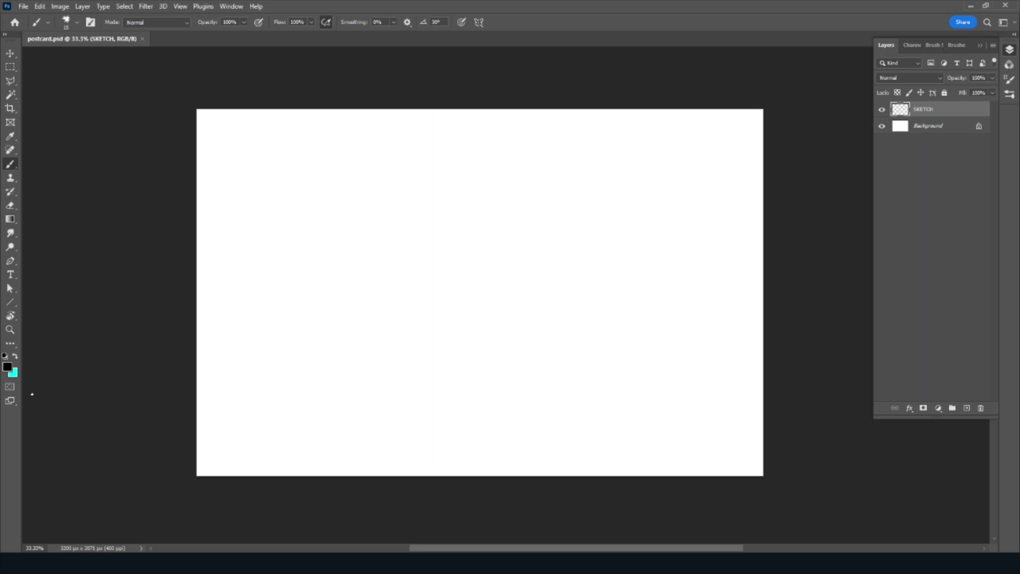
Draw the right and left edges of a tall tree trunk on the left
{"action": "left_click_drag", "start_coordinate": [298, 381], "coordinate": [297, 167]}
{"action": "mouse_move", "coordinate": [295, 377]}
{"action": "left_mouse_down"}
{"action": "mouse_move", "coordinate": [301, 394]}
{"action": "mouse_move", "coordinate": [292, 322]}
{"action": "left_mouse_up"}
{"action": "left_click_drag", "start_coordinate": [302, 137], "coordinate": [297, 179]}
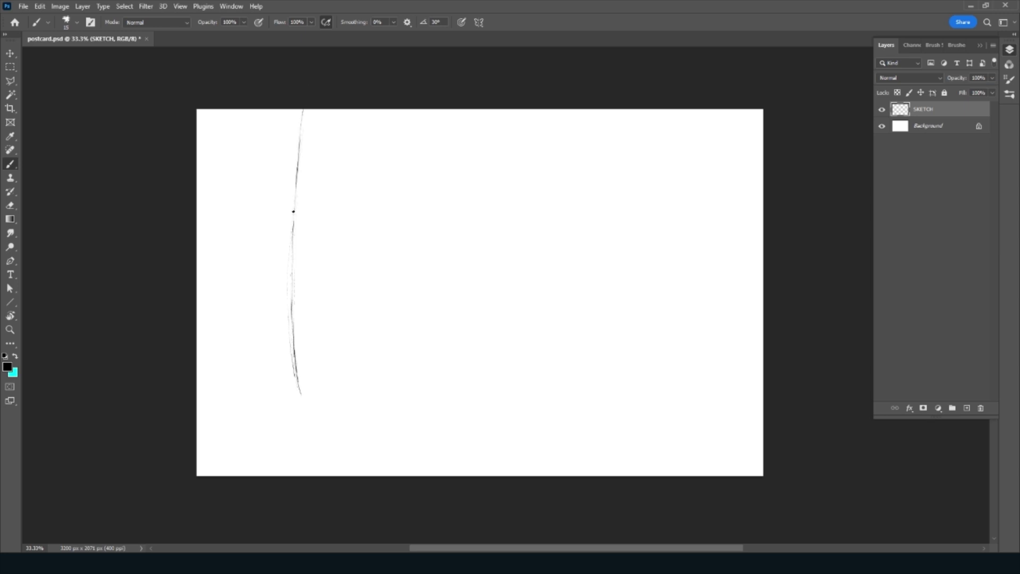
{"action": "left_click_drag", "start_coordinate": [272, 99], "coordinate": [248, 281]}
{"action": "mouse_move", "coordinate": [257, 238]}
{"action": "left_mouse_down"}
{"action": "mouse_move", "coordinate": [241, 324]}
{"action": "mouse_move", "coordinate": [215, 369]}
{"action": "left_mouse_up"}
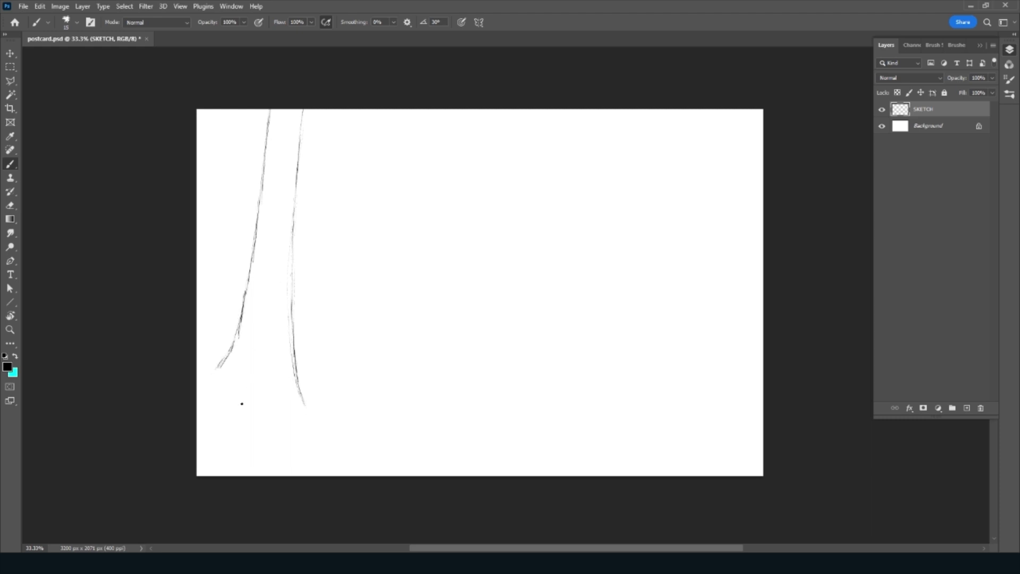
Sketch the stump, root lines, a small rock, a sloping ground line and a branch at the trunk base
{"action": "left_click_drag", "start_coordinate": [231, 394], "coordinate": [217, 396]}
{"action": "mouse_move", "coordinate": [207, 398]}
{"action": "left_mouse_down"}
{"action": "mouse_move", "coordinate": [234, 415]}
{"action": "mouse_move", "coordinate": [279, 408]}
{"action": "mouse_move", "coordinate": [280, 425]}
{"action": "left_mouse_up"}
{"action": "mouse_move", "coordinate": [301, 438]}
{"action": "left_mouse_down"}
{"action": "mouse_move", "coordinate": [311, 441]}
{"action": "mouse_move", "coordinate": [250, 433]}
{"action": "mouse_move", "coordinate": [246, 404]}
{"action": "mouse_move", "coordinate": [220, 418]}
{"action": "mouse_move", "coordinate": [249, 388]}
{"action": "mouse_move", "coordinate": [268, 407]}
{"action": "mouse_move", "coordinate": [319, 412]}
{"action": "left_mouse_up"}
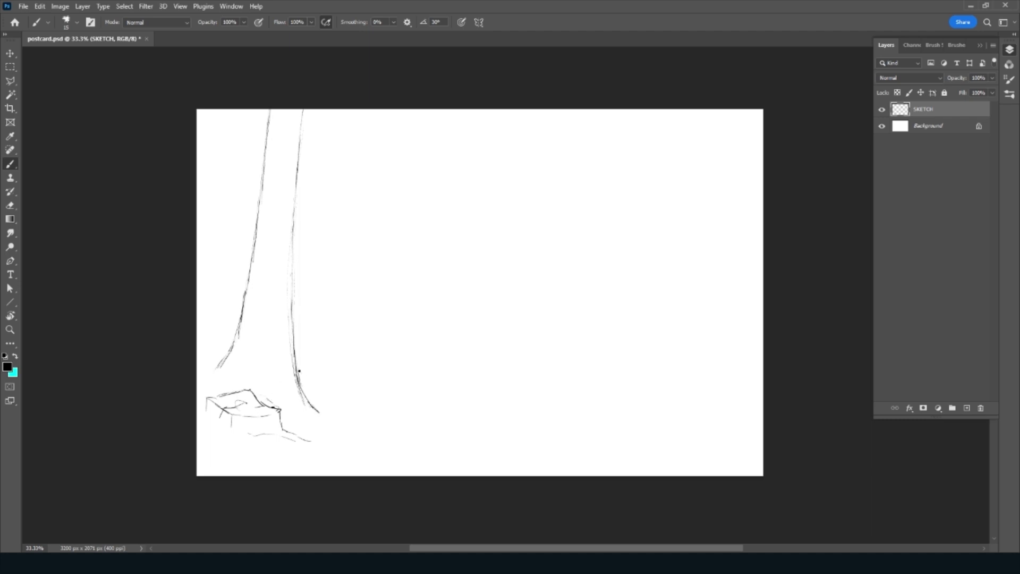
{"action": "left_click_drag", "start_coordinate": [299, 371], "coordinate": [356, 384]}
{"action": "left_click_drag", "start_coordinate": [413, 423], "coordinate": [453, 434]}
{"action": "mouse_move", "coordinate": [335, 388]}
{"action": "left_mouse_down"}
{"action": "mouse_move", "coordinate": [369, 396]}
{"action": "mouse_move", "coordinate": [335, 378]}
{"action": "mouse_move", "coordinate": [351, 376]}
{"action": "mouse_move", "coordinate": [368, 394]}
{"action": "mouse_move", "coordinate": [323, 381]}
{"action": "mouse_move", "coordinate": [370, 400]}
{"action": "mouse_move", "coordinate": [296, 367]}
{"action": "left_mouse_up"}
{"action": "left_click_drag", "start_coordinate": [197, 310], "coordinate": [238, 334]}
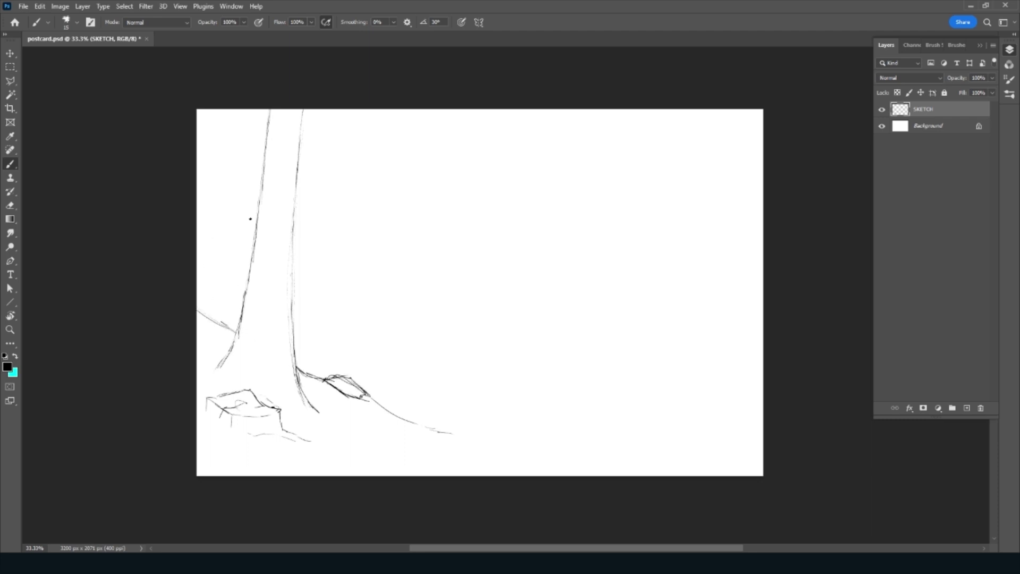
{"action": "mouse_move", "coordinate": [268, 389]}
{"action": "left_mouse_down"}
{"action": "mouse_move", "coordinate": [375, 109]}
{"action": "mouse_move", "coordinate": [269, 381]}
{"action": "left_mouse_up"}
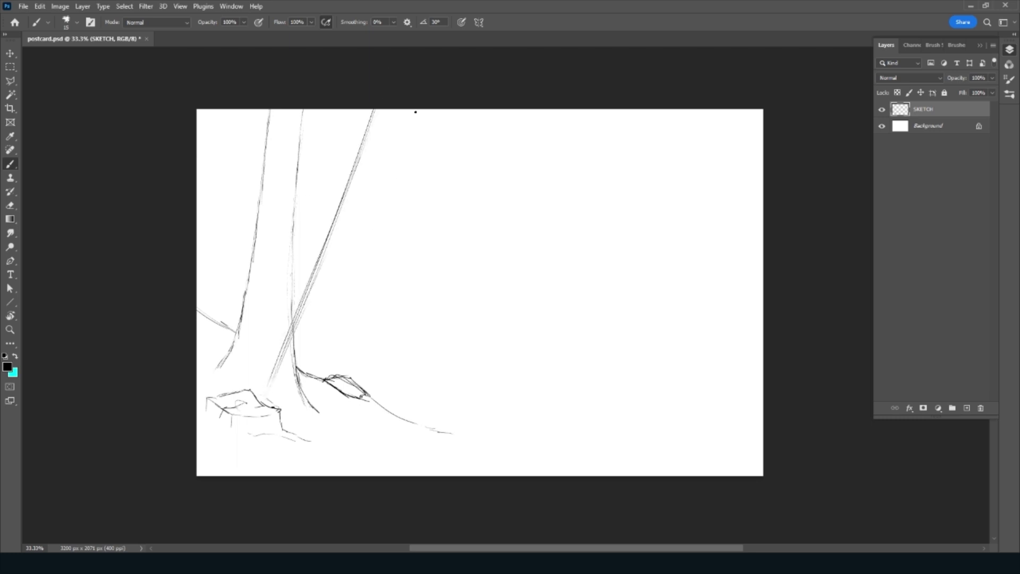
Outline a second leaning trunk, thickening it and curving its base
{"action": "mouse_move", "coordinate": [405, 110]}
{"action": "left_mouse_down"}
{"action": "mouse_move", "coordinate": [352, 269]}
{"action": "mouse_move", "coordinate": [367, 228]}
{"action": "left_mouse_up"}
{"action": "left_click_drag", "start_coordinate": [375, 210], "coordinate": [330, 342]}
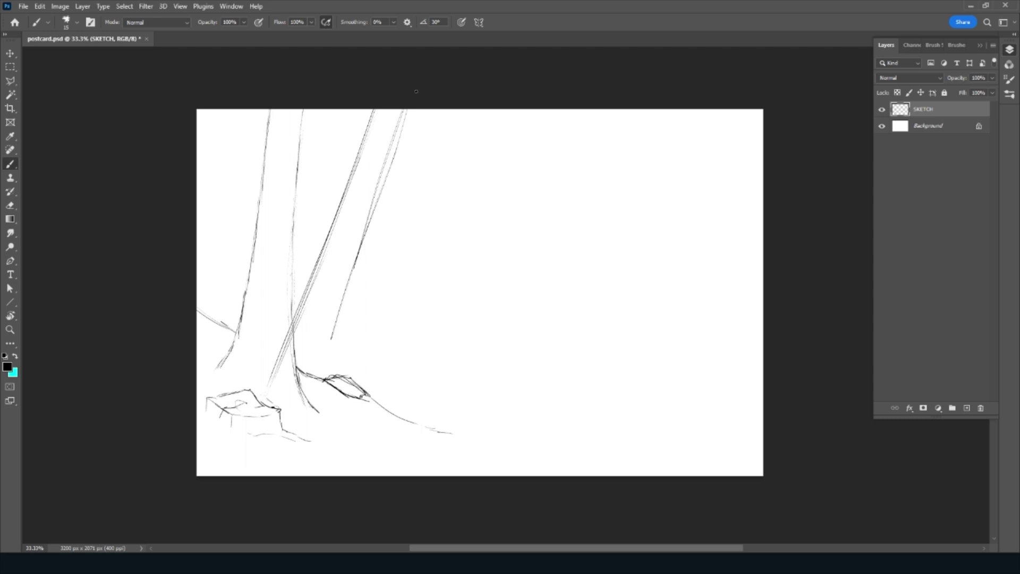
{"action": "left_click_drag", "start_coordinate": [410, 109], "coordinate": [330, 372]}
{"action": "left_click_drag", "start_coordinate": [378, 212], "coordinate": [330, 402]}
{"action": "mouse_move", "coordinate": [338, 340]}
{"action": "left_mouse_down"}
{"action": "mouse_move", "coordinate": [330, 407]}
{"action": "mouse_move", "coordinate": [344, 431]}
{"action": "left_mouse_up"}
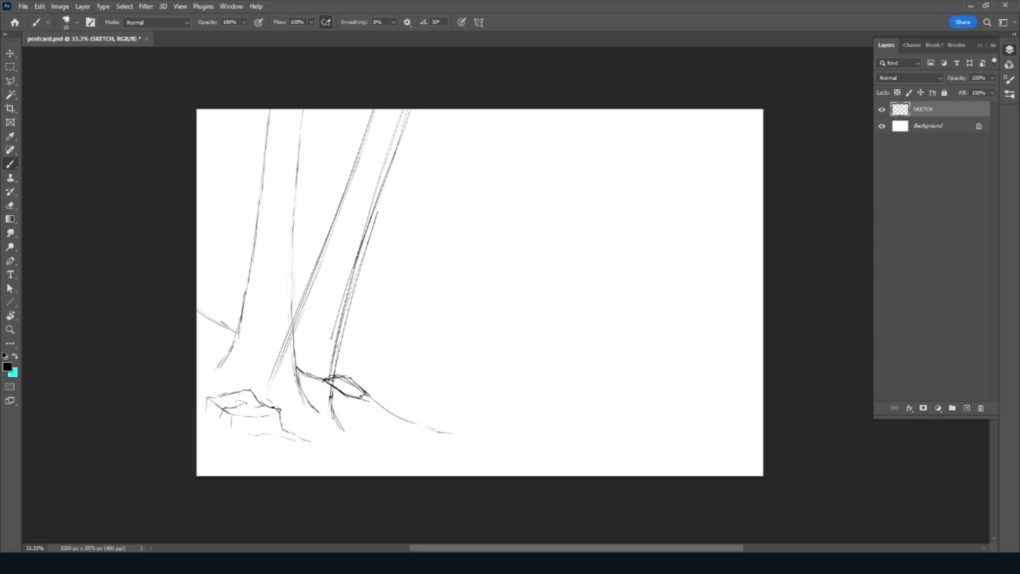
{"action": "left_click_drag", "start_coordinate": [415, 109], "coordinate": [332, 387]}
{"action": "left_click_drag", "start_coordinate": [365, 133], "coordinate": [257, 385]}
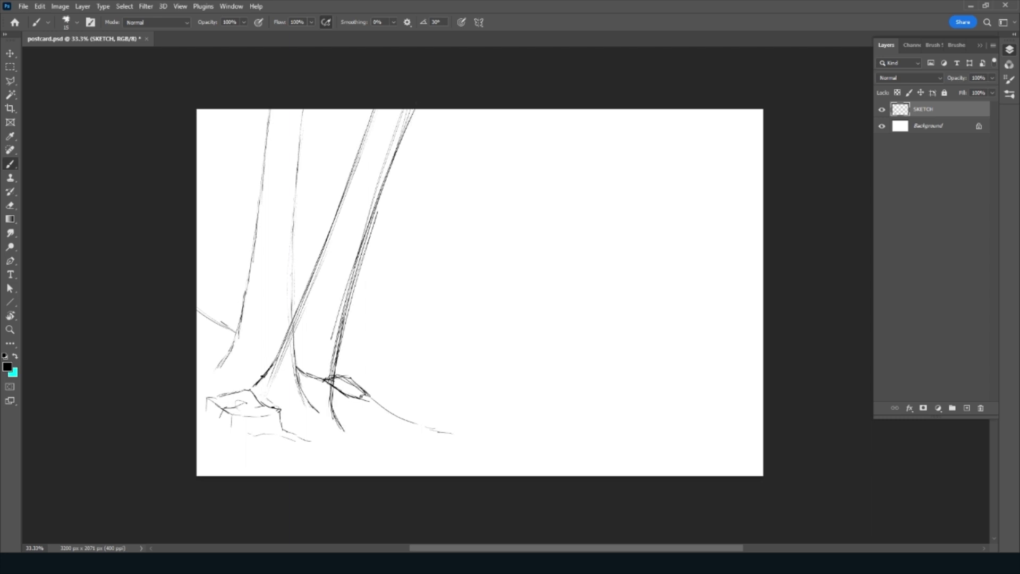
Strengthen the diagonal trunk lines toward the stump and darken the middle trunk edge
{"action": "left_click_drag", "start_coordinate": [293, 318], "coordinate": [250, 376]}
{"action": "mouse_move", "coordinate": [308, 297]}
{"action": "left_mouse_down"}
{"action": "mouse_move", "coordinate": [237, 390]}
{"action": "mouse_move", "coordinate": [345, 199]}
{"action": "mouse_move", "coordinate": [379, 109]}
{"action": "left_mouse_up"}
{"action": "mouse_move", "coordinate": [319, 258]}
{"action": "left_mouse_down"}
{"action": "mouse_move", "coordinate": [378, 109]}
{"action": "mouse_move", "coordinate": [290, 321]}
{"action": "left_mouse_up"}
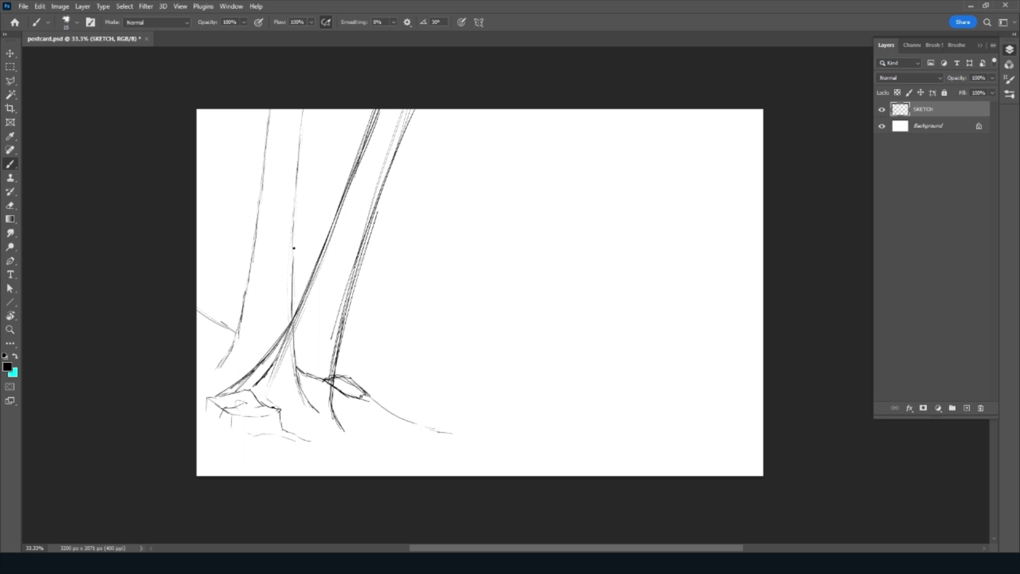
{"action": "left_click_drag", "start_coordinate": [307, 122], "coordinate": [292, 296]}
{"action": "left_click_drag", "start_coordinate": [306, 147], "coordinate": [299, 229]}
{"action": "left_click_drag", "start_coordinate": [310, 108], "coordinate": [288, 329]}
Erase stray lines on the upper trunk, then darken the middle trunk and extend its edges
{"action": "key", "text": "e"}
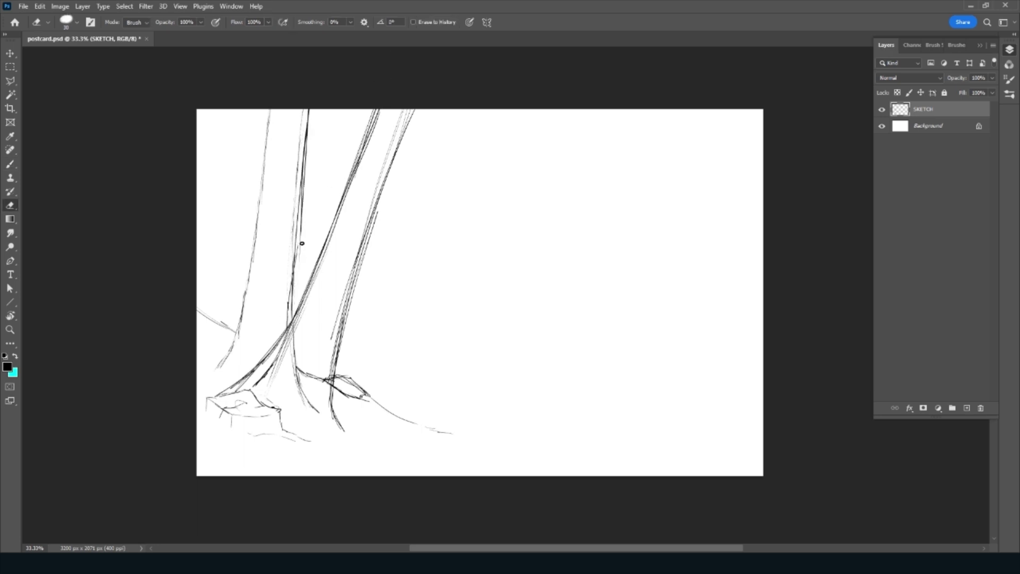
{"action": "left_click_drag", "start_coordinate": [301, 253], "coordinate": [304, 151]}
{"action": "key", "text": "b"}
{"action": "left_click_drag", "start_coordinate": [289, 307], "coordinate": [310, 118]}
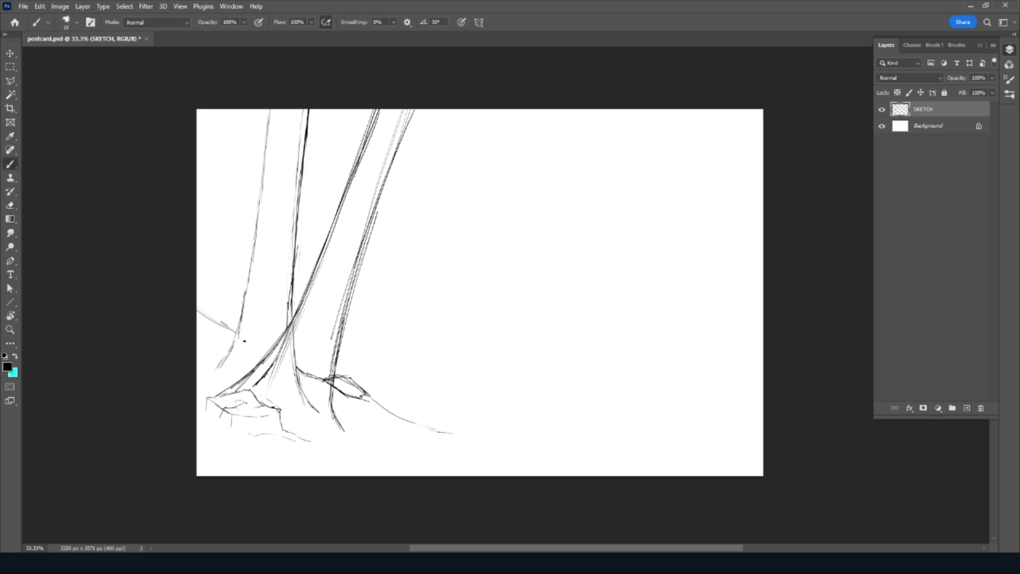
{"action": "left_click_drag", "start_coordinate": [237, 320], "coordinate": [199, 380]}
{"action": "left_click_drag", "start_coordinate": [343, 428], "coordinate": [361, 437]}
Erase stray lines near the trunk bases and add short root strokes below the trunks
{"action": "key", "text": "e"}
{"action": "mouse_move", "coordinate": [277, 358]}
{"action": "left_mouse_down"}
{"action": "mouse_move", "coordinate": [256, 390]}
{"action": "mouse_move", "coordinate": [298, 319]}
{"action": "mouse_move", "coordinate": [282, 359]}
{"action": "mouse_move", "coordinate": [262, 381]}
{"action": "mouse_move", "coordinate": [253, 376]}
{"action": "mouse_move", "coordinate": [270, 384]}
{"action": "mouse_move", "coordinate": [253, 387]}
{"action": "left_mouse_up"}
{"action": "key", "text": "b"}
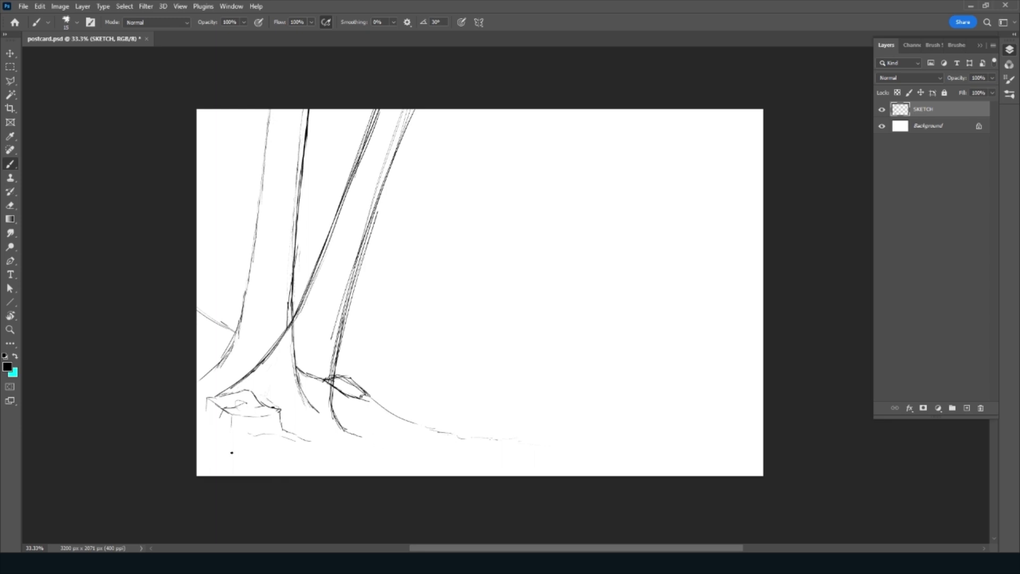
{"action": "left_click_drag", "start_coordinate": [334, 442], "coordinate": [334, 457]}
{"action": "left_click_drag", "start_coordinate": [368, 428], "coordinate": [364, 452]}
{"action": "left_click_drag", "start_coordinate": [375, 409], "coordinate": [364, 438]}
Add a curved branch off the leaning trunk and darken its right edge
{"action": "mouse_move", "coordinate": [392, 163]}
{"action": "left_mouse_down"}
{"action": "mouse_move", "coordinate": [408, 233]}
{"action": "mouse_move", "coordinate": [407, 220]}
{"action": "left_mouse_up"}
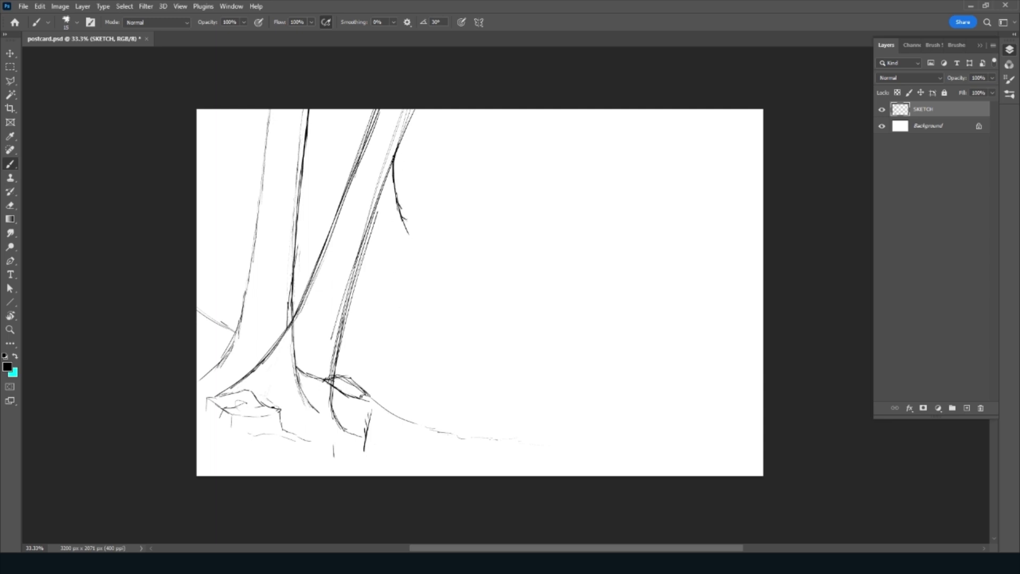
{"action": "left_click_drag", "start_coordinate": [412, 108], "coordinate": [347, 302]}
{"action": "key", "text": "ctrl+z"}
{"action": "key", "text": "ctrl+z"}
{"action": "key", "text": "ctrl+z"}
{"action": "key", "text": "ctrl+z"}
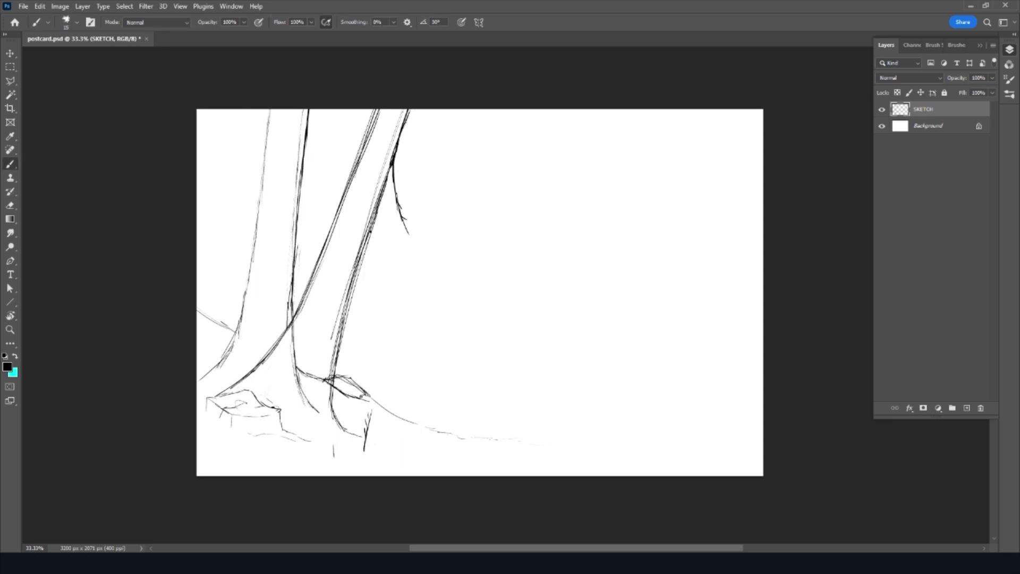
{"action": "mouse_move", "coordinate": [372, 225]}
{"action": "left_mouse_down"}
{"action": "mouse_move", "coordinate": [332, 371]}
{"action": "mouse_move", "coordinate": [340, 429]}
{"action": "left_mouse_up"}
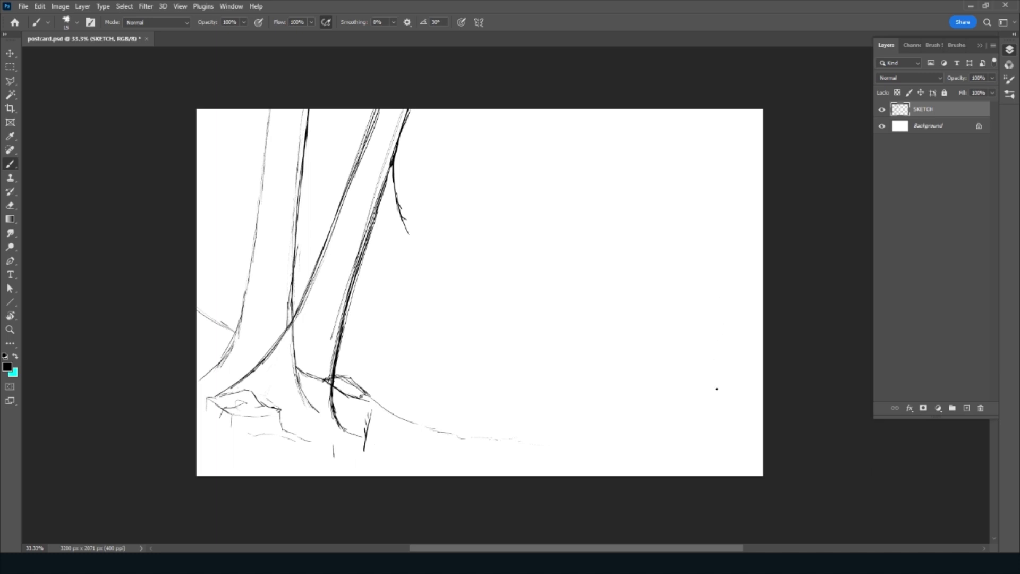
Draw the lower-right ground curve and a tall trunk along the right side
{"action": "left_click_drag", "start_coordinate": [703, 400], "coordinate": [717, 388]}
{"action": "left_click_drag", "start_coordinate": [692, 412], "coordinate": [577, 441]}
{"action": "left_click_drag", "start_coordinate": [712, 391], "coordinate": [758, 352]}
{"action": "mouse_move", "coordinate": [687, 416]}
{"action": "left_mouse_down"}
{"action": "mouse_move", "coordinate": [720, 387]}
{"action": "mouse_move", "coordinate": [730, 240]}
{"action": "left_mouse_up"}
{"action": "mouse_move", "coordinate": [734, 319]}
{"action": "left_mouse_down"}
{"action": "mouse_move", "coordinate": [726, 112]}
{"action": "mouse_move", "coordinate": [736, 369]}
{"action": "mouse_move", "coordinate": [723, 109]}
{"action": "mouse_move", "coordinate": [736, 336]}
{"action": "mouse_move", "coordinate": [730, 397]}
{"action": "mouse_move", "coordinate": [732, 378]}
{"action": "left_mouse_up"}
Extend the lower-right ground diagonal and add a short stroke on the ground curve
{"action": "key", "text": "r"}
{"action": "key", "text": "Escape"}
{"action": "key", "text": "e"}
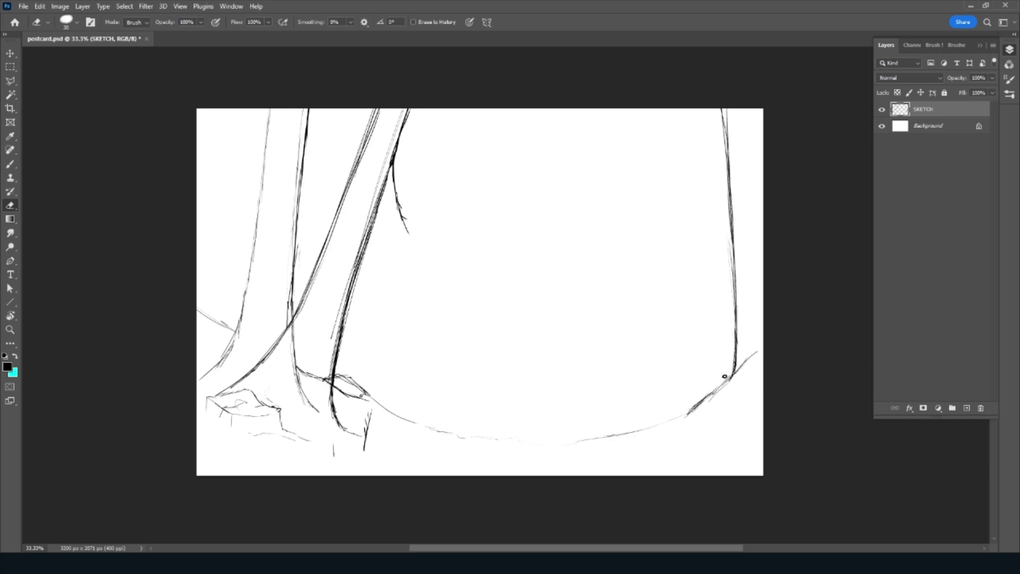
{"action": "key", "text": "b"}
{"action": "mouse_move", "coordinate": [712, 394]}
{"action": "left_mouse_down"}
{"action": "mouse_move", "coordinate": [647, 426]}
{"action": "mouse_move", "coordinate": [674, 418]}
{"action": "mouse_move", "coordinate": [755, 352]}
{"action": "left_mouse_up"}
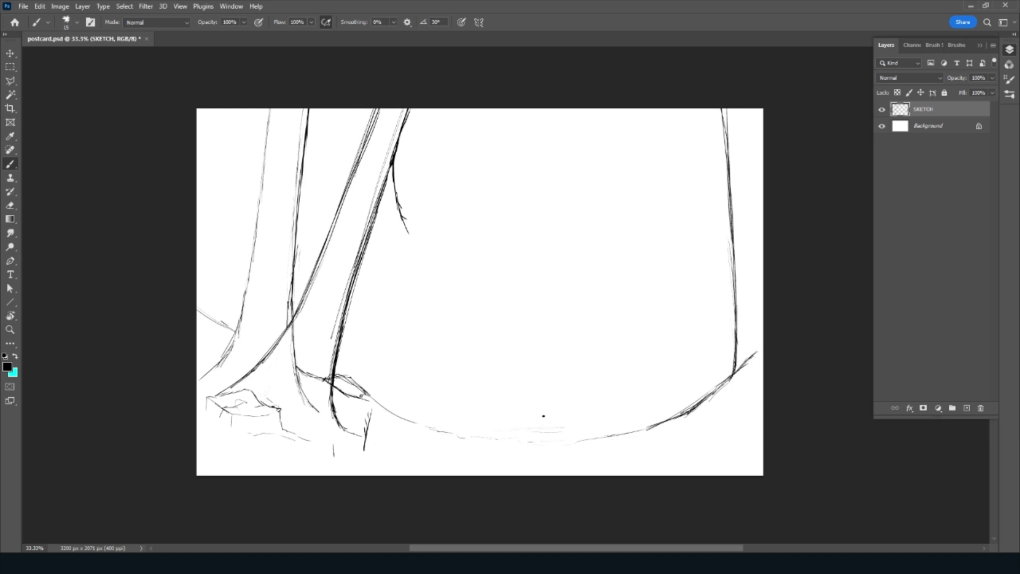
{"action": "mouse_move", "coordinate": [632, 413]}
{"action": "left_mouse_down"}
{"action": "mouse_move", "coordinate": [587, 419]}
{"action": "mouse_move", "coordinate": [639, 418]}
{"action": "left_mouse_up"}
Trace a rising slope line across the ground to the right trunk
{"action": "left_click_drag", "start_coordinate": [511, 366], "coordinate": [515, 363]}
{"action": "left_click_drag", "start_coordinate": [585, 340], "coordinate": [728, 294]}
{"action": "left_click_drag", "start_coordinate": [648, 319], "coordinate": [735, 289]}
{"action": "left_click_drag", "start_coordinate": [438, 387], "coordinate": [413, 391]}
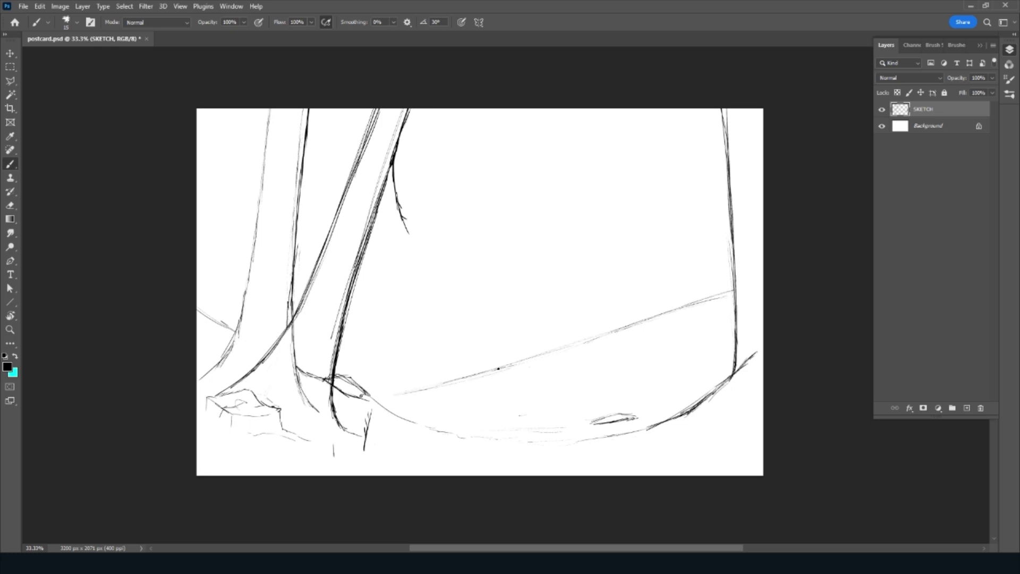
{"action": "left_click_drag", "start_coordinate": [711, 302], "coordinate": [636, 322]}
Add short ground lines, two small rocks on the slope, and a trunk line at the far left
{"action": "mouse_move", "coordinate": [646, 361]}
{"action": "left_mouse_down"}
{"action": "mouse_move", "coordinate": [541, 382]}
{"action": "mouse_move", "coordinate": [704, 356]}
{"action": "left_mouse_up"}
{"action": "left_click_drag", "start_coordinate": [505, 390], "coordinate": [549, 380]}
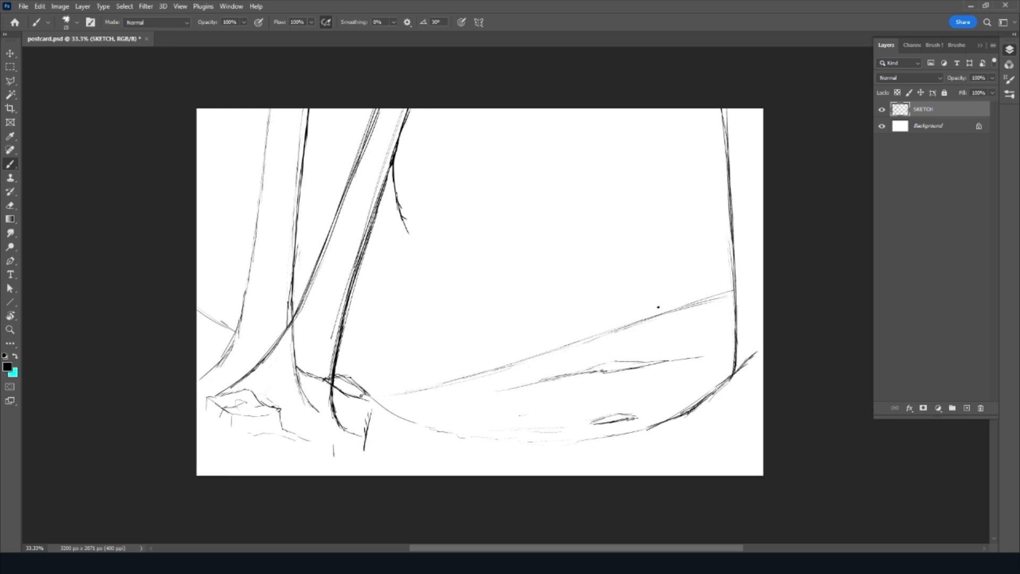
{"action": "mouse_move", "coordinate": [678, 321]}
{"action": "left_mouse_down"}
{"action": "mouse_move", "coordinate": [711, 313]}
{"action": "mouse_move", "coordinate": [671, 327]}
{"action": "mouse_move", "coordinate": [713, 314]}
{"action": "mouse_move", "coordinate": [671, 326]}
{"action": "mouse_move", "coordinate": [694, 320]}
{"action": "left_mouse_up"}
{"action": "left_click_drag", "start_coordinate": [453, 386], "coordinate": [478, 378]}
{"action": "left_click_drag", "start_coordinate": [213, 114], "coordinate": [238, 339]}
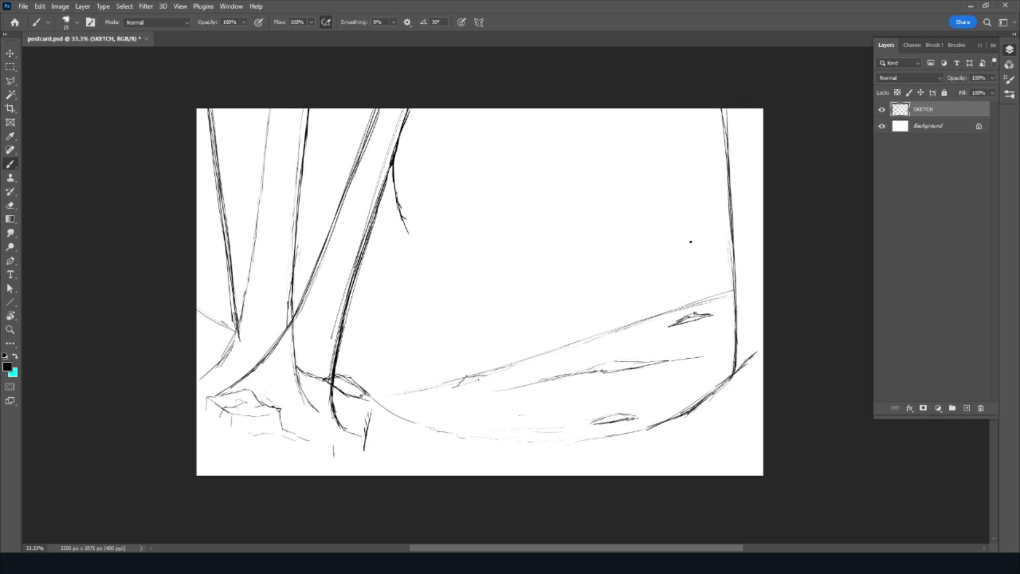
Draw thin distant trunks on the right side of the slope with strokes at their bases
{"action": "left_click_drag", "start_coordinate": [681, 204], "coordinate": [709, 294]}
{"action": "left_click_drag", "start_coordinate": [663, 139], "coordinate": [700, 262]}
{"action": "mouse_move", "coordinate": [679, 192]}
{"action": "left_mouse_down"}
{"action": "mouse_move", "coordinate": [710, 294]}
{"action": "mouse_move", "coordinate": [661, 124]}
{"action": "mouse_move", "coordinate": [691, 236]}
{"action": "mouse_move", "coordinate": [723, 290]}
{"action": "mouse_move", "coordinate": [702, 303]}
{"action": "mouse_move", "coordinate": [726, 302]}
{"action": "left_mouse_up"}
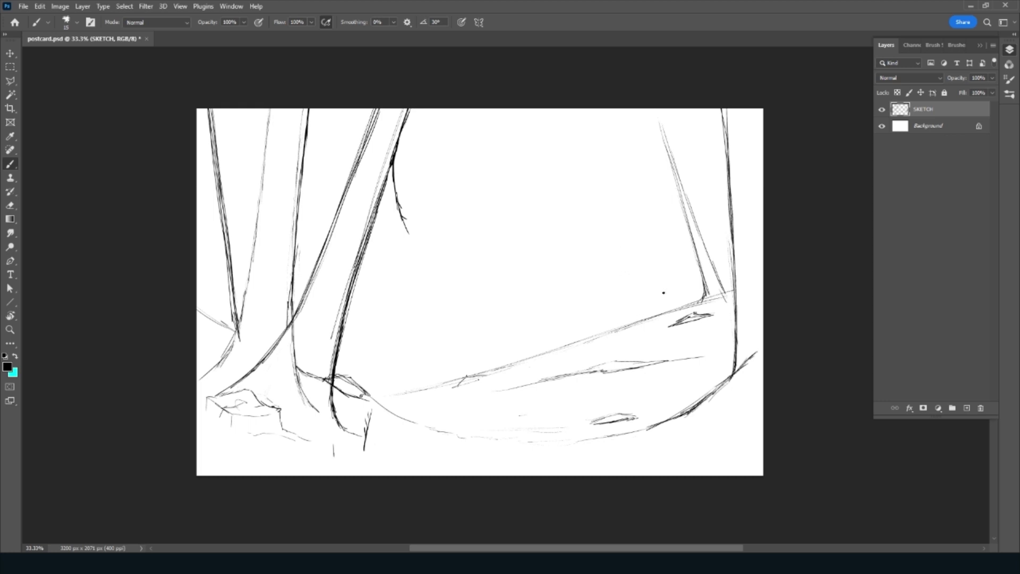
{"action": "mouse_move", "coordinate": [655, 273]}
{"action": "left_mouse_down"}
{"action": "mouse_move", "coordinate": [664, 333]}
{"action": "mouse_move", "coordinate": [628, 131]}
{"action": "mouse_move", "coordinate": [639, 346]}
{"action": "mouse_move", "coordinate": [631, 355]}
{"action": "left_mouse_up"}
{"action": "left_click_drag", "start_coordinate": [662, 291], "coordinate": [681, 347]}
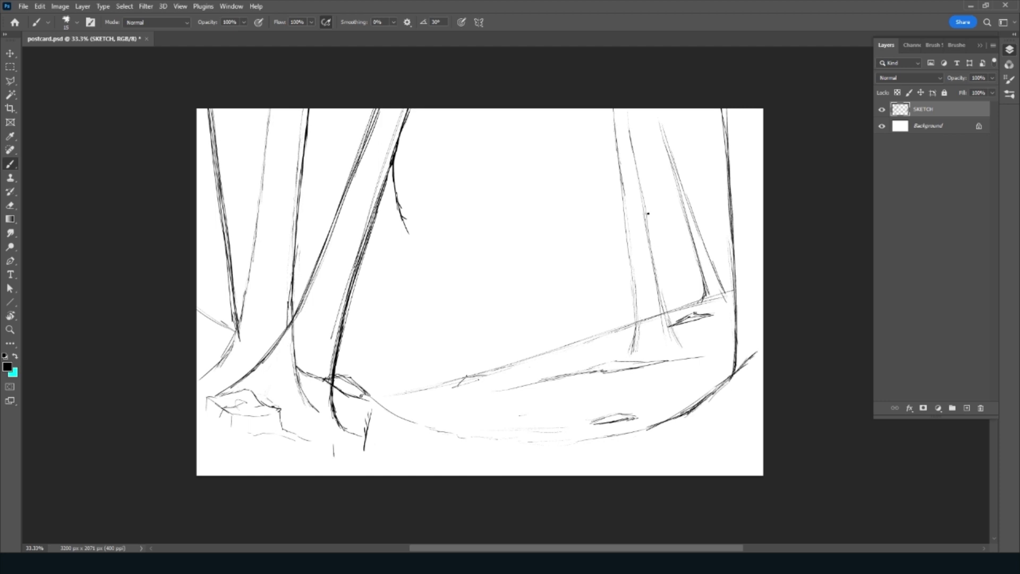
{"action": "left_click_drag", "start_coordinate": [633, 122], "coordinate": [666, 324]}
Darken the distant trunk's base and left edge, and add a small twig at bottom right
{"action": "left_click_drag", "start_coordinate": [634, 335], "coordinate": [619, 355]}
{"action": "left_click_drag", "start_coordinate": [632, 242], "coordinate": [633, 303]}
{"action": "mouse_move", "coordinate": [631, 264]}
{"action": "left_mouse_down"}
{"action": "mouse_move", "coordinate": [638, 337]}
{"action": "mouse_move", "coordinate": [611, 109]}
{"action": "left_mouse_up"}
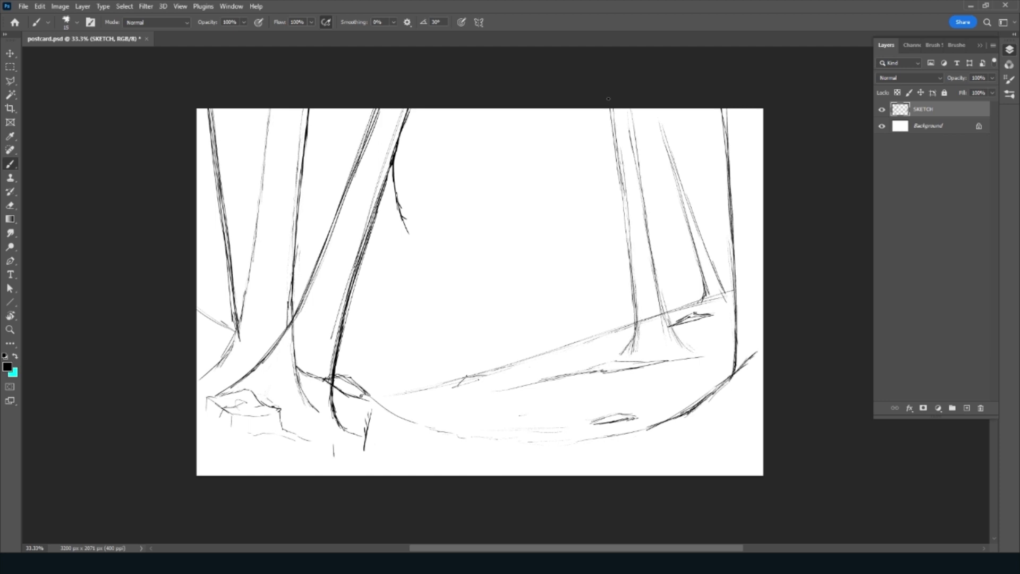
{"action": "left_click_drag", "start_coordinate": [669, 321], "coordinate": [699, 352]}
{"action": "mouse_move", "coordinate": [713, 428]}
{"action": "left_mouse_down"}
{"action": "mouse_move", "coordinate": [717, 449]}
{"action": "mouse_move", "coordinate": [706, 417]}
{"action": "left_mouse_up"}
Remove a faint vertical line from the middle of the canvas
{"action": "left_click_drag", "start_coordinate": [399, 315], "coordinate": [397, 362]}
{"action": "key", "text": "e"}
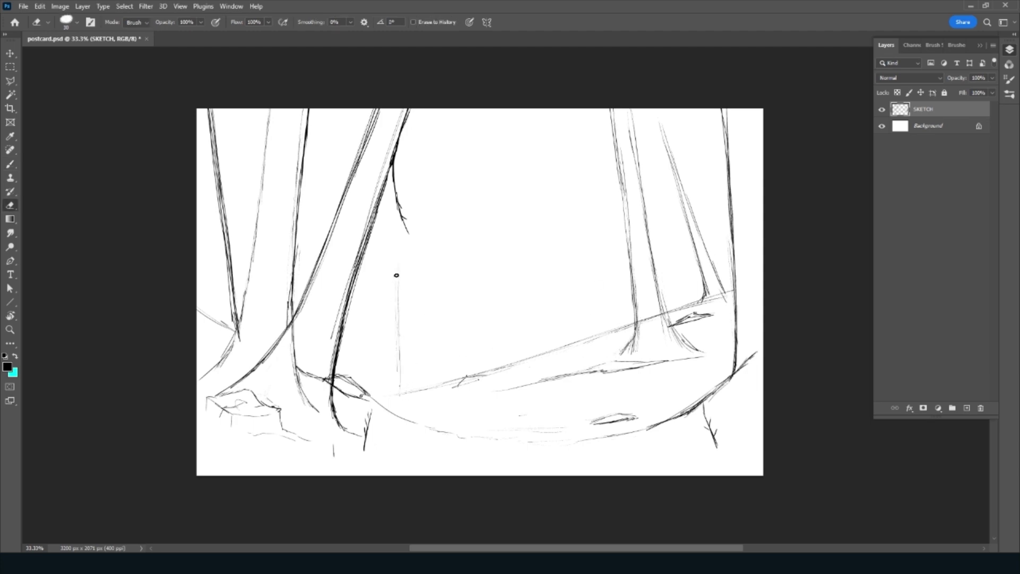
{"action": "left_click_drag", "start_coordinate": [398, 273], "coordinate": [397, 352]}
{"action": "key", "text": "b"}
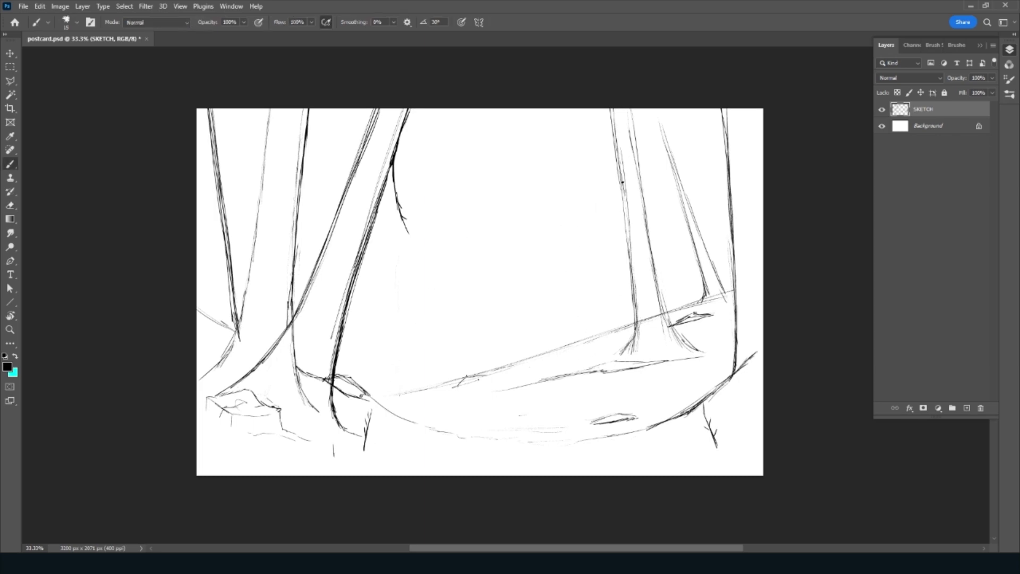
Sketch long parallel diagonal lines from the top for the right leaning trunks
{"action": "left_click_drag", "start_coordinate": [662, 111], "coordinate": [565, 279]}
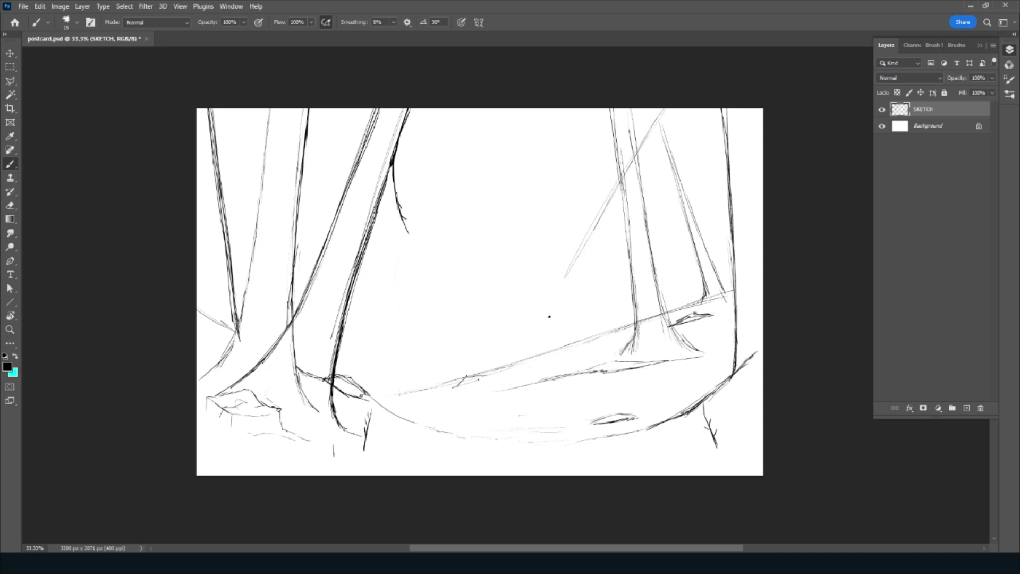
{"action": "left_click_drag", "start_coordinate": [666, 109], "coordinate": [537, 331]}
{"action": "left_click_drag", "start_coordinate": [580, 261], "coordinate": [506, 389]}
{"action": "left_click_drag", "start_coordinate": [537, 335], "coordinate": [663, 110]}
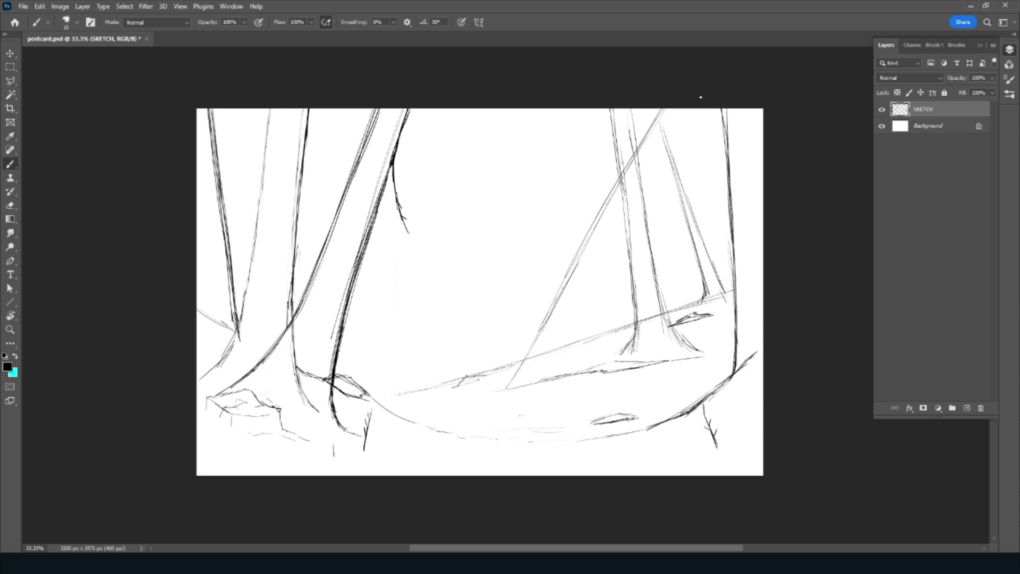
{"action": "left_click_drag", "start_coordinate": [694, 109], "coordinate": [595, 293]}
{"action": "left_click_drag", "start_coordinate": [625, 234], "coordinate": [548, 379]}
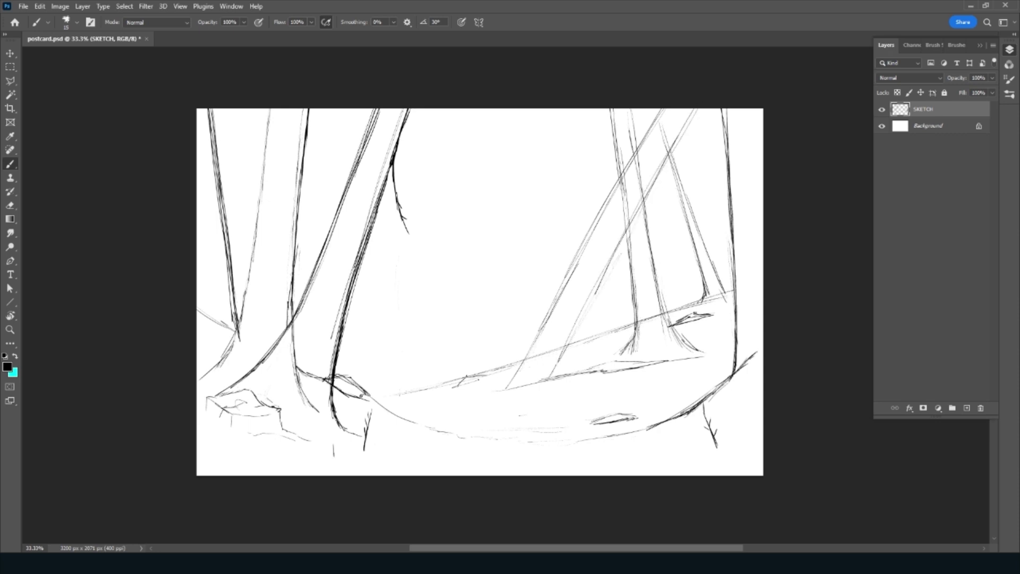
{"action": "left_click_drag", "start_coordinate": [686, 110], "coordinate": [591, 288]}
Darken the right trees' diagonal lines and bring them converging down to the ground
{"action": "mouse_move", "coordinate": [650, 158]}
{"action": "left_mouse_down"}
{"action": "mouse_move", "coordinate": [509, 387]}
{"action": "mouse_move", "coordinate": [526, 347]}
{"action": "left_mouse_up"}
{"action": "left_click_drag", "start_coordinate": [649, 109], "coordinate": [523, 373]}
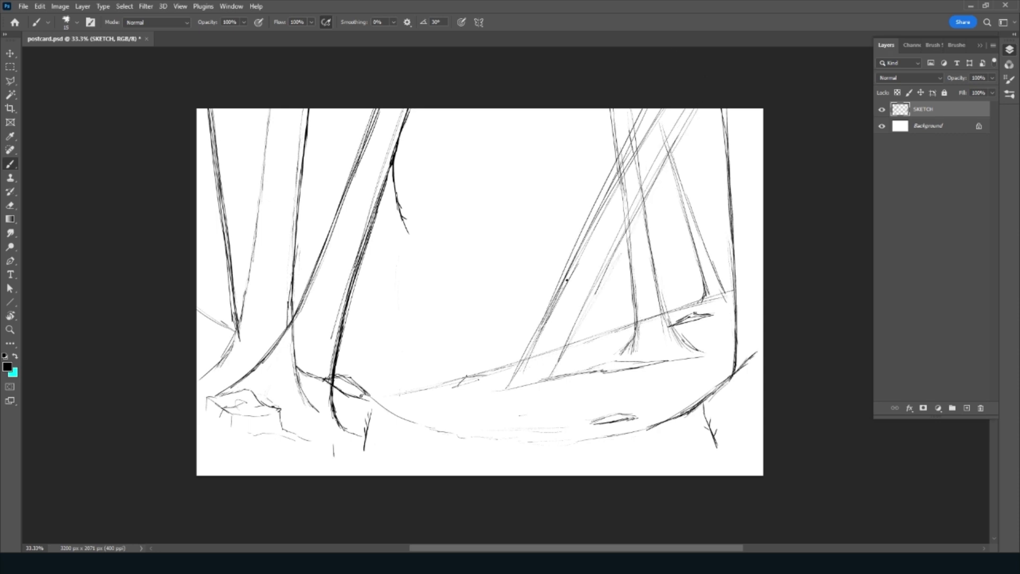
{"action": "mouse_move", "coordinate": [550, 307]}
{"action": "left_mouse_down"}
{"action": "mouse_move", "coordinate": [506, 385]}
{"action": "mouse_move", "coordinate": [688, 109]}
{"action": "mouse_move", "coordinate": [559, 367]}
{"action": "left_mouse_up"}
{"action": "left_click_drag", "start_coordinate": [598, 289], "coordinate": [549, 384]}
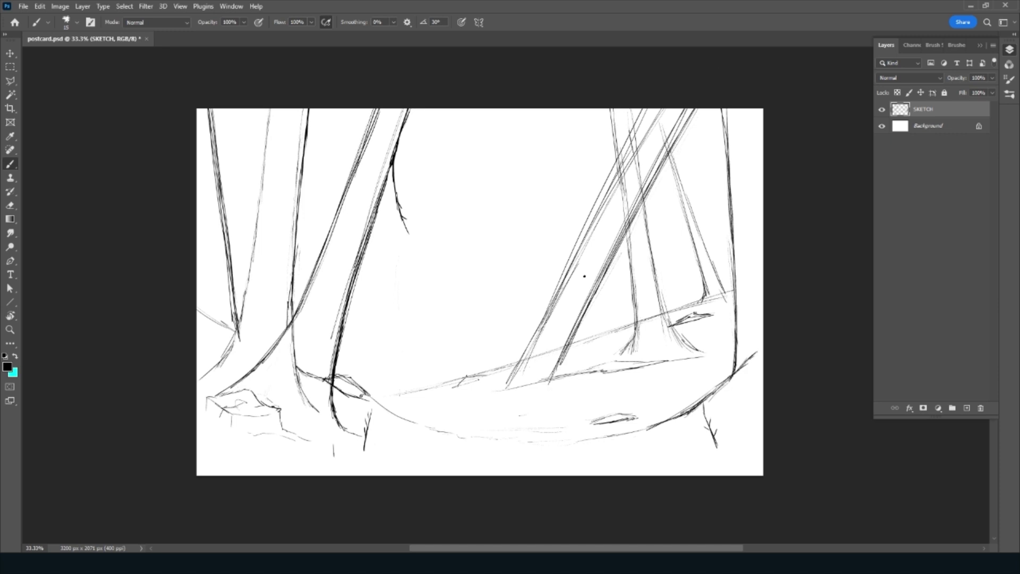
{"action": "left_click_drag", "start_coordinate": [644, 112], "coordinate": [513, 370]}
{"action": "left_click_drag", "start_coordinate": [567, 268], "coordinate": [501, 391]}
{"action": "left_click_drag", "start_coordinate": [531, 346], "coordinate": [493, 386]}
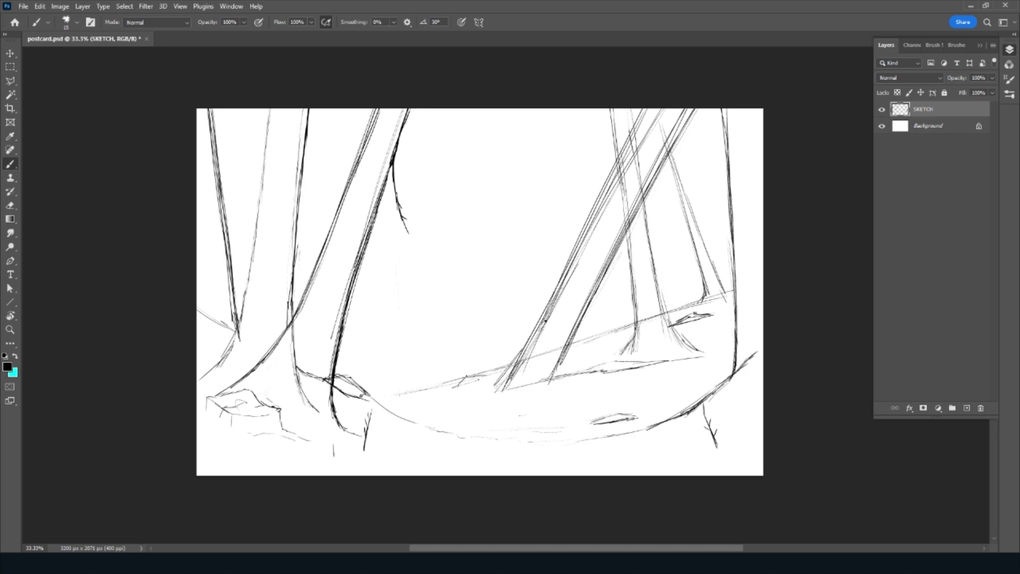
{"action": "left_click_drag", "start_coordinate": [548, 320], "coordinate": [483, 398]}
{"action": "mouse_move", "coordinate": [522, 355]}
{"action": "left_mouse_down"}
{"action": "mouse_move", "coordinate": [467, 396]}
{"action": "mouse_move", "coordinate": [497, 375]}
{"action": "mouse_move", "coordinate": [489, 394]}
{"action": "mouse_move", "coordinate": [500, 389]}
{"action": "mouse_move", "coordinate": [578, 263]}
{"action": "left_mouse_up"}
Erase stray lines at the right tree bases and retrace both leaning trunks darker
{"action": "key", "text": "e"}
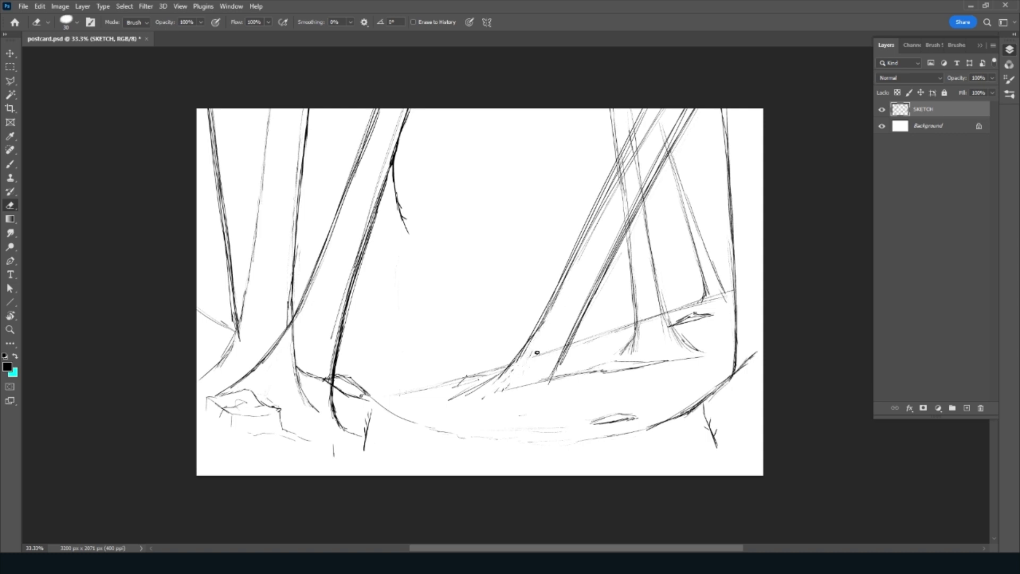
{"action": "mouse_move", "coordinate": [537, 353]}
{"action": "left_mouse_down"}
{"action": "mouse_move", "coordinate": [510, 379]}
{"action": "mouse_move", "coordinate": [428, 401]}
{"action": "left_mouse_up"}
{"action": "key", "text": "b"}
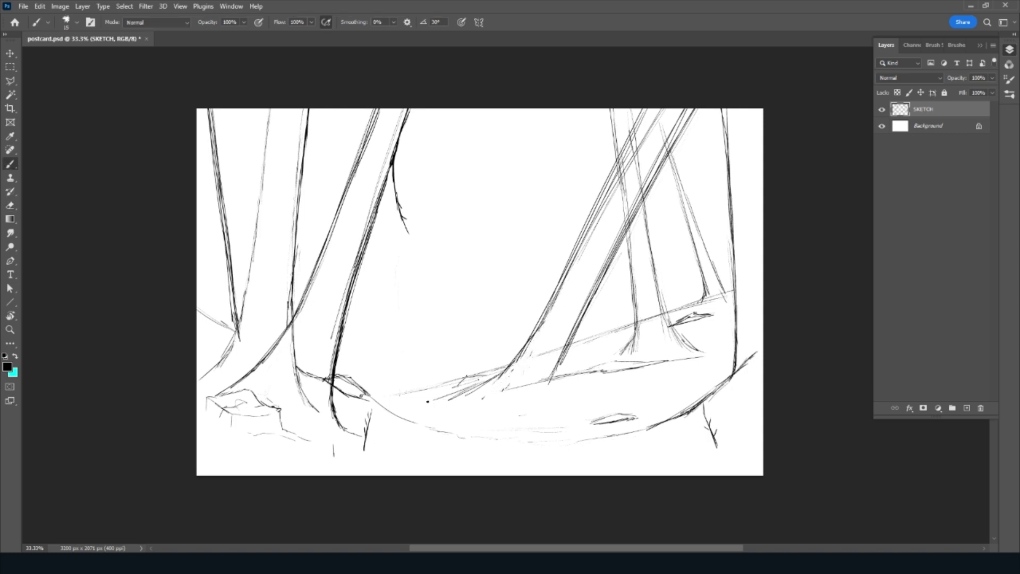
{"action": "mouse_move", "coordinate": [561, 365]}
{"action": "left_mouse_down"}
{"action": "mouse_move", "coordinate": [519, 387]}
{"action": "mouse_move", "coordinate": [625, 218]}
{"action": "left_mouse_up"}
{"action": "left_click_drag", "start_coordinate": [573, 333], "coordinate": [693, 115]}
{"action": "left_click_drag", "start_coordinate": [630, 222], "coordinate": [700, 109]}
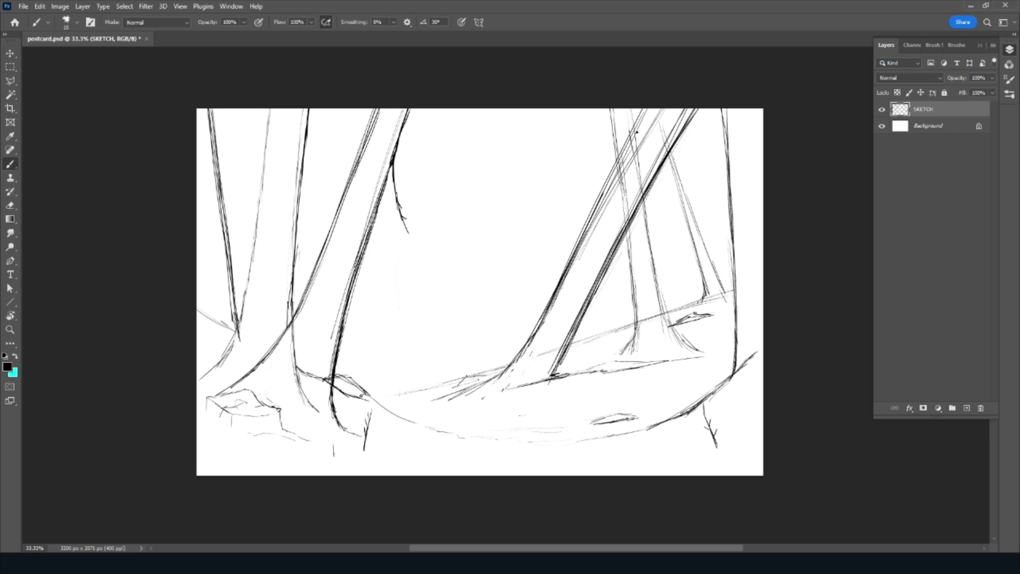
{"action": "left_click_drag", "start_coordinate": [528, 347], "coordinate": [650, 109]}
{"action": "left_click_drag", "start_coordinate": [590, 214], "coordinate": [647, 108]}
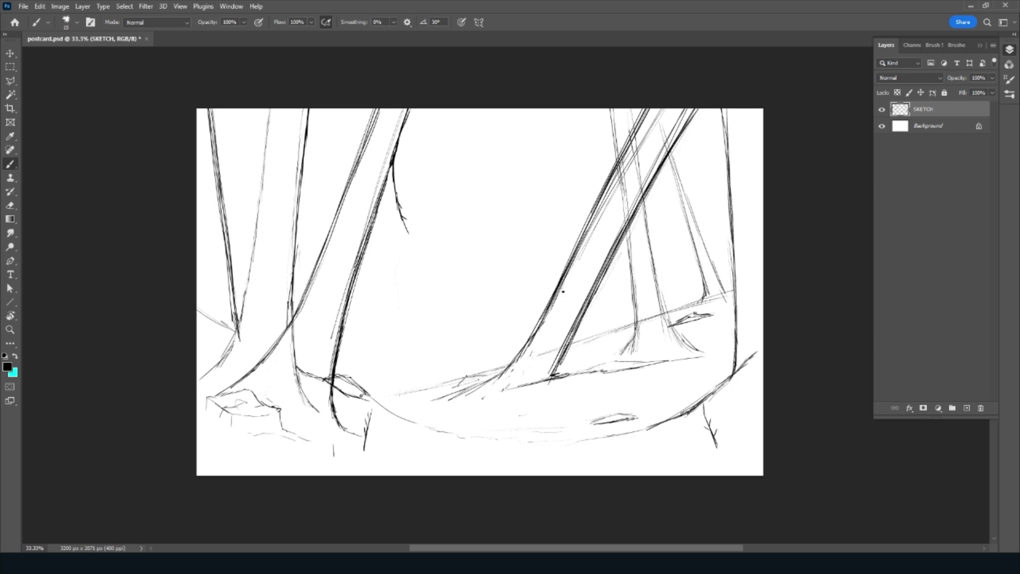
Add a thin twiggy branch, a root at the middle tree, and darken the leaning trunks further
{"action": "left_click_drag", "start_coordinate": [554, 293], "coordinate": [565, 206]}
{"action": "left_click_drag", "start_coordinate": [558, 255], "coordinate": [552, 247]}
{"action": "left_click_drag", "start_coordinate": [555, 271], "coordinate": [551, 261]}
{"action": "mouse_move", "coordinate": [626, 224]}
{"action": "left_mouse_down"}
{"action": "mouse_move", "coordinate": [637, 333]}
{"action": "mouse_move", "coordinate": [626, 355]}
{"action": "left_mouse_up"}
{"action": "mouse_move", "coordinate": [643, 202]}
{"action": "left_mouse_down"}
{"action": "mouse_move", "coordinate": [671, 329]}
{"action": "mouse_move", "coordinate": [722, 350]}
{"action": "left_mouse_up"}
{"action": "mouse_move", "coordinate": [707, 285]}
{"action": "left_mouse_down"}
{"action": "mouse_move", "coordinate": [698, 302]}
{"action": "mouse_move", "coordinate": [733, 279]}
{"action": "mouse_move", "coordinate": [743, 301]}
{"action": "left_mouse_up"}
{"action": "mouse_move", "coordinate": [630, 223]}
{"action": "left_mouse_down"}
{"action": "mouse_move", "coordinate": [685, 110]}
{"action": "mouse_move", "coordinate": [600, 272]}
{"action": "left_mouse_up"}
{"action": "left_click_drag", "start_coordinate": [649, 109], "coordinate": [580, 239]}
{"action": "mouse_move", "coordinate": [615, 176]}
{"action": "left_mouse_down"}
{"action": "mouse_move", "coordinate": [521, 344]}
{"action": "mouse_move", "coordinate": [488, 382]}
{"action": "mouse_move", "coordinate": [367, 404]}
{"action": "mouse_move", "coordinate": [521, 424]}
{"action": "left_mouse_up"}
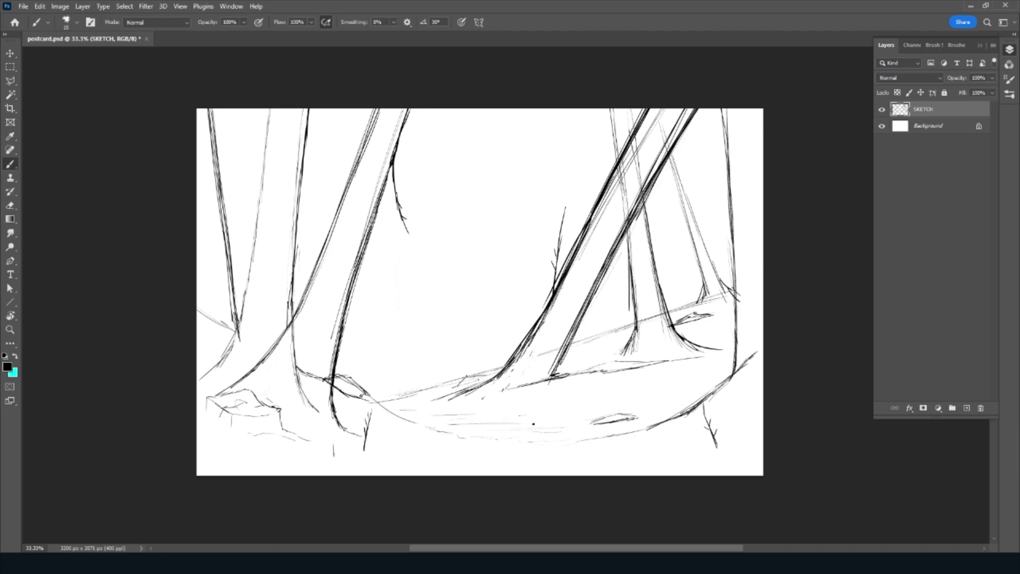
Shade the forest floor with faint horizontal lines and sketch a log and small mound
{"action": "left_click_drag", "start_coordinate": [454, 427], "coordinate": [569, 433]}
{"action": "left_click_drag", "start_coordinate": [447, 451], "coordinate": [576, 448]}
{"action": "left_click_drag", "start_coordinate": [507, 465], "coordinate": [607, 459]}
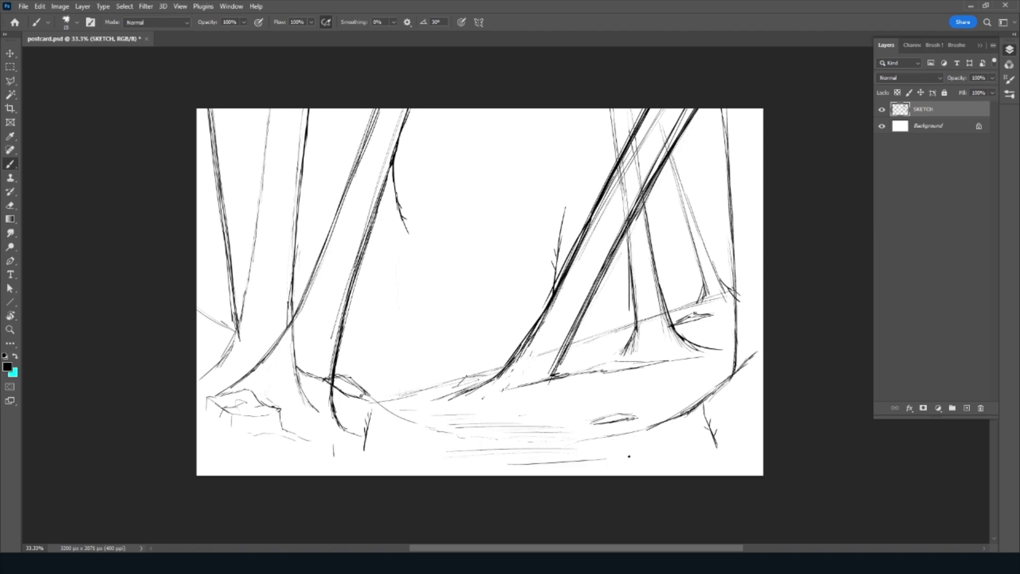
{"action": "mouse_move", "coordinate": [654, 382]}
{"action": "left_mouse_down"}
{"action": "mouse_move", "coordinate": [715, 374]}
{"action": "mouse_move", "coordinate": [639, 390]}
{"action": "mouse_move", "coordinate": [716, 377]}
{"action": "left_mouse_up"}
{"action": "left_click_drag", "start_coordinate": [411, 394], "coordinate": [465, 377]}
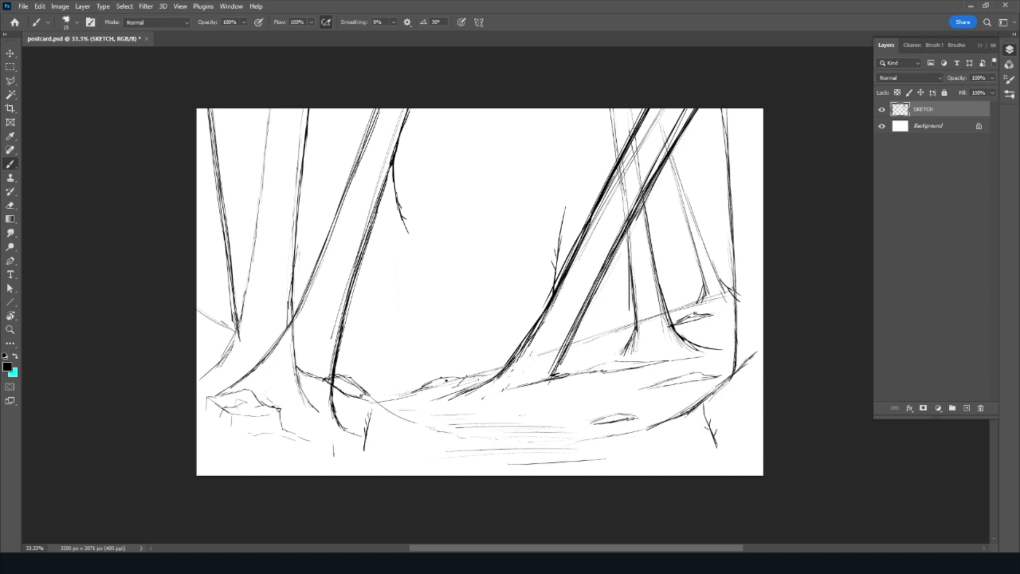
Sketch a small stump on the ground and a small peak near the leaning trunk base
{"action": "mouse_move", "coordinate": [579, 389]}
{"action": "left_mouse_down"}
{"action": "mouse_move", "coordinate": [605, 387]}
{"action": "mouse_move", "coordinate": [570, 394]}
{"action": "mouse_move", "coordinate": [605, 398]}
{"action": "mouse_move", "coordinate": [557, 411]}
{"action": "mouse_move", "coordinate": [626, 398]}
{"action": "mouse_move", "coordinate": [611, 399]}
{"action": "left_mouse_up"}
{"action": "mouse_move", "coordinate": [609, 401]}
{"action": "left_mouse_down"}
{"action": "mouse_move", "coordinate": [625, 399]}
{"action": "mouse_move", "coordinate": [603, 401]}
{"action": "left_mouse_up"}
{"action": "mouse_move", "coordinate": [599, 403]}
{"action": "left_mouse_down"}
{"action": "mouse_move", "coordinate": [639, 396]}
{"action": "mouse_move", "coordinate": [597, 391]}
{"action": "left_mouse_up"}
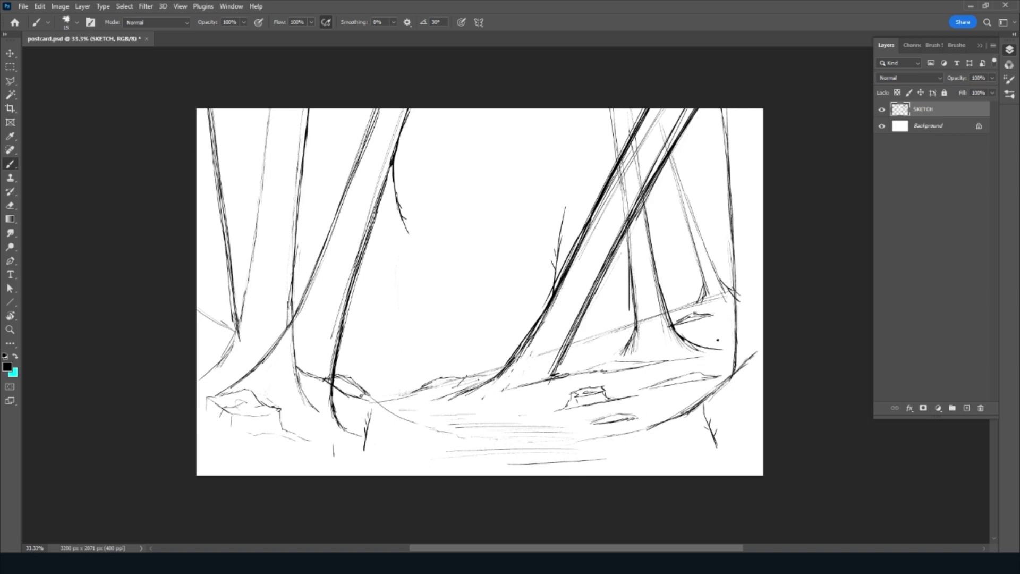
{"action": "mouse_move", "coordinate": [733, 327]}
{"action": "left_mouse_down"}
{"action": "mouse_move", "coordinate": [691, 330]}
{"action": "mouse_move", "coordinate": [657, 393]}
{"action": "mouse_move", "coordinate": [658, 420]}
{"action": "left_mouse_up"}
{"action": "key", "text": "ctrl+z"}
{"action": "key", "text": "ctrl+z"}
{"action": "key", "text": "ctrl+z"}
{"action": "key", "text": "ctrl+z"}
{"action": "mouse_move", "coordinate": [563, 341]}
{"action": "left_mouse_down"}
{"action": "mouse_move", "coordinate": [561, 322]}
{"action": "mouse_move", "coordinate": [516, 356]}
{"action": "left_mouse_up"}
Add grass by the left trunk, outline the bottom-left rock, and draw a twig right of the stump
{"action": "mouse_move", "coordinate": [332, 321]}
{"action": "left_mouse_down"}
{"action": "mouse_move", "coordinate": [271, 355]}
{"action": "mouse_move", "coordinate": [335, 328]}
{"action": "left_mouse_up"}
{"action": "mouse_move", "coordinate": [335, 330]}
{"action": "left_mouse_down"}
{"action": "mouse_move", "coordinate": [331, 371]}
{"action": "mouse_move", "coordinate": [359, 435]}
{"action": "left_mouse_up"}
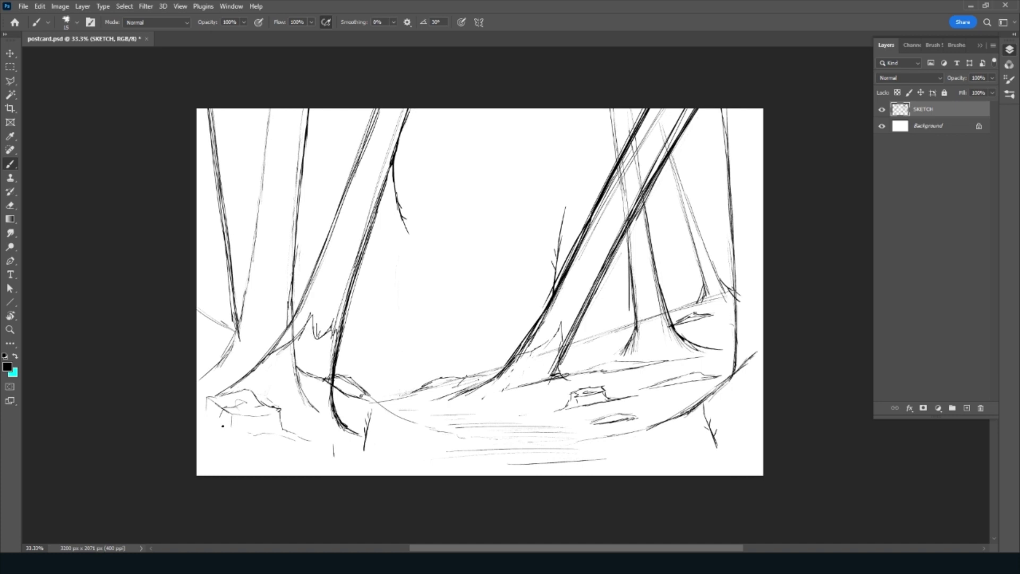
{"action": "mouse_move", "coordinate": [209, 399]}
{"action": "left_mouse_down"}
{"action": "mouse_move", "coordinate": [221, 395]}
{"action": "mouse_move", "coordinate": [197, 413]}
{"action": "mouse_move", "coordinate": [303, 441]}
{"action": "left_mouse_up"}
{"action": "left_click_drag", "start_coordinate": [363, 392], "coordinate": [477, 441]}
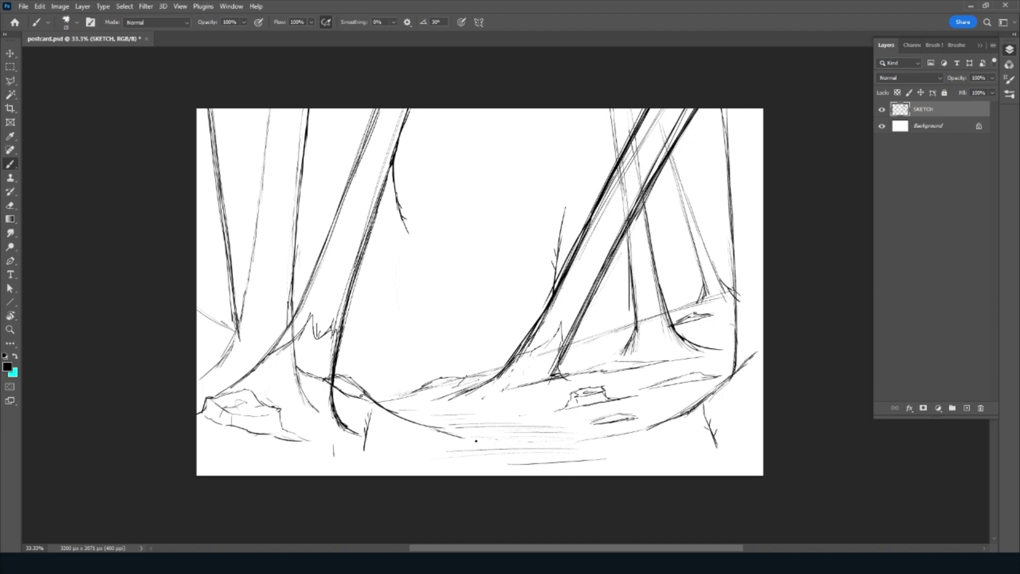
{"action": "left_click_drag", "start_coordinate": [740, 410], "coordinate": [744, 420]}
{"action": "left_click_drag", "start_coordinate": [737, 384], "coordinate": [734, 405]}
Sketch a trunk near the right edge and extend the ground curve up to it
{"action": "left_click_drag", "start_coordinate": [736, 364], "coordinate": [763, 226]}
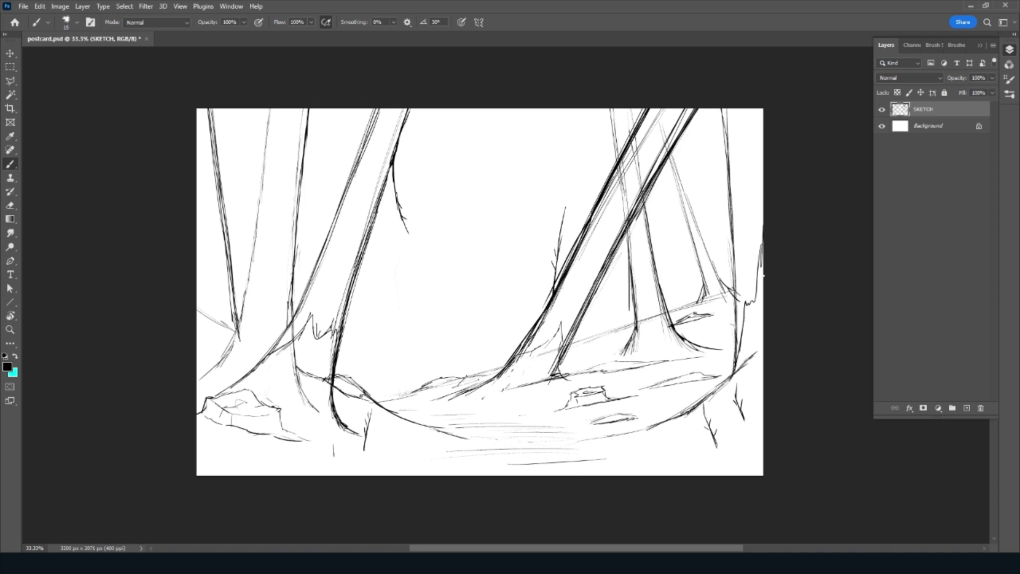
{"action": "left_click_drag", "start_coordinate": [764, 276], "coordinate": [763, 242]}
{"action": "left_click_drag", "start_coordinate": [766, 344], "coordinate": [754, 356]}
{"action": "left_click_drag", "start_coordinate": [655, 425], "coordinate": [600, 442]}
{"action": "left_click_drag", "start_coordinate": [426, 403], "coordinate": [500, 372]}
Sketch thin trunk lines for a distant tree and the right trunks, with a dark base mark
{"action": "mouse_move", "coordinate": [645, 192]}
{"action": "left_mouse_down"}
{"action": "mouse_move", "coordinate": [639, 243]}
{"action": "mouse_move", "coordinate": [654, 289]}
{"action": "left_mouse_up"}
{"action": "left_click_drag", "start_coordinate": [634, 109], "coordinate": [626, 146]}
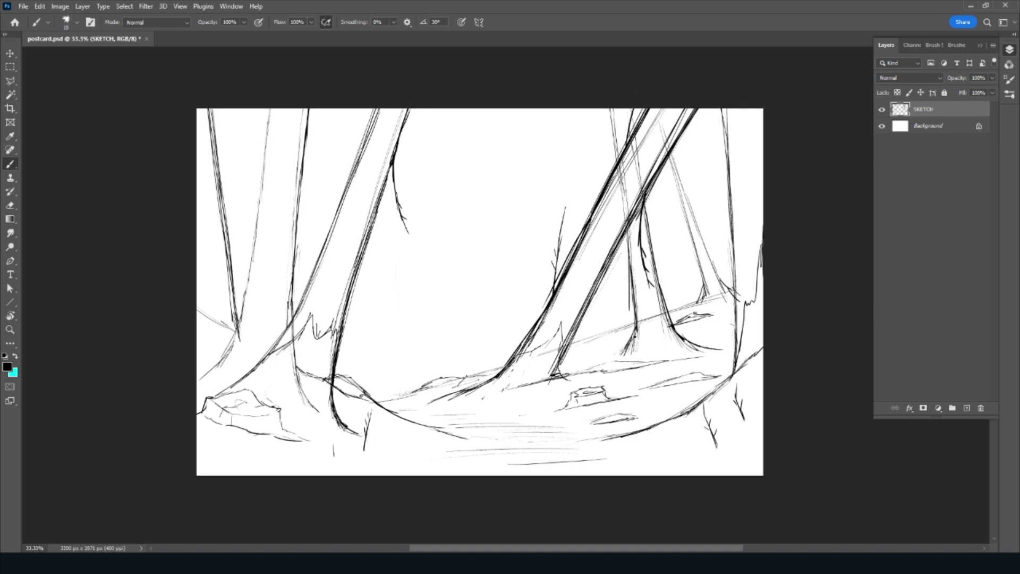
{"action": "mouse_move", "coordinate": [634, 335]}
{"action": "left_mouse_down"}
{"action": "mouse_move", "coordinate": [622, 351]}
{"action": "mouse_move", "coordinate": [598, 319]}
{"action": "mouse_move", "coordinate": [592, 247]}
{"action": "left_mouse_up"}
{"action": "left_click_drag", "start_coordinate": [592, 290], "coordinate": [573, 108]}
{"action": "left_click_drag", "start_coordinate": [589, 250], "coordinate": [598, 317]}
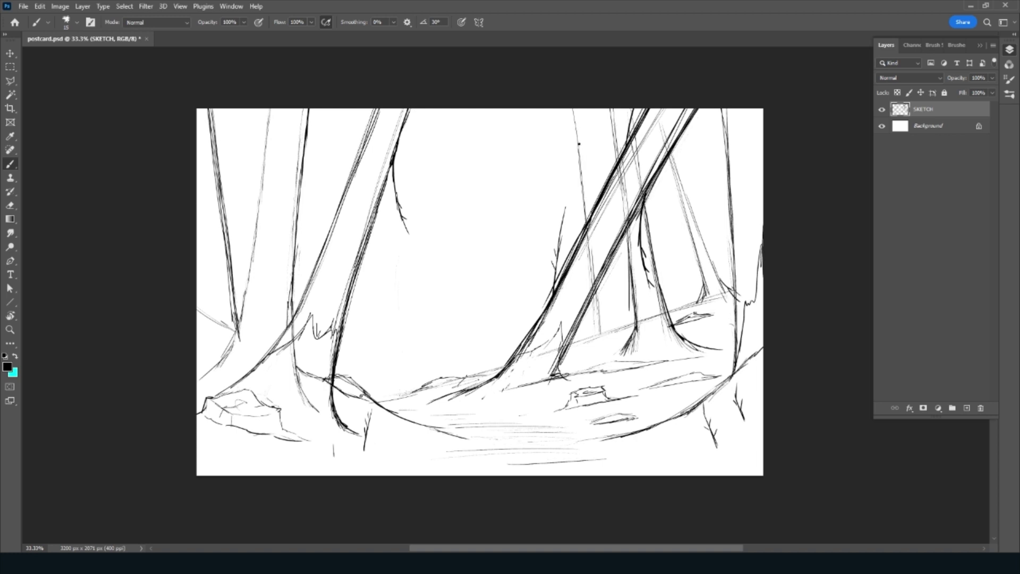
{"action": "left_click_drag", "start_coordinate": [579, 144], "coordinate": [611, 314]}
{"action": "left_click_drag", "start_coordinate": [591, 225], "coordinate": [616, 328]}
{"action": "mouse_move", "coordinate": [577, 149]}
{"action": "left_mouse_down"}
{"action": "mouse_move", "coordinate": [601, 337]}
{"action": "mouse_move", "coordinate": [572, 105]}
{"action": "left_mouse_up"}
Erase the thin trunk tops, then add zigzag foliage at upper right and along the thin tree
{"action": "key", "text": "e"}
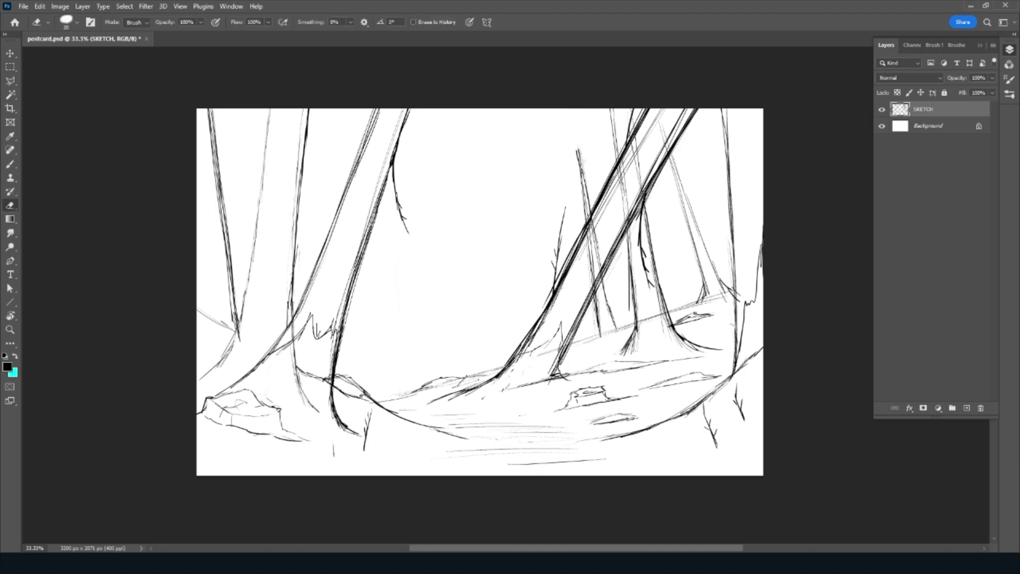
{"action": "left_click_drag", "start_coordinate": [585, 175], "coordinate": [577, 141]}
{"action": "key", "text": "b"}
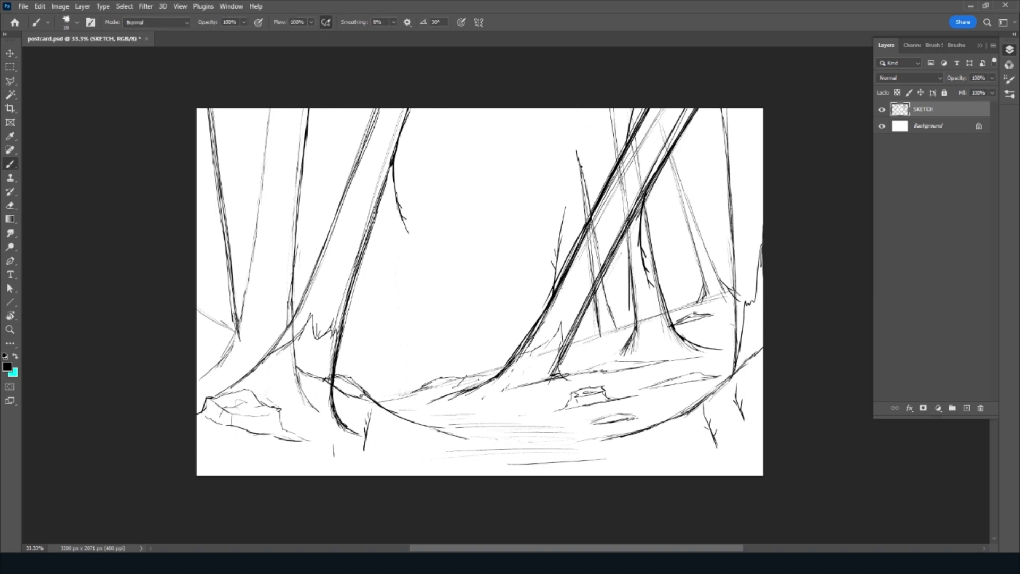
{"action": "mouse_move", "coordinate": [728, 162]}
{"action": "left_mouse_down"}
{"action": "mouse_move", "coordinate": [702, 222]}
{"action": "mouse_move", "coordinate": [728, 201]}
{"action": "mouse_move", "coordinate": [739, 148]}
{"action": "mouse_move", "coordinate": [705, 205]}
{"action": "mouse_move", "coordinate": [715, 218]}
{"action": "mouse_move", "coordinate": [728, 202]}
{"action": "left_mouse_up"}
{"action": "left_click_drag", "start_coordinate": [729, 202], "coordinate": [744, 155]}
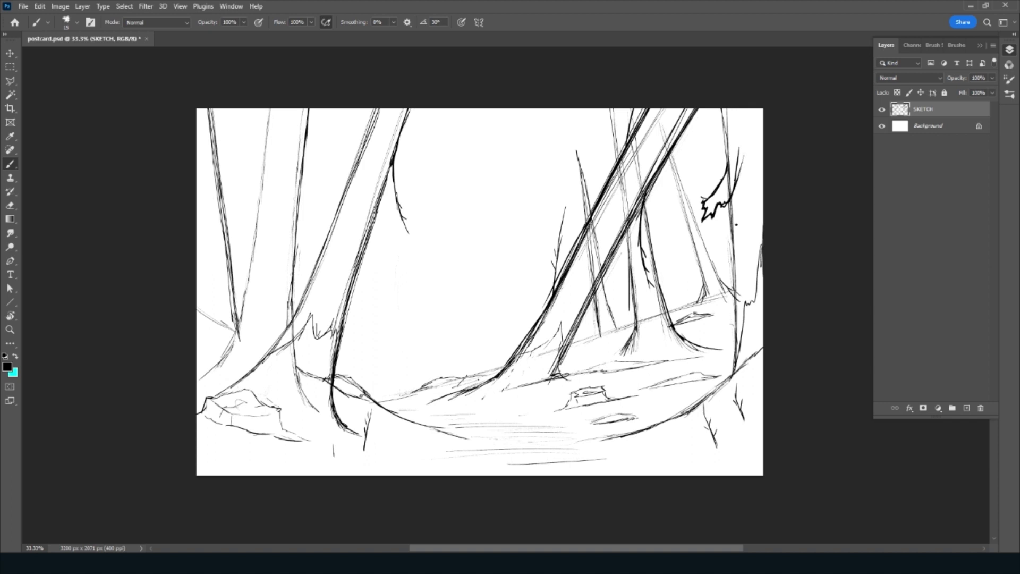
{"action": "mouse_move", "coordinate": [576, 151]}
{"action": "left_mouse_down"}
{"action": "mouse_move", "coordinate": [568, 178]}
{"action": "mouse_move", "coordinate": [579, 195]}
{"action": "mouse_move", "coordinate": [577, 154]}
{"action": "left_mouse_up"}
{"action": "mouse_move", "coordinate": [594, 210]}
{"action": "left_mouse_down"}
{"action": "mouse_move", "coordinate": [606, 224]}
{"action": "mouse_move", "coordinate": [593, 228]}
{"action": "mouse_move", "coordinate": [580, 279]}
{"action": "mouse_move", "coordinate": [590, 255]}
{"action": "left_mouse_up"}
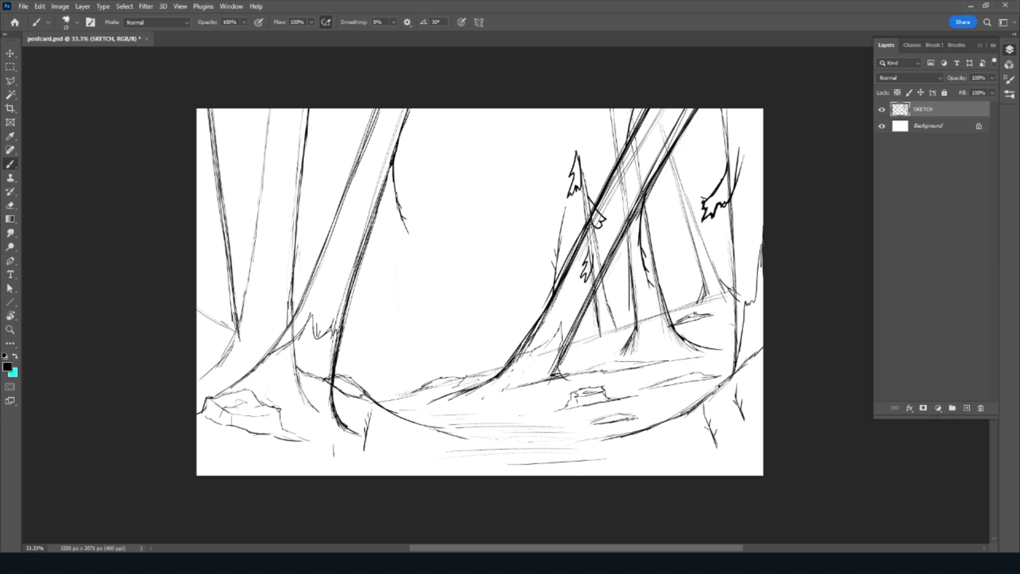
Draw small curled-leaf sprouts near the right tree base and the left trunk
{"action": "mouse_move", "coordinate": [717, 355]}
{"action": "left_mouse_down"}
{"action": "mouse_move", "coordinate": [721, 389]}
{"action": "mouse_move", "coordinate": [710, 369]}
{"action": "mouse_move", "coordinate": [722, 390]}
{"action": "mouse_move", "coordinate": [715, 360]}
{"action": "left_mouse_up"}
{"action": "left_click_drag", "start_coordinate": [312, 424], "coordinate": [315, 391]}
{"action": "mouse_move", "coordinate": [313, 410]}
{"action": "left_mouse_down"}
{"action": "mouse_move", "coordinate": [307, 415]}
{"action": "mouse_move", "coordinate": [317, 383]}
{"action": "left_mouse_up"}
{"action": "mouse_move", "coordinate": [313, 417]}
{"action": "left_mouse_down"}
{"action": "mouse_move", "coordinate": [309, 427]}
{"action": "mouse_move", "coordinate": [332, 409]}
{"action": "mouse_move", "coordinate": [320, 431]}
{"action": "mouse_move", "coordinate": [338, 403]}
{"action": "left_mouse_up"}
Finish the sprout leaves and draw twiggy branches on the left and upper-left trees
{"action": "mouse_move", "coordinate": [258, 404]}
{"action": "left_mouse_down"}
{"action": "mouse_move", "coordinate": [257, 442]}
{"action": "mouse_move", "coordinate": [261, 401]}
{"action": "left_mouse_up"}
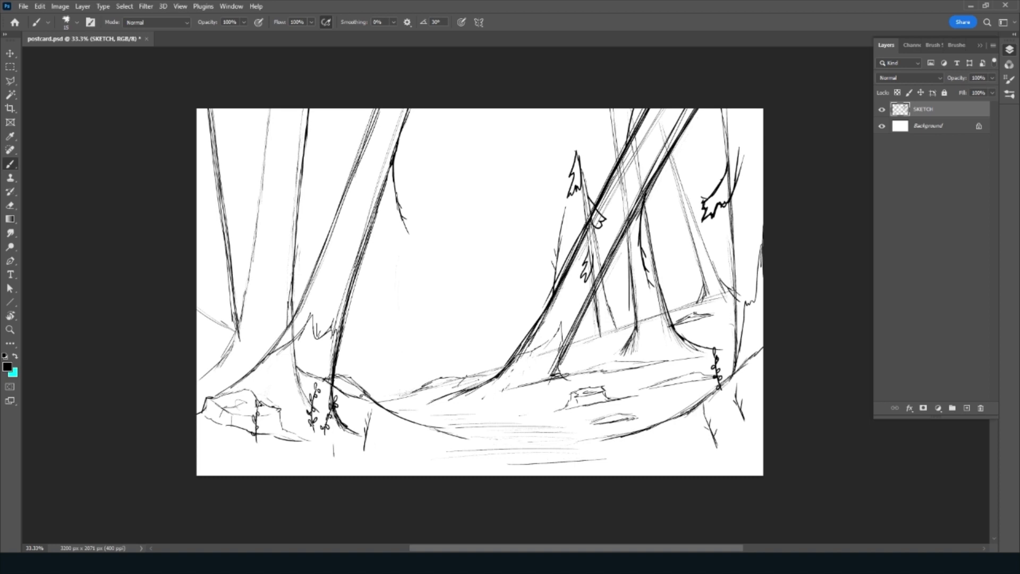
{"action": "left_click_drag", "start_coordinate": [257, 441], "coordinate": [261, 434]}
{"action": "mouse_move", "coordinate": [338, 214]}
{"action": "left_mouse_down"}
{"action": "mouse_move", "coordinate": [285, 271]}
{"action": "mouse_move", "coordinate": [312, 246]}
{"action": "mouse_move", "coordinate": [308, 260]}
{"action": "mouse_move", "coordinate": [308, 242]}
{"action": "left_mouse_up"}
{"action": "left_click_drag", "start_coordinate": [311, 245], "coordinate": [279, 273]}
{"action": "left_click_drag", "start_coordinate": [308, 110], "coordinate": [322, 170]}
{"action": "left_click_drag", "start_coordinate": [313, 135], "coordinate": [332, 165]}
{"action": "left_click_drag", "start_coordinate": [318, 149], "coordinate": [323, 178]}
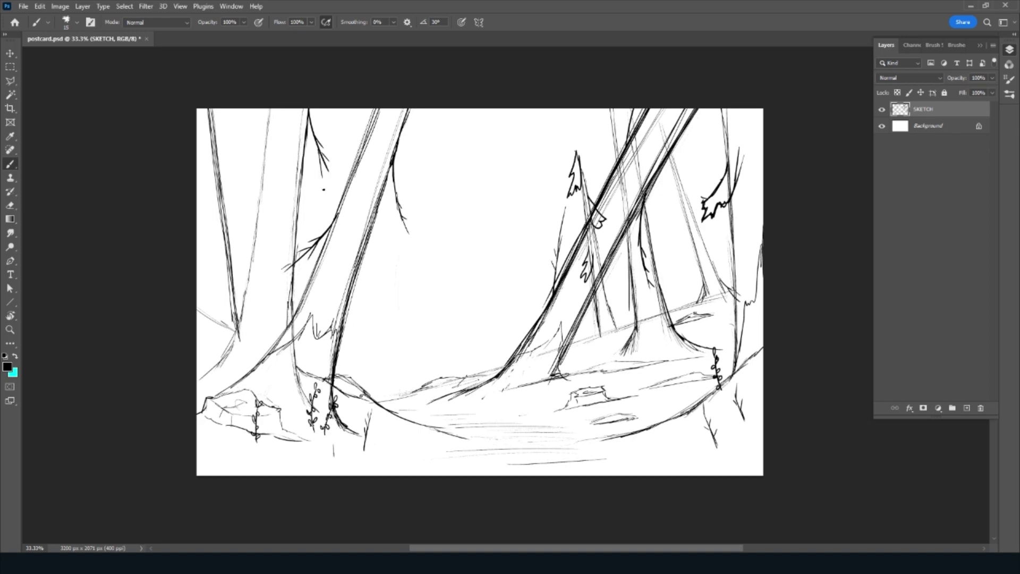
Add a twiggy branch hanging from the top edge, grass at a tree base, and extra trunk lines
{"action": "left_click_drag", "start_coordinate": [271, 108], "coordinate": [254, 149]}
{"action": "left_click_drag", "start_coordinate": [267, 115], "coordinate": [258, 131]}
{"action": "mouse_move", "coordinate": [264, 129]}
{"action": "left_mouse_down"}
{"action": "mouse_move", "coordinate": [253, 141]}
{"action": "mouse_move", "coordinate": [260, 151]}
{"action": "left_mouse_up"}
{"action": "left_click_drag", "start_coordinate": [274, 318], "coordinate": [228, 350]}
{"action": "left_click_drag", "start_coordinate": [248, 287], "coordinate": [240, 208]}
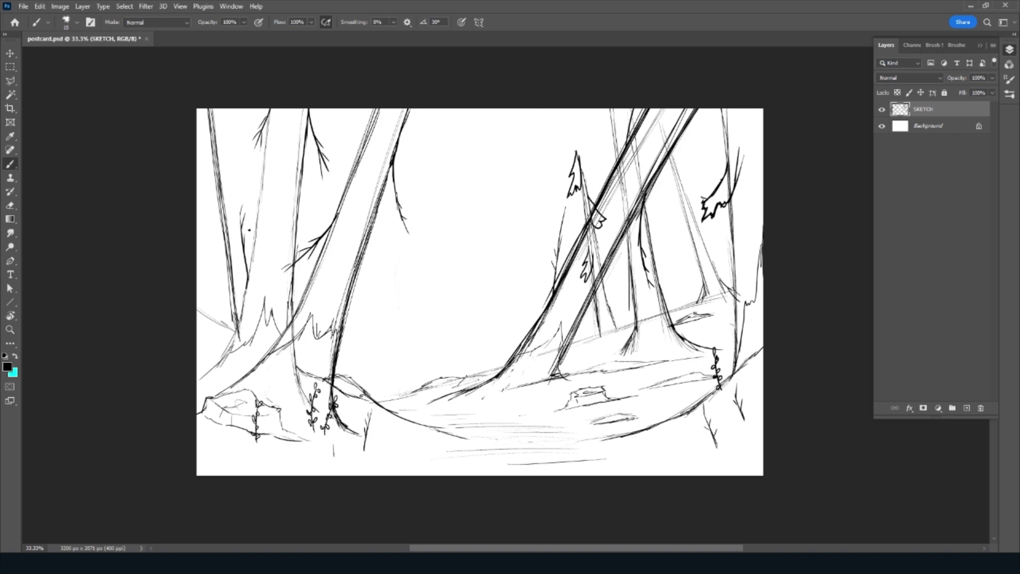
{"action": "left_click_drag", "start_coordinate": [357, 265], "coordinate": [371, 315]}
{"action": "left_click_drag", "start_coordinate": [378, 109], "coordinate": [365, 125]}
Sketch a diagonal trunk across the left trees and a curved hill outline mid-distance
{"action": "mouse_move", "coordinate": [388, 397]}
{"action": "left_mouse_down"}
{"action": "mouse_move", "coordinate": [237, 110]}
{"action": "mouse_move", "coordinate": [384, 397]}
{"action": "left_mouse_up"}
{"action": "mouse_move", "coordinate": [344, 306]}
{"action": "left_mouse_down"}
{"action": "mouse_move", "coordinate": [247, 109]}
{"action": "mouse_move", "coordinate": [387, 402]}
{"action": "mouse_move", "coordinate": [246, 109]}
{"action": "mouse_move", "coordinate": [388, 400]}
{"action": "left_mouse_up"}
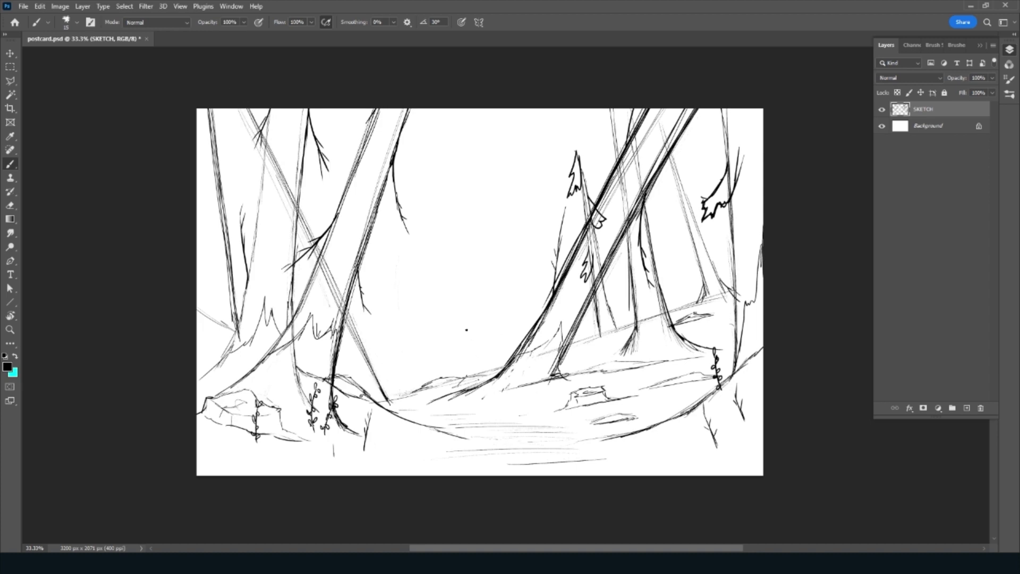
{"action": "left_click_drag", "start_coordinate": [399, 340], "coordinate": [473, 319]}
{"action": "mouse_move", "coordinate": [400, 341]}
{"action": "left_mouse_down"}
{"action": "mouse_move", "coordinate": [370, 372]}
{"action": "mouse_move", "coordinate": [429, 329]}
{"action": "mouse_move", "coordinate": [523, 330]}
{"action": "left_mouse_up"}
Sketch and darken a thin upright trunk in the middle distance
{"action": "left_click_drag", "start_coordinate": [530, 248], "coordinate": [538, 314]}
{"action": "left_click_drag", "start_coordinate": [523, 194], "coordinate": [537, 300]}
{"action": "left_click_drag", "start_coordinate": [520, 162], "coordinate": [525, 199]}
{"action": "left_click_drag", "start_coordinate": [520, 134], "coordinate": [525, 193]}
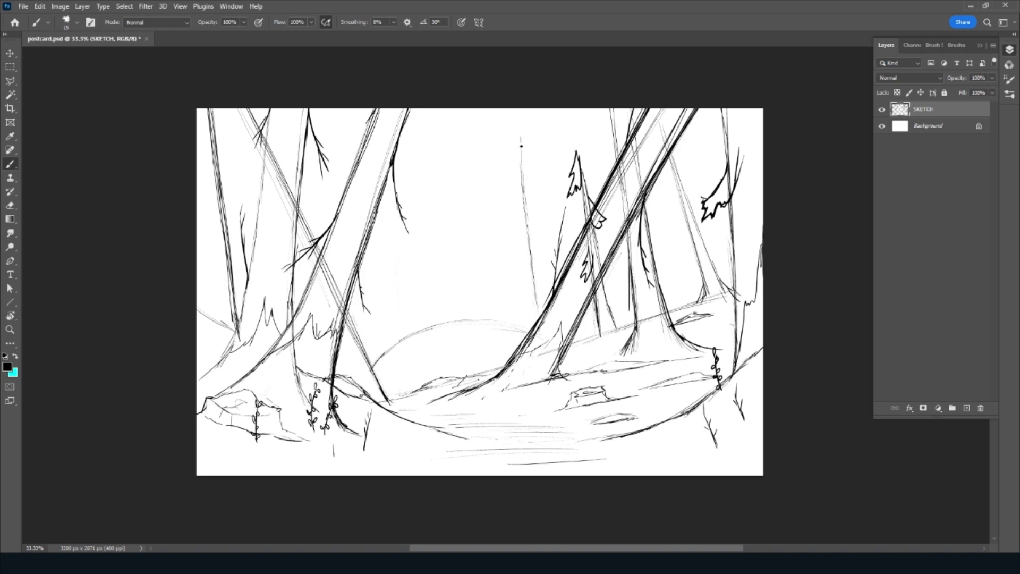
{"action": "left_click_drag", "start_coordinate": [521, 154], "coordinate": [548, 292]}
{"action": "left_click_drag", "start_coordinate": [534, 219], "coordinate": [558, 327]}
{"action": "mouse_move", "coordinate": [520, 154]}
{"action": "left_mouse_down"}
{"action": "mouse_move", "coordinate": [542, 247]}
{"action": "mouse_move", "coordinate": [534, 277]}
{"action": "mouse_move", "coordinate": [545, 351]}
{"action": "left_mouse_up"}
{"action": "left_click_drag", "start_coordinate": [520, 154], "coordinate": [538, 292]}
{"action": "left_click_drag", "start_coordinate": [521, 155], "coordinate": [555, 284]}
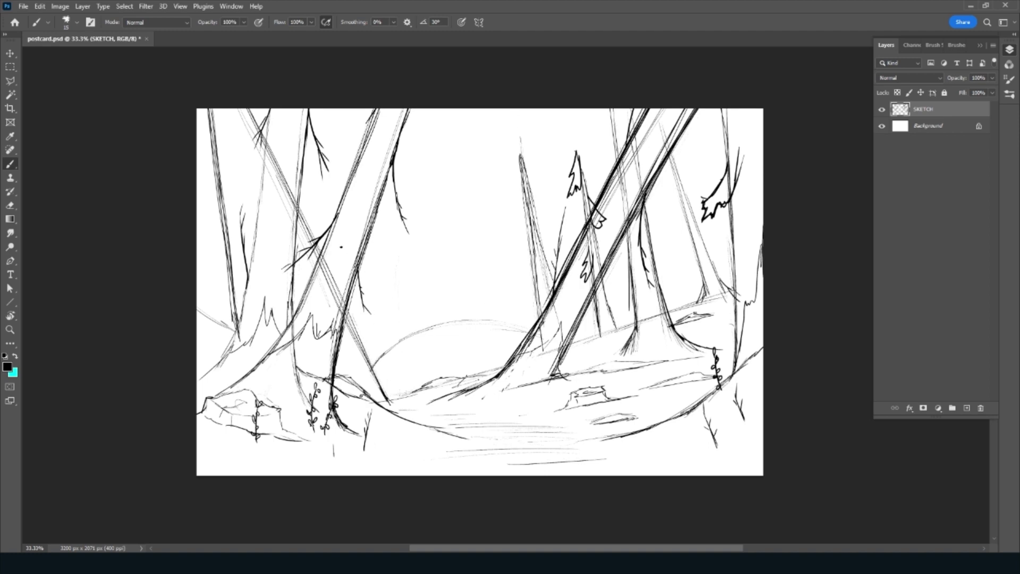
Draw a long diagonal trunk on the left and add upright strokes to the left-centre trunk
{"action": "mouse_move", "coordinate": [197, 145]}
{"action": "left_mouse_down"}
{"action": "mouse_move", "coordinate": [318, 382]}
{"action": "mouse_move", "coordinate": [287, 320]}
{"action": "left_mouse_up"}
{"action": "left_click_drag", "start_coordinate": [196, 138], "coordinate": [292, 332]}
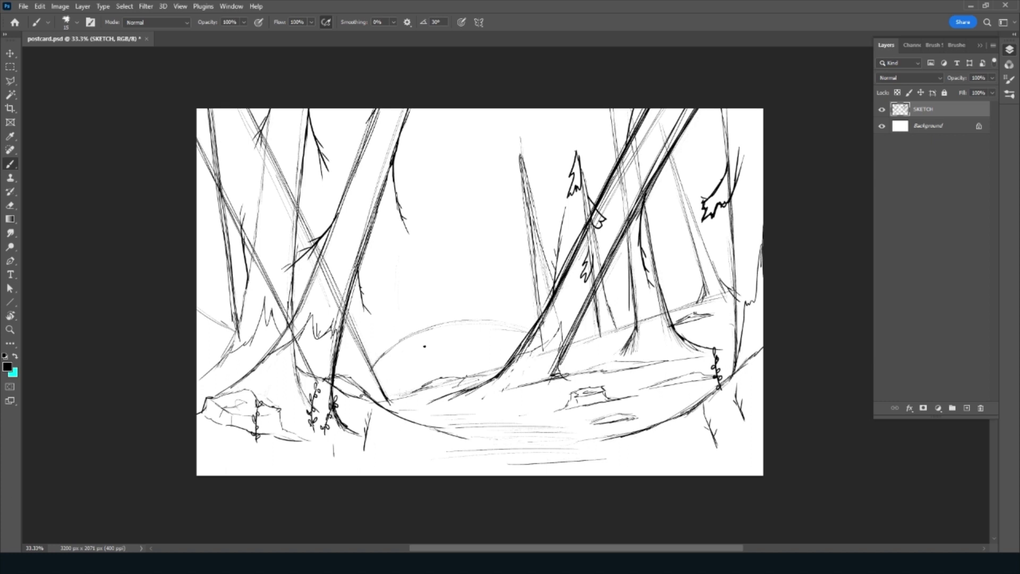
{"action": "left_click_drag", "start_coordinate": [354, 335], "coordinate": [410, 405]}
{"action": "mouse_move", "coordinate": [380, 146]}
{"action": "left_mouse_down"}
{"action": "mouse_move", "coordinate": [372, 235]}
{"action": "mouse_move", "coordinate": [377, 217]}
{"action": "left_mouse_up"}
{"action": "left_click_drag", "start_coordinate": [378, 236], "coordinate": [379, 370]}
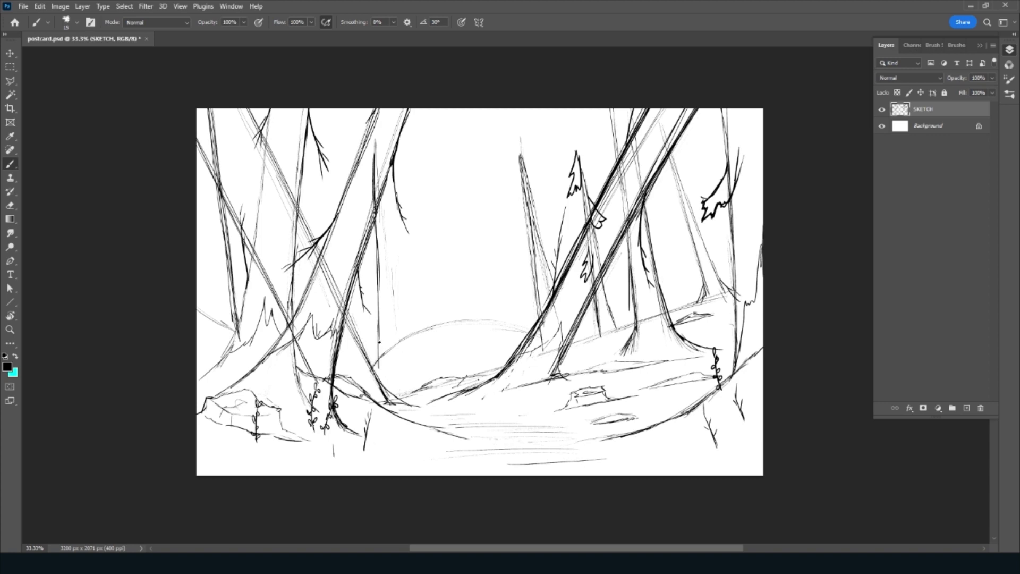
{"action": "left_click_drag", "start_coordinate": [377, 147], "coordinate": [387, 302]}
{"action": "left_click_drag", "start_coordinate": [392, 250], "coordinate": [400, 343]}
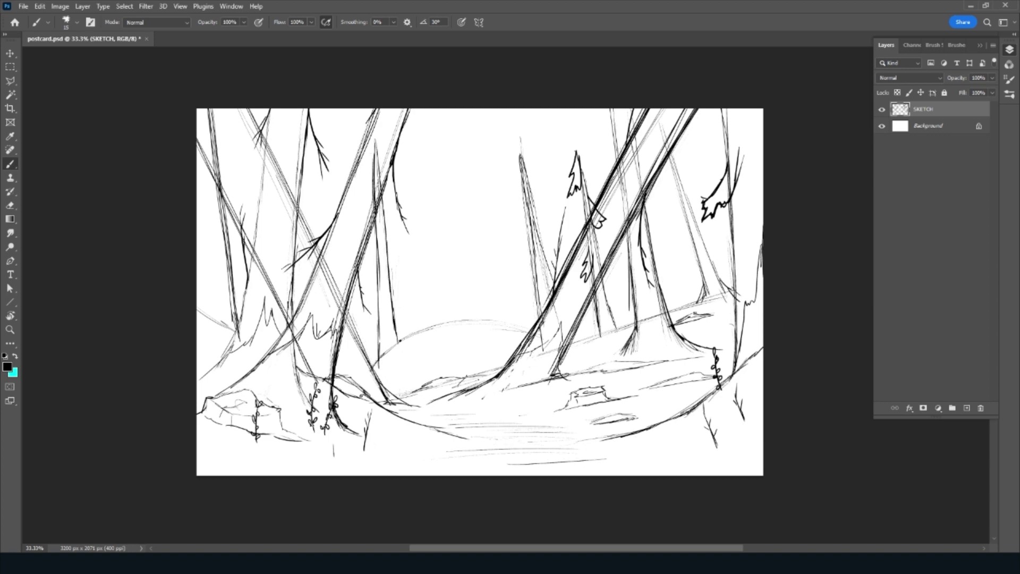
Erase the left-centre trunk lines and the tall thin middle trees with a larger eraser
{"action": "key", "text": "e"}
{"action": "left_click_drag", "start_coordinate": [378, 143], "coordinate": [379, 360]}
{"action": "key", "text": "bracketright"}
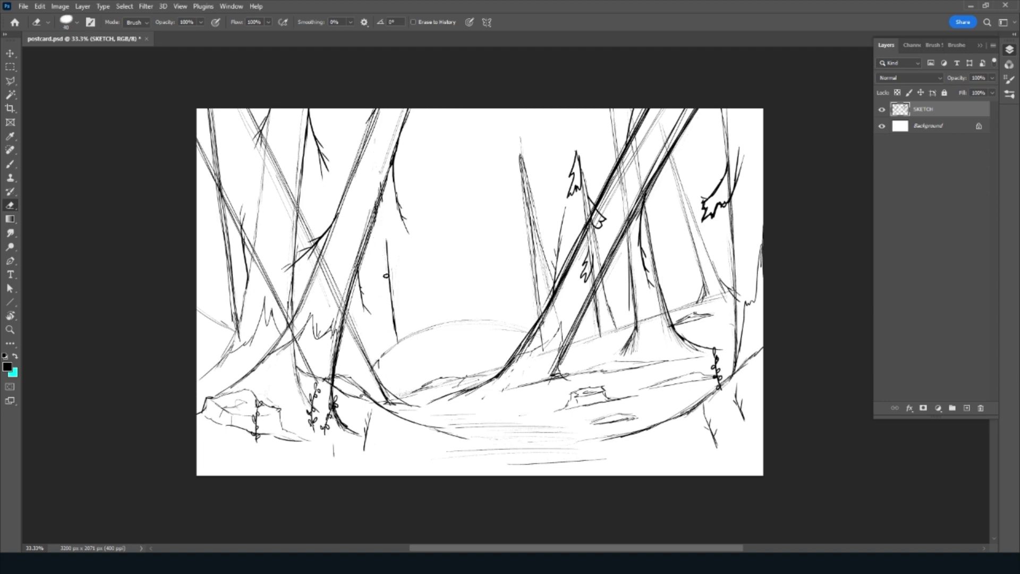
{"action": "left_click_drag", "start_coordinate": [386, 244], "coordinate": [395, 330]}
{"action": "left_click_drag", "start_coordinate": [390, 269], "coordinate": [396, 322]}
{"action": "left_click_drag", "start_coordinate": [531, 142], "coordinate": [532, 234]}
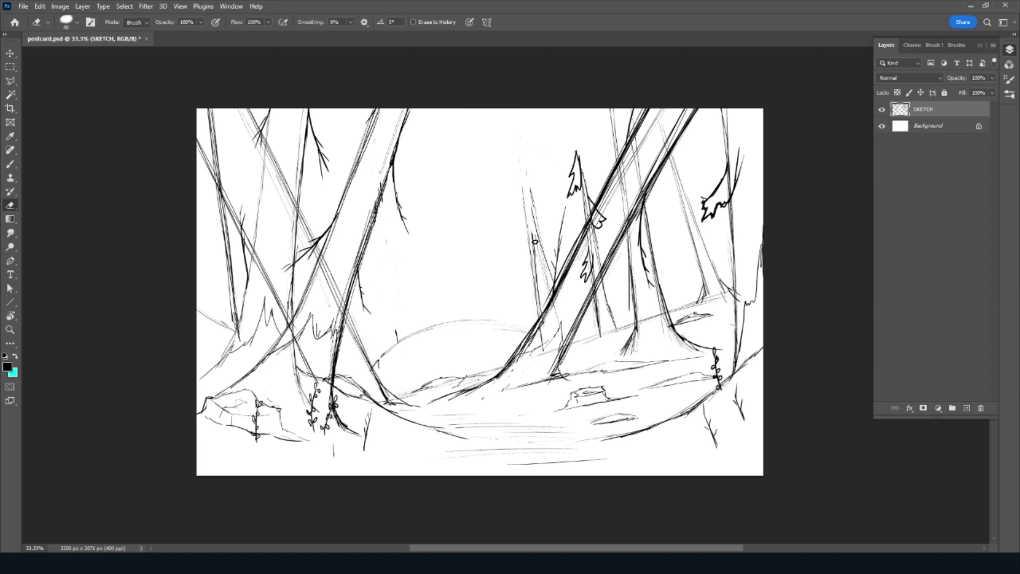
{"action": "left_click_drag", "start_coordinate": [526, 186], "coordinate": [536, 273]}
{"action": "mouse_move", "coordinate": [529, 160]}
{"action": "left_mouse_down"}
{"action": "mouse_move", "coordinate": [541, 311]}
{"action": "mouse_move", "coordinate": [540, 249]}
{"action": "left_mouse_up"}
{"action": "left_click", "coordinate": [397, 335]}
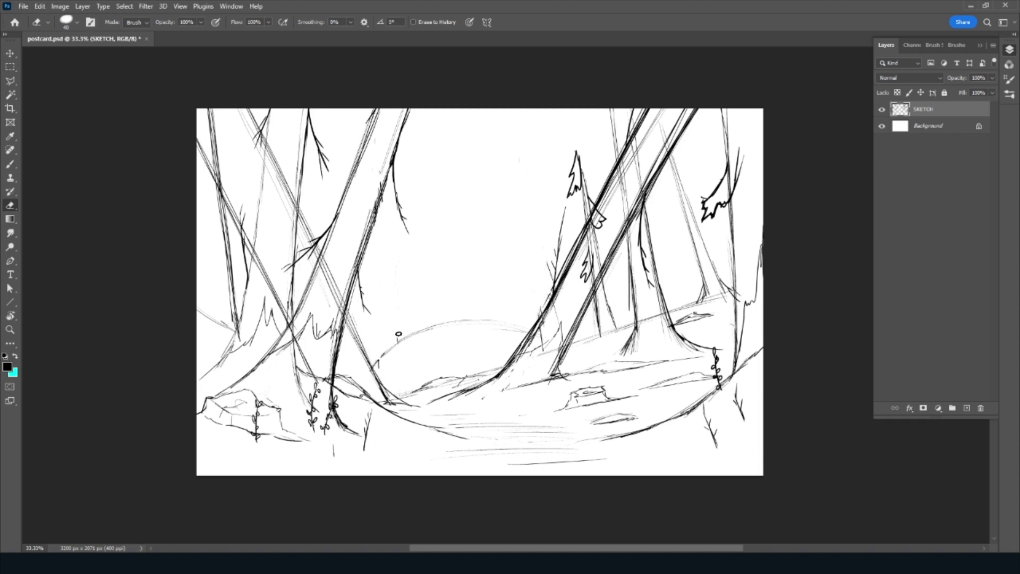
Extend the hill curve with a short stroke and slightly enlarge the eraser
{"action": "key", "text": "b"}
{"action": "mouse_move", "coordinate": [398, 341]}
{"action": "left_mouse_down"}
{"action": "mouse_move", "coordinate": [375, 362]}
{"action": "mouse_move", "coordinate": [465, 321]}
{"action": "left_mouse_up"}
{"action": "key", "text": "e"}
{"action": "key", "text": "bracketright"}
{"action": "key", "text": "b"}
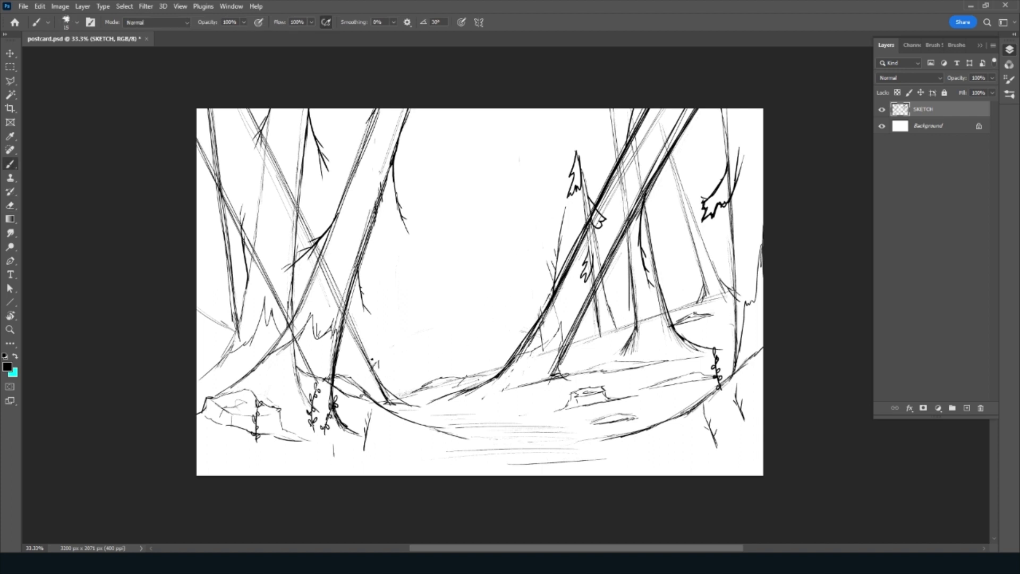
Draw a thin ground line across the middle and the trunk of a thin distant tree
{"action": "mouse_move", "coordinate": [430, 355]}
{"action": "left_mouse_down"}
{"action": "mouse_move", "coordinate": [372, 340]}
{"action": "mouse_move", "coordinate": [522, 379]}
{"action": "left_mouse_up"}
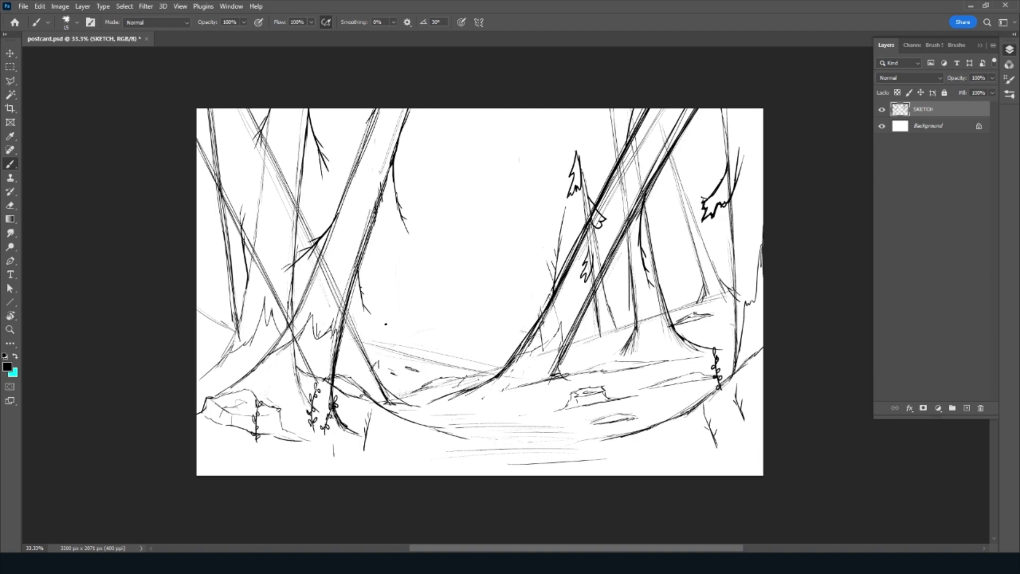
{"action": "left_click_drag", "start_coordinate": [372, 349], "coordinate": [386, 237]}
{"action": "left_click_drag", "start_coordinate": [376, 304], "coordinate": [401, 135]}
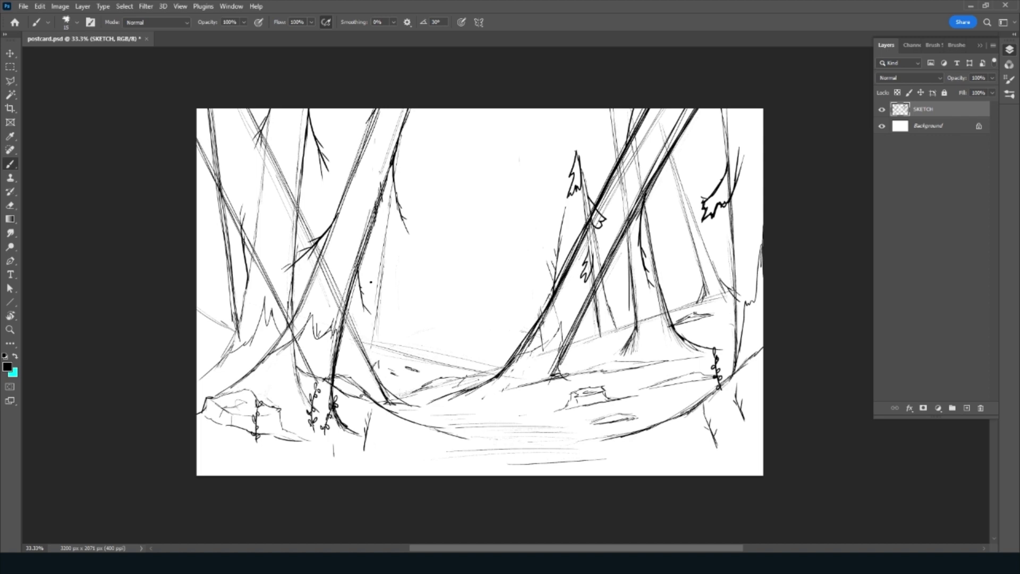
{"action": "left_click_drag", "start_coordinate": [363, 331], "coordinate": [385, 231]}
{"action": "left_click_drag", "start_coordinate": [370, 301], "coordinate": [394, 165]}
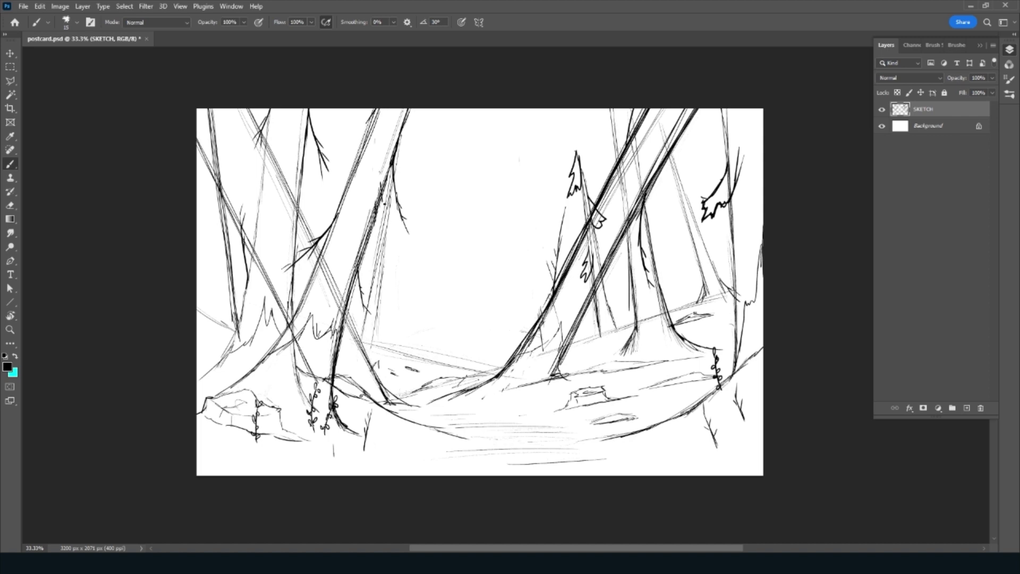
{"action": "left_click_drag", "start_coordinate": [374, 354], "coordinate": [384, 266]}
Sketch trunks for another thin tree and a small tree further right
{"action": "left_click_drag", "start_coordinate": [424, 353], "coordinate": [442, 234]}
{"action": "left_click_drag", "start_coordinate": [432, 270], "coordinate": [446, 203]}
{"action": "left_click_drag", "start_coordinate": [417, 333], "coordinate": [435, 242]}
{"action": "left_click_drag", "start_coordinate": [410, 351], "coordinate": [432, 273]}
{"action": "mouse_move", "coordinate": [408, 357]}
{"action": "left_mouse_down"}
{"action": "mouse_move", "coordinate": [447, 212]}
{"action": "mouse_move", "coordinate": [428, 343]}
{"action": "mouse_move", "coordinate": [455, 280]}
{"action": "left_mouse_up"}
{"action": "left_click_drag", "start_coordinate": [436, 365], "coordinate": [458, 257]}
{"action": "left_click_drag", "start_coordinate": [450, 328], "coordinate": [459, 262]}
{"action": "mouse_move", "coordinate": [445, 372]}
{"action": "left_mouse_down"}
{"action": "mouse_move", "coordinate": [461, 264]}
{"action": "mouse_move", "coordinate": [462, 285]}
{"action": "mouse_move", "coordinate": [456, 260]}
{"action": "mouse_move", "coordinate": [442, 317]}
{"action": "left_mouse_up"}
Add jagged spiky foliage and branches to the small trees and the leaning trunk
{"action": "left_click_drag", "start_coordinate": [458, 264], "coordinate": [442, 371]}
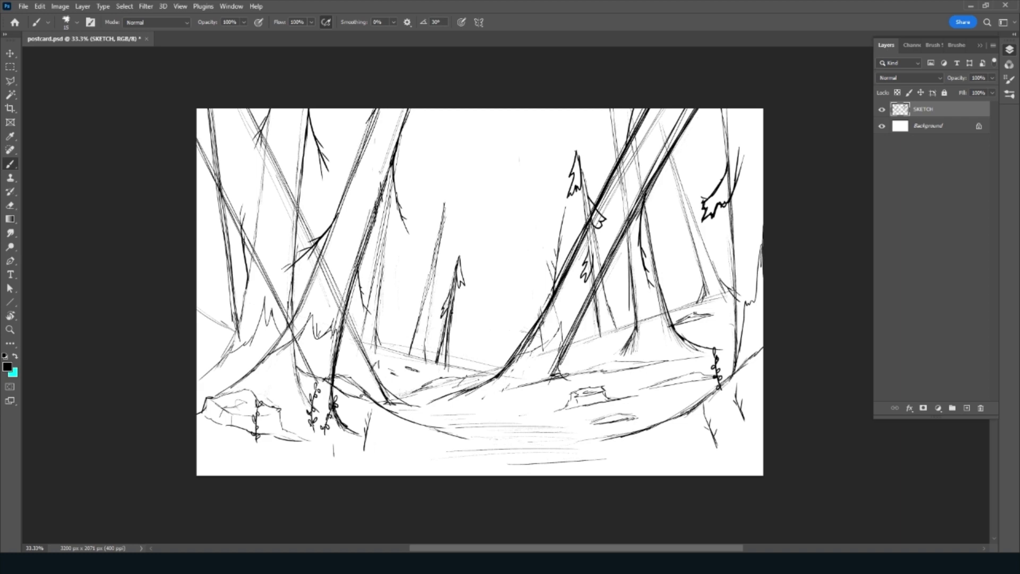
{"action": "left_click_drag", "start_coordinate": [452, 316], "coordinate": [457, 346]}
{"action": "mouse_move", "coordinate": [445, 204]}
{"action": "left_mouse_down"}
{"action": "mouse_move", "coordinate": [453, 230]}
{"action": "mouse_move", "coordinate": [426, 276]}
{"action": "mouse_move", "coordinate": [436, 253]}
{"action": "left_mouse_up"}
{"action": "mouse_move", "coordinate": [431, 290]}
{"action": "left_mouse_down"}
{"action": "mouse_move", "coordinate": [433, 321]}
{"action": "mouse_move", "coordinate": [429, 305]}
{"action": "left_mouse_up"}
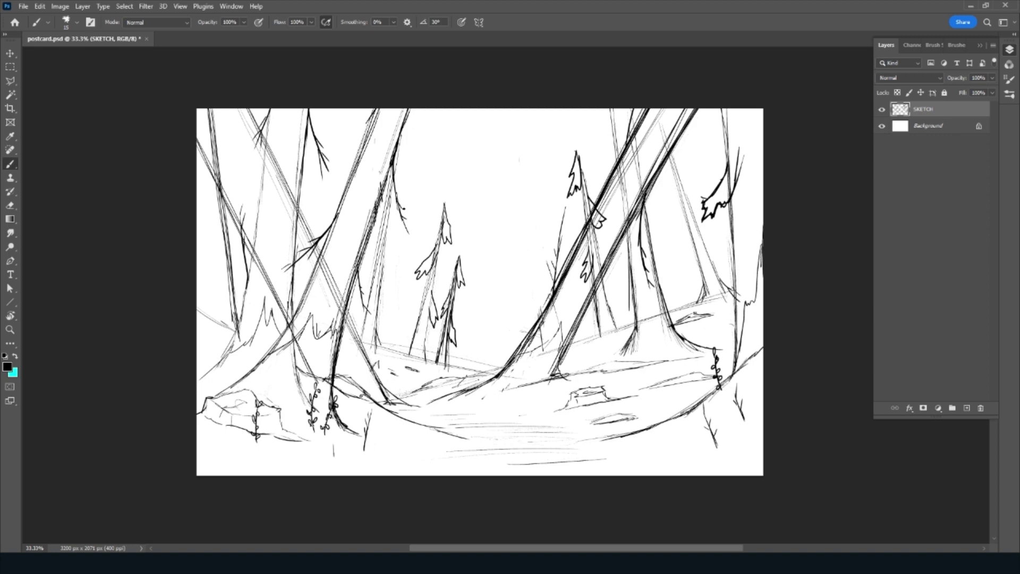
{"action": "mouse_move", "coordinate": [400, 150]}
{"action": "left_mouse_down"}
{"action": "mouse_move", "coordinate": [412, 183]}
{"action": "mouse_move", "coordinate": [400, 189]}
{"action": "mouse_move", "coordinate": [395, 171]}
{"action": "mouse_move", "coordinate": [356, 245]}
{"action": "mouse_move", "coordinate": [383, 226]}
{"action": "mouse_move", "coordinate": [394, 290]}
{"action": "mouse_move", "coordinate": [376, 263]}
{"action": "left_mouse_up"}
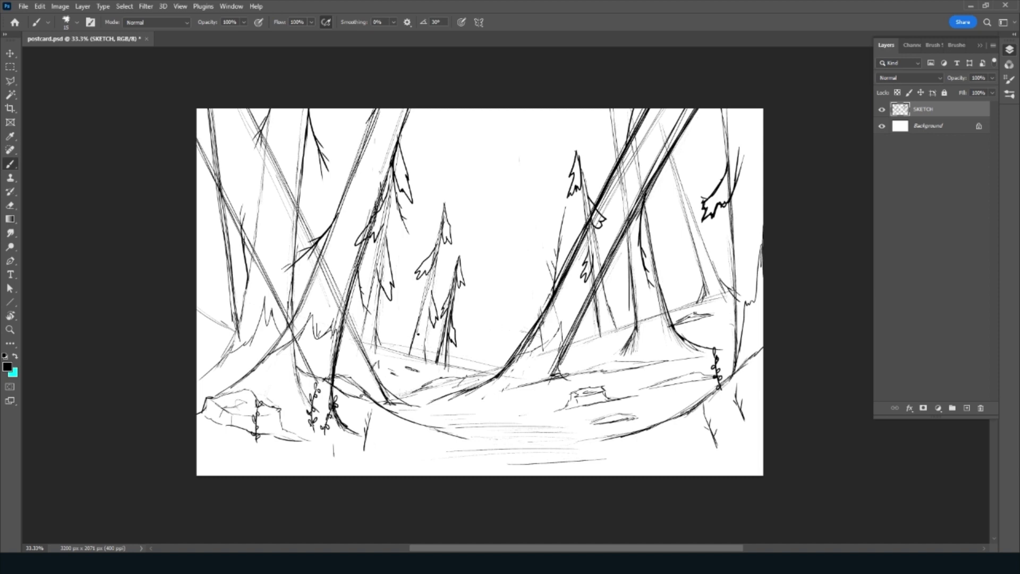
Sketch faint distant ridgelines between the trees and near the right trunks
{"action": "left_click_drag", "start_coordinate": [402, 339], "coordinate": [477, 312]}
{"action": "mouse_move", "coordinate": [495, 346]}
{"action": "left_mouse_down"}
{"action": "mouse_move", "coordinate": [515, 325]}
{"action": "mouse_move", "coordinate": [504, 335]}
{"action": "left_mouse_up"}
{"action": "mouse_move", "coordinate": [484, 346]}
{"action": "left_mouse_down"}
{"action": "mouse_move", "coordinate": [532, 313]}
{"action": "mouse_move", "coordinate": [545, 288]}
{"action": "left_mouse_up"}
{"action": "mouse_move", "coordinate": [548, 325]}
{"action": "left_mouse_down"}
{"action": "mouse_move", "coordinate": [558, 309]}
{"action": "mouse_move", "coordinate": [600, 338]}
{"action": "left_mouse_up"}
{"action": "mouse_move", "coordinate": [381, 341]}
{"action": "left_mouse_down"}
{"action": "mouse_move", "coordinate": [414, 331]}
{"action": "mouse_move", "coordinate": [357, 273]}
{"action": "left_mouse_up"}
{"action": "mouse_move", "coordinate": [355, 292]}
{"action": "left_mouse_down"}
{"action": "mouse_move", "coordinate": [336, 265]}
{"action": "mouse_move", "coordinate": [305, 299]}
{"action": "mouse_move", "coordinate": [355, 267]}
{"action": "mouse_move", "coordinate": [346, 277]}
{"action": "mouse_move", "coordinate": [436, 367]}
{"action": "left_mouse_up"}
{"action": "left_click_drag", "start_coordinate": [409, 336], "coordinate": [476, 312]}
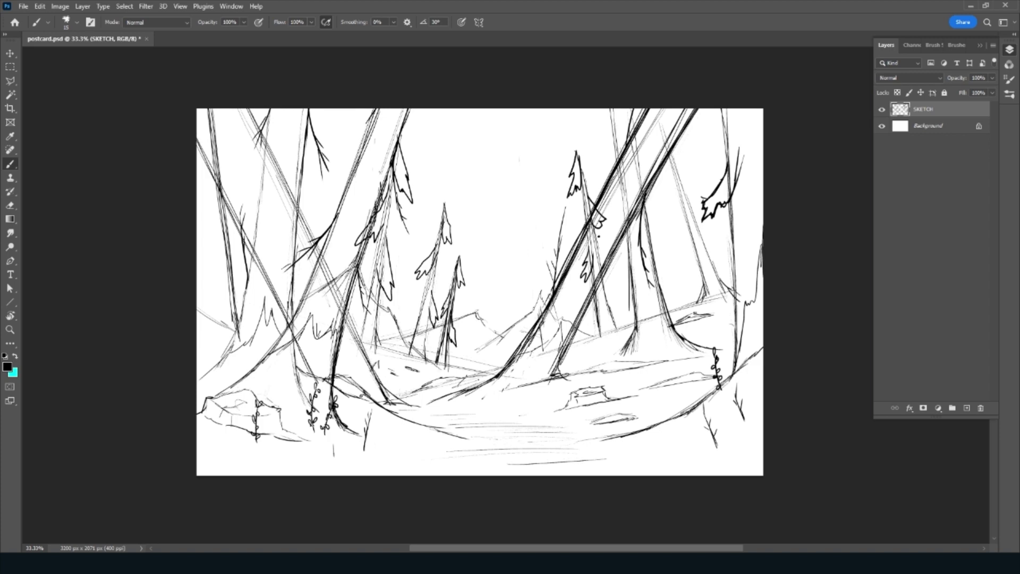
{"action": "mouse_move", "coordinate": [598, 323]}
{"action": "left_mouse_down"}
{"action": "mouse_move", "coordinate": [582, 341]}
{"action": "mouse_move", "coordinate": [624, 317]}
{"action": "left_mouse_up"}
Switch to cyan and add an empty layer above SKETCH for creature sketches
{"action": "key", "text": "x"}
{"action": "left_click", "coordinate": [967, 407]}
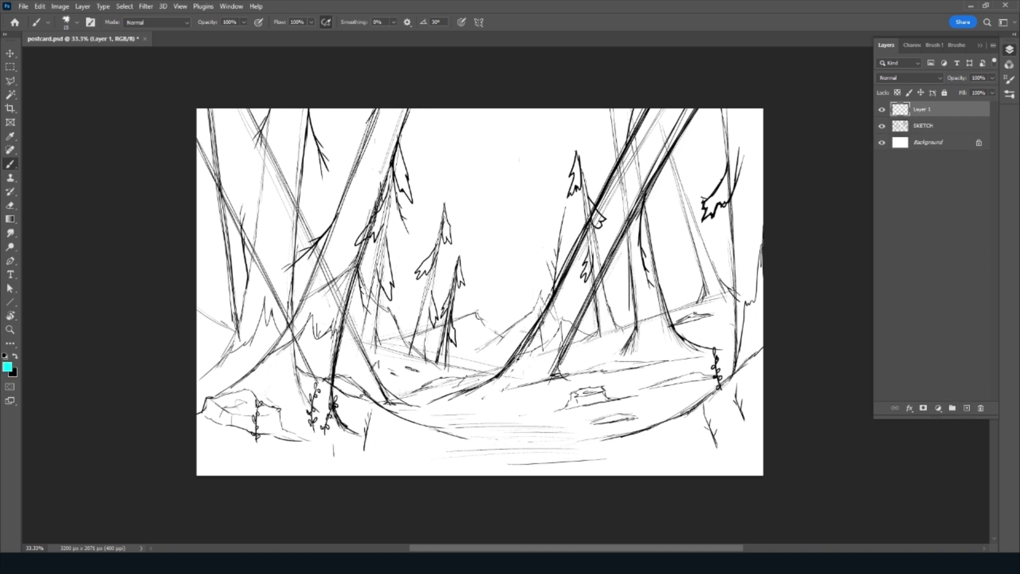
{"action": "key", "text": "alt"}
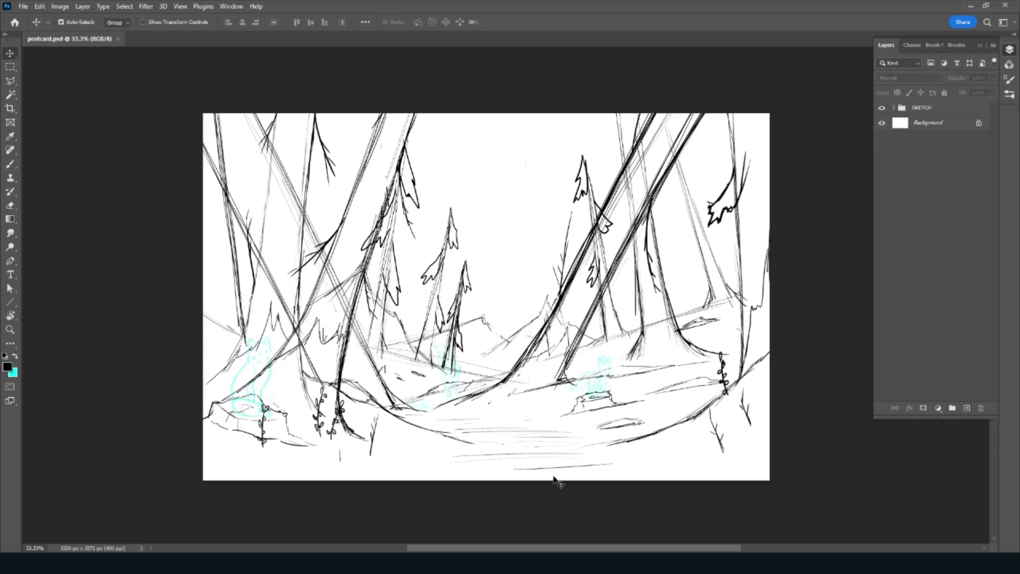
Add a new layer beneath the SKETCH group and name it BG
{"action": "left_click", "coordinate": [967, 407]}
{"action": "left_click_drag", "start_coordinate": [944, 110], "coordinate": [944, 128]}
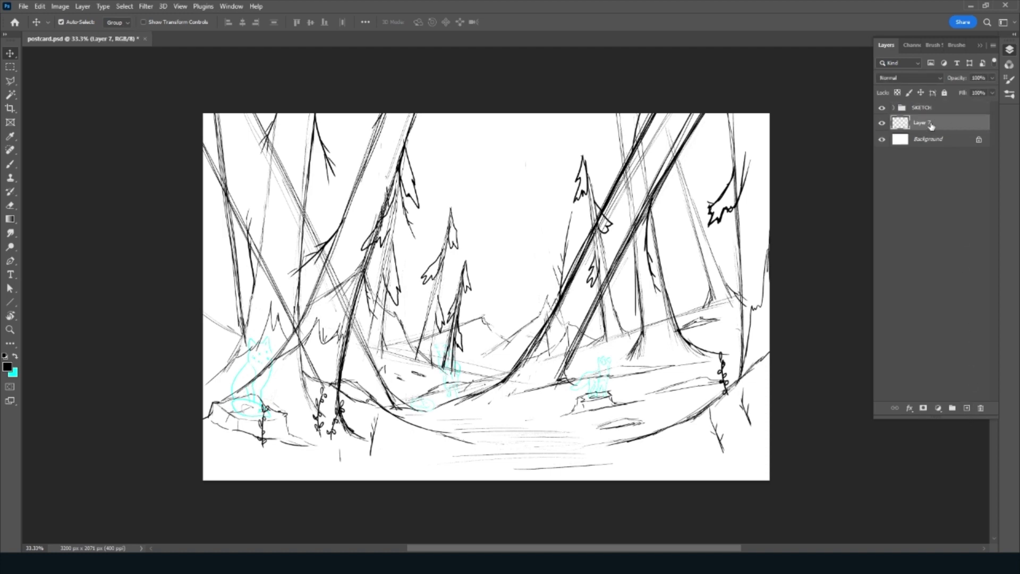
{"action": "double_click", "coordinate": [922, 123]}
{"action": "type", "text": "BG"}
{"action": "key", "text": "Return"}
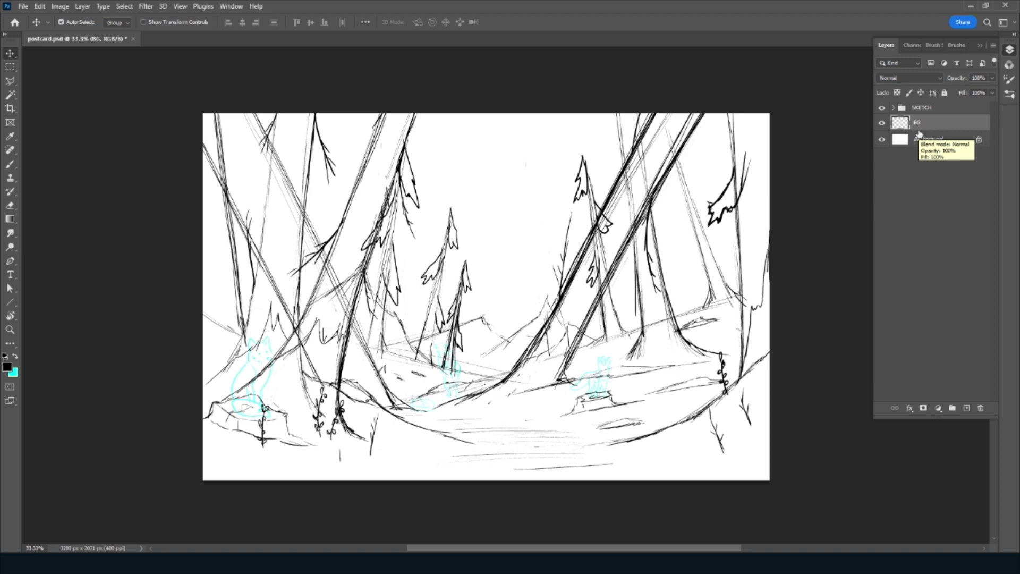
Fill BG with light blue and set the gradient's dark stop to that canvas blue
{"action": "key", "text": "b"}
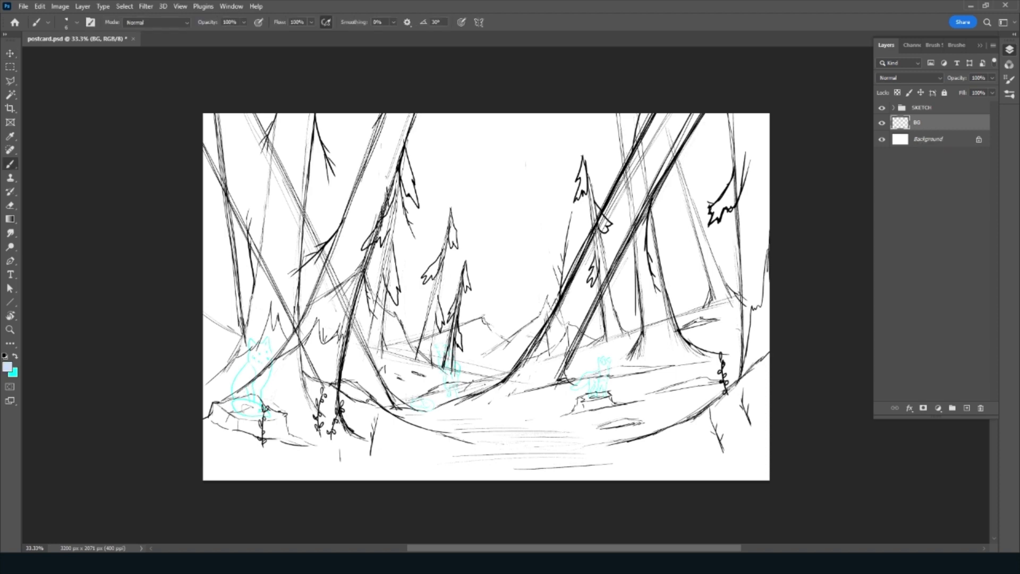
{"action": "key", "text": "alt+BackSpace"}
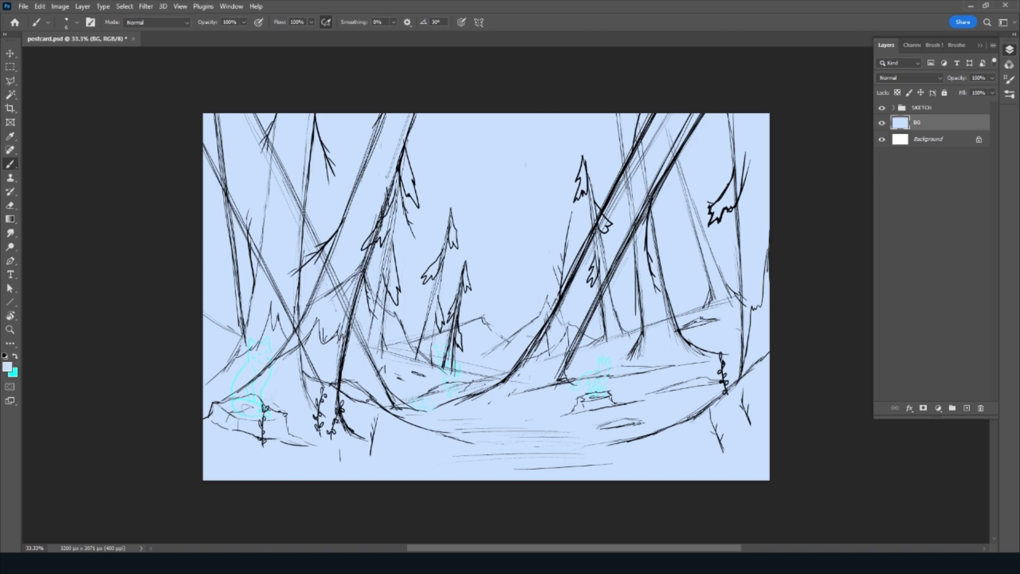
{"action": "key", "text": "g"}
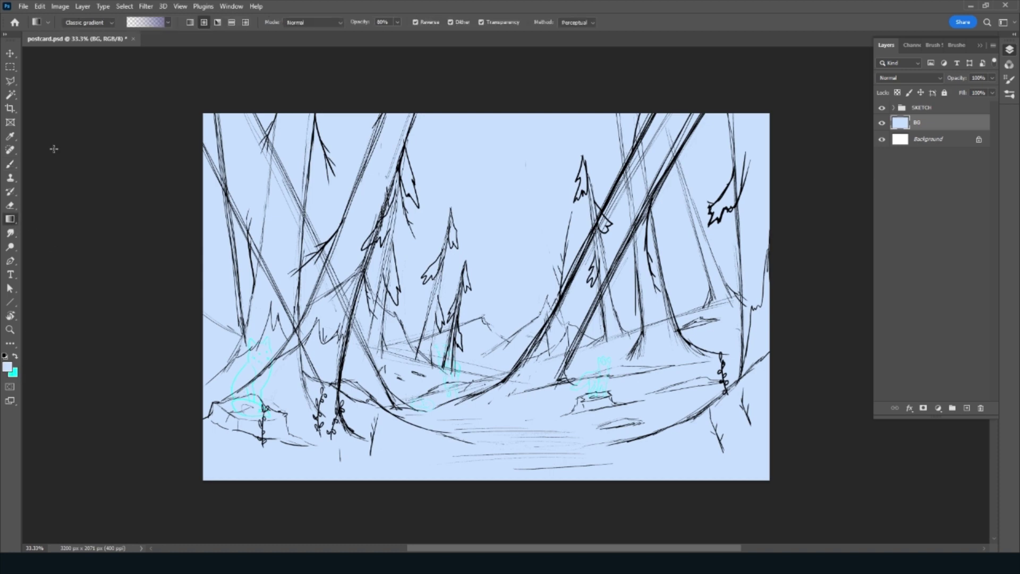
{"action": "left_click", "coordinate": [158, 22]}
{"action": "left_click", "coordinate": [691, 261]}
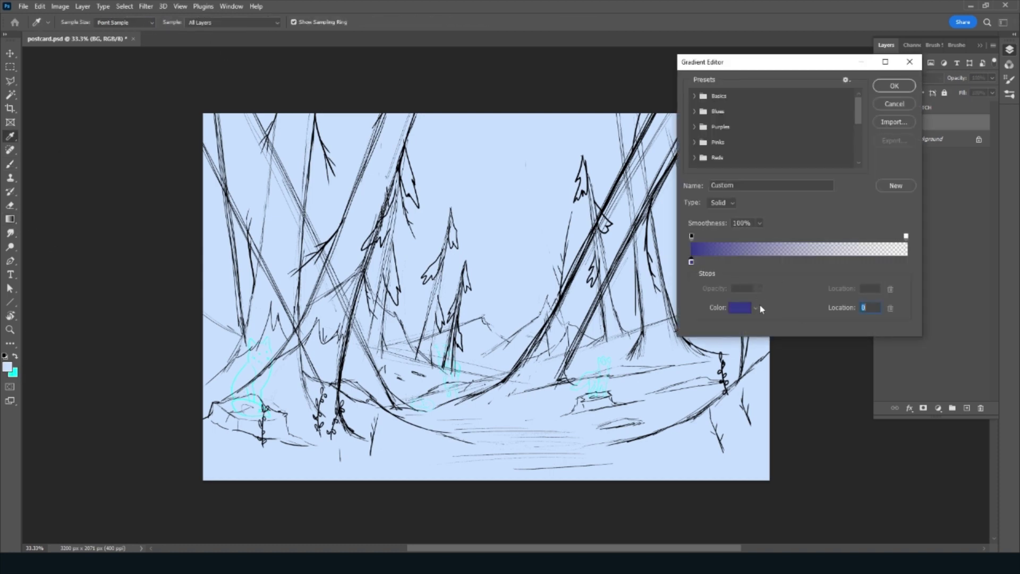
{"action": "left_click", "coordinate": [740, 307]}
{"action": "left_click", "coordinate": [518, 270]}
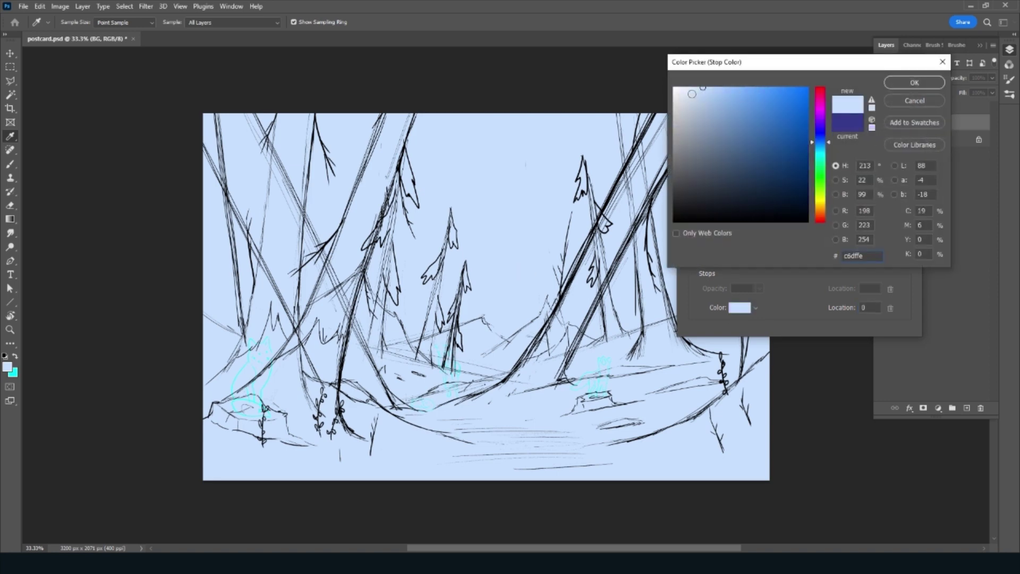
{"action": "left_click", "coordinate": [914, 83]}
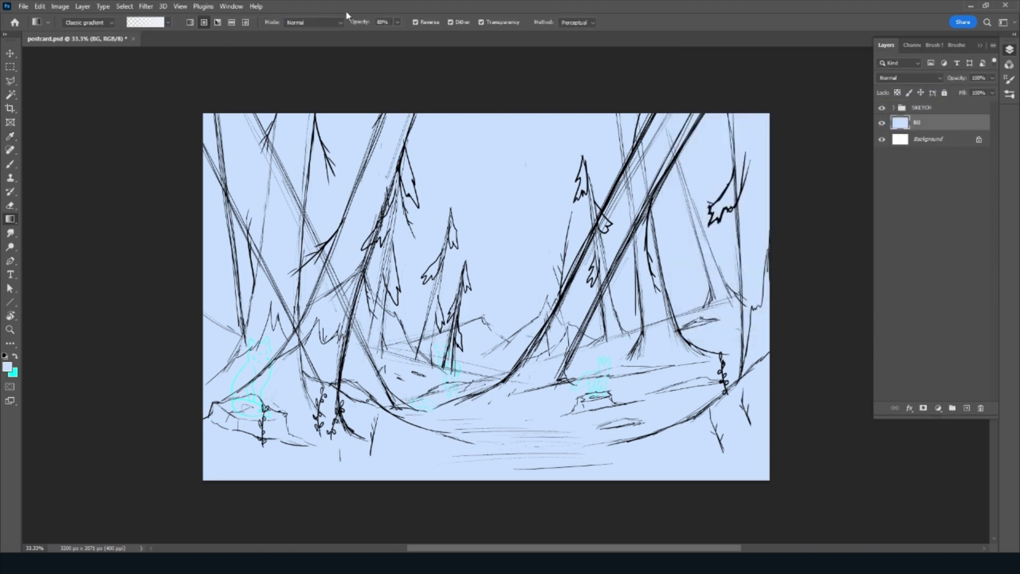
Lay a vertical linear gradient across the sky, fading to pale at the bottom
{"action": "left_click", "coordinate": [415, 22]}
{"action": "left_click", "coordinate": [190, 22]}
{"action": "left_click", "coordinate": [416, 22]}
{"action": "left_click_drag", "start_coordinate": [466, 496], "coordinate": [483, 92]}
{"action": "left_click_drag", "start_coordinate": [490, 376], "coordinate": [499, 147]}
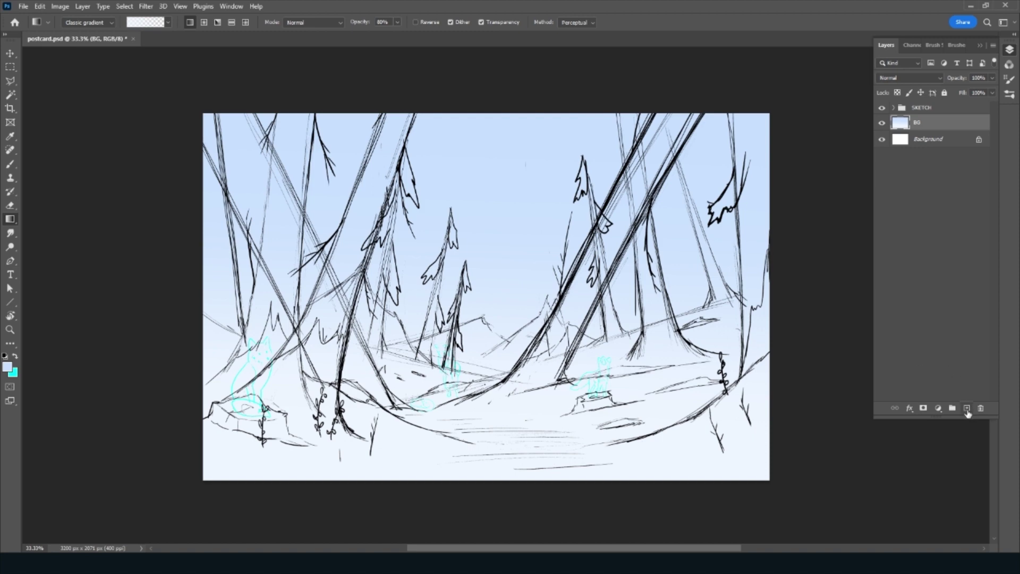
{"action": "left_click", "coordinate": [966, 407]}
Name the new layer CLOUDS and pick a brush preset for painting clouds
{"action": "double_click", "coordinate": [920, 122]}
{"action": "type", "text": "CLOUDS"}
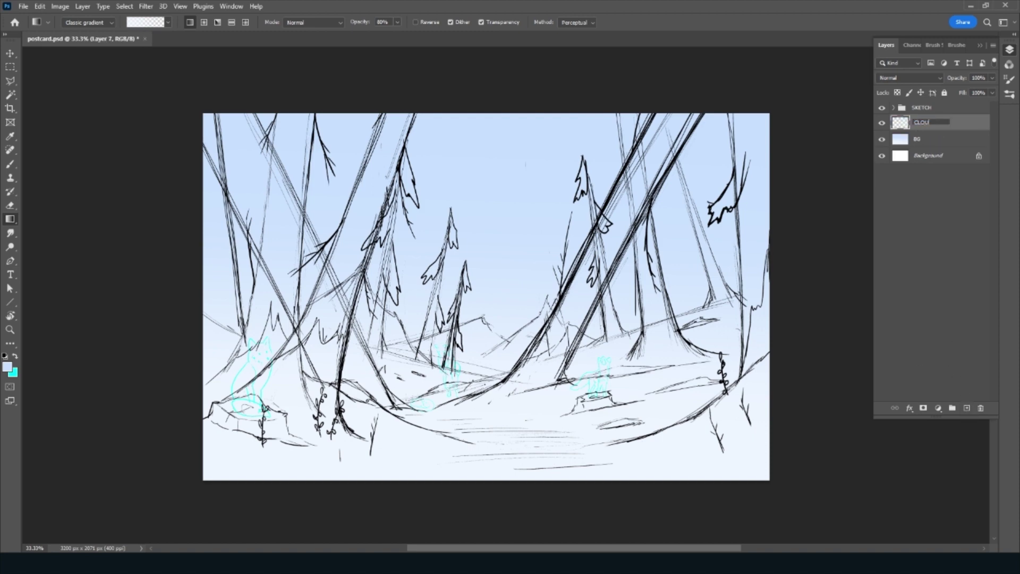
{"action": "key", "text": "Return"}
{"action": "key", "text": "b"}
{"action": "left_click", "coordinate": [957, 45]}
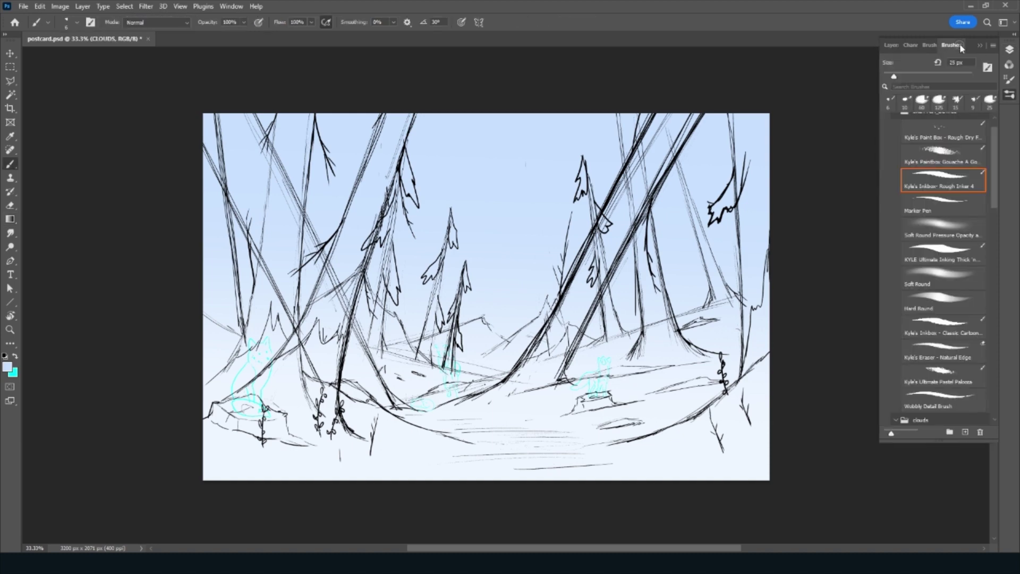
{"action": "left_click", "coordinate": [902, 44]}
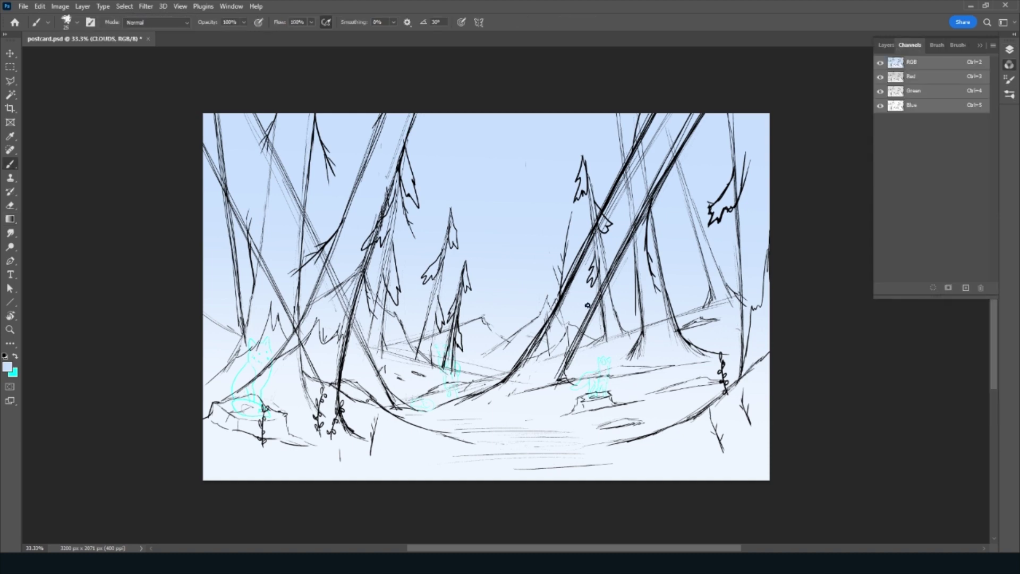
{"action": "left_click", "coordinate": [885, 45]}
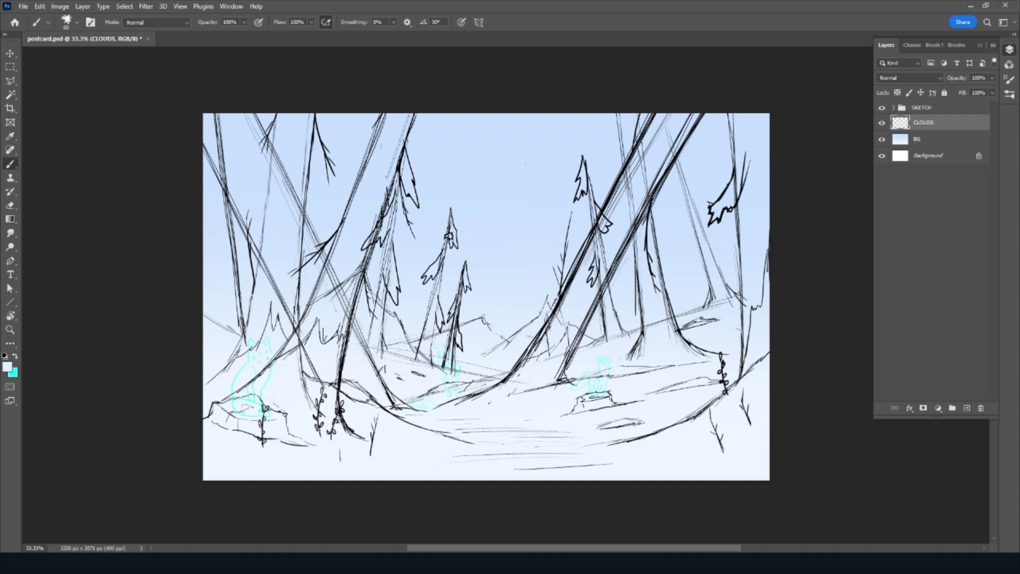
Paint soft white billowing cloud strokes and brighten the horizon cloud line
{"action": "mouse_move", "coordinate": [449, 236]}
{"action": "left_mouse_down"}
{"action": "mouse_move", "coordinate": [573, 235]}
{"action": "mouse_move", "coordinate": [512, 231]}
{"action": "left_mouse_up"}
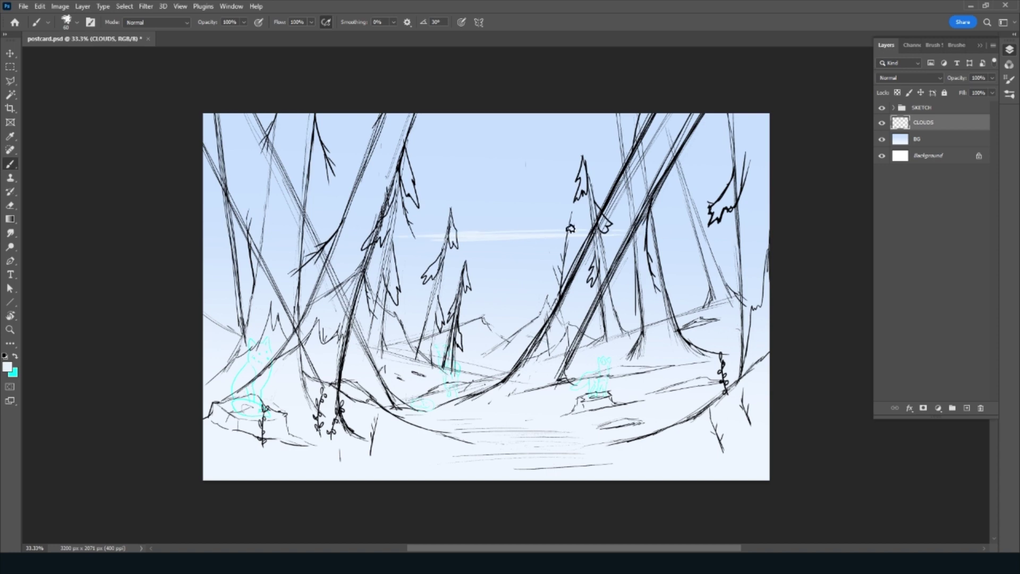
{"action": "mouse_move", "coordinate": [533, 174]}
{"action": "left_mouse_down"}
{"action": "mouse_move", "coordinate": [499, 172]}
{"action": "mouse_move", "coordinate": [460, 206]}
{"action": "mouse_move", "coordinate": [350, 234]}
{"action": "left_mouse_up"}
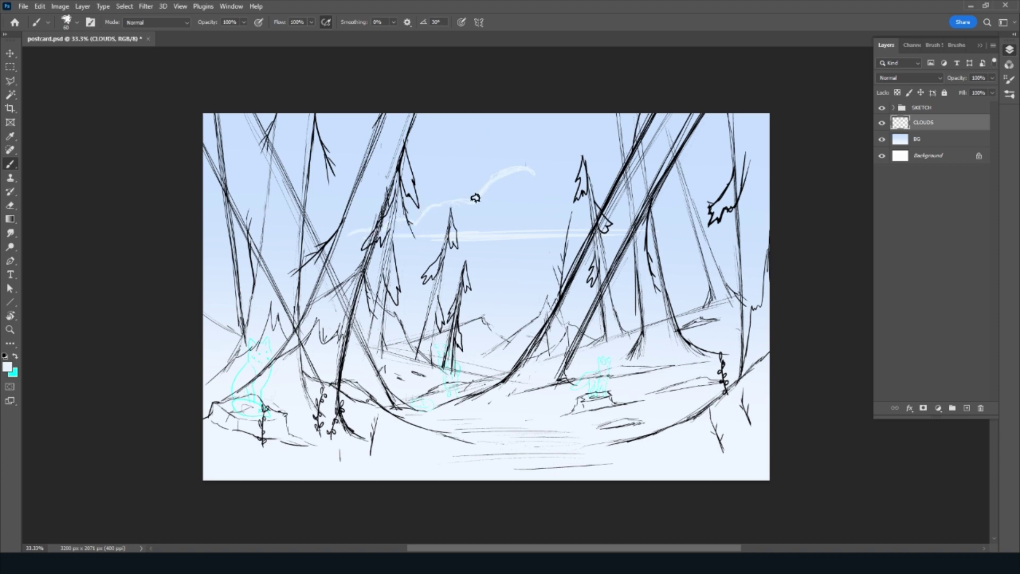
{"action": "mouse_move", "coordinate": [476, 198]}
{"action": "left_mouse_down"}
{"action": "mouse_move", "coordinate": [555, 186]}
{"action": "mouse_move", "coordinate": [569, 210]}
{"action": "mouse_move", "coordinate": [642, 216]}
{"action": "mouse_move", "coordinate": [648, 233]}
{"action": "mouse_move", "coordinate": [733, 222]}
{"action": "left_mouse_up"}
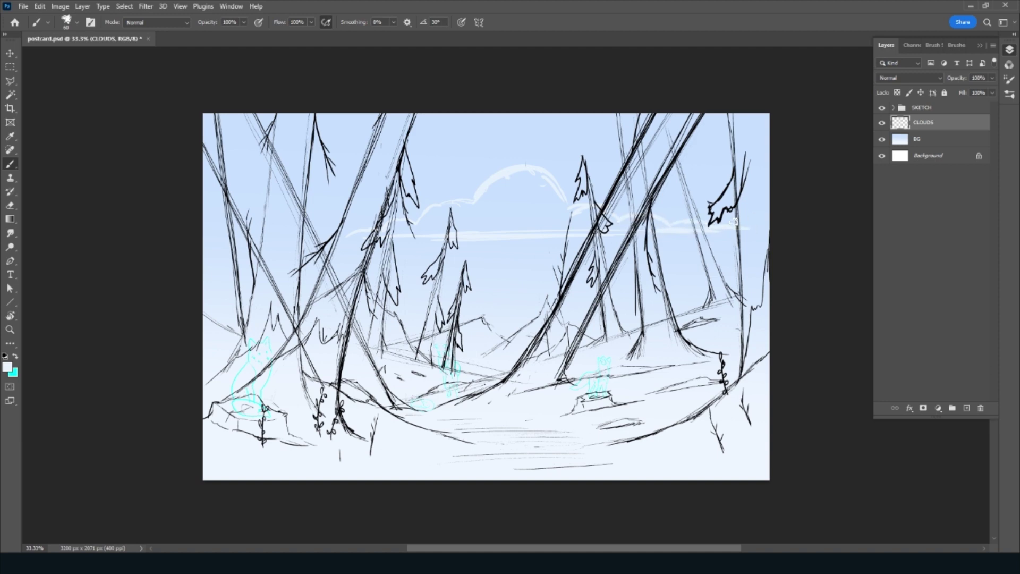
{"action": "left_click_drag", "start_coordinate": [472, 201], "coordinate": [372, 234]}
{"action": "left_click_drag", "start_coordinate": [479, 234], "coordinate": [563, 233]}
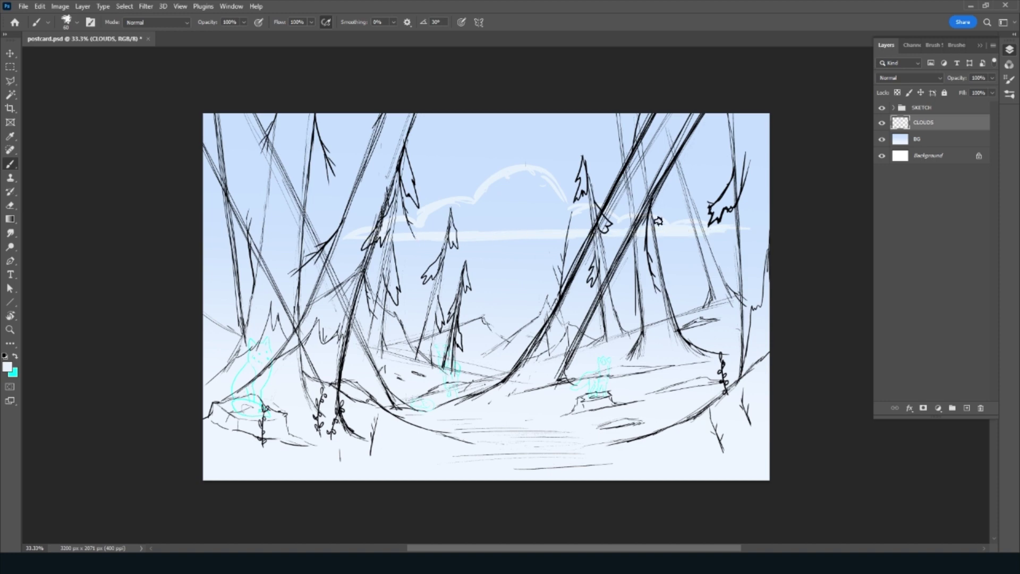
Rotate the canvas view and paint the cloud taller above its top
{"action": "key", "text": "r"}
{"action": "mouse_move", "coordinate": [383, 368]}
{"action": "left_mouse_down"}
{"action": "mouse_move", "coordinate": [412, 266]}
{"action": "mouse_move", "coordinate": [391, 307]}
{"action": "mouse_move", "coordinate": [473, 228]}
{"action": "mouse_move", "coordinate": [433, 195]}
{"action": "mouse_move", "coordinate": [416, 237]}
{"action": "left_mouse_up"}
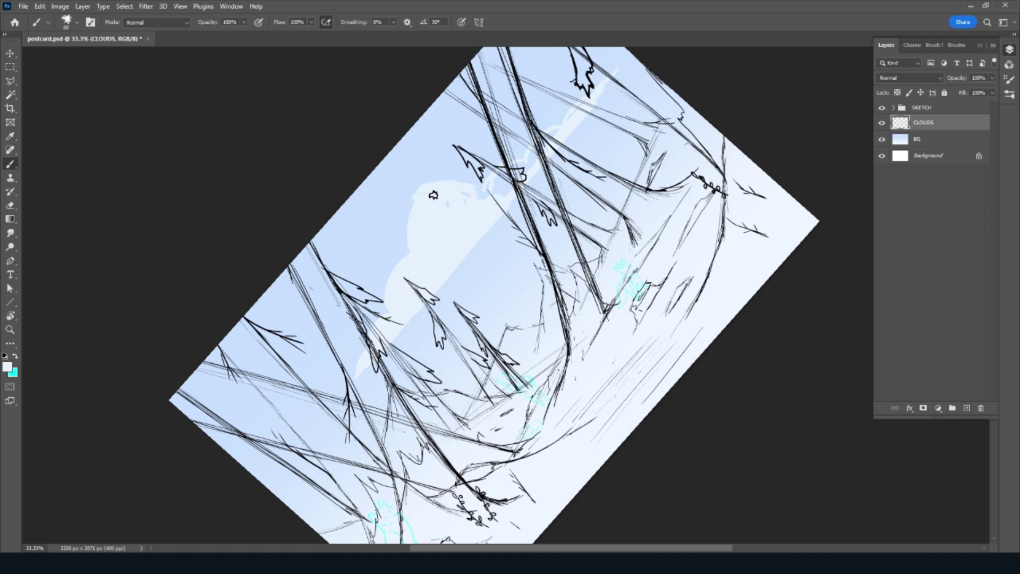
{"action": "key", "text": "r"}
{"action": "left_click_drag", "start_coordinate": [448, 393], "coordinate": [552, 399]}
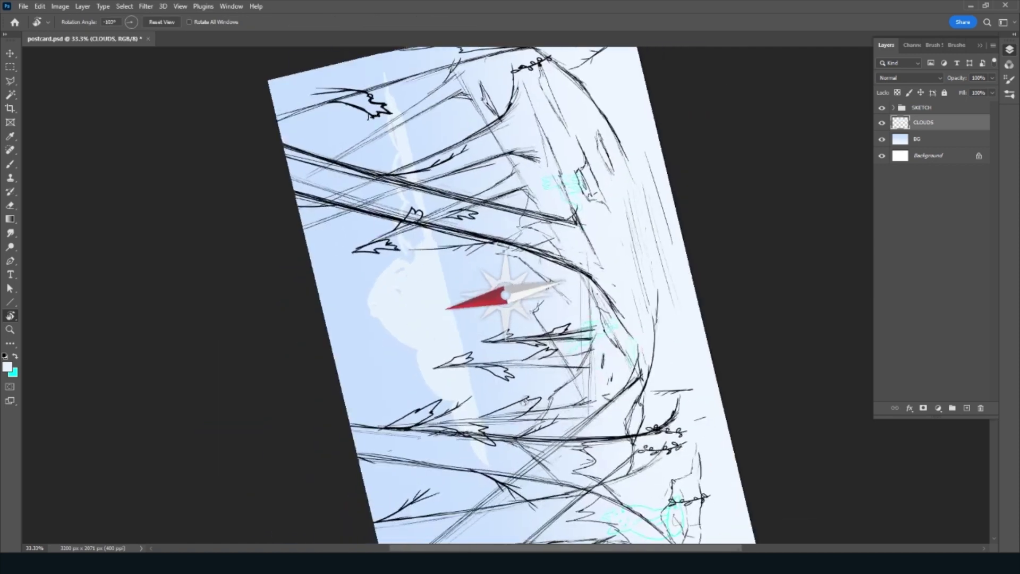
{"action": "key", "text": "b"}
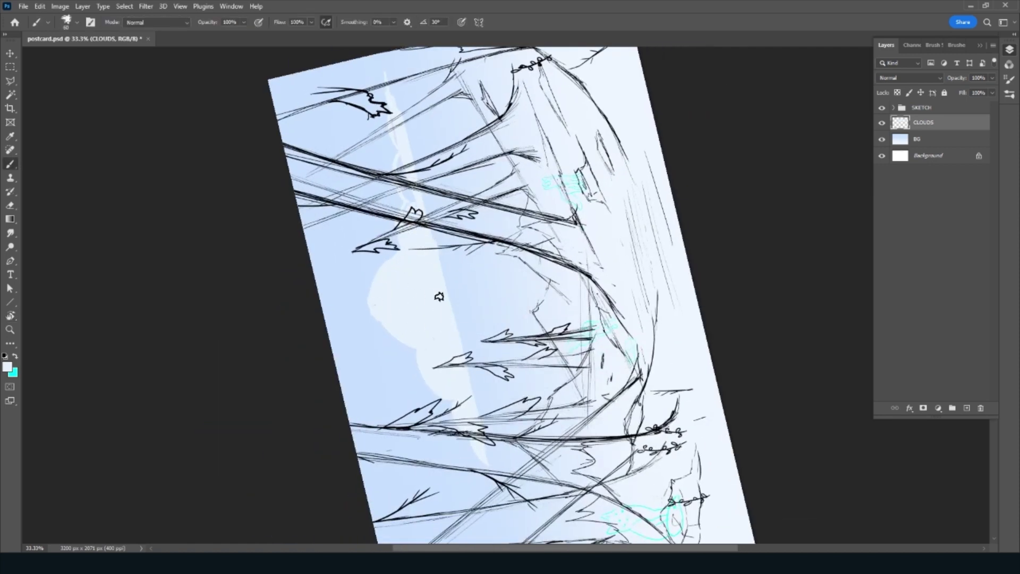
{"action": "left_click_drag", "start_coordinate": [439, 297], "coordinate": [404, 227]}
{"action": "key", "text": "Escape"}
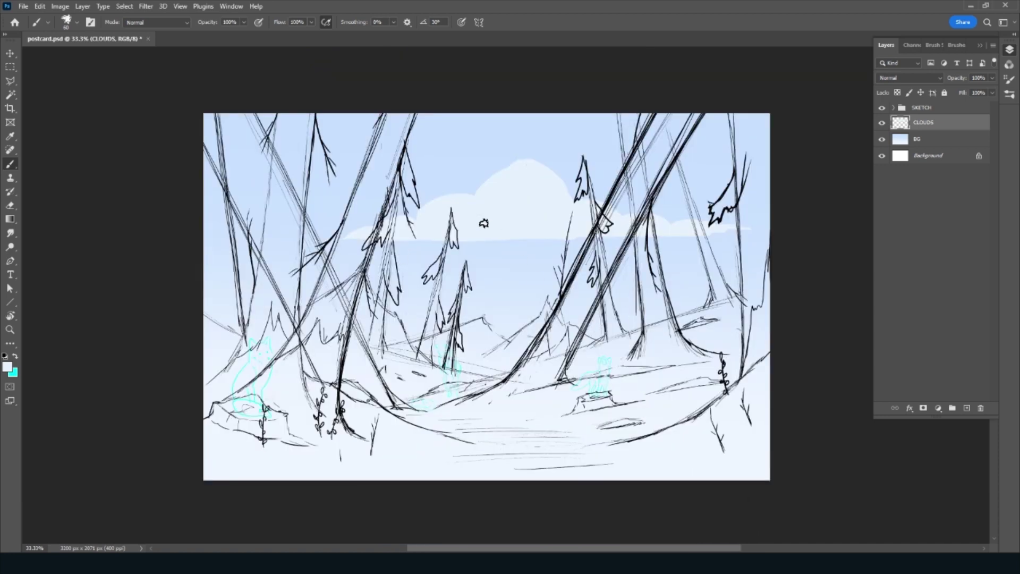
{"action": "key", "text": "r"}
{"action": "mouse_move", "coordinate": [505, 277]}
{"action": "left_mouse_down"}
{"action": "mouse_move", "coordinate": [538, 359]}
{"action": "mouse_move", "coordinate": [527, 372]}
{"action": "left_mouse_up"}
Brush thin light-blue streaks along the sky's edge and up into the upper sky
{"action": "key", "text": "b"}
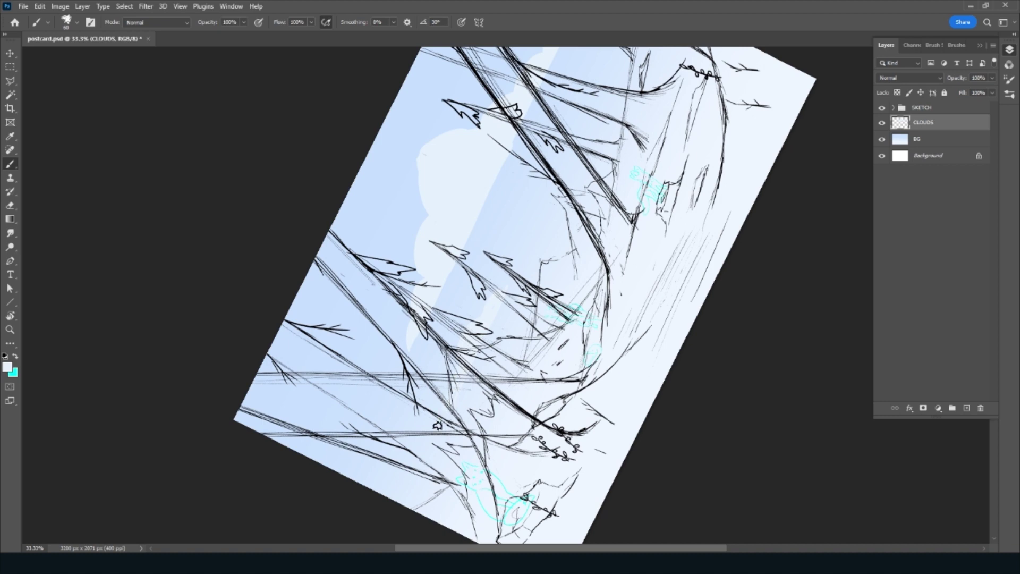
{"action": "scroll", "coordinate": [538, 296], "scroll_direction": "up", "scroll_amount": 3}
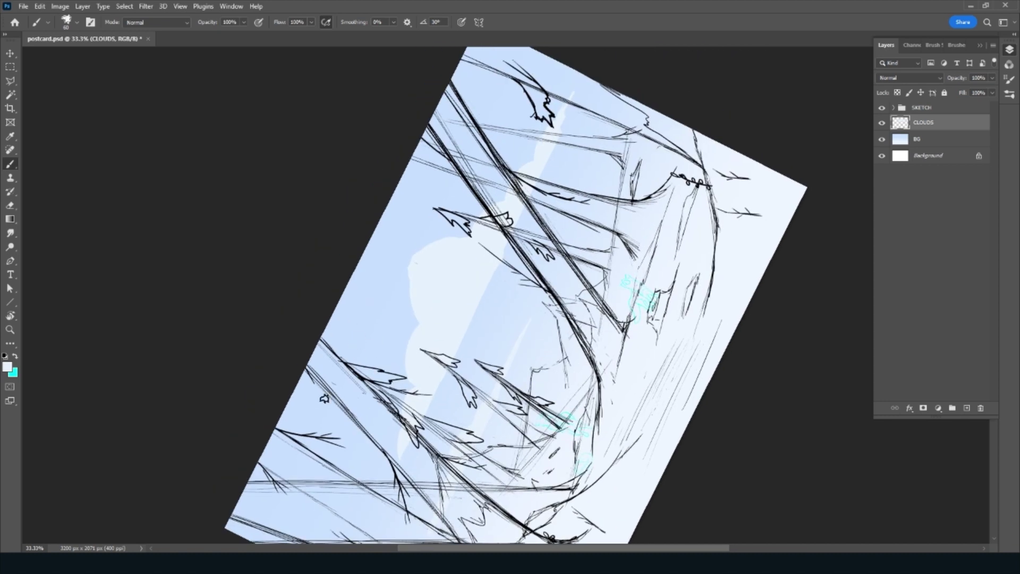
{"action": "left_click_drag", "start_coordinate": [302, 445], "coordinate": [274, 505]}
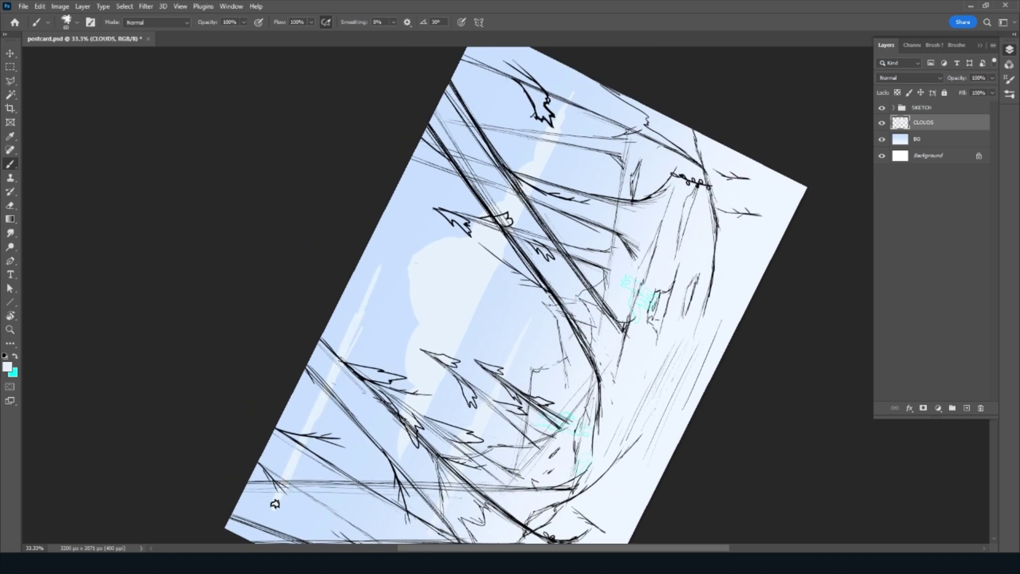
{"action": "left_click_drag", "start_coordinate": [393, 234], "coordinate": [369, 280]}
{"action": "left_click_drag", "start_coordinate": [334, 357], "coordinate": [290, 433]}
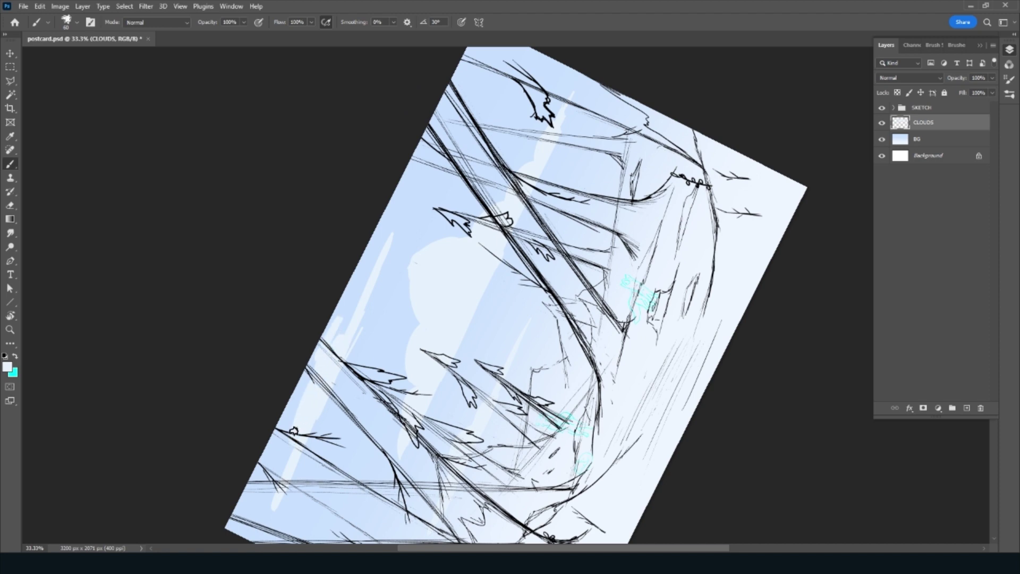
{"action": "left_click_drag", "start_coordinate": [319, 372], "coordinate": [353, 313]}
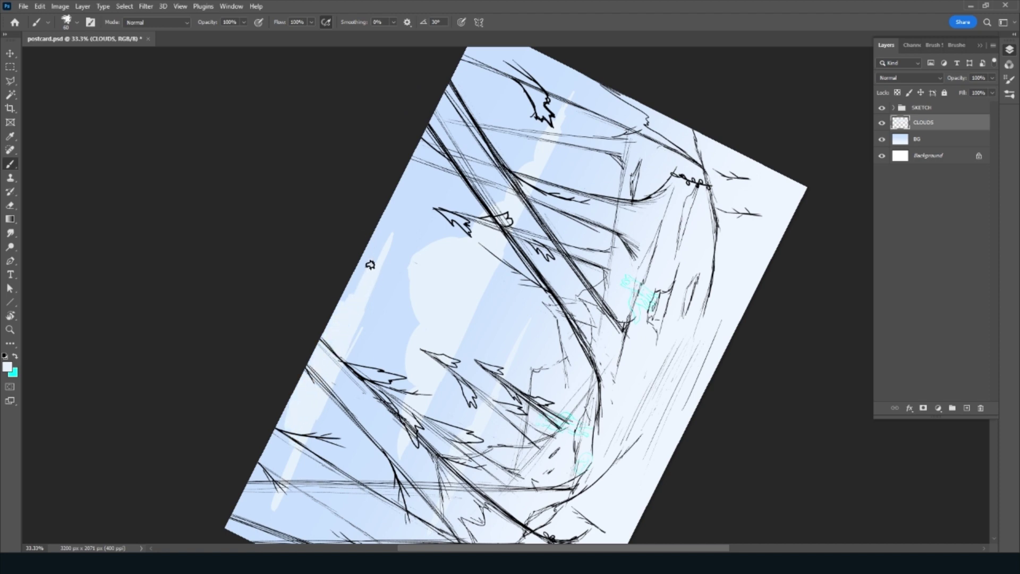
{"action": "left_click_drag", "start_coordinate": [387, 228], "coordinate": [416, 189]}
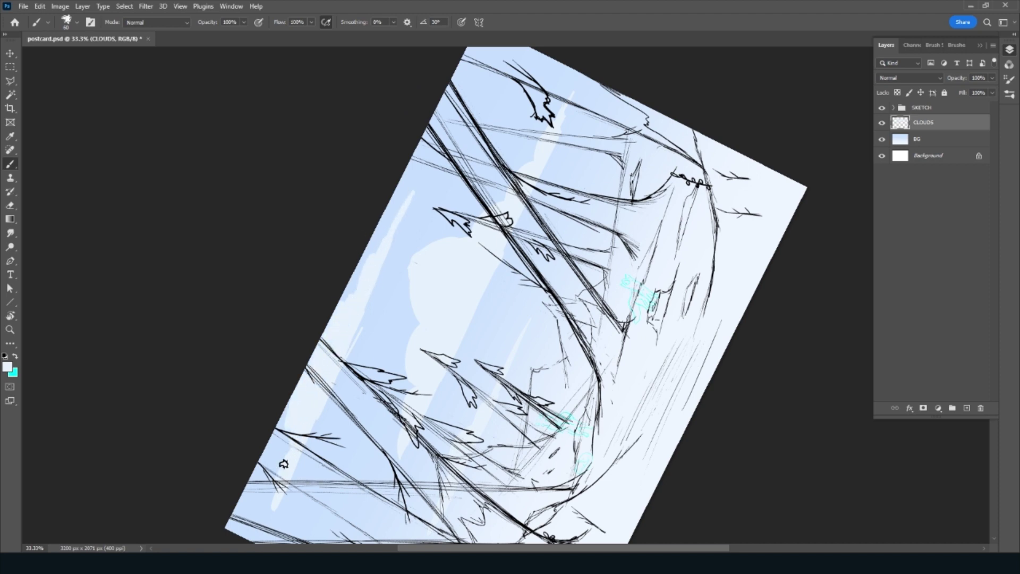
{"action": "left_click_drag", "start_coordinate": [271, 499], "coordinate": [262, 529]}
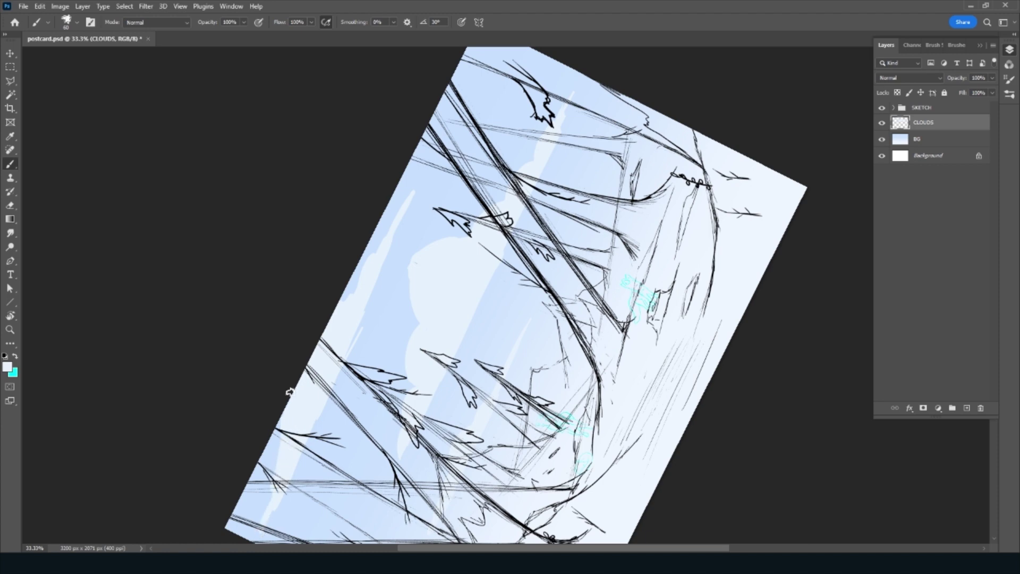
{"action": "left_click_drag", "start_coordinate": [280, 484], "coordinate": [271, 478]}
Tidy the sky with a larger eraser and add a small white cloud streak
{"action": "key", "text": "e"}
{"action": "key", "text": "bracketright"}
{"action": "key", "text": "bracketright"}
{"action": "key", "text": "bracketright"}
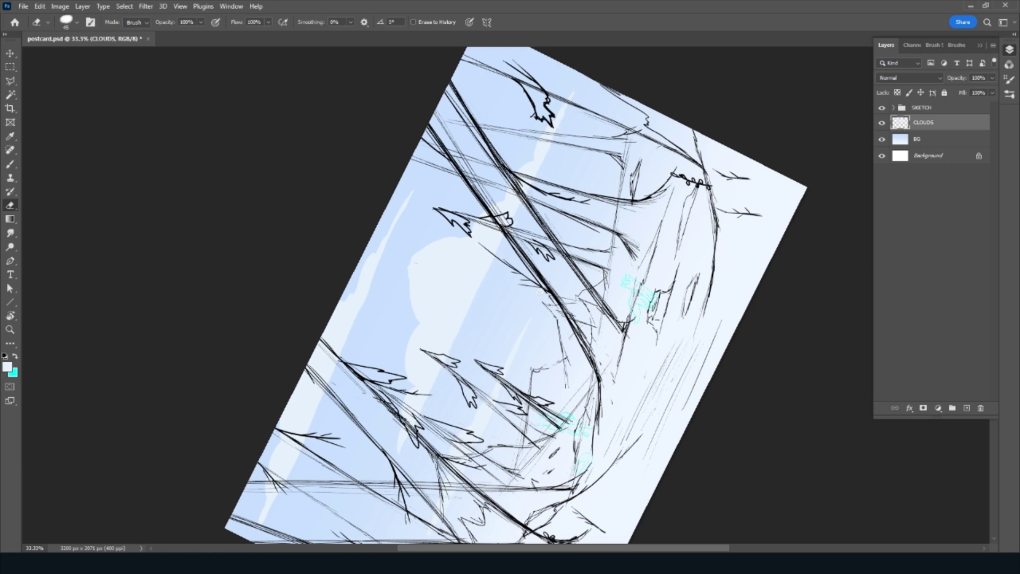
{"action": "left_click_drag", "start_coordinate": [540, 290], "coordinate": [504, 219]}
{"action": "key", "text": "b"}
{"action": "left_click_drag", "start_coordinate": [546, 125], "coordinate": [491, 250]}
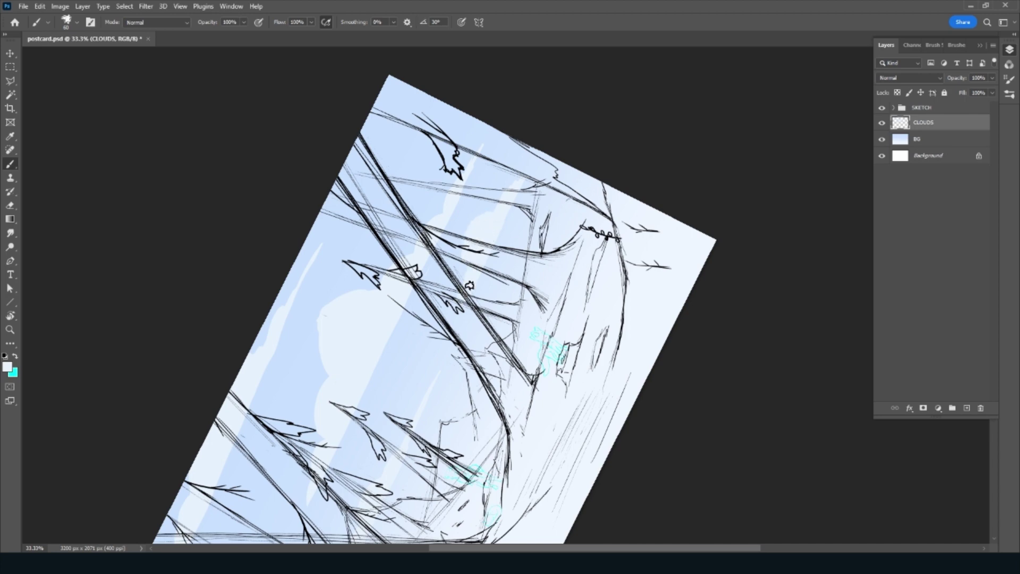
{"action": "left_click_drag", "start_coordinate": [528, 157], "coordinate": [516, 179]}
{"action": "key", "text": "e"}
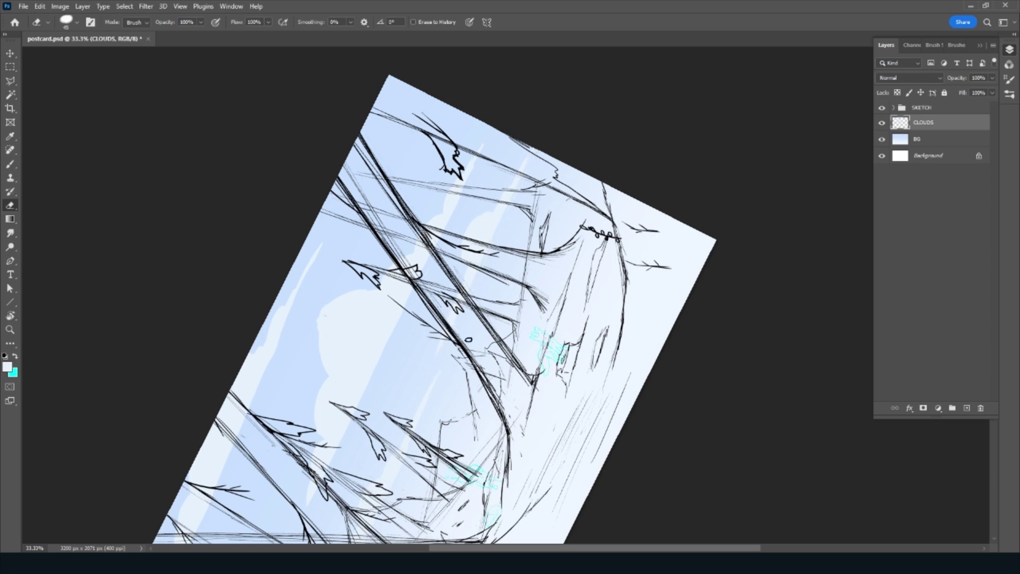
{"action": "key", "text": "b"}
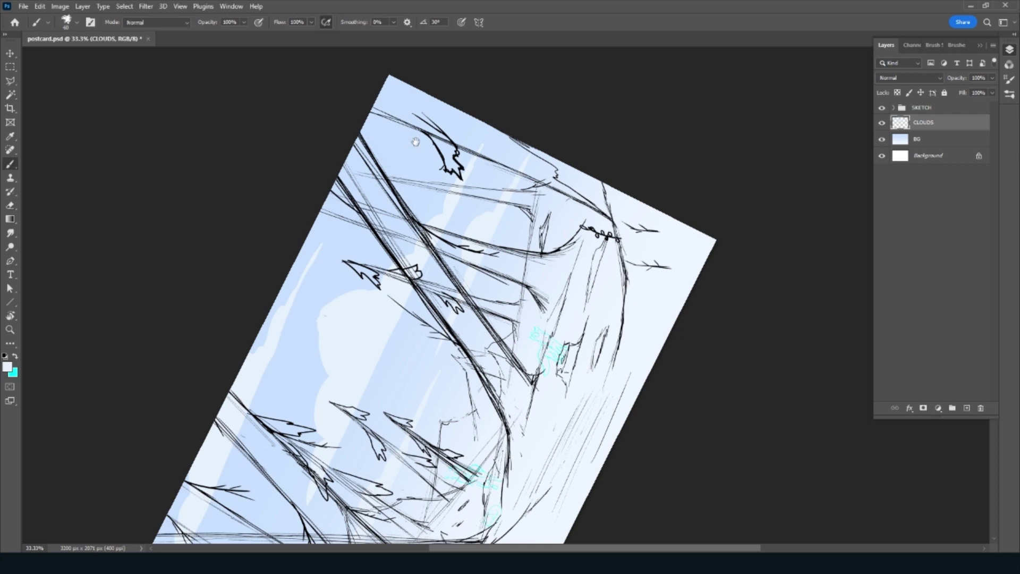
{"action": "scroll", "coordinate": [314, 377], "scroll_direction": "down", "scroll_amount": 2}
{"action": "scroll", "coordinate": [314, 377], "scroll_direction": "down", "scroll_amount": 2}
{"action": "scroll", "coordinate": [314, 378], "scroll_direction": "down", "scroll_amount": 3}
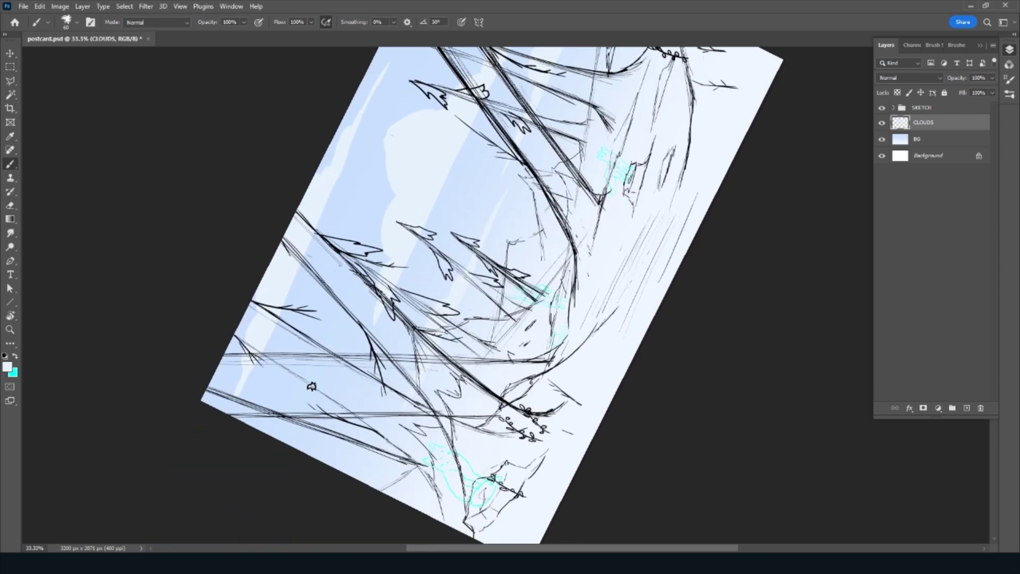
Add white cloud puffs in the lower-left and top-left sky, then reset the view rotation
{"action": "left_click_drag", "start_coordinate": [331, 309], "coordinate": [249, 433]}
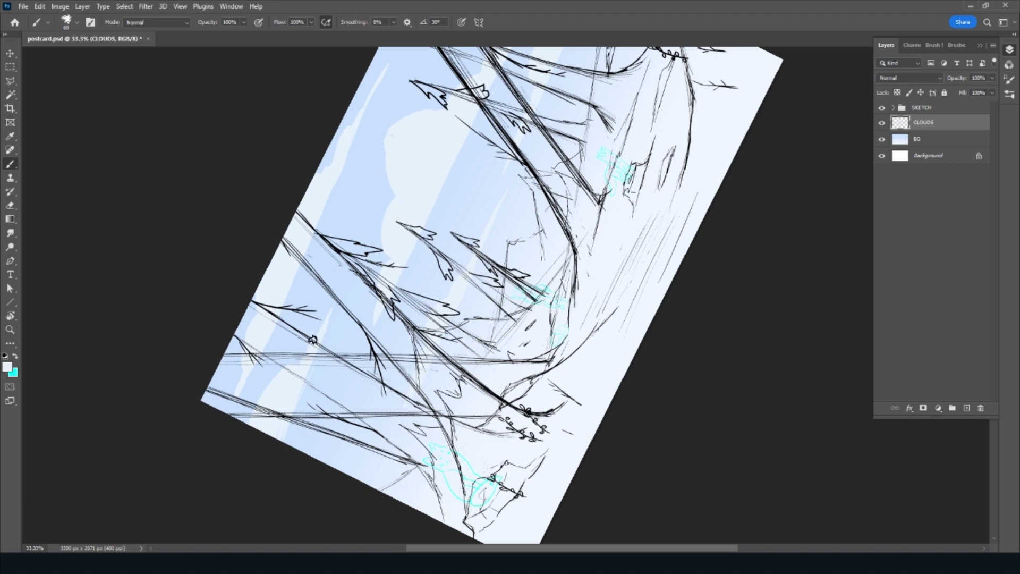
{"action": "left_click_drag", "start_coordinate": [319, 332], "coordinate": [294, 373]}
{"action": "key", "text": "e"}
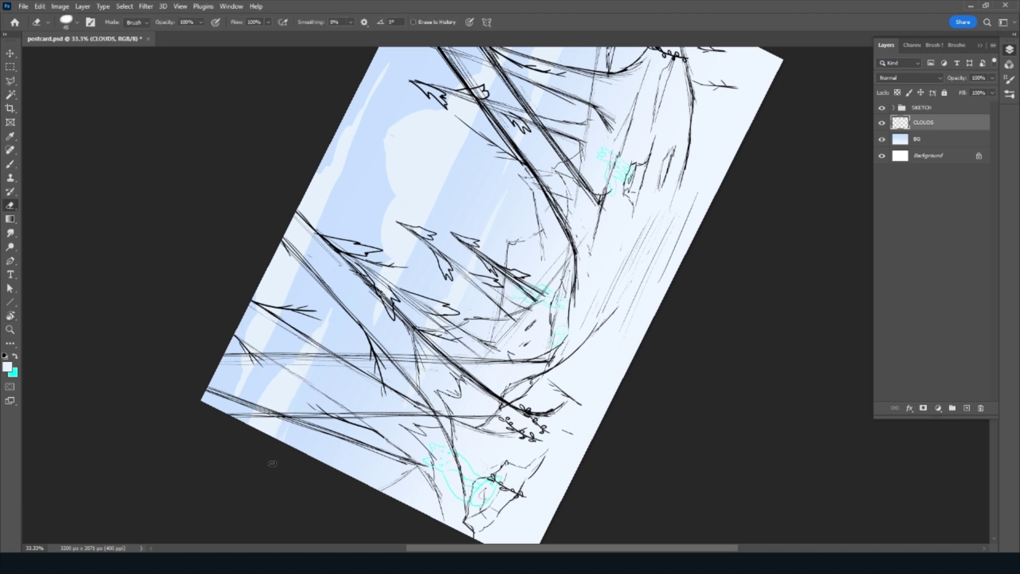
{"action": "left_click_drag", "start_coordinate": [425, 123], "coordinate": [338, 391]}
{"action": "key", "text": "b"}
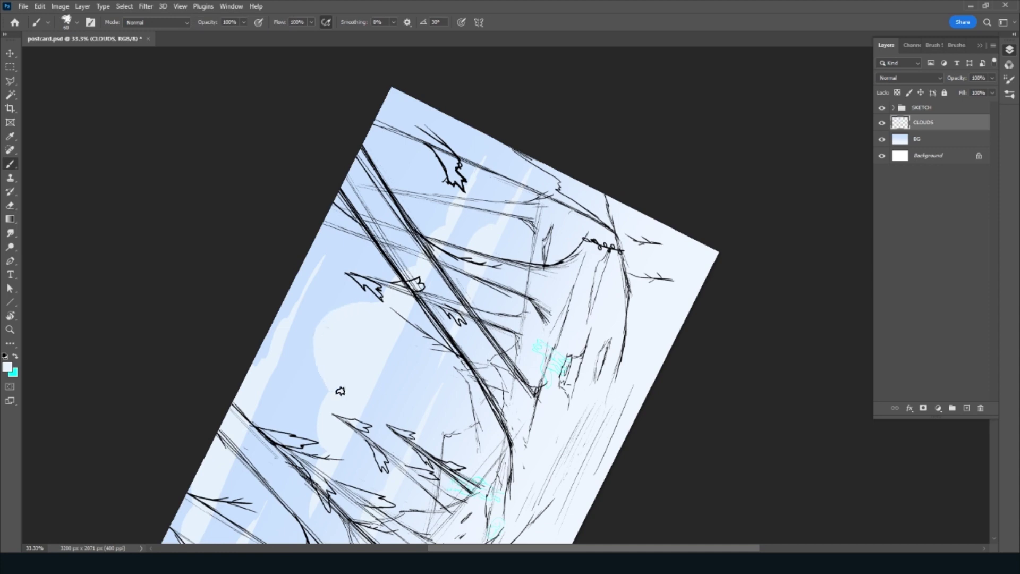
{"action": "mouse_move", "coordinate": [385, 302]}
{"action": "left_mouse_down"}
{"action": "mouse_move", "coordinate": [319, 327]}
{"action": "mouse_move", "coordinate": [337, 400]}
{"action": "left_mouse_up"}
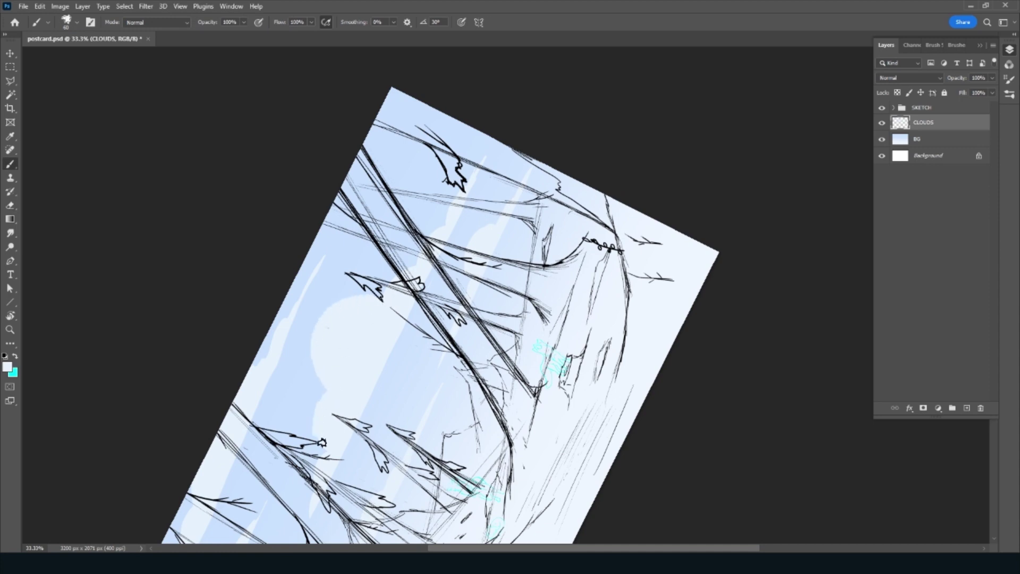
{"action": "left_click_drag", "start_coordinate": [322, 447], "coordinate": [377, 375]}
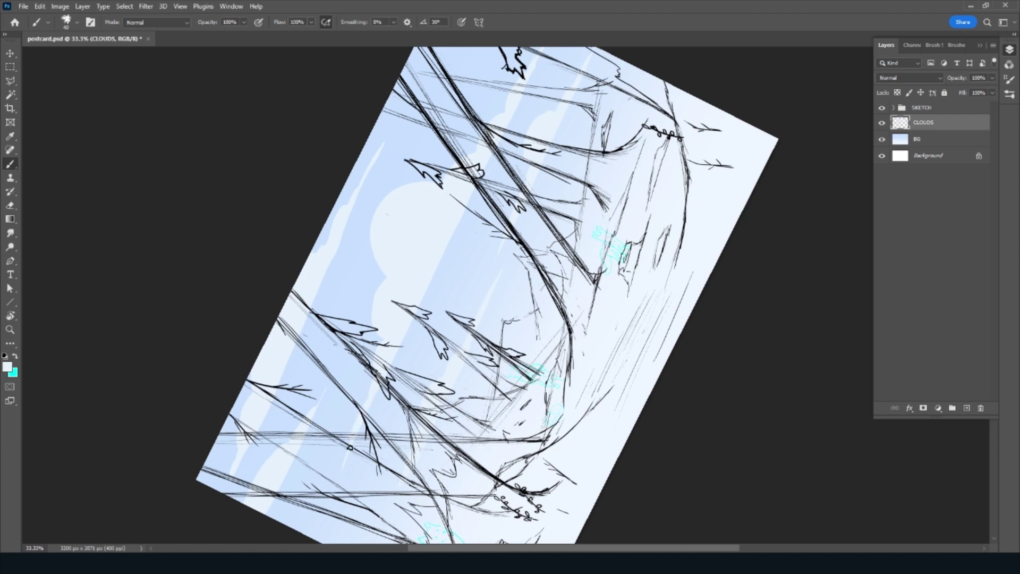
{"action": "scroll", "coordinate": [483, 166], "scroll_direction": "up", "scroll_amount": 5}
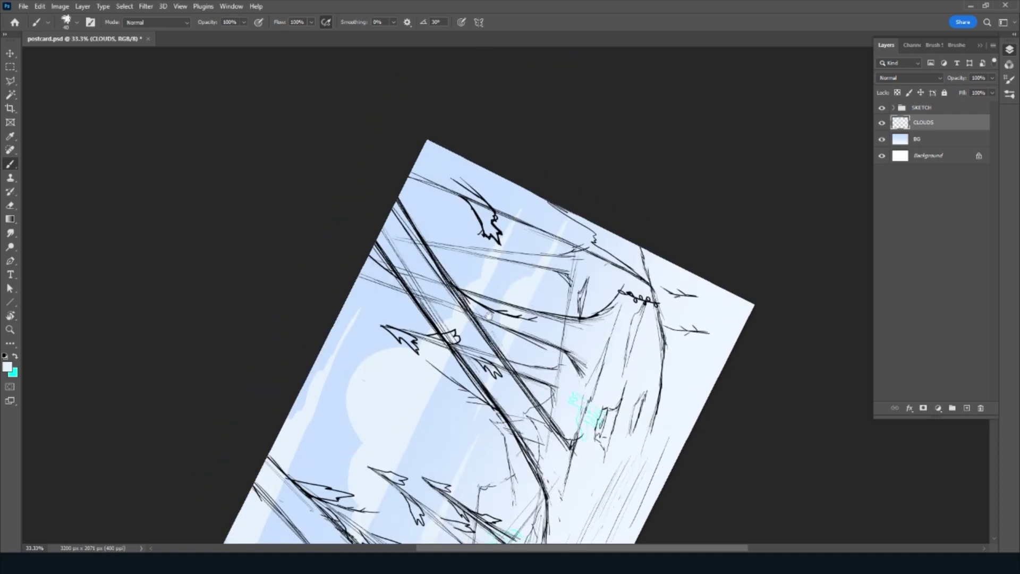
{"action": "left_click_drag", "start_coordinate": [428, 190], "coordinate": [416, 188]}
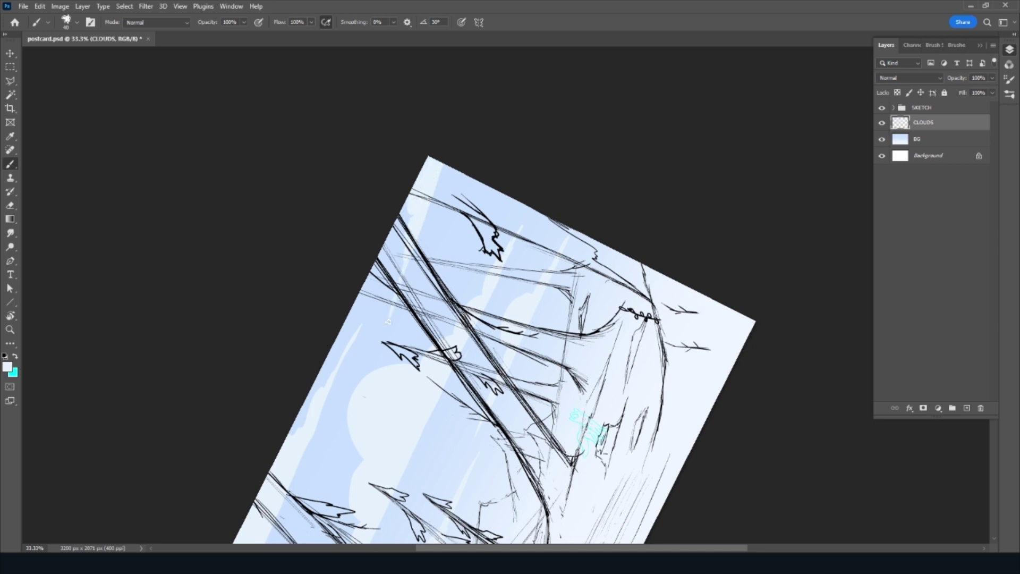
{"action": "left_click_drag", "start_coordinate": [401, 269], "coordinate": [381, 337]}
{"action": "key", "text": "e"}
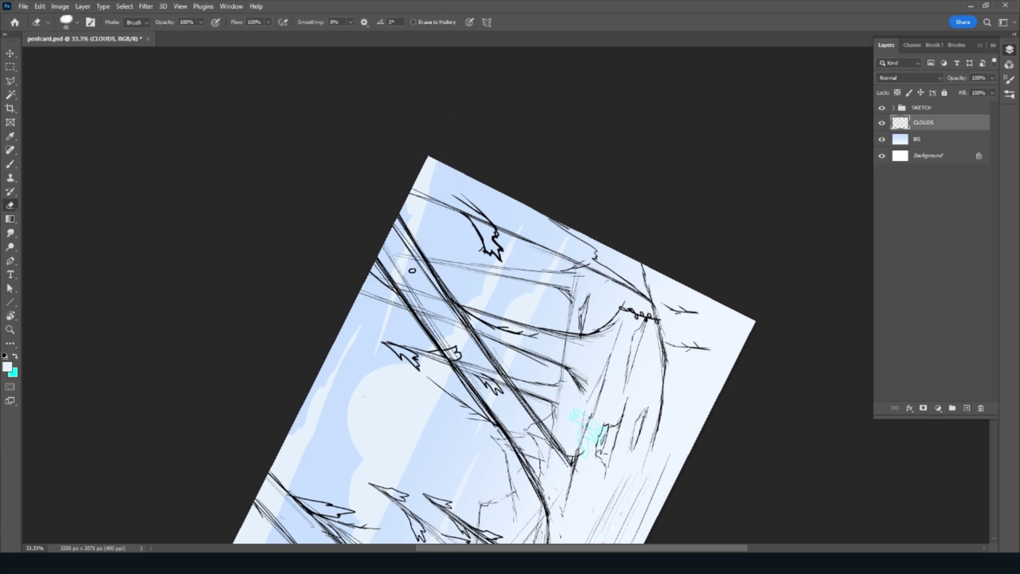
{"action": "key", "text": "Escape"}
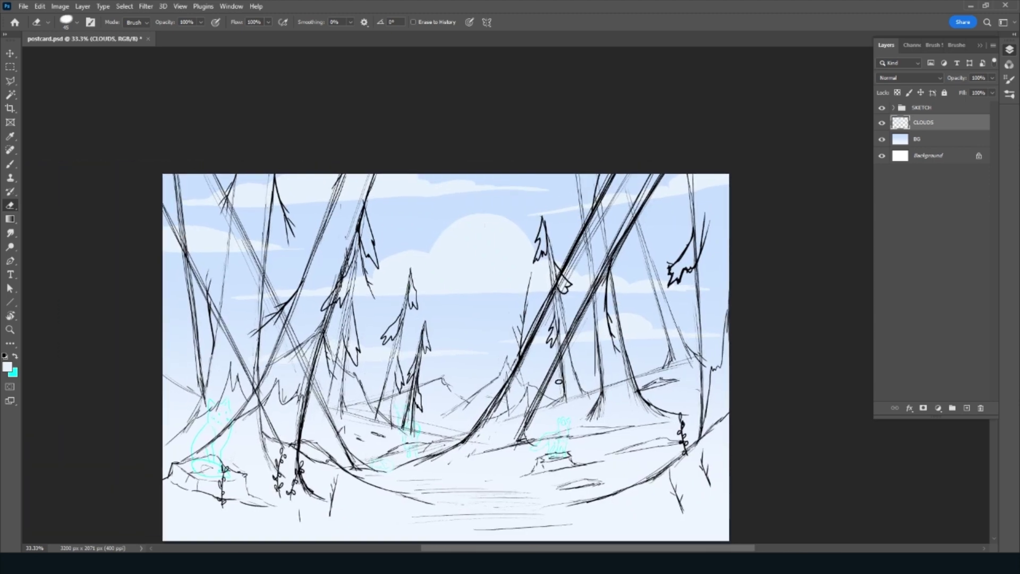
Select the Ink 2 brush preset
{"action": "left_click", "coordinate": [957, 44]}
{"action": "left_click_drag", "start_coordinate": [990, 196], "coordinate": [995, 291]}
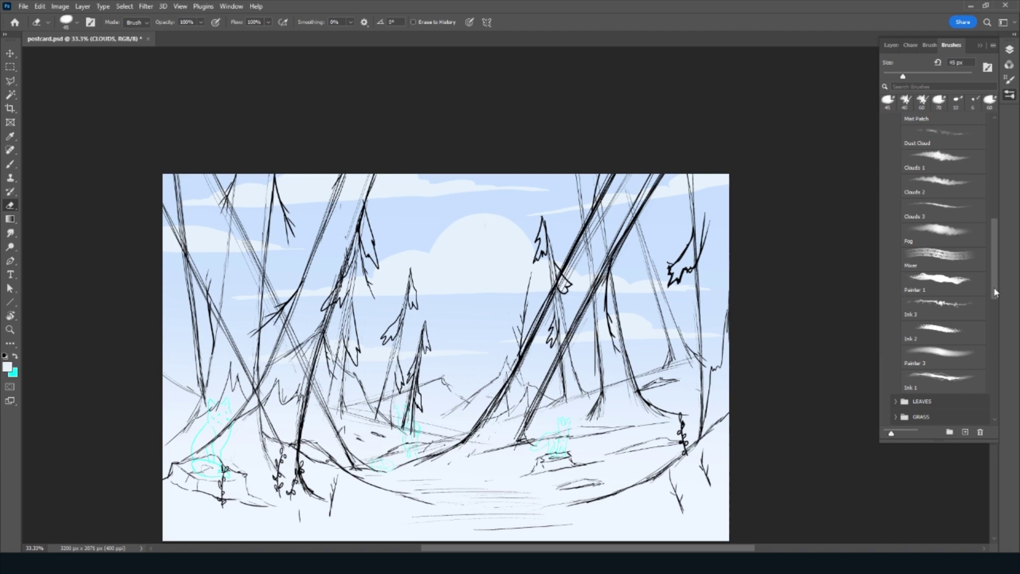
{"action": "left_click", "coordinate": [950, 336]}
{"action": "left_click", "coordinate": [886, 45]}
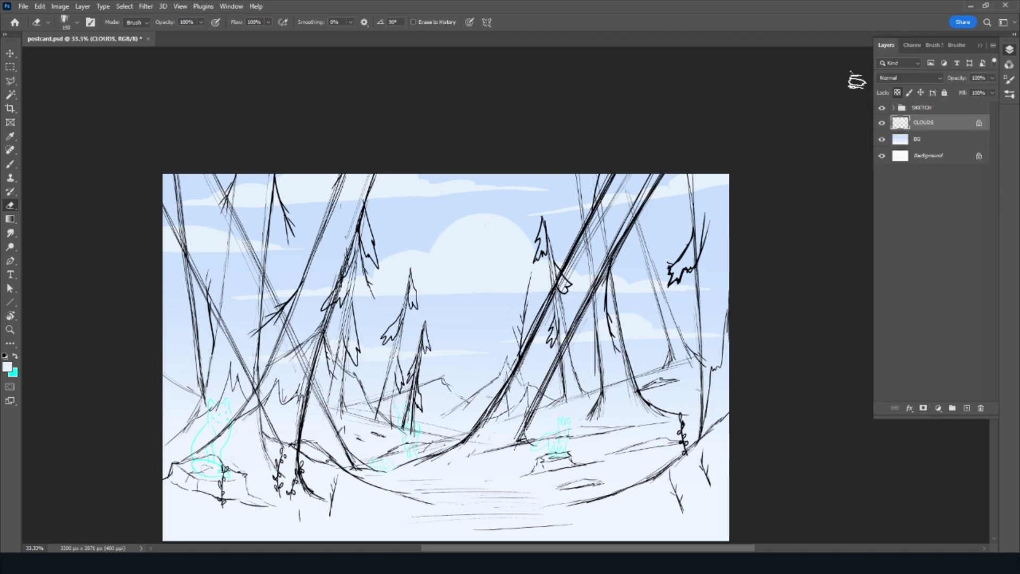
Set a pale sky blue sampled from the canvas as foreground colour and tilt the view
{"action": "key", "text": "x"}
{"action": "left_click", "coordinate": [8, 367]}
{"action": "left_click", "coordinate": [490, 269]}
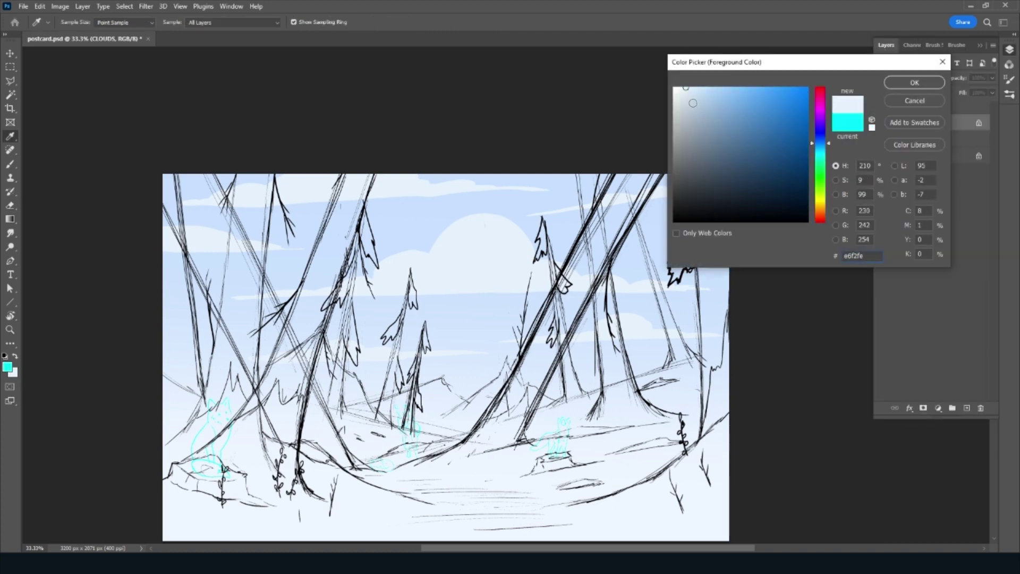
{"action": "left_click", "coordinate": [903, 77]}
{"action": "key", "text": "r"}
{"action": "left_click_drag", "start_coordinate": [664, 295], "coordinate": [611, 175]}
{"action": "key", "text": "b"}
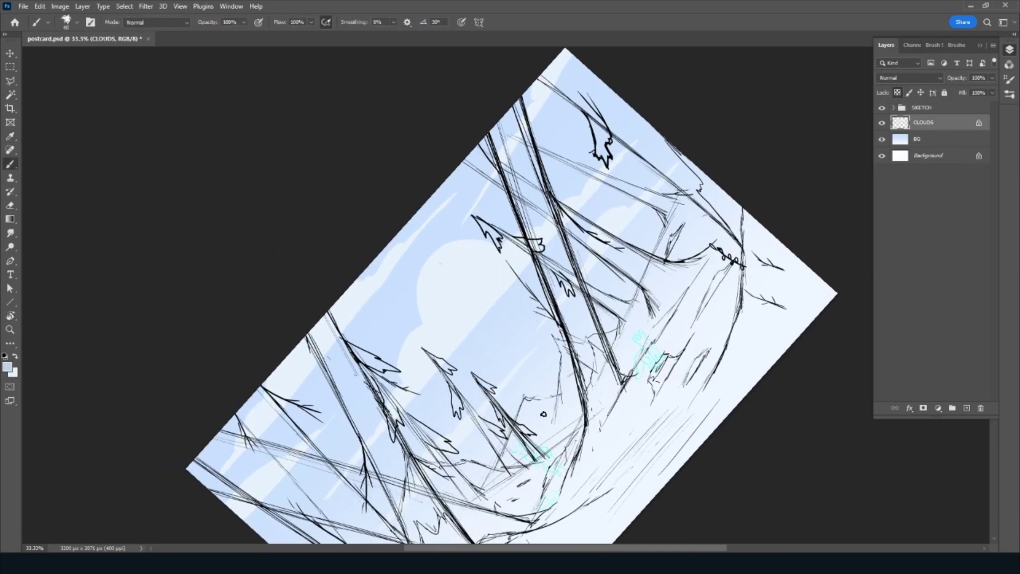
{"action": "key", "text": "e"}
Pick a brush from the clouds set and make it slightly smaller
{"action": "left_click", "coordinate": [957, 45]}
{"action": "left_click_drag", "start_coordinate": [994, 215], "coordinate": [997, 135]}
{"action": "scroll", "coordinate": [955, 329], "scroll_direction": "down", "scroll_amount": 2}
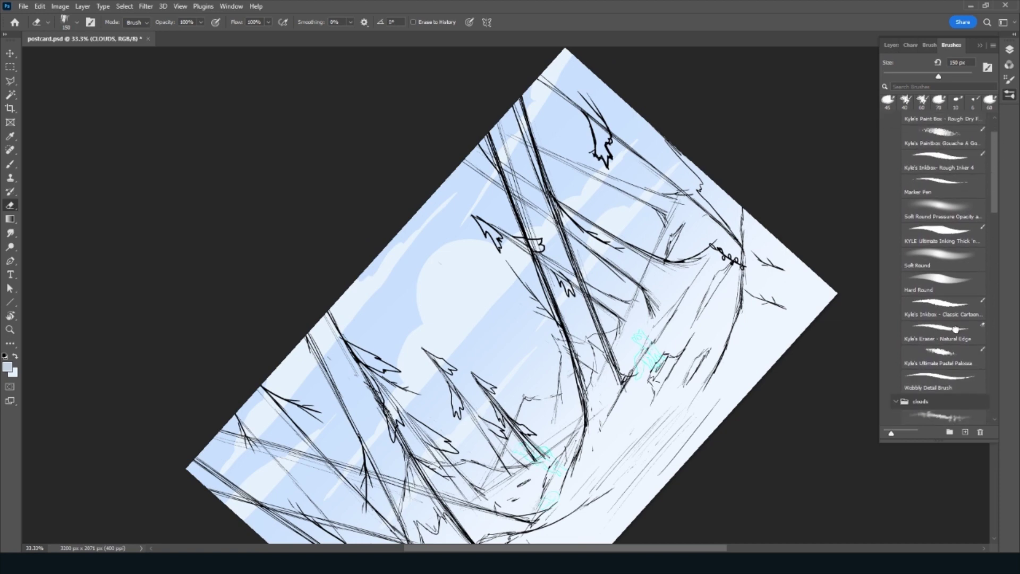
{"action": "key", "text": "b"}
{"action": "left_click_drag", "start_coordinate": [995, 170], "coordinate": [995, 250]}
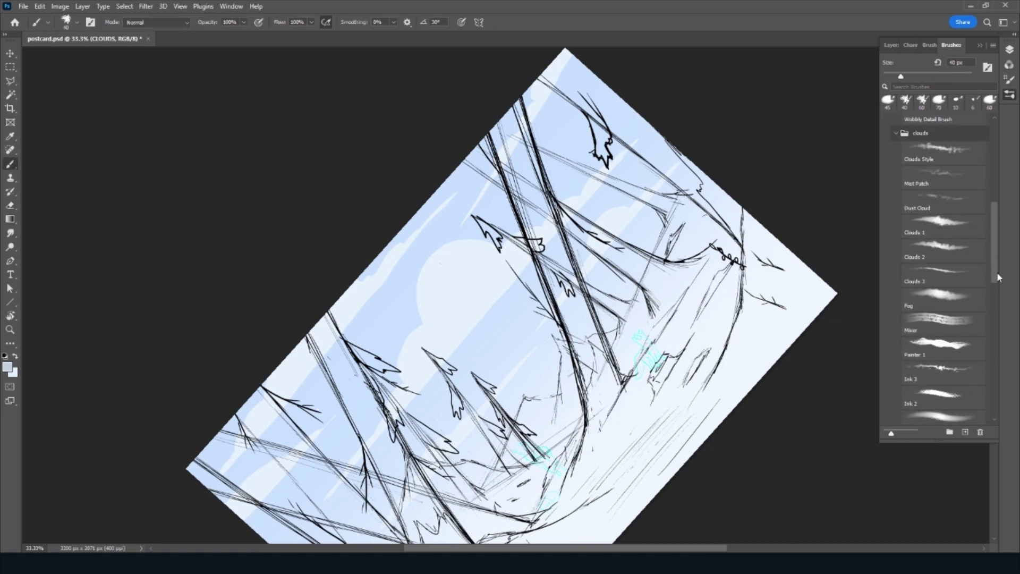
{"action": "left_click", "coordinate": [940, 367]}
{"action": "left_click", "coordinate": [897, 49]}
{"action": "left_click_drag", "start_coordinate": [478, 335], "coordinate": [565, 251]}
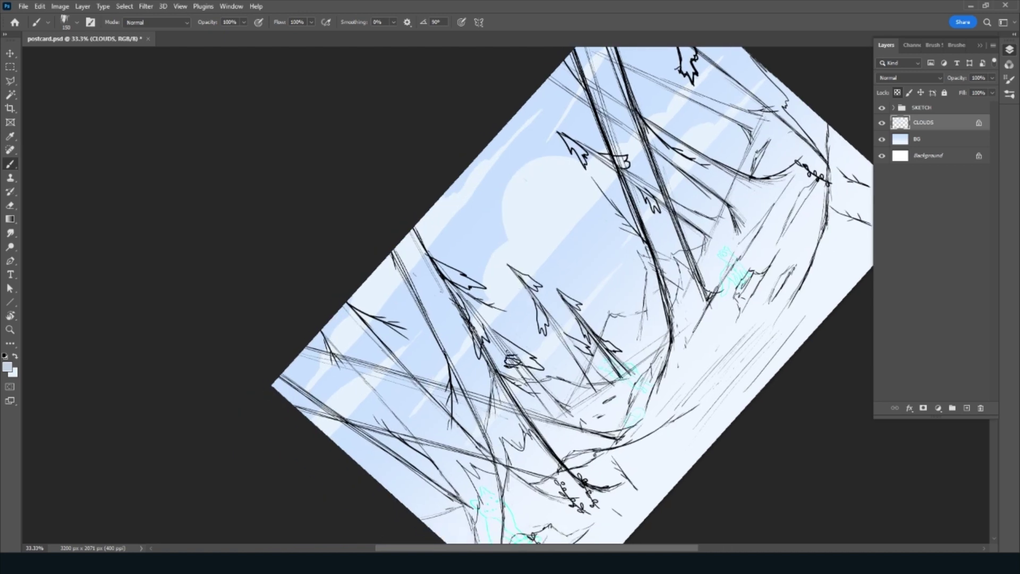
{"action": "key", "text": "bracketleft"}
{"action": "key", "text": "bracketleft"}
{"action": "key", "text": "bracketleft"}
{"action": "left_click_drag", "start_coordinate": [556, 316], "coordinate": [523, 366]}
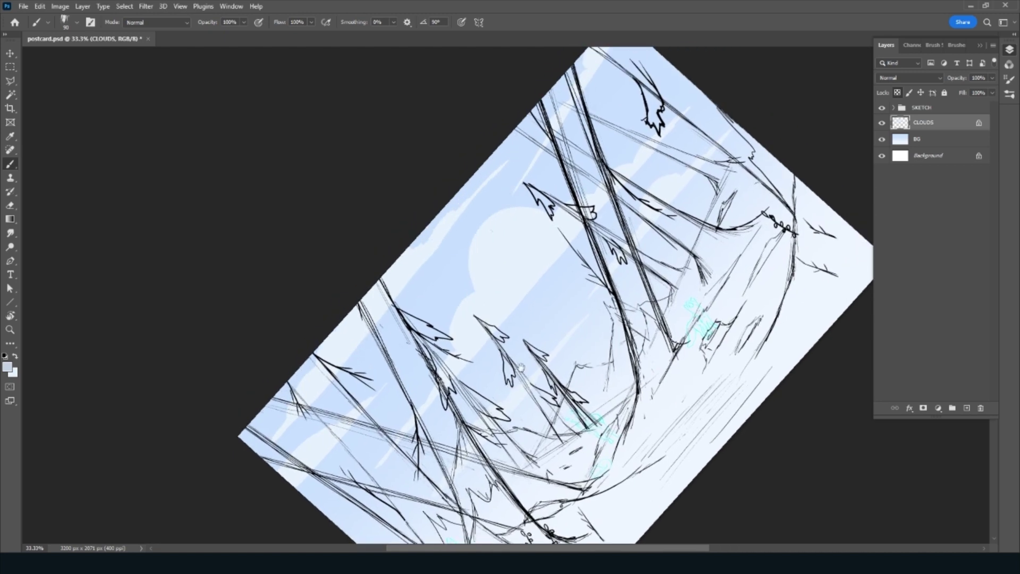
Paint a wide grey cloud mass across the sky with a large brush
{"action": "key", "text": "bracketright"}
{"action": "key", "text": "bracketright"}
{"action": "key", "text": "bracketright"}
{"action": "left_click_drag", "start_coordinate": [383, 452], "coordinate": [453, 294]}
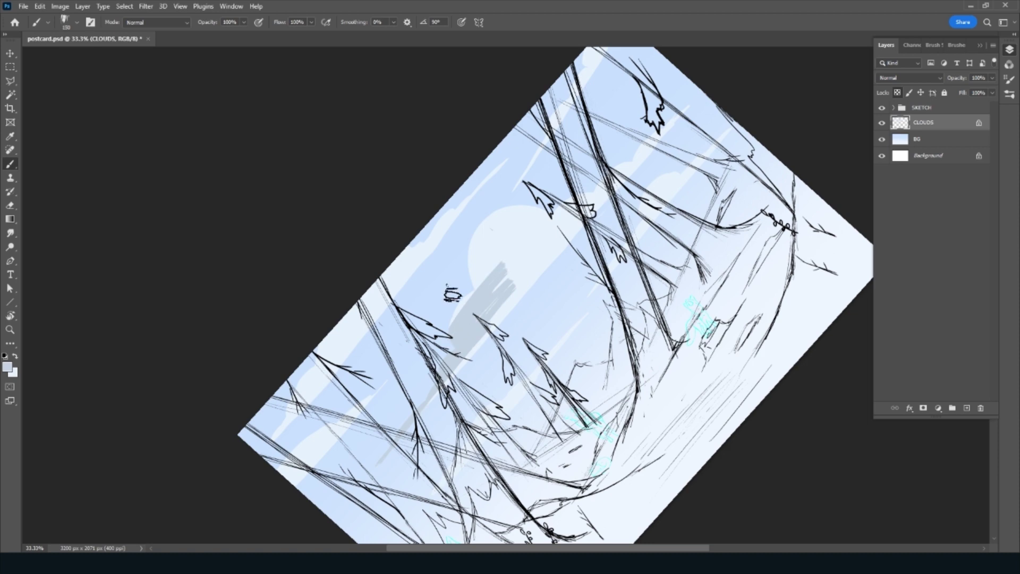
{"action": "key", "text": "bracketright"}
{"action": "key", "text": "bracketright"}
{"action": "mouse_move", "coordinate": [519, 271]}
{"action": "left_mouse_down"}
{"action": "mouse_move", "coordinate": [535, 226]}
{"action": "mouse_move", "coordinate": [396, 423]}
{"action": "left_mouse_up"}
Sample a lighter sky colour and brighten the grey cloud and upper clouds with it
{"action": "left_click", "coordinate": [536, 226], "text": "alt"}
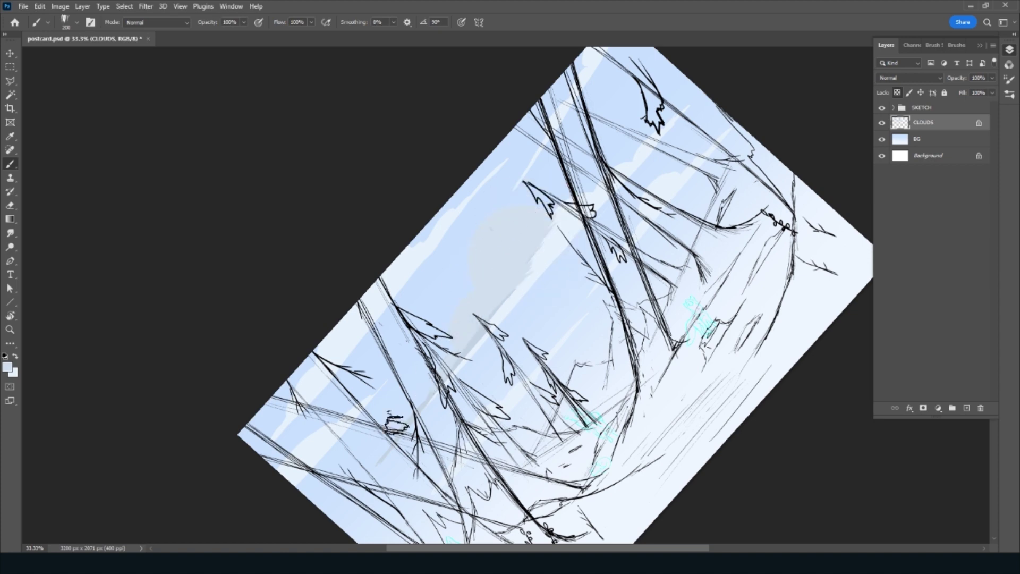
{"action": "key", "text": "bracketleft"}
{"action": "key", "text": "bracketleft"}
{"action": "key", "text": "bracketleft"}
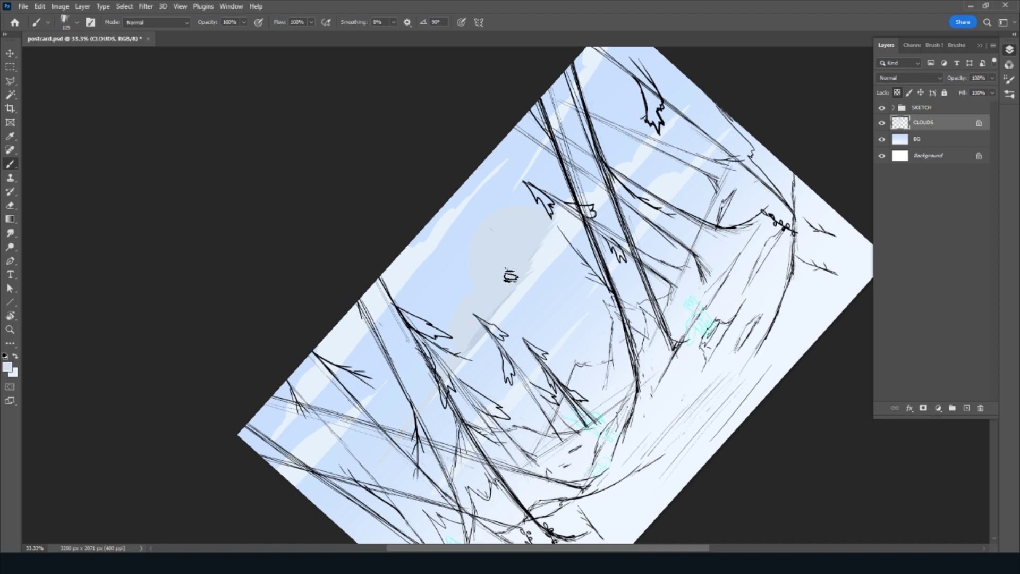
{"action": "left_click_drag", "start_coordinate": [558, 227], "coordinate": [684, 100]}
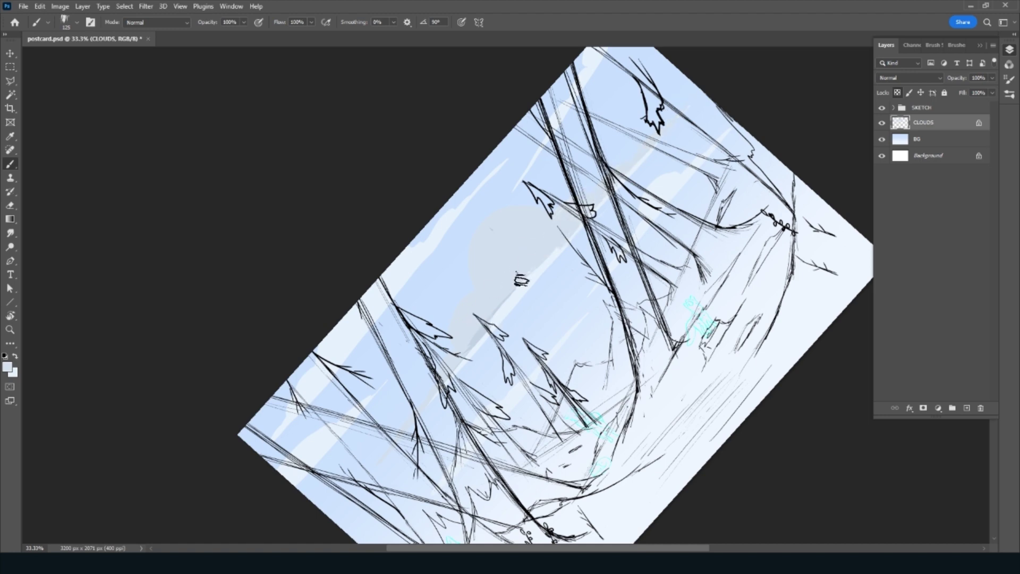
{"action": "left_click_drag", "start_coordinate": [523, 268], "coordinate": [404, 433]}
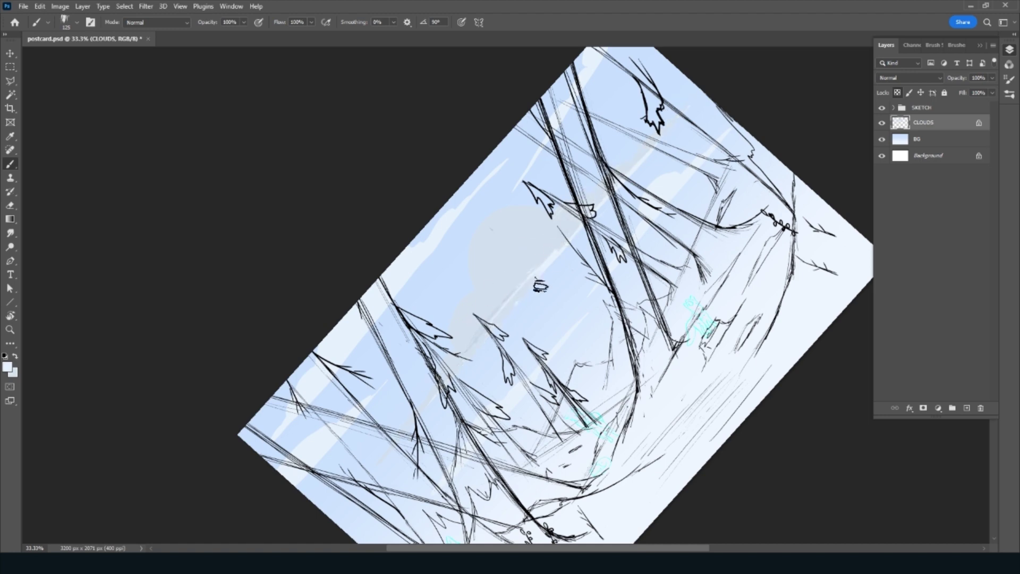
{"action": "left_click_drag", "start_coordinate": [532, 282], "coordinate": [415, 420]}
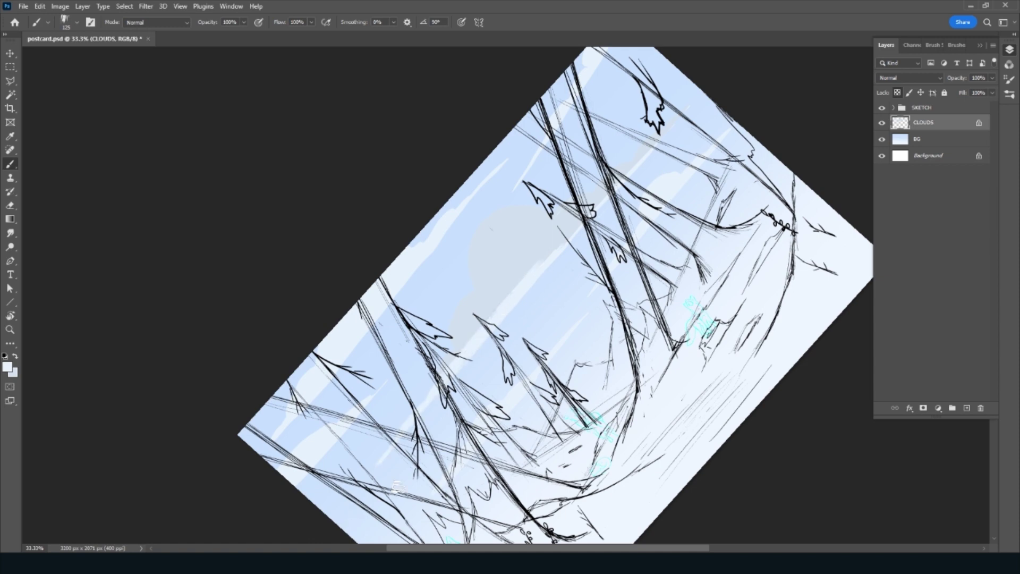
{"action": "key", "text": "bracketleft"}
{"action": "key", "text": "bracketleft"}
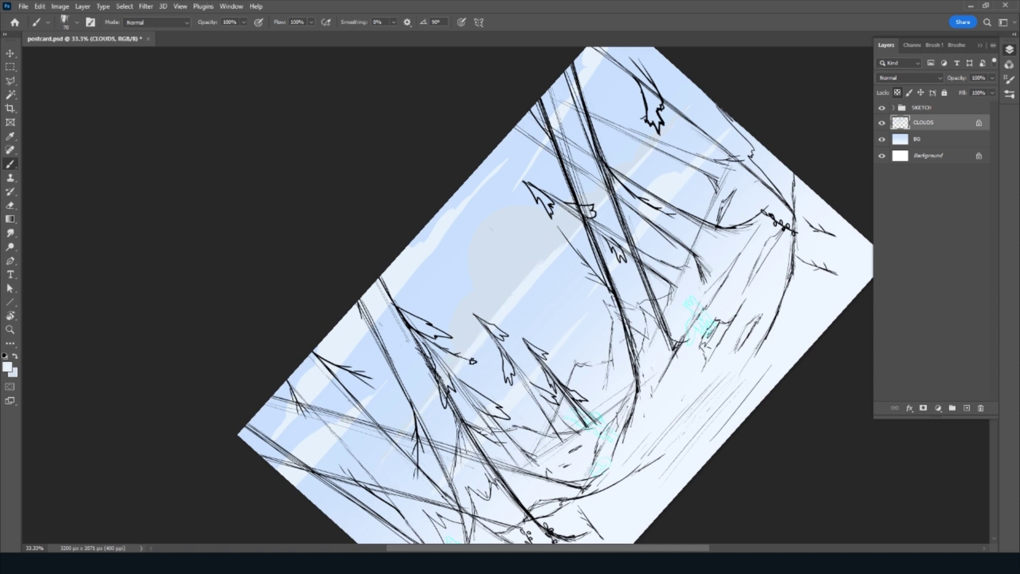
{"action": "left_click_drag", "start_coordinate": [648, 158], "coordinate": [624, 174]}
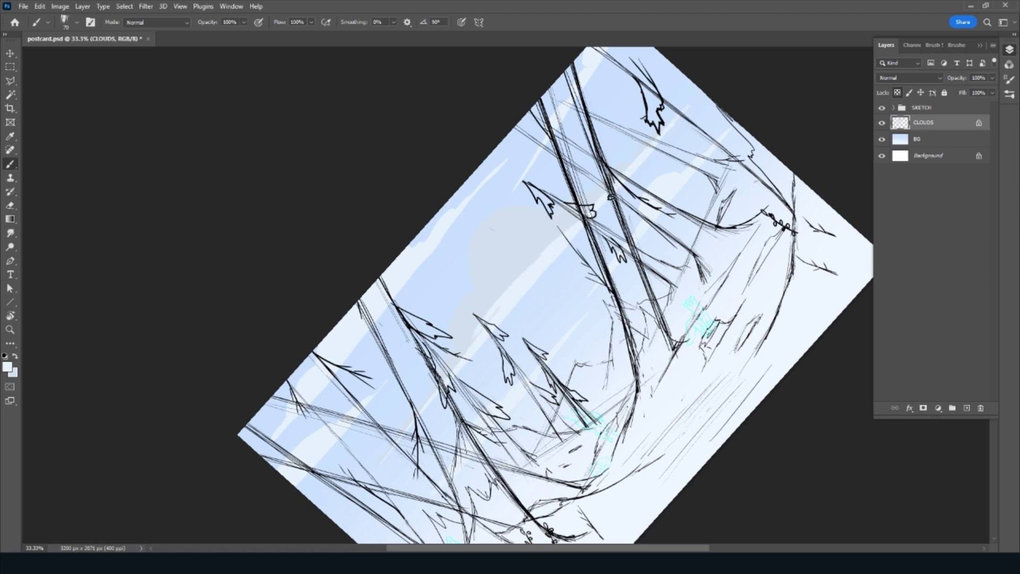
{"action": "left_click_drag", "start_coordinate": [550, 245], "coordinate": [439, 399]}
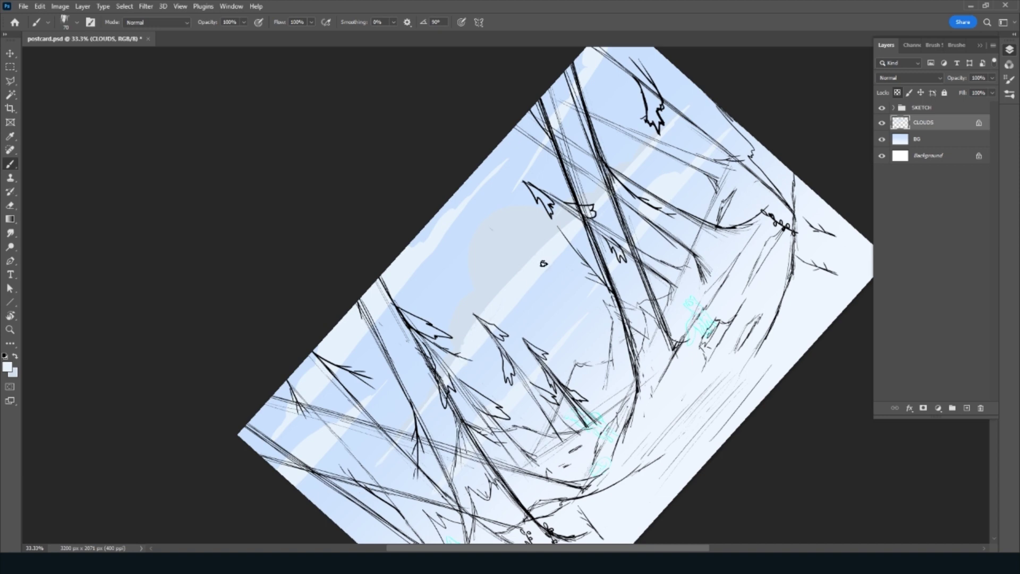
{"action": "mouse_move", "coordinate": [515, 282]}
{"action": "left_mouse_down"}
{"action": "mouse_move", "coordinate": [594, 204]}
{"action": "mouse_move", "coordinate": [510, 286]}
{"action": "left_mouse_up"}
Sample another light blue and add faint whitish streaks low in the sky and along its edge
{"action": "left_click", "coordinate": [333, 425], "text": "alt"}
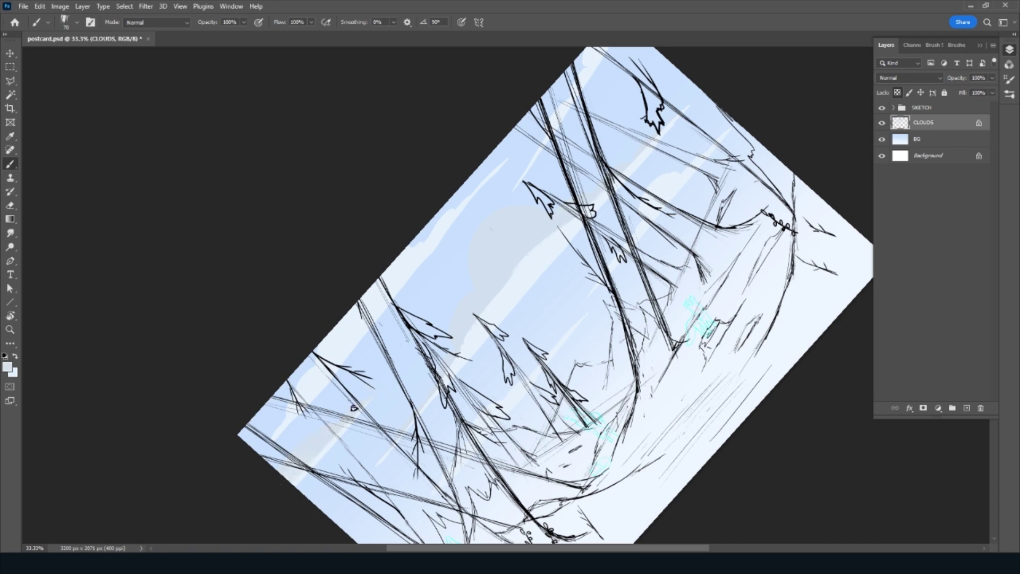
{"action": "left_click_drag", "start_coordinate": [355, 423], "coordinate": [292, 486]}
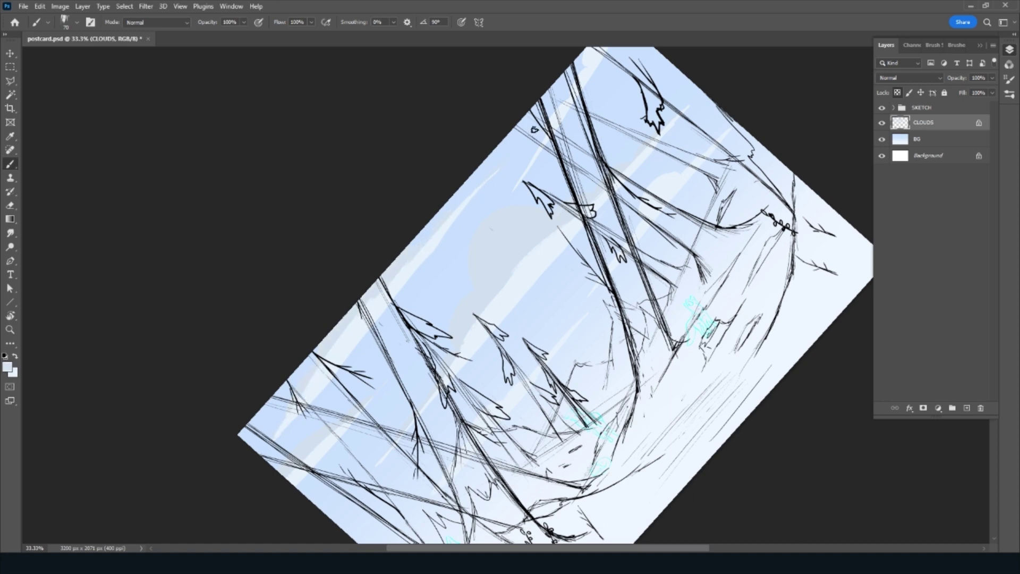
{"action": "left_click_drag", "start_coordinate": [418, 260], "coordinate": [362, 321]}
{"action": "left_click_drag", "start_coordinate": [696, 209], "coordinate": [547, 336]}
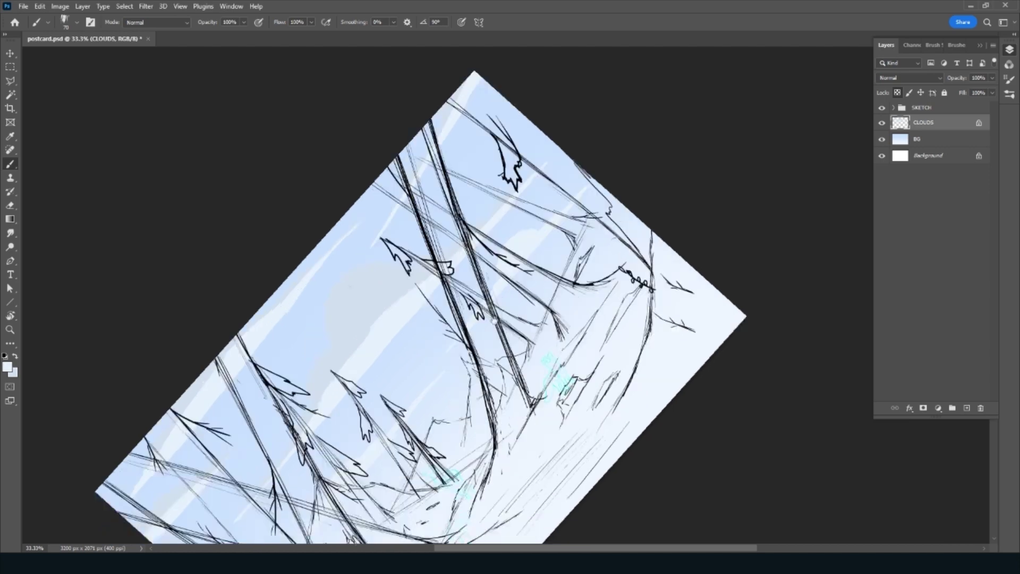
{"action": "left_click_drag", "start_coordinate": [367, 321], "coordinate": [322, 251]}
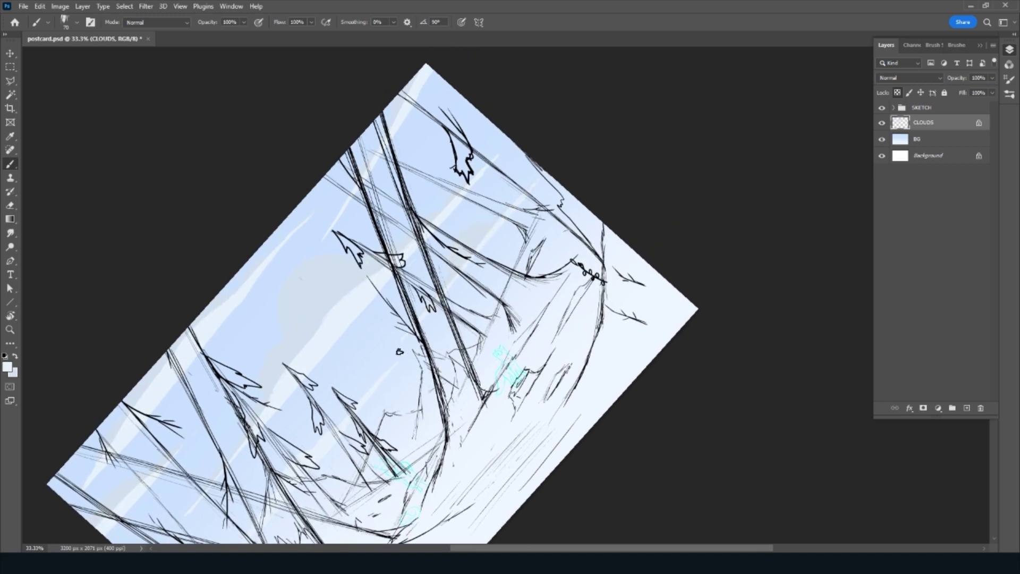
Sample pale blues from mid-sky, level the view, and open the foreground Color Picker
{"action": "scroll", "coordinate": [399, 351], "scroll_direction": "down", "scroll_amount": 3}
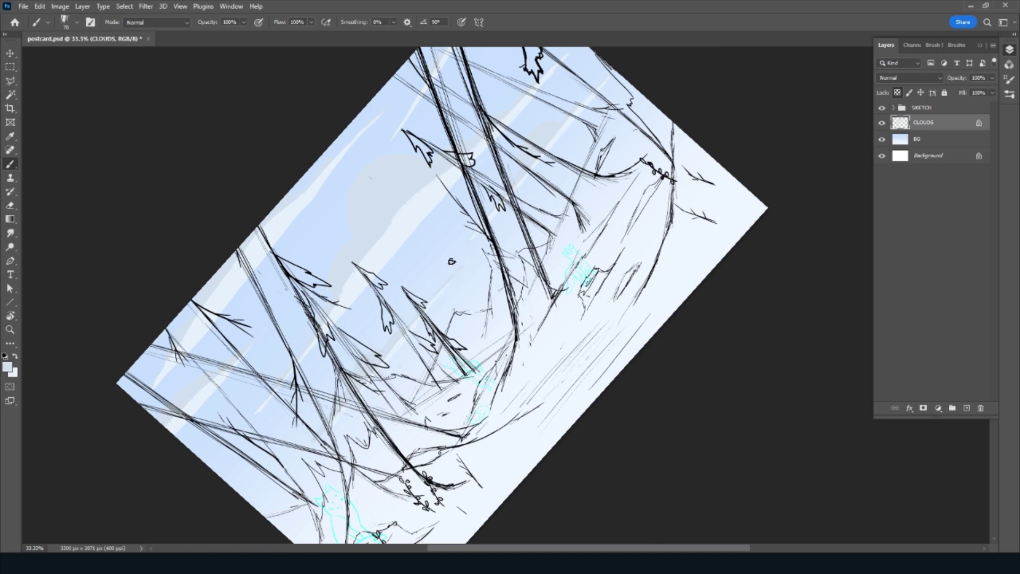
{"action": "left_click_drag", "start_coordinate": [400, 276], "coordinate": [399, 332]}
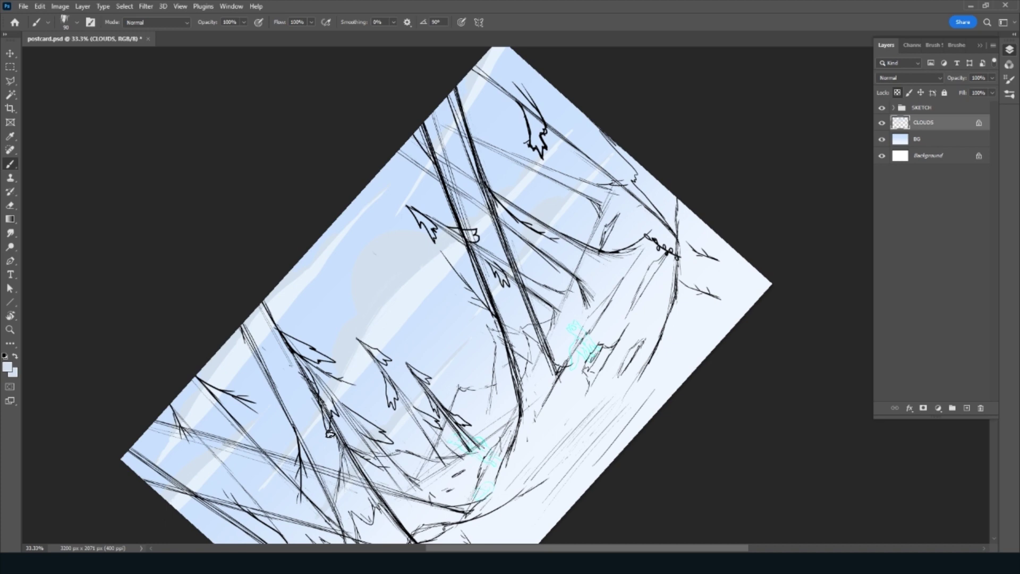
{"action": "left_click_drag", "start_coordinate": [418, 301], "coordinate": [520, 314]}
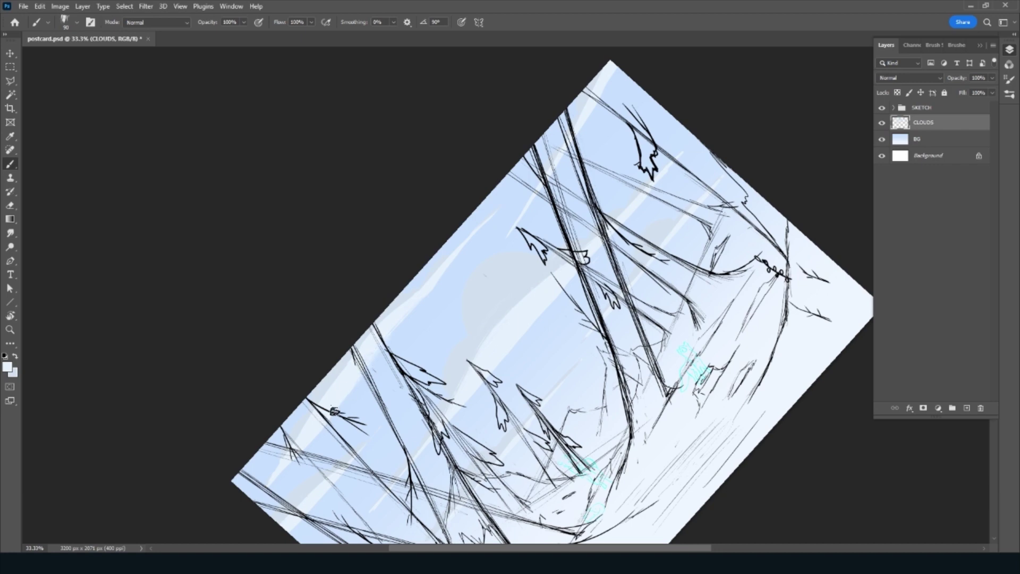
{"action": "key", "text": "alt"}
{"action": "left_click", "coordinate": [345, 395], "text": "alt"}
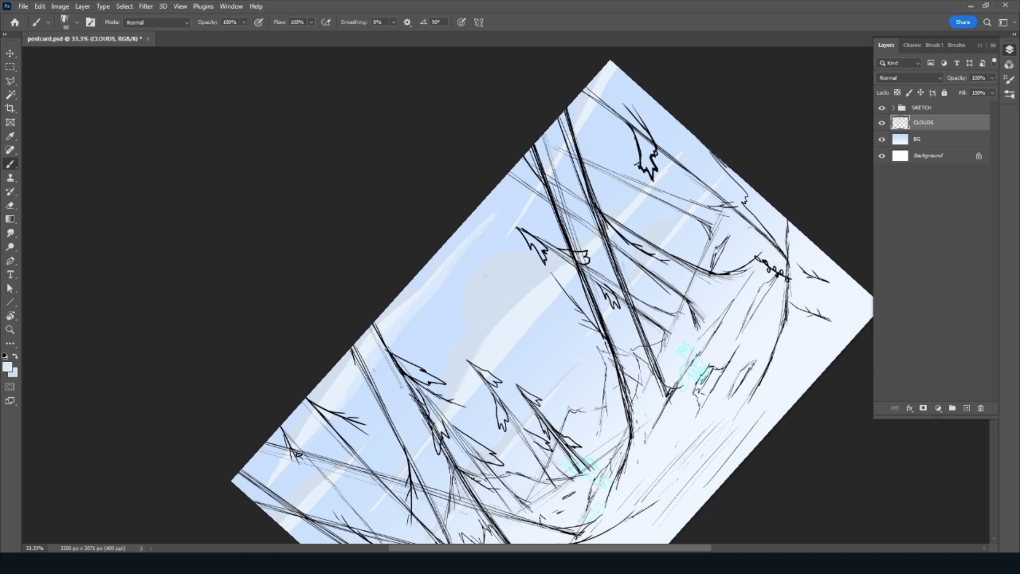
{"action": "left_click", "coordinate": [534, 322], "text": "alt"}
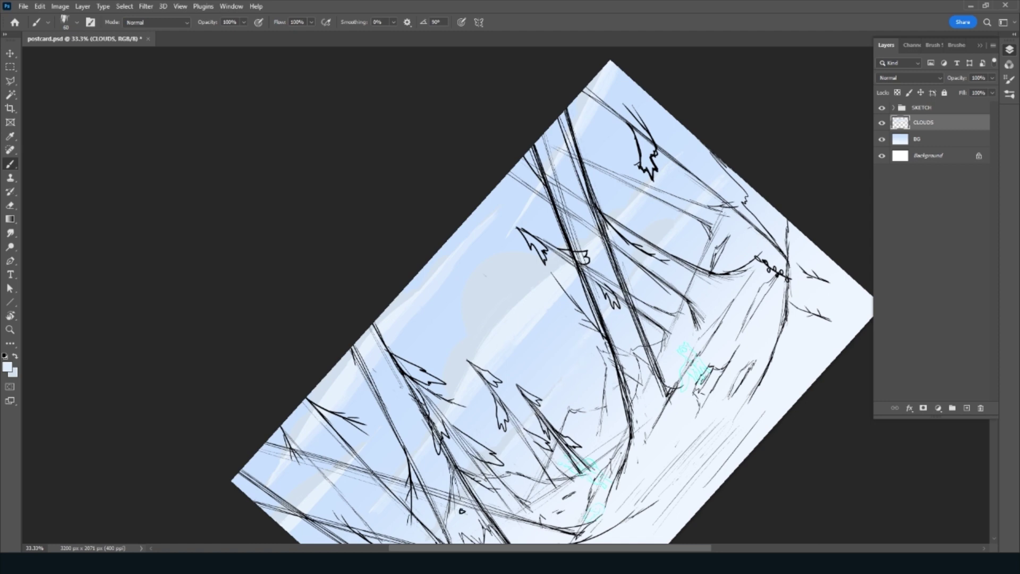
{"action": "left_click_drag", "start_coordinate": [365, 489], "coordinate": [382, 397]}
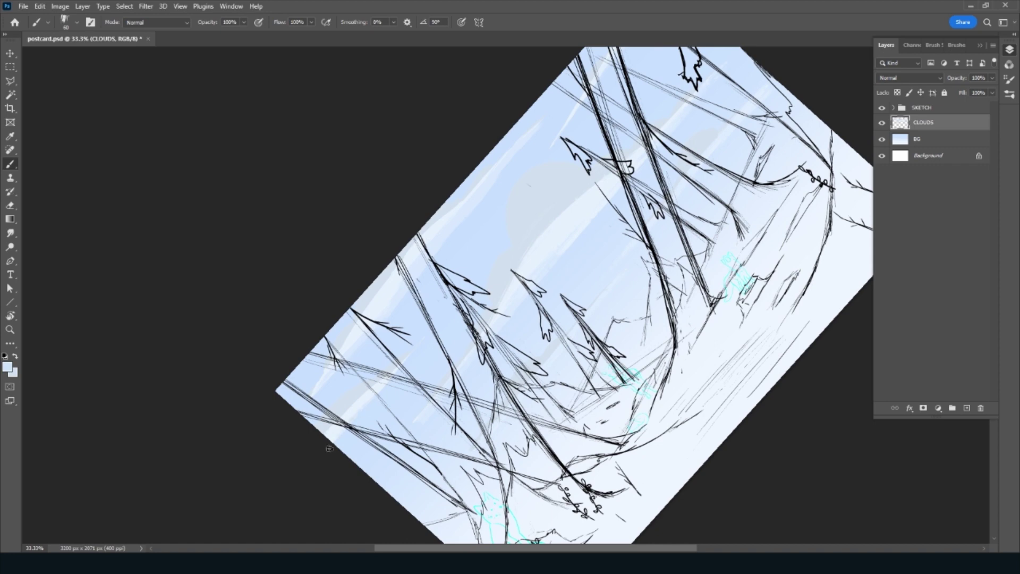
{"action": "left_click", "coordinate": [369, 402]}
{"action": "left_click", "coordinate": [372, 403]}
{"action": "key", "text": "Escape"}
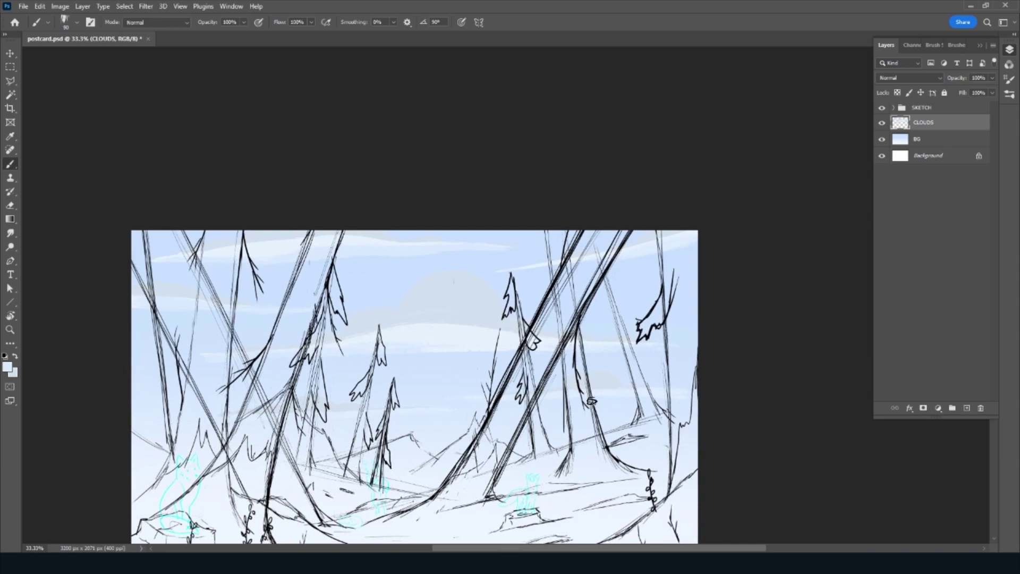
{"action": "left_click", "coordinate": [7, 366]}
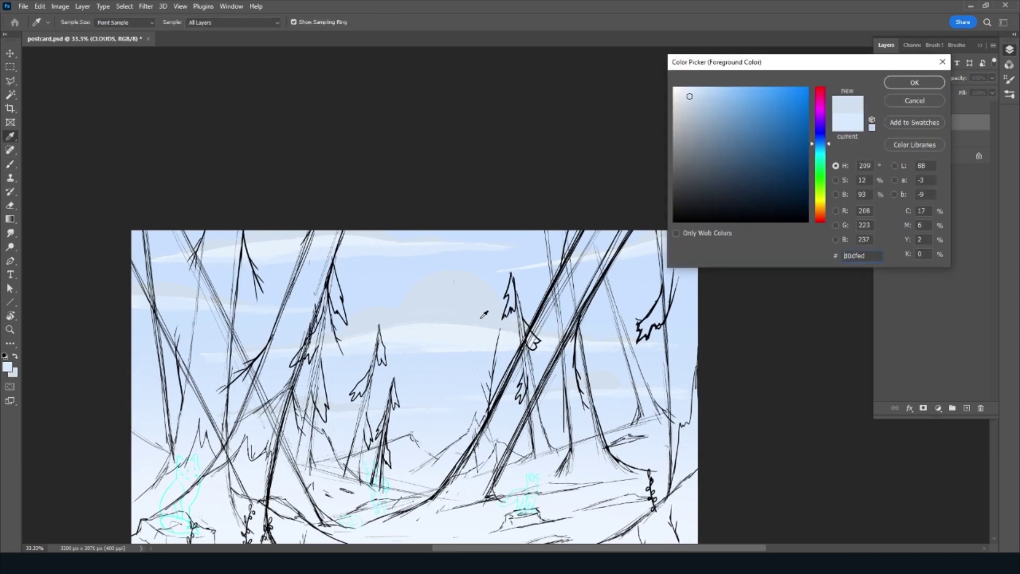
Accept the new colour and shade the lower-left clouds with grey-blue on a tilted view
{"action": "left_click", "coordinate": [704, 107]}
{"action": "left_click", "coordinate": [915, 83]}
{"action": "key", "text": "r"}
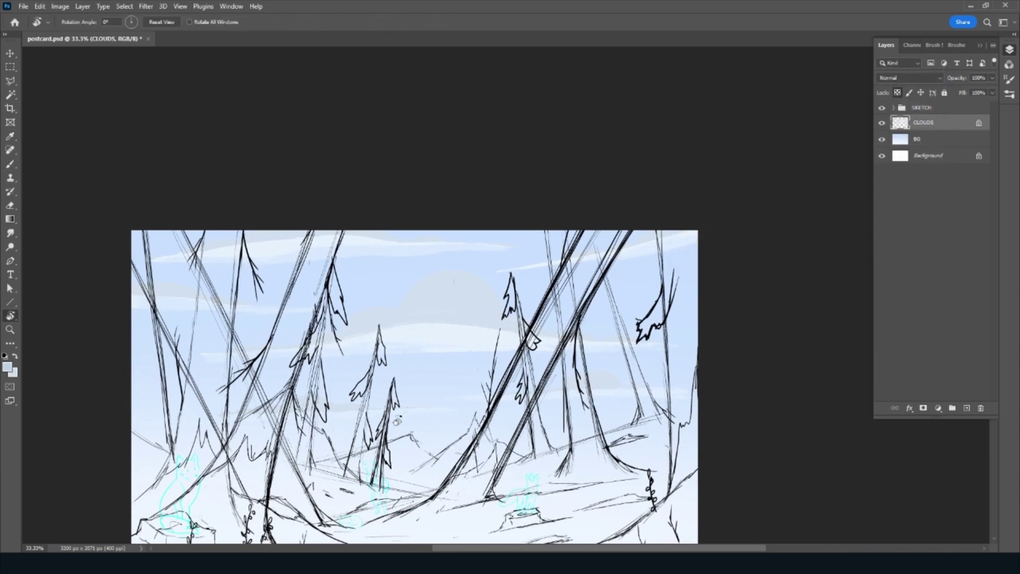
{"action": "left_click_drag", "start_coordinate": [438, 384], "coordinate": [501, 407]}
{"action": "key", "text": "b"}
{"action": "mouse_move", "coordinate": [463, 353]}
{"action": "left_mouse_down"}
{"action": "mouse_move", "coordinate": [415, 404]}
{"action": "mouse_move", "coordinate": [471, 351]}
{"action": "mouse_move", "coordinate": [454, 353]}
{"action": "mouse_move", "coordinate": [494, 349]}
{"action": "mouse_move", "coordinate": [472, 292]}
{"action": "mouse_move", "coordinate": [508, 322]}
{"action": "left_mouse_up"}
{"action": "left_click_drag", "start_coordinate": [495, 367], "coordinate": [611, 264]}
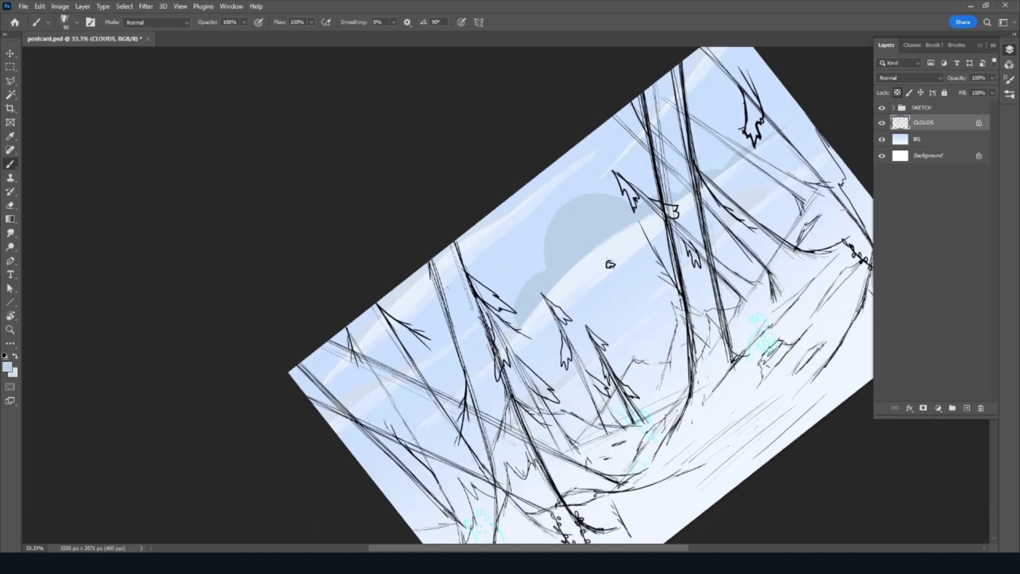
{"action": "mouse_move", "coordinate": [504, 339]}
{"action": "left_mouse_down"}
{"action": "mouse_move", "coordinate": [421, 416]}
{"action": "mouse_move", "coordinate": [522, 327]}
{"action": "left_mouse_up"}
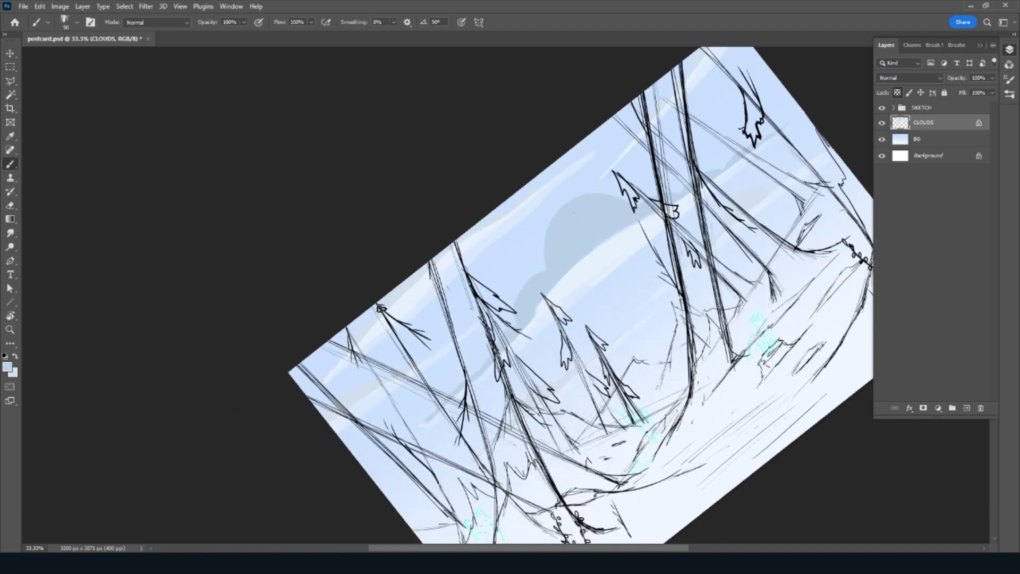
{"action": "left_click_drag", "start_coordinate": [383, 308], "coordinate": [347, 348]}
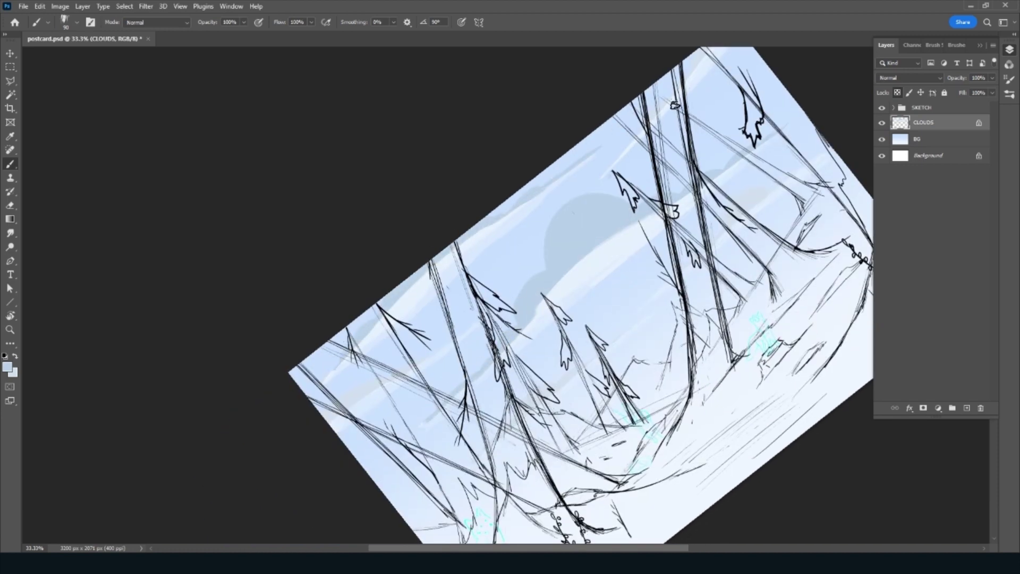
Reposition the view, sample a sky colour, reset rotation, and create a new layer above CLOUDS
{"action": "left_click_drag", "start_coordinate": [658, 189], "coordinate": [538, 287]}
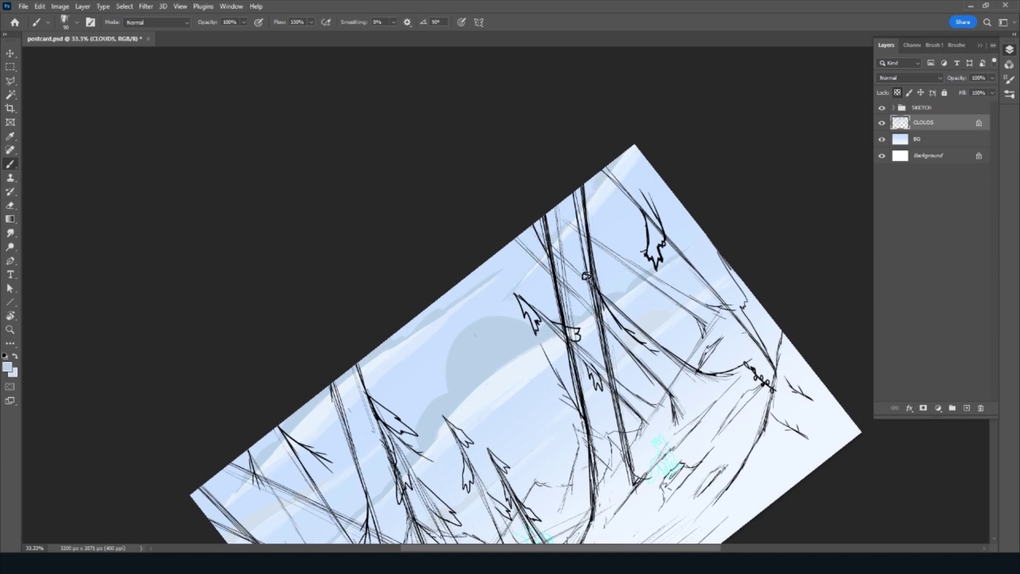
{"action": "left_click_drag", "start_coordinate": [641, 346], "coordinate": [588, 286]}
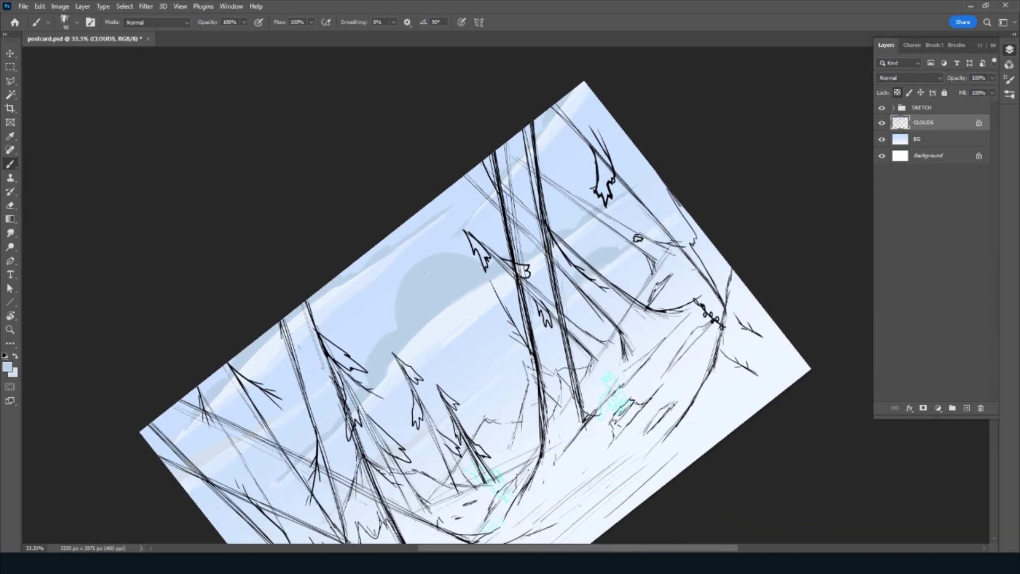
{"action": "left_click_drag", "start_coordinate": [465, 378], "coordinate": [595, 269]}
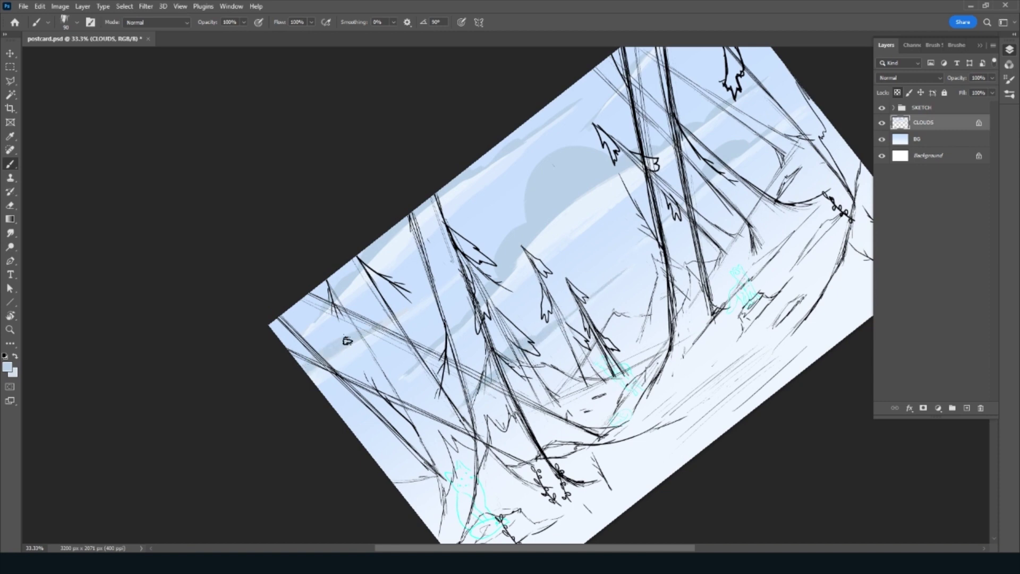
{"action": "key", "text": "r"}
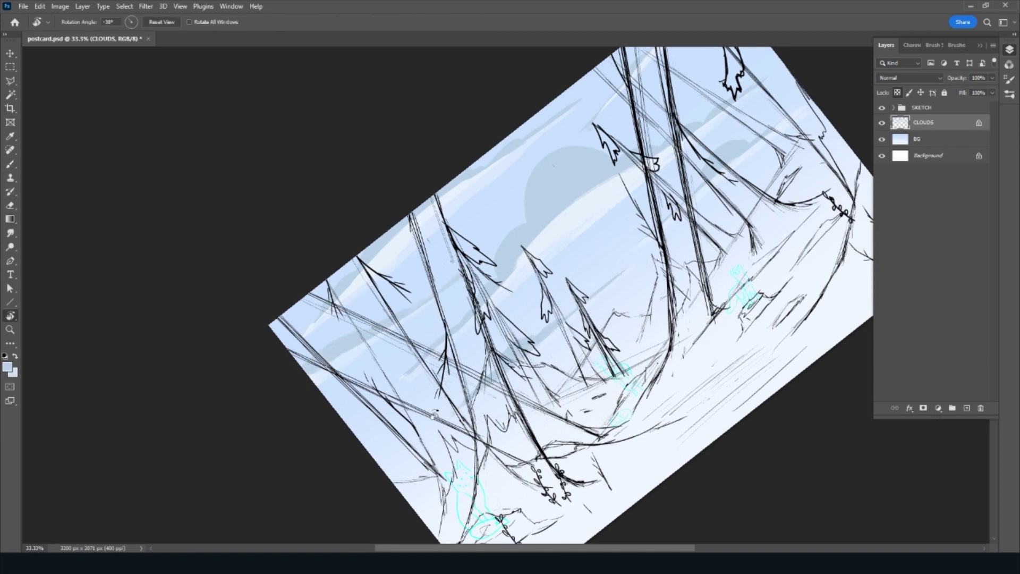
{"action": "mouse_move", "coordinate": [445, 404]}
{"action": "left_mouse_down"}
{"action": "mouse_move", "coordinate": [464, 455]}
{"action": "mouse_move", "coordinate": [452, 436]}
{"action": "left_mouse_up"}
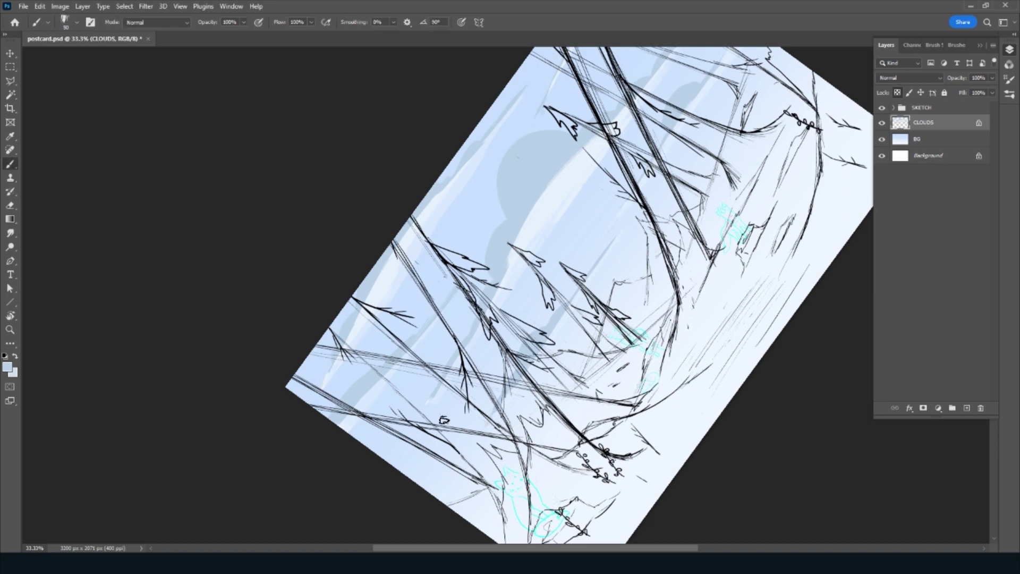
{"action": "left_click", "coordinate": [365, 391]}
{"action": "left_click_drag", "start_coordinate": [594, 268], "coordinate": [542, 364]}
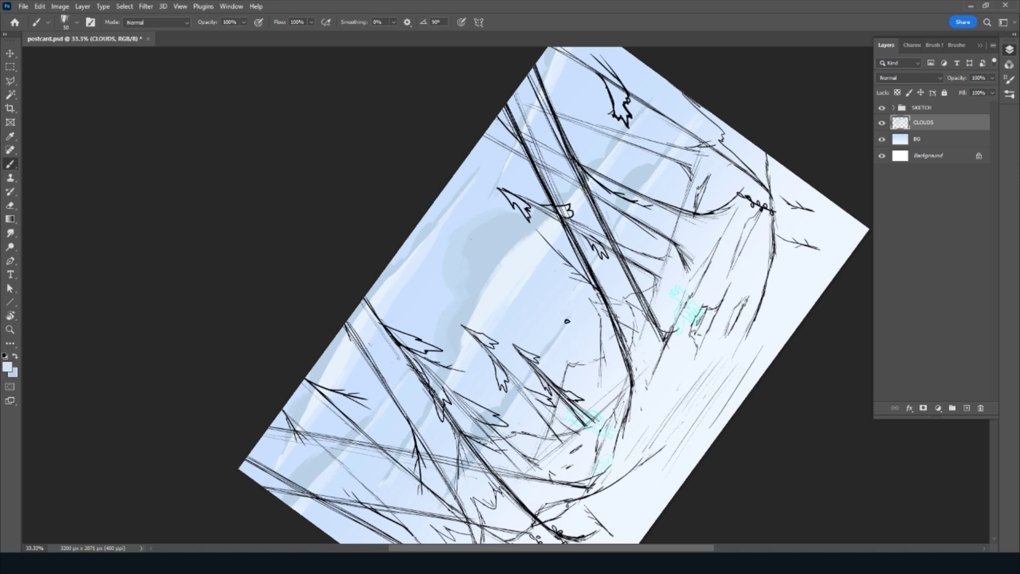
{"action": "left_click_drag", "start_coordinate": [607, 272], "coordinate": [517, 358]}
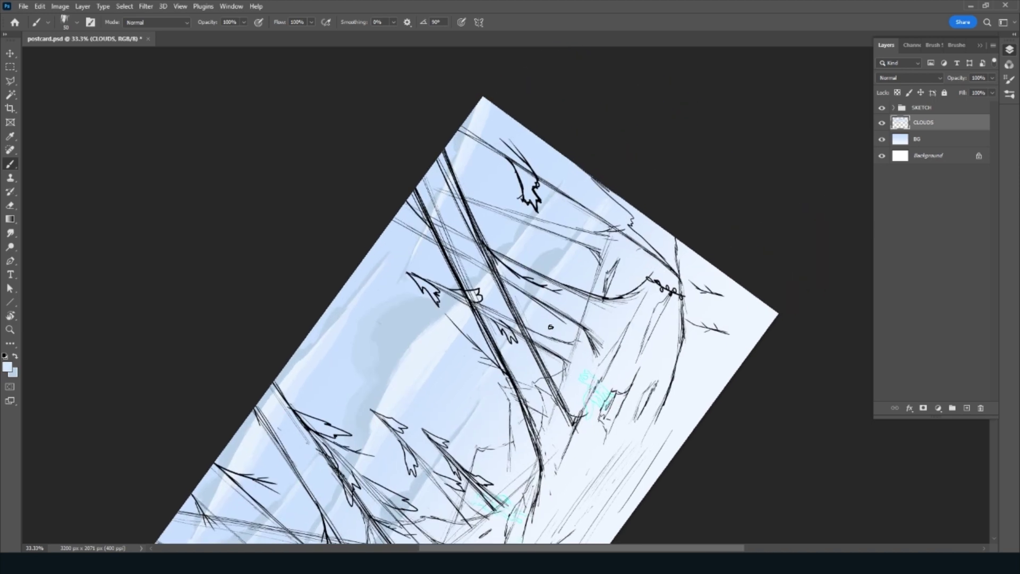
{"action": "left_click", "coordinate": [548, 275], "text": "alt"}
{"action": "key", "text": "Escape"}
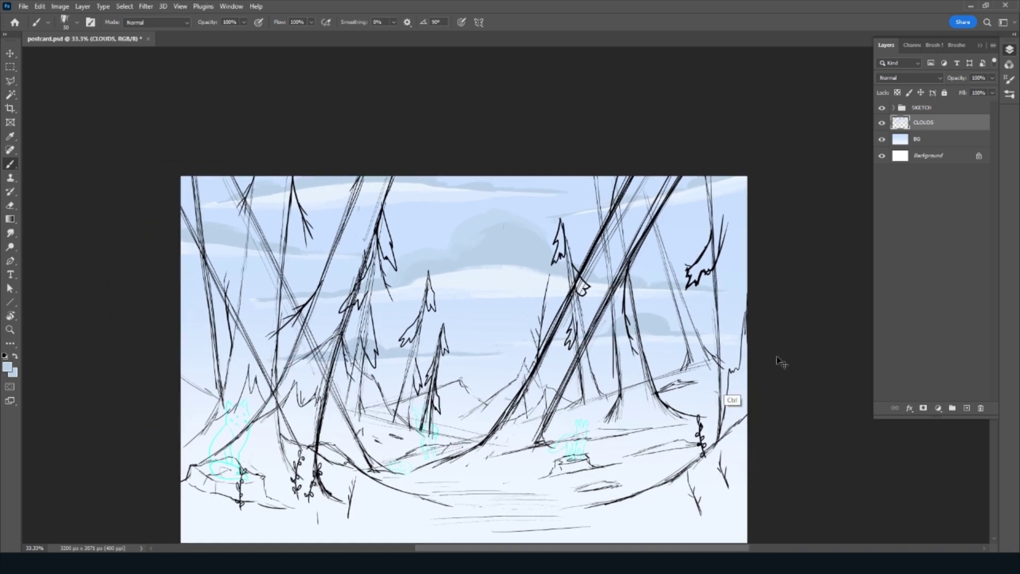
{"action": "key", "text": "ctrl+shift+alt+n"}
Rename the new layer MOUNT and tilt the view for painting
{"action": "double_click", "coordinate": [922, 124]}
{"action": "type", "text": "MOUNT"}
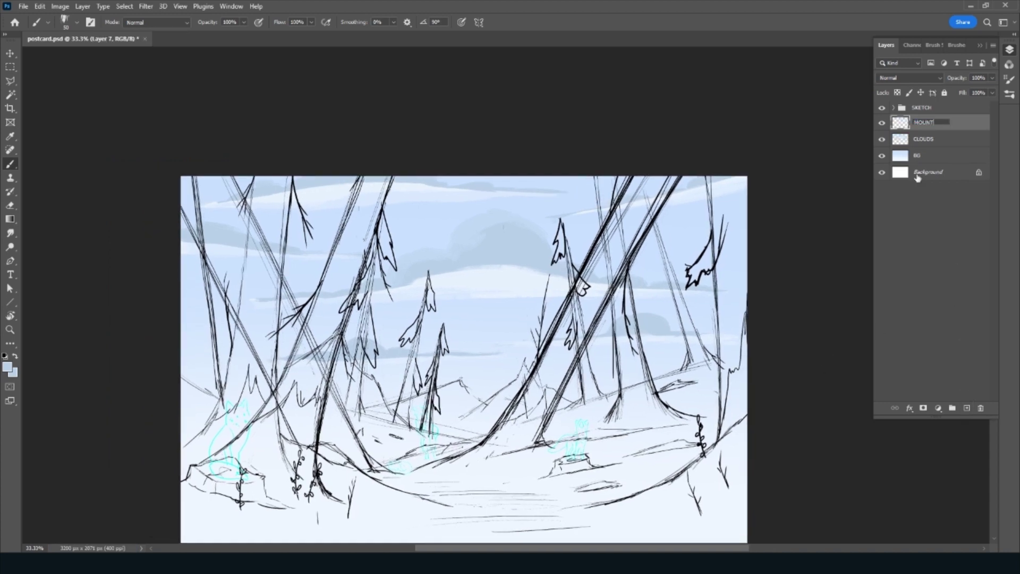
{"action": "key", "text": "Return"}
{"action": "key", "text": "r"}
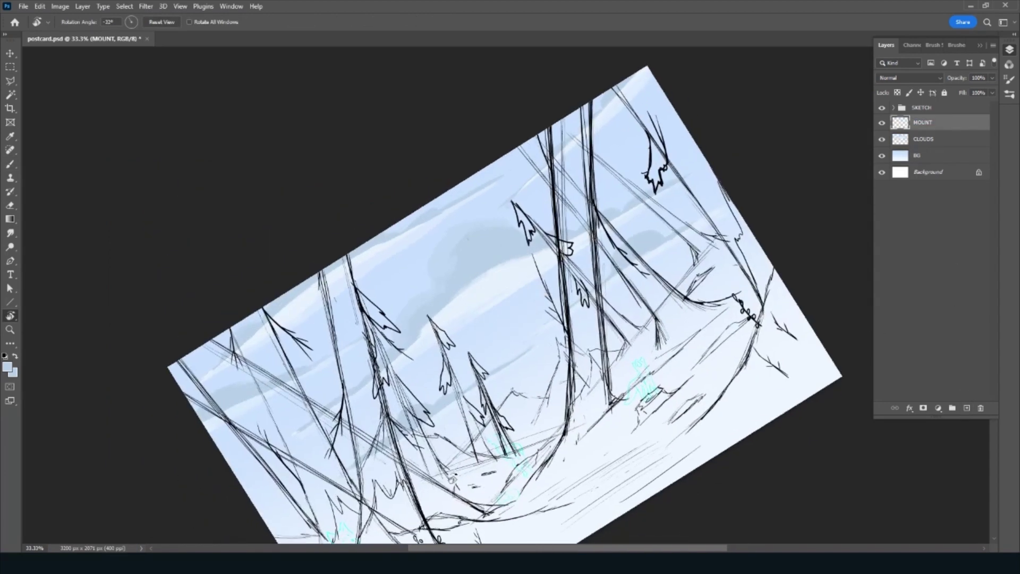
{"action": "mouse_move", "coordinate": [422, 358]}
{"action": "left_mouse_down"}
{"action": "mouse_move", "coordinate": [468, 391]}
{"action": "mouse_move", "coordinate": [493, 395]}
{"action": "left_mouse_up"}
{"action": "key", "text": "b"}
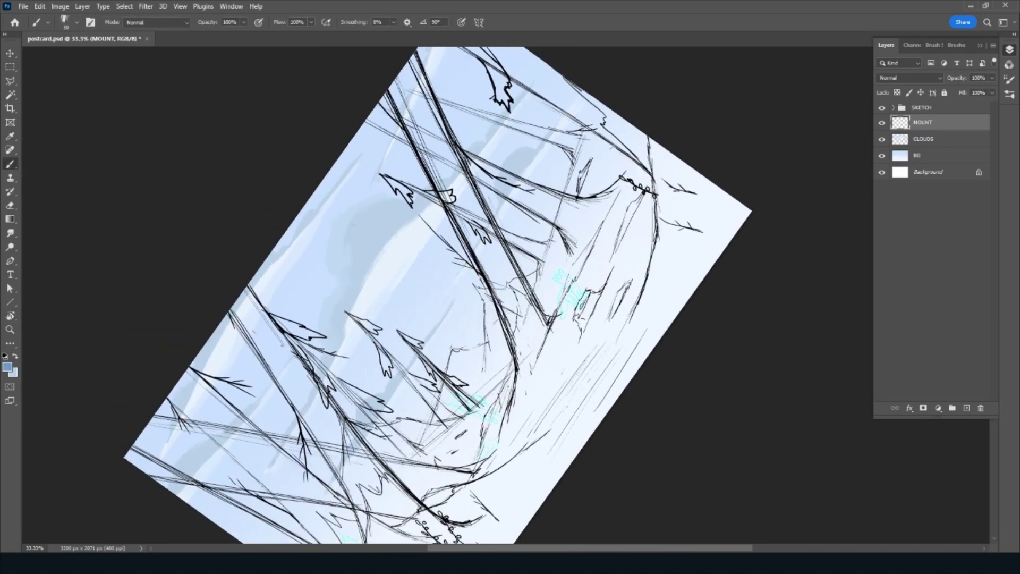
Paint a dark blue mountain silhouette, extending it left and upward, then level the view
{"action": "mouse_move", "coordinate": [430, 425]}
{"action": "left_mouse_down"}
{"action": "mouse_move", "coordinate": [420, 449]}
{"action": "mouse_move", "coordinate": [444, 410]}
{"action": "mouse_move", "coordinate": [535, 358]}
{"action": "left_mouse_up"}
{"action": "key", "text": "r"}
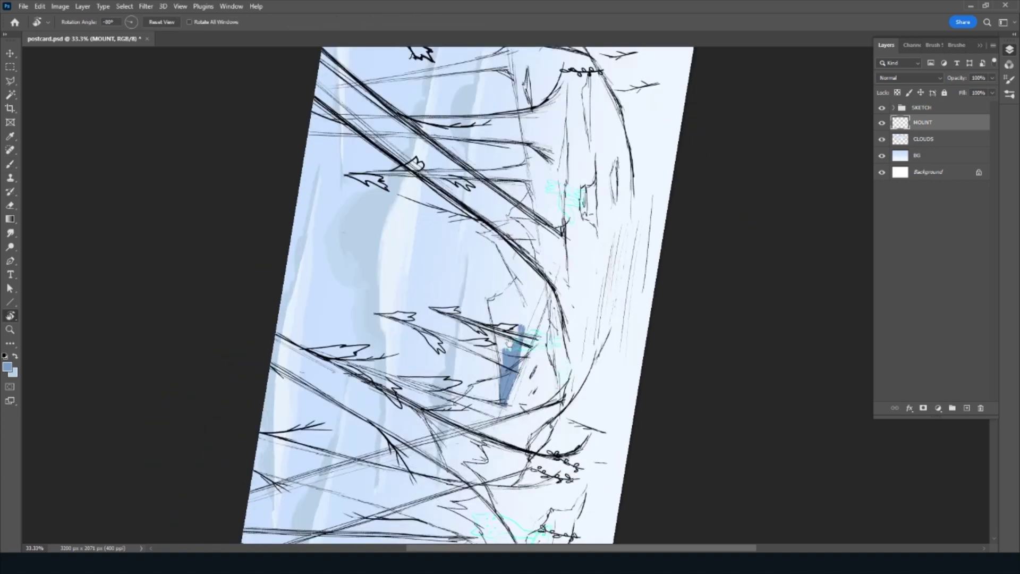
{"action": "key", "text": "b"}
{"action": "mouse_move", "coordinate": [446, 417]}
{"action": "left_mouse_down"}
{"action": "mouse_move", "coordinate": [447, 427]}
{"action": "mouse_move", "coordinate": [465, 423]}
{"action": "mouse_move", "coordinate": [461, 406]}
{"action": "mouse_move", "coordinate": [475, 420]}
{"action": "mouse_move", "coordinate": [490, 371]}
{"action": "mouse_move", "coordinate": [499, 412]}
{"action": "left_mouse_up"}
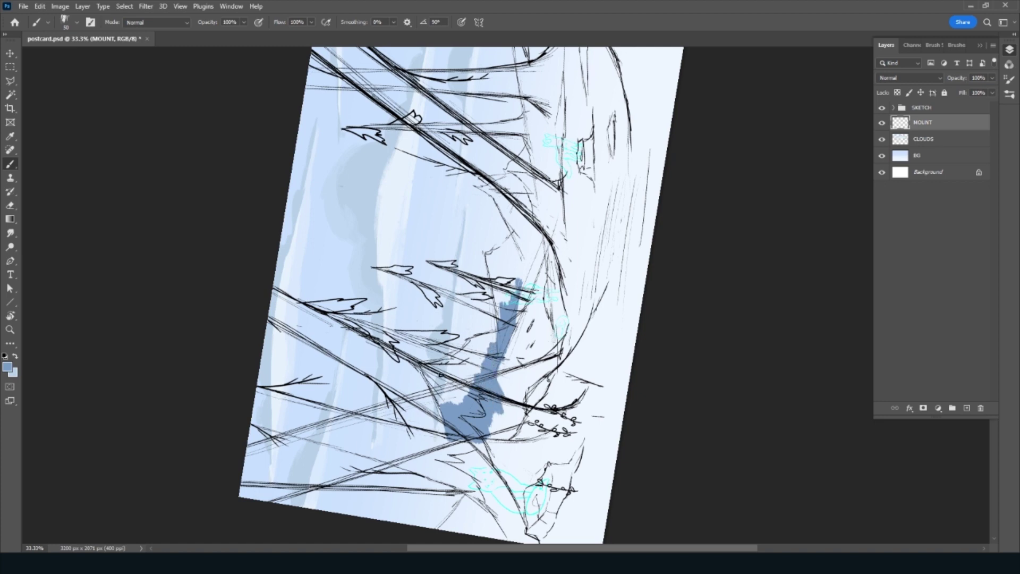
{"action": "mouse_move", "coordinate": [423, 366]}
{"action": "left_mouse_down"}
{"action": "mouse_move", "coordinate": [429, 379]}
{"action": "mouse_move", "coordinate": [525, 391]}
{"action": "mouse_move", "coordinate": [474, 398]}
{"action": "mouse_move", "coordinate": [515, 340]}
{"action": "mouse_move", "coordinate": [525, 348]}
{"action": "left_mouse_up"}
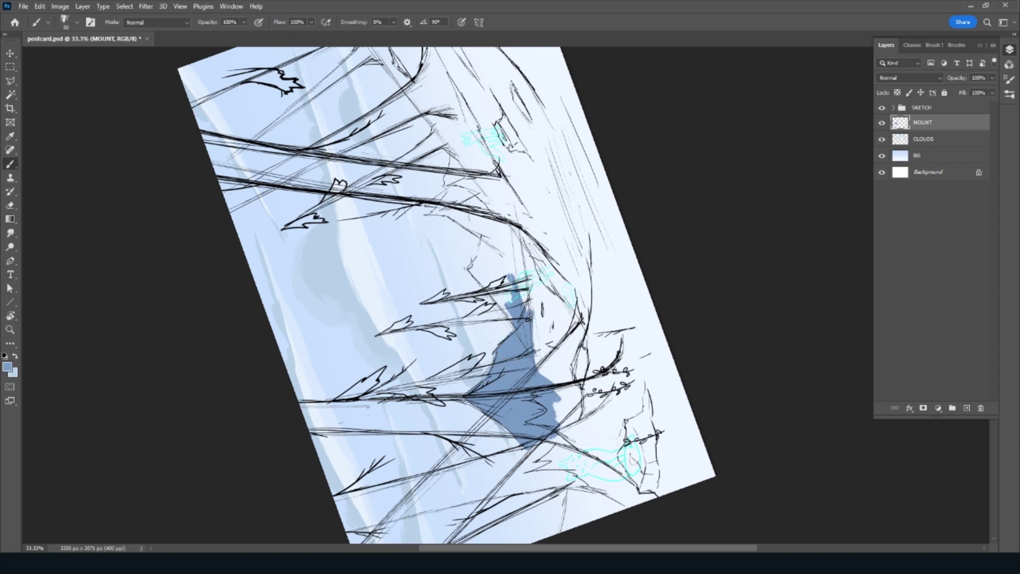
{"action": "mouse_move", "coordinate": [477, 278]}
{"action": "left_mouse_down"}
{"action": "mouse_move", "coordinate": [493, 283]}
{"action": "mouse_move", "coordinate": [523, 246]}
{"action": "mouse_move", "coordinate": [489, 270]}
{"action": "mouse_move", "coordinate": [483, 255]}
{"action": "mouse_move", "coordinate": [476, 274]}
{"action": "mouse_move", "coordinate": [483, 243]}
{"action": "mouse_move", "coordinate": [389, 338]}
{"action": "left_mouse_up"}
{"action": "key", "text": "Escape"}
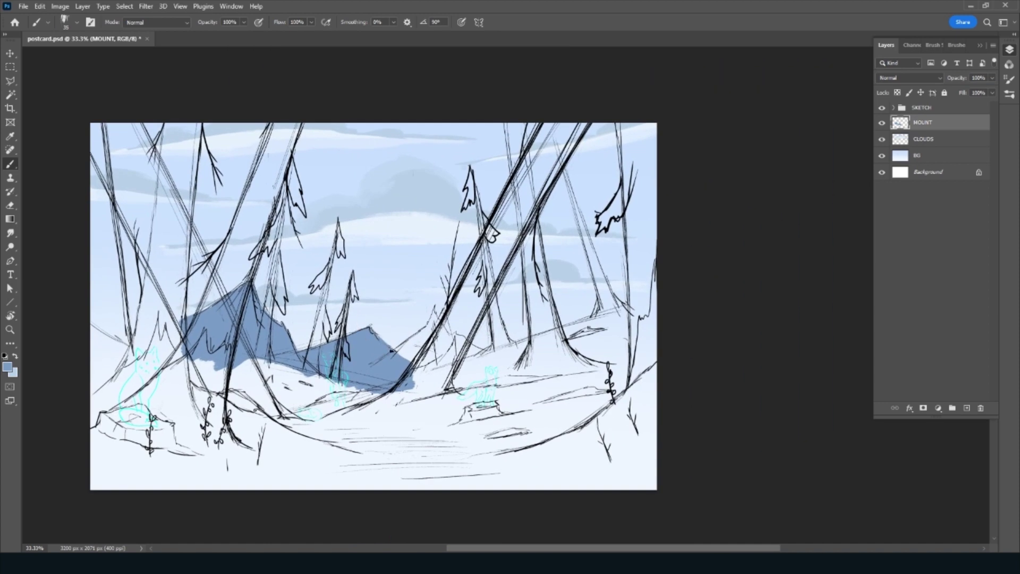
Fill the mountain shadow and raise the upper peak on a rotated view, then level it
{"action": "key", "text": "r"}
{"action": "mouse_move", "coordinate": [482, 229]}
{"action": "left_mouse_down"}
{"action": "mouse_move", "coordinate": [435, 401]}
{"action": "mouse_move", "coordinate": [468, 396]}
{"action": "left_mouse_up"}
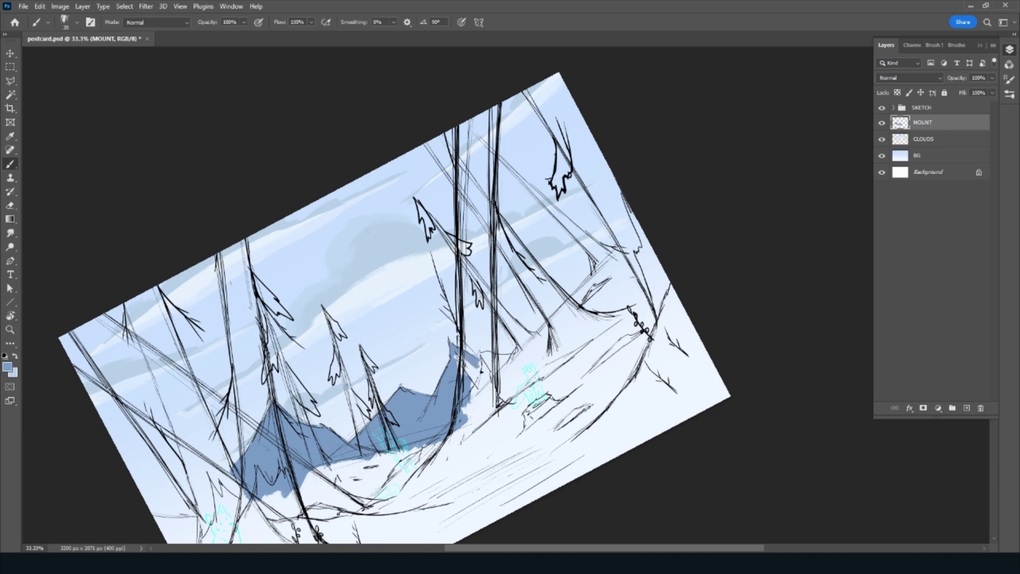
{"action": "mouse_move", "coordinate": [481, 372]}
{"action": "left_mouse_down"}
{"action": "mouse_move", "coordinate": [457, 358]}
{"action": "mouse_move", "coordinate": [487, 391]}
{"action": "mouse_move", "coordinate": [507, 363]}
{"action": "left_mouse_up"}
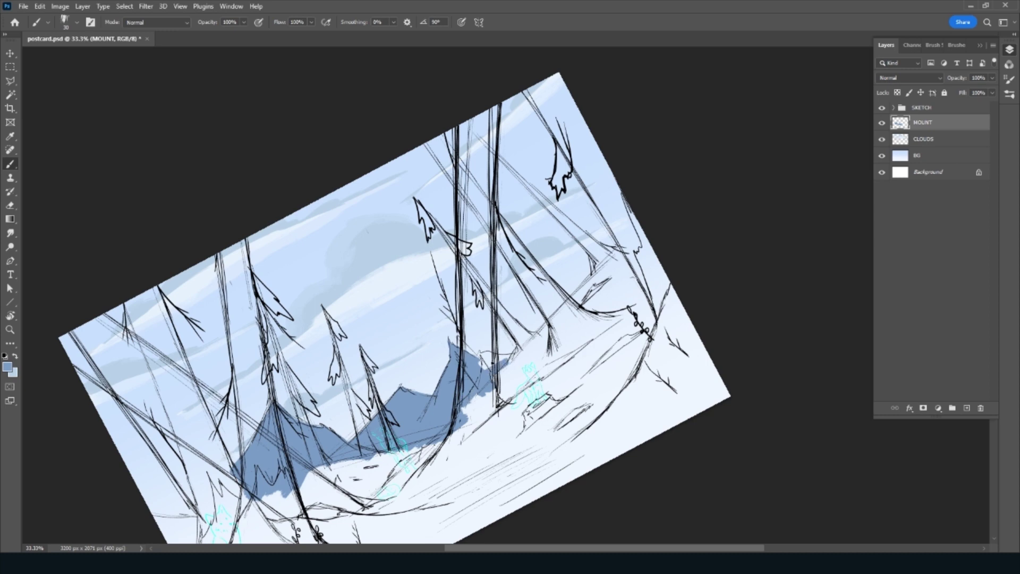
{"action": "key", "text": "r"}
{"action": "left_click_drag", "start_coordinate": [584, 239], "coordinate": [452, 212]}
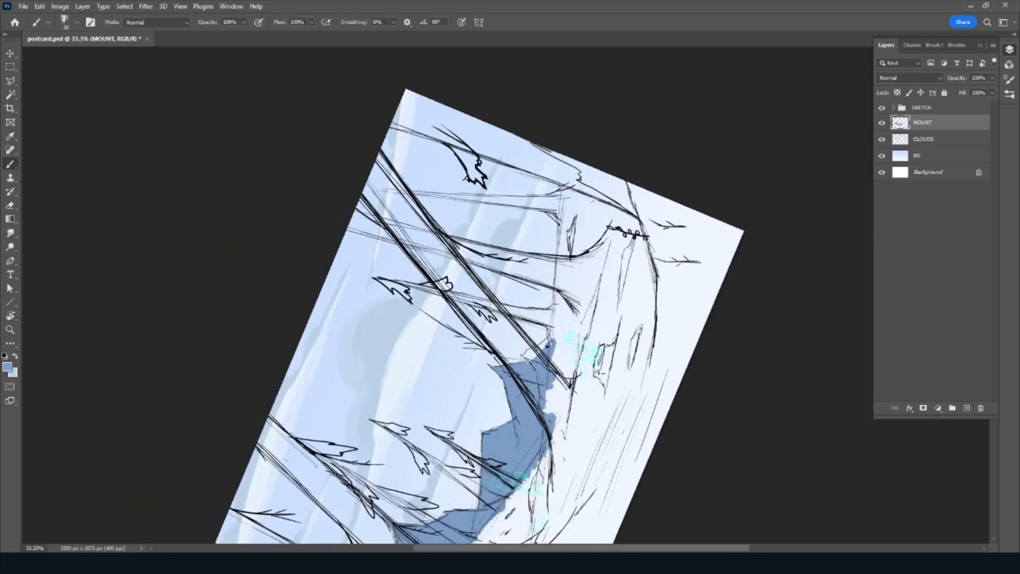
{"action": "left_click_drag", "start_coordinate": [547, 344], "coordinate": [551, 338]}
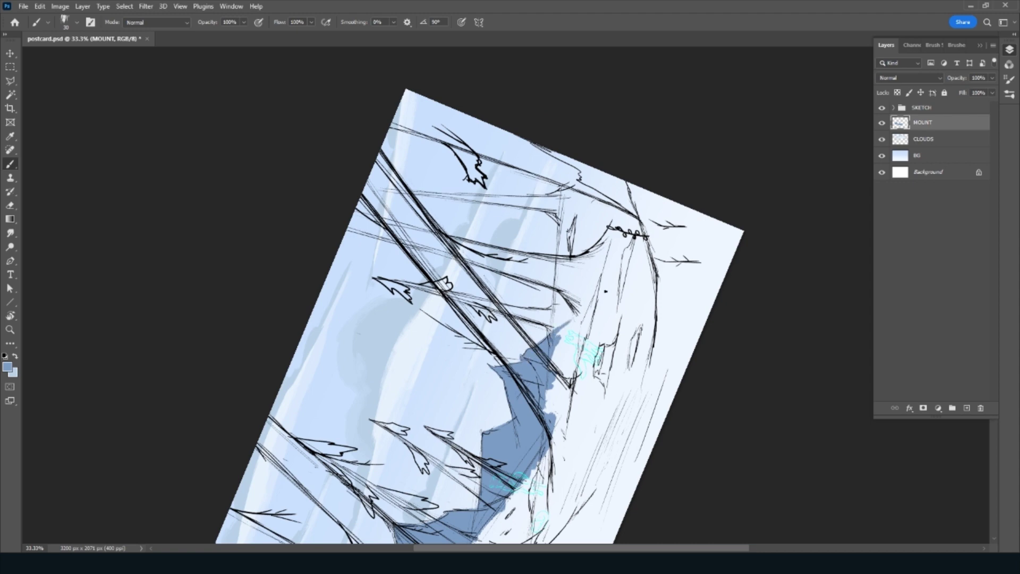
{"action": "key", "text": "Escape"}
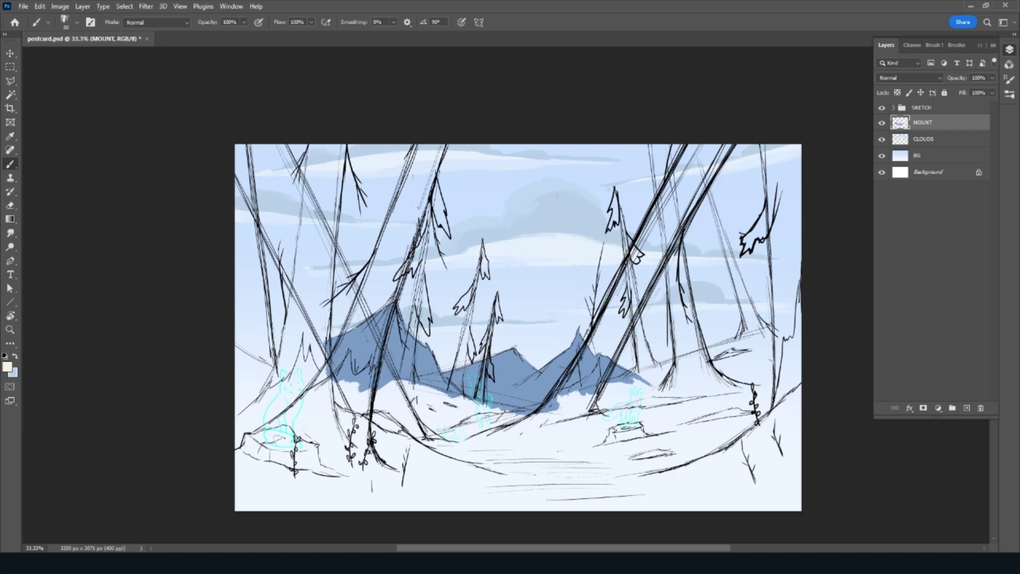
Swap colours and set a lighter mountain blue as the foreground colour in the Color Picker
{"action": "key", "text": "x"}
{"action": "left_click", "coordinate": [511, 399], "text": "alt"}
{"action": "left_click", "coordinate": [7, 366]}
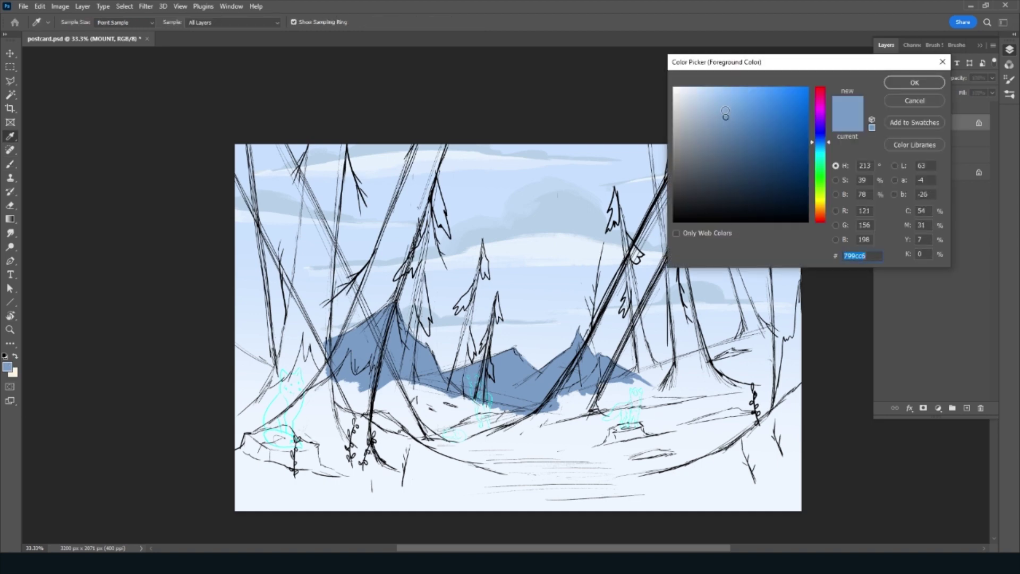
{"action": "left_click", "coordinate": [915, 86]}
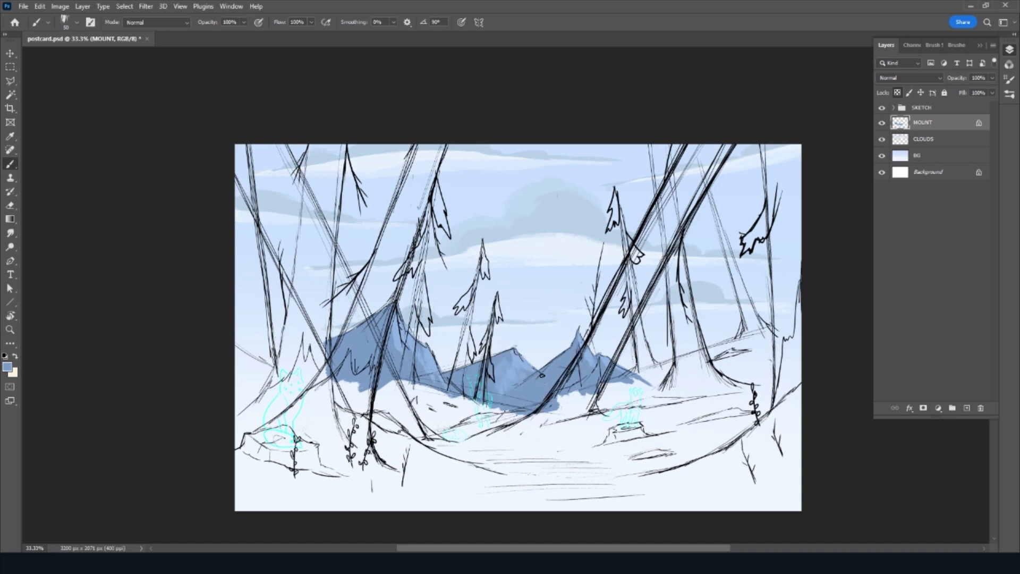
{"action": "left_click", "coordinate": [7, 367]}
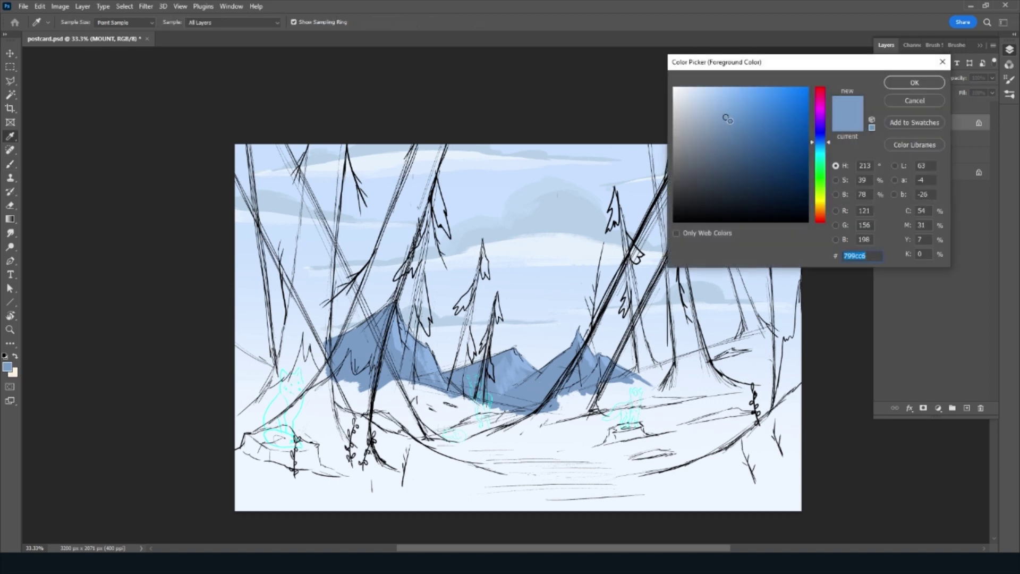
{"action": "left_click", "coordinate": [902, 84]}
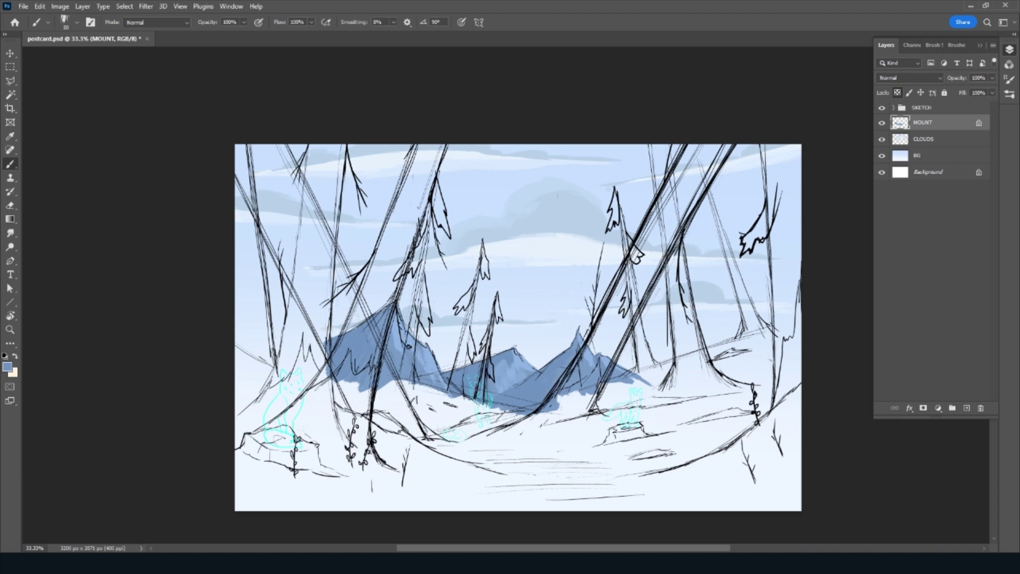
Hide the SKETCH group, toggle MOUNT's transparency lock, and paint a lighter stroke on the left peak
{"action": "left_click", "coordinate": [882, 107]}
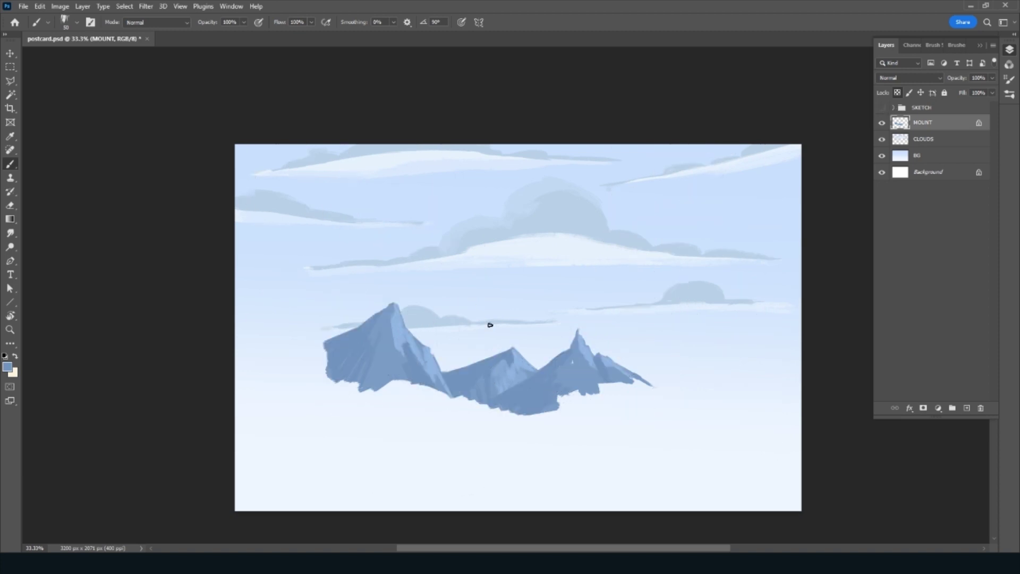
{"action": "key", "text": "slash"}
{"action": "key", "text": "slash"}
{"action": "left_click", "coordinate": [419, 340], "text": "alt"}
{"action": "left_click_drag", "start_coordinate": [439, 376], "coordinate": [430, 350]}
{"action": "left_click", "coordinate": [369, 361], "text": "alt"}
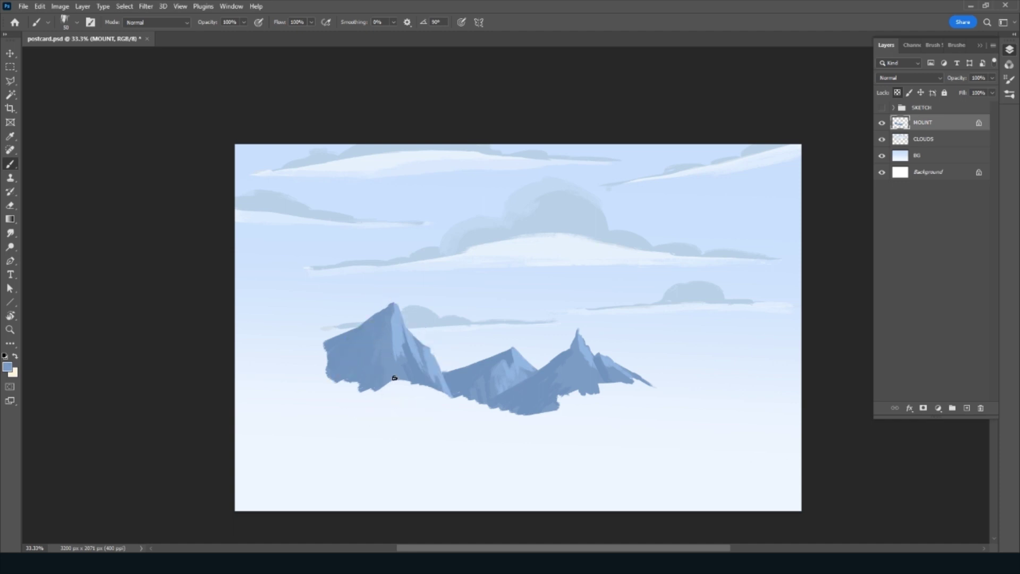
Sample lighter mountain blues and lighten the left peak's face
{"action": "left_click", "coordinate": [396, 357], "text": "alt"}
{"action": "mouse_move", "coordinate": [393, 322]}
{"action": "left_mouse_down"}
{"action": "mouse_move", "coordinate": [390, 350]}
{"action": "mouse_move", "coordinate": [391, 331]}
{"action": "left_mouse_up"}
{"action": "left_click", "coordinate": [387, 363], "text": "alt"}
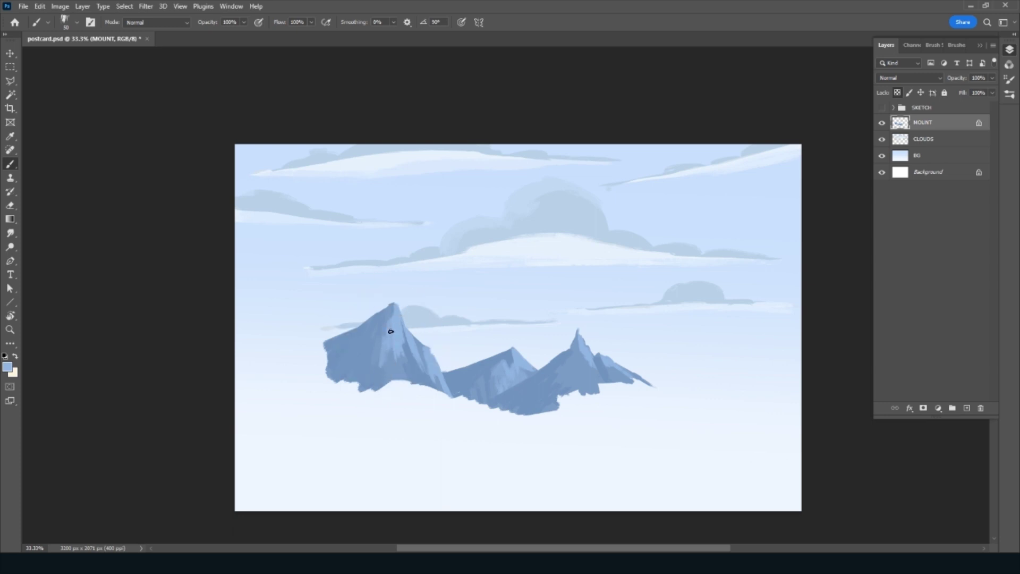
{"action": "left_click", "coordinate": [404, 359], "text": "alt"}
{"action": "left_click", "coordinate": [417, 337], "text": "alt"}
{"action": "left_click", "coordinate": [423, 343], "text": "alt"}
{"action": "left_click", "coordinate": [431, 366], "text": "alt"}
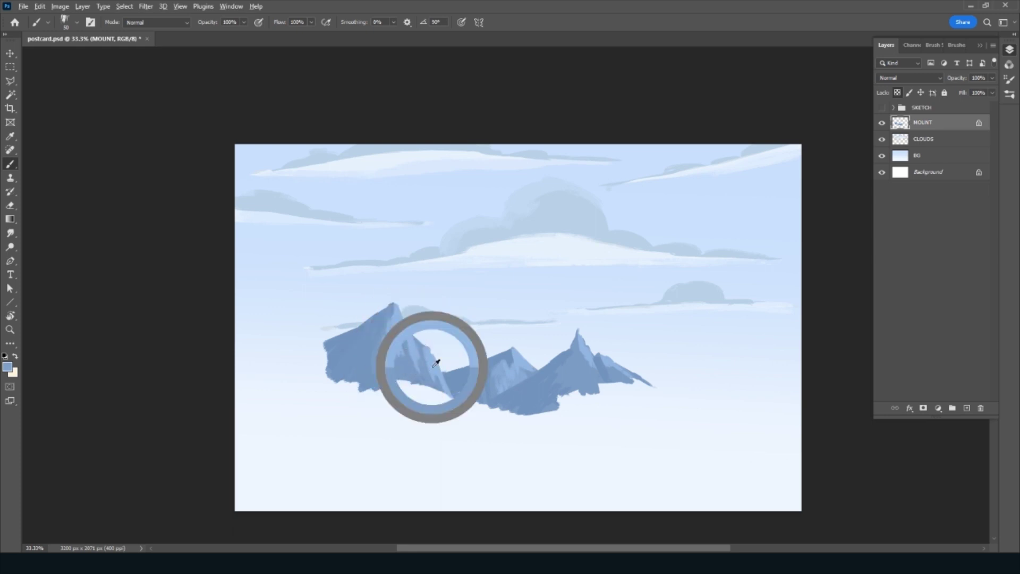
With a slightly smaller brush, paint sampled light blue into the right peak's lower edge
{"action": "left_click", "coordinate": [536, 396], "text": "alt"}
{"action": "left_click", "coordinate": [567, 393], "text": "alt"}
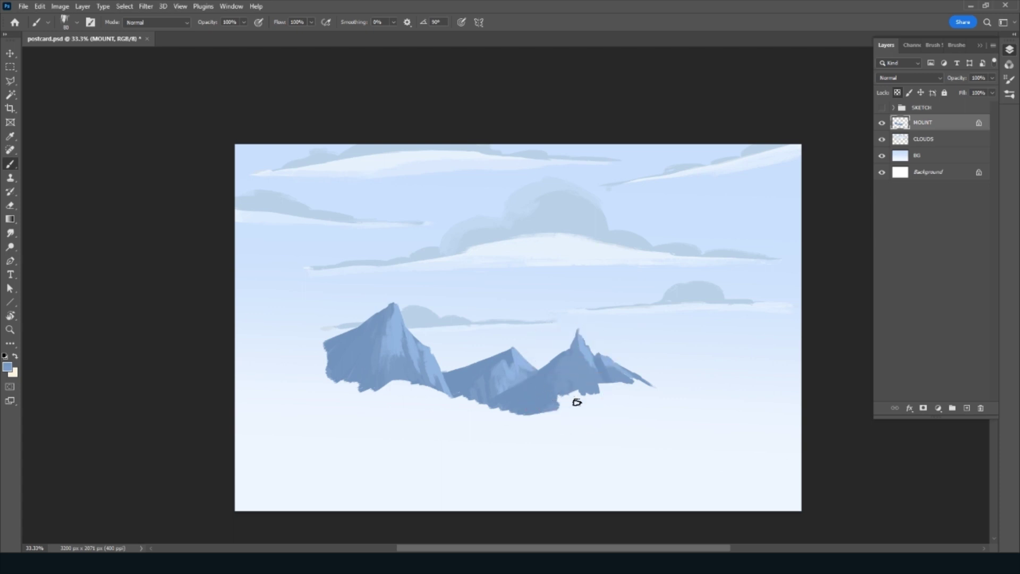
{"action": "left_click", "coordinate": [583, 354], "text": "alt"}
{"action": "key", "text": "bracketleft"}
{"action": "left_click", "coordinate": [605, 381], "text": "alt"}
{"action": "left_click", "coordinate": [608, 355], "text": "alt"}
{"action": "left_click_drag", "start_coordinate": [589, 374], "coordinate": [604, 388]}
Fill the right peak's lower edge with sampled darker blue, then save the postcard
{"action": "left_click", "coordinate": [592, 376], "text": "alt"}
{"action": "left_click", "coordinate": [587, 359], "text": "alt"}
{"action": "left_click_drag", "start_coordinate": [586, 383], "coordinate": [588, 391]}
{"action": "left_click", "coordinate": [590, 366], "text": "alt"}
{"action": "left_click", "coordinate": [581, 382], "text": "alt"}
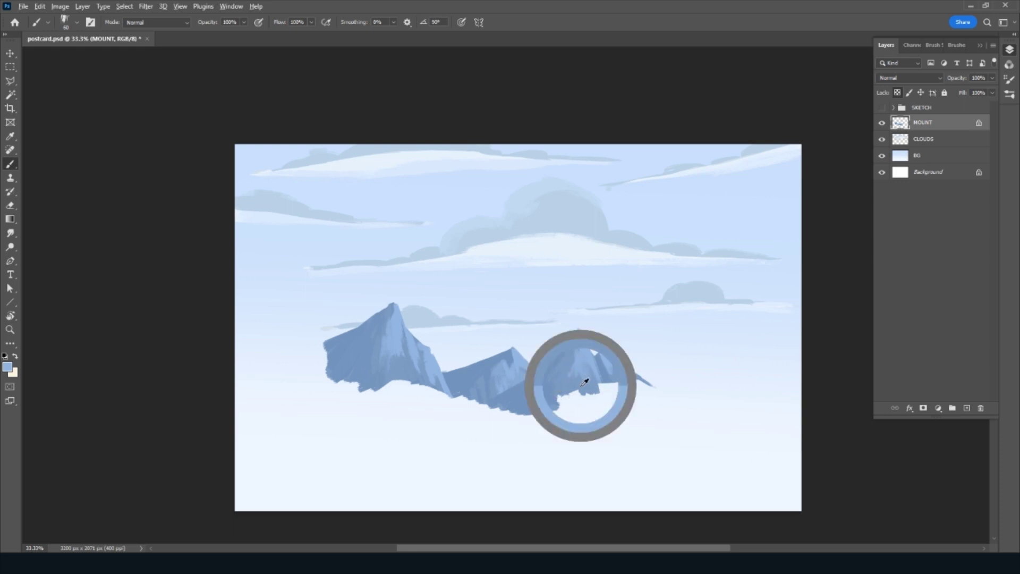
{"action": "left_click", "coordinate": [547, 396], "text": "alt"}
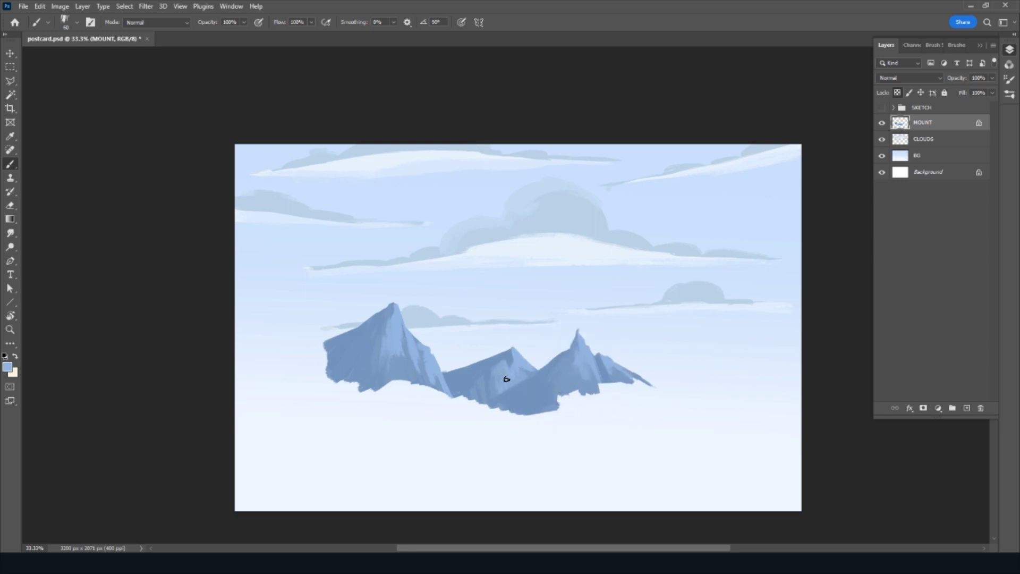
{"action": "key", "text": "ctrl+s"}
Add a layer named SNOW clipped to MOUNT, with cream as paint colour
{"action": "left_click", "coordinate": [967, 407]}
{"action": "double_click", "coordinate": [924, 123]}
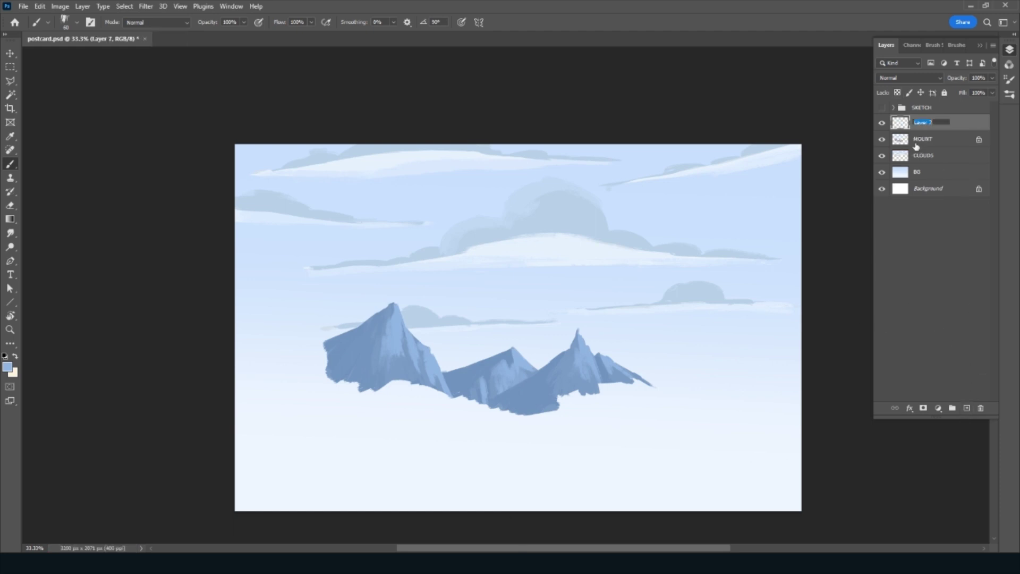
{"action": "type", "text": "SK"}
{"action": "key", "text": "Return"}
{"action": "left_click", "coordinate": [947, 131], "text": "alt"}
{"action": "key", "text": "x"}
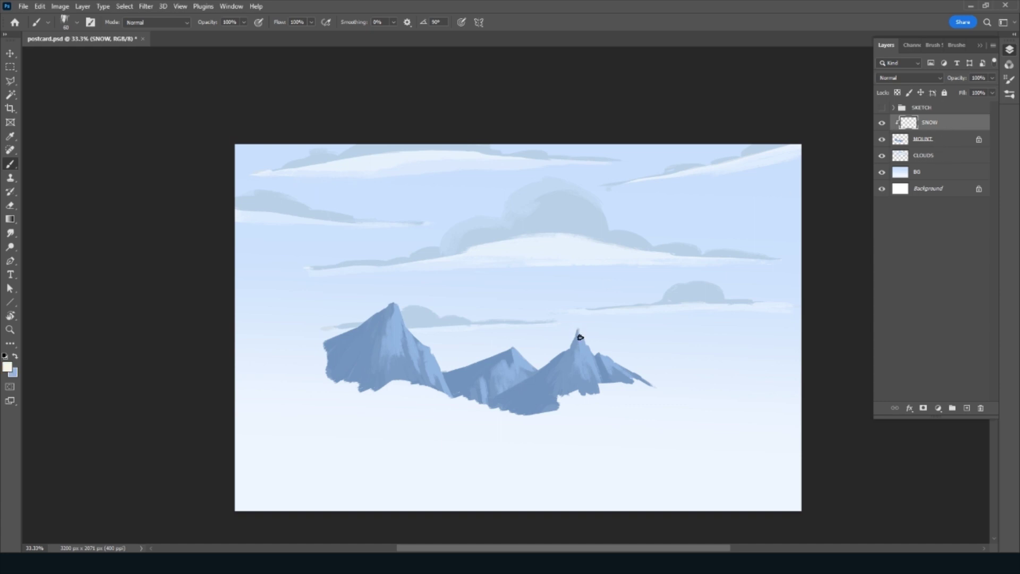
Paint cream snow across the right, middle and left mountain peaks
{"action": "mouse_move", "coordinate": [580, 340]}
{"action": "left_mouse_down"}
{"action": "mouse_move", "coordinate": [590, 372]}
{"action": "mouse_move", "coordinate": [577, 389]}
{"action": "left_mouse_up"}
{"action": "mouse_move", "coordinate": [603, 355]}
{"action": "left_mouse_down"}
{"action": "mouse_move", "coordinate": [610, 368]}
{"action": "mouse_move", "coordinate": [564, 361]}
{"action": "mouse_move", "coordinate": [542, 376]}
{"action": "left_mouse_up"}
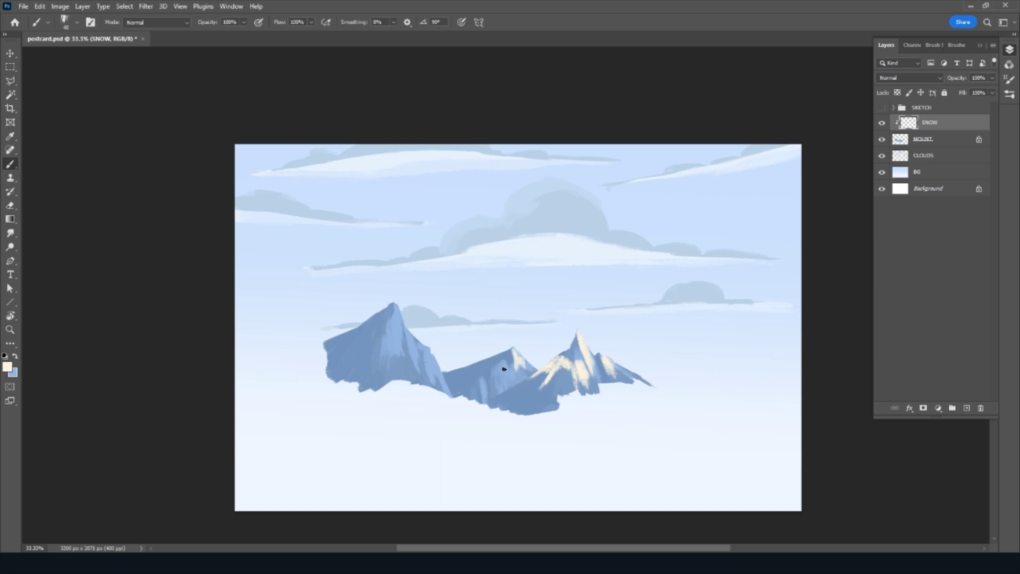
{"action": "left_click_drag", "start_coordinate": [506, 373], "coordinate": [511, 370]}
{"action": "mouse_move", "coordinate": [398, 311]}
{"action": "left_mouse_down"}
{"action": "mouse_move", "coordinate": [386, 339]}
{"action": "mouse_move", "coordinate": [396, 326]}
{"action": "mouse_move", "coordinate": [423, 384]}
{"action": "mouse_move", "coordinate": [400, 345]}
{"action": "mouse_move", "coordinate": [419, 370]}
{"action": "left_mouse_up"}
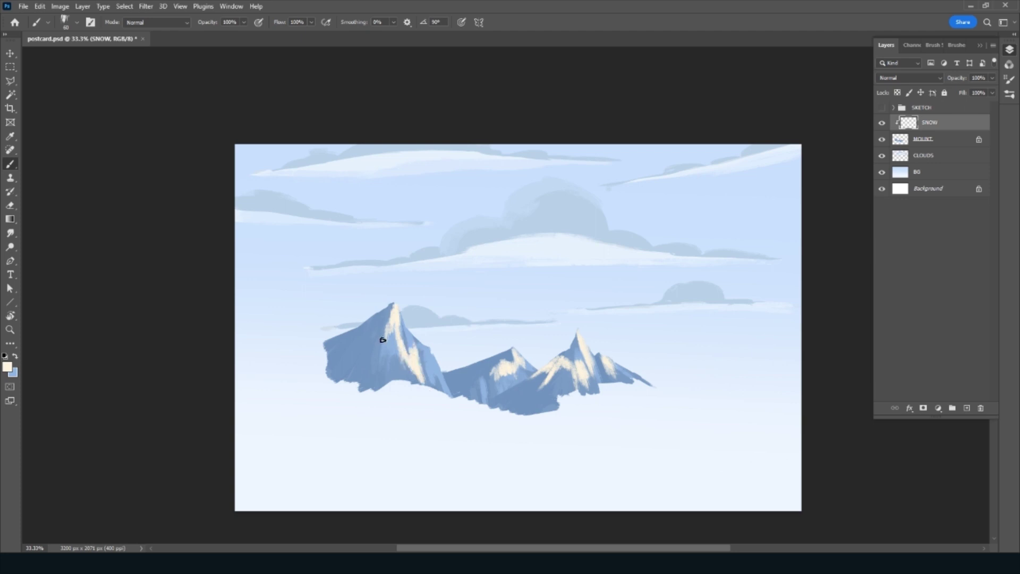
{"action": "mouse_move", "coordinate": [382, 339]}
{"action": "left_mouse_down"}
{"action": "mouse_move", "coordinate": [335, 343]}
{"action": "mouse_move", "coordinate": [365, 321]}
{"action": "mouse_move", "coordinate": [353, 340]}
{"action": "mouse_move", "coordinate": [363, 350]}
{"action": "mouse_move", "coordinate": [383, 342]}
{"action": "left_mouse_up"}
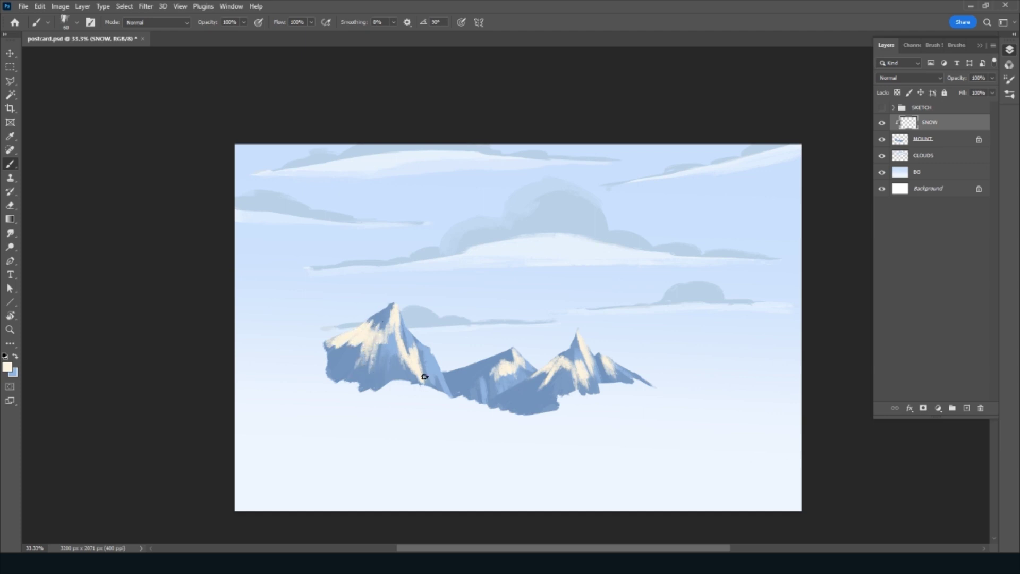
{"action": "left_click_drag", "start_coordinate": [424, 377], "coordinate": [439, 393]}
{"action": "mouse_move", "coordinate": [480, 366]}
{"action": "left_mouse_down"}
{"action": "mouse_move", "coordinate": [455, 372]}
{"action": "mouse_move", "coordinate": [490, 367]}
{"action": "mouse_move", "coordinate": [485, 393]}
{"action": "mouse_move", "coordinate": [456, 372]}
{"action": "left_mouse_up"}
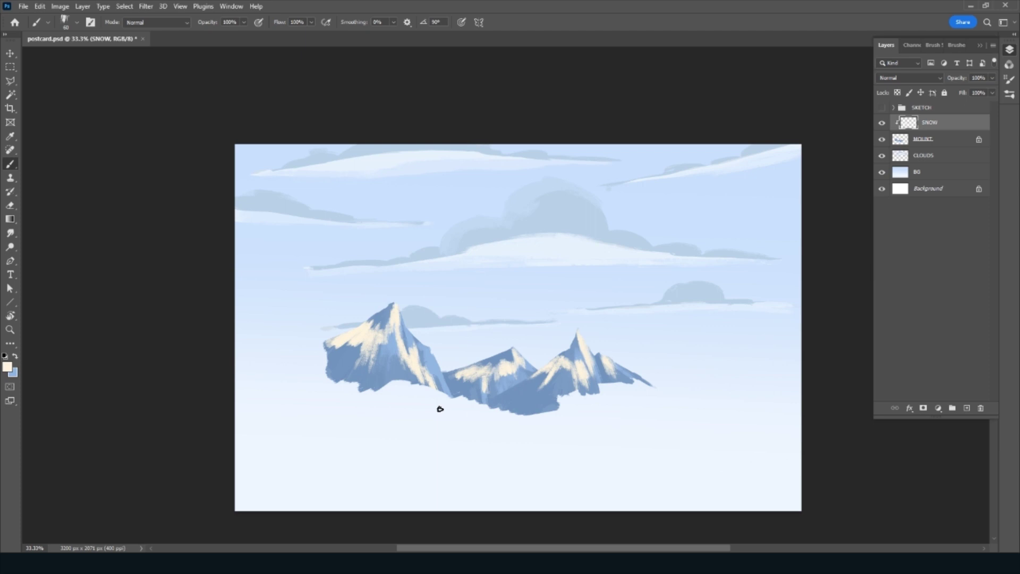
Lock SNOW's transparency and tone down the snow on all three mountains in grey-blue
{"action": "key", "text": "slash"}
{"action": "scroll", "coordinate": [440, 409], "scroll_direction": "up", "scroll_amount": 1}
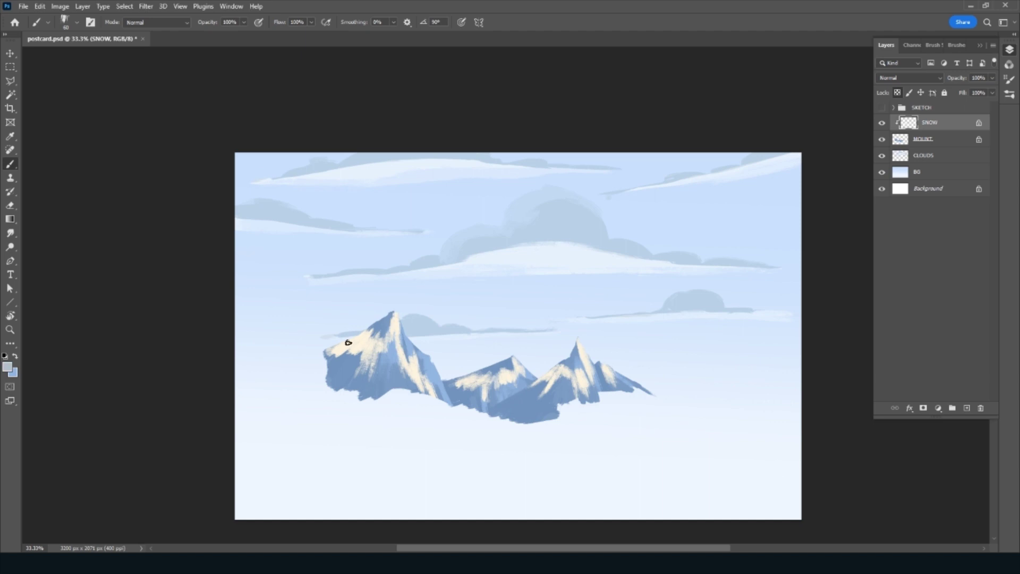
{"action": "mouse_move", "coordinate": [348, 343]}
{"action": "left_mouse_down"}
{"action": "mouse_move", "coordinate": [365, 334]}
{"action": "mouse_move", "coordinate": [378, 370]}
{"action": "left_mouse_up"}
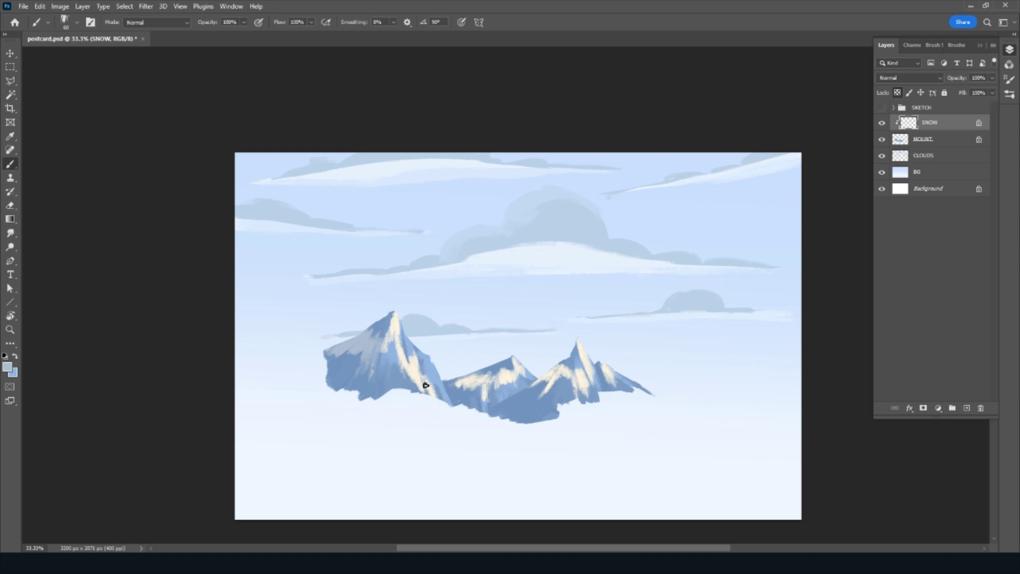
{"action": "mouse_move", "coordinate": [468, 374]}
{"action": "left_mouse_down"}
{"action": "mouse_move", "coordinate": [468, 390]}
{"action": "mouse_move", "coordinate": [489, 369]}
{"action": "mouse_move", "coordinate": [496, 393]}
{"action": "left_mouse_up"}
{"action": "mouse_move", "coordinate": [556, 366]}
{"action": "left_mouse_down"}
{"action": "mouse_move", "coordinate": [537, 392]}
{"action": "mouse_move", "coordinate": [564, 372]}
{"action": "mouse_move", "coordinate": [609, 376]}
{"action": "left_mouse_up"}
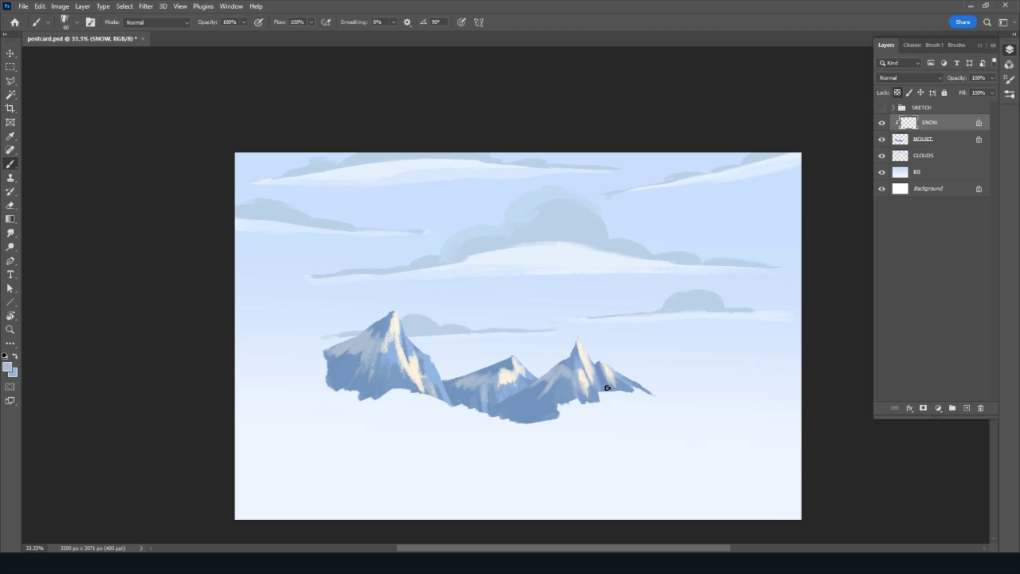
Add a new layer named GROUND and show the tree sketch
{"action": "left_click", "coordinate": [966, 407]}
{"action": "left_click", "coordinate": [882, 107]}
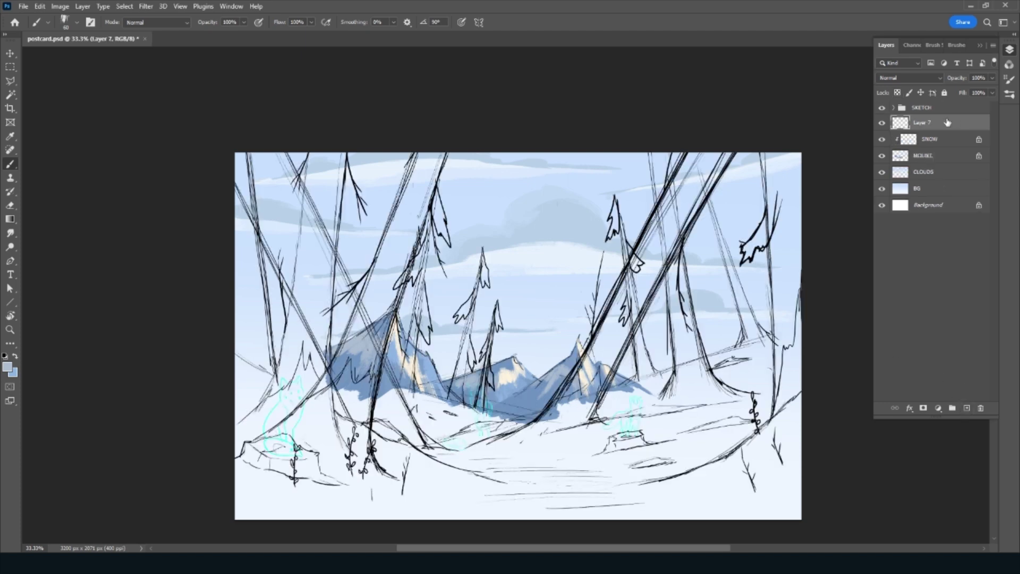
{"action": "double_click", "coordinate": [922, 122]}
{"action": "type", "text": "GROUN"}
{"action": "type", "text": "D"}
{"action": "key", "text": "Return"}
On a tilted canvas view, paint the first ground strokes over the snow shadow
{"action": "key", "text": "x"}
{"action": "key", "text": "x"}
{"action": "key", "text": "r"}
{"action": "left_click_drag", "start_coordinate": [461, 478], "coordinate": [574, 402]}
{"action": "key", "text": "b"}
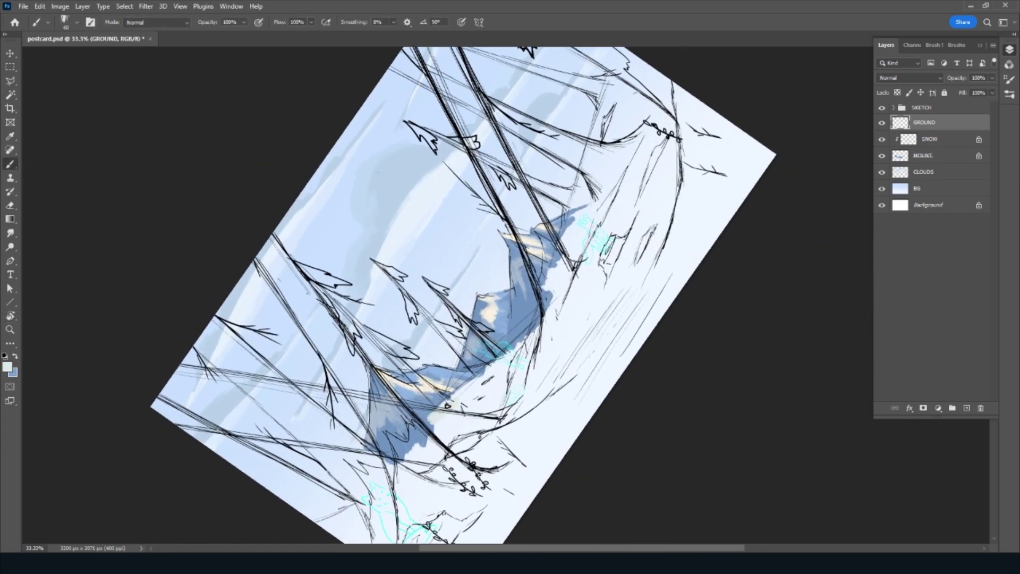
{"action": "mouse_move", "coordinate": [446, 405]}
{"action": "left_mouse_down"}
{"action": "mouse_move", "coordinate": [425, 430]}
{"action": "mouse_move", "coordinate": [444, 413]}
{"action": "mouse_move", "coordinate": [423, 440]}
{"action": "mouse_move", "coordinate": [440, 437]}
{"action": "mouse_move", "coordinate": [428, 461]}
{"action": "left_mouse_up"}
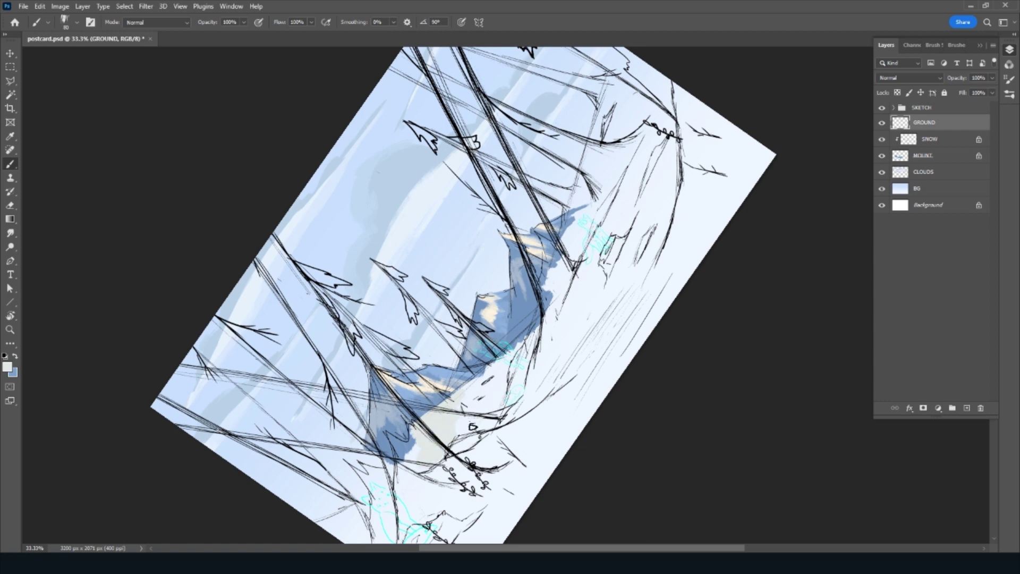
{"action": "mouse_move", "coordinate": [478, 409]}
{"action": "left_mouse_down"}
{"action": "mouse_move", "coordinate": [466, 421]}
{"action": "mouse_move", "coordinate": [523, 380]}
{"action": "mouse_move", "coordinate": [531, 345]}
{"action": "mouse_move", "coordinate": [487, 378]}
{"action": "left_mouse_up"}
{"action": "mouse_move", "coordinate": [556, 316]}
{"action": "left_mouse_down"}
{"action": "mouse_move", "coordinate": [495, 362]}
{"action": "mouse_move", "coordinate": [544, 312]}
{"action": "mouse_move", "coordinate": [524, 324]}
{"action": "mouse_move", "coordinate": [411, 429]}
{"action": "left_mouse_up"}
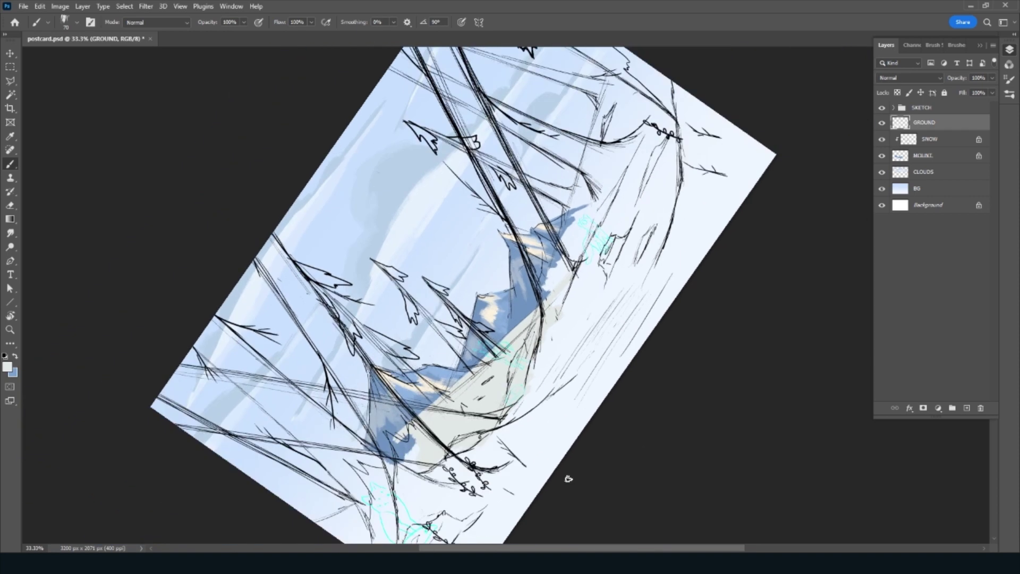
With the view level again, brush grey ground shading across the snow and up the right edge
{"action": "key", "text": "e"}
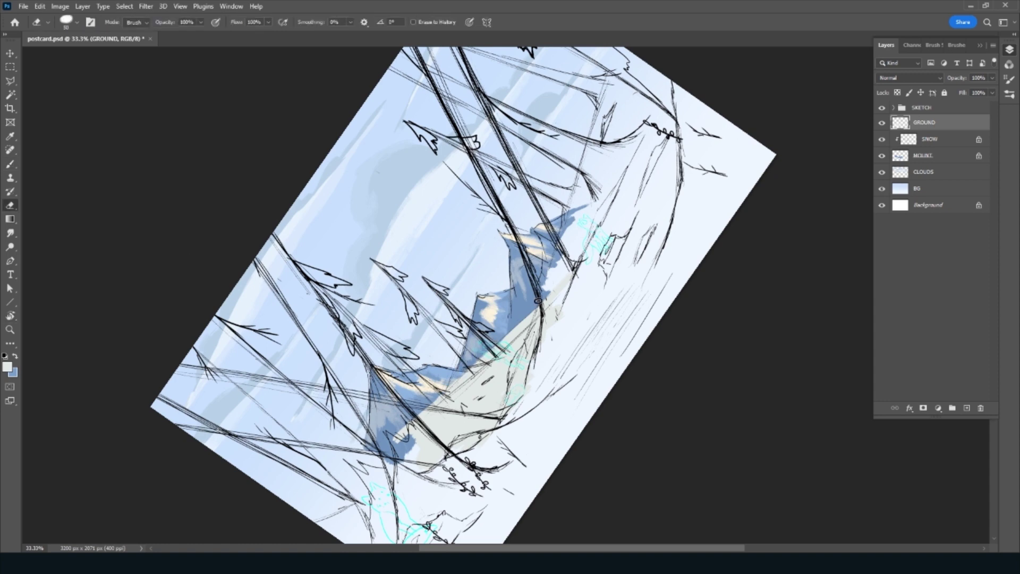
{"action": "key", "text": "b"}
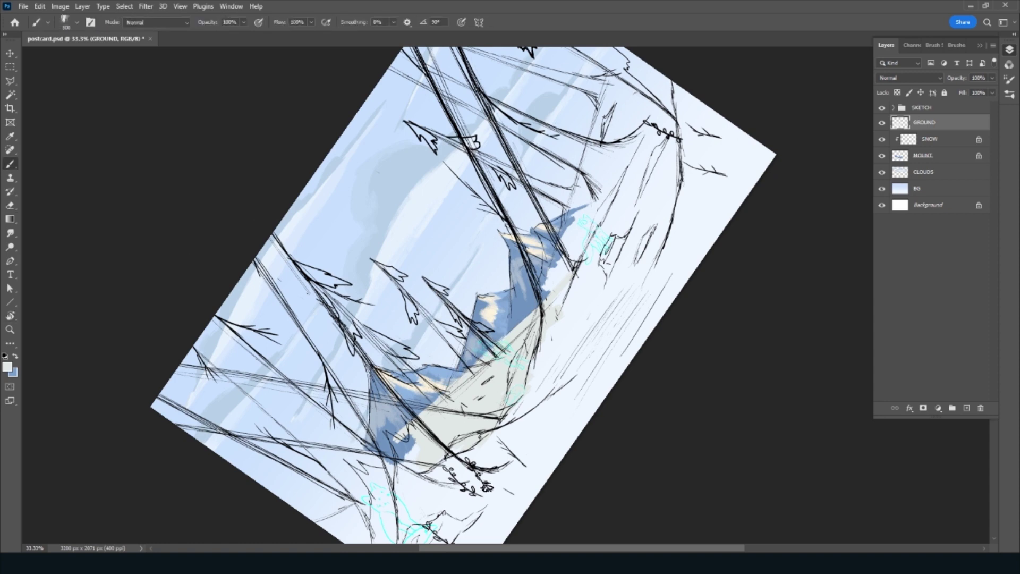
{"action": "key", "text": "Escape"}
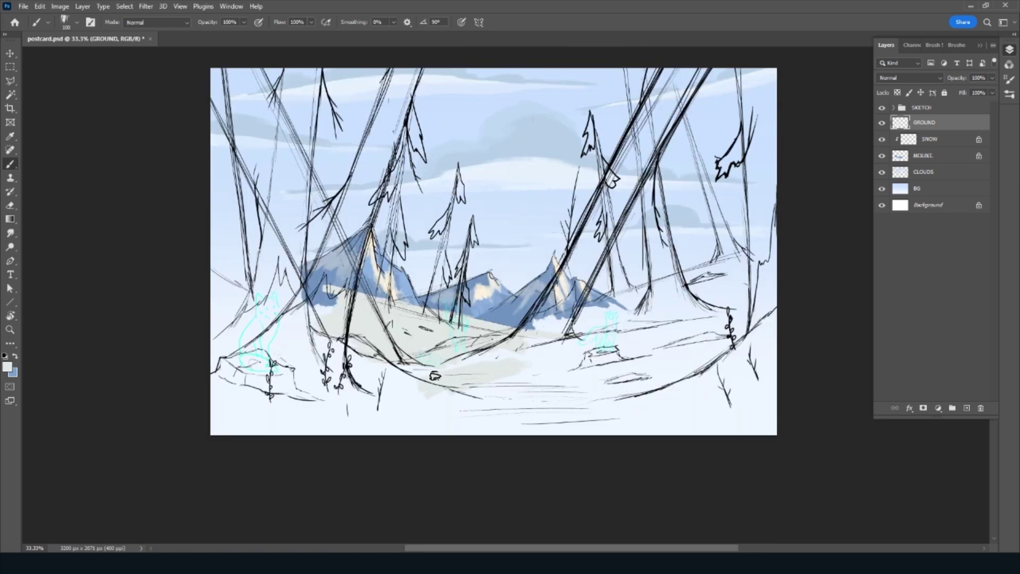
{"action": "left_click_drag", "start_coordinate": [562, 340], "coordinate": [537, 355]}
{"action": "key", "text": "bracketright"}
{"action": "key", "text": "bracketright"}
{"action": "key", "text": "bracketright"}
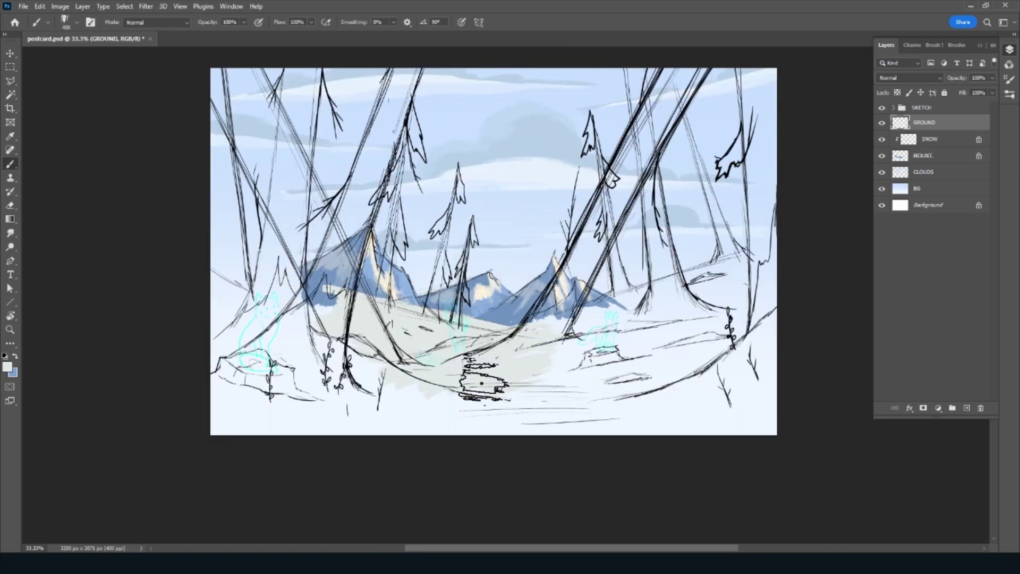
{"action": "key", "text": "bracketleft"}
{"action": "key", "text": "bracketleft"}
{"action": "key", "text": "bracketleft"}
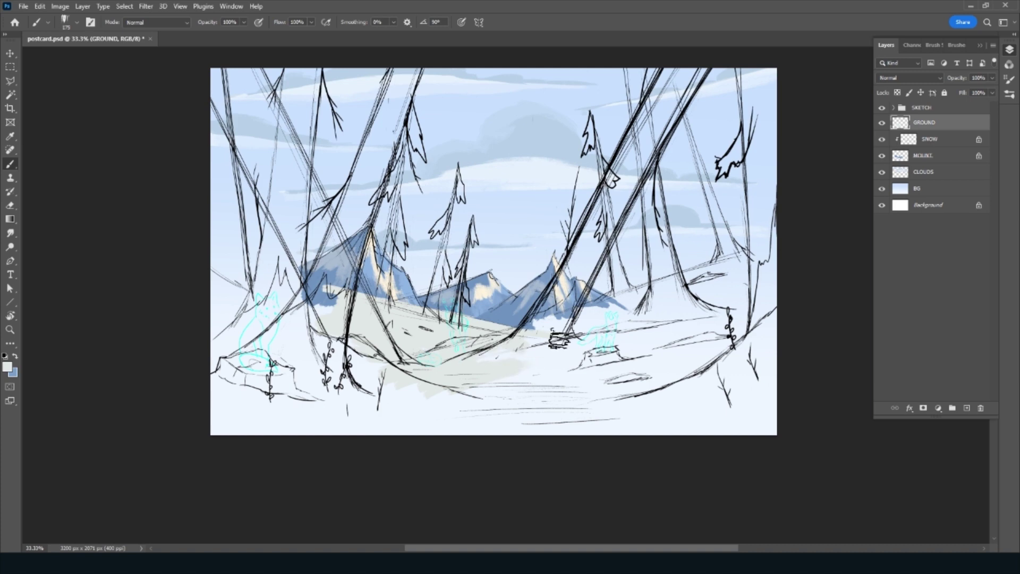
{"action": "mouse_move", "coordinate": [558, 340]}
{"action": "left_mouse_down"}
{"action": "mouse_move", "coordinate": [526, 346]}
{"action": "mouse_move", "coordinate": [722, 319]}
{"action": "mouse_move", "coordinate": [529, 386]}
{"action": "mouse_move", "coordinate": [734, 346]}
{"action": "mouse_move", "coordinate": [648, 393]}
{"action": "mouse_move", "coordinate": [770, 372]}
{"action": "mouse_move", "coordinate": [695, 416]}
{"action": "mouse_move", "coordinate": [777, 430]}
{"action": "left_mouse_up"}
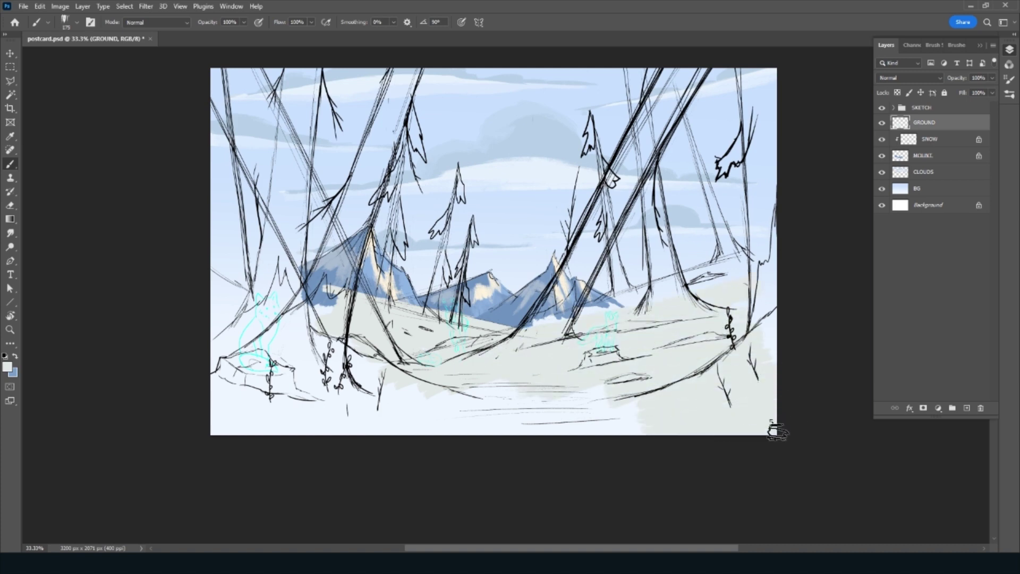
{"action": "left_click_drag", "start_coordinate": [764, 357], "coordinate": [774, 291]}
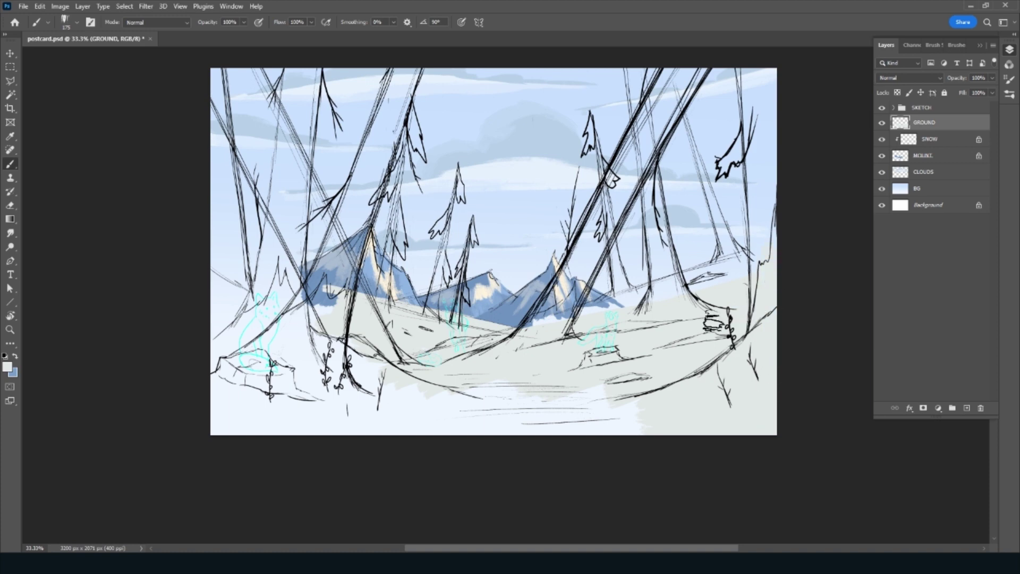
Raise the ground around the mountains' base and cover the lower and upper areas with grey snow
{"action": "key", "text": "bracketleft"}
{"action": "key", "text": "bracketleft"}
{"action": "key", "text": "bracketleft"}
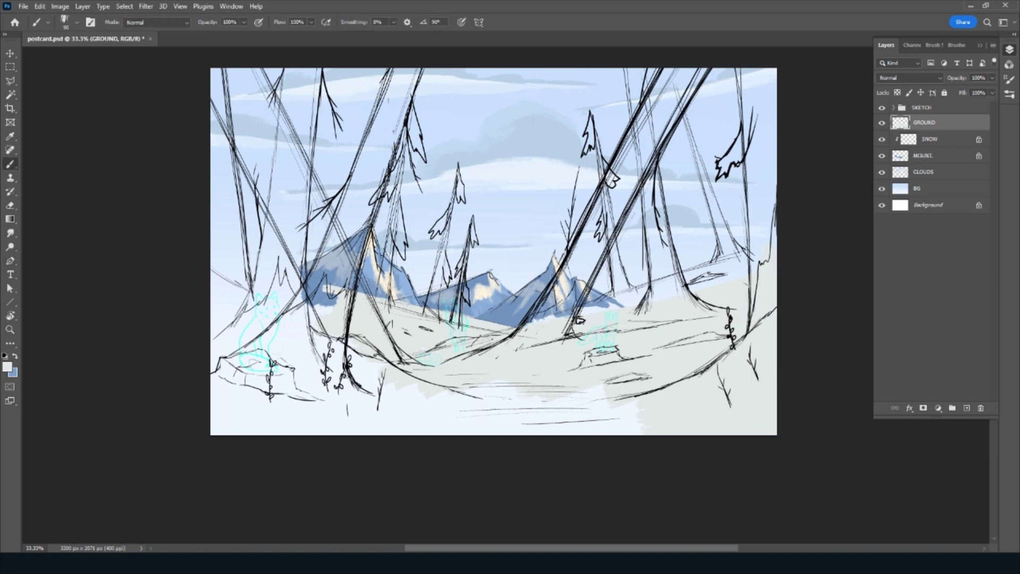
{"action": "left_click_drag", "start_coordinate": [578, 320], "coordinate": [513, 335]}
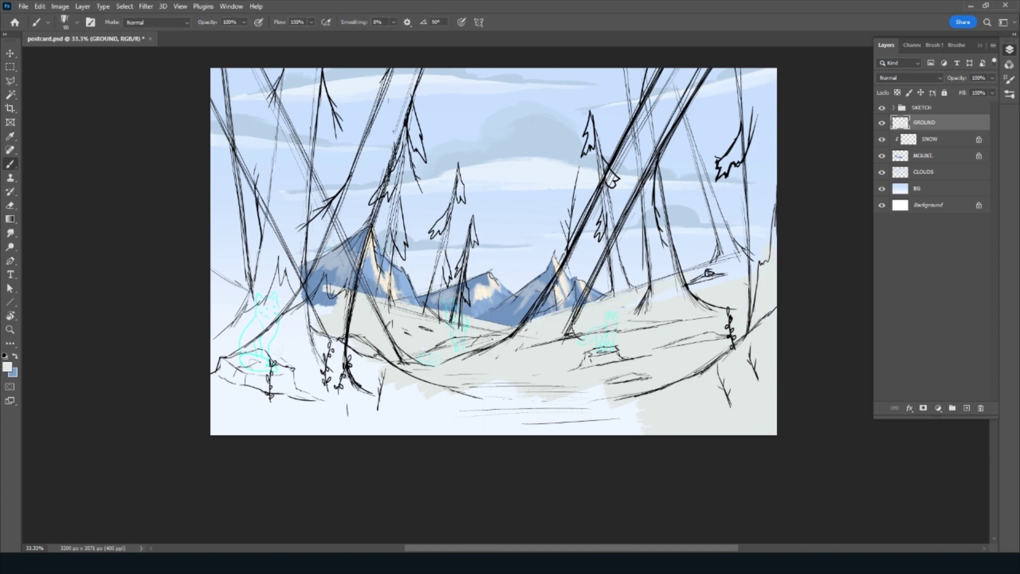
{"action": "mouse_move", "coordinate": [709, 273]}
{"action": "left_mouse_down"}
{"action": "mouse_move", "coordinate": [664, 300]}
{"action": "mouse_move", "coordinate": [765, 260]}
{"action": "mouse_move", "coordinate": [733, 274]}
{"action": "left_mouse_up"}
{"action": "key", "text": "r"}
{"action": "mouse_move", "coordinate": [426, 453]}
{"action": "left_mouse_down"}
{"action": "mouse_move", "coordinate": [421, 465]}
{"action": "mouse_move", "coordinate": [555, 391]}
{"action": "mouse_move", "coordinate": [542, 370]}
{"action": "left_mouse_up"}
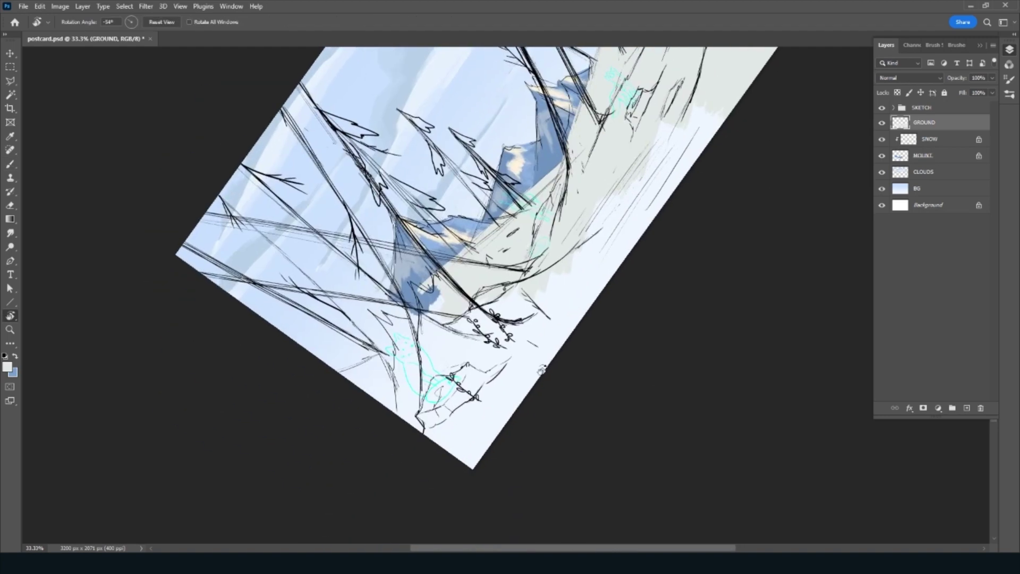
{"action": "key", "text": "b"}
{"action": "key", "text": "bracketright"}
{"action": "mouse_move", "coordinate": [481, 456]}
{"action": "left_mouse_down"}
{"action": "mouse_move", "coordinate": [524, 410]}
{"action": "mouse_move", "coordinate": [394, 489]}
{"action": "mouse_move", "coordinate": [592, 296]}
{"action": "mouse_move", "coordinate": [508, 345]}
{"action": "left_mouse_up"}
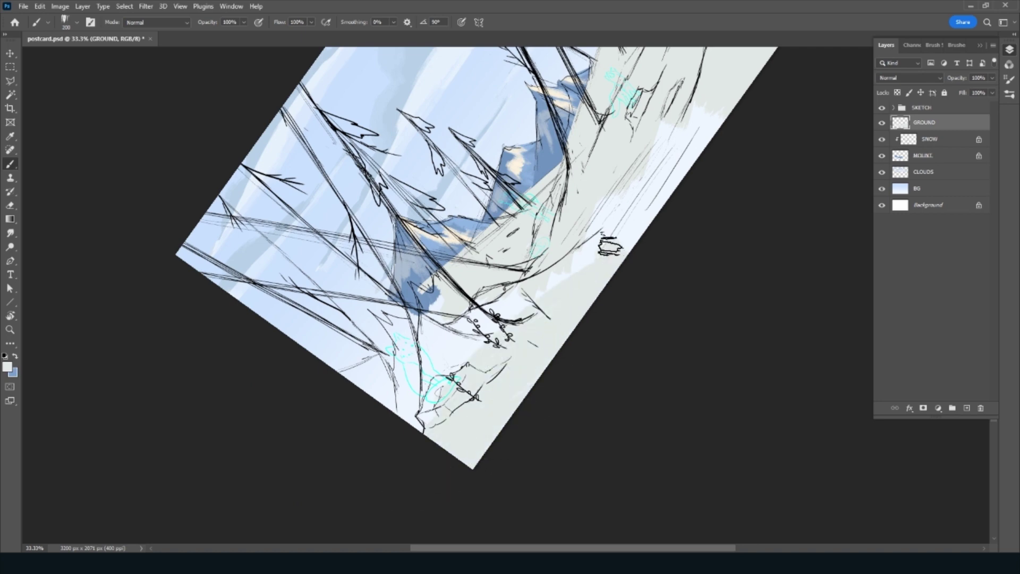
{"action": "mouse_move", "coordinate": [717, 114]}
{"action": "left_mouse_down"}
{"action": "mouse_move", "coordinate": [559, 308]}
{"action": "mouse_move", "coordinate": [595, 231]}
{"action": "left_mouse_up"}
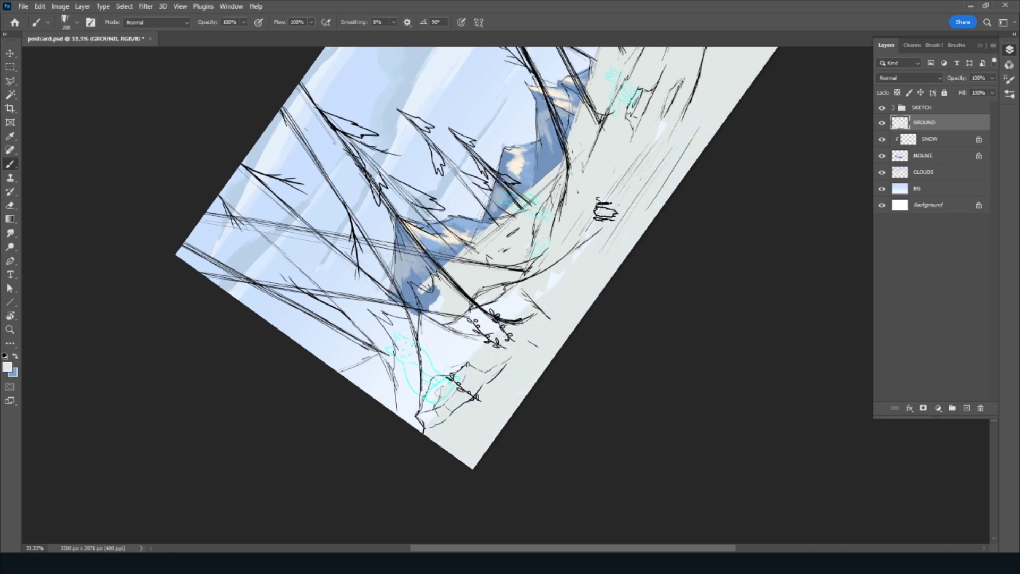
{"action": "mouse_move", "coordinate": [458, 357]}
{"action": "left_mouse_down"}
{"action": "mouse_move", "coordinate": [420, 428]}
{"action": "mouse_move", "coordinate": [469, 352]}
{"action": "mouse_move", "coordinate": [422, 348]}
{"action": "mouse_move", "coordinate": [333, 394]}
{"action": "left_mouse_up"}
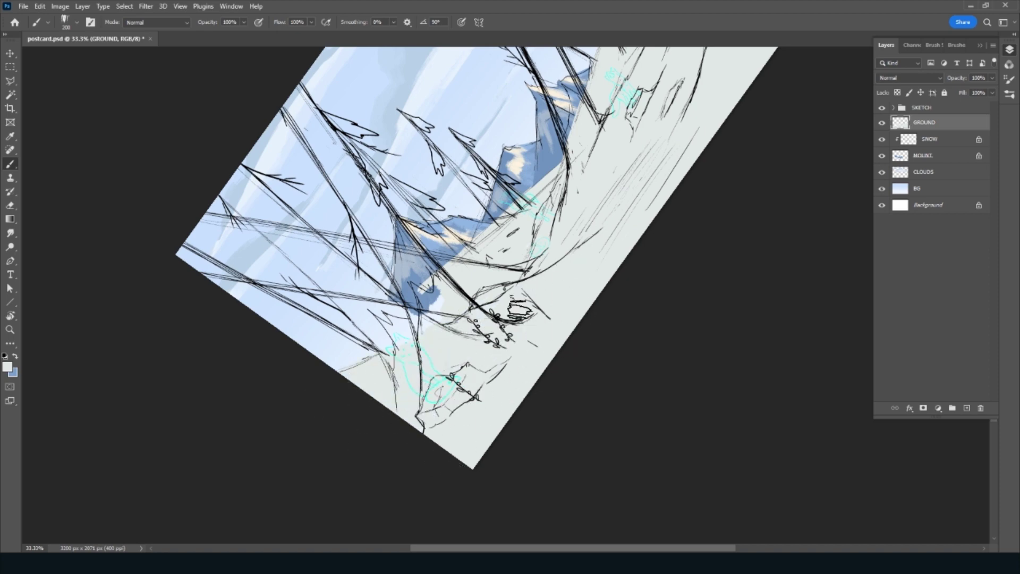
Level and fit the canvas, then scrub blue shadow across the lower-middle snow
{"action": "key", "text": "Escape"}
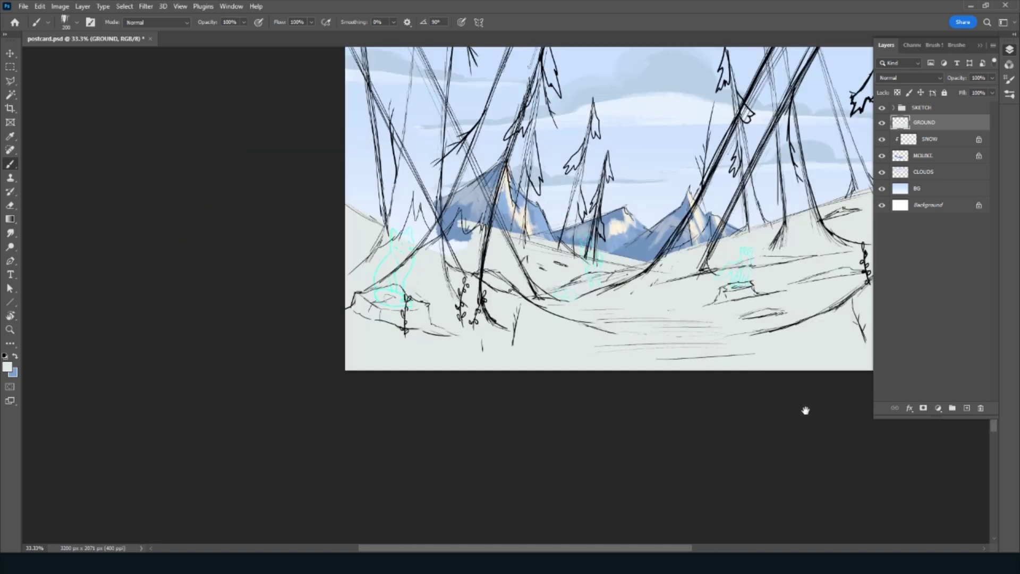
{"action": "left_click_drag", "start_coordinate": [804, 413], "coordinate": [619, 489]}
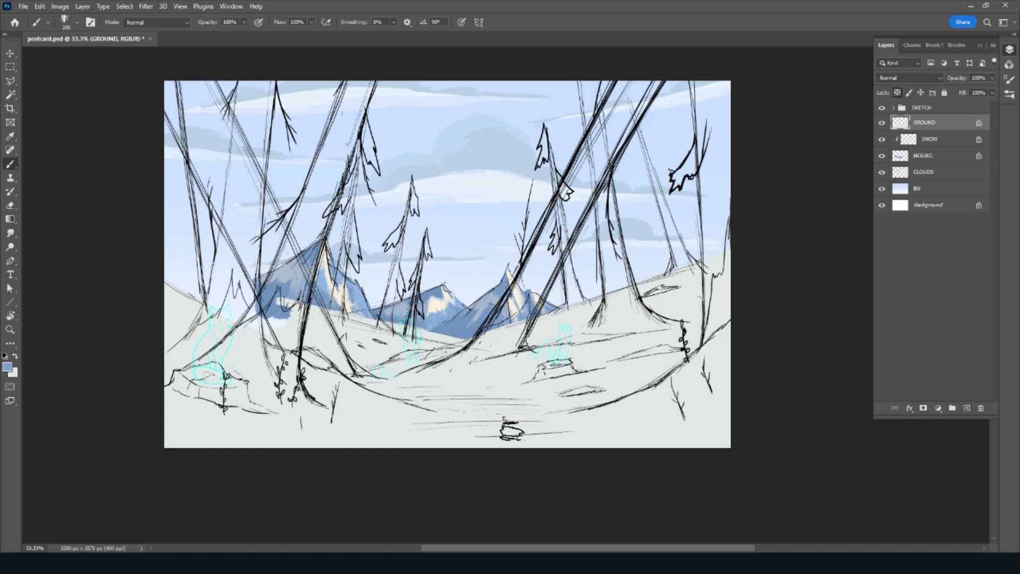
{"action": "mouse_move", "coordinate": [391, 394]}
{"action": "left_mouse_down"}
{"action": "mouse_move", "coordinate": [451, 372]}
{"action": "mouse_move", "coordinate": [340, 393]}
{"action": "mouse_move", "coordinate": [483, 396]}
{"action": "left_mouse_up"}
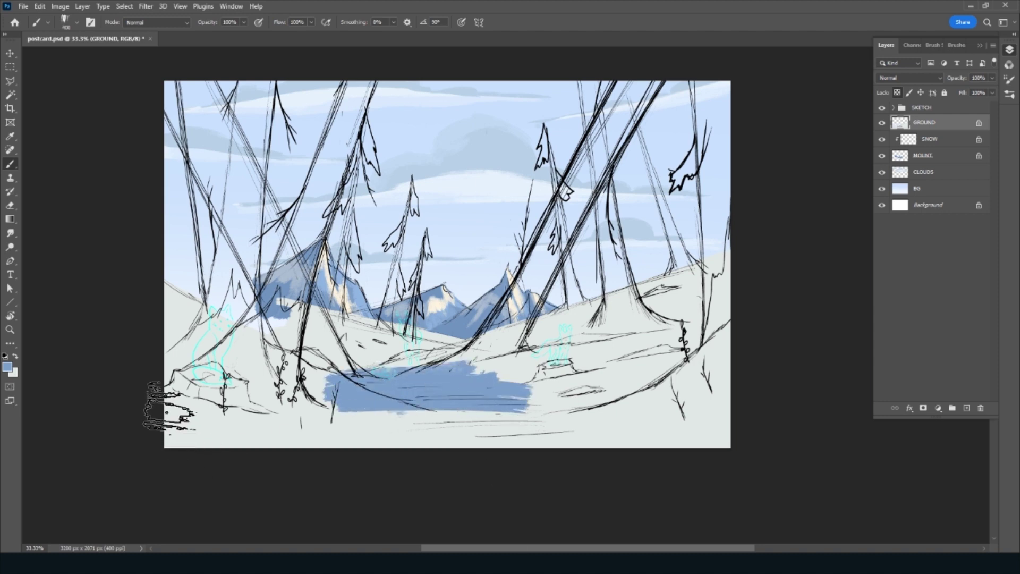
Paint blue shadow over the foreground snow, covering the light band along the slope
{"action": "mouse_move", "coordinate": [176, 425]}
{"action": "left_mouse_down"}
{"action": "mouse_move", "coordinate": [186, 382]}
{"action": "mouse_move", "coordinate": [215, 343]}
{"action": "mouse_move", "coordinate": [205, 342]}
{"action": "mouse_move", "coordinate": [216, 433]}
{"action": "mouse_move", "coordinate": [297, 403]}
{"action": "mouse_move", "coordinate": [378, 426]}
{"action": "mouse_move", "coordinate": [318, 457]}
{"action": "mouse_move", "coordinate": [569, 410]}
{"action": "mouse_move", "coordinate": [664, 433]}
{"action": "mouse_move", "coordinate": [579, 415]}
{"action": "mouse_move", "coordinate": [661, 341]}
{"action": "mouse_move", "coordinate": [676, 341]}
{"action": "left_mouse_up"}
{"action": "key", "text": "bracketleft"}
{"action": "key", "text": "bracketright"}
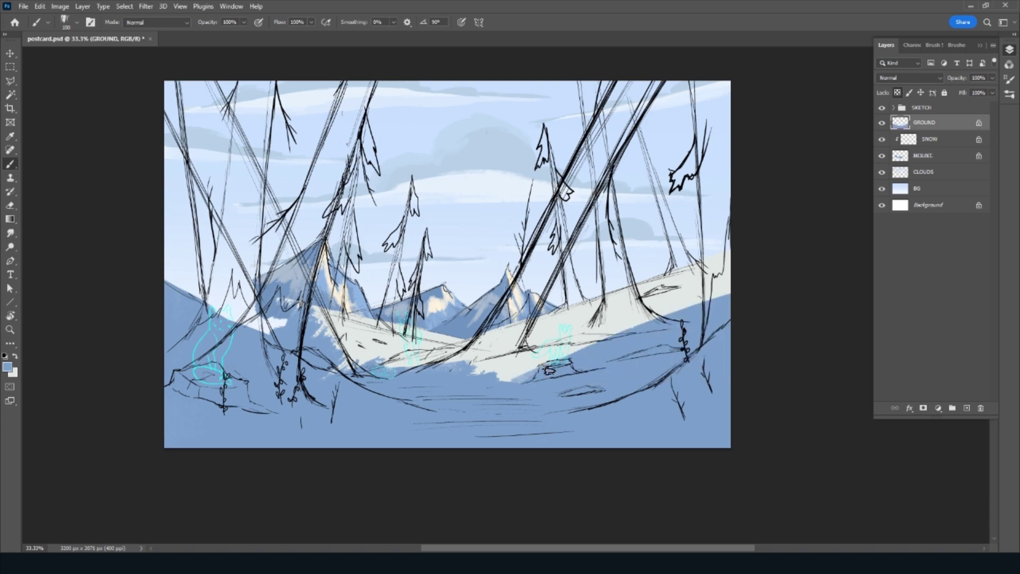
{"action": "mouse_move", "coordinate": [599, 342]}
{"action": "left_mouse_down"}
{"action": "mouse_move", "coordinate": [558, 353]}
{"action": "mouse_move", "coordinate": [550, 367]}
{"action": "left_mouse_up"}
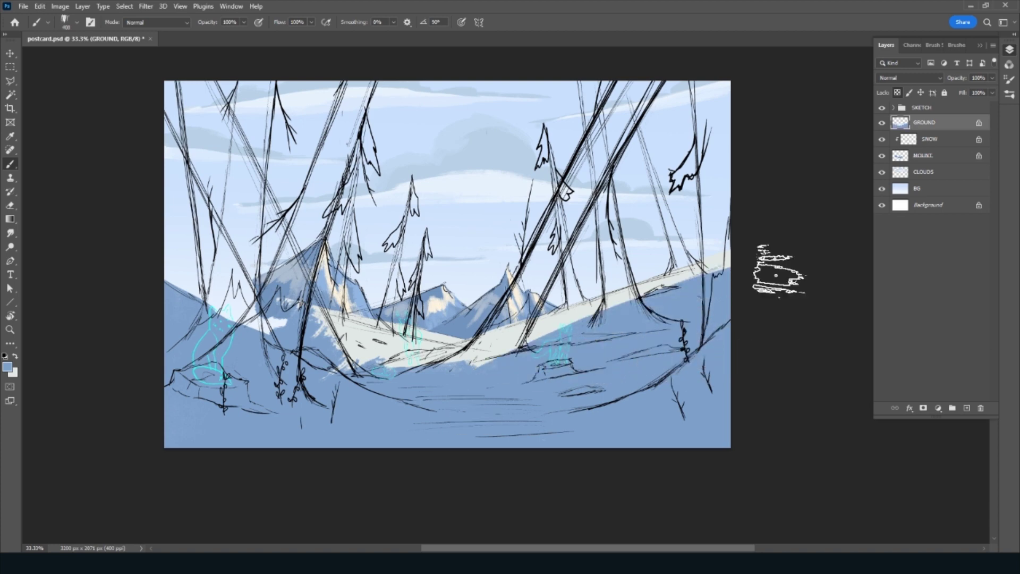
{"action": "key", "text": "bracketleft"}
{"action": "key", "text": "bracketleft"}
{"action": "key", "text": "bracketleft"}
{"action": "mouse_move", "coordinate": [742, 260]}
{"action": "left_mouse_down"}
{"action": "mouse_move", "coordinate": [627, 311]}
{"action": "mouse_move", "coordinate": [376, 379]}
{"action": "mouse_move", "coordinate": [310, 345]}
{"action": "left_mouse_up"}
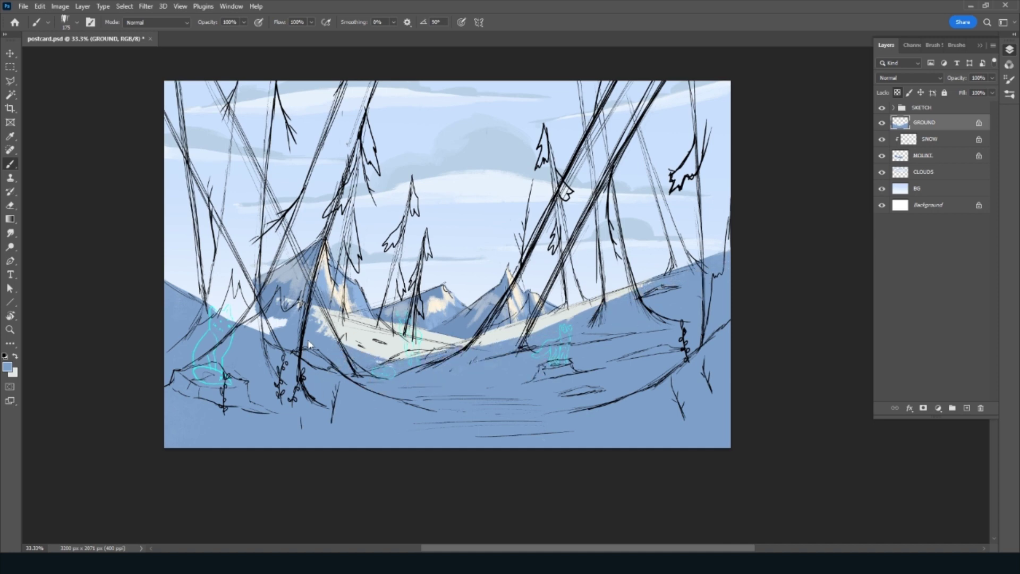
{"action": "left_click_drag", "start_coordinate": [430, 374], "coordinate": [294, 342]}
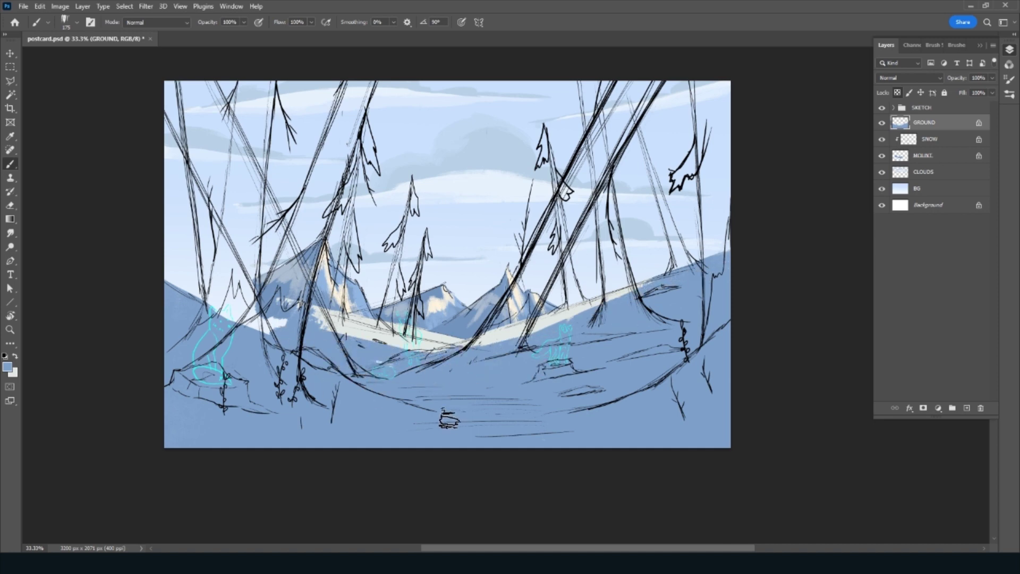
Lock GROUND's transparency and brighten the snowy ridge edge with white
{"action": "key", "text": "r"}
{"action": "mouse_move", "coordinate": [508, 449]}
{"action": "left_mouse_down"}
{"action": "mouse_move", "coordinate": [418, 496]}
{"action": "mouse_move", "coordinate": [531, 489]}
{"action": "mouse_move", "coordinate": [571, 388]}
{"action": "mouse_move", "coordinate": [510, 330]}
{"action": "mouse_move", "coordinate": [509, 344]}
{"action": "left_mouse_up"}
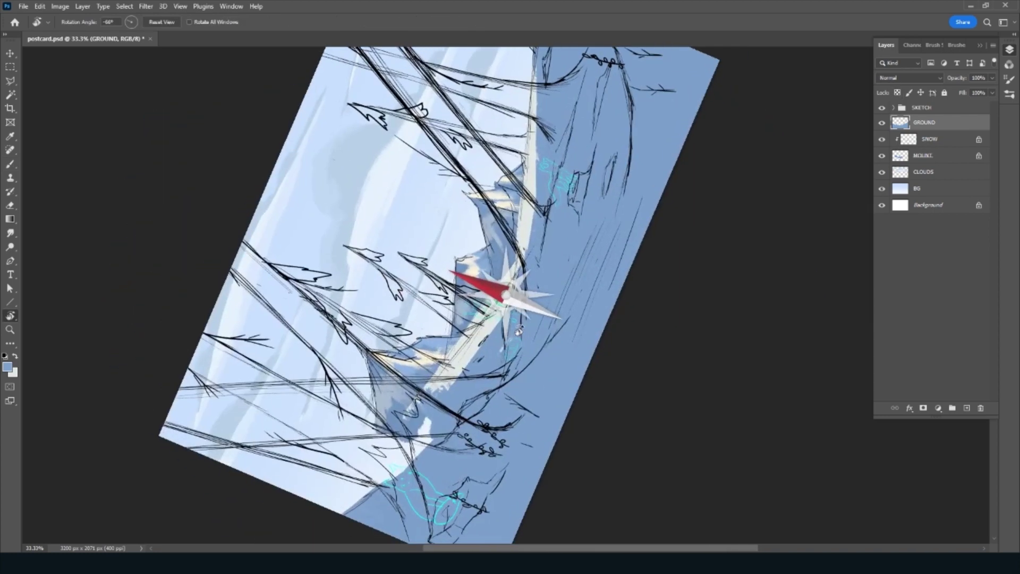
{"action": "key", "text": "b"}
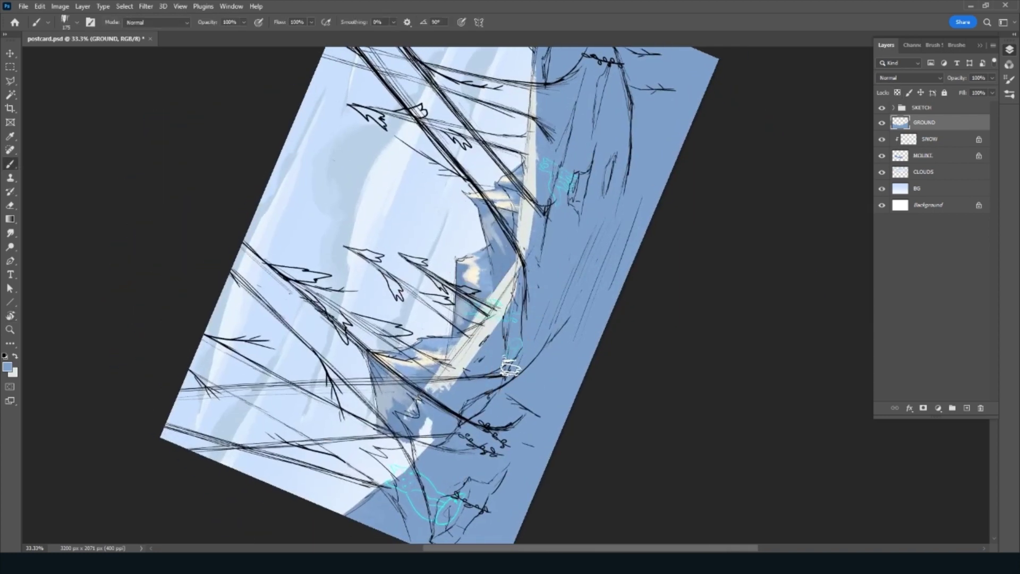
{"action": "key", "text": "/"}
{"action": "key", "text": "x"}
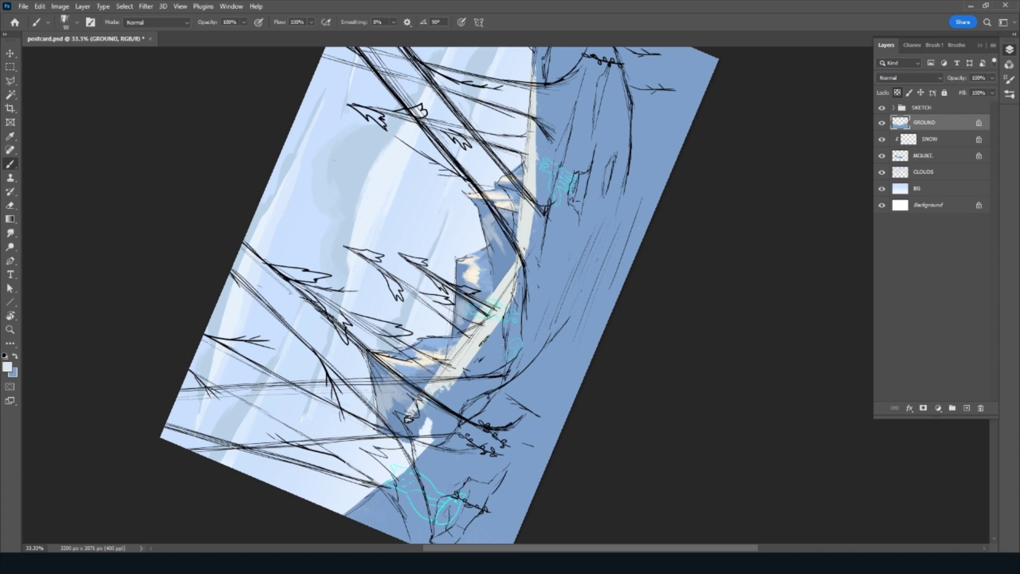
{"action": "mouse_move", "coordinate": [440, 391]}
{"action": "left_mouse_down"}
{"action": "mouse_move", "coordinate": [511, 310]}
{"action": "mouse_move", "coordinate": [502, 318]}
{"action": "left_mouse_up"}
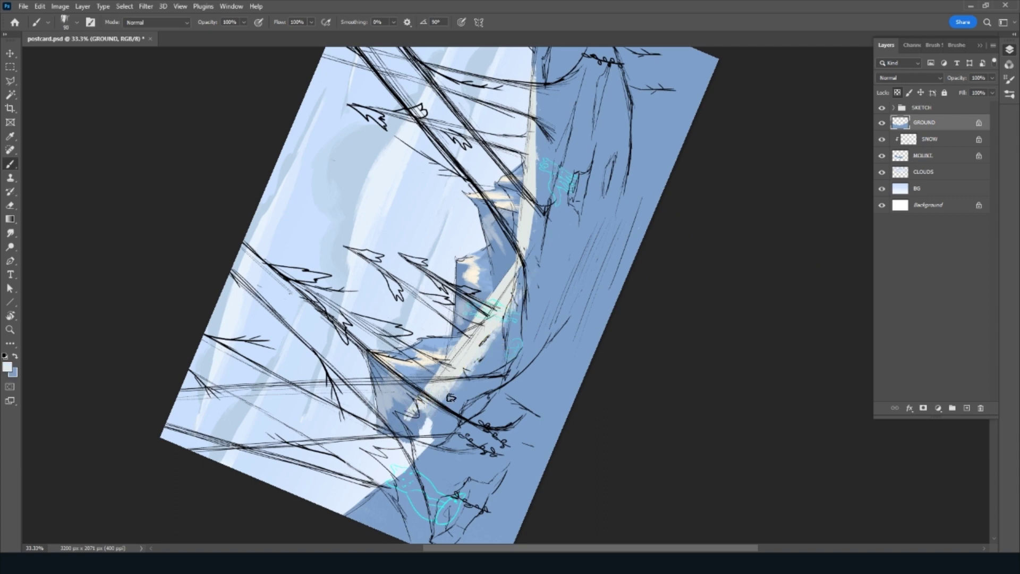
{"action": "left_click_drag", "start_coordinate": [546, 269], "coordinate": [498, 373]}
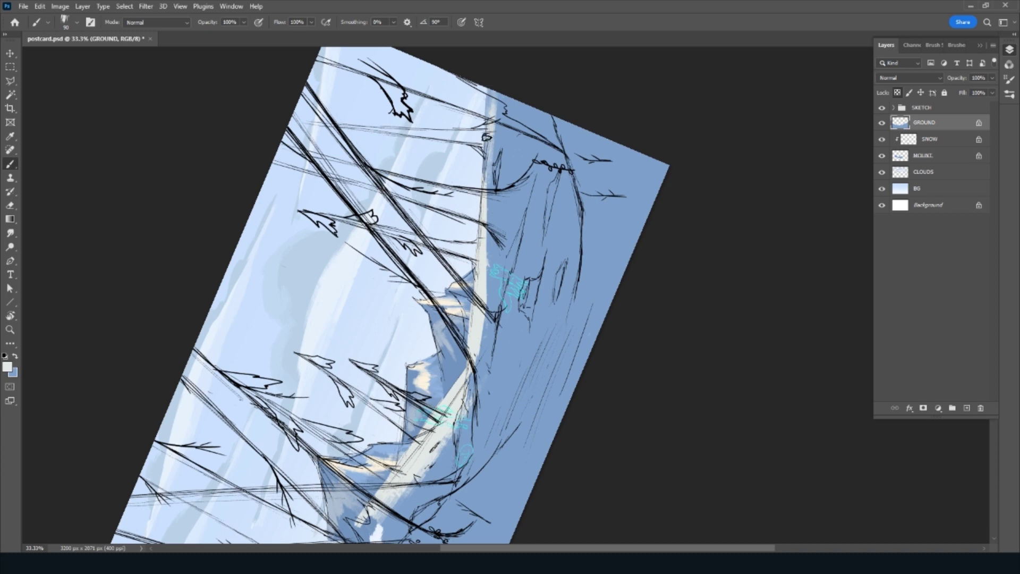
{"action": "left_click_drag", "start_coordinate": [490, 156], "coordinate": [460, 442]}
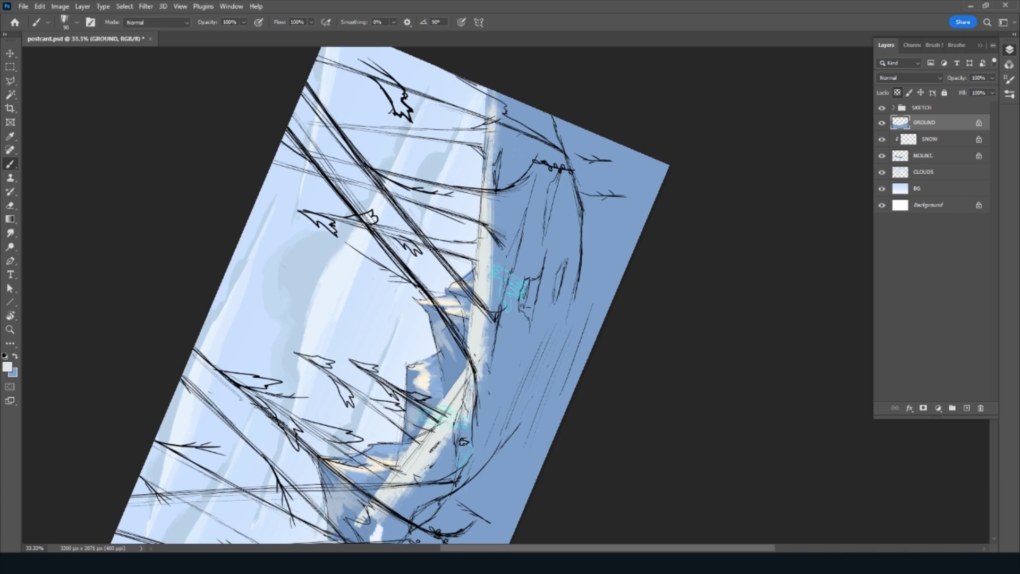
Brighten the upper, middle and lower ridge with sampled near-white snow
{"action": "left_click", "coordinate": [506, 249], "text": "alt"}
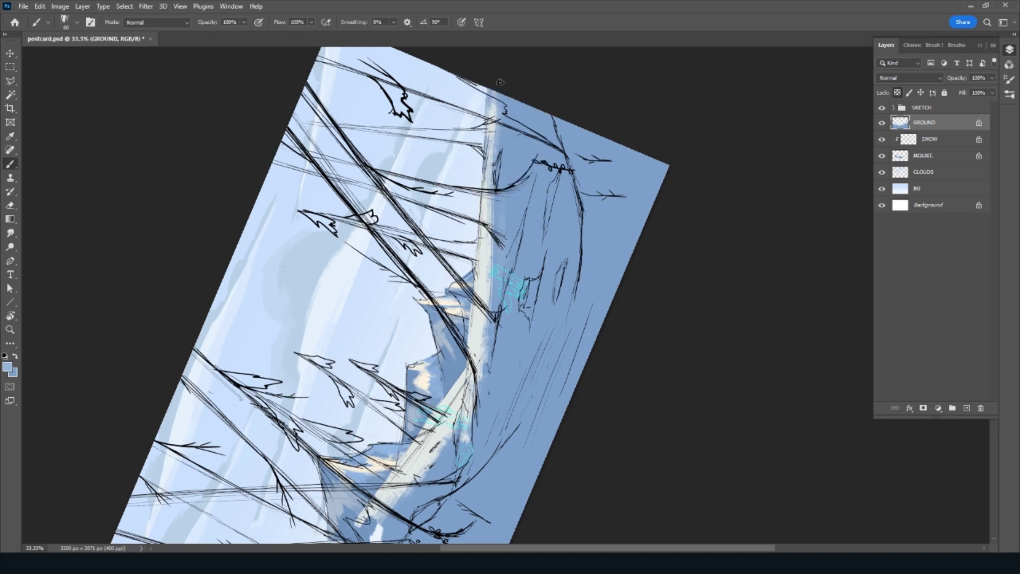
{"action": "left_click", "coordinate": [492, 112], "text": "alt"}
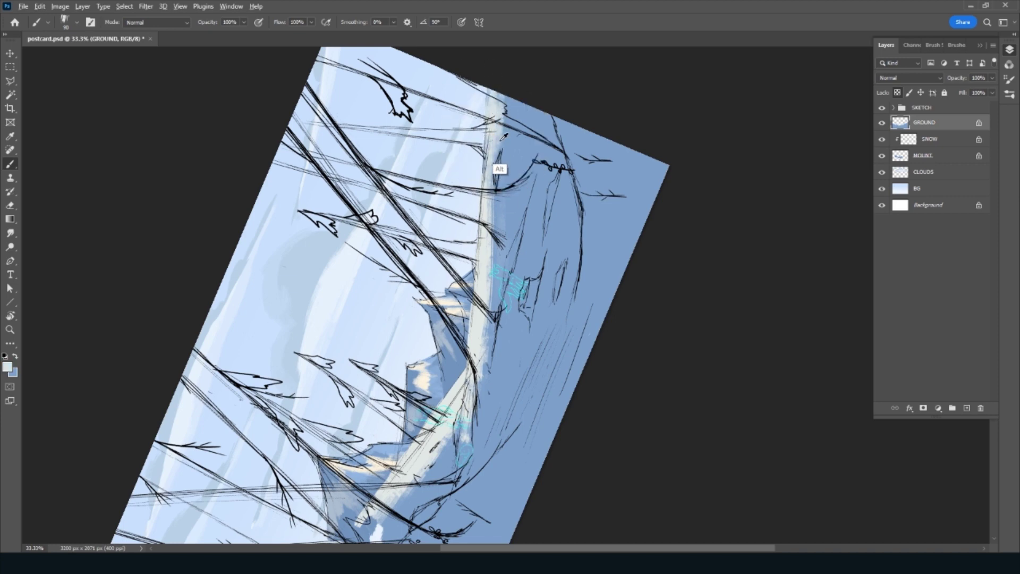
{"action": "left_click_drag", "start_coordinate": [504, 100], "coordinate": [501, 146]}
{"action": "key", "text": "bracketright"}
{"action": "key", "text": "bracketright"}
{"action": "key", "text": "bracketright"}
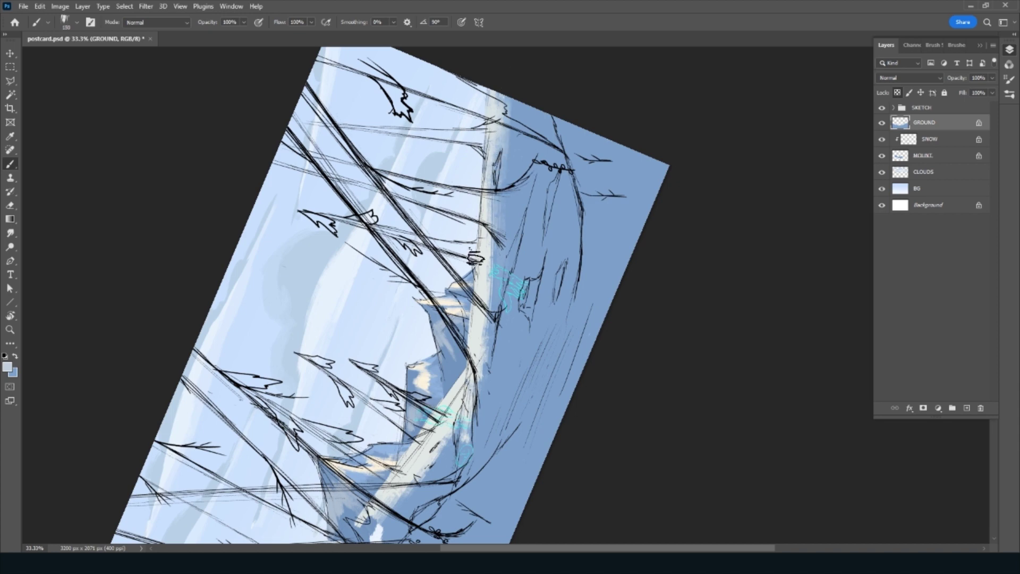
{"action": "left_click_drag", "start_coordinate": [475, 420], "coordinate": [461, 497]}
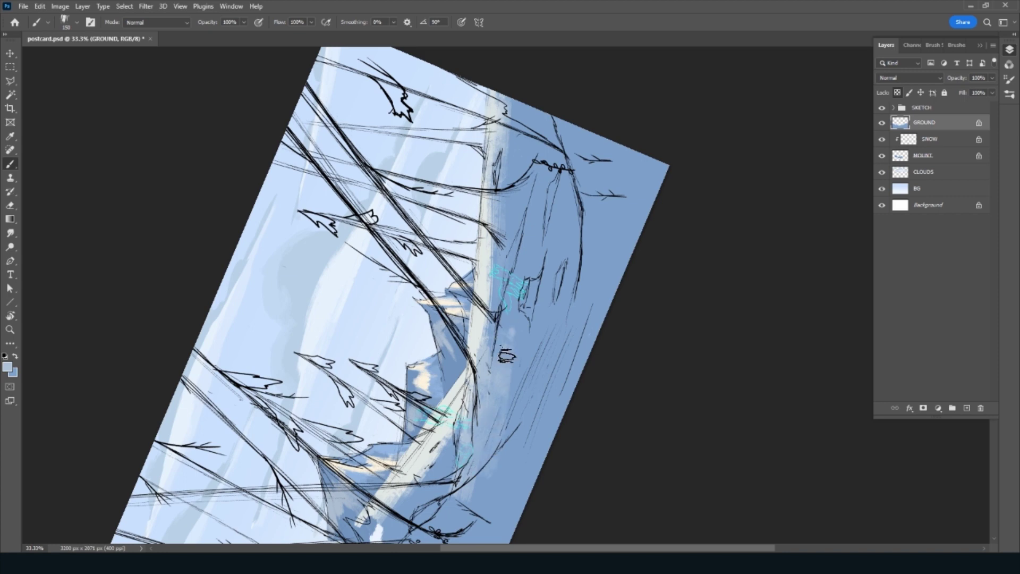
{"action": "left_click_drag", "start_coordinate": [502, 353], "coordinate": [505, 258]}
{"action": "key", "text": "bracketleft"}
{"action": "key", "text": "bracketleft"}
{"action": "key", "text": "bracketleft"}
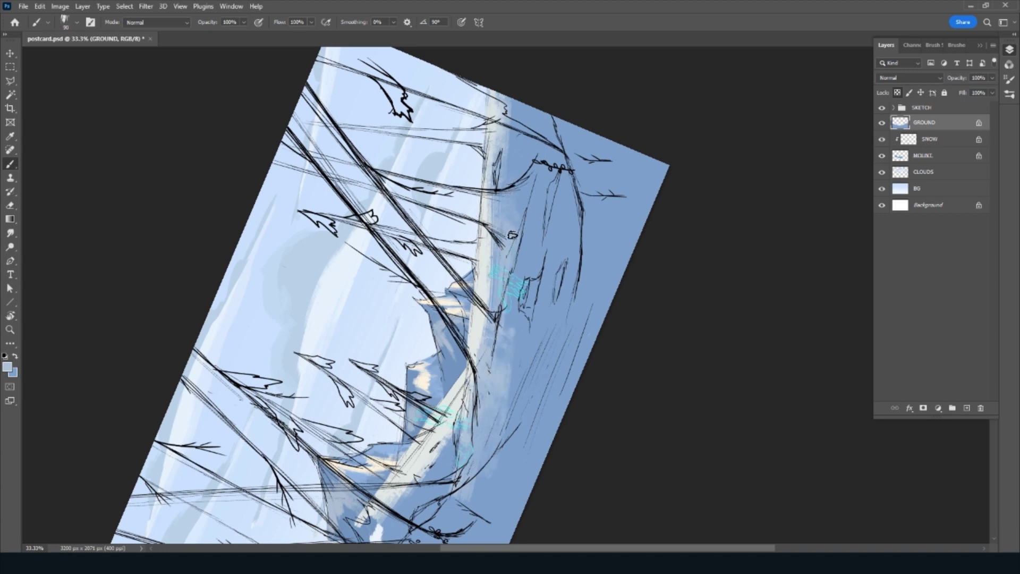
{"action": "left_click_drag", "start_coordinate": [485, 325], "coordinate": [488, 238]}
{"action": "left_click_drag", "start_coordinate": [467, 425], "coordinate": [490, 380]}
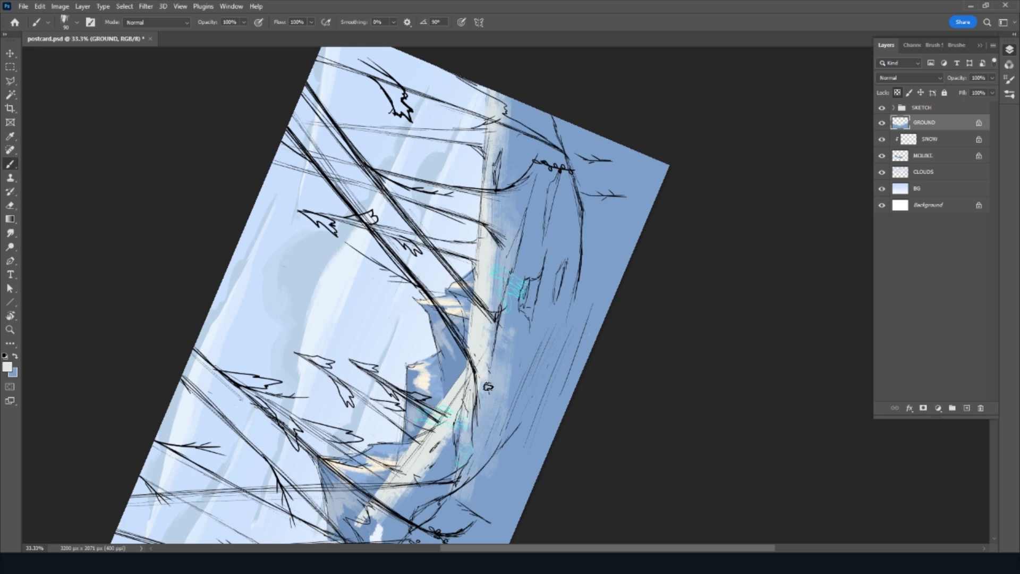
Repaint the lower ridge in sampled light blue, add a thin darker stroke, and sample a lighter blue
{"action": "left_click", "coordinate": [490, 381], "text": "alt"}
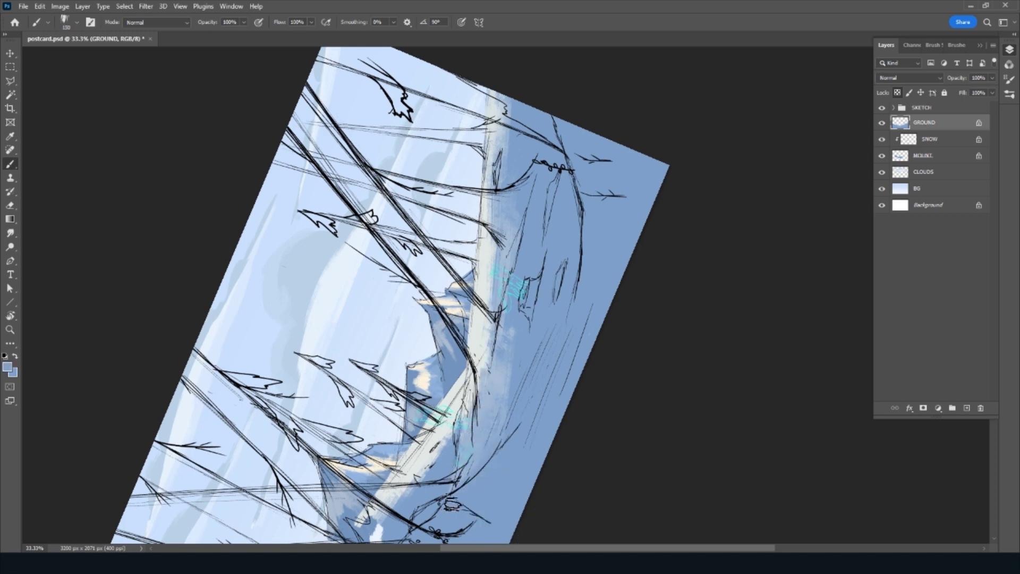
{"action": "mouse_move", "coordinate": [465, 478]}
{"action": "left_mouse_down"}
{"action": "mouse_move", "coordinate": [512, 337]}
{"action": "mouse_move", "coordinate": [486, 414]}
{"action": "left_mouse_up"}
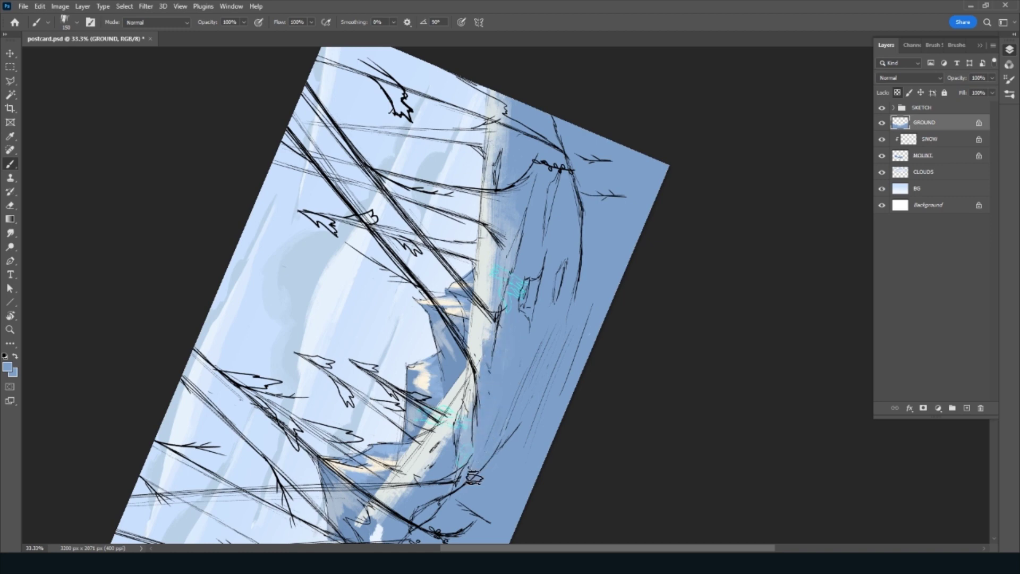
{"action": "key", "text": "bracketleft"}
{"action": "left_click_drag", "start_coordinate": [505, 336], "coordinate": [513, 291]}
{"action": "key", "text": "bracketright"}
{"action": "key", "text": "bracketright"}
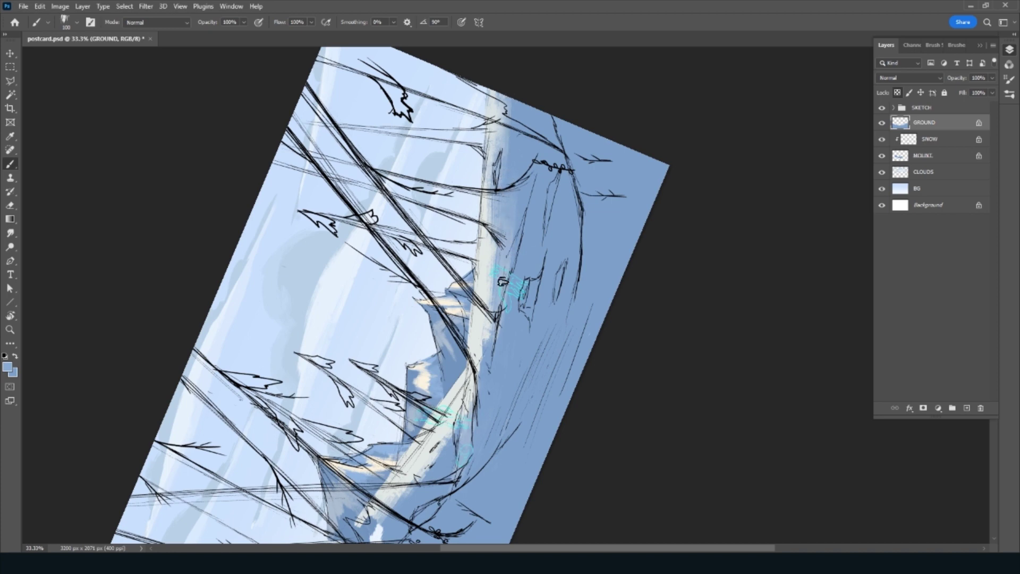
{"action": "key", "text": "alt"}
{"action": "left_click", "coordinate": [495, 249], "text": "alt"}
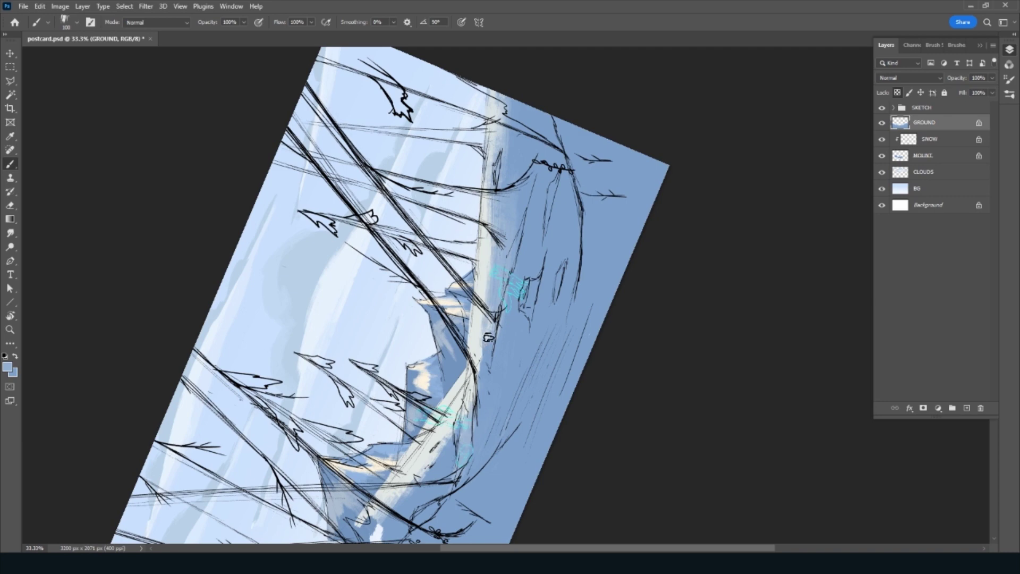
{"action": "scroll", "coordinate": [487, 372], "scroll_direction": "down", "scroll_amount": 5}
Sample a deeper blue from the snowy slope, then restore the upright full-canvas view
{"action": "key", "text": "r"}
{"action": "left_click_drag", "start_coordinate": [488, 439], "coordinate": [439, 411]}
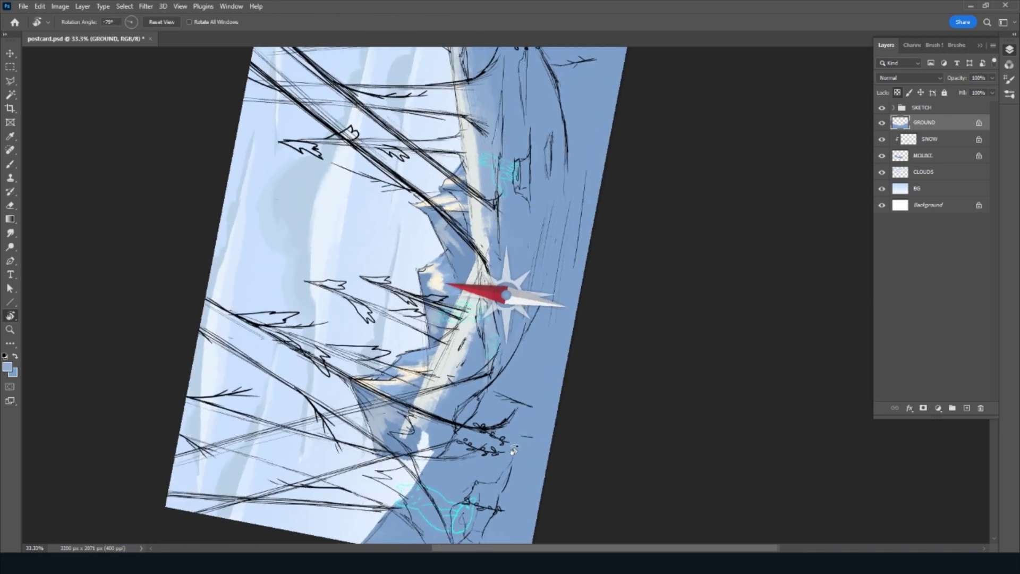
{"action": "key", "text": "b"}
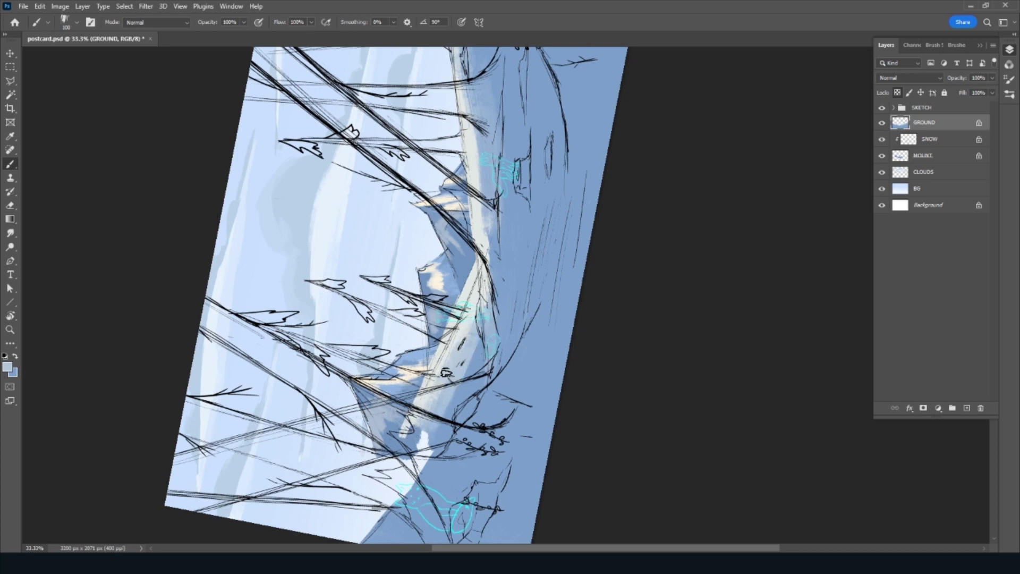
{"action": "key", "text": "alt"}
{"action": "left_click", "coordinate": [482, 363], "text": "alt"}
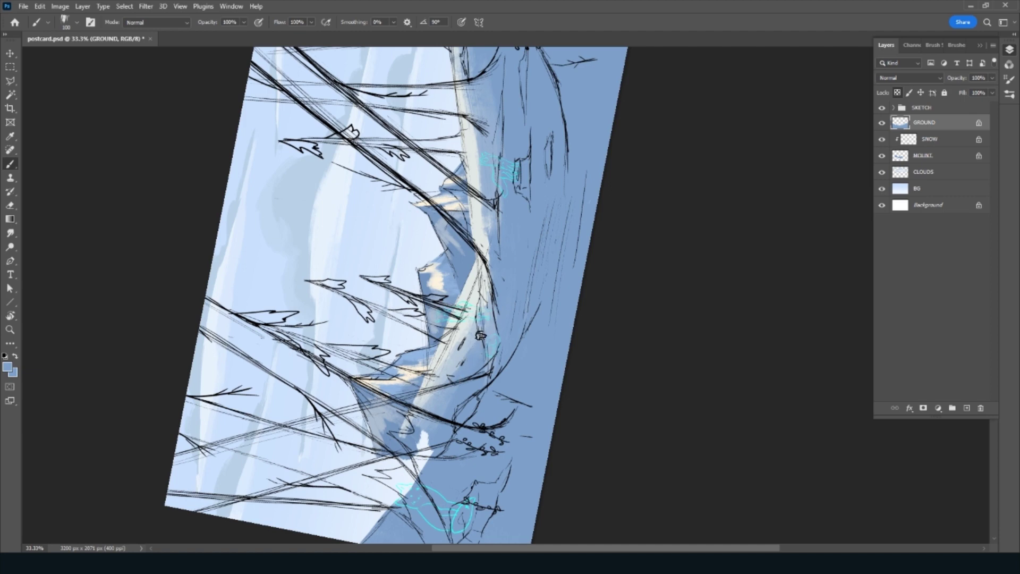
{"action": "key", "text": "Escape"}
{"action": "left_click_drag", "start_coordinate": [750, 392], "coordinate": [717, 436]}
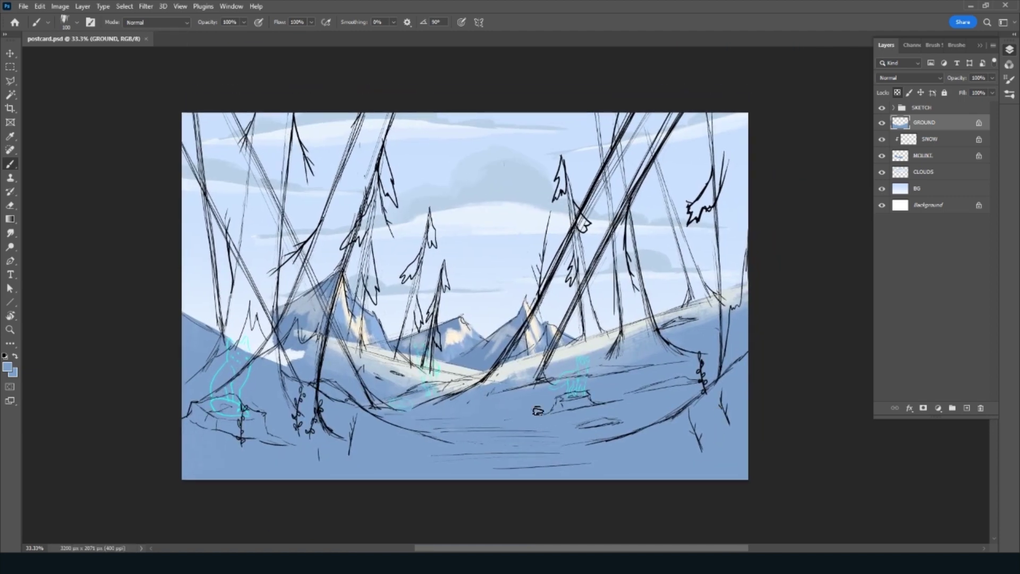
With the sketch hidden, brighten and widen the cream highlight along the middle and lower ridge
{"action": "left_click", "coordinate": [479, 378], "text": "alt"}
{"action": "left_click_drag", "start_coordinate": [450, 368], "coordinate": [430, 366]}
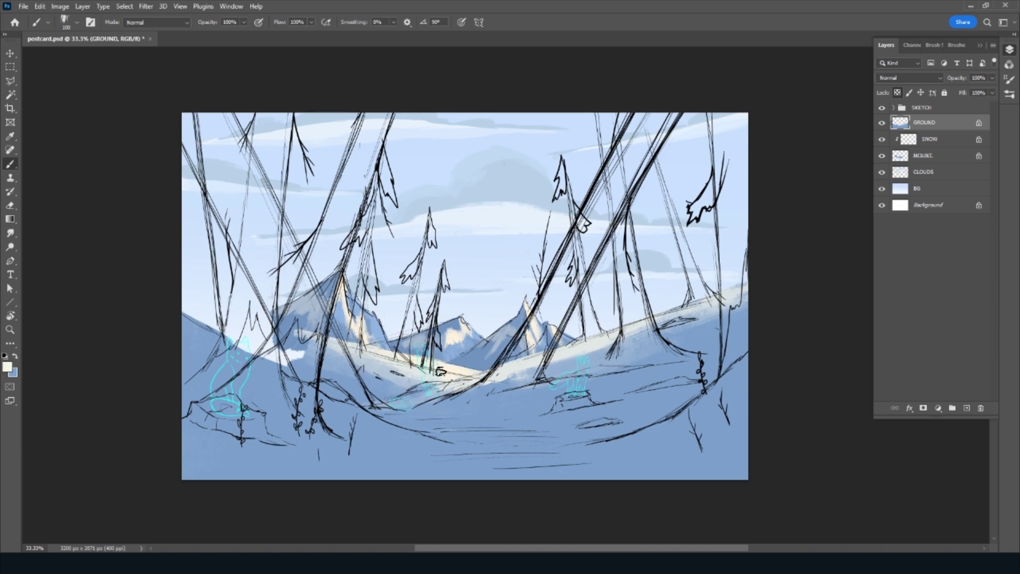
{"action": "left_click_drag", "start_coordinate": [367, 349], "coordinate": [502, 369]}
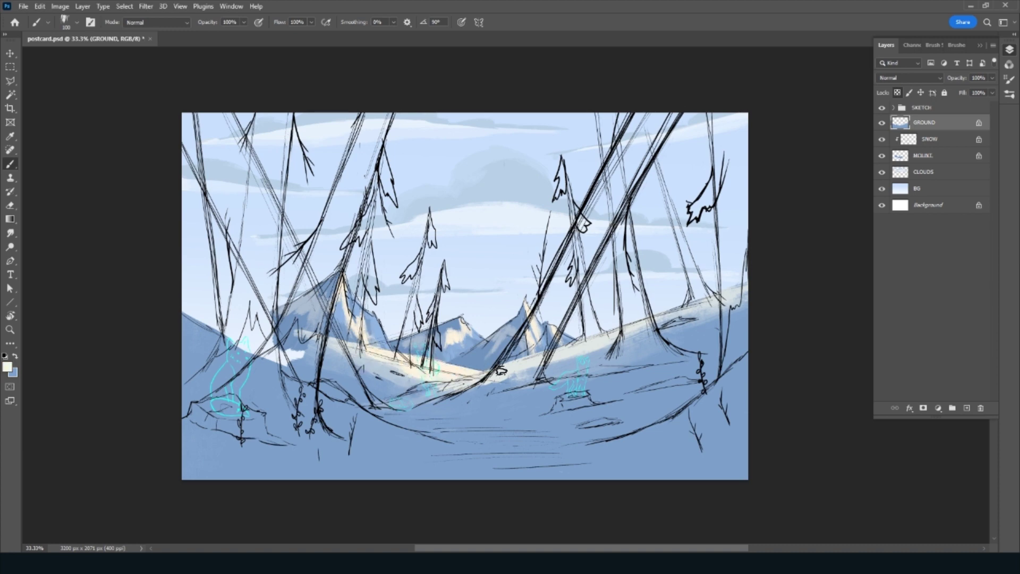
{"action": "left_click", "coordinate": [882, 108]}
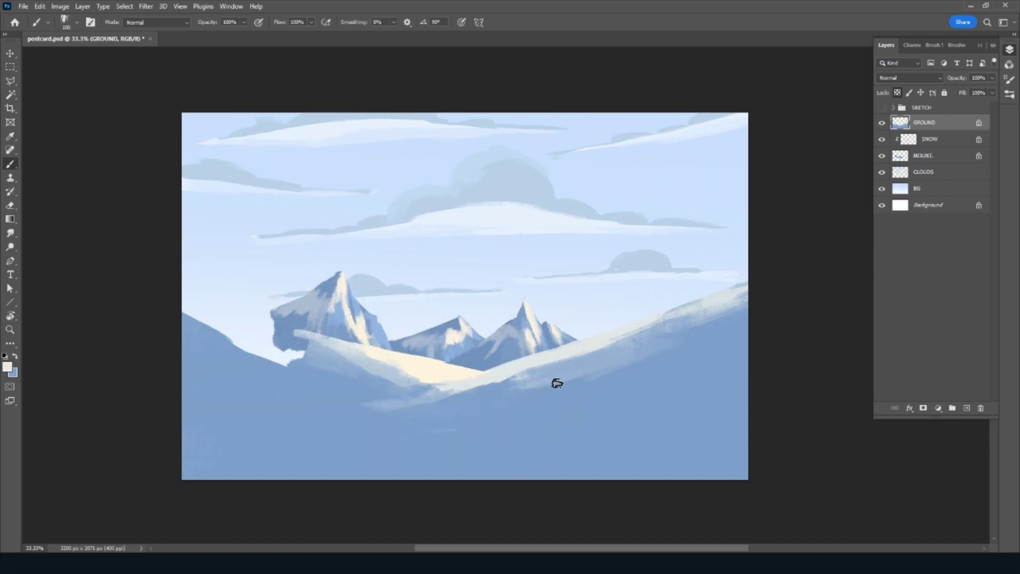
{"action": "key", "text": "bracketleft"}
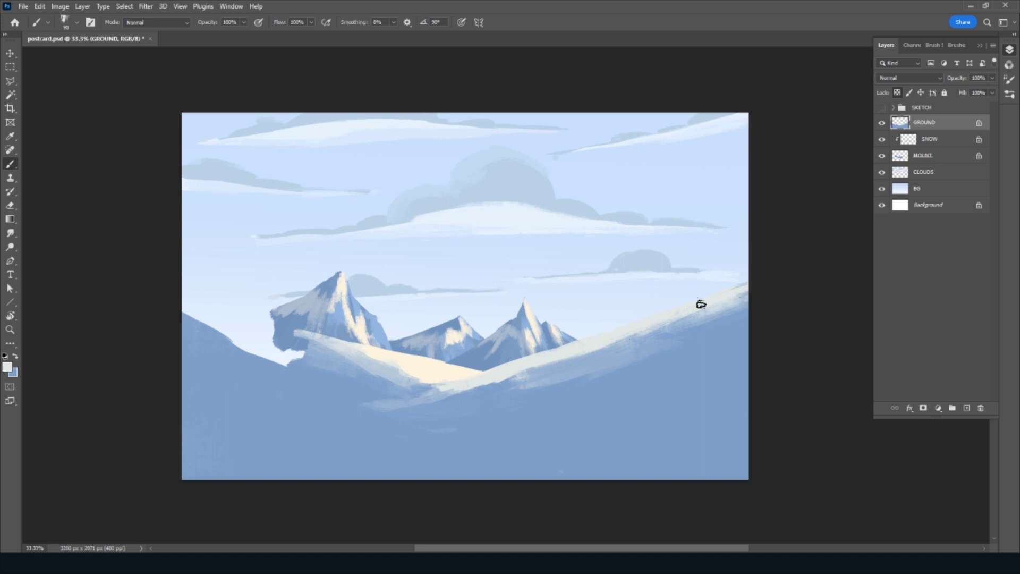
{"action": "key", "text": "bracketright"}
{"action": "key", "text": "bracketright"}
{"action": "key", "text": "bracketright"}
{"action": "left_click_drag", "start_coordinate": [429, 416], "coordinate": [602, 371]}
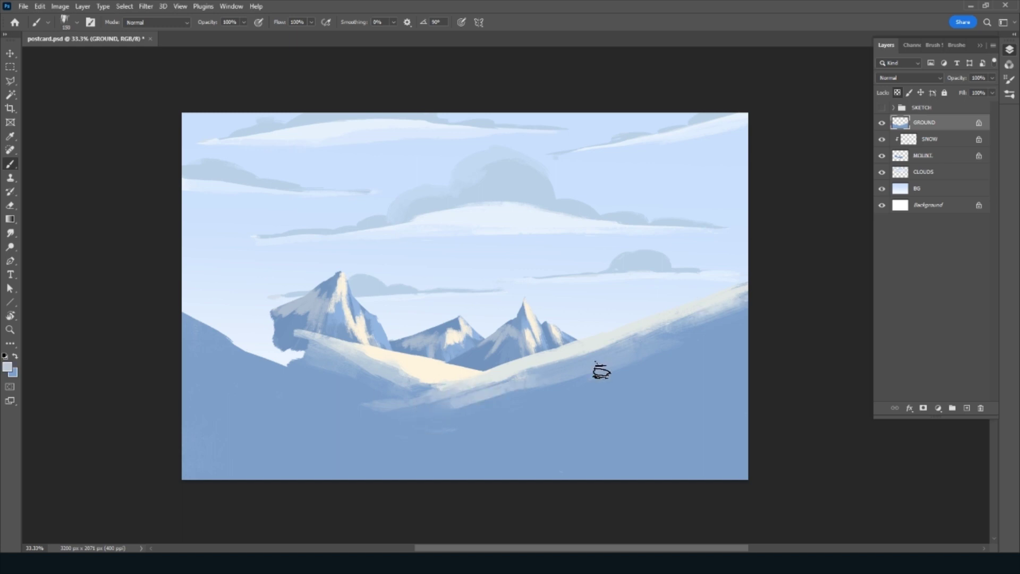
Soften the cream ridge edges with sampled light blue and show the sketch again
{"action": "key", "text": "p"}
{"action": "key", "text": "b"}
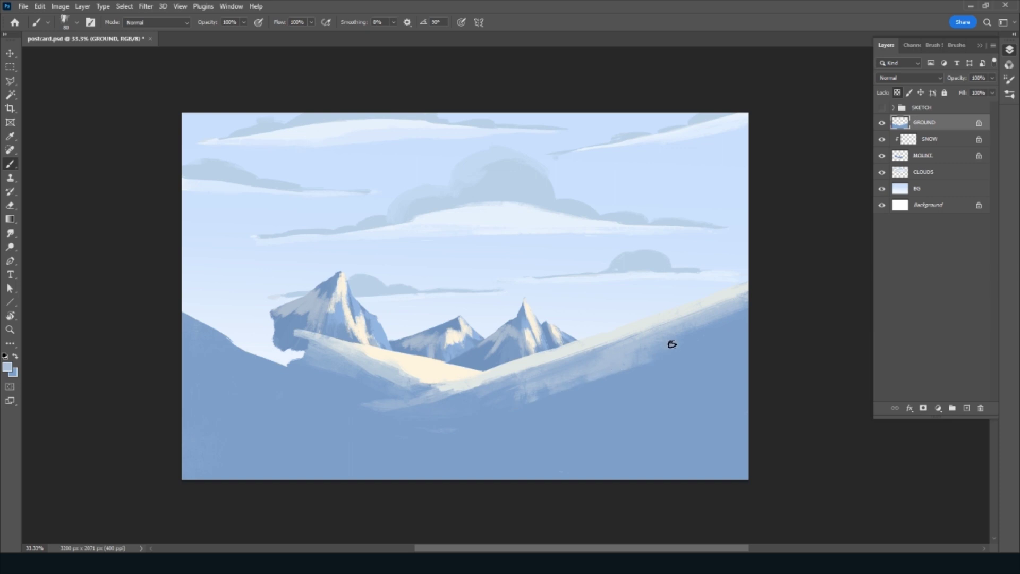
{"action": "left_click", "coordinate": [395, 369], "text": "alt"}
{"action": "left_click", "coordinate": [397, 363], "text": "alt"}
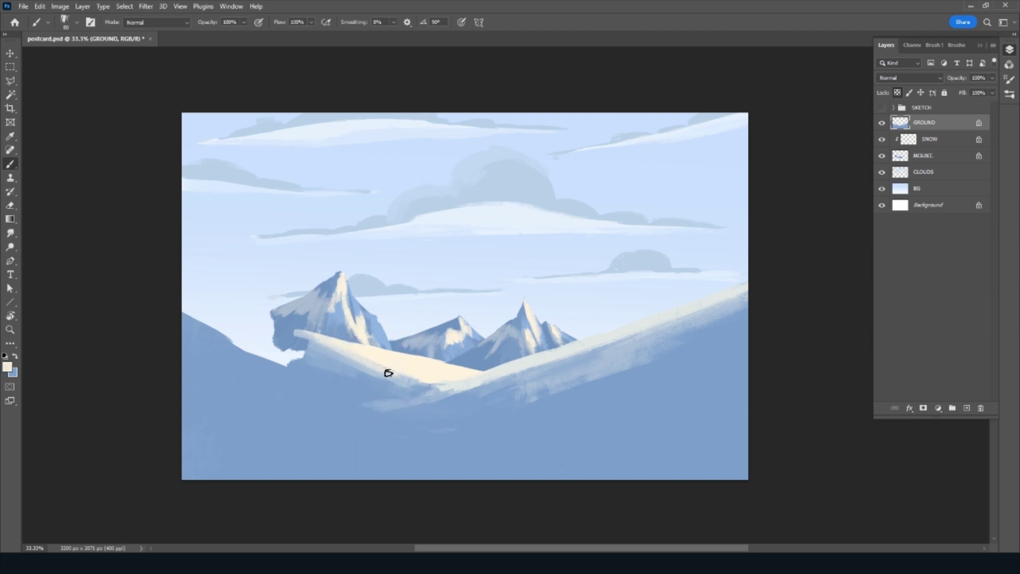
{"action": "left_click", "coordinate": [338, 358], "text": "alt"}
{"action": "left_click_drag", "start_coordinate": [375, 371], "coordinate": [388, 367]}
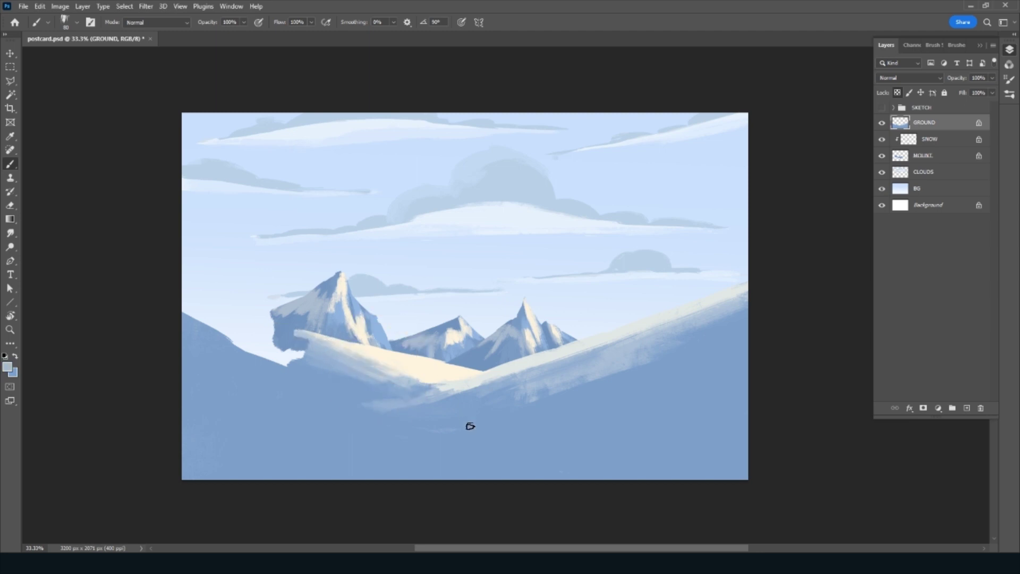
{"action": "left_click", "coordinate": [882, 108]}
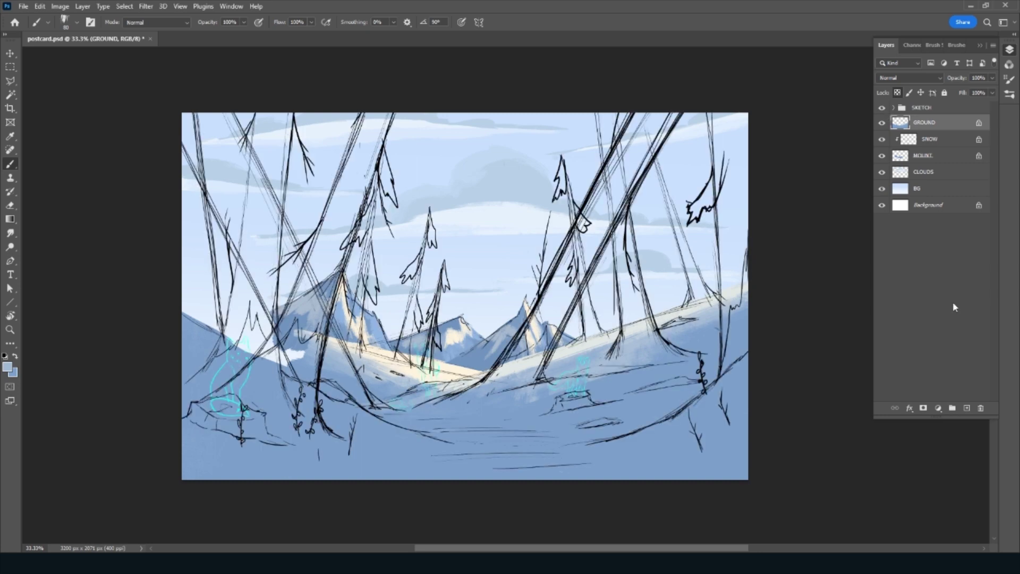
Add a BACK_TREES layer above GROUND and bring up the foreground colour picker
{"action": "left_click", "coordinate": [967, 409]}
{"action": "type", "text": "BACK TREES"}
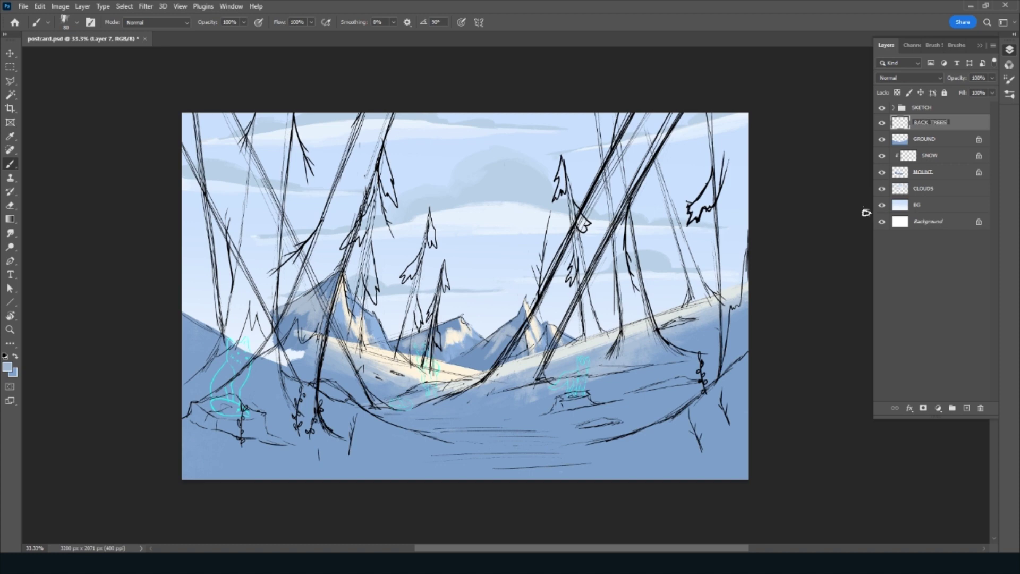
{"action": "key", "text": "Return"}
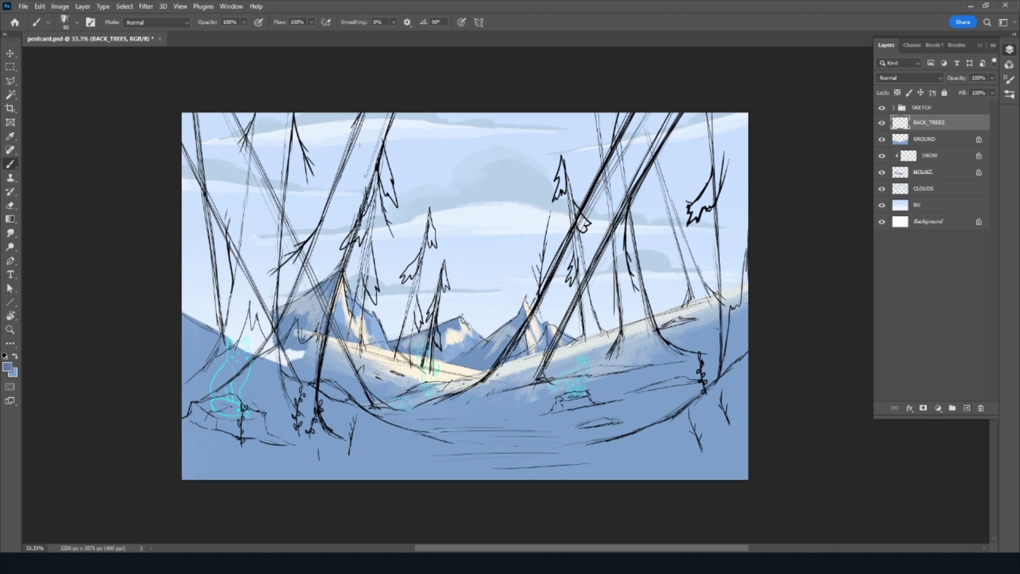
{"action": "left_click", "coordinate": [8, 371]}
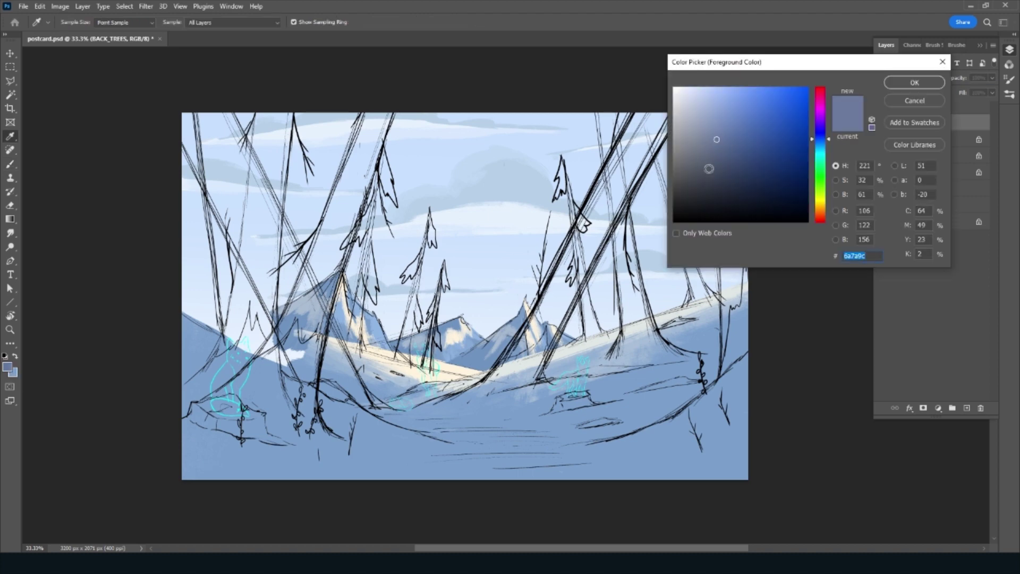
Set the paint colour to a dark grey-blue and choose a rough inker brush preset
{"action": "left_click", "coordinate": [703, 168]}
{"action": "left_click", "coordinate": [897, 82]}
{"action": "left_click", "coordinate": [958, 44]}
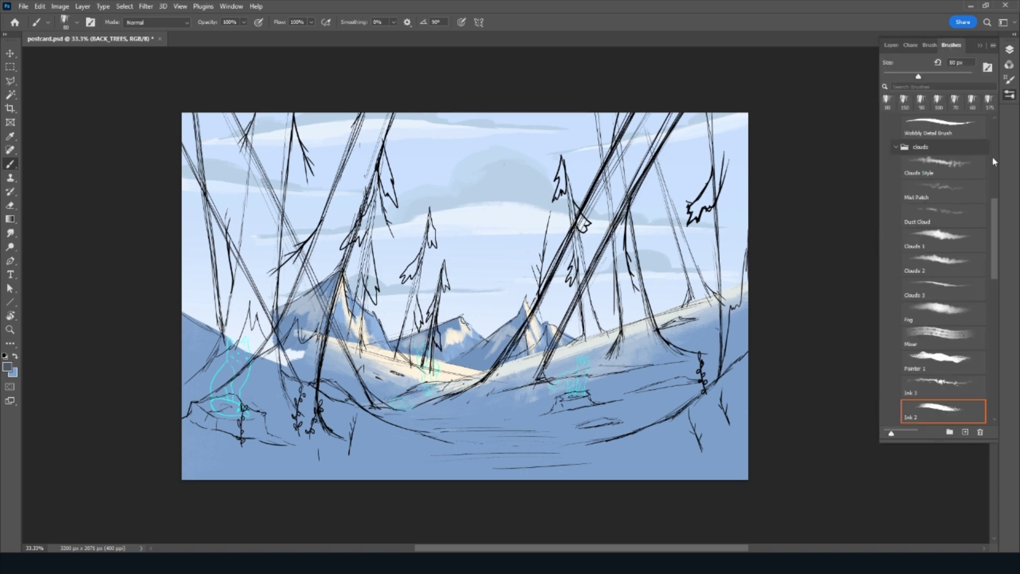
{"action": "scroll", "coordinate": [996, 180], "scroll_direction": "down", "scroll_amount": 5}
{"action": "scroll", "coordinate": [941, 212], "scroll_direction": "up", "scroll_amount": 1}
{"action": "left_click", "coordinate": [941, 149]}
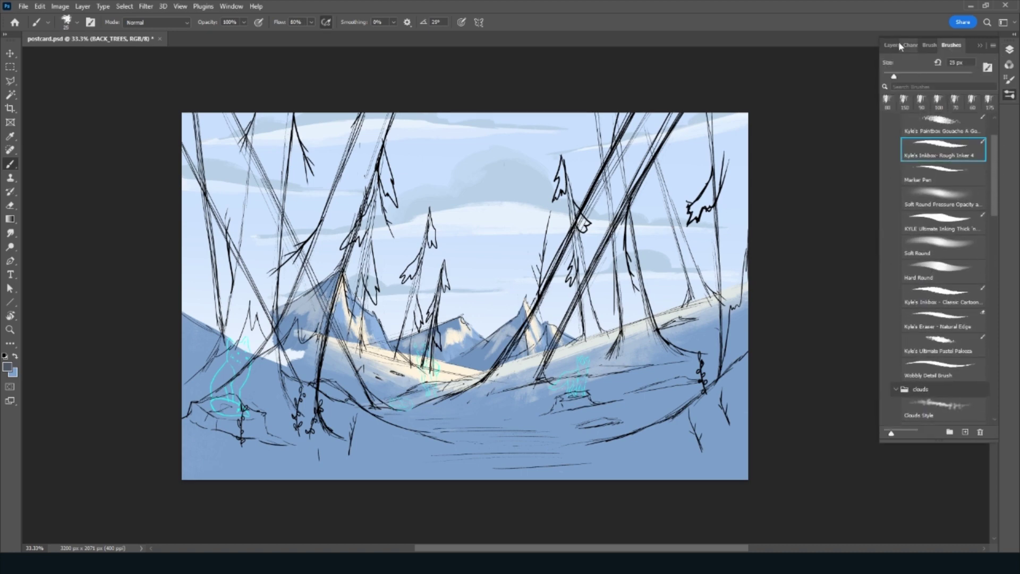
{"action": "left_click", "coordinate": [898, 43]}
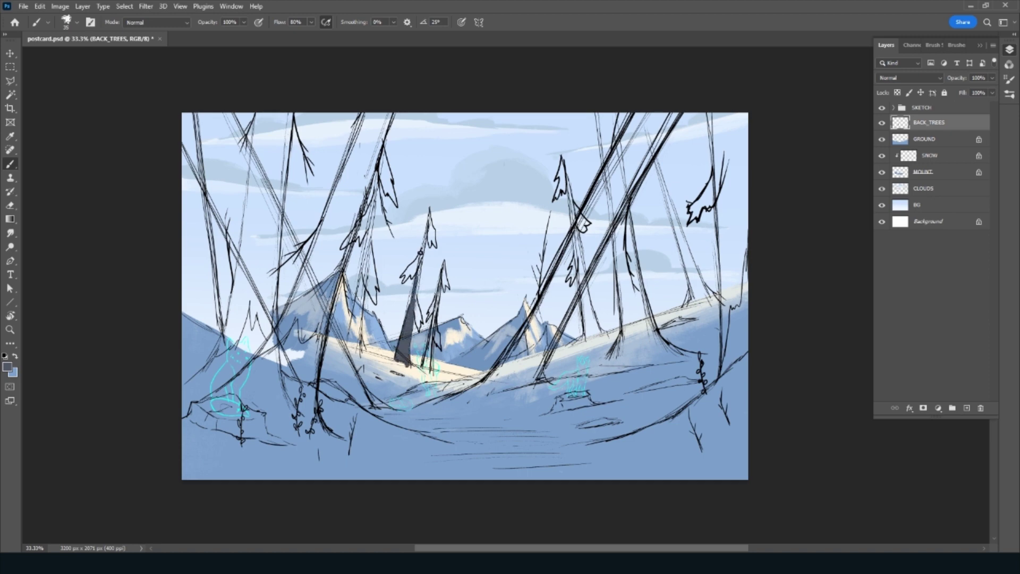
Paint dark trunks for the middle trees and the full-height left tree on BACK_TREES
{"action": "left_click_drag", "start_coordinate": [421, 251], "coordinate": [418, 287]}
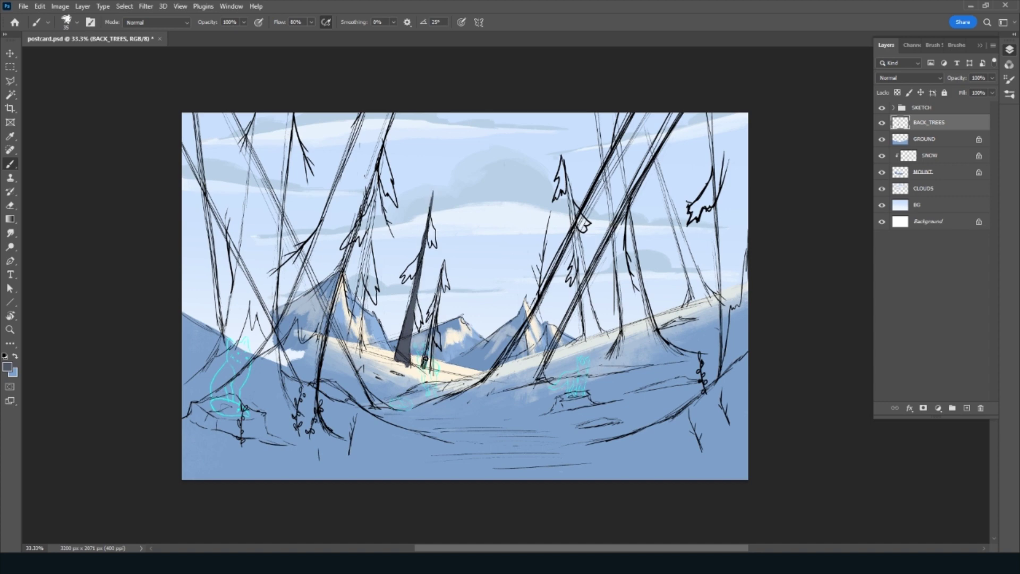
{"action": "left_click_drag", "start_coordinate": [432, 340], "coordinate": [443, 266]}
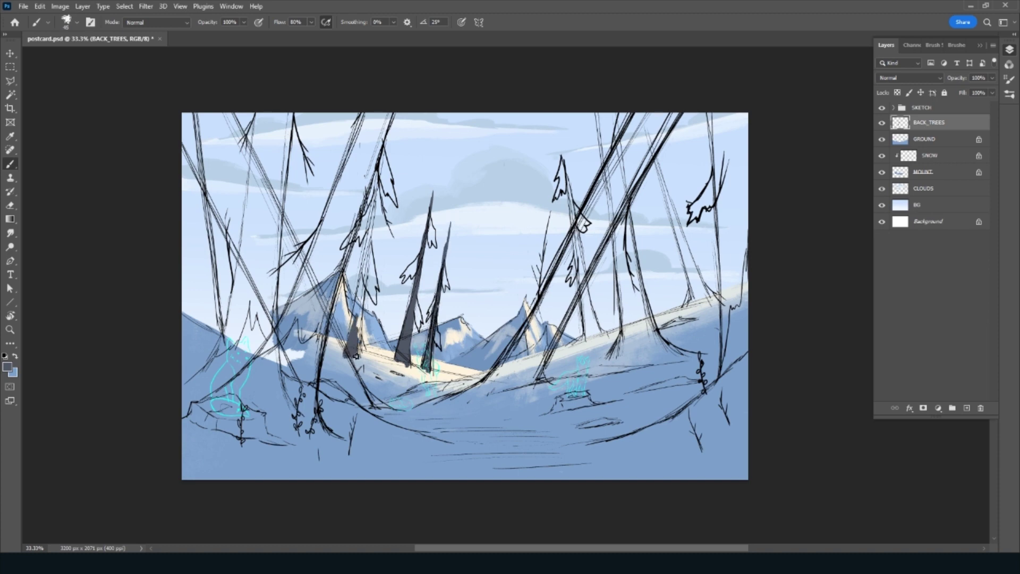
{"action": "left_click_drag", "start_coordinate": [357, 356], "coordinate": [387, 110]}
{"action": "mouse_move", "coordinate": [346, 366]}
{"action": "left_mouse_down"}
{"action": "mouse_move", "coordinate": [364, 254]}
{"action": "mouse_move", "coordinate": [342, 351]}
{"action": "left_mouse_up"}
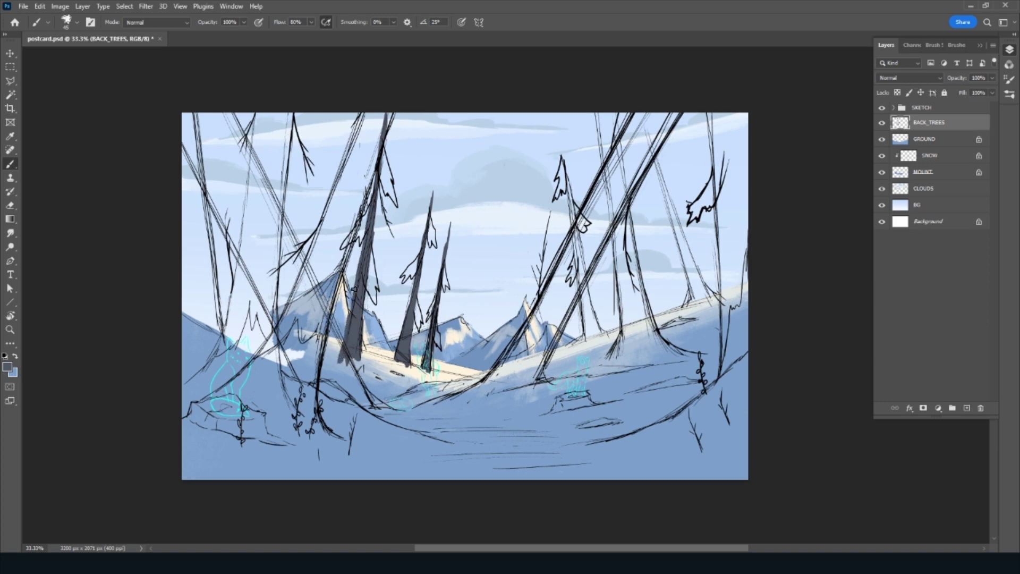
{"action": "left_click_drag", "start_coordinate": [349, 314], "coordinate": [379, 165]}
{"action": "key", "text": "e"}
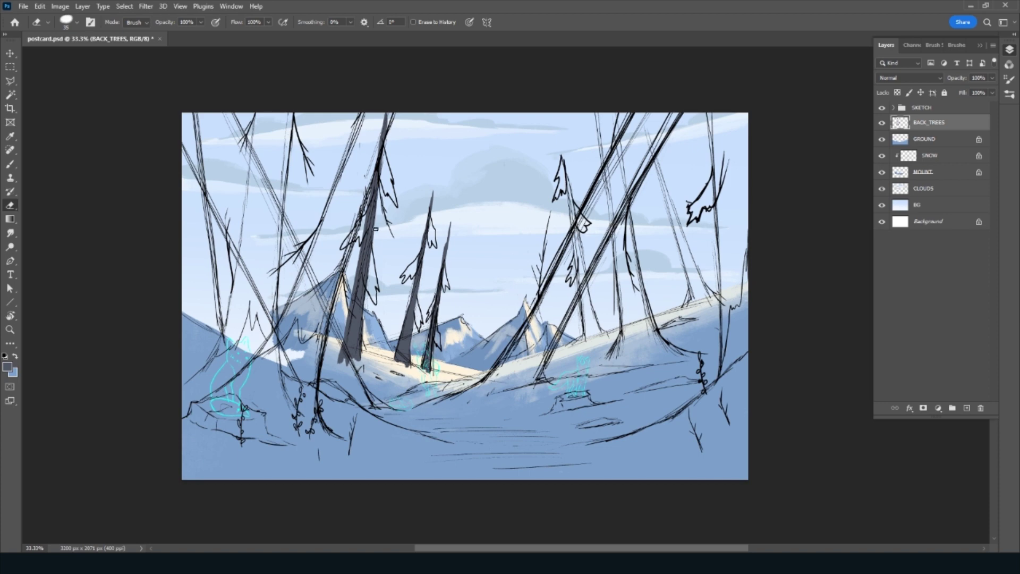
{"action": "key", "text": "b"}
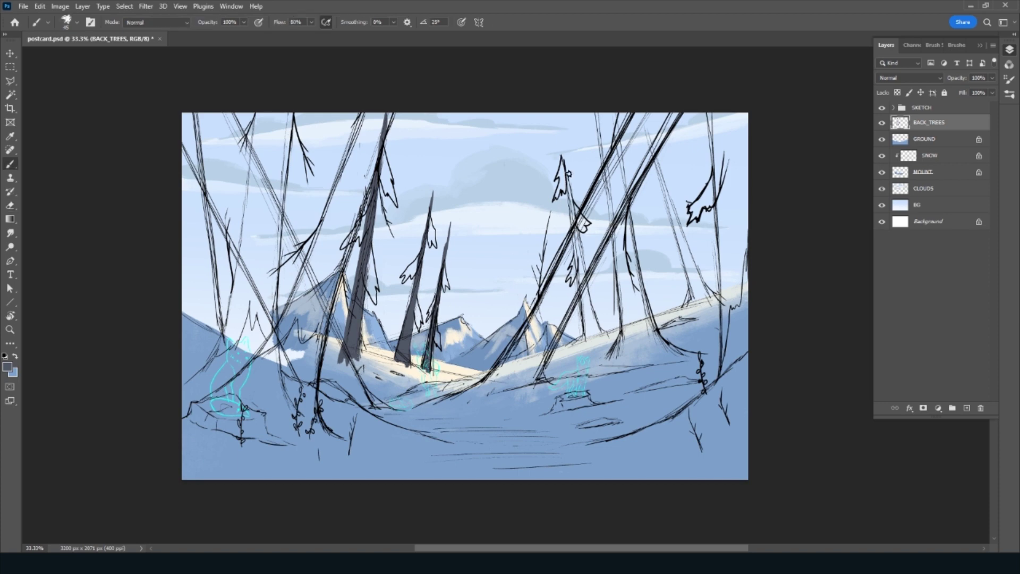
Paint the right-hand pine trunk and two thin grey distant trunks, redoing misplaced strokes
{"action": "left_click_drag", "start_coordinate": [572, 209], "coordinate": [580, 262]}
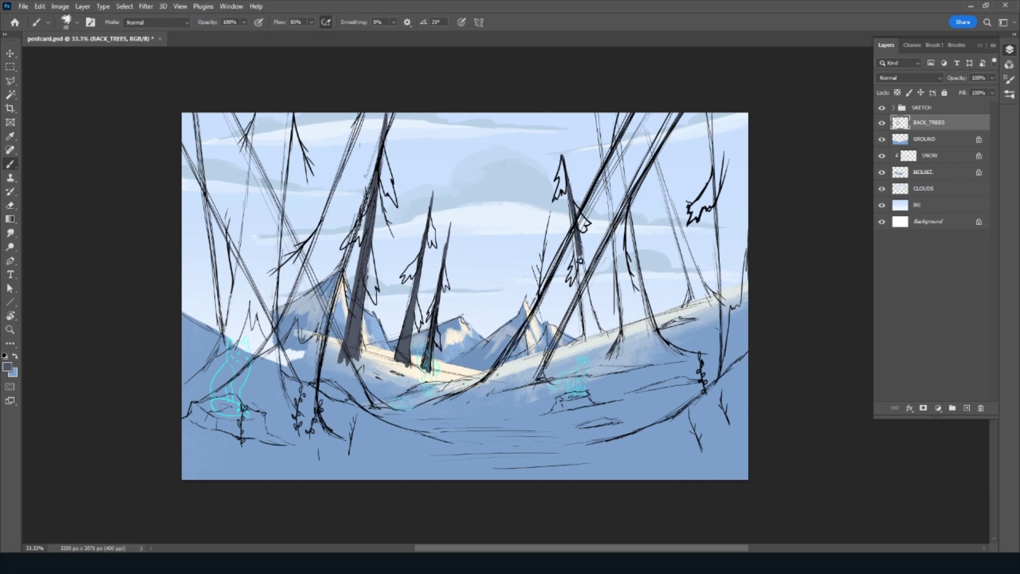
{"action": "left_click_drag", "start_coordinate": [590, 338], "coordinate": [572, 215]}
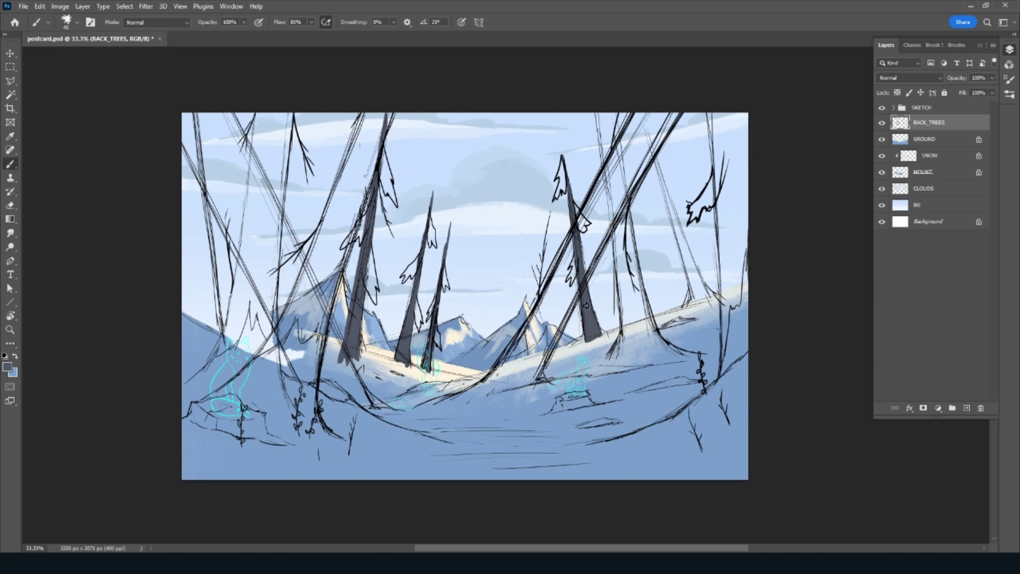
{"action": "left_click_drag", "start_coordinate": [591, 333], "coordinate": [647, 375]}
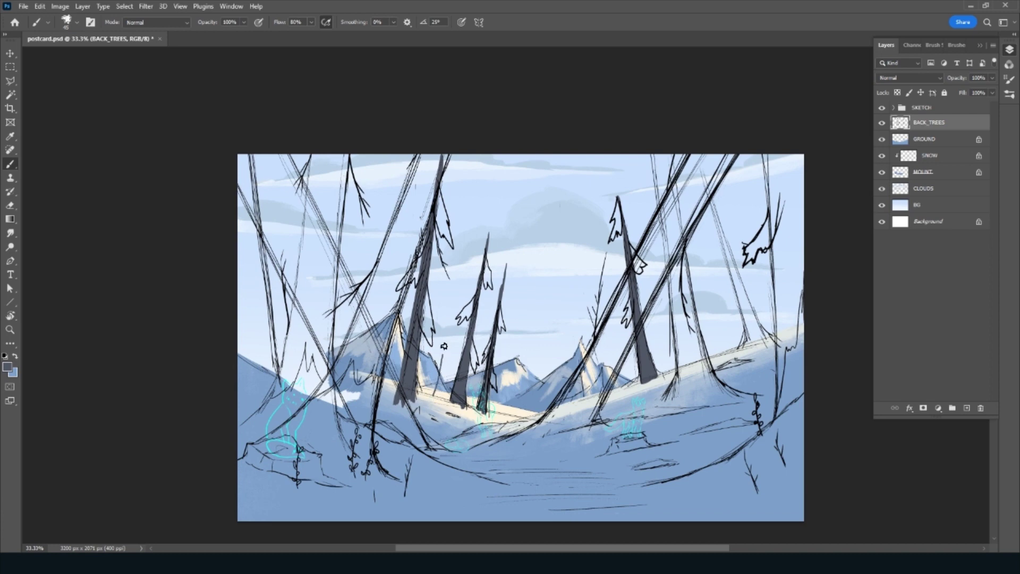
{"action": "left_click_drag", "start_coordinate": [434, 392], "coordinate": [478, 209]}
{"action": "key", "text": "ctrl+z"}
{"action": "left_click_drag", "start_coordinate": [432, 394], "coordinate": [462, 207]}
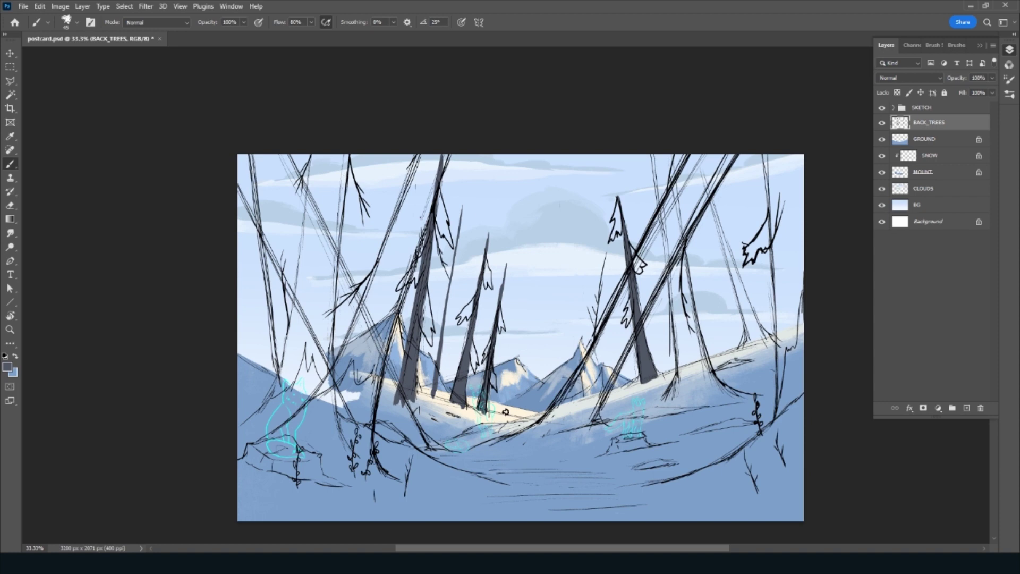
{"action": "left_click_drag", "start_coordinate": [504, 412], "coordinate": [530, 247]}
{"action": "key", "text": "ctrl+z"}
{"action": "left_click_drag", "start_coordinate": [502, 414], "coordinate": [533, 215]}
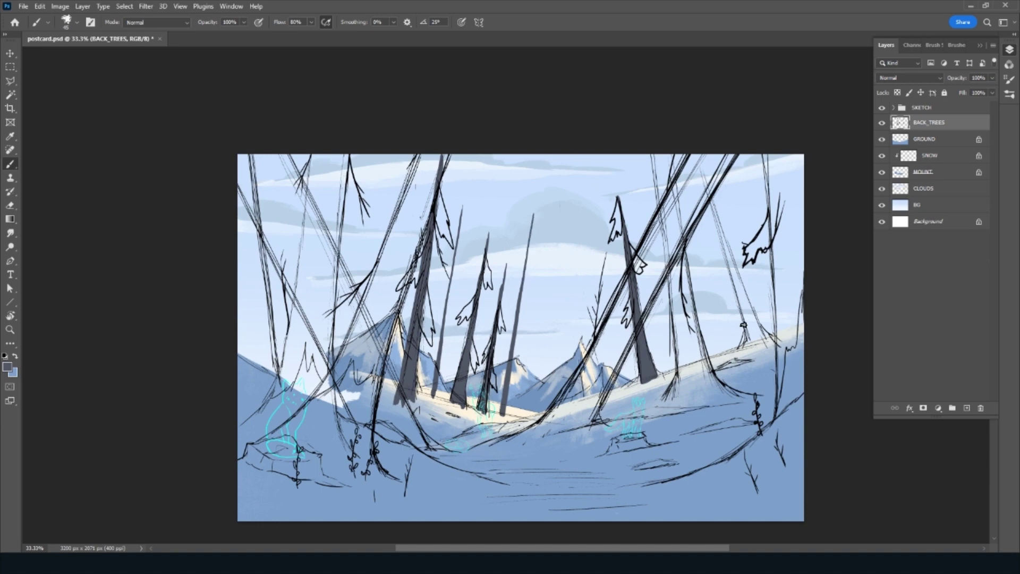
Extend the big right-hand trunk to the top edge and touch up with the eraser
{"action": "mouse_move", "coordinate": [780, 335]}
{"action": "left_mouse_down"}
{"action": "mouse_move", "coordinate": [590, 353]}
{"action": "mouse_move", "coordinate": [612, 345]}
{"action": "mouse_move", "coordinate": [591, 307]}
{"action": "mouse_move", "coordinate": [593, 347]}
{"action": "mouse_move", "coordinate": [536, 111]}
{"action": "left_mouse_up"}
{"action": "mouse_move", "coordinate": [550, 154]}
{"action": "left_mouse_down"}
{"action": "mouse_move", "coordinate": [619, 348]}
{"action": "mouse_move", "coordinate": [523, 178]}
{"action": "left_mouse_up"}
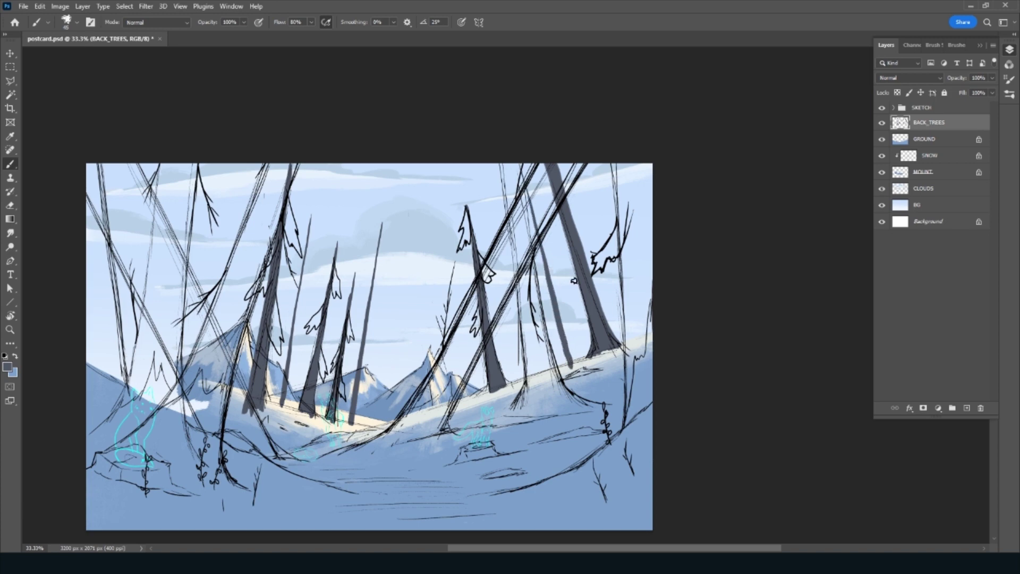
{"action": "key", "text": "e"}
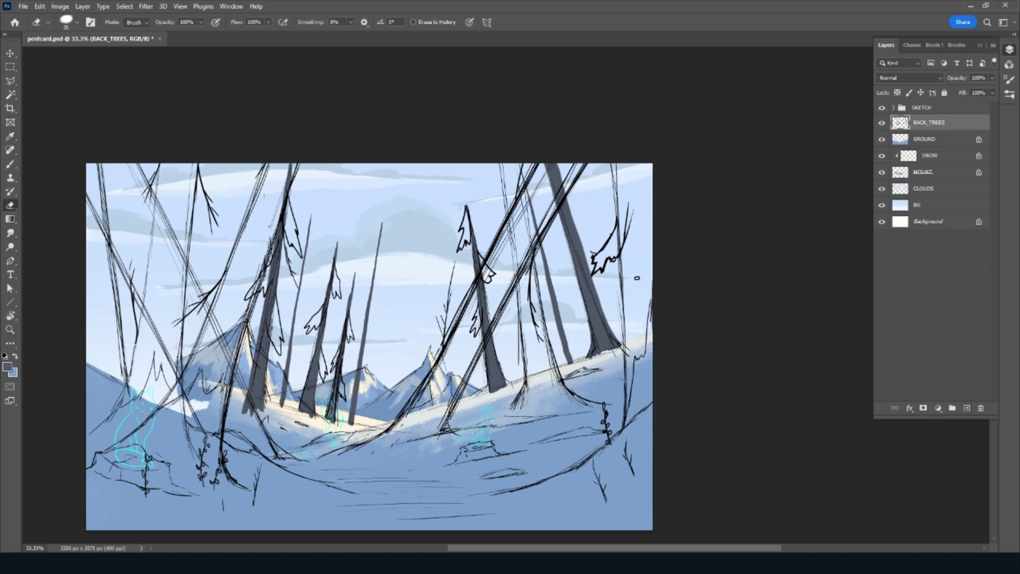
{"action": "key", "text": "b"}
{"action": "mouse_move", "coordinate": [239, 366]}
{"action": "left_mouse_down"}
{"action": "mouse_move", "coordinate": [298, 372]}
{"action": "mouse_move", "coordinate": [270, 340]}
{"action": "mouse_move", "coordinate": [289, 183]}
{"action": "left_mouse_up"}
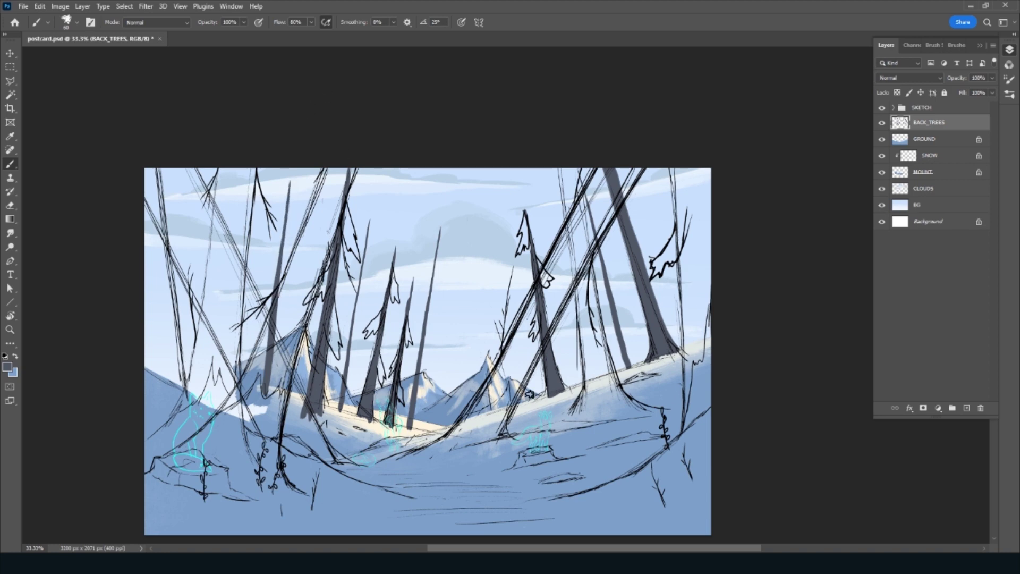
Choose a dark brown foreground colour and fill the BACK_TREES trunks with it
{"action": "left_click", "coordinate": [8, 367]}
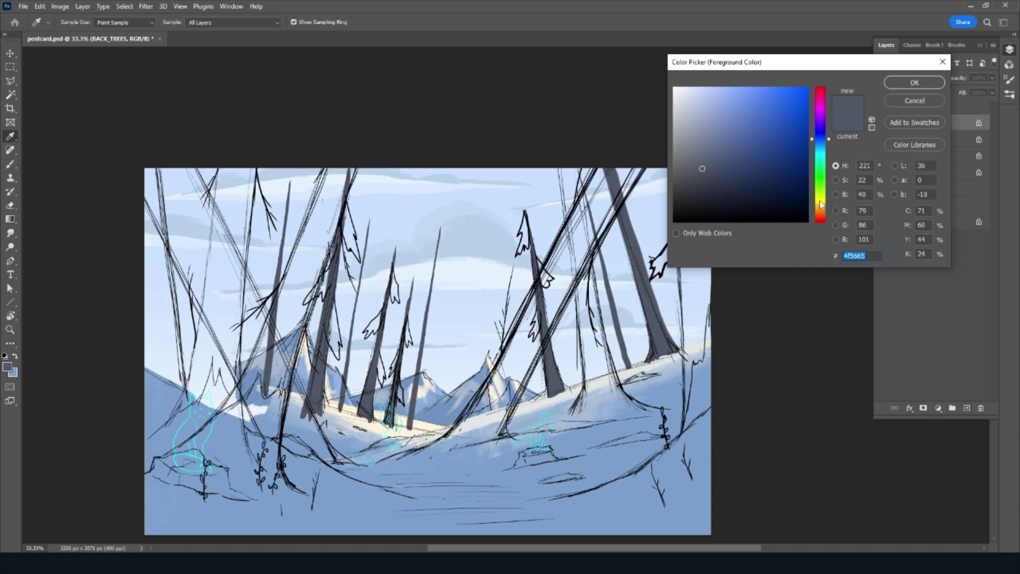
{"action": "left_click", "coordinate": [821, 210]}
{"action": "left_click", "coordinate": [705, 187]}
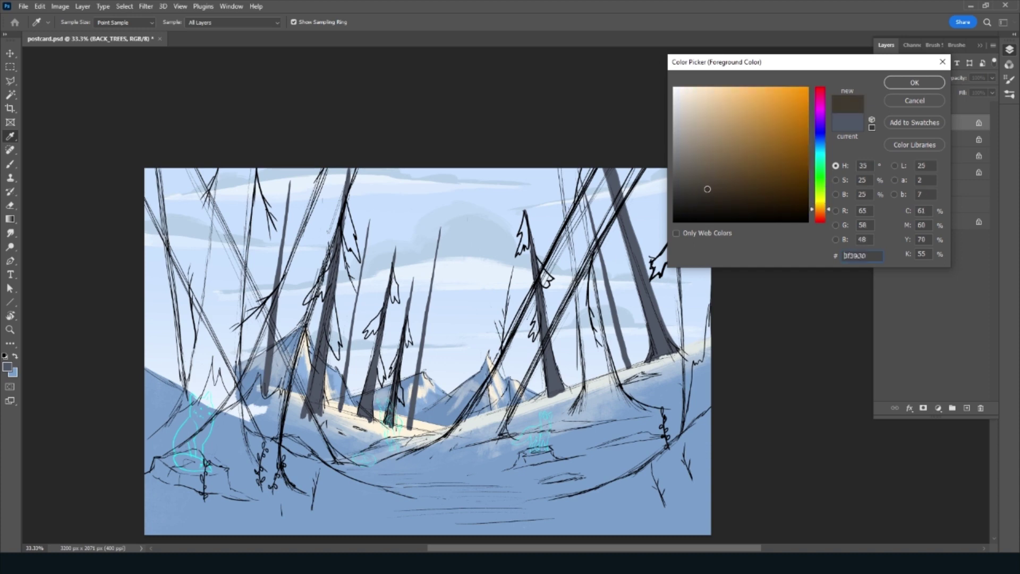
{"action": "left_click", "coordinate": [912, 87]}
{"action": "key", "text": "alt+BackSpace"}
Select the Ink 2 brush preset and make it smaller
{"action": "left_click", "coordinate": [7, 367]}
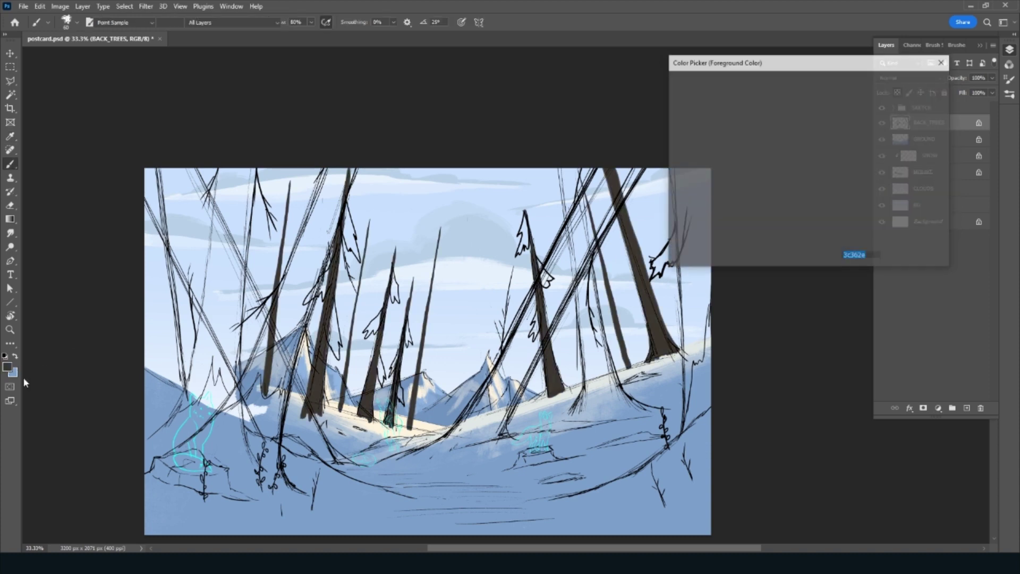
{"action": "left_click", "coordinate": [897, 85]}
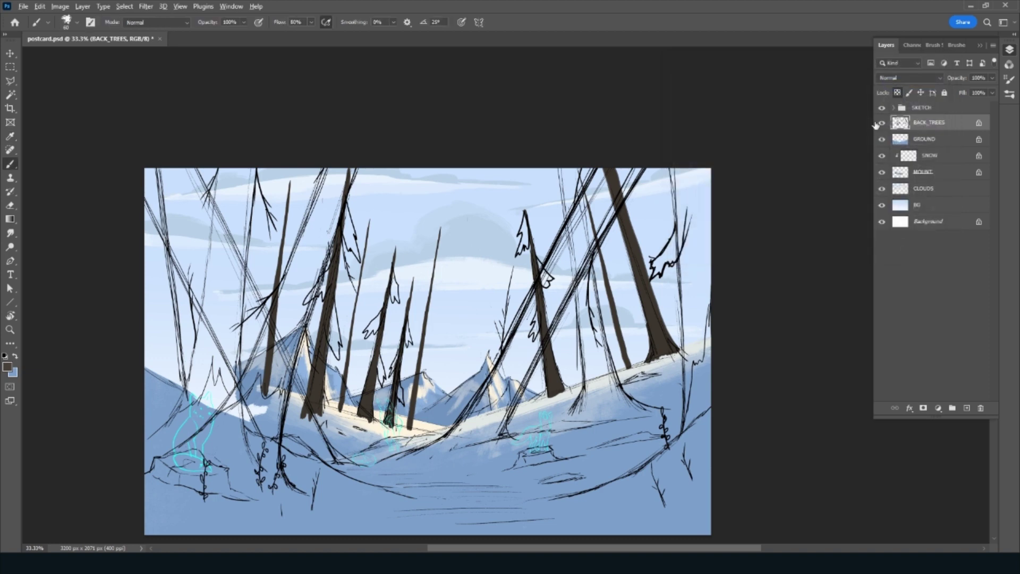
{"action": "left_click", "coordinate": [951, 44]}
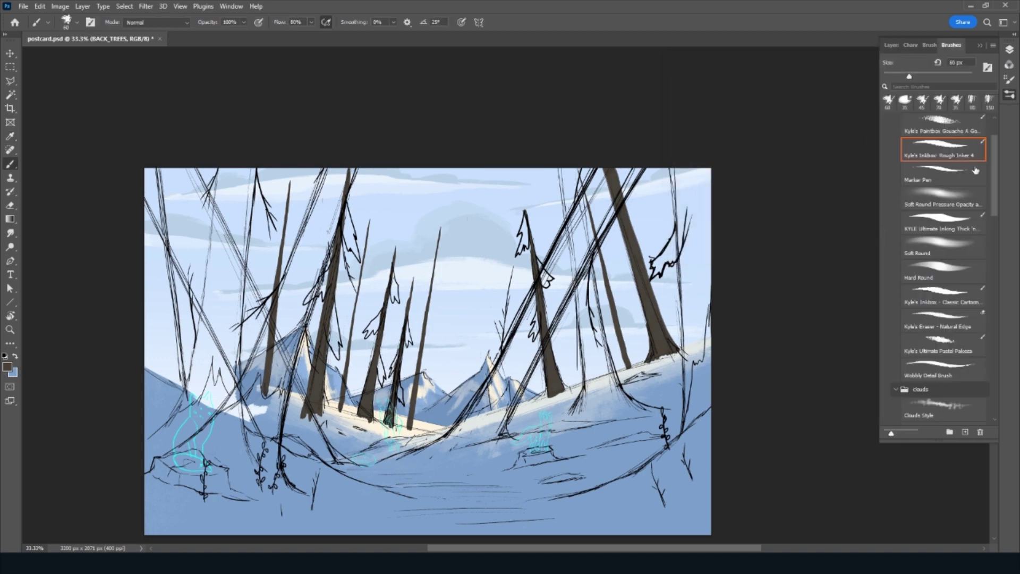
{"action": "left_click_drag", "start_coordinate": [993, 203], "coordinate": [992, 291]}
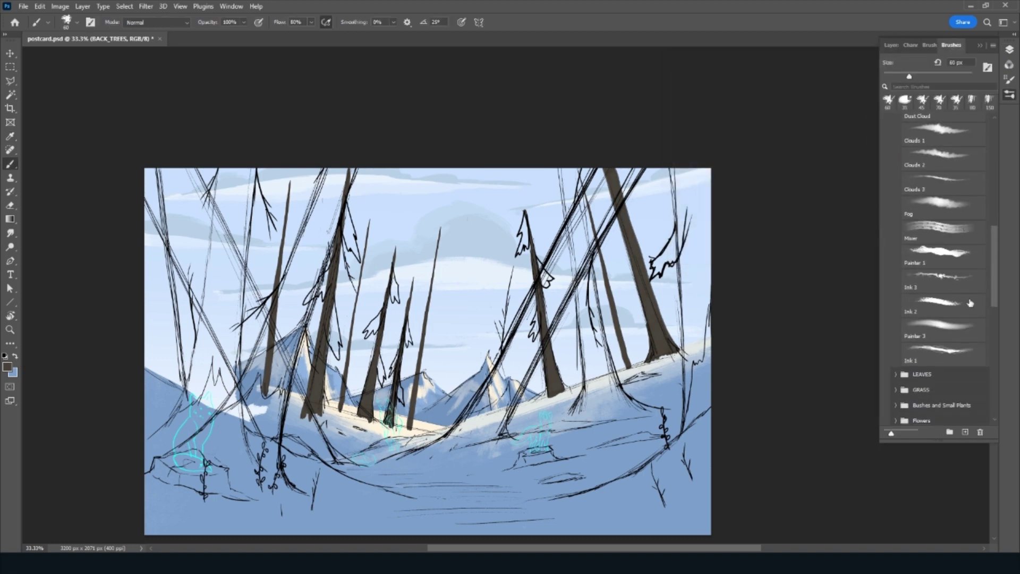
{"action": "left_click", "coordinate": [941, 304]}
{"action": "left_click", "coordinate": [891, 45]}
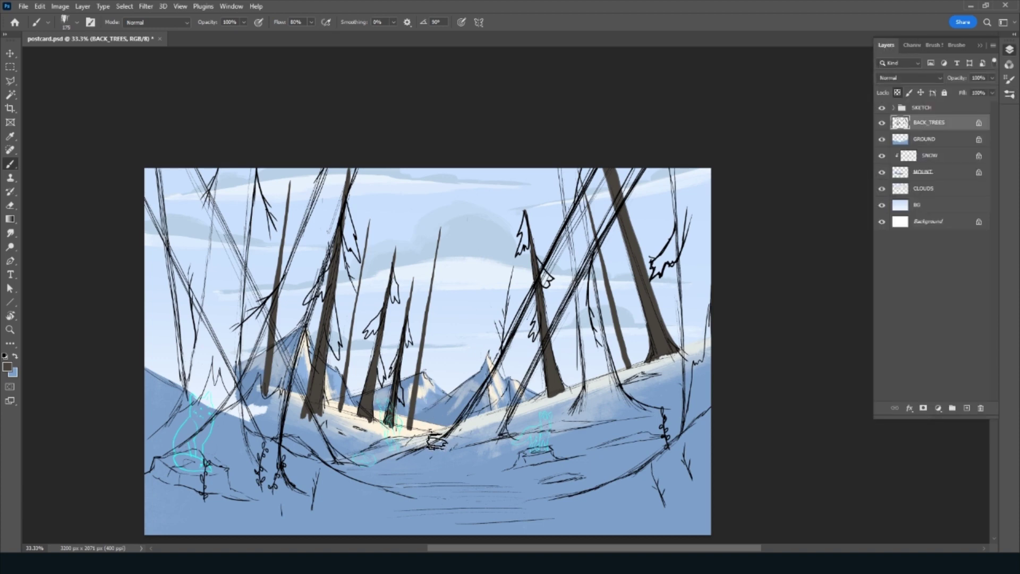
{"action": "key", "text": "bracketleft"}
{"action": "key", "text": "bracketleft"}
{"action": "key", "text": "bracketleft"}
Sample the dark trunk brown from the canvas as the painting colour
{"action": "key", "text": "x"}
{"action": "left_click", "coordinate": [6, 366]}
{"action": "left_click", "coordinate": [376, 381]}
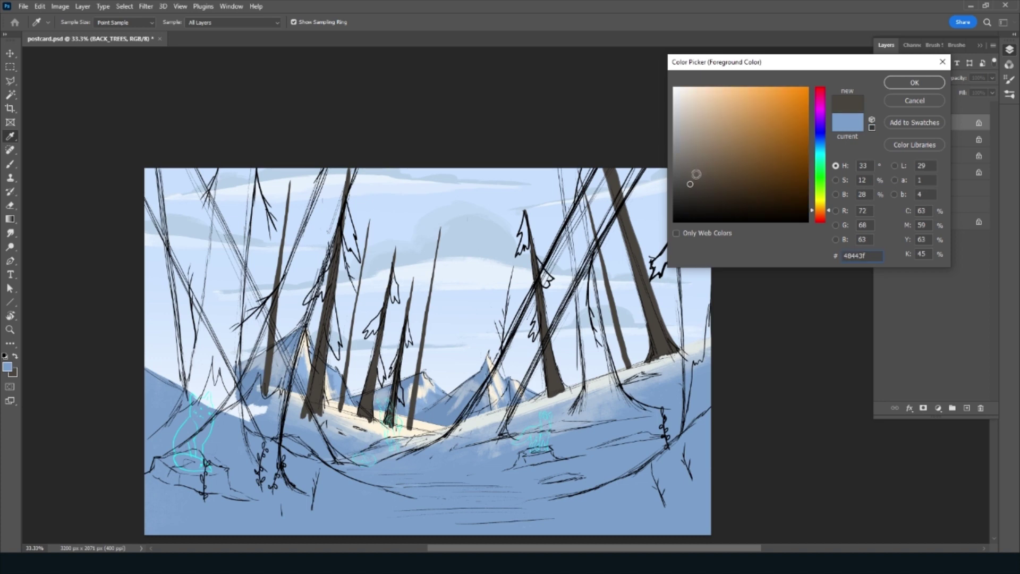
{"action": "key", "text": "Return"}
{"action": "key", "text": "b"}
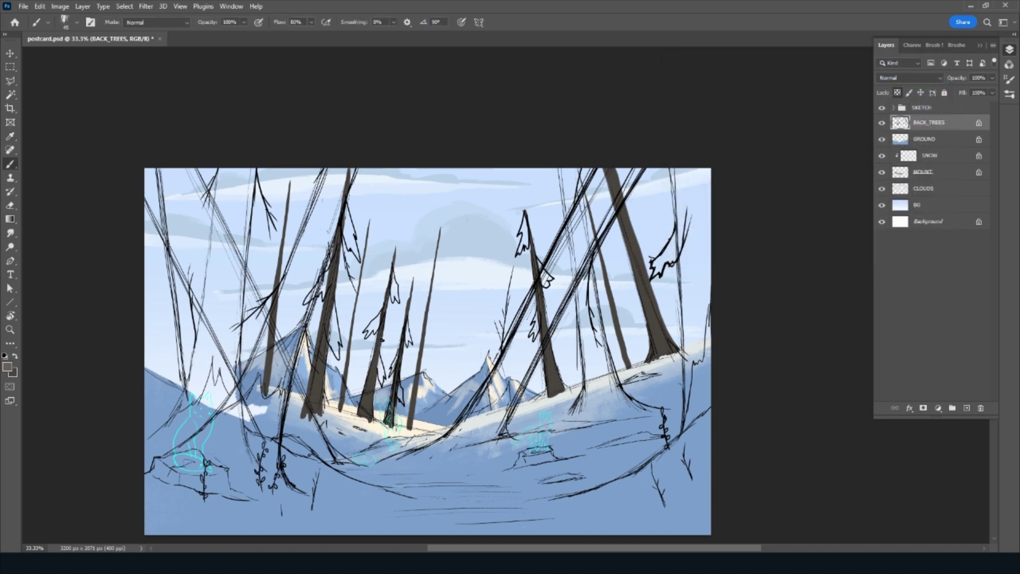
Hide the SKETCH group and lighten the edges of the big trunk and thin left trunks
{"action": "left_click", "coordinate": [882, 107]}
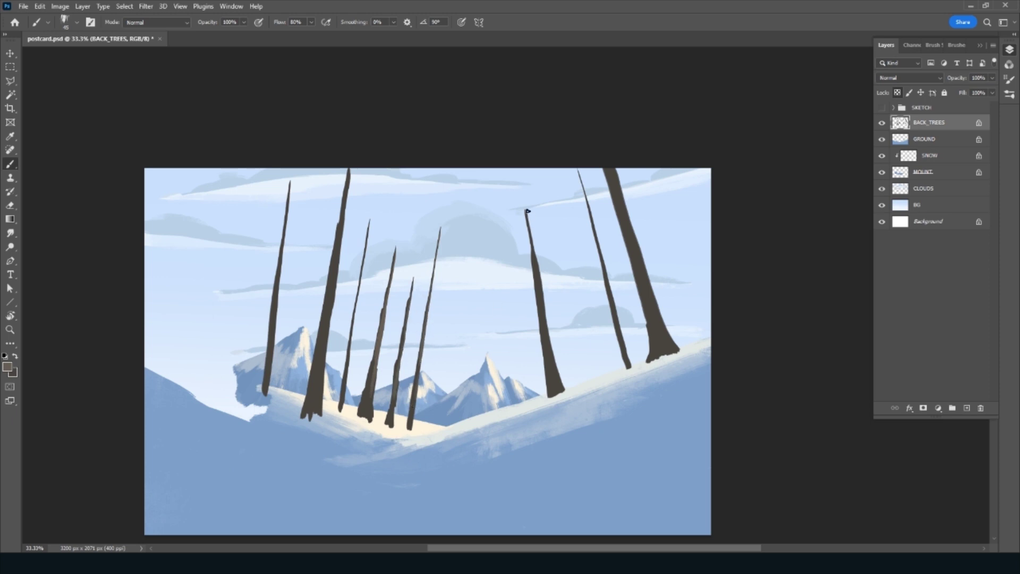
{"action": "mouse_move", "coordinate": [581, 175]}
{"action": "left_mouse_down"}
{"action": "mouse_move", "coordinate": [593, 229]}
{"action": "mouse_move", "coordinate": [617, 175]}
{"action": "left_mouse_up"}
{"action": "left_click_drag", "start_coordinate": [655, 287], "coordinate": [617, 178]}
{"action": "left_click_drag", "start_coordinate": [626, 219], "coordinate": [634, 241]}
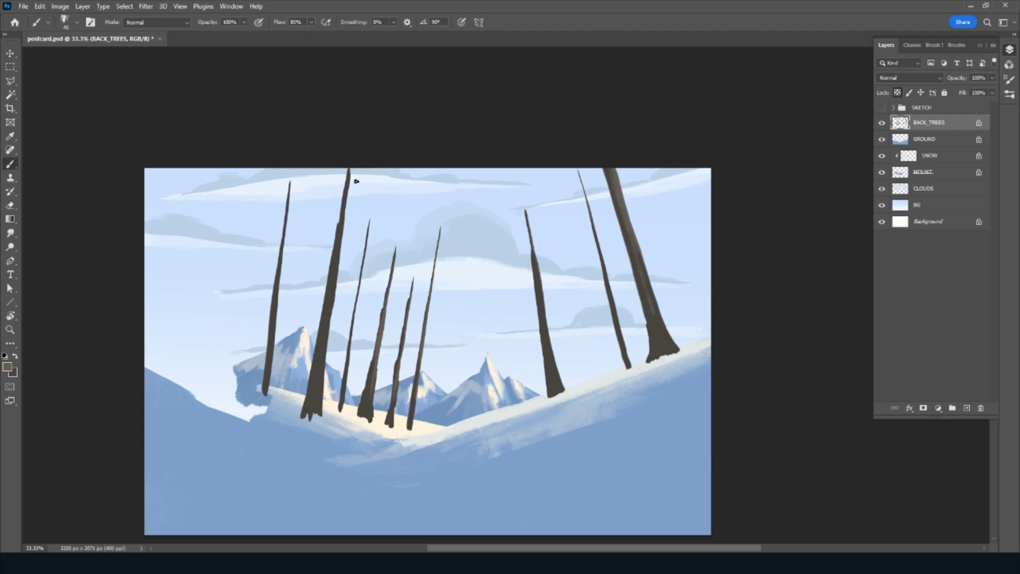
{"action": "mouse_move", "coordinate": [349, 176]}
{"action": "left_mouse_down"}
{"action": "mouse_move", "coordinate": [322, 363]}
{"action": "mouse_move", "coordinate": [327, 336]}
{"action": "left_mouse_up"}
{"action": "left_click_drag", "start_coordinate": [371, 224], "coordinate": [356, 327]}
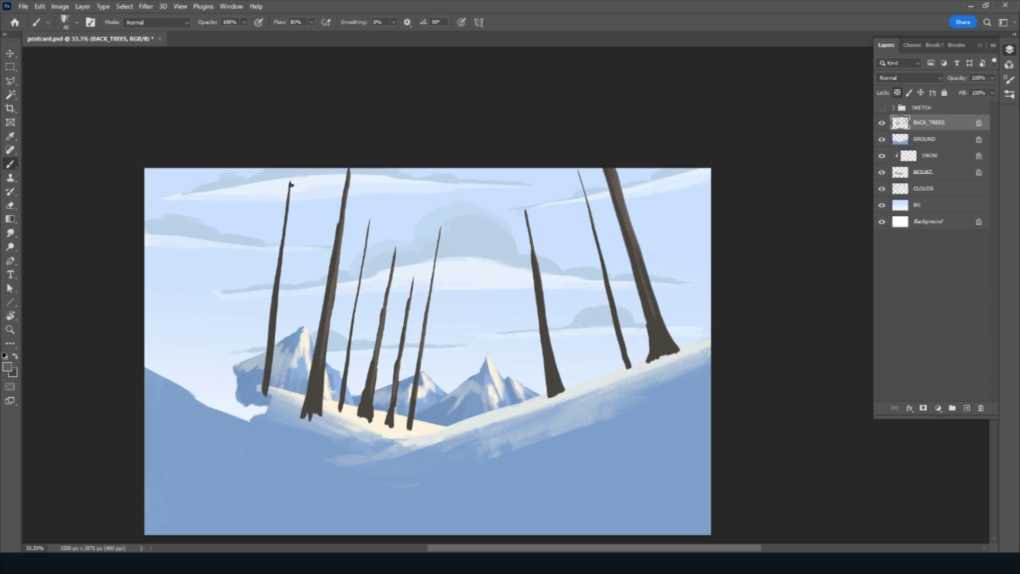
{"action": "left_click_drag", "start_coordinate": [291, 184], "coordinate": [267, 387]}
Paint light-blue highlights on the tall trunk, covering excess with sampled trunk colour
{"action": "left_click", "coordinate": [313, 409], "text": "alt"}
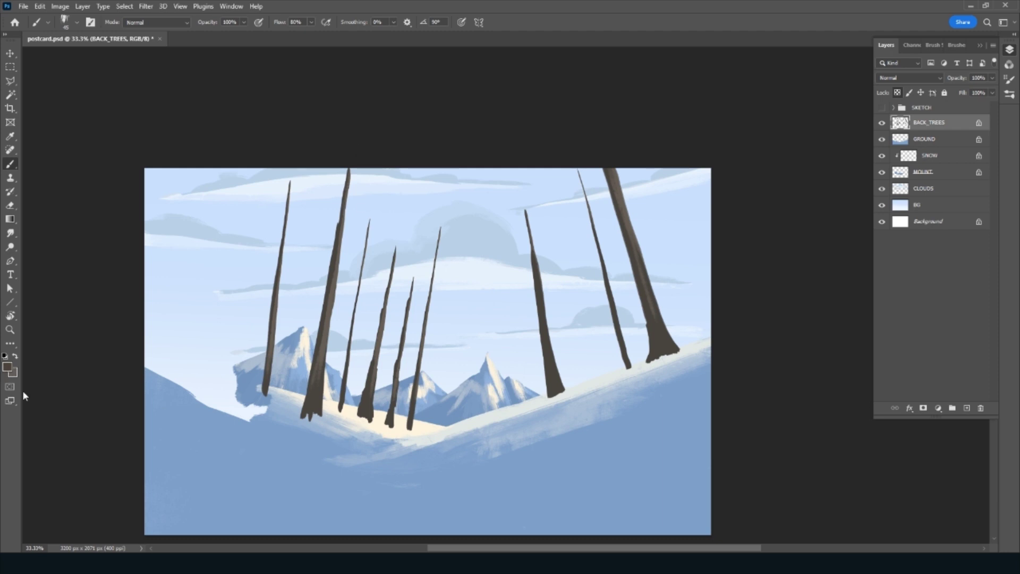
{"action": "left_click", "coordinate": [7, 366]}
{"action": "left_click", "coordinate": [210, 266]}
{"action": "left_click", "coordinate": [849, 91]}
{"action": "left_click_drag", "start_coordinate": [336, 226], "coordinate": [324, 319]}
{"action": "left_click", "coordinate": [323, 322], "text": "alt"}
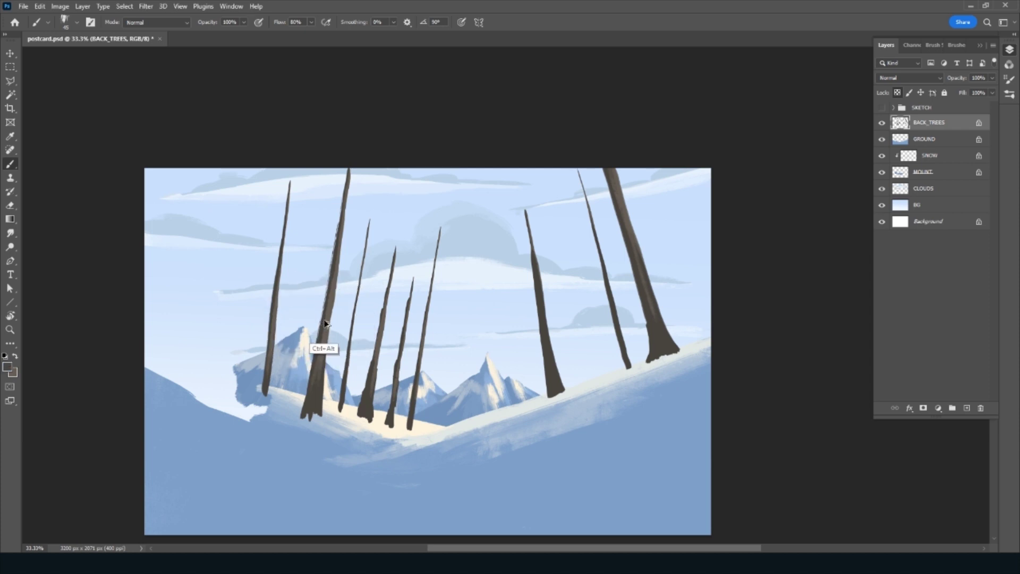
{"action": "left_click_drag", "start_coordinate": [322, 335], "coordinate": [336, 235]}
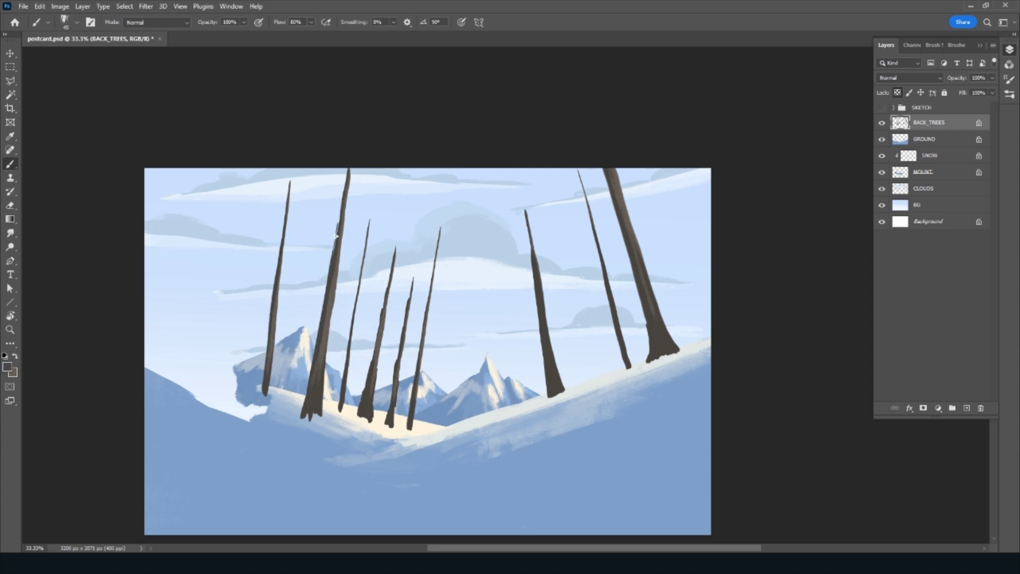
{"action": "left_click", "coordinate": [315, 218], "text": "alt"}
{"action": "left_click_drag", "start_coordinate": [326, 319], "coordinate": [330, 268]}
{"action": "left_click", "coordinate": [324, 319], "text": "alt"}
Highlight the left edges of the tall trunk and the leftmost trunk
{"action": "left_click", "coordinate": [409, 215], "text": "alt"}
{"action": "left_click_drag", "start_coordinate": [327, 294], "coordinate": [332, 263]}
{"action": "left_click", "coordinate": [334, 268], "text": "alt"}
{"action": "left_click_drag", "start_coordinate": [323, 313], "coordinate": [343, 182]}
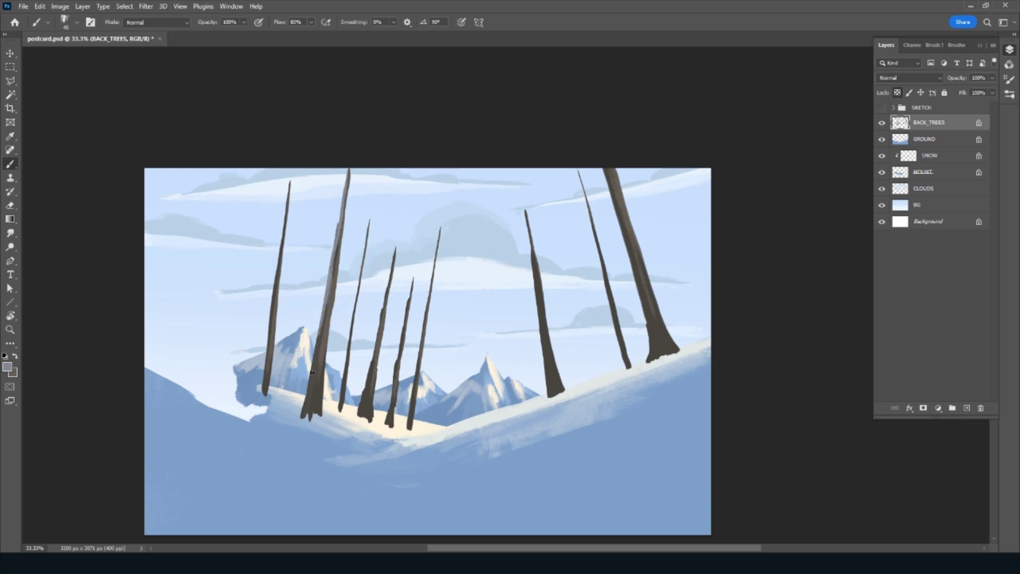
{"action": "left_click_drag", "start_coordinate": [305, 403], "coordinate": [321, 334]}
{"action": "left_click_drag", "start_coordinate": [279, 246], "coordinate": [286, 194]}
{"action": "left_click_drag", "start_coordinate": [270, 327], "coordinate": [276, 269]}
{"action": "left_click_drag", "start_coordinate": [267, 356], "coordinate": [271, 307]}
Highlight left edges of the middle, small and right-side trunks, then darken the tall trunk's top
{"action": "left_click_drag", "start_coordinate": [377, 330], "coordinate": [385, 297]}
{"action": "left_click_drag", "start_coordinate": [361, 400], "coordinate": [372, 362]}
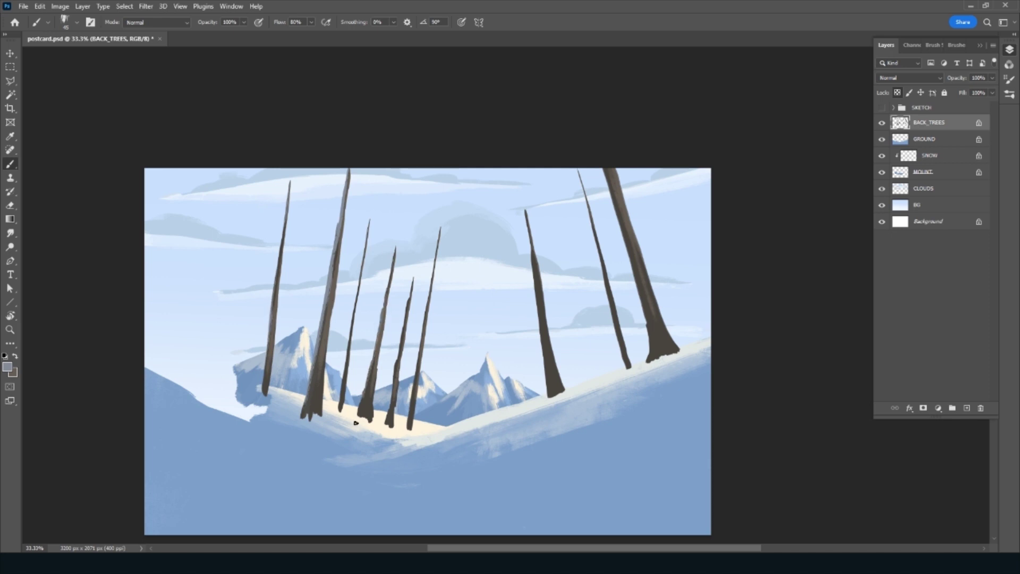
{"action": "left_click_drag", "start_coordinate": [387, 422], "coordinate": [396, 370]}
{"action": "left_click_drag", "start_coordinate": [411, 417], "coordinate": [418, 376]}
{"action": "left_click_drag", "start_coordinate": [542, 330], "coordinate": [531, 244]}
{"action": "mouse_move", "coordinate": [547, 378]}
{"action": "left_mouse_down"}
{"action": "mouse_move", "coordinate": [534, 287]}
{"action": "mouse_move", "coordinate": [540, 327]}
{"action": "left_mouse_up"}
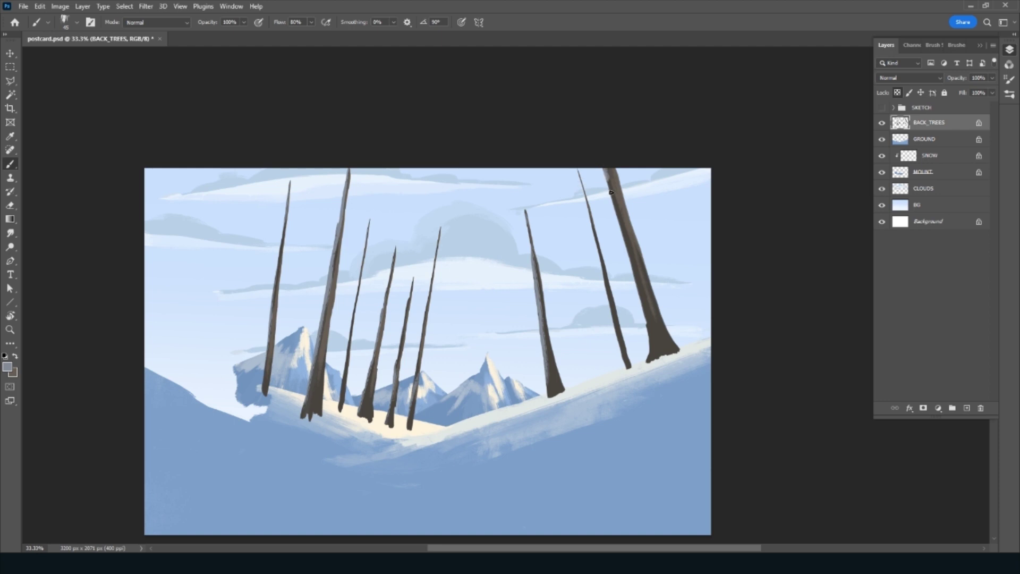
{"action": "left_click_drag", "start_coordinate": [611, 193], "coordinate": [651, 345]}
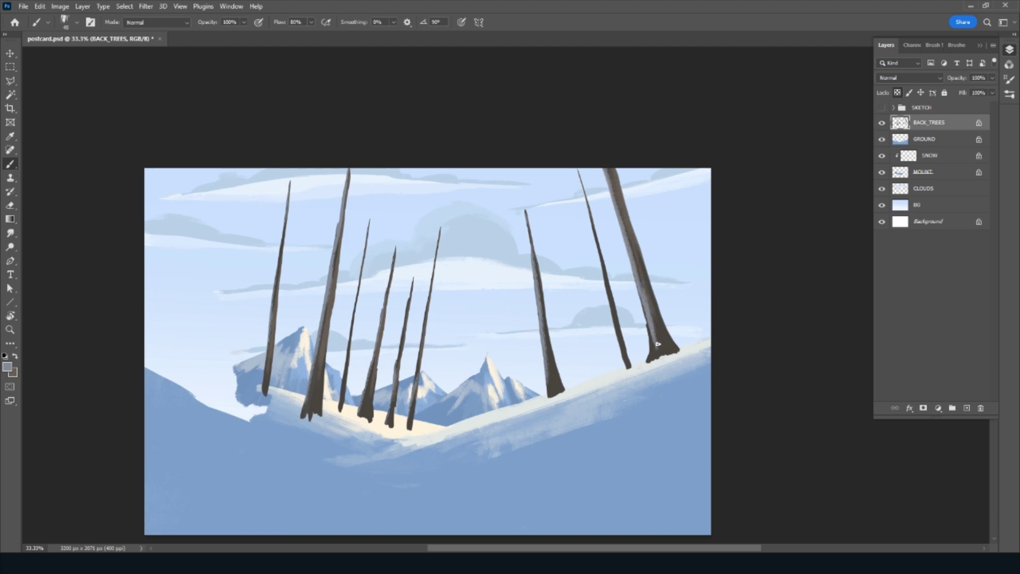
{"action": "left_click", "coordinate": [319, 377], "text": "alt"}
{"action": "mouse_move", "coordinate": [337, 256]}
{"action": "left_mouse_down"}
{"action": "mouse_move", "coordinate": [344, 196]}
{"action": "mouse_move", "coordinate": [341, 233]}
{"action": "left_mouse_up"}
{"action": "left_click_drag", "start_coordinate": [343, 196], "coordinate": [338, 230]}
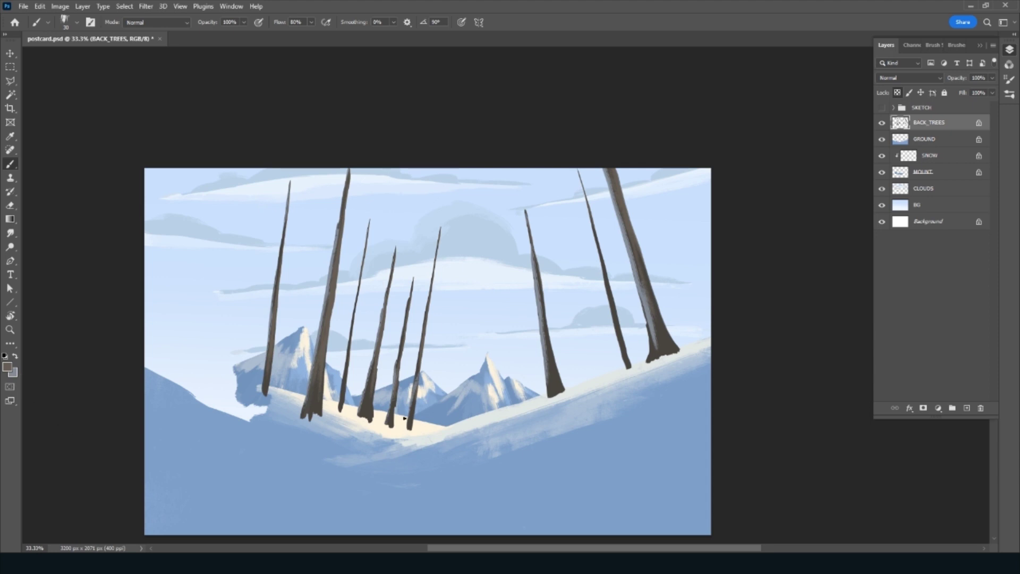
Paint pale cream highlights along the tall trunk
{"action": "left_click", "coordinate": [8, 371]}
{"action": "left_click", "coordinate": [391, 425]}
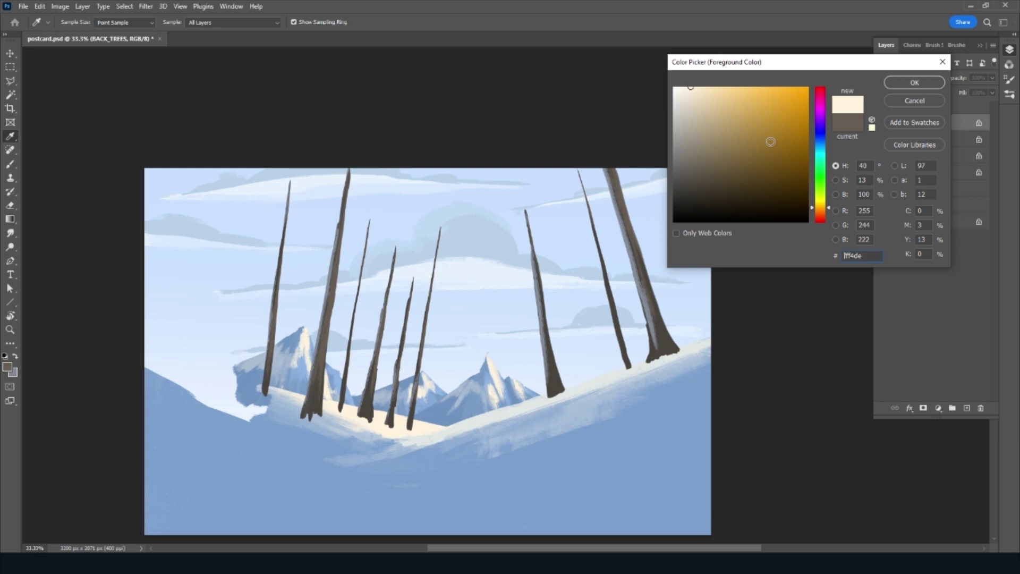
{"action": "left_click", "coordinate": [901, 84]}
{"action": "left_click_drag", "start_coordinate": [341, 265], "coordinate": [347, 194]}
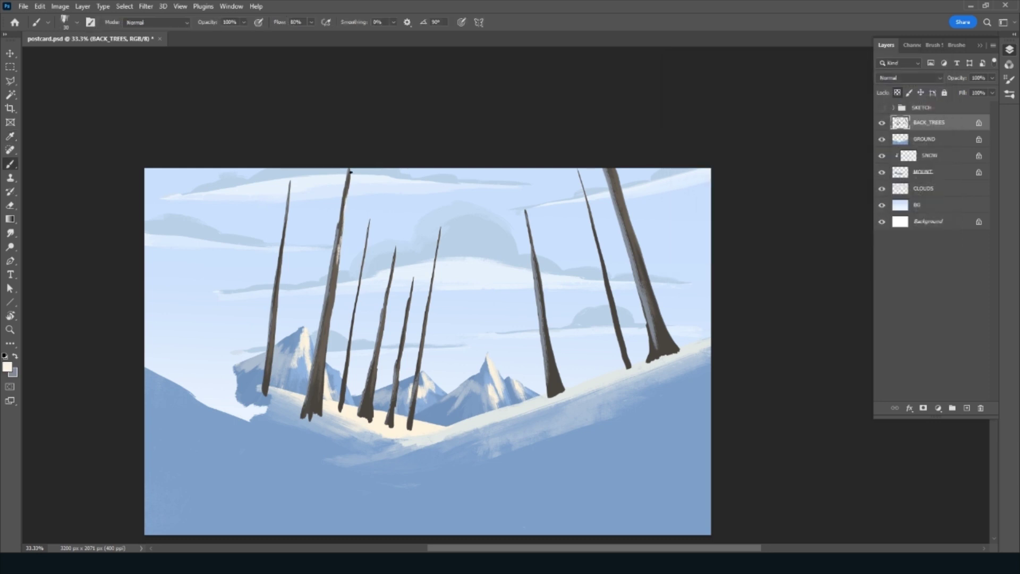
Touch up the tall, middle and large right trunks in sampled trunk colour, then save
{"action": "left_click", "coordinate": [338, 289], "text": "alt"}
{"action": "left_click_drag", "start_coordinate": [338, 252], "coordinate": [344, 208]}
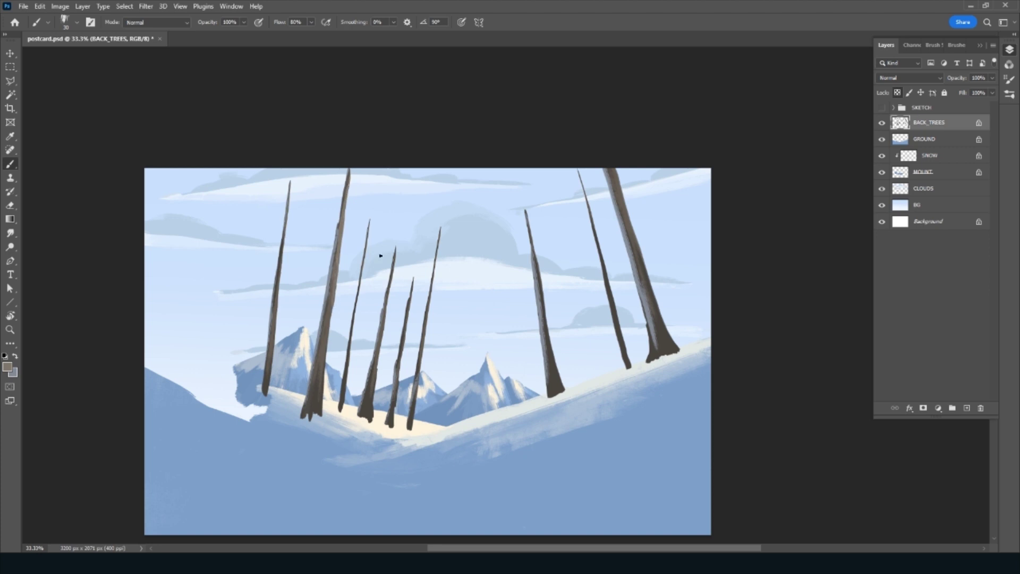
{"action": "left_click_drag", "start_coordinate": [358, 295], "coordinate": [350, 340]}
{"action": "left_click_drag", "start_coordinate": [400, 250], "coordinate": [381, 340]}
{"action": "left_click_drag", "start_coordinate": [409, 303], "coordinate": [407, 314]}
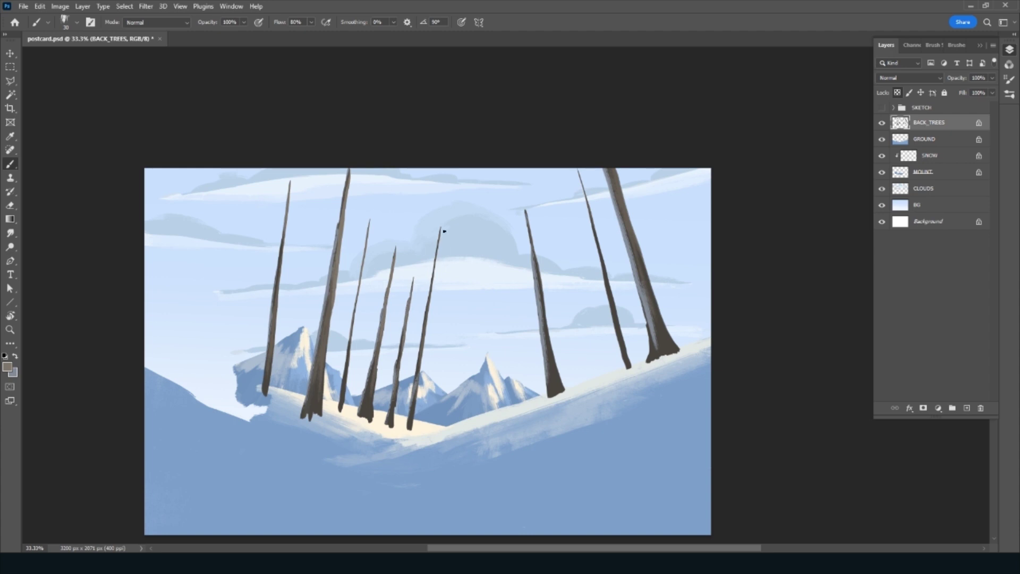
{"action": "left_click_drag", "start_coordinate": [437, 256], "coordinate": [421, 372]}
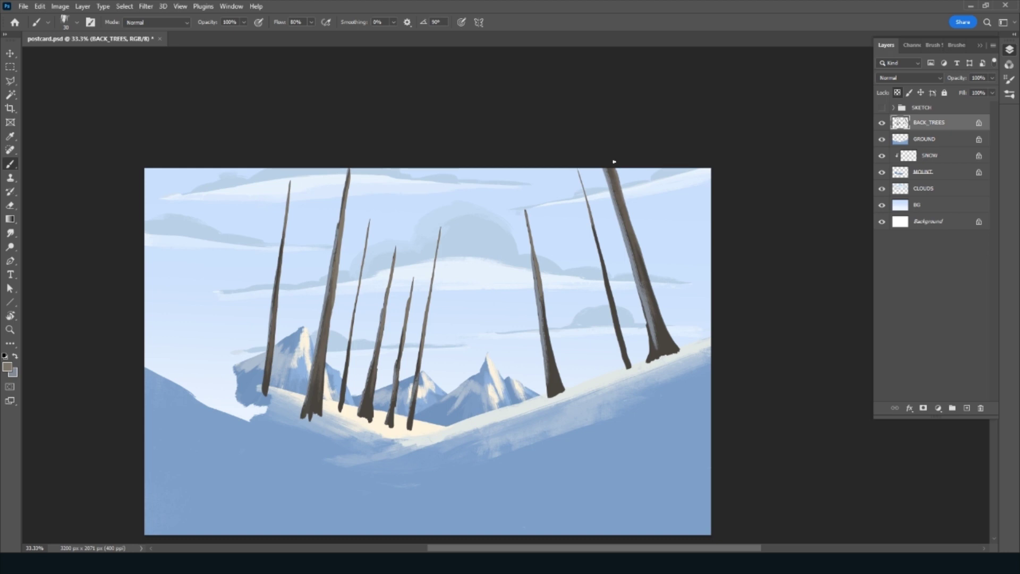
{"action": "left_click_drag", "start_coordinate": [609, 162], "coordinate": [639, 254]}
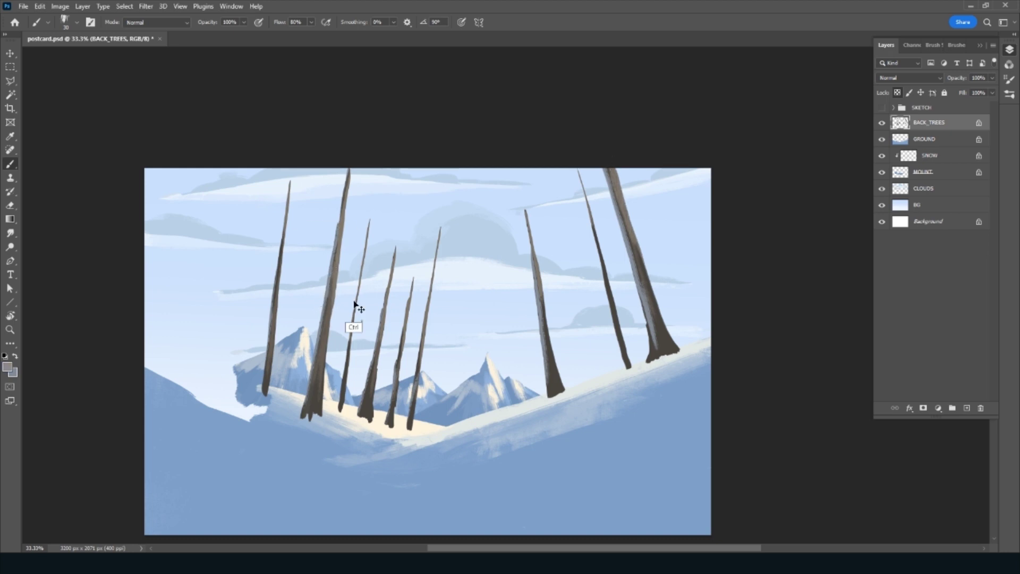
{"action": "key", "text": "ctrl+s"}
Show the sketch again, add a new layer named LEAVES, and zoom in
{"action": "left_click", "coordinate": [882, 107]}
{"action": "left_click", "coordinate": [966, 407]}
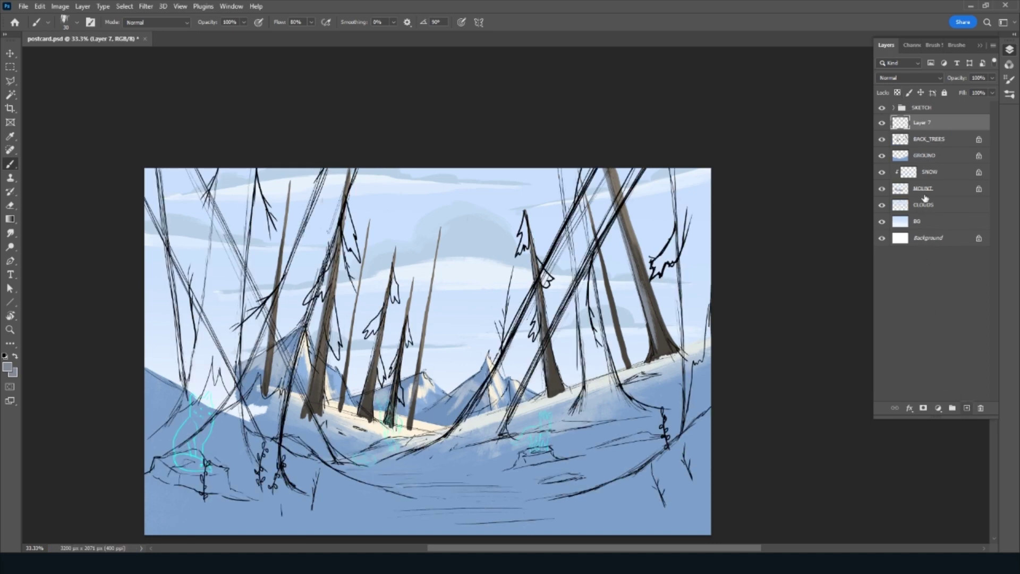
{"action": "double_click", "coordinate": [923, 122]}
{"action": "type", "text": "LEAVES"}
{"action": "key", "text": "Return"}
{"action": "key", "text": "ctrl+plus"}
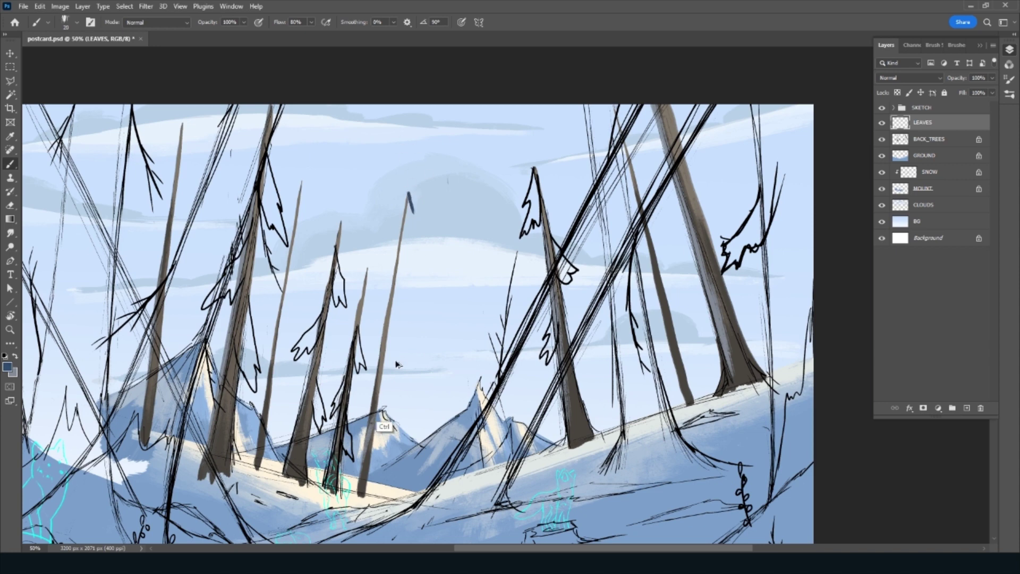
Set the paint colour to dark green #346c5a with a 15 px Rough Inker 4 brush
{"action": "left_click", "coordinate": [8, 367]}
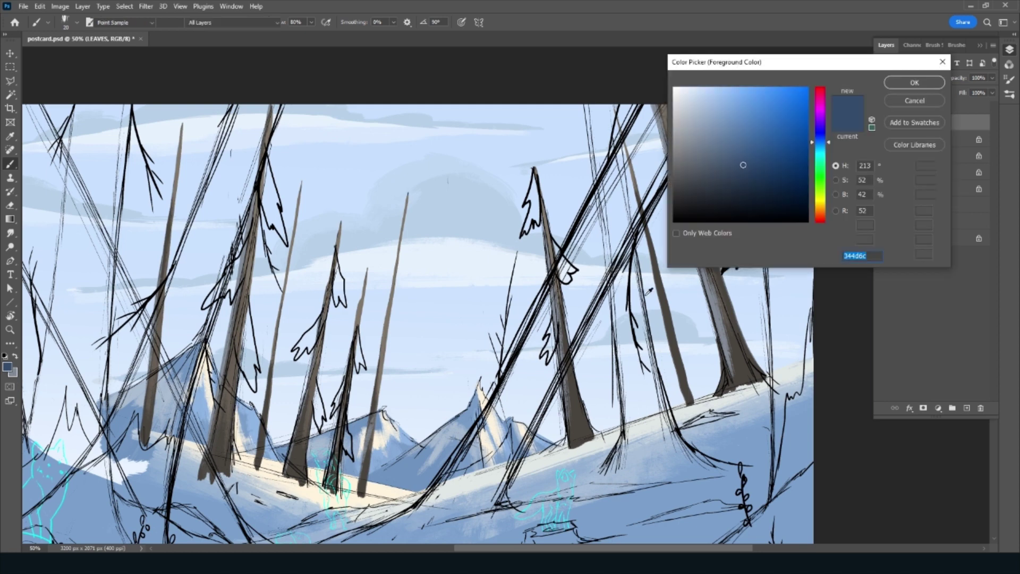
{"action": "left_click_drag", "start_coordinate": [821, 142], "coordinate": [823, 162]}
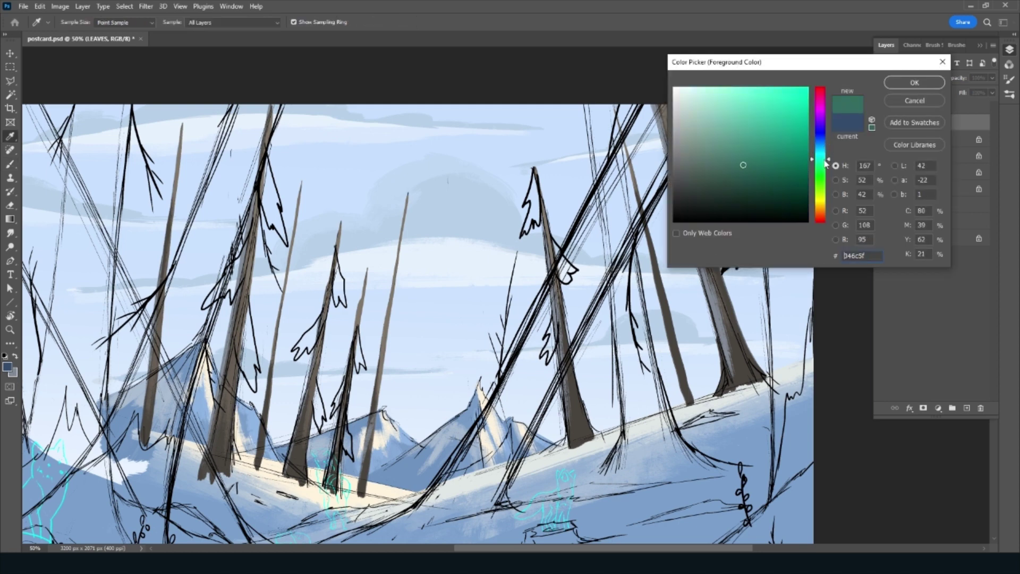
{"action": "key", "text": "Return"}
{"action": "left_click_drag", "start_coordinate": [996, 239], "coordinate": [991, 166]}
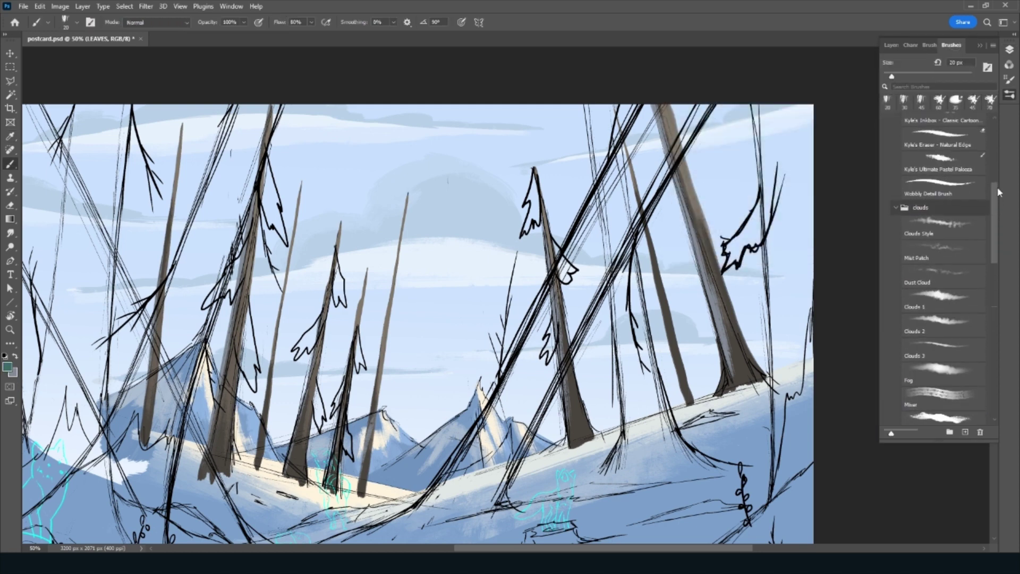
{"action": "left_click", "coordinate": [970, 161]}
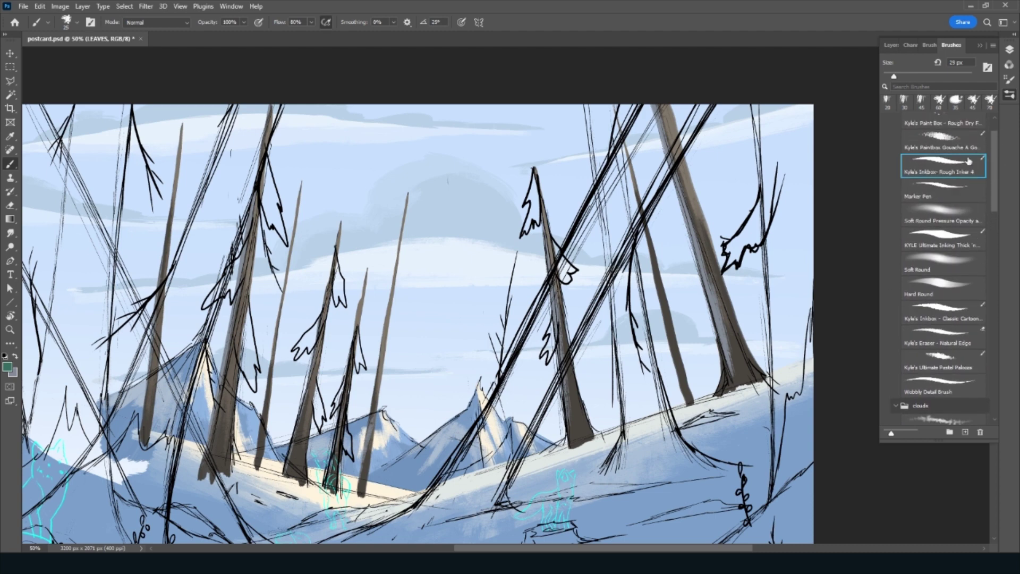
{"action": "key", "text": "bracketleft"}
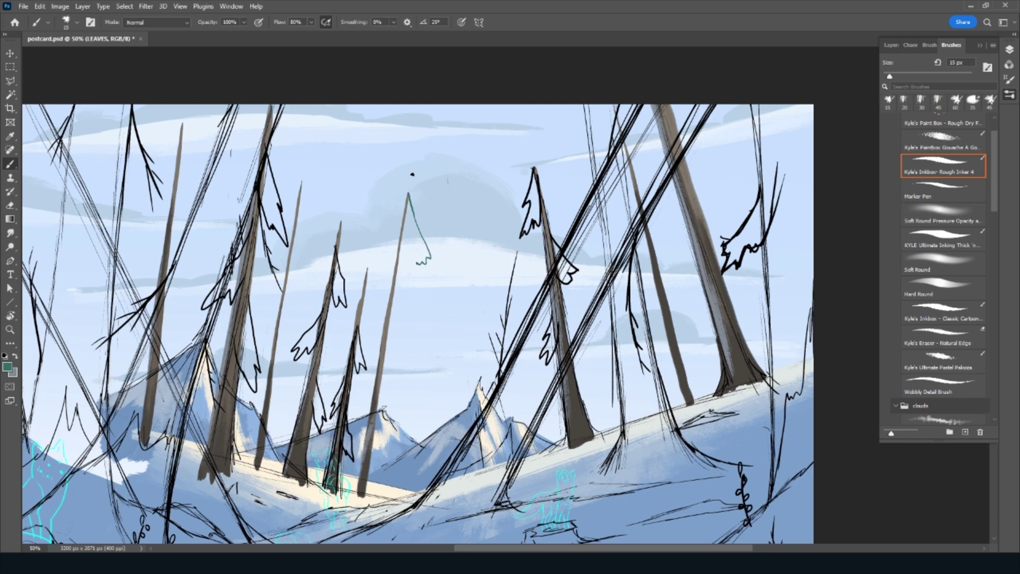
Paint a solid green leaf shape with a wavy edge at the tall trunk's tip
{"action": "key", "text": "ctrl+z"}
{"action": "left_click_drag", "start_coordinate": [420, 266], "coordinate": [429, 253]}
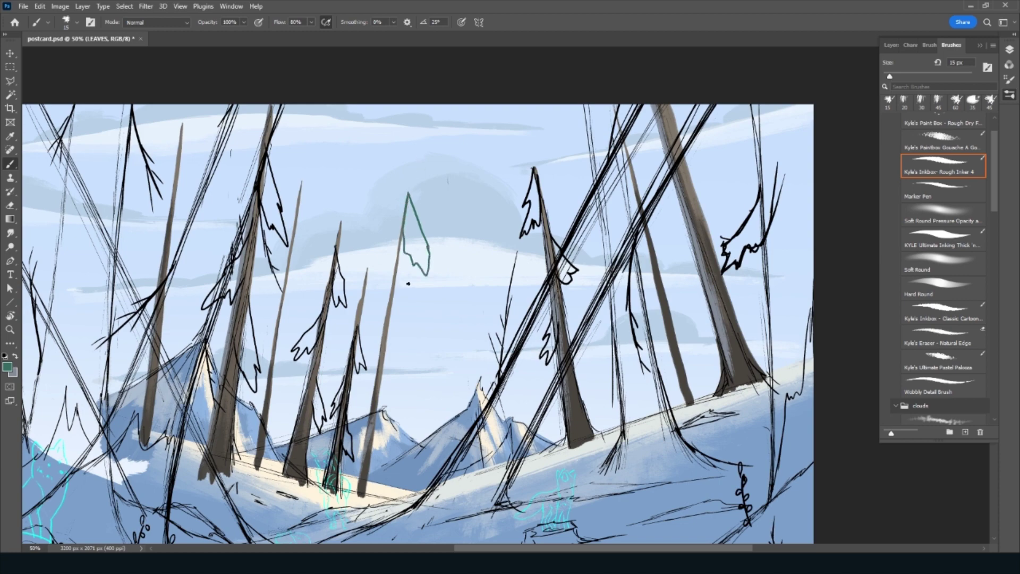
{"action": "key", "text": "bracketleft"}
{"action": "key", "text": "ctrl+plus"}
{"action": "key", "text": "ctrl+z"}
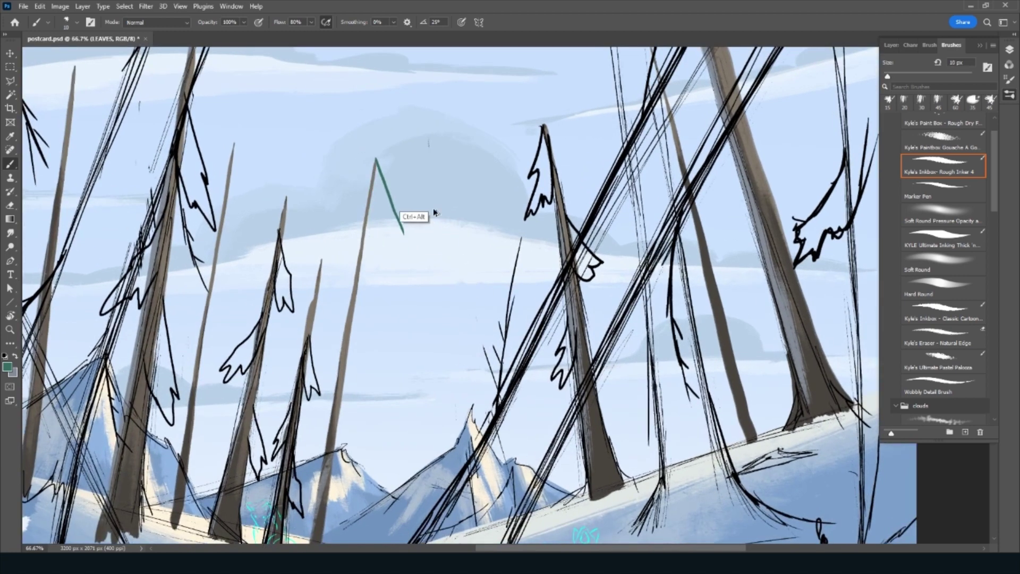
{"action": "key", "text": "bracketright"}
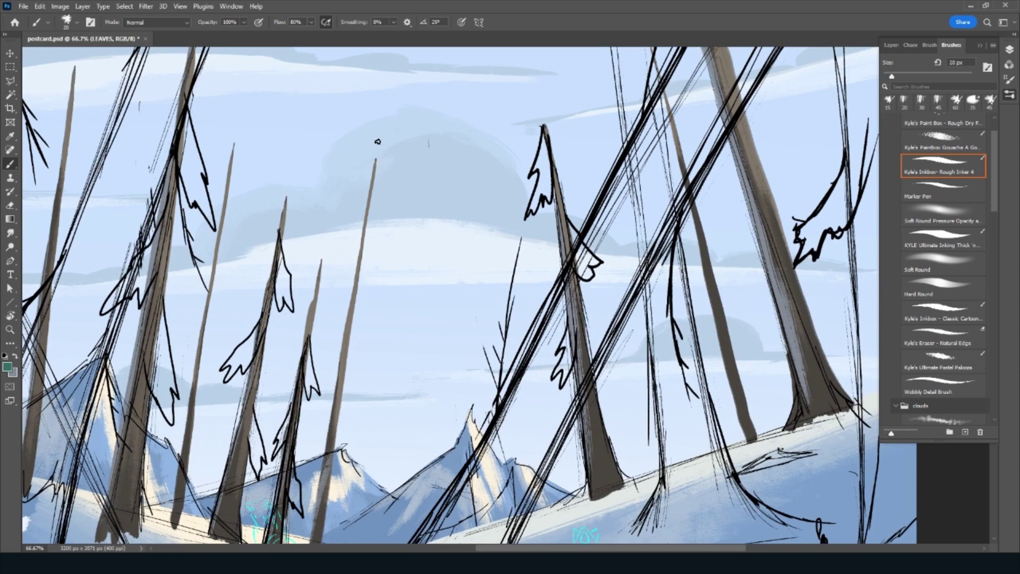
{"action": "left_click_drag", "start_coordinate": [378, 306], "coordinate": [692, 351]}
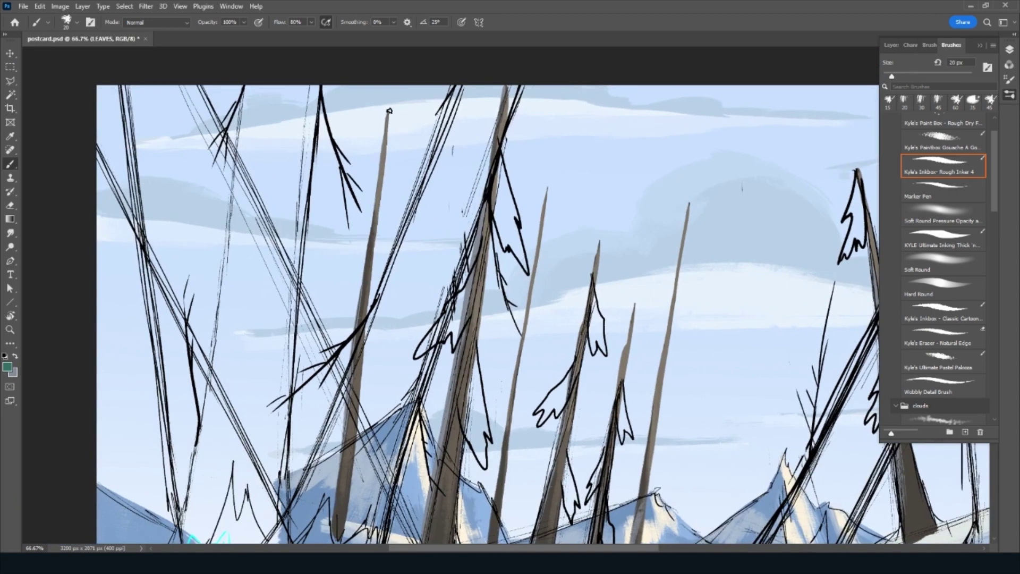
{"action": "left_click_drag", "start_coordinate": [389, 111], "coordinate": [429, 210]}
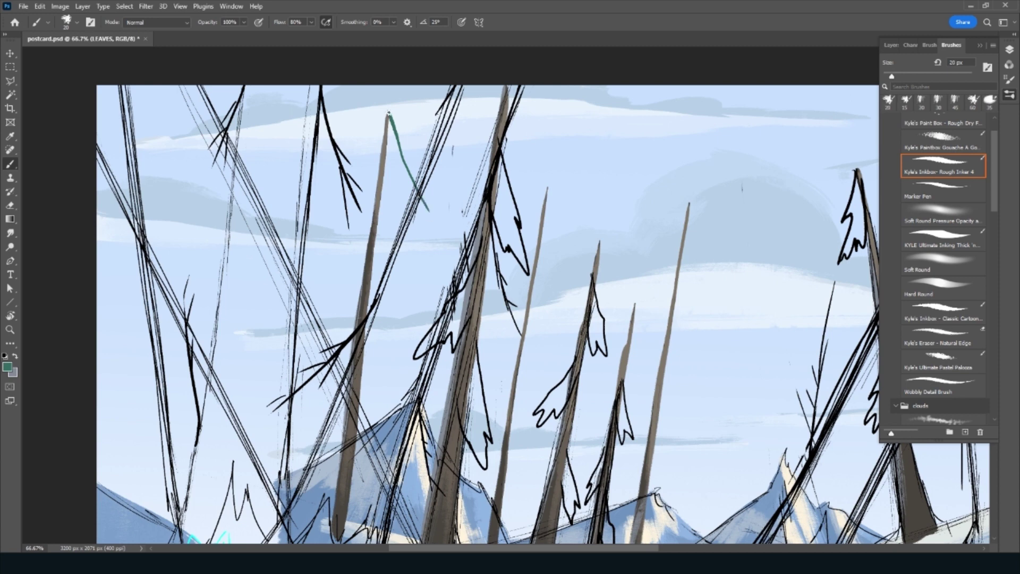
{"action": "left_click_drag", "start_coordinate": [388, 112], "coordinate": [386, 145]}
{"action": "left_click_drag", "start_coordinate": [396, 182], "coordinate": [426, 204]}
{"action": "mouse_move", "coordinate": [388, 123]}
{"action": "left_mouse_down"}
{"action": "mouse_move", "coordinate": [388, 178]}
{"action": "mouse_move", "coordinate": [426, 232]}
{"action": "mouse_move", "coordinate": [391, 133]}
{"action": "mouse_move", "coordinate": [426, 225]}
{"action": "mouse_move", "coordinate": [392, 171]}
{"action": "left_mouse_up"}
{"action": "key", "text": "]"}
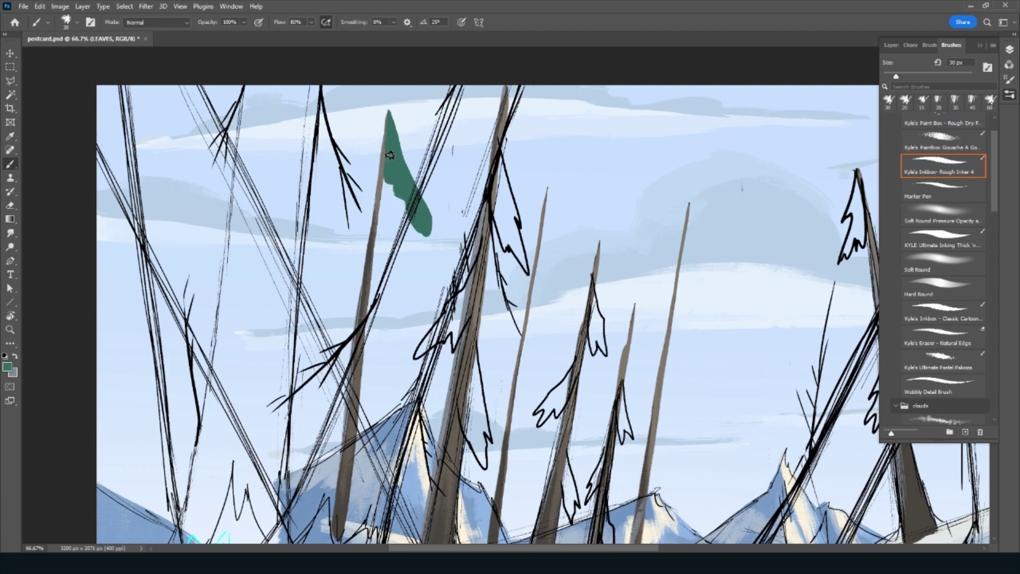
Add a second foliage clump left of the trunk and a lower clump along it
{"action": "left_click_drag", "start_coordinate": [393, 292], "coordinate": [420, 248]}
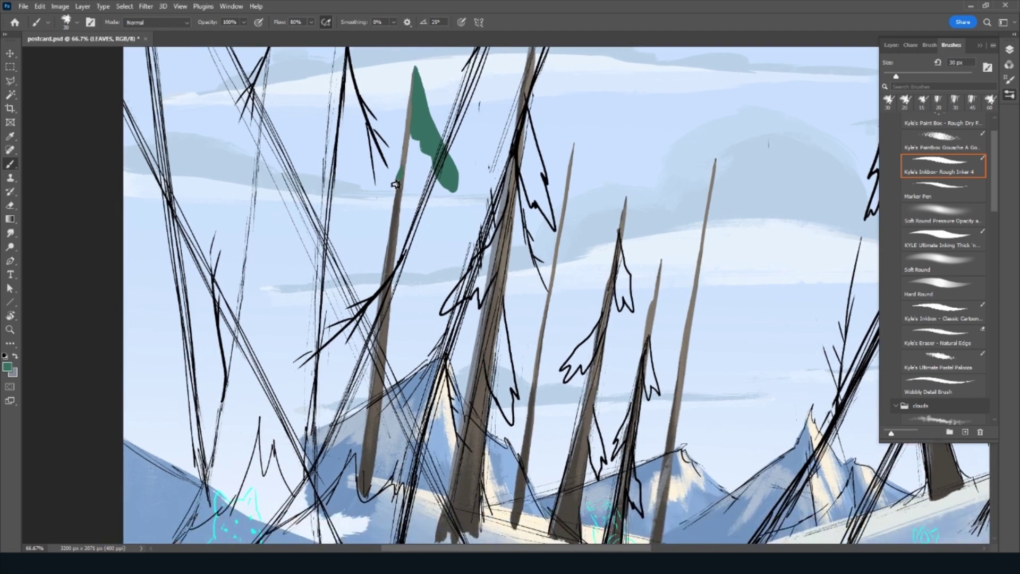
{"action": "left_click_drag", "start_coordinate": [395, 184], "coordinate": [361, 239]}
{"action": "mouse_move", "coordinate": [330, 265]}
{"action": "left_mouse_down"}
{"action": "mouse_move", "coordinate": [385, 214]}
{"action": "mouse_move", "coordinate": [365, 266]}
{"action": "mouse_move", "coordinate": [388, 218]}
{"action": "left_mouse_up"}
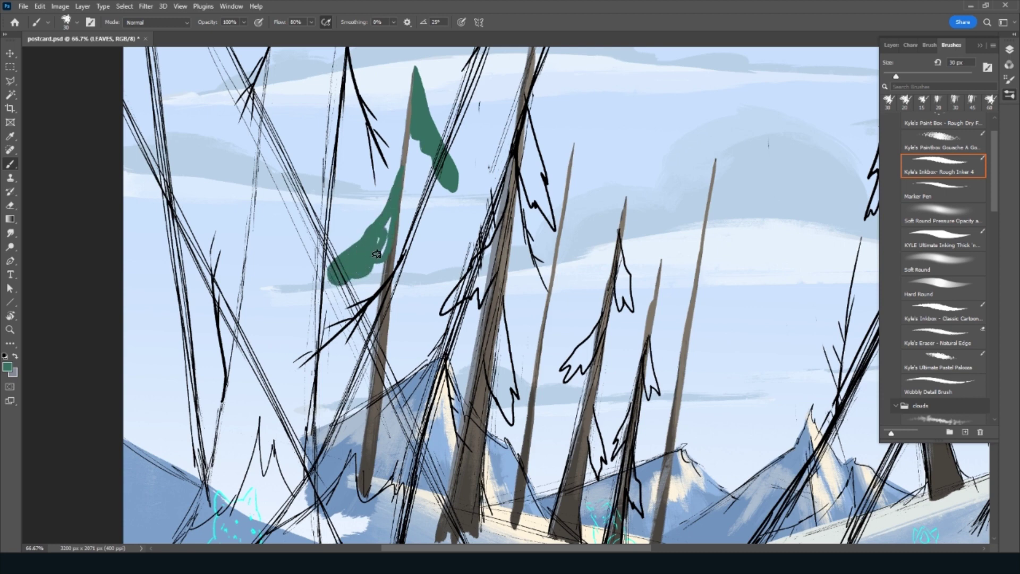
{"action": "left_click_drag", "start_coordinate": [391, 298], "coordinate": [430, 371]}
{"action": "mouse_move", "coordinate": [384, 347]}
{"action": "left_mouse_down"}
{"action": "mouse_move", "coordinate": [413, 394]}
{"action": "mouse_move", "coordinate": [404, 360]}
{"action": "left_mouse_up"}
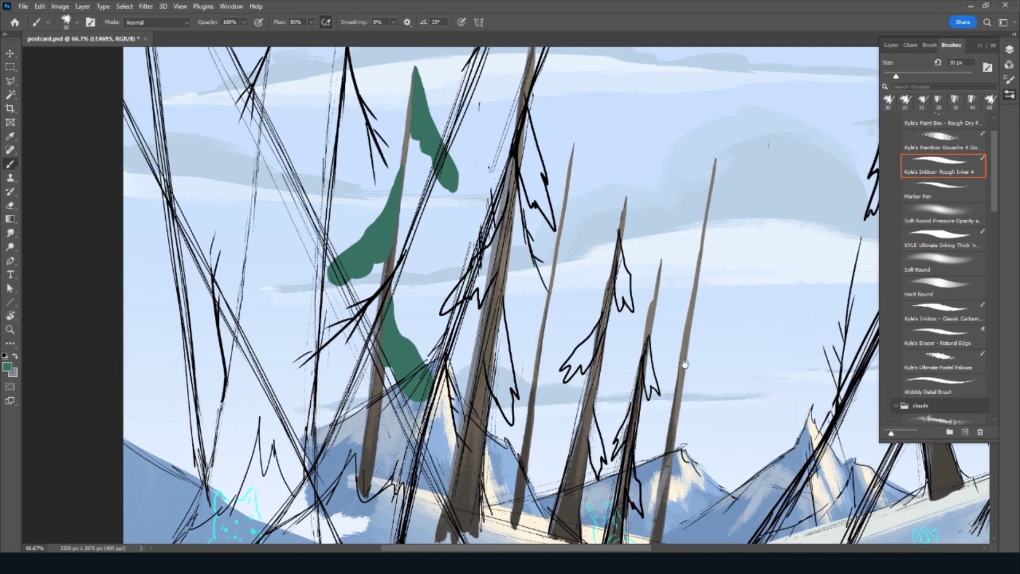
Fill the sketched leaf shapes on both sides of the neighbouring trunk in green
{"action": "left_click_drag", "start_coordinate": [685, 365], "coordinate": [541, 360]}
{"action": "mouse_move", "coordinate": [358, 290]}
{"action": "left_mouse_down"}
{"action": "mouse_move", "coordinate": [366, 420]}
{"action": "mouse_move", "coordinate": [337, 350]}
{"action": "mouse_move", "coordinate": [356, 388]}
{"action": "mouse_move", "coordinate": [355, 319]}
{"action": "mouse_move", "coordinate": [344, 369]}
{"action": "left_mouse_up"}
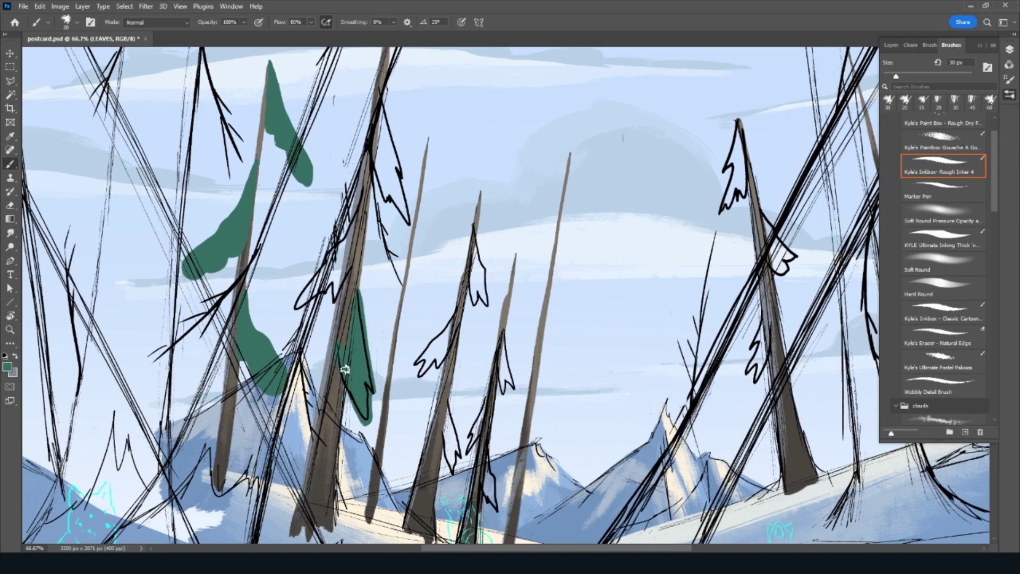
{"action": "mouse_move", "coordinate": [354, 269]}
{"action": "left_mouse_down"}
{"action": "mouse_move", "coordinate": [329, 303]}
{"action": "mouse_move", "coordinate": [295, 308]}
{"action": "mouse_move", "coordinate": [366, 189]}
{"action": "mouse_move", "coordinate": [313, 291]}
{"action": "mouse_move", "coordinate": [341, 276]}
{"action": "mouse_move", "coordinate": [359, 220]}
{"action": "left_mouse_up"}
{"action": "scroll", "coordinate": [450, 179], "scroll_direction": "up", "scroll_amount": 3}
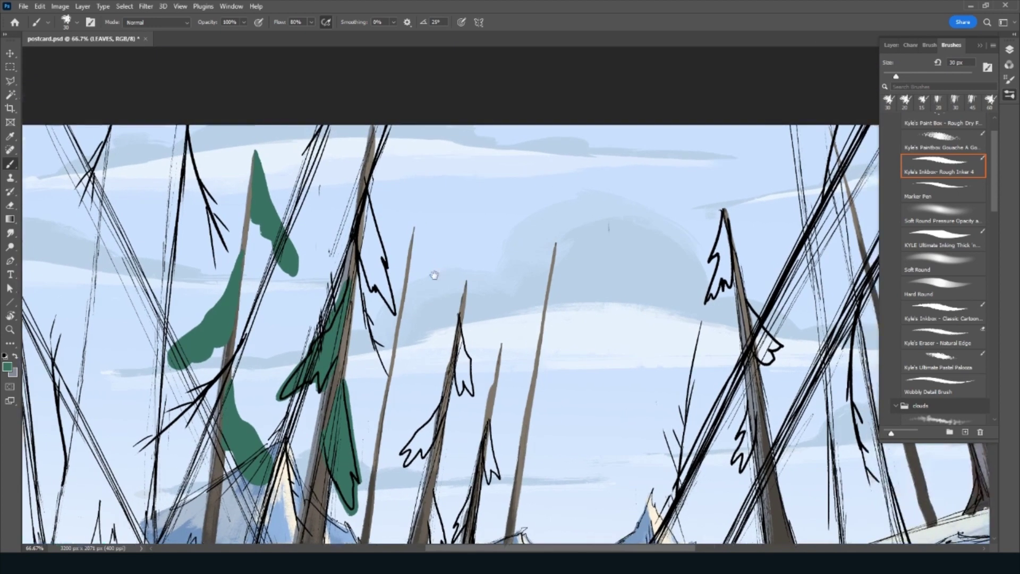
{"action": "mouse_move", "coordinate": [363, 185]}
{"action": "left_mouse_down"}
{"action": "mouse_move", "coordinate": [397, 329]}
{"action": "mouse_move", "coordinate": [369, 290]}
{"action": "mouse_move", "coordinate": [360, 198]}
{"action": "mouse_move", "coordinate": [357, 250]}
{"action": "mouse_move", "coordinate": [378, 293]}
{"action": "mouse_move", "coordinate": [367, 234]}
{"action": "mouse_move", "coordinate": [380, 255]}
{"action": "mouse_move", "coordinate": [375, 247]}
{"action": "left_mouse_up"}
{"action": "scroll", "coordinate": [377, 249], "scroll_direction": "down", "scroll_amount": 5}
{"action": "scroll", "coordinate": [372, 213], "scroll_direction": "right", "scroll_amount": 2}
{"action": "scroll", "coordinate": [367, 160], "scroll_direction": "down", "scroll_amount": 2}
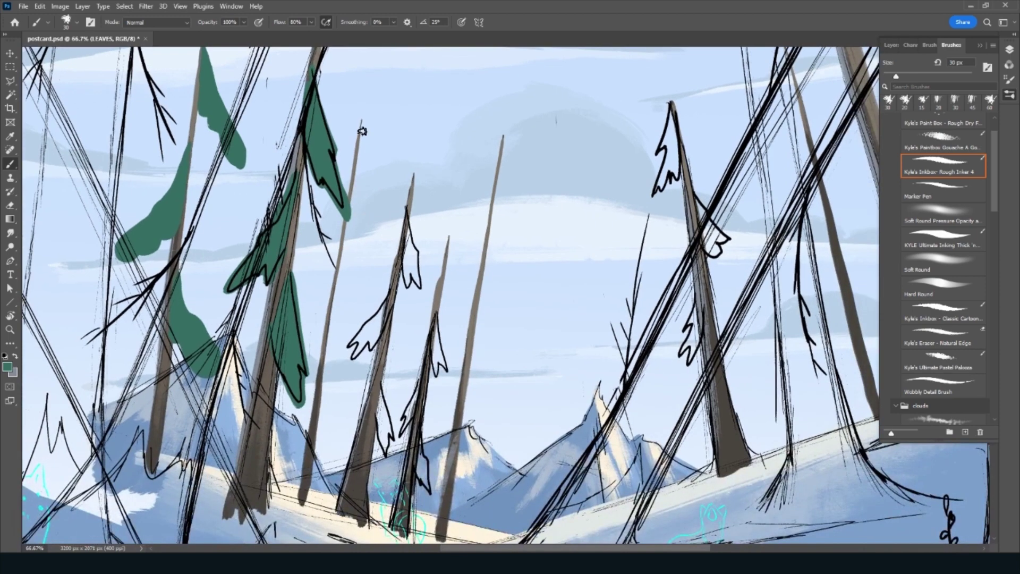
{"action": "mouse_move", "coordinate": [362, 129]}
{"action": "left_mouse_down"}
{"action": "mouse_move", "coordinate": [384, 196]}
{"action": "mouse_move", "coordinate": [367, 197]}
{"action": "mouse_move", "coordinate": [361, 130]}
{"action": "mouse_move", "coordinate": [371, 187]}
{"action": "mouse_move", "coordinate": [362, 145]}
{"action": "left_mouse_up"}
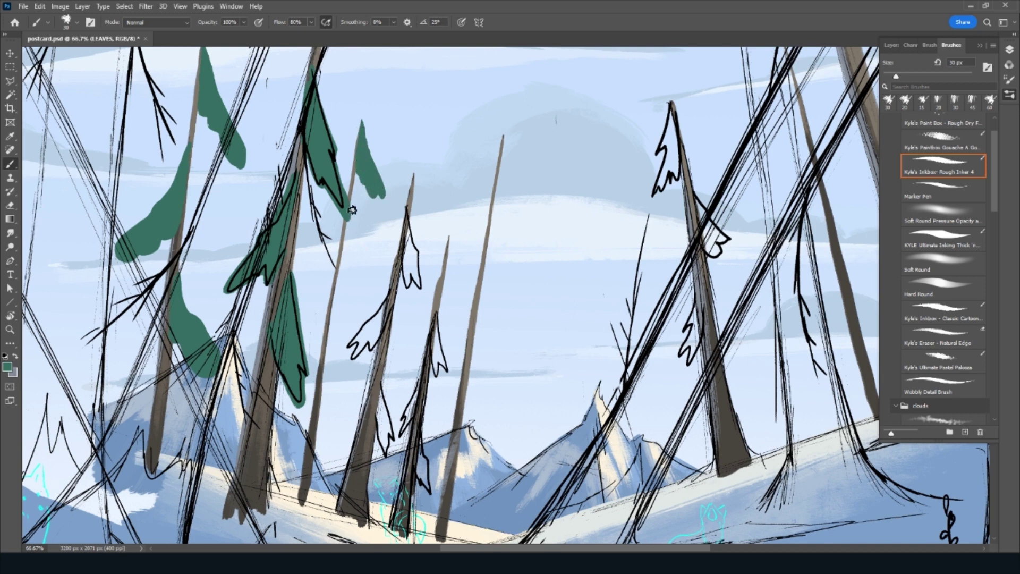
Paint green foliage clumps and fill small leaves on the next few thin trunks
{"action": "left_click_drag", "start_coordinate": [338, 229], "coordinate": [303, 268]}
{"action": "key", "text": "ctrl+z"}
{"action": "mouse_move", "coordinate": [345, 219]}
{"action": "left_mouse_down"}
{"action": "mouse_move", "coordinate": [317, 263]}
{"action": "mouse_move", "coordinate": [339, 251]}
{"action": "mouse_move", "coordinate": [344, 226]}
{"action": "mouse_move", "coordinate": [318, 258]}
{"action": "mouse_move", "coordinate": [326, 267]}
{"action": "mouse_move", "coordinate": [335, 250]}
{"action": "mouse_move", "coordinate": [327, 254]}
{"action": "left_mouse_up"}
{"action": "mouse_move", "coordinate": [333, 292]}
{"action": "left_mouse_down"}
{"action": "mouse_move", "coordinate": [355, 366]}
{"action": "mouse_move", "coordinate": [332, 344]}
{"action": "mouse_move", "coordinate": [329, 308]}
{"action": "mouse_move", "coordinate": [335, 335]}
{"action": "mouse_move", "coordinate": [330, 311]}
{"action": "mouse_move", "coordinate": [344, 327]}
{"action": "mouse_move", "coordinate": [337, 319]}
{"action": "mouse_move", "coordinate": [343, 362]}
{"action": "mouse_move", "coordinate": [340, 345]}
{"action": "mouse_move", "coordinate": [355, 362]}
{"action": "mouse_move", "coordinate": [351, 343]}
{"action": "left_mouse_up"}
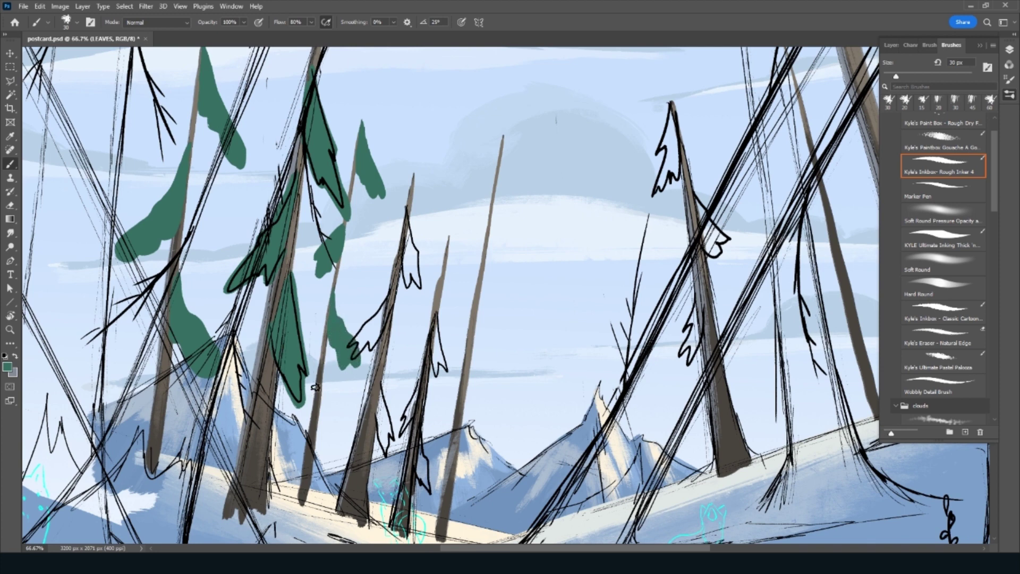
{"action": "mouse_move", "coordinate": [413, 174]}
{"action": "left_mouse_down"}
{"action": "mouse_move", "coordinate": [431, 264]}
{"action": "mouse_move", "coordinate": [408, 236]}
{"action": "mouse_move", "coordinate": [412, 178]}
{"action": "mouse_move", "coordinate": [412, 251]}
{"action": "mouse_move", "coordinate": [431, 257]}
{"action": "mouse_move", "coordinate": [430, 229]}
{"action": "mouse_move", "coordinate": [427, 240]}
{"action": "mouse_move", "coordinate": [416, 208]}
{"action": "mouse_move", "coordinate": [419, 222]}
{"action": "left_mouse_up"}
{"action": "mouse_move", "coordinate": [385, 300]}
{"action": "left_mouse_down"}
{"action": "mouse_move", "coordinate": [359, 332]}
{"action": "mouse_move", "coordinate": [375, 343]}
{"action": "mouse_move", "coordinate": [385, 308]}
{"action": "mouse_move", "coordinate": [359, 340]}
{"action": "mouse_move", "coordinate": [373, 319]}
{"action": "mouse_move", "coordinate": [372, 348]}
{"action": "mouse_move", "coordinate": [387, 304]}
{"action": "left_mouse_up"}
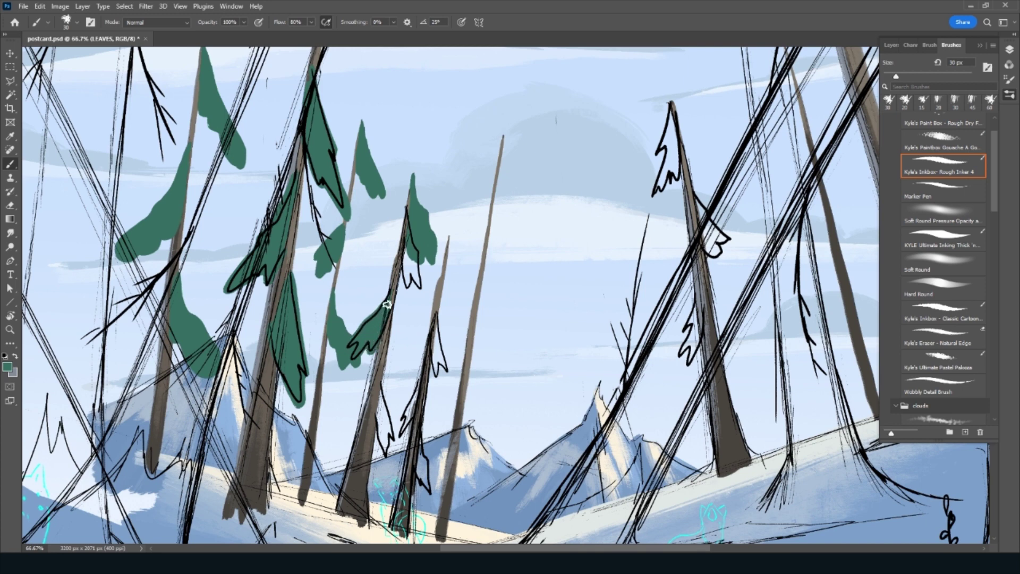
{"action": "mouse_move", "coordinate": [383, 376]}
{"action": "left_mouse_down"}
{"action": "mouse_move", "coordinate": [393, 441]}
{"action": "mouse_move", "coordinate": [377, 394]}
{"action": "mouse_move", "coordinate": [382, 432]}
{"action": "mouse_move", "coordinate": [379, 417]}
{"action": "mouse_move", "coordinate": [391, 436]}
{"action": "left_mouse_up"}
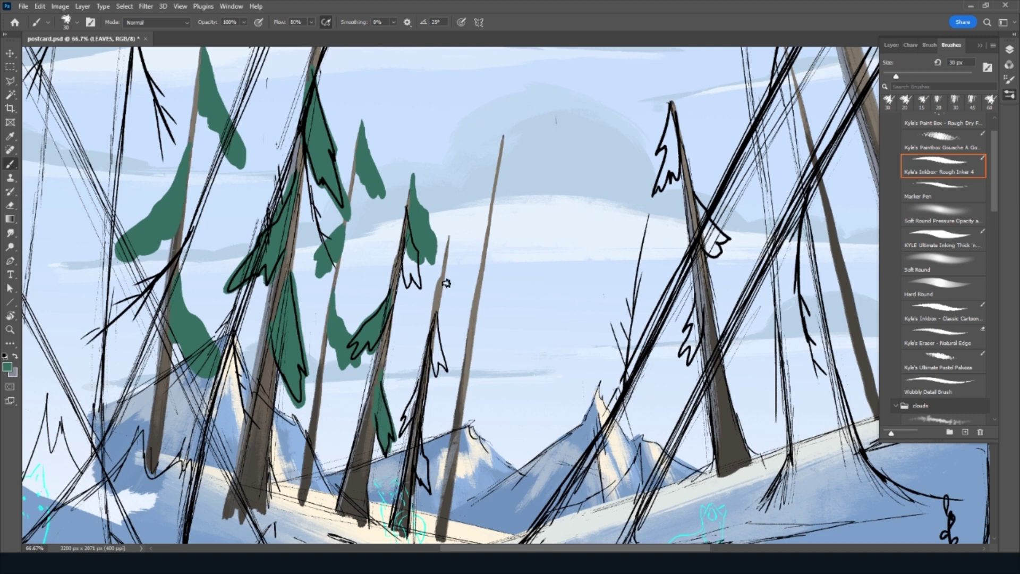
{"action": "mouse_move", "coordinate": [441, 346]}
{"action": "left_mouse_down"}
{"action": "mouse_move", "coordinate": [443, 375]}
{"action": "mouse_move", "coordinate": [433, 327]}
{"action": "mouse_move", "coordinate": [439, 350]}
{"action": "mouse_move", "coordinate": [404, 428]}
{"action": "mouse_move", "coordinate": [413, 404]}
{"action": "mouse_move", "coordinate": [429, 492]}
{"action": "mouse_move", "coordinate": [417, 459]}
{"action": "mouse_move", "coordinate": [421, 470]}
{"action": "left_mouse_up"}
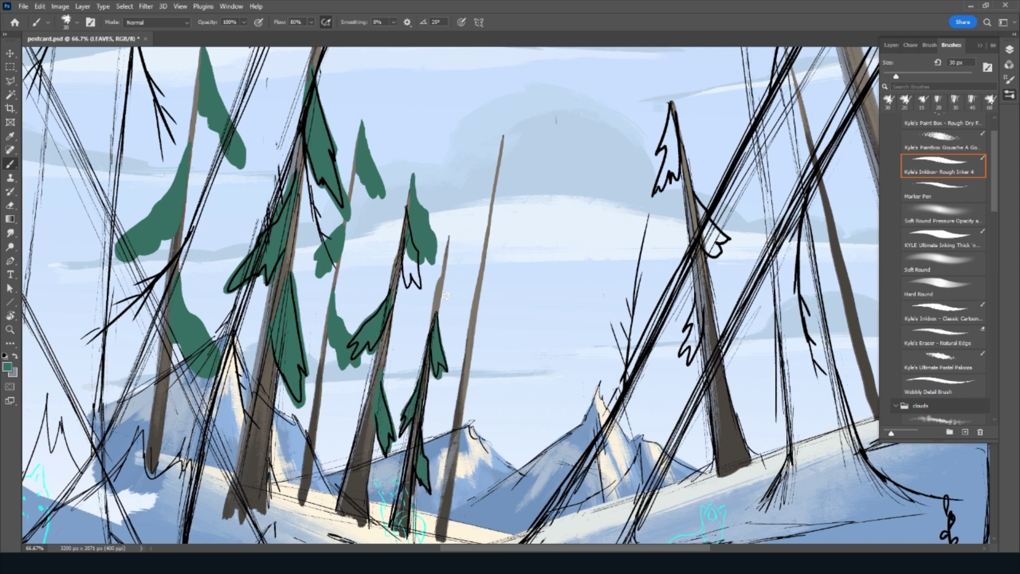
Add foliage atop the next trunk and trace thin green leaf lines on the right-hand trees
{"action": "mouse_move", "coordinate": [503, 137]}
{"action": "left_mouse_down"}
{"action": "mouse_move", "coordinate": [529, 208]}
{"action": "mouse_move", "coordinate": [510, 198]}
{"action": "mouse_move", "coordinate": [502, 154]}
{"action": "mouse_move", "coordinate": [518, 212]}
{"action": "mouse_move", "coordinate": [525, 200]}
{"action": "mouse_move", "coordinate": [530, 210]}
{"action": "mouse_move", "coordinate": [483, 224]}
{"action": "mouse_move", "coordinate": [446, 276]}
{"action": "mouse_move", "coordinate": [466, 277]}
{"action": "mouse_move", "coordinate": [486, 234]}
{"action": "mouse_move", "coordinate": [449, 271]}
{"action": "mouse_move", "coordinate": [478, 255]}
{"action": "mouse_move", "coordinate": [485, 234]}
{"action": "mouse_move", "coordinate": [453, 269]}
{"action": "left_mouse_up"}
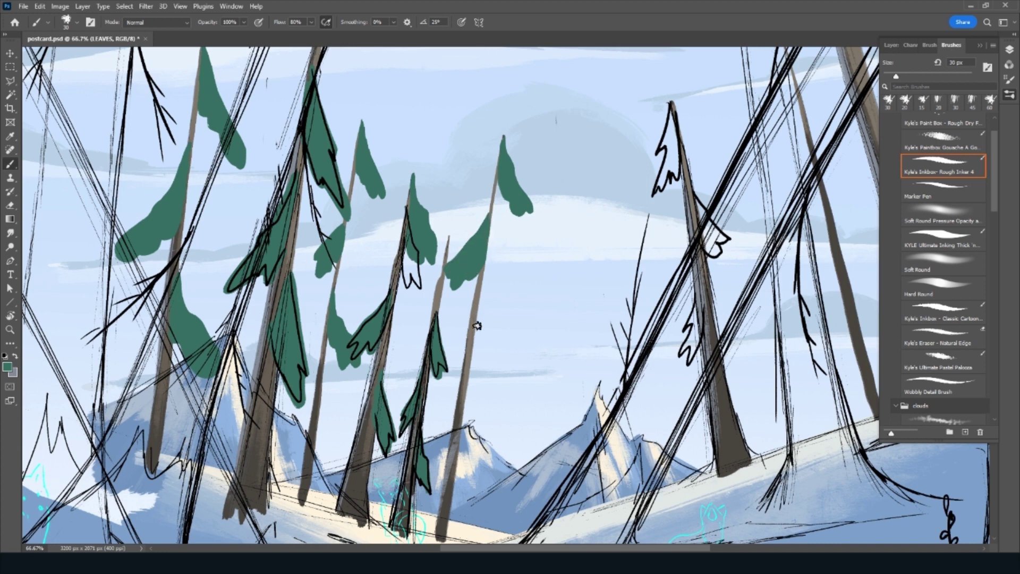
{"action": "mouse_move", "coordinate": [476, 316]}
{"action": "left_mouse_down"}
{"action": "mouse_move", "coordinate": [514, 397]}
{"action": "mouse_move", "coordinate": [492, 405]}
{"action": "mouse_move", "coordinate": [476, 383]}
{"action": "mouse_move", "coordinate": [473, 318]}
{"action": "mouse_move", "coordinate": [481, 390]}
{"action": "mouse_move", "coordinate": [500, 404]}
{"action": "mouse_move", "coordinate": [508, 391]}
{"action": "mouse_move", "coordinate": [497, 372]}
{"action": "mouse_move", "coordinate": [489, 392]}
{"action": "left_mouse_up"}
{"action": "mouse_move", "coordinate": [664, 106]}
{"action": "left_mouse_down"}
{"action": "mouse_move", "coordinate": [413, 136]}
{"action": "mouse_move", "coordinate": [406, 224]}
{"action": "mouse_move", "coordinate": [426, 199]}
{"action": "mouse_move", "coordinate": [422, 154]}
{"action": "mouse_move", "coordinate": [408, 213]}
{"action": "left_mouse_up"}
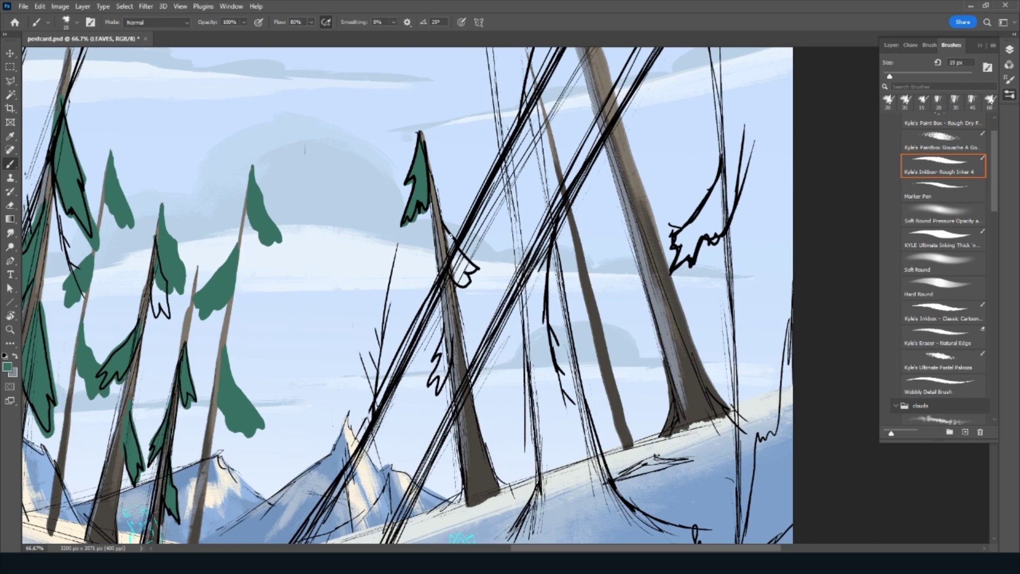
{"action": "left_click_drag", "start_coordinate": [447, 260], "coordinate": [457, 281]}
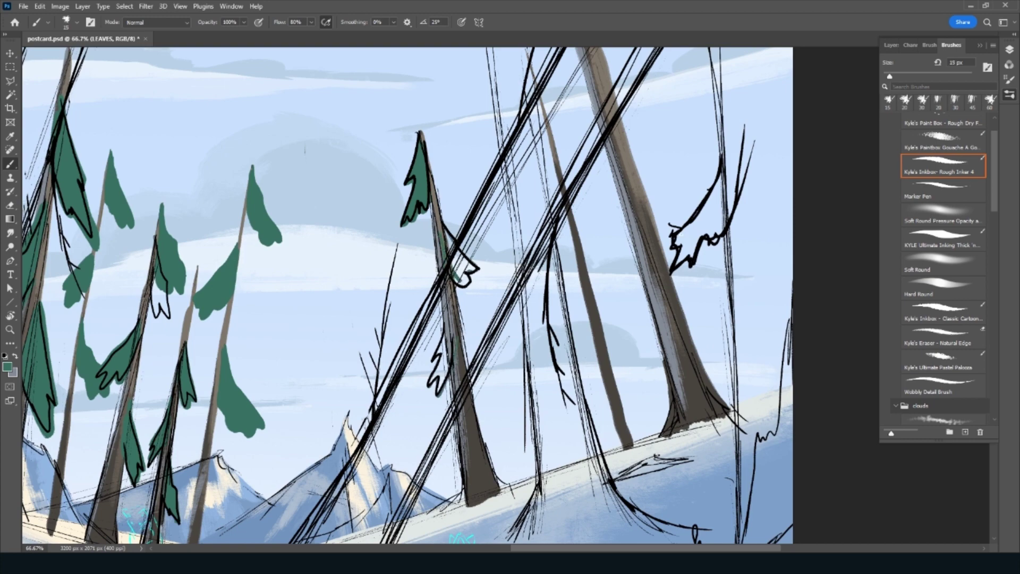
{"action": "left_click_drag", "start_coordinate": [646, 196], "coordinate": [608, 284]}
{"action": "mouse_move", "coordinate": [490, 137]}
{"action": "left_mouse_down"}
{"action": "mouse_move", "coordinate": [481, 183]}
{"action": "mouse_move", "coordinate": [495, 242]}
{"action": "mouse_move", "coordinate": [450, 194]}
{"action": "left_mouse_up"}
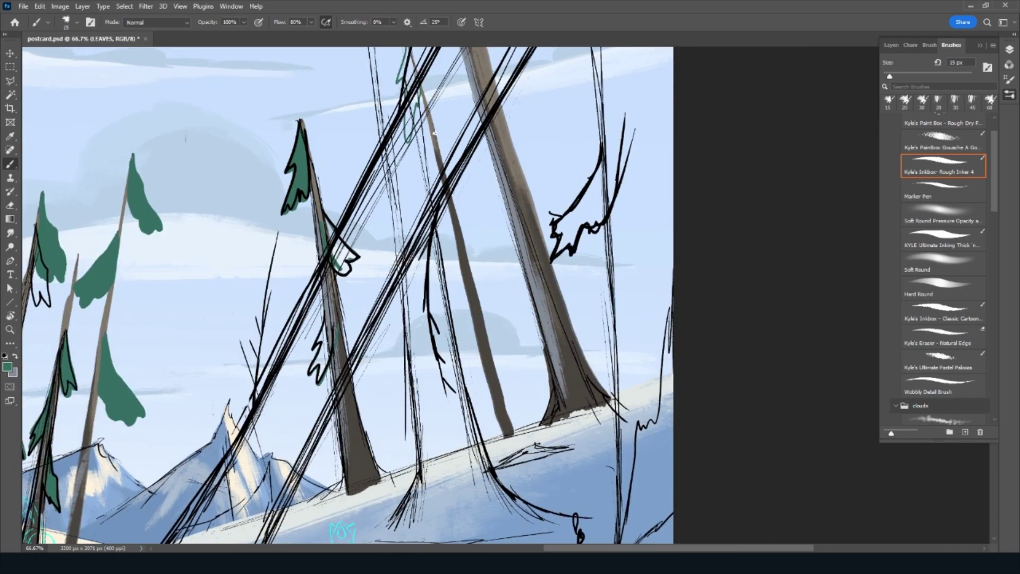
{"action": "left_click_drag", "start_coordinate": [435, 133], "coordinate": [470, 175]}
{"action": "left_click_drag", "start_coordinate": [457, 233], "coordinate": [421, 327]}
Hide the SKETCH line art and fill the second-from-right tree's leaf outlines with green
{"action": "left_click", "coordinate": [890, 45]}
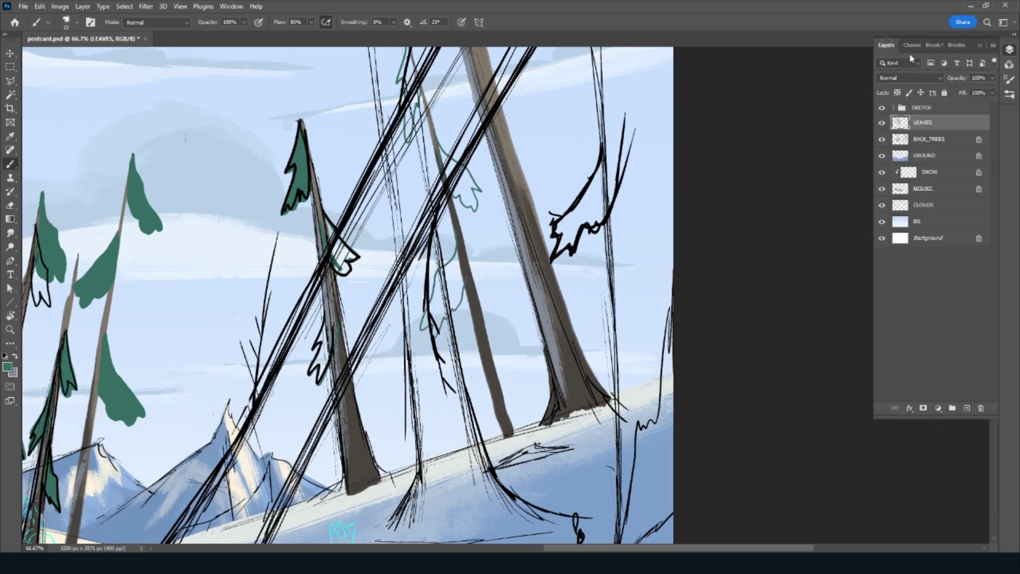
{"action": "left_click", "coordinate": [882, 107]}
{"action": "key", "text": "bracketright"}
{"action": "key", "text": "bracketright"}
{"action": "key", "text": "bracketright"}
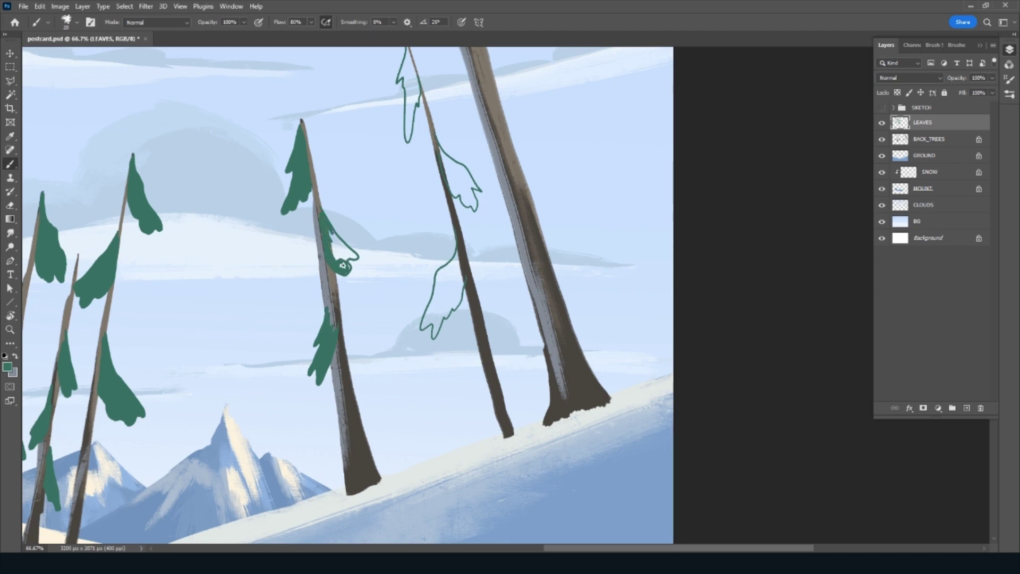
{"action": "mouse_move", "coordinate": [342, 266]}
{"action": "left_mouse_down"}
{"action": "mouse_move", "coordinate": [330, 230]}
{"action": "mouse_move", "coordinate": [328, 242]}
{"action": "left_mouse_up"}
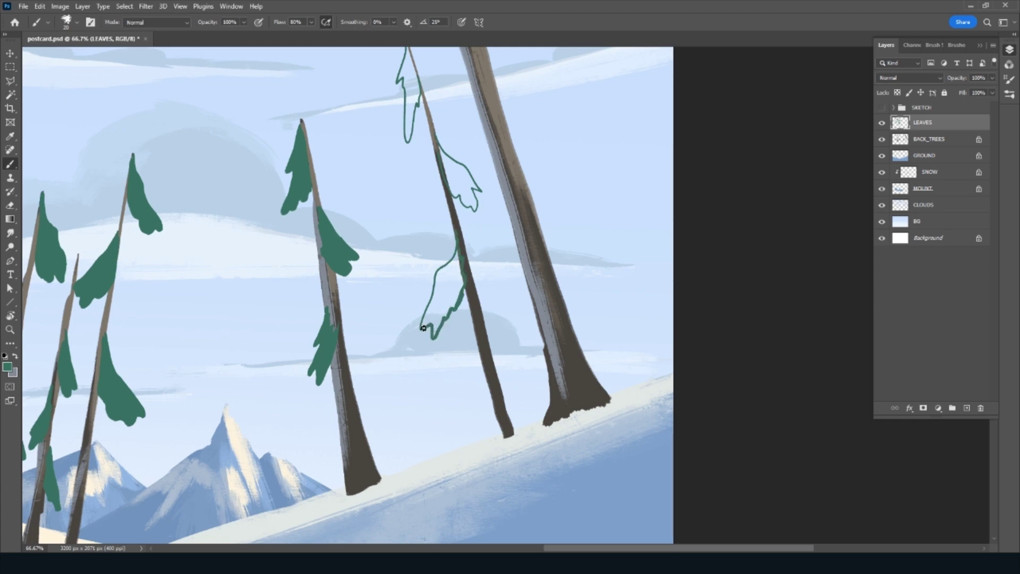
{"action": "left_click_drag", "start_coordinate": [423, 328], "coordinate": [440, 281]}
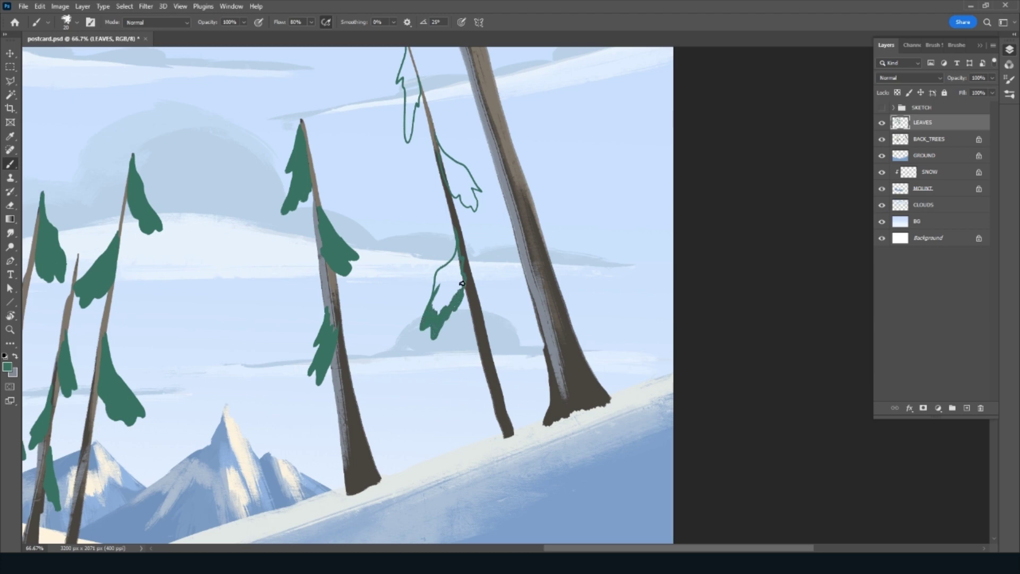
{"action": "mouse_move", "coordinate": [462, 284]}
{"action": "left_mouse_down"}
{"action": "mouse_move", "coordinate": [444, 295]}
{"action": "mouse_move", "coordinate": [455, 258]}
{"action": "left_mouse_up"}
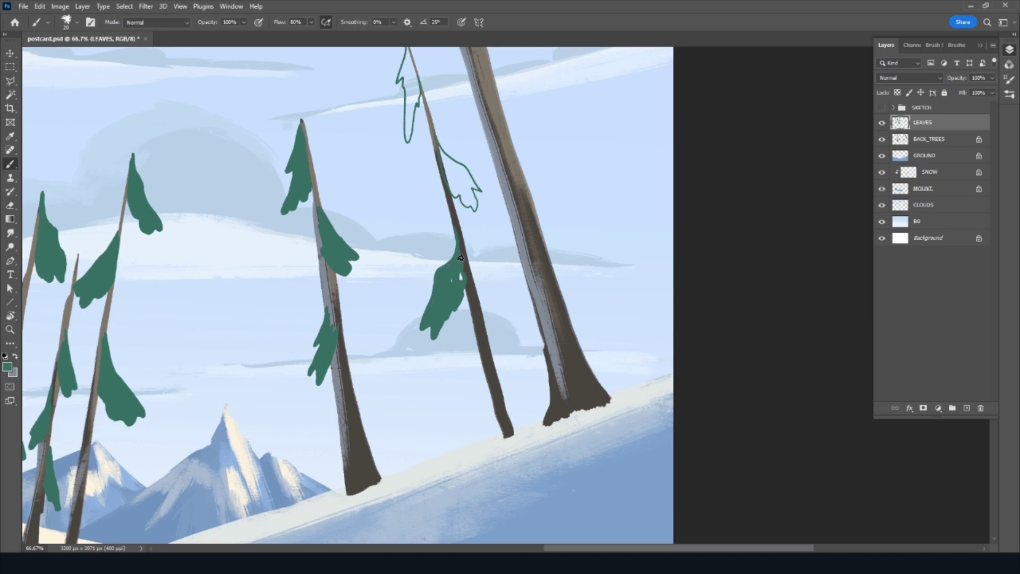
{"action": "left_click_drag", "start_coordinate": [503, 111], "coordinate": [499, 260]}
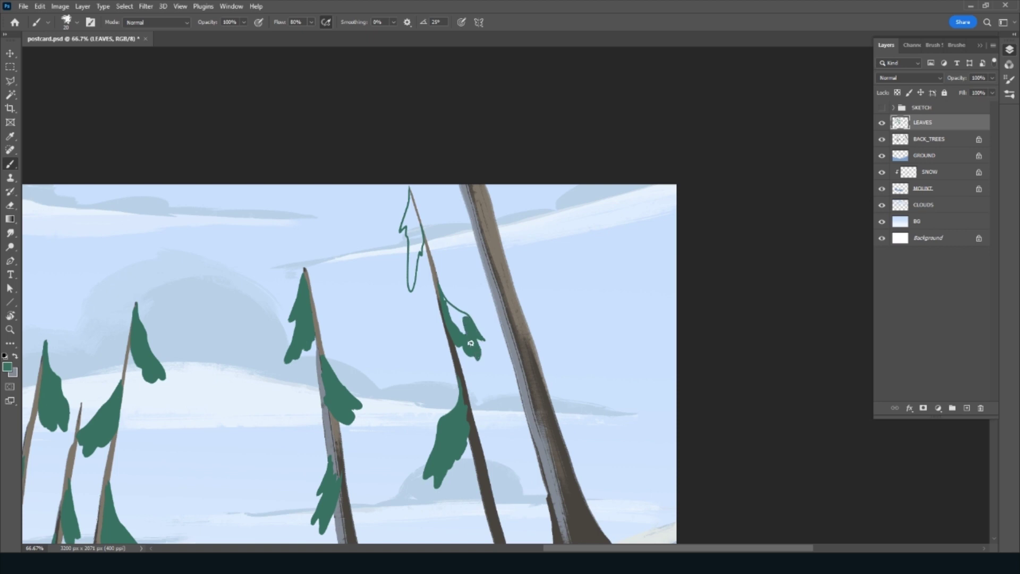
{"action": "left_click_drag", "start_coordinate": [470, 343], "coordinate": [459, 333]}
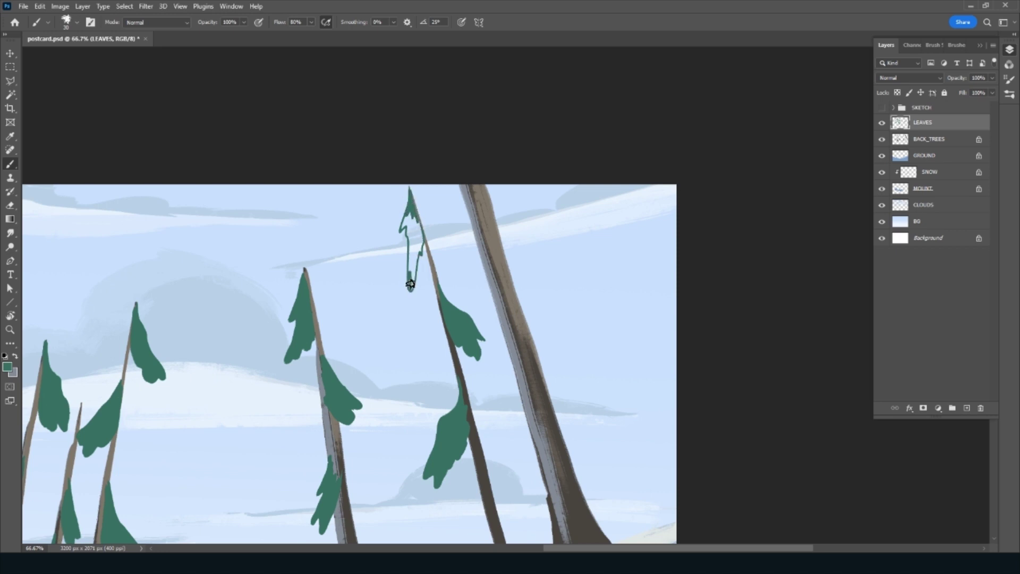
{"action": "mouse_move", "coordinate": [410, 284]}
{"action": "left_mouse_down"}
{"action": "mouse_move", "coordinate": [420, 246]}
{"action": "mouse_move", "coordinate": [411, 236]}
{"action": "left_mouse_up"}
Sketch outlines for two large foliage clumps along the tallest right trunk
{"action": "left_click_drag", "start_coordinate": [483, 184], "coordinate": [497, 201]}
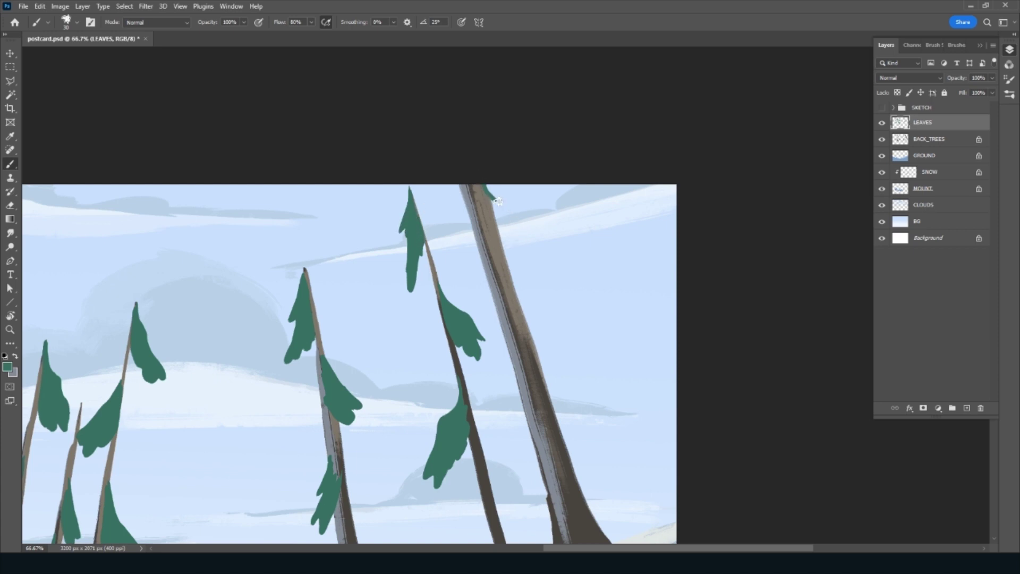
{"action": "mouse_move", "coordinate": [581, 259]}
{"action": "left_mouse_down"}
{"action": "mouse_move", "coordinate": [550, 273]}
{"action": "mouse_move", "coordinate": [493, 244]}
{"action": "mouse_move", "coordinate": [480, 186]}
{"action": "mouse_move", "coordinate": [403, 32]}
{"action": "left_mouse_up"}
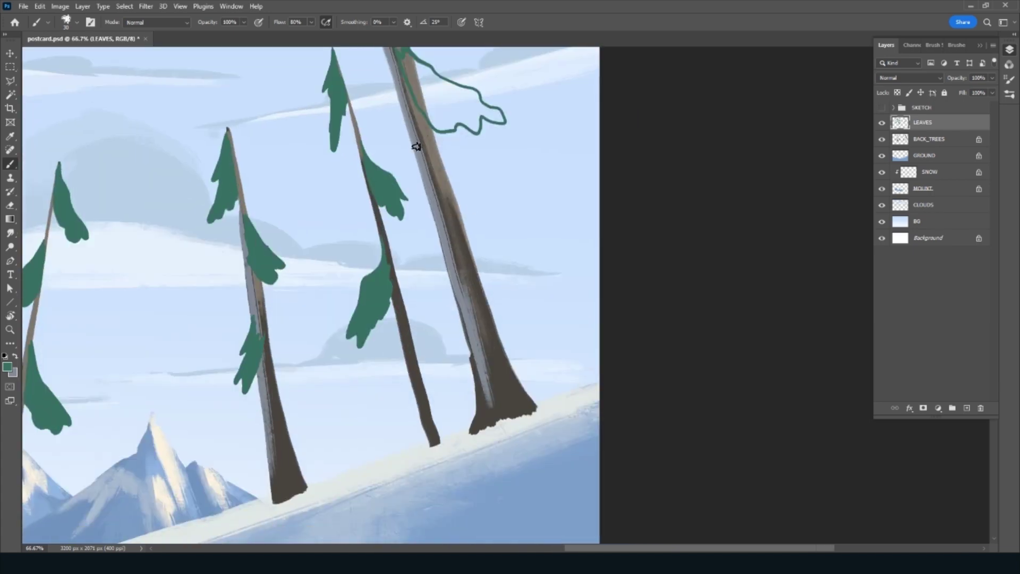
{"action": "mouse_move", "coordinate": [417, 146]}
{"action": "left_mouse_down"}
{"action": "mouse_move", "coordinate": [426, 287]}
{"action": "mouse_move", "coordinate": [447, 213]}
{"action": "left_mouse_up"}
{"action": "left_click_drag", "start_coordinate": [431, 141], "coordinate": [486, 285]}
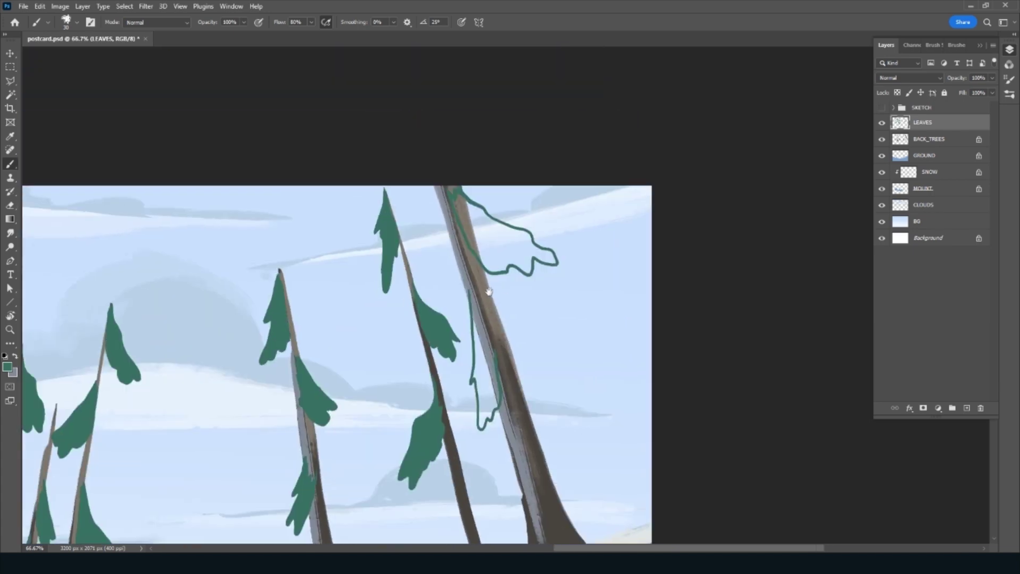
{"action": "scroll", "coordinate": [488, 300], "scroll_direction": "down", "scroll_amount": 3}
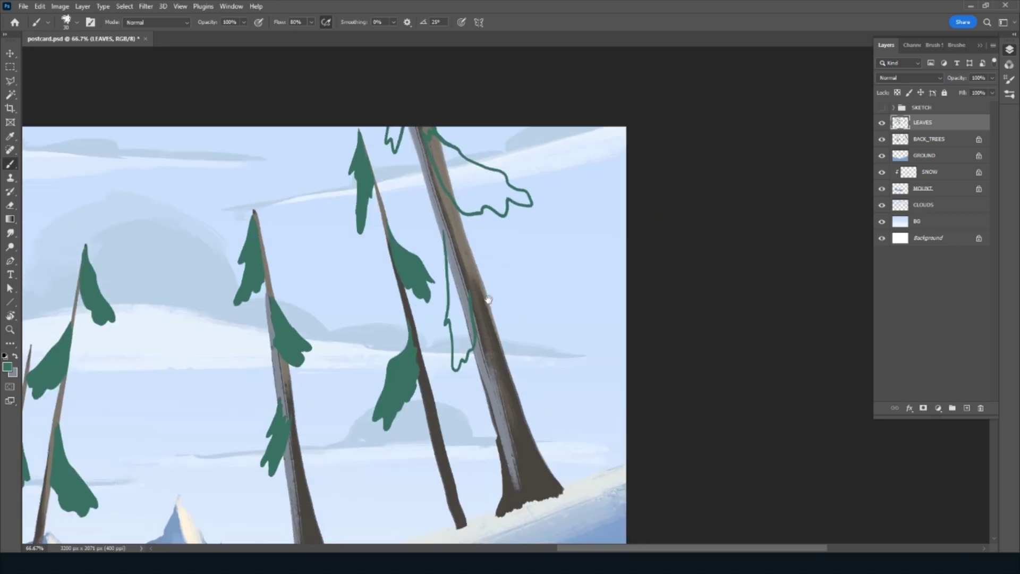
{"action": "left_click_drag", "start_coordinate": [447, 238], "coordinate": [467, 285]}
{"action": "scroll", "coordinate": [485, 289], "scroll_direction": "up", "scroll_amount": 3}
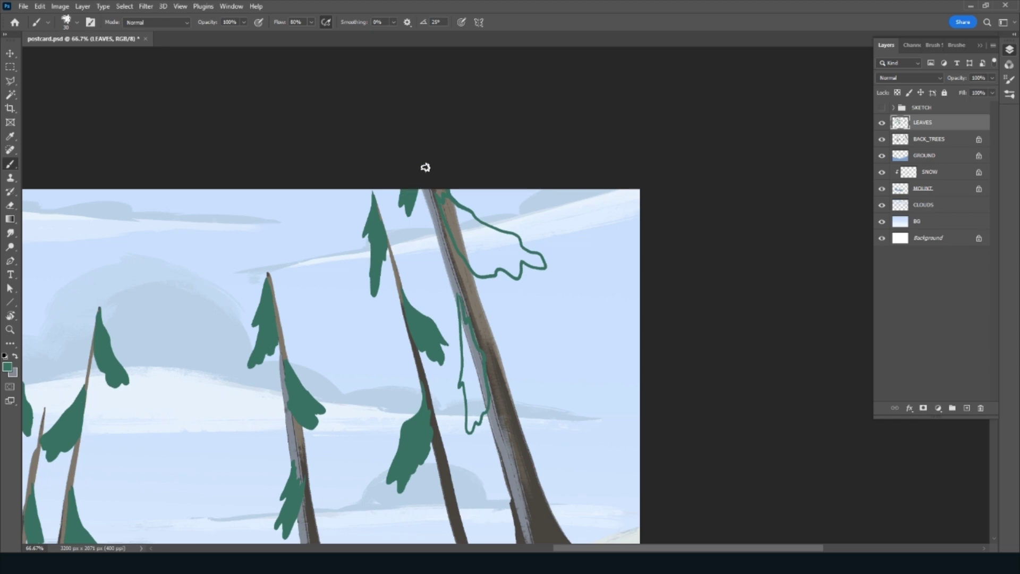
Tilt the canvas and paint solid green inside both leaf outlines on the right trunk, then level it
{"action": "key", "text": "r"}
{"action": "left_click_drag", "start_coordinate": [663, 285], "coordinate": [604, 406]}
{"action": "mouse_move", "coordinate": [528, 203]}
{"action": "left_mouse_down"}
{"action": "mouse_move", "coordinate": [510, 266]}
{"action": "mouse_move", "coordinate": [516, 253]}
{"action": "mouse_move", "coordinate": [550, 304]}
{"action": "mouse_move", "coordinate": [552, 257]}
{"action": "left_mouse_up"}
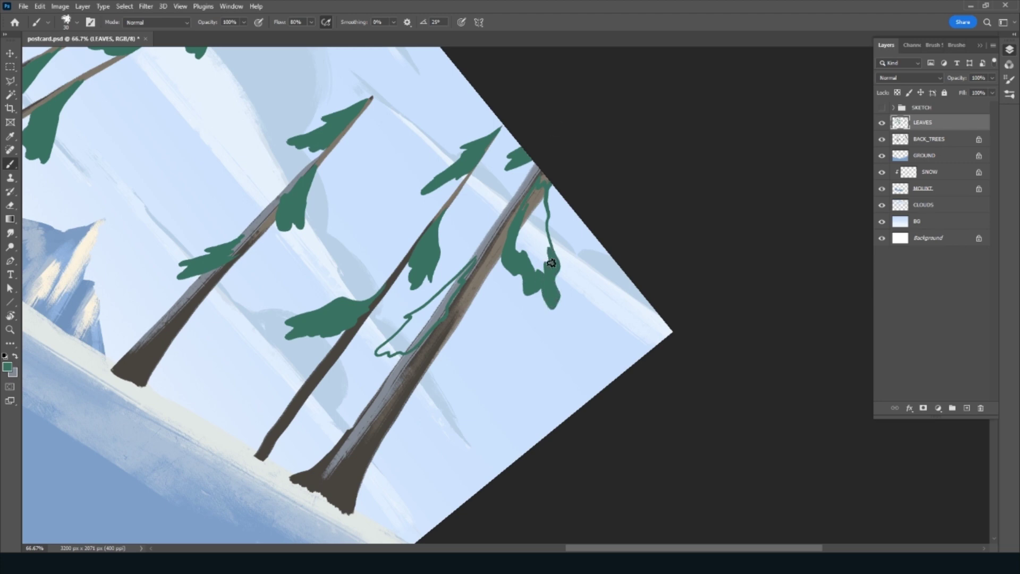
{"action": "mouse_move", "coordinate": [553, 266]}
{"action": "left_mouse_down"}
{"action": "mouse_move", "coordinate": [542, 247]}
{"action": "mouse_move", "coordinate": [540, 268]}
{"action": "mouse_move", "coordinate": [524, 218]}
{"action": "mouse_move", "coordinate": [535, 190]}
{"action": "mouse_move", "coordinate": [538, 212]}
{"action": "mouse_move", "coordinate": [522, 211]}
{"action": "mouse_move", "coordinate": [543, 198]}
{"action": "mouse_move", "coordinate": [543, 218]}
{"action": "left_mouse_up"}
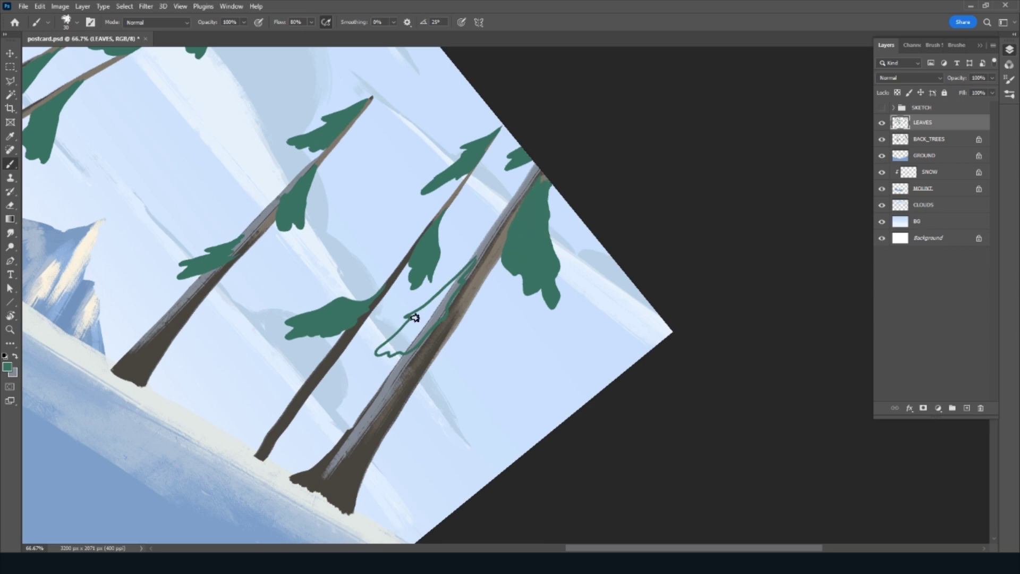
{"action": "key", "text": "Escape"}
{"action": "mouse_move", "coordinate": [470, 366]}
{"action": "left_mouse_down"}
{"action": "mouse_move", "coordinate": [461, 308]}
{"action": "mouse_move", "coordinate": [480, 380]}
{"action": "mouse_move", "coordinate": [468, 367]}
{"action": "mouse_move", "coordinate": [469, 425]}
{"action": "mouse_move", "coordinate": [468, 394]}
{"action": "mouse_move", "coordinate": [476, 415]}
{"action": "mouse_move", "coordinate": [486, 390]}
{"action": "mouse_move", "coordinate": [468, 423]}
{"action": "left_mouse_up"}
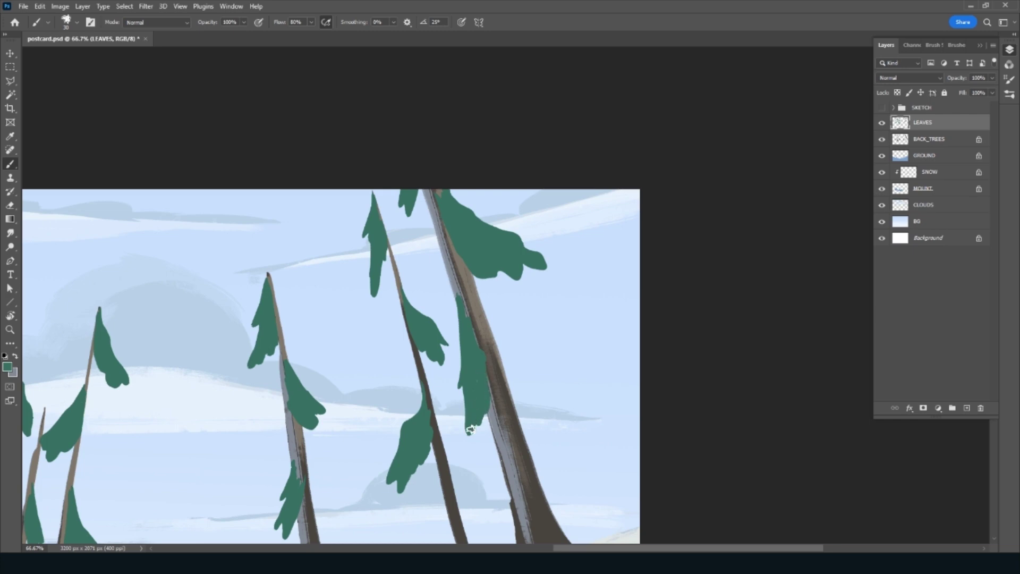
Erase stray green leaf paint near the left pines with a smaller eraser, then reselect BACK_TREES
{"action": "scroll", "coordinate": [419, 428], "scroll_direction": "down", "scroll_amount": 3}
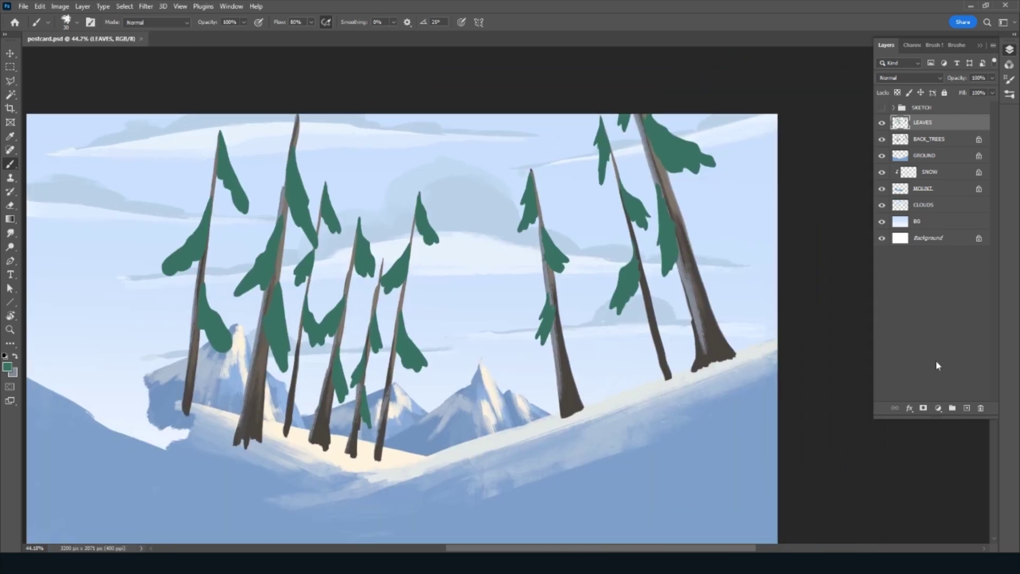
{"action": "key", "text": "e"}
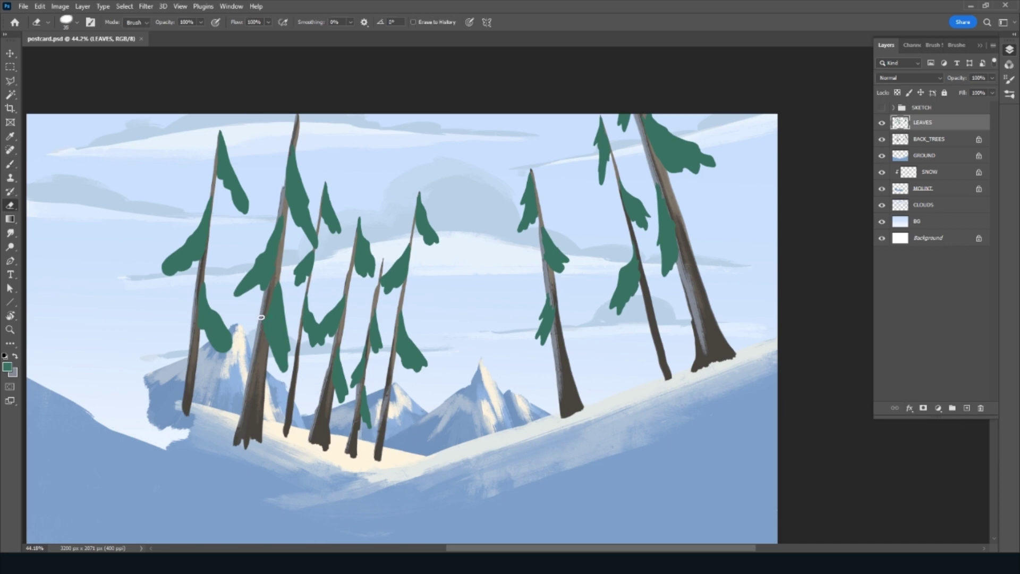
{"action": "mouse_move", "coordinate": [283, 312]}
{"action": "left_mouse_down"}
{"action": "mouse_move", "coordinate": [286, 304]}
{"action": "mouse_move", "coordinate": [263, 310]}
{"action": "mouse_move", "coordinate": [278, 365]}
{"action": "left_mouse_up"}
{"action": "key", "text": "bracketleft"}
{"action": "mouse_move", "coordinate": [209, 336]}
{"action": "left_mouse_down"}
{"action": "mouse_move", "coordinate": [223, 348]}
{"action": "mouse_move", "coordinate": [210, 343]}
{"action": "left_mouse_up"}
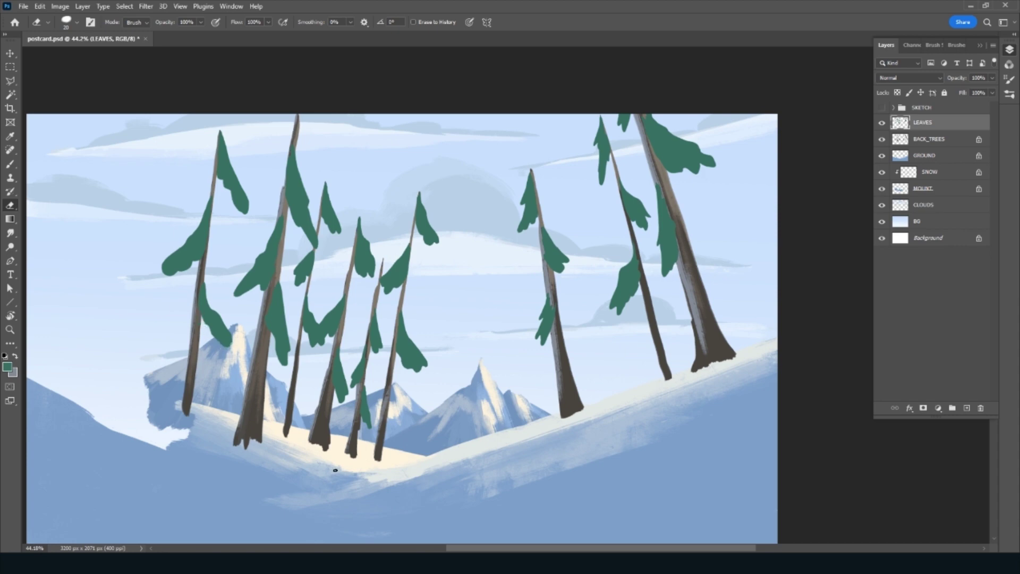
{"action": "left_click", "coordinate": [942, 141]}
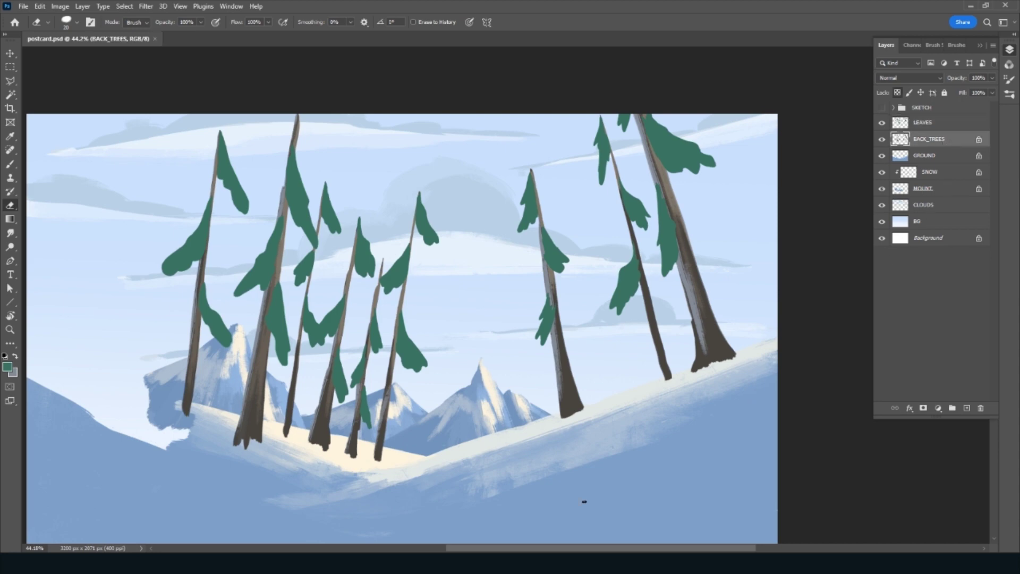
{"action": "key", "text": "b"}
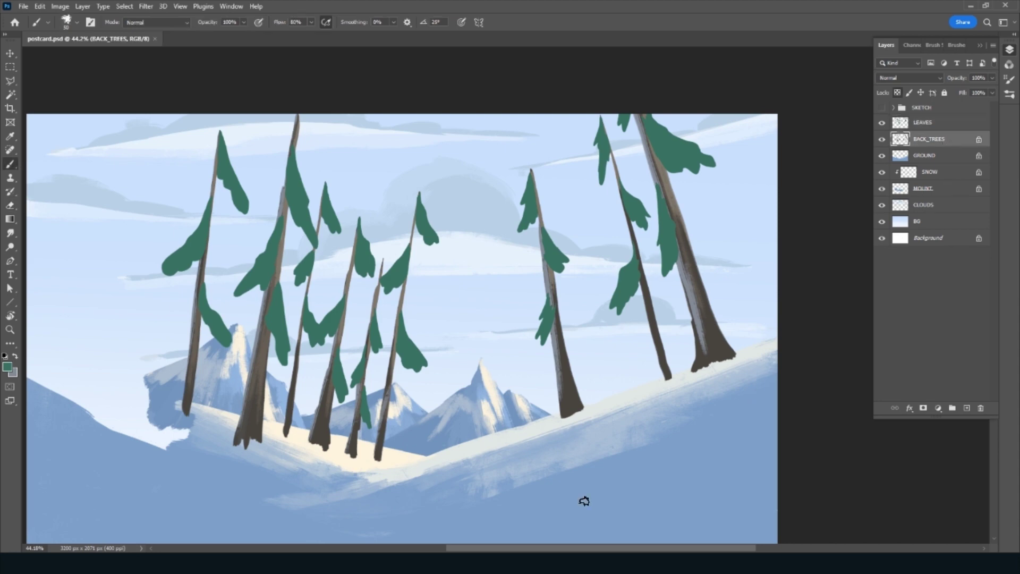
Add a new layer above BACK_TREES and name it BRANCHES
{"action": "left_click", "coordinate": [956, 44]}
{"action": "left_click", "coordinate": [887, 44]}
{"action": "left_click", "coordinate": [967, 408]}
{"action": "double_click", "coordinate": [924, 139]}
{"action": "type", "text": "BR"}
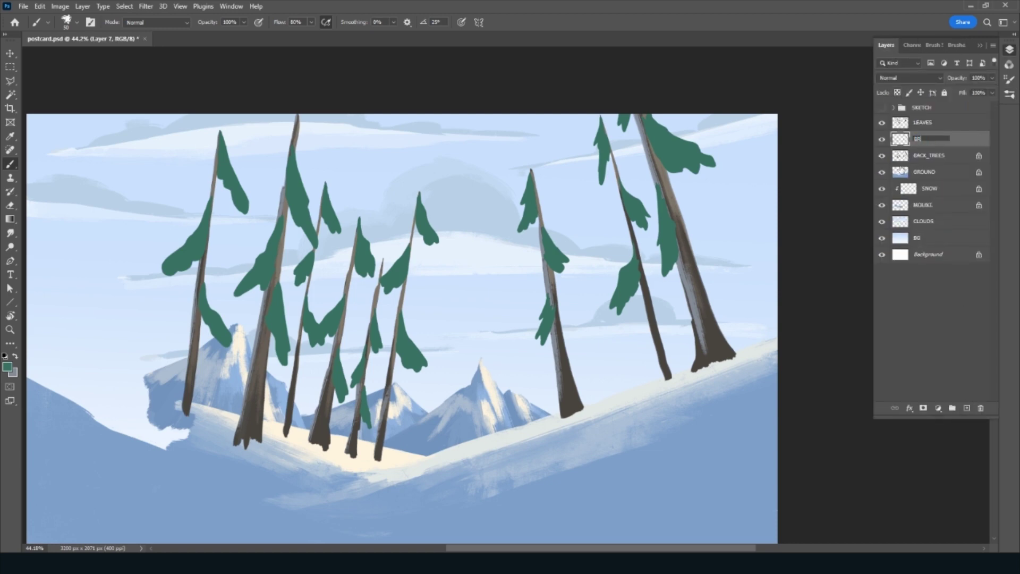
{"action": "type", "text": "ANCHES"}
{"action": "key", "text": "Return"}
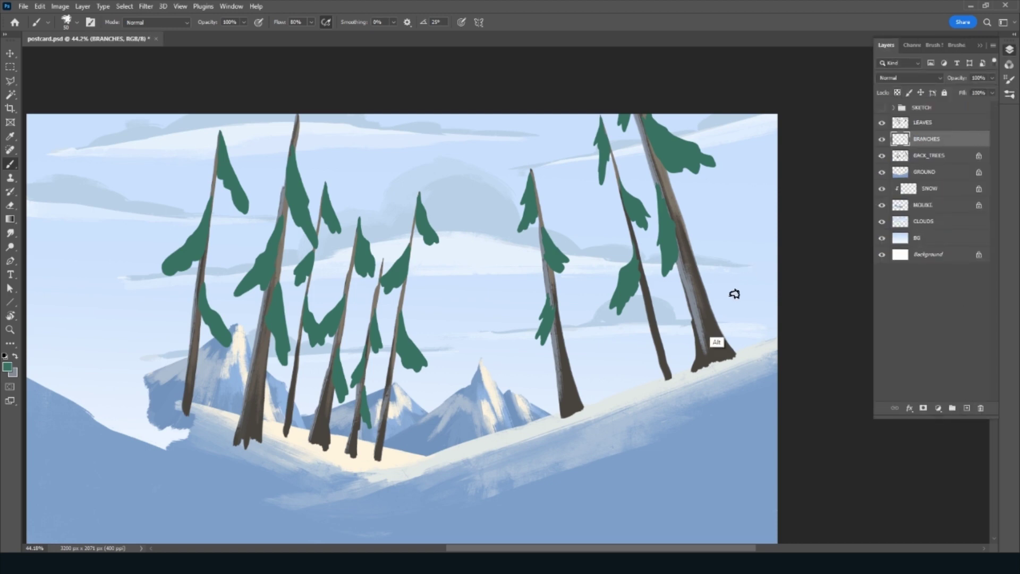
Paint thin brown and grey branches and twigs on the rightmost trunk with a small brush
{"action": "left_click", "coordinate": [716, 299], "text": "alt"}
{"action": "key", "text": "bracketleft"}
{"action": "left_click_drag", "start_coordinate": [720, 241], "coordinate": [712, 261]}
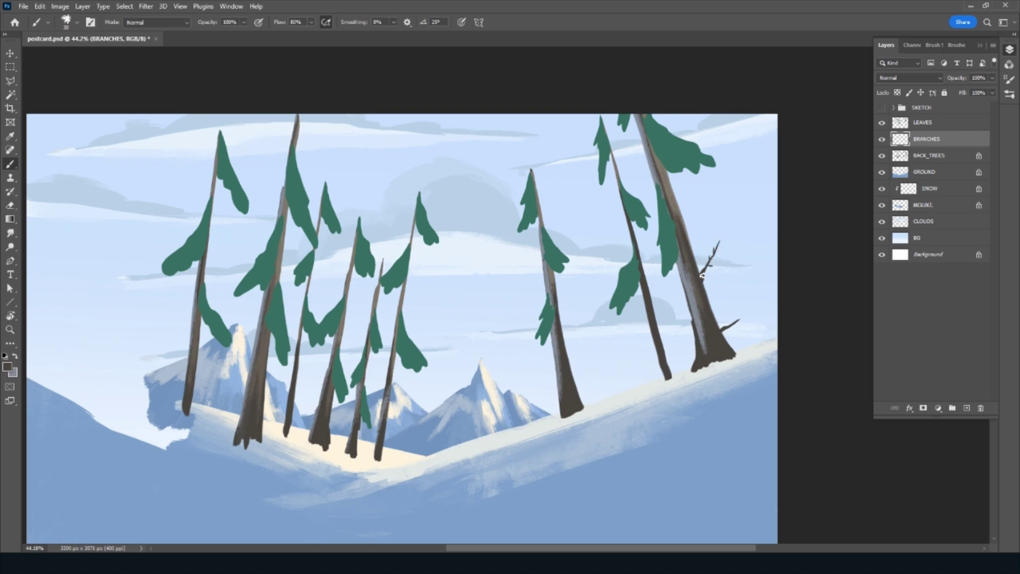
{"action": "left_click_drag", "start_coordinate": [677, 203], "coordinate": [705, 179]}
{"action": "left_click", "coordinate": [692, 320], "text": "alt"}
{"action": "left_click_drag", "start_coordinate": [677, 292], "coordinate": [669, 285]}
{"action": "left_click", "coordinate": [648, 139], "text": "alt"}
{"action": "left_click_drag", "start_coordinate": [637, 128], "coordinate": [629, 154]}
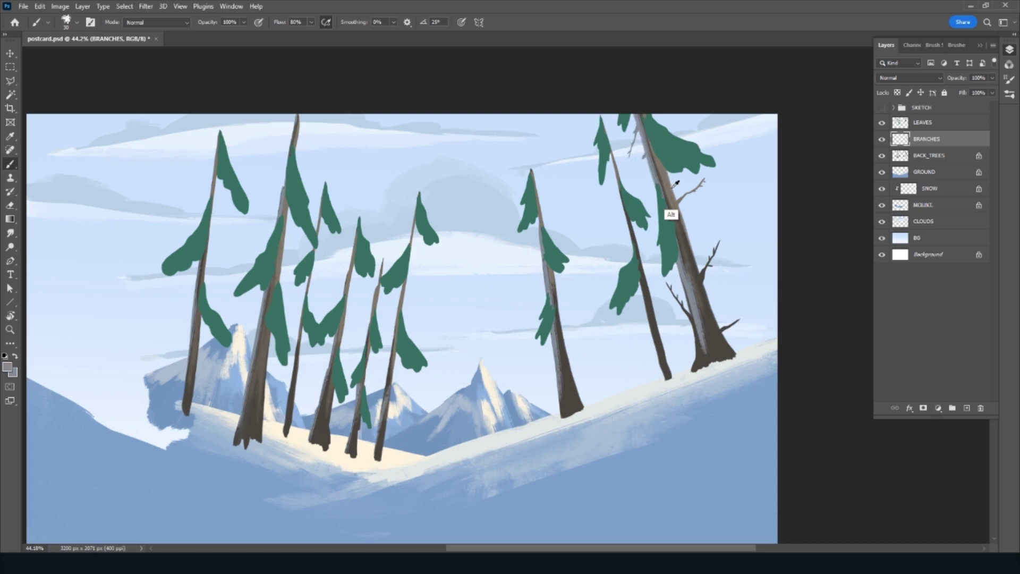
{"action": "left_click_drag", "start_coordinate": [677, 186], "coordinate": [672, 184]}
Add short twigs to the middle tree, undoing two unwanted strokes
{"action": "left_click_drag", "start_coordinate": [640, 322], "coordinate": [615, 269]}
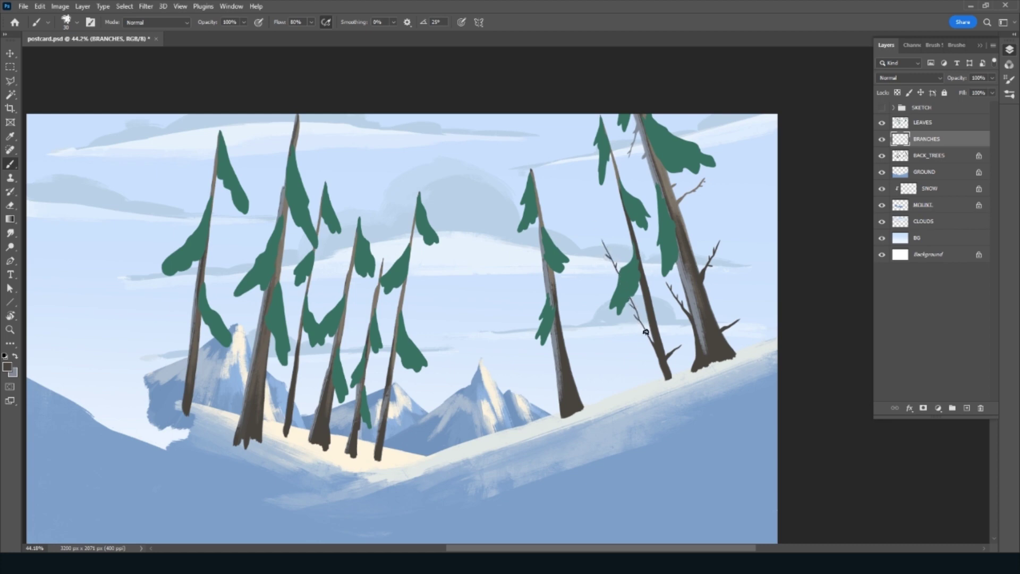
{"action": "left_click_drag", "start_coordinate": [653, 304], "coordinate": [658, 287]}
{"action": "key", "text": "ctrl+z"}
{"action": "left_click_drag", "start_coordinate": [616, 166], "coordinate": [634, 181]}
{"action": "key", "text": "ctrl+z"}
{"action": "left_click_drag", "start_coordinate": [629, 232], "coordinate": [618, 215]}
{"action": "left_click_drag", "start_coordinate": [709, 318], "coordinate": [716, 296]}
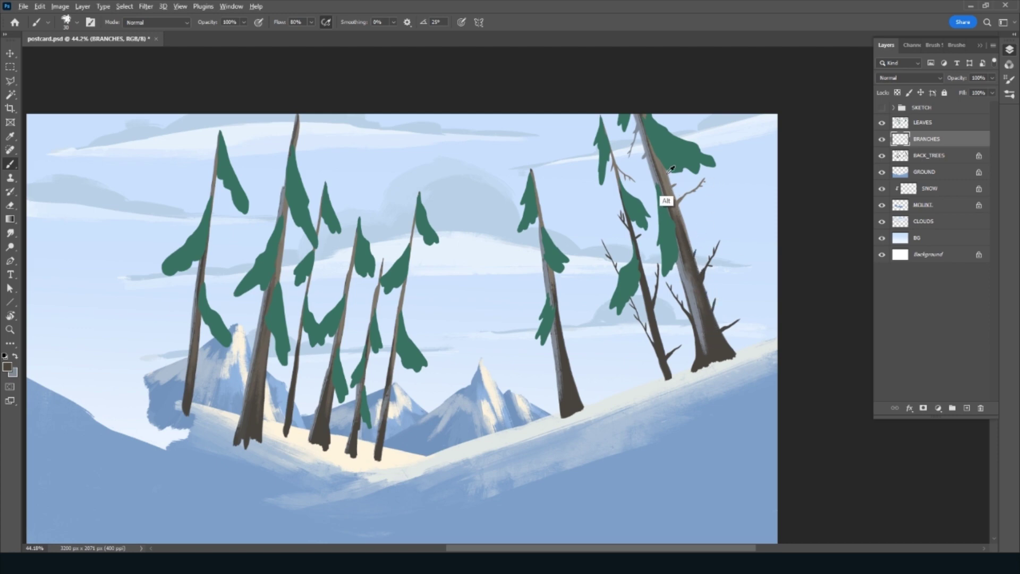
Add twigs at the base, middle and top of the third tree from the right
{"action": "left_click", "coordinate": [561, 339], "text": "alt"}
{"action": "left_click_drag", "start_coordinate": [561, 348], "coordinate": [569, 343]}
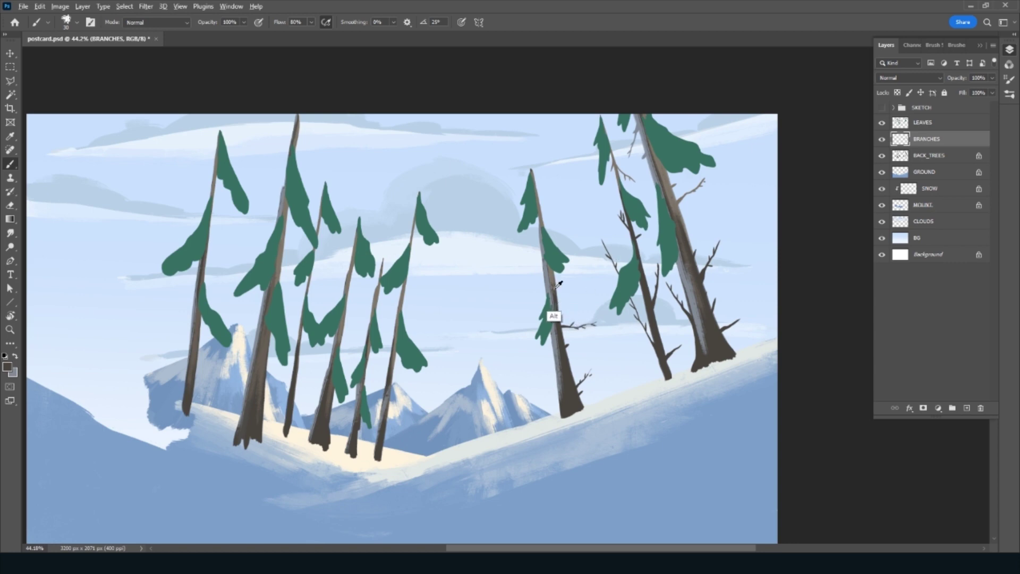
{"action": "left_click", "coordinate": [554, 315], "text": "alt"}
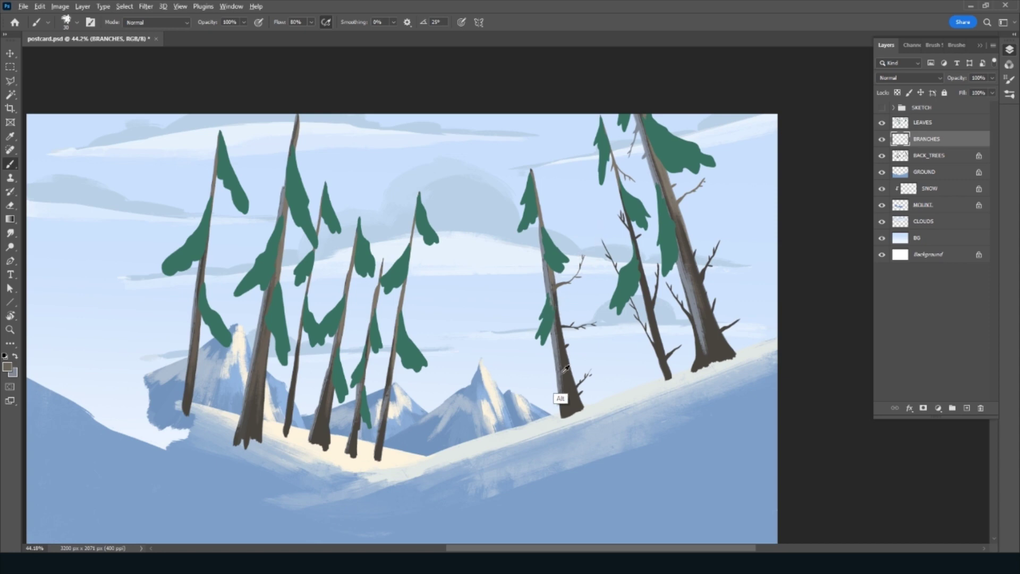
{"action": "left_click_drag", "start_coordinate": [555, 382], "coordinate": [532, 335]}
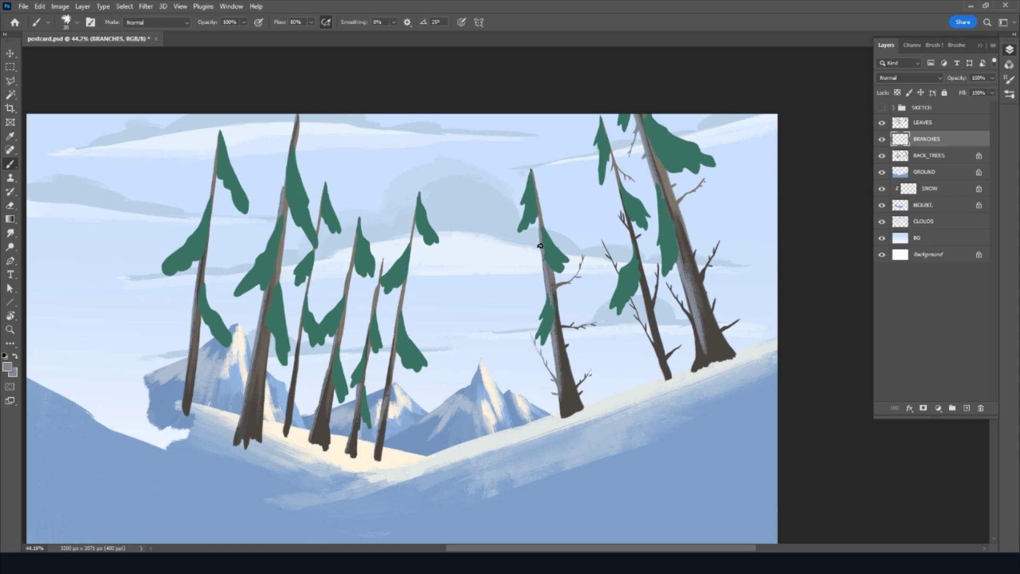
{"action": "left_click_drag", "start_coordinate": [538, 250], "coordinate": [527, 278]}
{"action": "left_click_drag", "start_coordinate": [534, 176], "coordinate": [563, 201]}
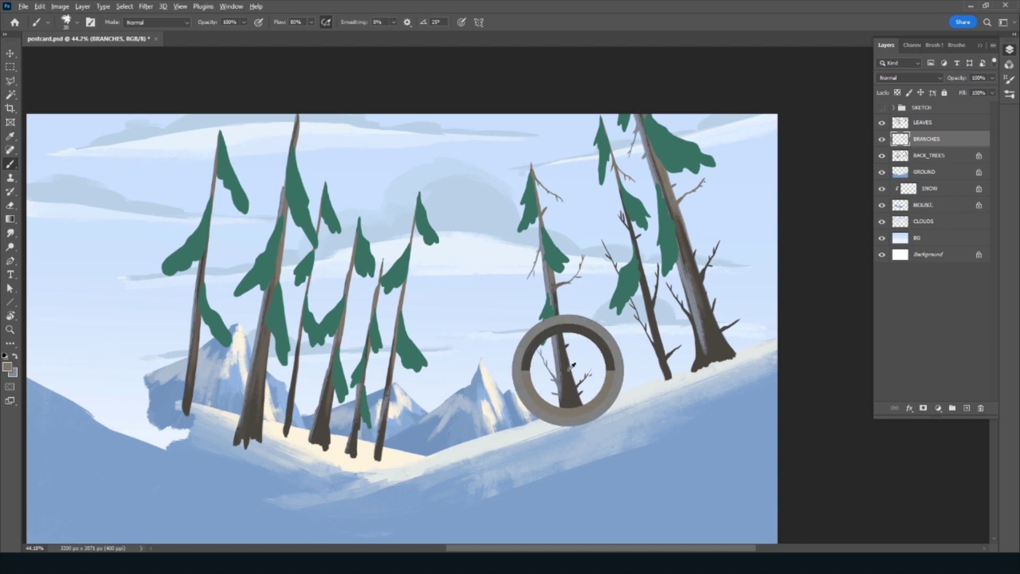
Pan and tilt toward the left group, paint thin brown branches on the middle pines, then return to BACK_TREES
{"action": "left_click_drag", "start_coordinate": [399, 422], "coordinate": [518, 392]}
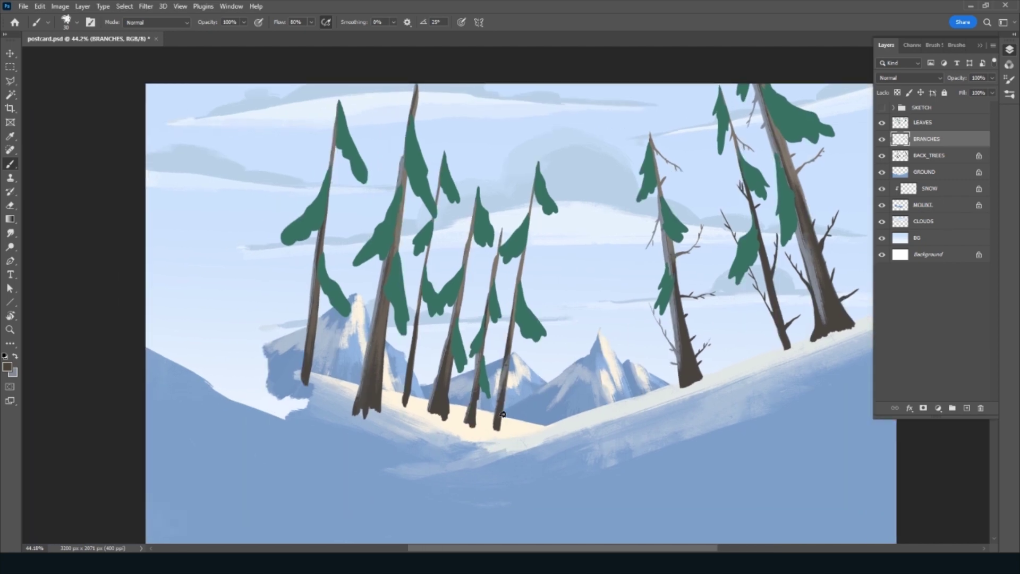
{"action": "left_click_drag", "start_coordinate": [499, 449], "coordinate": [547, 417]}
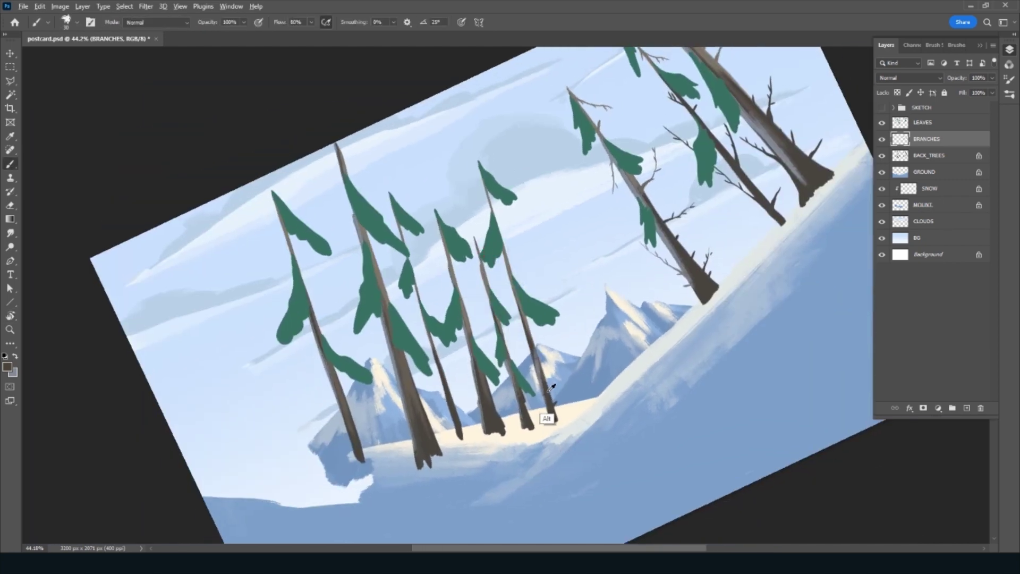
{"action": "left_click_drag", "start_coordinate": [506, 261], "coordinate": [522, 218]}
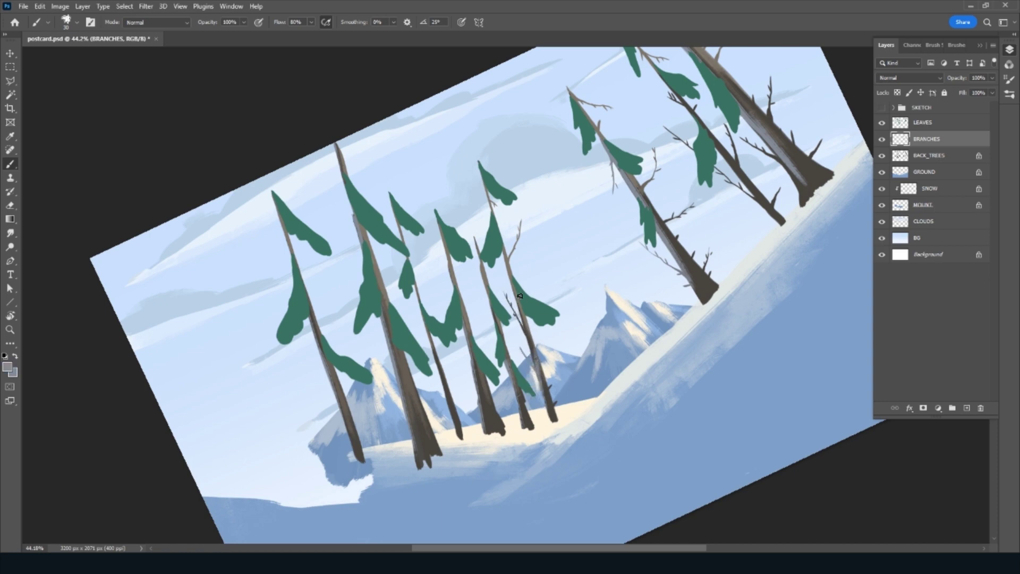
{"action": "left_click", "coordinate": [508, 267], "text": "alt"}
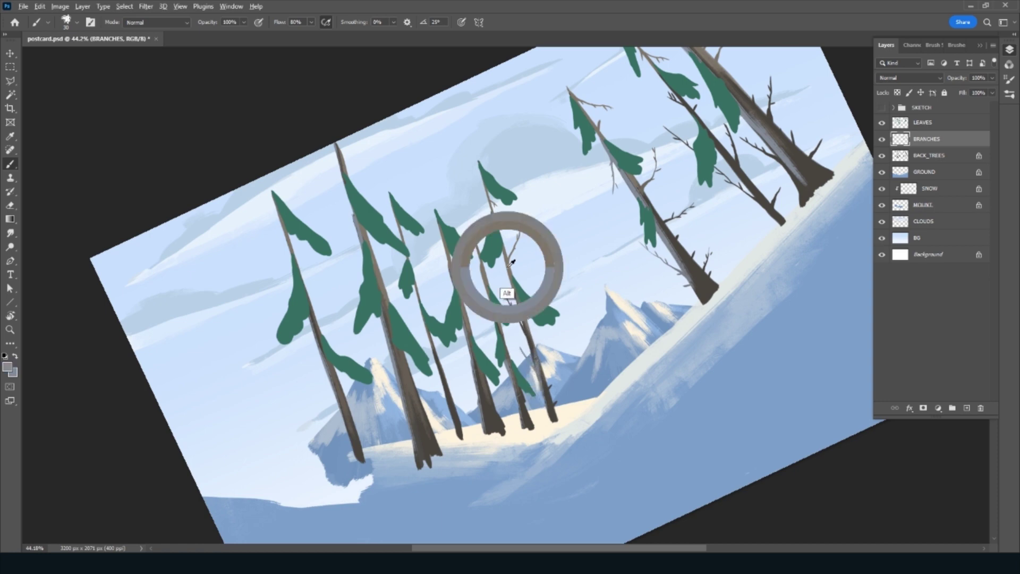
{"action": "left_click", "coordinate": [546, 369], "text": "alt"}
{"action": "left_click_drag", "start_coordinate": [547, 381], "coordinate": [547, 366]}
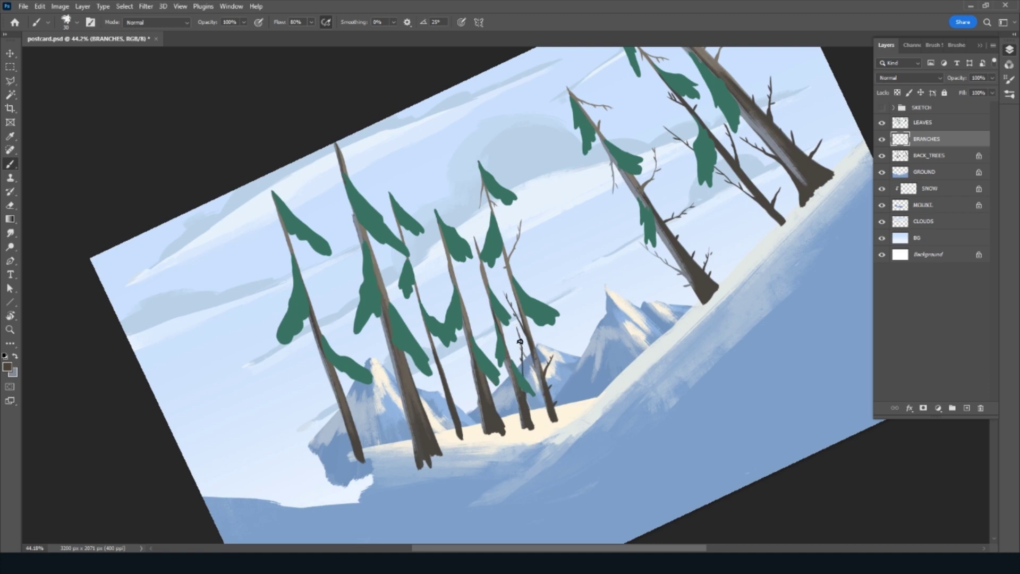
{"action": "left_click", "coordinate": [483, 272], "text": "alt"}
{"action": "key", "text": "alt+bracketleft"}
{"action": "key", "text": "e"}
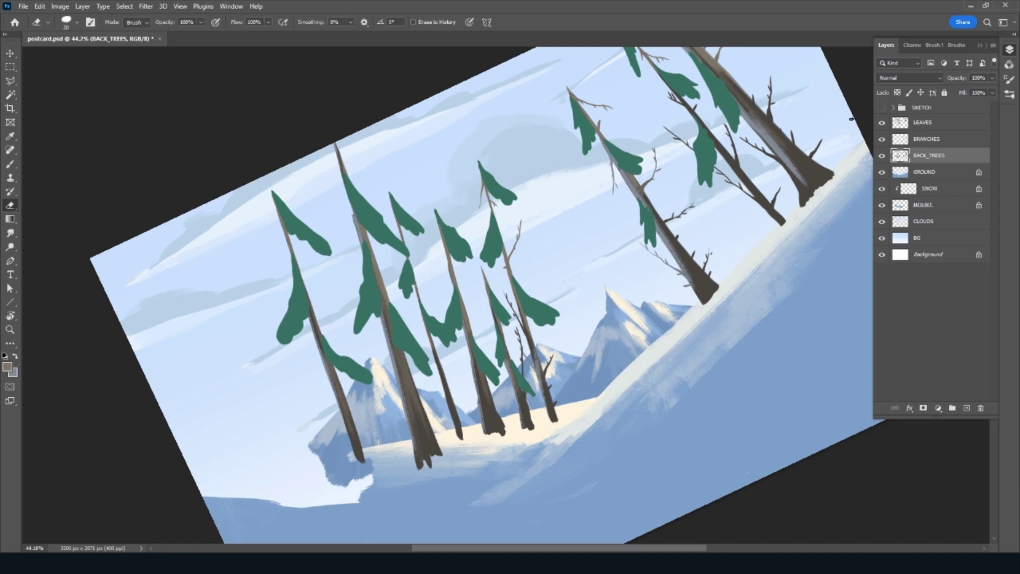
Back on BRANCHES, paint thin dark and brown branches up the middle pine trunks
{"action": "left_click", "coordinate": [927, 138]}
{"action": "key", "text": "b"}
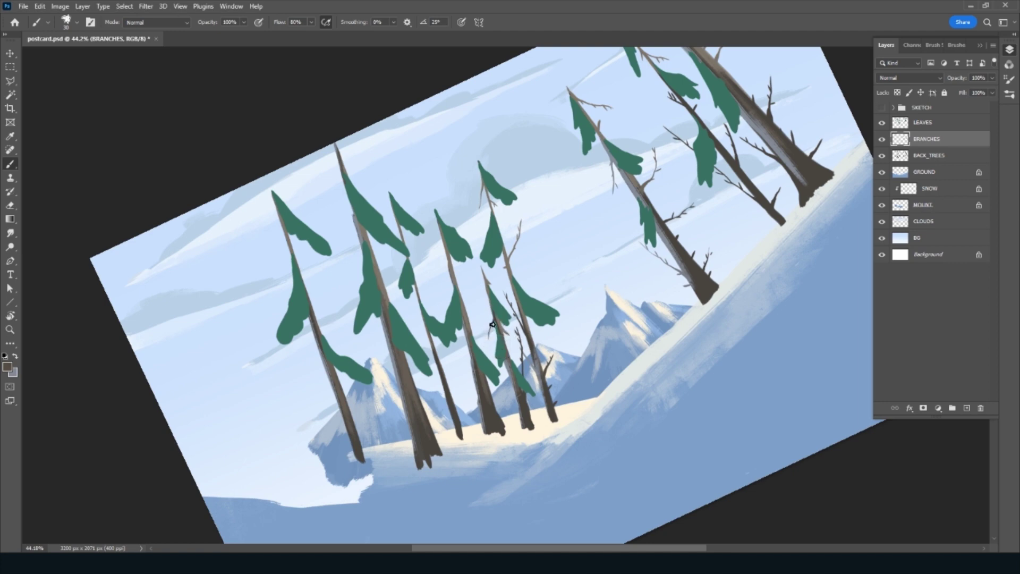
{"action": "left_click_drag", "start_coordinate": [523, 427], "coordinate": [499, 361]}
{"action": "left_click_drag", "start_coordinate": [499, 417], "coordinate": [493, 402]}
{"action": "left_click", "coordinate": [472, 356], "text": "alt"}
{"action": "mouse_move", "coordinate": [454, 279]}
{"action": "left_mouse_down"}
{"action": "mouse_move", "coordinate": [467, 278]}
{"action": "mouse_move", "coordinate": [441, 239]}
{"action": "left_mouse_up"}
Replace an undone highlight with dark strokes along two trunks and add a light twig to the third tree
{"action": "left_click", "coordinate": [475, 382], "text": "alt"}
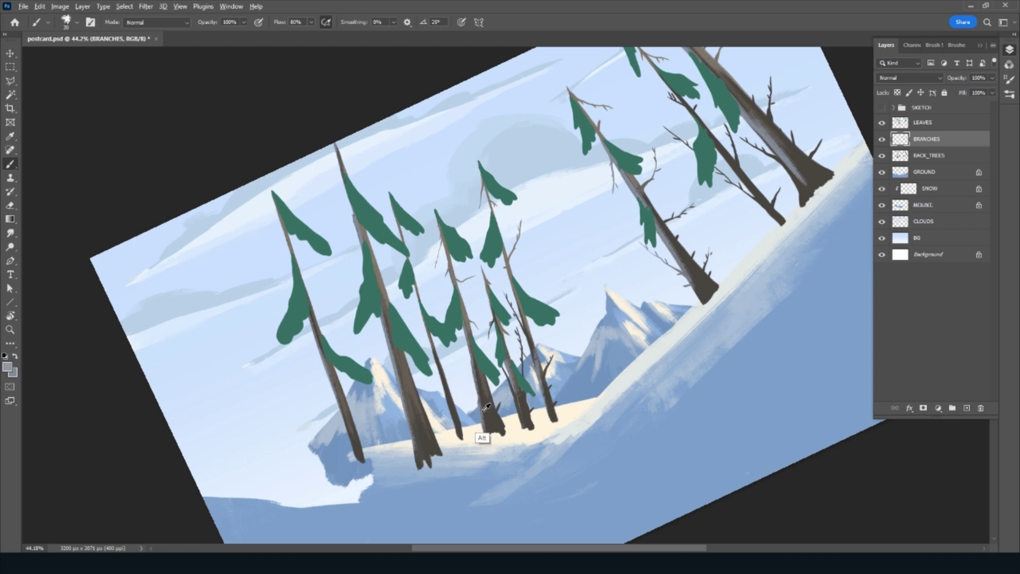
{"action": "left_click_drag", "start_coordinate": [483, 438], "coordinate": [471, 376]}
{"action": "key", "text": "ctrl+z"}
{"action": "left_click", "coordinate": [489, 427], "text": "alt"}
{"action": "left_click_drag", "start_coordinate": [489, 428], "coordinate": [447, 308]}
{"action": "left_click_drag", "start_coordinate": [465, 366], "coordinate": [439, 291]}
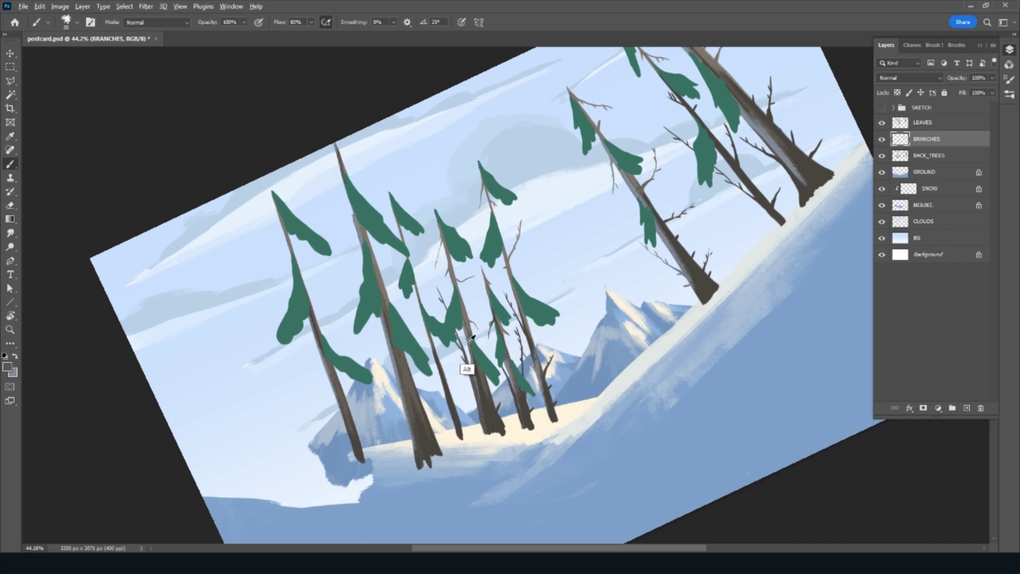
{"action": "left_click", "coordinate": [468, 340], "text": "alt"}
{"action": "left_click", "coordinate": [467, 307], "text": "alt"}
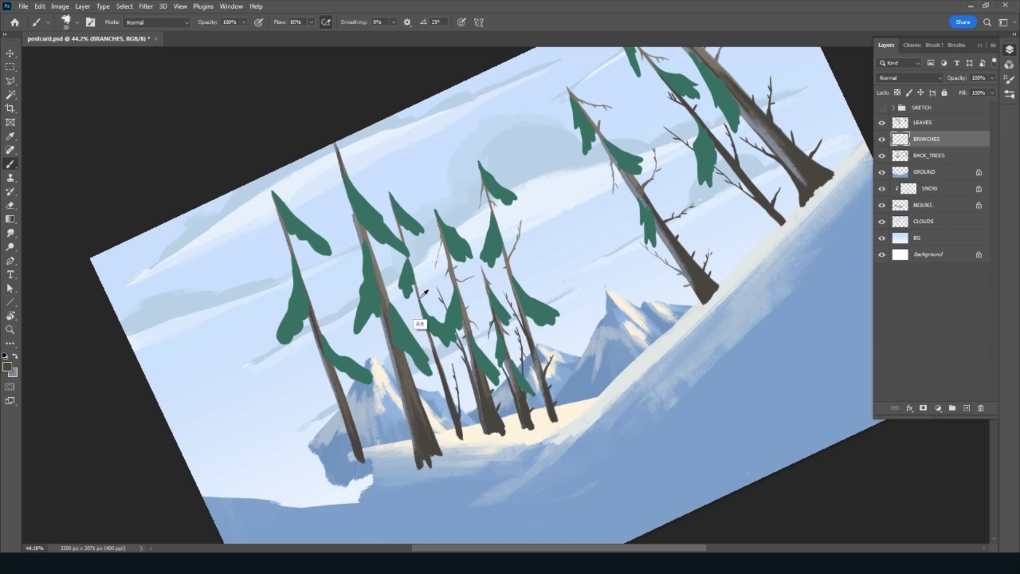
{"action": "left_click_drag", "start_coordinate": [418, 289], "coordinate": [430, 302]}
{"action": "left_click", "coordinate": [432, 449], "text": "alt"}
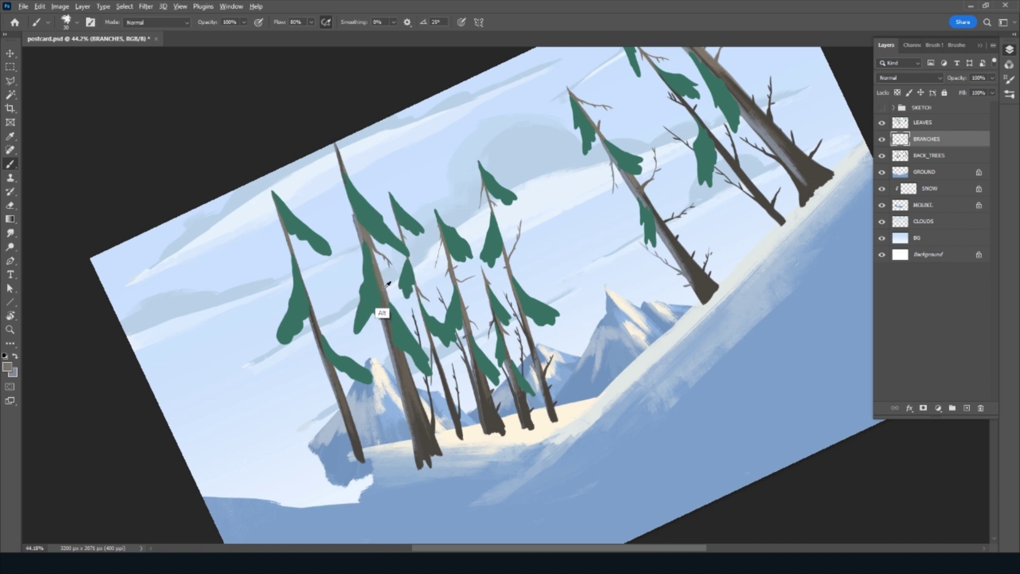
Darken the second trunk's base and touch up the first, second and third tree trunks
{"action": "left_click", "coordinate": [416, 422], "text": "alt"}
{"action": "mouse_move", "coordinate": [424, 456]}
{"action": "left_mouse_down"}
{"action": "mouse_move", "coordinate": [420, 468]}
{"action": "mouse_move", "coordinate": [418, 447]}
{"action": "left_mouse_up"}
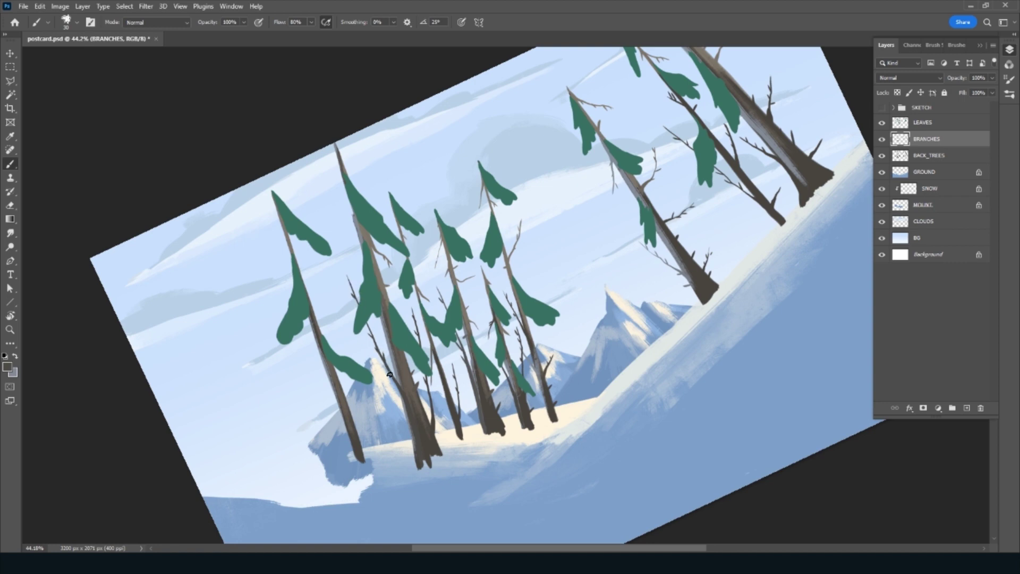
{"action": "left_click_drag", "start_coordinate": [362, 263], "coordinate": [359, 233]}
{"action": "left_click_drag", "start_coordinate": [407, 263], "coordinate": [393, 207]}
{"action": "left_click_drag", "start_coordinate": [277, 240], "coordinate": [275, 198]}
Sample trunk browns and paint a dark branch on the leftmost tree, then select LEAVES and level the view
{"action": "key", "text": "alt"}
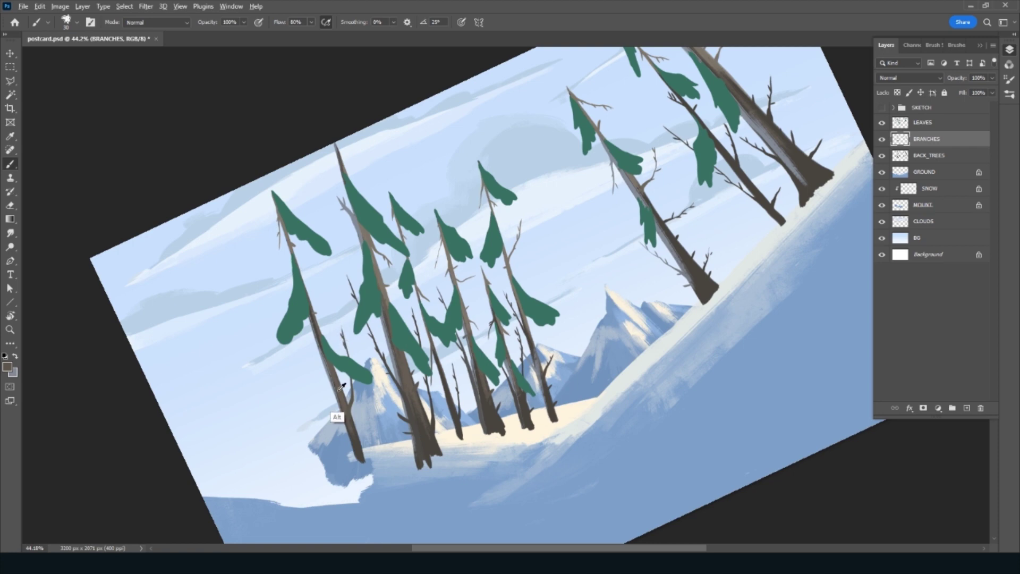
{"action": "left_click", "coordinate": [330, 381], "text": "alt"}
{"action": "left_click", "coordinate": [360, 451], "text": "alt"}
{"action": "left_click", "coordinate": [358, 478], "text": "alt"}
{"action": "left_click", "coordinate": [318, 322], "text": "alt"}
{"action": "left_click", "coordinate": [309, 355], "text": "alt"}
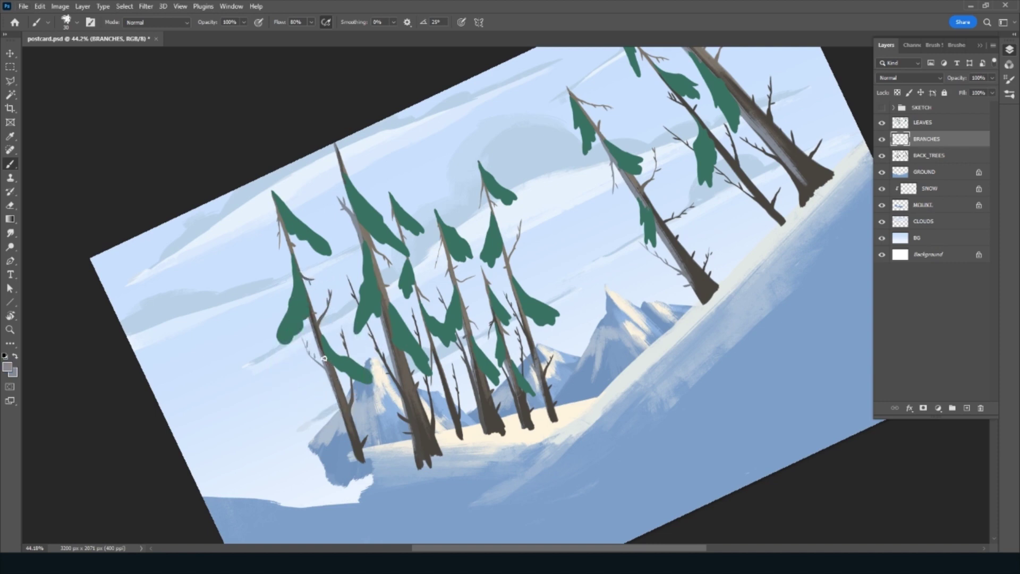
{"action": "left_click", "coordinate": [357, 473], "text": "alt"}
{"action": "left_click_drag", "start_coordinate": [360, 444], "coordinate": [314, 398]}
{"action": "left_click", "coordinate": [951, 122]}
{"action": "key", "text": "Escape"}
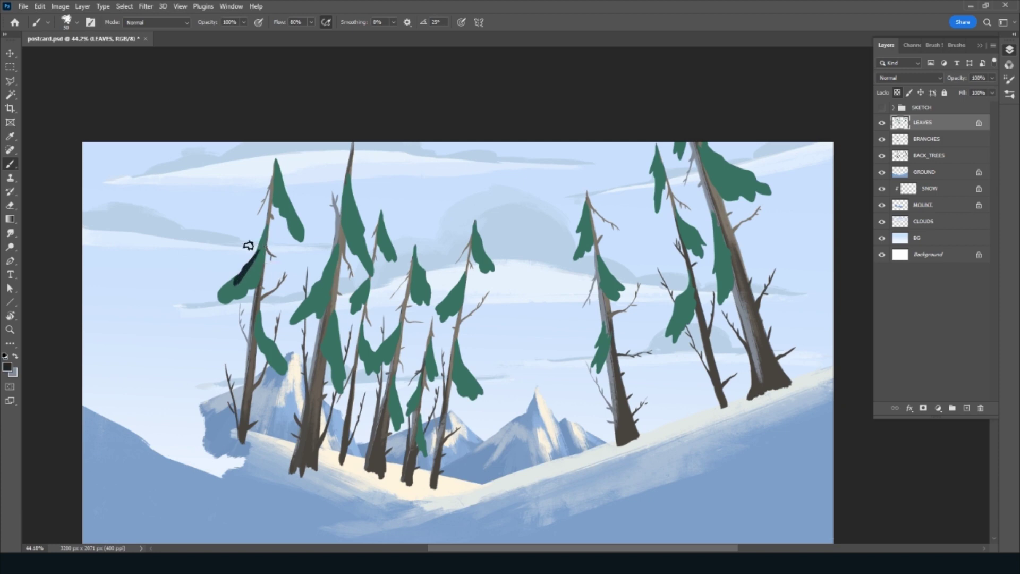
Set the foreground to dark blue #344d6c and paint the leftmost leaf clump
{"action": "left_click", "coordinate": [7, 366]}
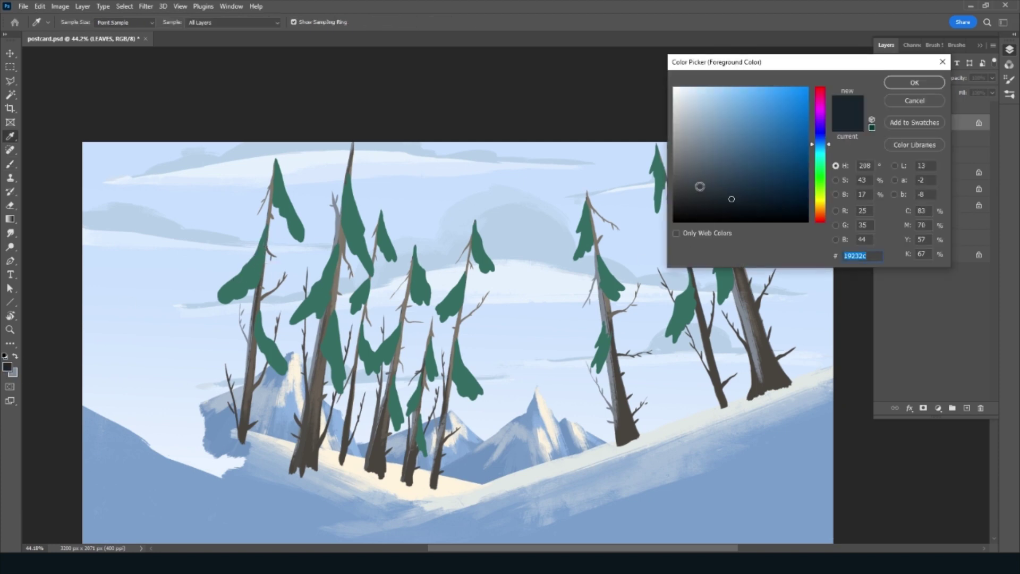
{"action": "left_click", "coordinate": [715, 180]}
{"action": "left_click", "coordinate": [904, 83]}
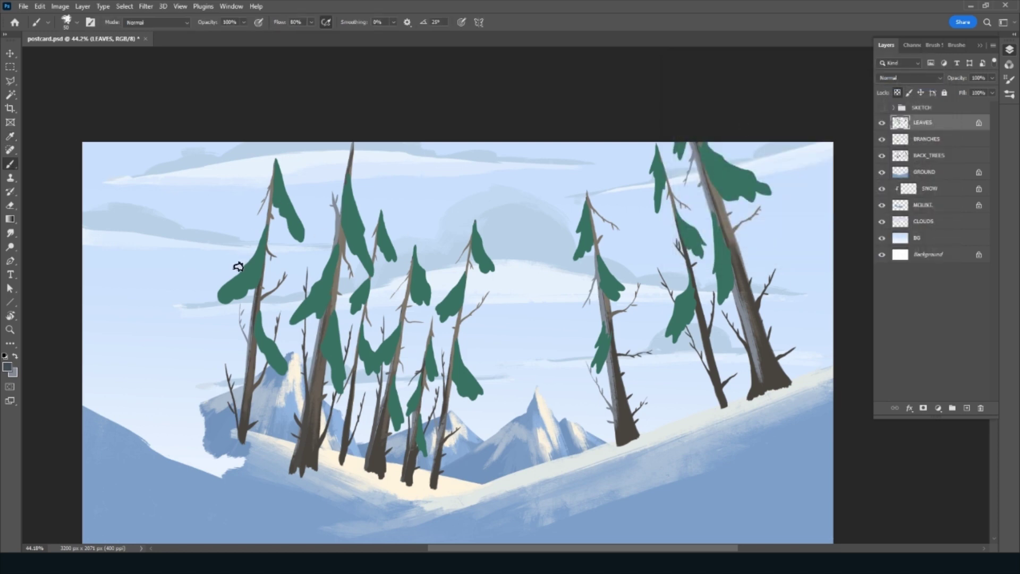
{"action": "left_click", "coordinate": [7, 366]}
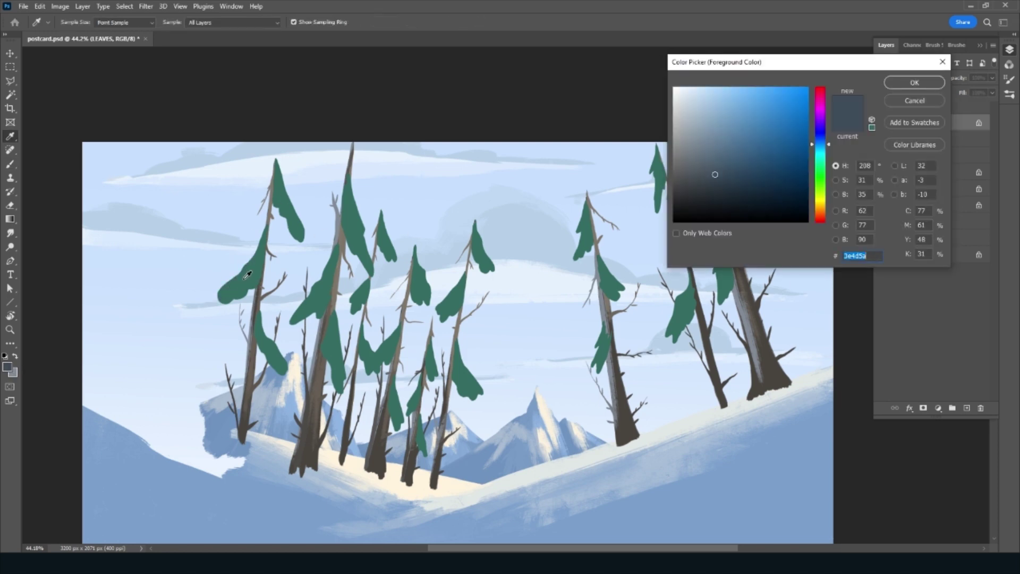
{"action": "left_click", "coordinate": [312, 279]}
{"action": "left_click_drag", "start_coordinate": [824, 161], "coordinate": [833, 136]}
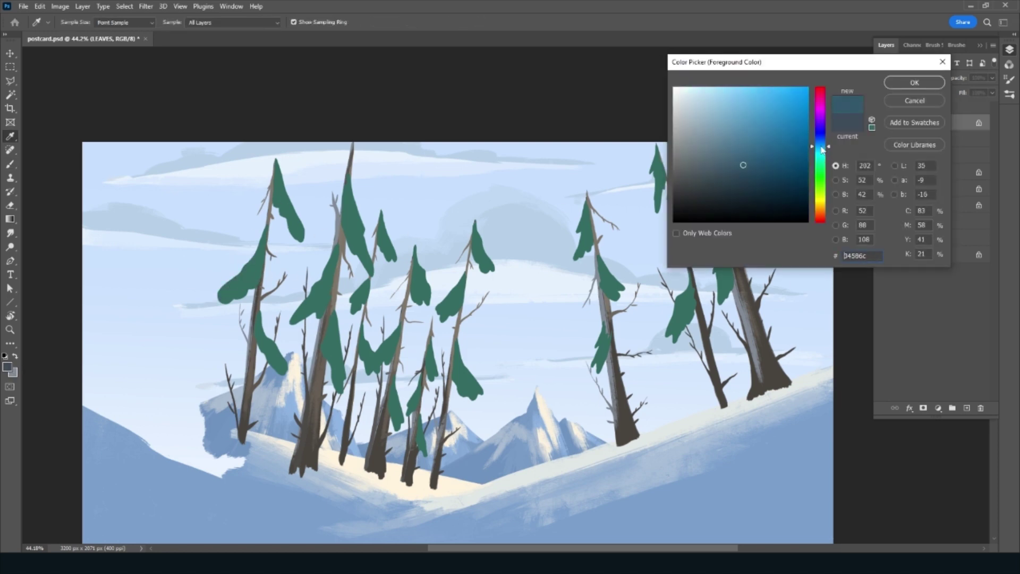
{"action": "left_click", "coordinate": [905, 84]}
{"action": "left_click_drag", "start_coordinate": [237, 272], "coordinate": [257, 289]}
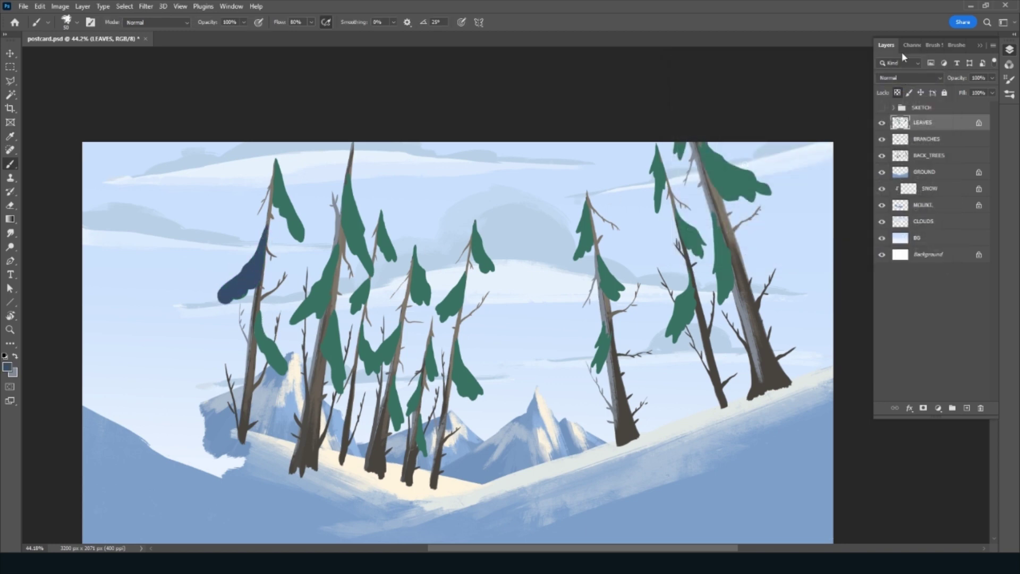
Switch to a smaller Ink 2 brush, sampling the leaf green and dark blue
{"action": "left_click", "coordinate": [957, 45]}
{"action": "left_click_drag", "start_coordinate": [990, 196], "coordinate": [990, 277]}
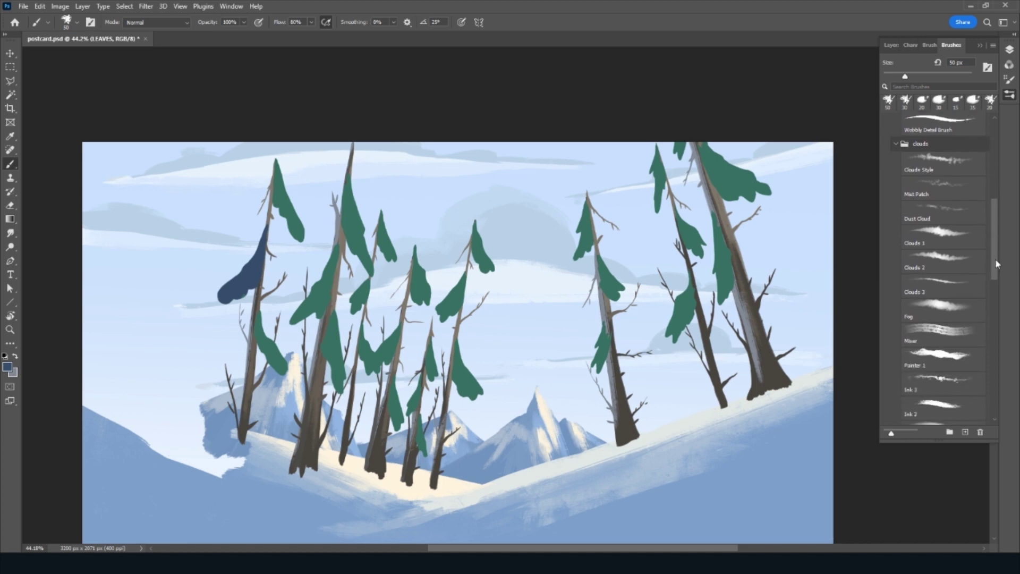
{"action": "left_click", "coordinate": [941, 356]}
{"action": "left_click", "coordinate": [890, 45]}
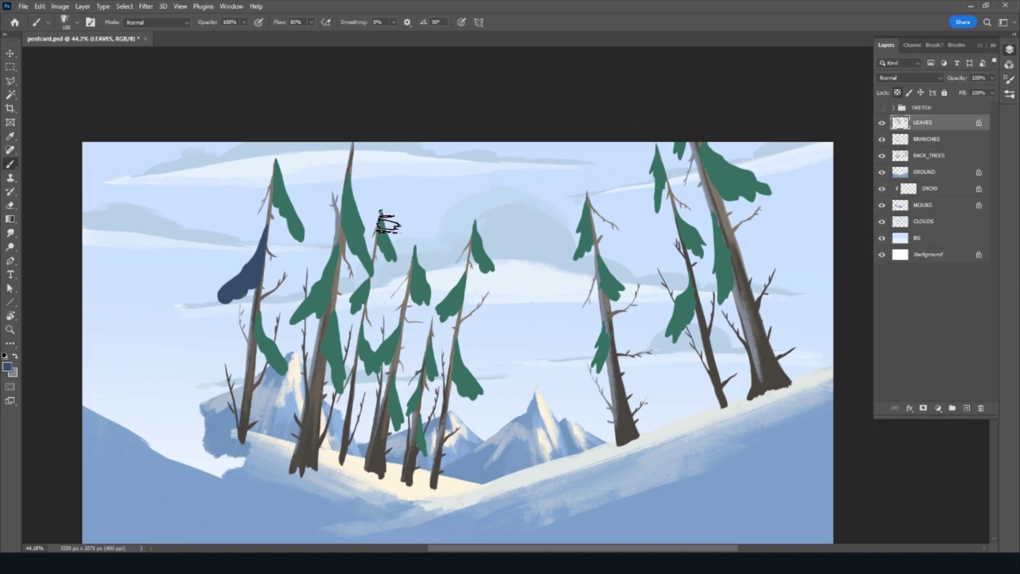
{"action": "key", "text": "bracketleft"}
{"action": "key", "text": "bracketleft"}
{"action": "key", "text": "bracketleft"}
{"action": "left_click", "coordinate": [313, 318], "text": "alt"}
{"action": "key", "text": "bracketleft"}
{"action": "key", "text": "bracketleft"}
{"action": "left_click", "coordinate": [244, 282], "text": "alt"}
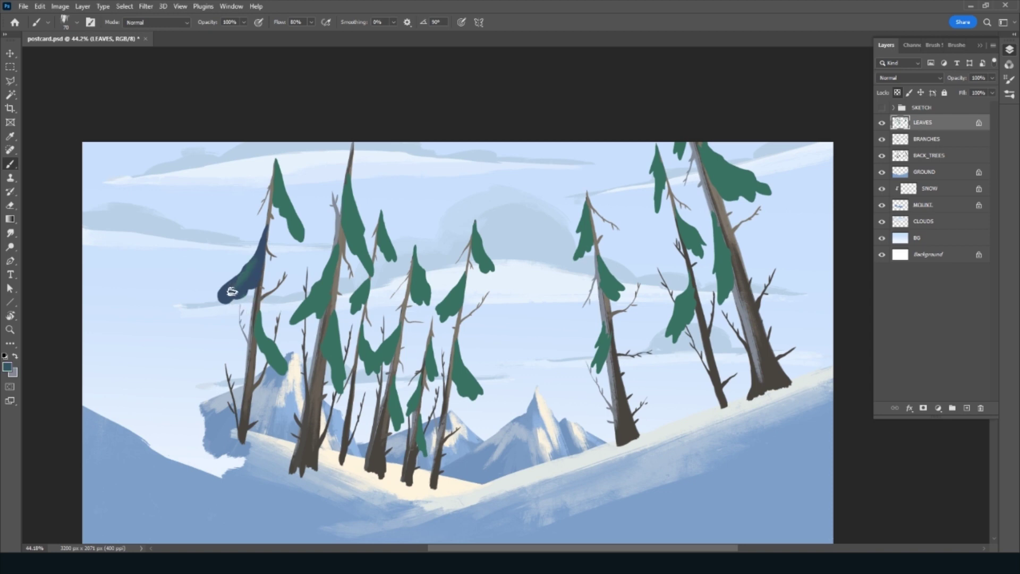
{"action": "left_click", "coordinate": [317, 314], "text": "alt"}
Blend green streaks into the blue and shade the three leftmost trees' leaves dark blue-teal
{"action": "mouse_move", "coordinate": [237, 295]}
{"action": "left_mouse_down"}
{"action": "mouse_move", "coordinate": [259, 257]}
{"action": "mouse_move", "coordinate": [221, 305]}
{"action": "mouse_move", "coordinate": [259, 266]}
{"action": "left_mouse_up"}
{"action": "left_click", "coordinate": [240, 290], "text": "alt"}
{"action": "left_click", "coordinate": [319, 317], "text": "alt"}
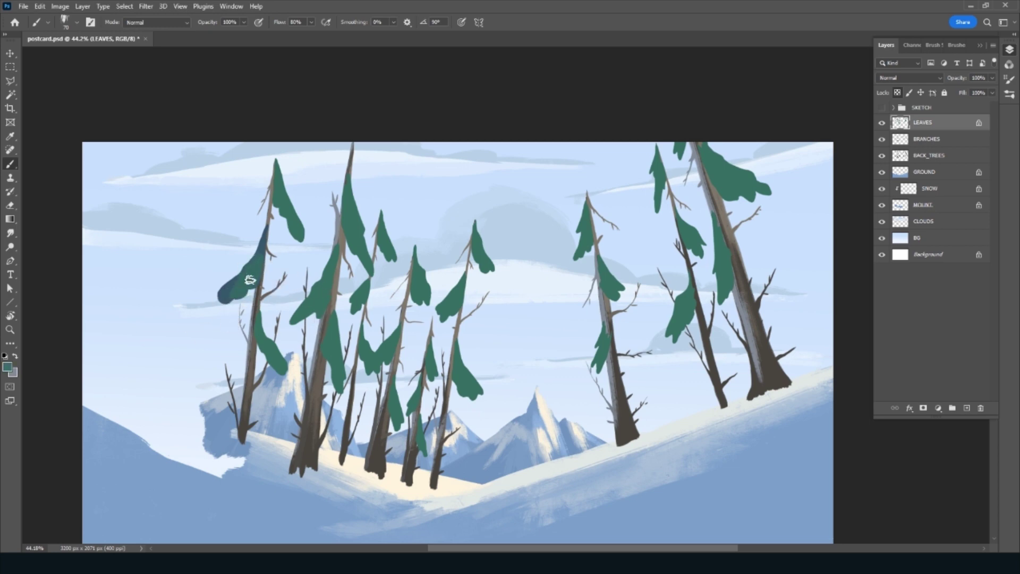
{"action": "left_click", "coordinate": [232, 279], "text": "alt"}
{"action": "left_click_drag", "start_coordinate": [253, 301], "coordinate": [265, 239]}
{"action": "left_click_drag", "start_coordinate": [303, 303], "coordinate": [325, 266]}
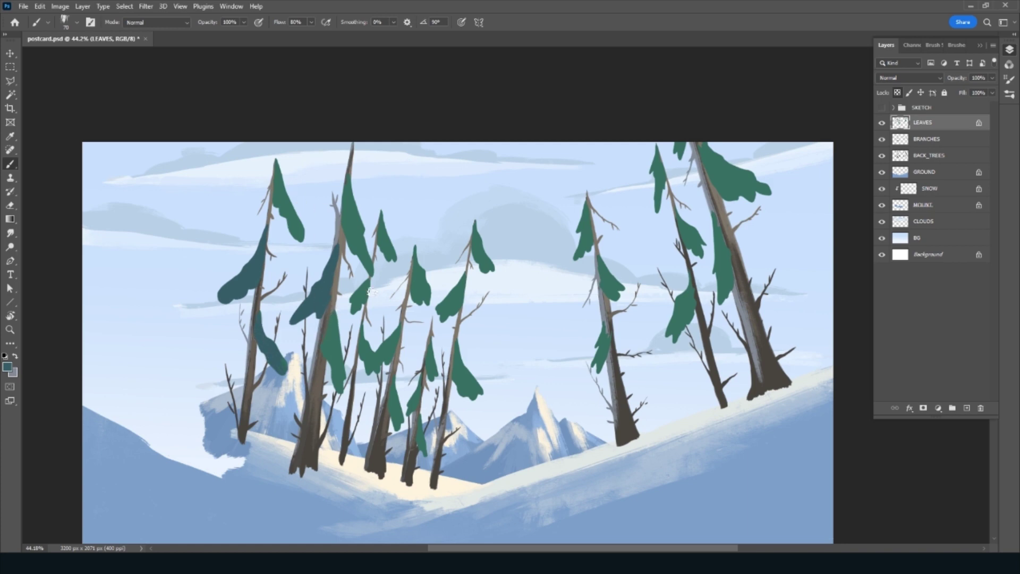
{"action": "left_click_drag", "start_coordinate": [355, 307], "coordinate": [364, 282]}
{"action": "left_click_drag", "start_coordinate": [363, 330], "coordinate": [372, 370]}
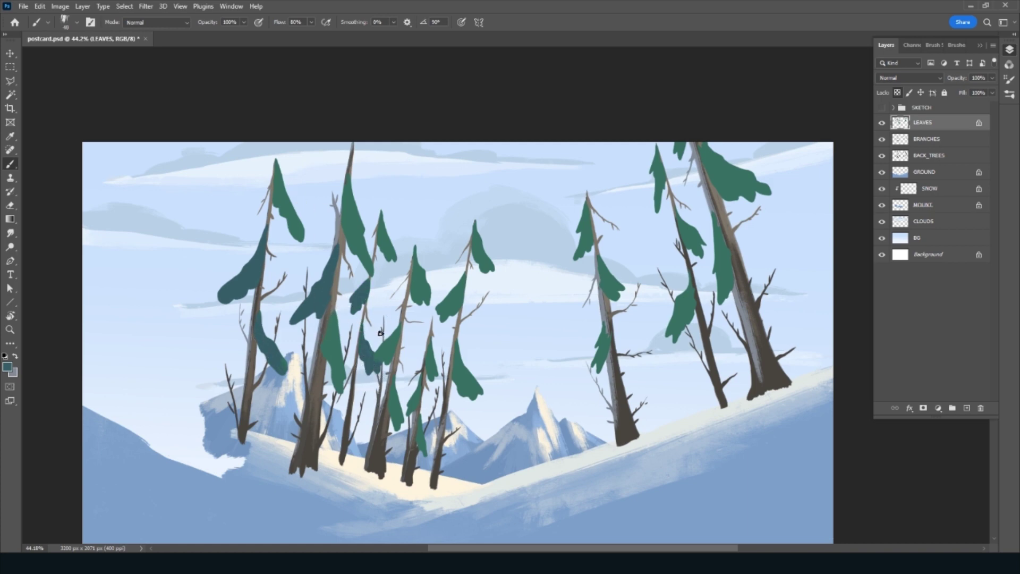
{"action": "left_click_drag", "start_coordinate": [374, 368], "coordinate": [390, 343]}
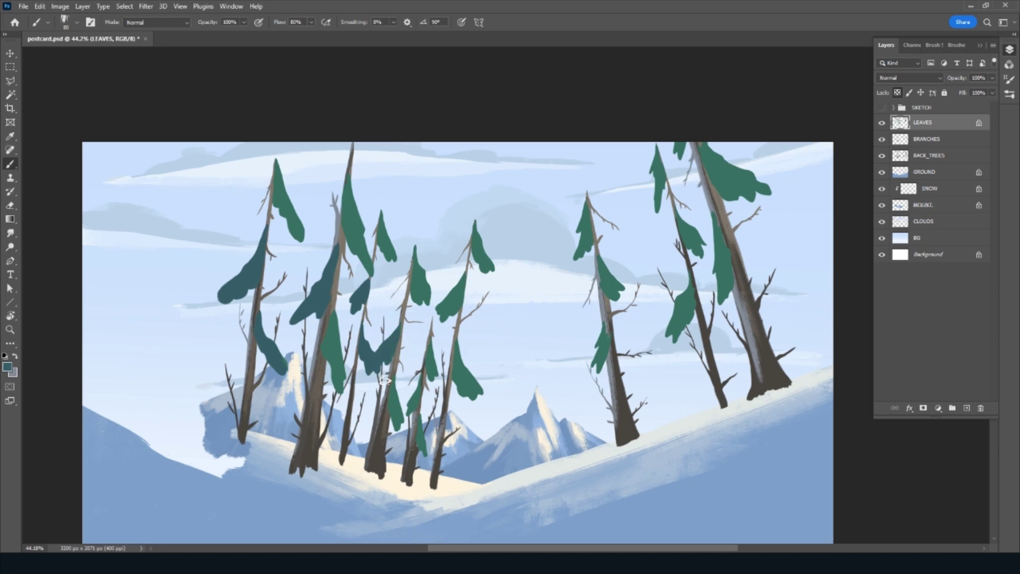
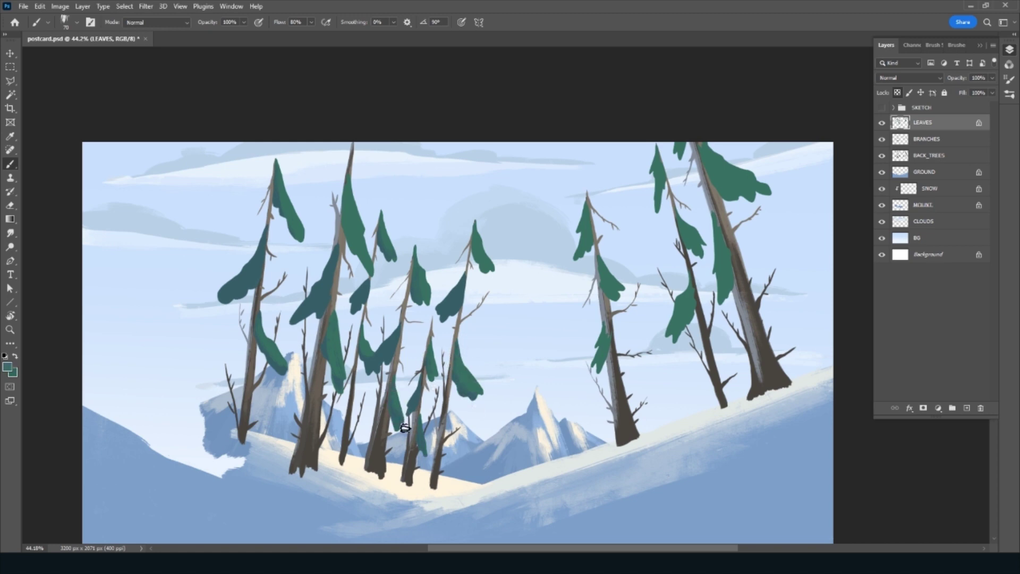
Paint darker teal shading over the leaf clusters of the middle, tall and right pines on LEAVES
{"action": "left_click_drag", "start_coordinate": [493, 263], "coordinate": [450, 288]}
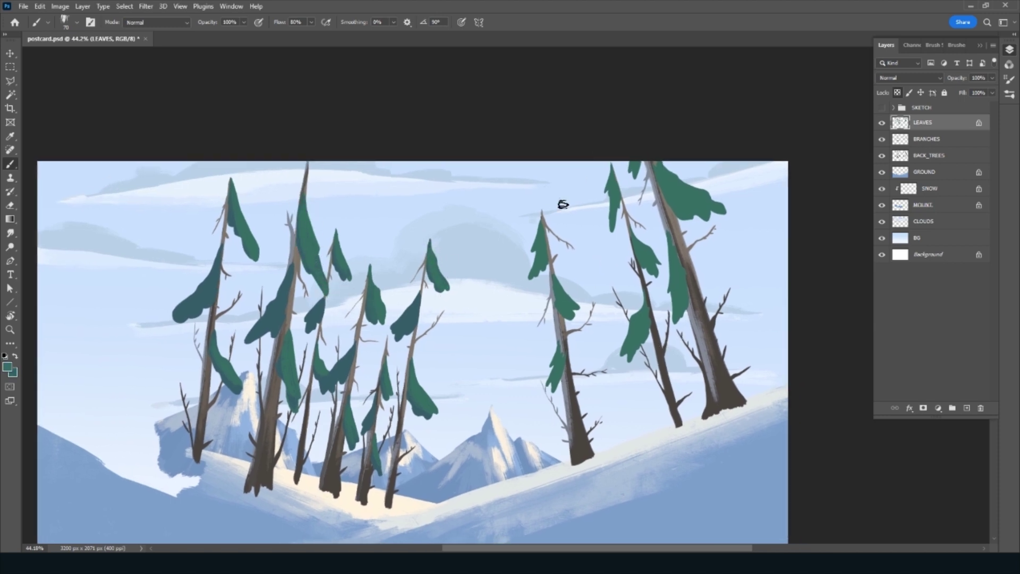
{"action": "left_click_drag", "start_coordinate": [535, 260], "coordinate": [545, 242]}
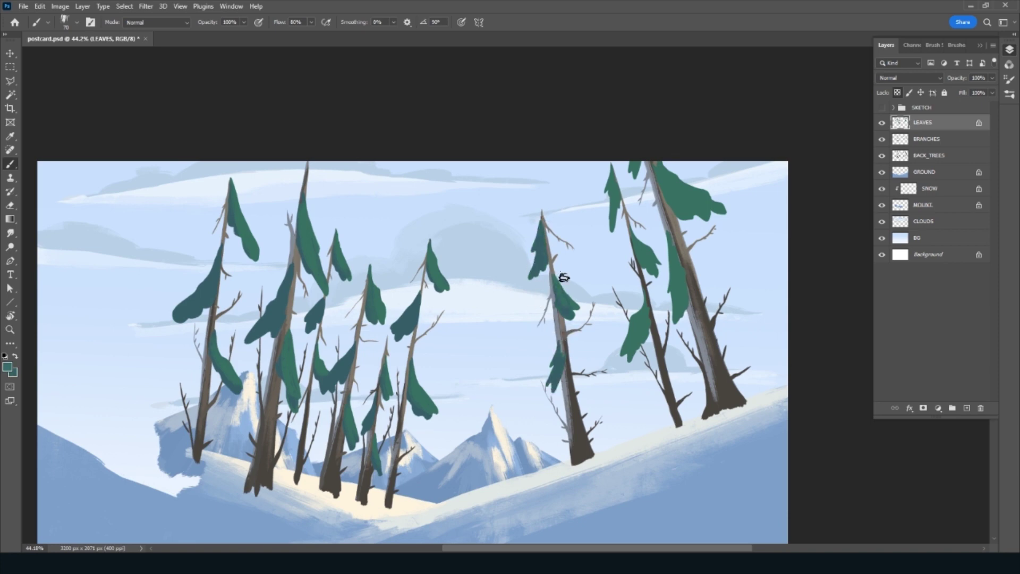
{"action": "scroll", "coordinate": [588, 290], "scroll_direction": "right", "scroll_amount": 5}
{"action": "scroll", "coordinate": [441, 182], "scroll_direction": "right", "scroll_amount": 2}
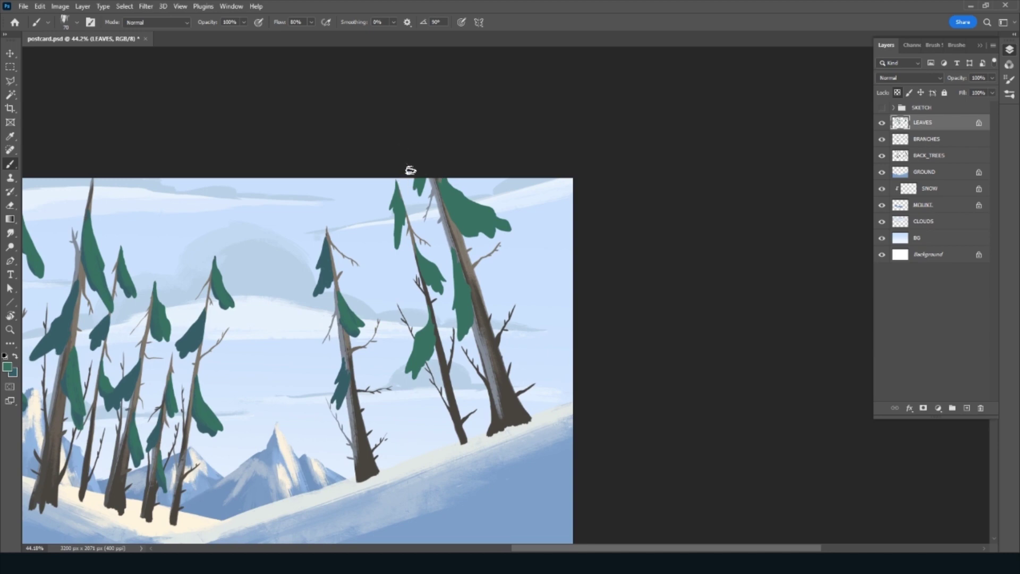
{"action": "left_click_drag", "start_coordinate": [399, 228], "coordinate": [396, 204]}
{"action": "left_click_drag", "start_coordinate": [420, 328], "coordinate": [420, 366]}
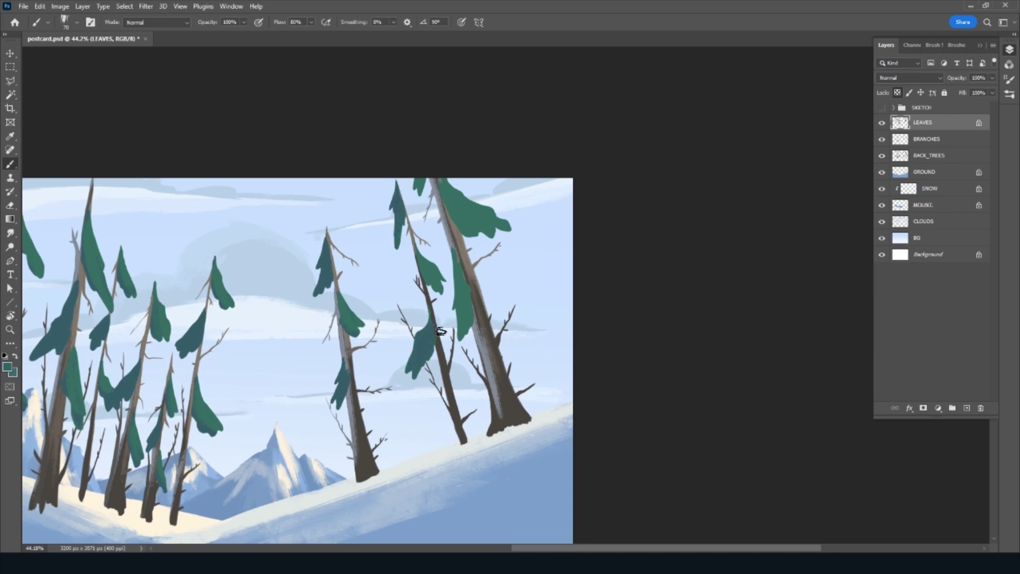
{"action": "left_click_drag", "start_coordinate": [424, 247], "coordinate": [433, 290]}
{"action": "mouse_move", "coordinate": [456, 253]}
{"action": "left_mouse_down"}
{"action": "mouse_move", "coordinate": [460, 325]}
{"action": "mouse_move", "coordinate": [471, 323]}
{"action": "left_mouse_up"}
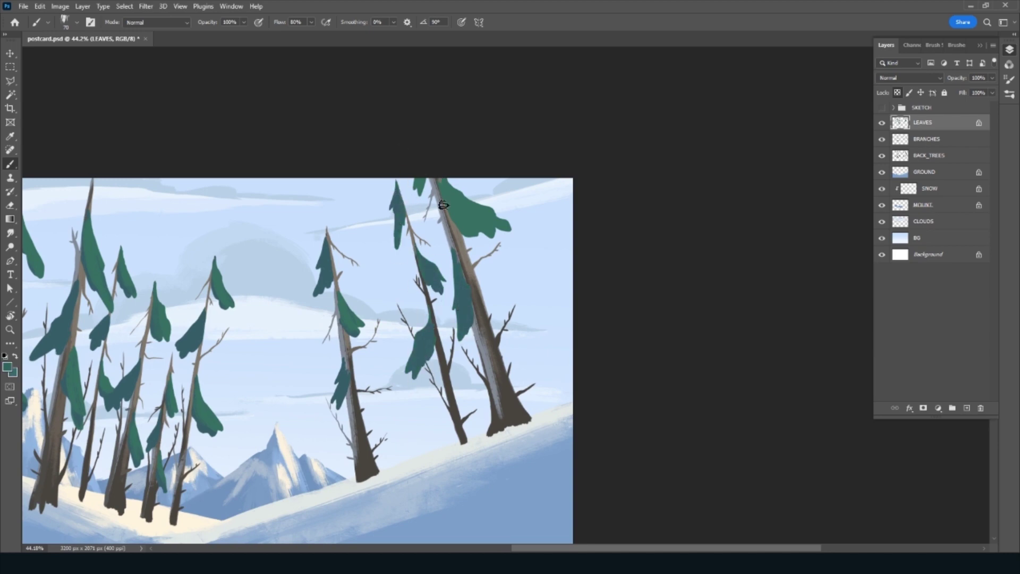
{"action": "mouse_move", "coordinate": [452, 184]}
{"action": "left_mouse_down"}
{"action": "mouse_move", "coordinate": [494, 204]}
{"action": "mouse_move", "coordinate": [498, 233]}
{"action": "left_mouse_up"}
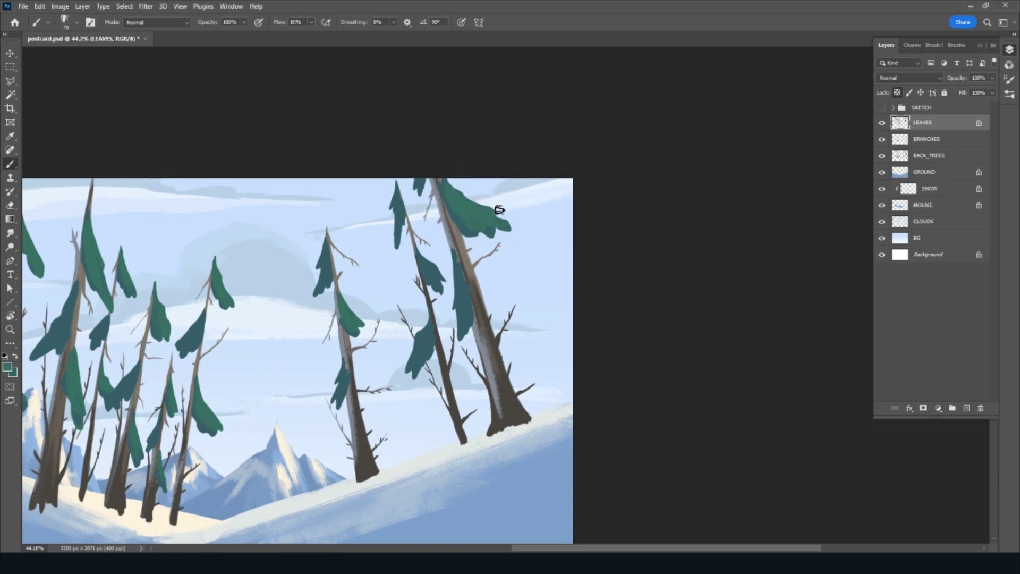
{"action": "left_click_drag", "start_coordinate": [442, 263], "coordinate": [433, 264]}
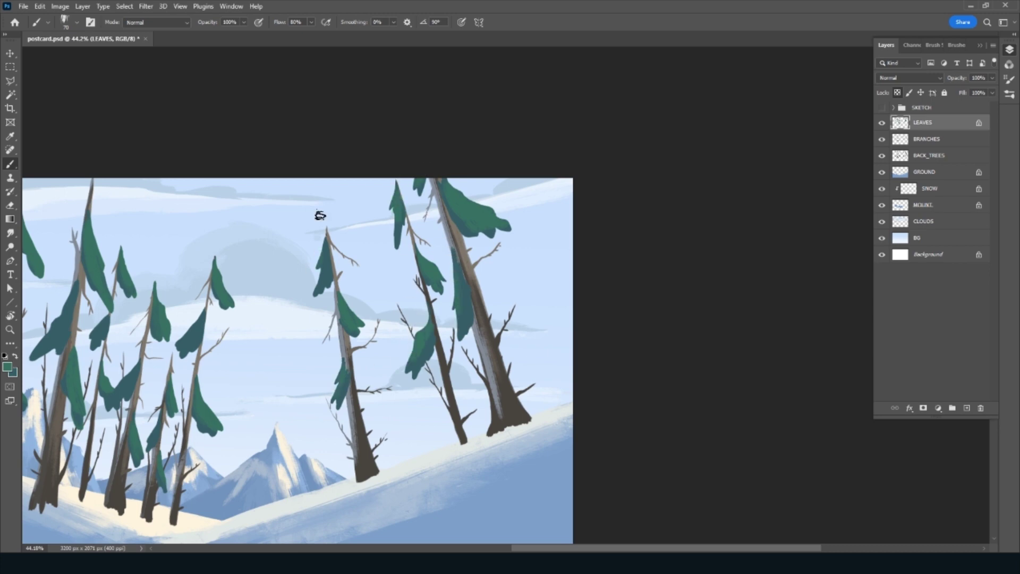
Adjust the foreground colour toward green, then to a lighter teal for highlights
{"action": "left_click", "coordinate": [8, 367]}
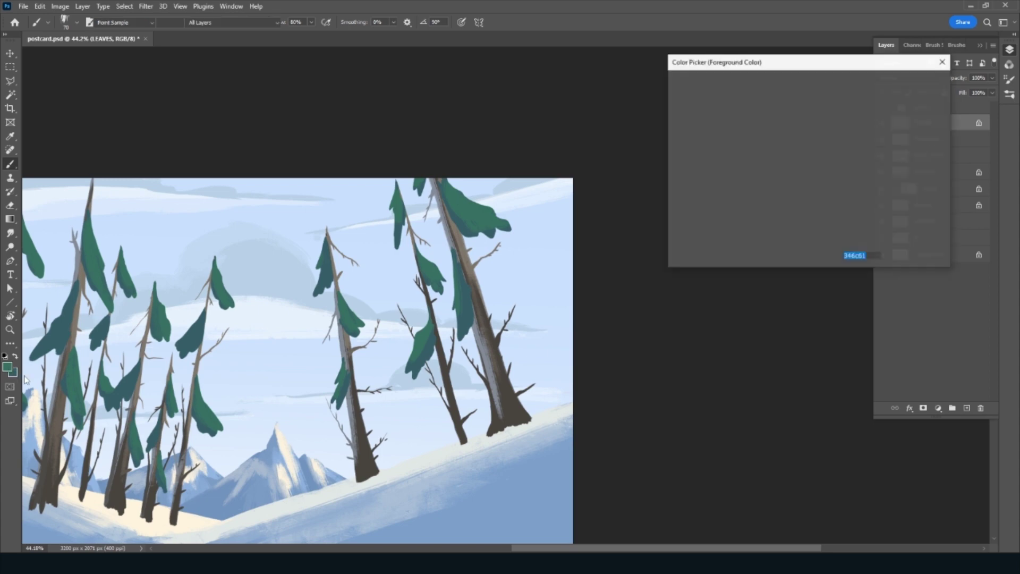
{"action": "left_click", "coordinate": [823, 172]}
{"action": "left_click", "coordinate": [908, 101]}
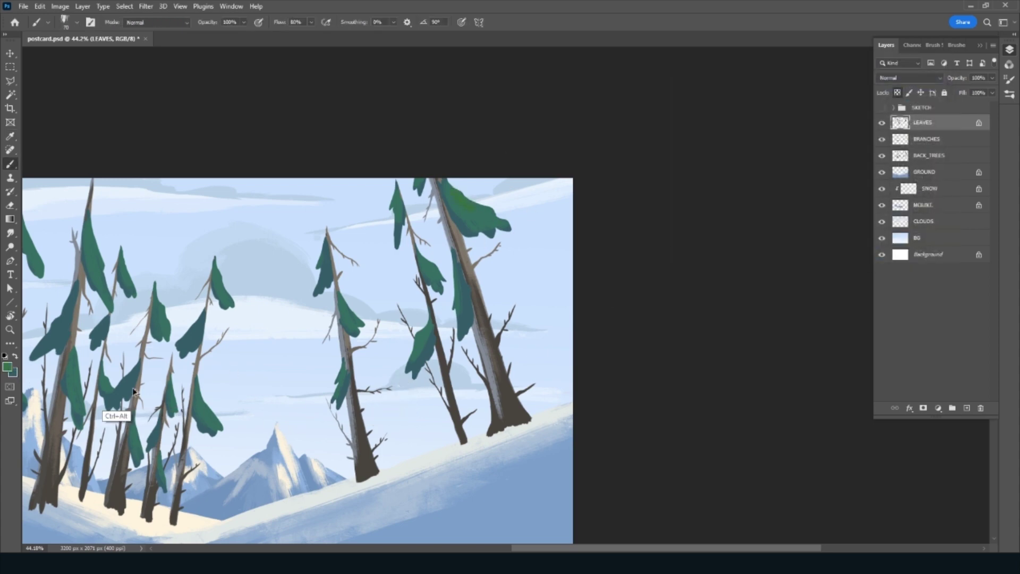
{"action": "left_click", "coordinate": [7, 367]}
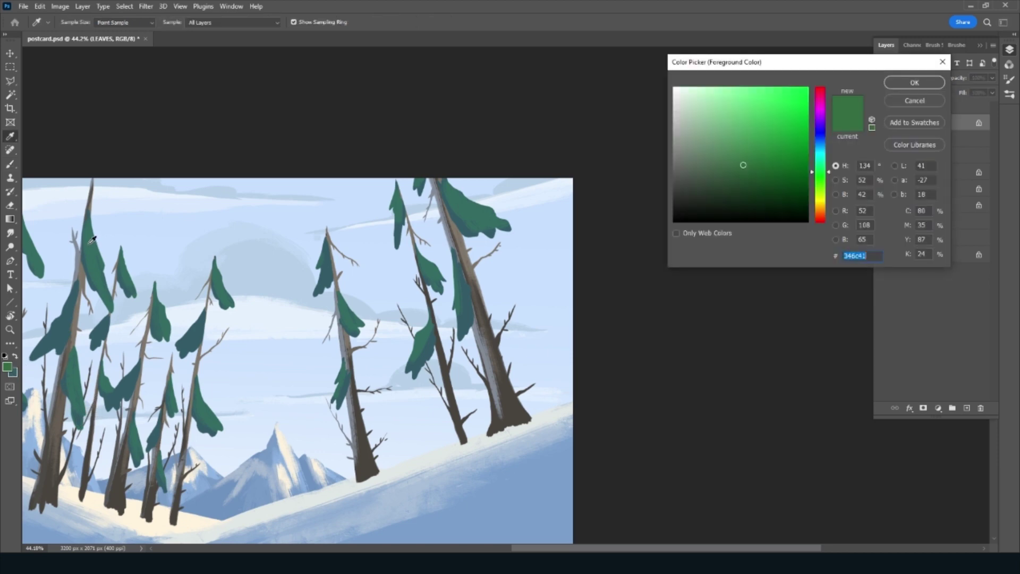
{"action": "left_click", "coordinate": [746, 151]}
{"action": "left_click", "coordinate": [906, 85]}
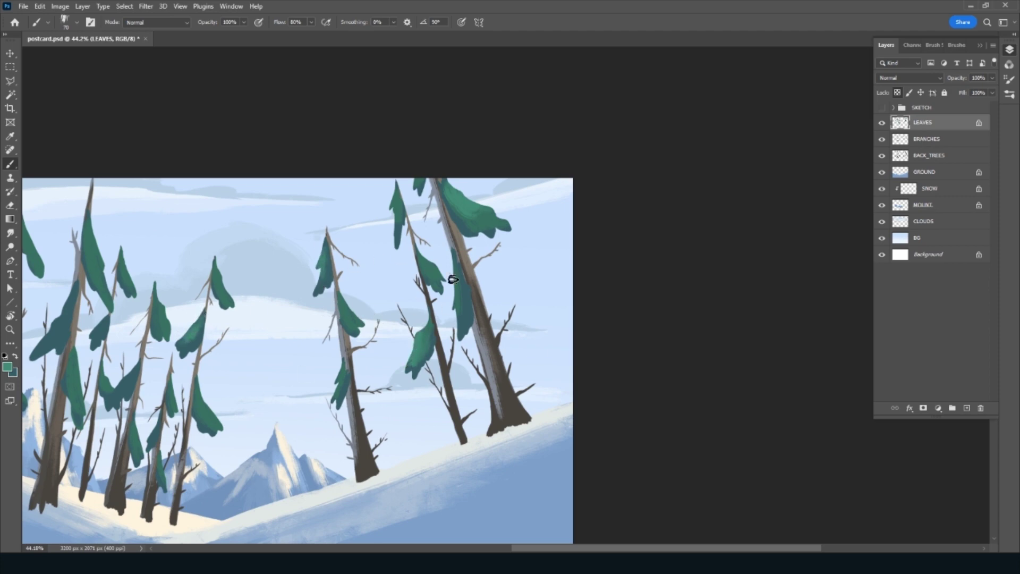
Sample the cream snow colour and brush highlights on the second and right trees' upper leaves
{"action": "scroll", "coordinate": [399, 348], "scroll_direction": "left", "scroll_amount": 5}
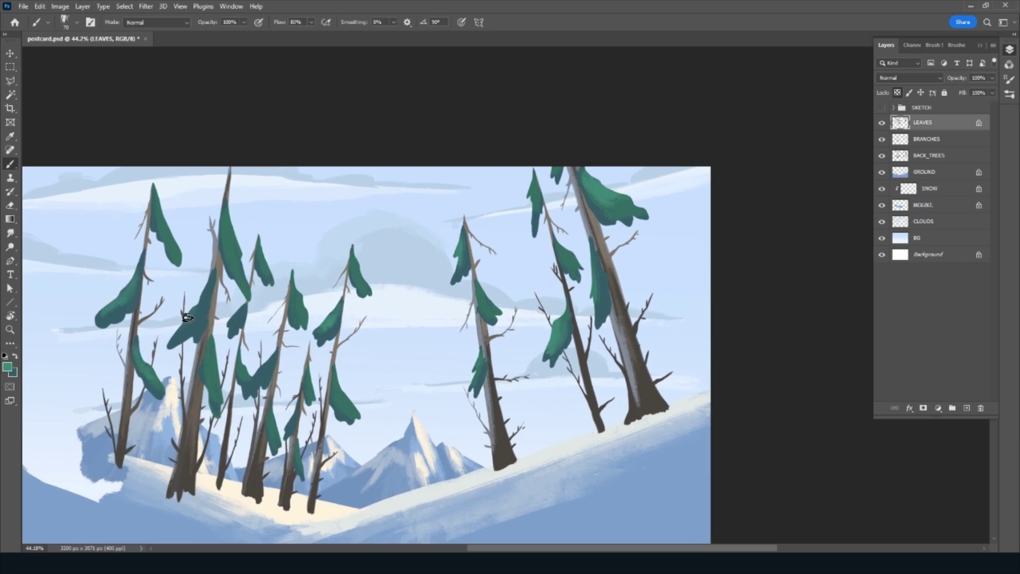
{"action": "left_click", "coordinate": [8, 367]}
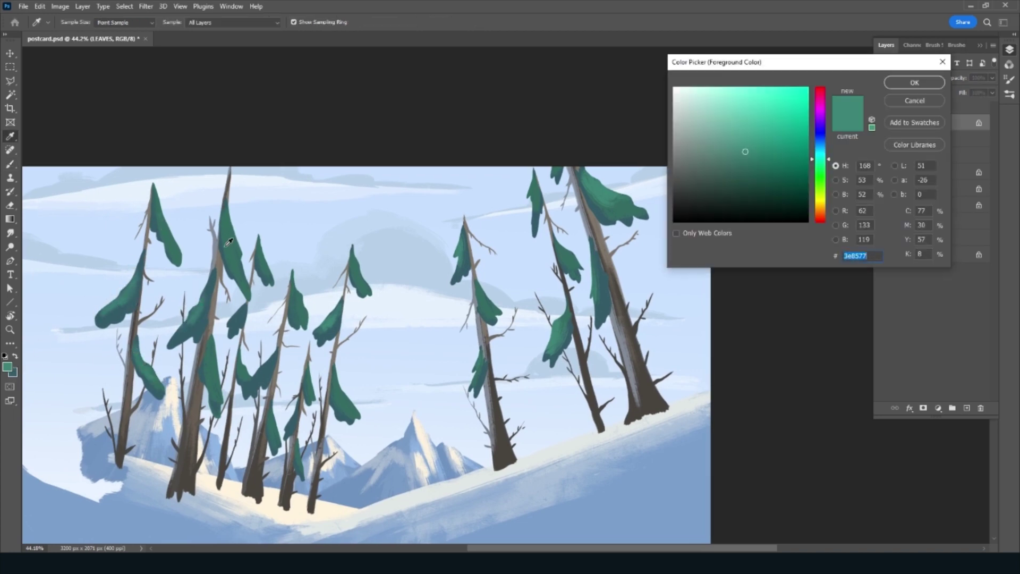
{"action": "left_click", "coordinate": [321, 500]}
{"action": "left_click", "coordinate": [911, 83]}
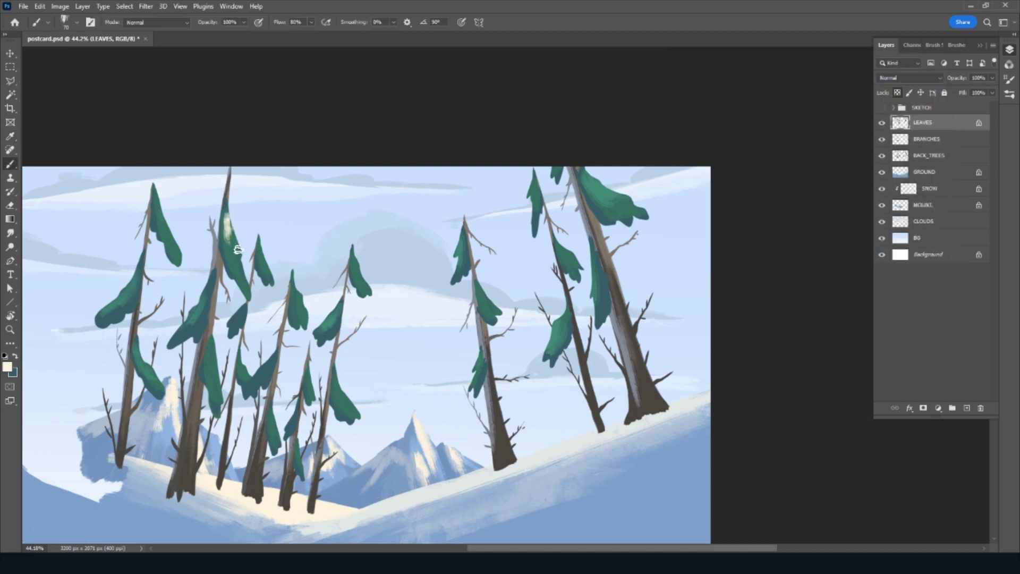
{"action": "mouse_move", "coordinate": [234, 250]}
{"action": "left_mouse_down"}
{"action": "mouse_move", "coordinate": [226, 215]}
{"action": "mouse_move", "coordinate": [239, 262]}
{"action": "left_mouse_up"}
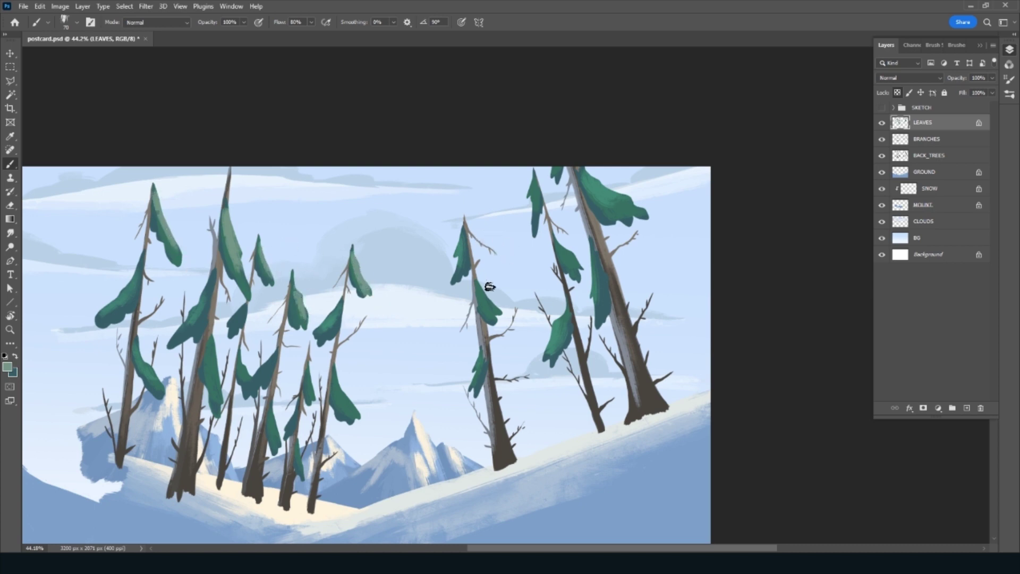
{"action": "left_click_drag", "start_coordinate": [602, 177], "coordinate": [640, 200]}
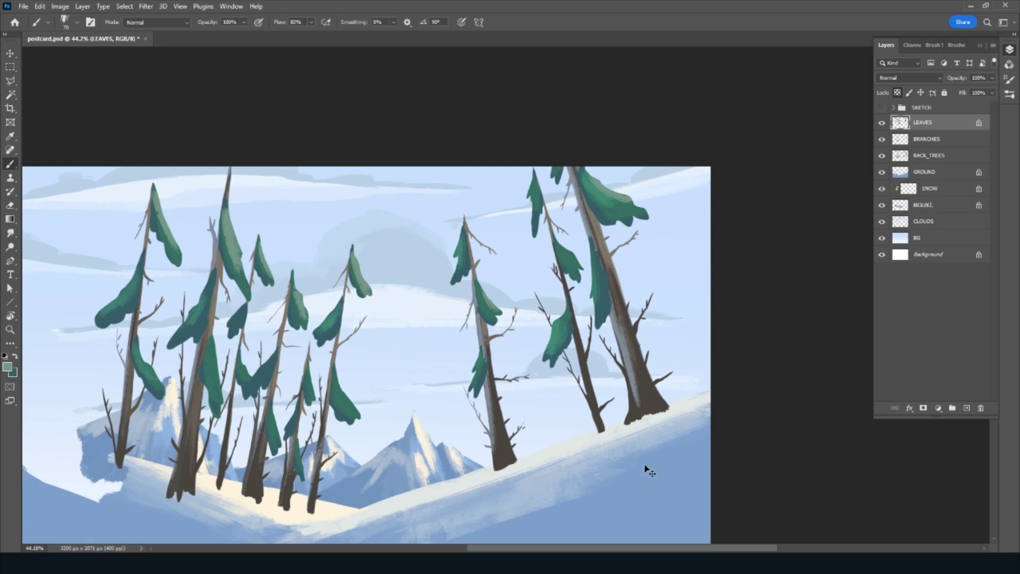
Save, show the SKETCH group, zoom out, and add a new layer named MIDDLE_TREES
{"action": "key", "text": "ctrl+s"}
{"action": "left_click", "coordinate": [882, 107]}
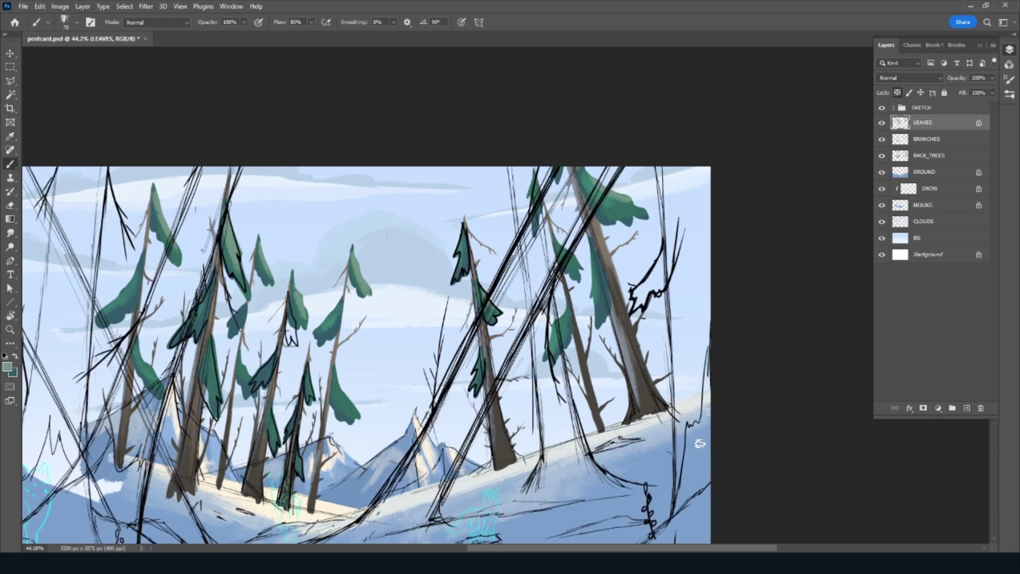
{"action": "key", "text": "ctrl+minus"}
{"action": "left_click", "coordinate": [966, 408]}
{"action": "type", "text": "MIDDLE TR"}
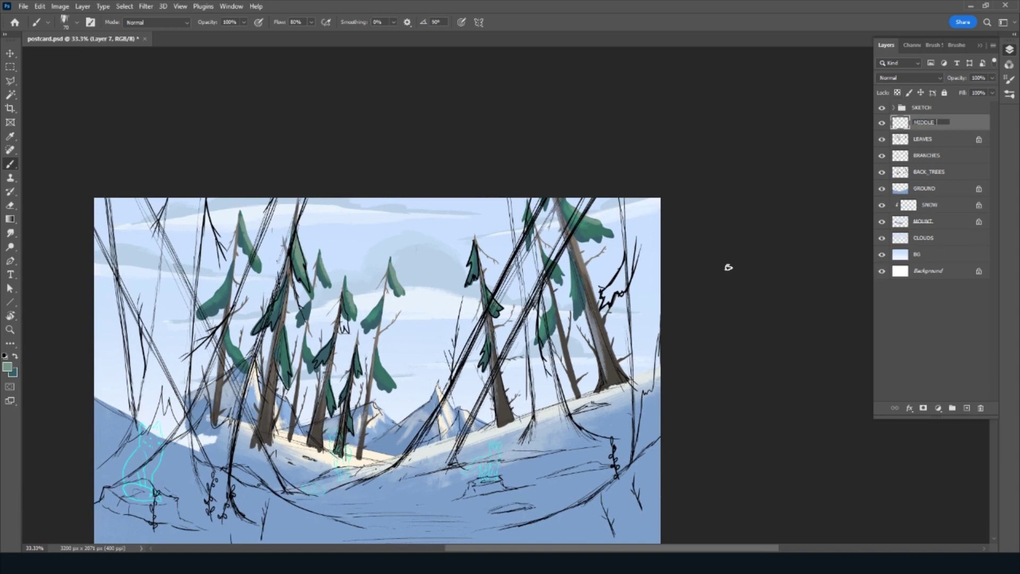
{"action": "type", "text": "ES"}
{"action": "key", "text": "Return"}
Select the Rough Inker brush preset and recentre the scene
{"action": "left_click", "coordinate": [956, 45]}
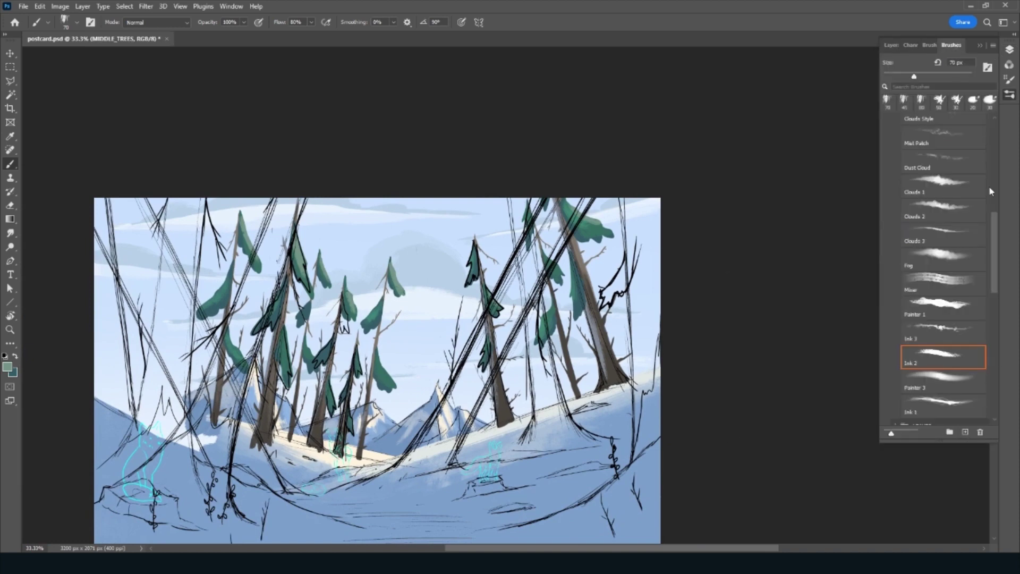
{"action": "scroll", "coordinate": [995, 219], "scroll_direction": "up", "scroll_amount": 1}
{"action": "left_click_drag", "start_coordinate": [995, 220], "coordinate": [992, 152]}
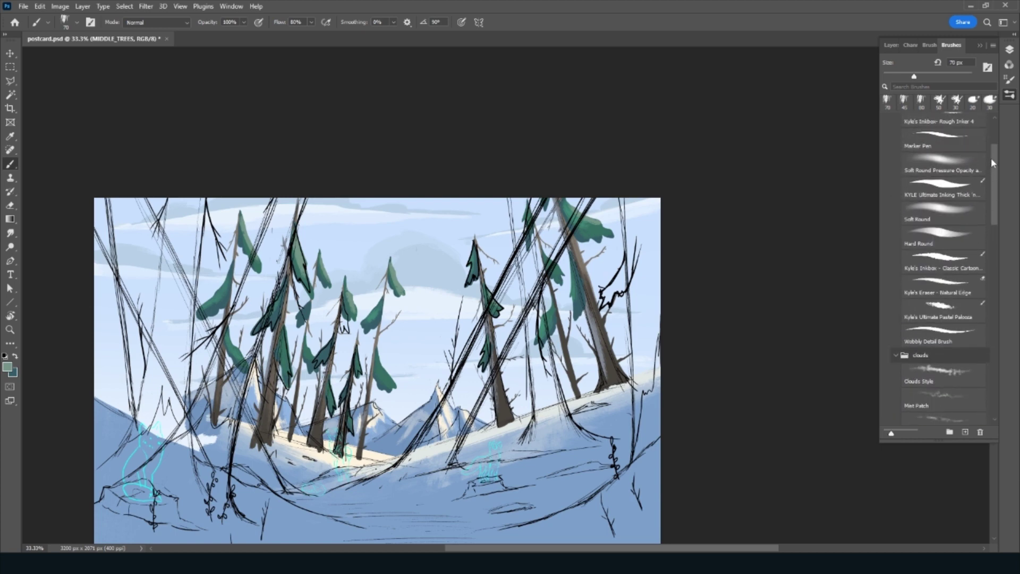
{"action": "left_click", "coordinate": [956, 155]}
{"action": "key", "text": "F7"}
{"action": "left_click_drag", "start_coordinate": [475, 450], "coordinate": [539, 408]}
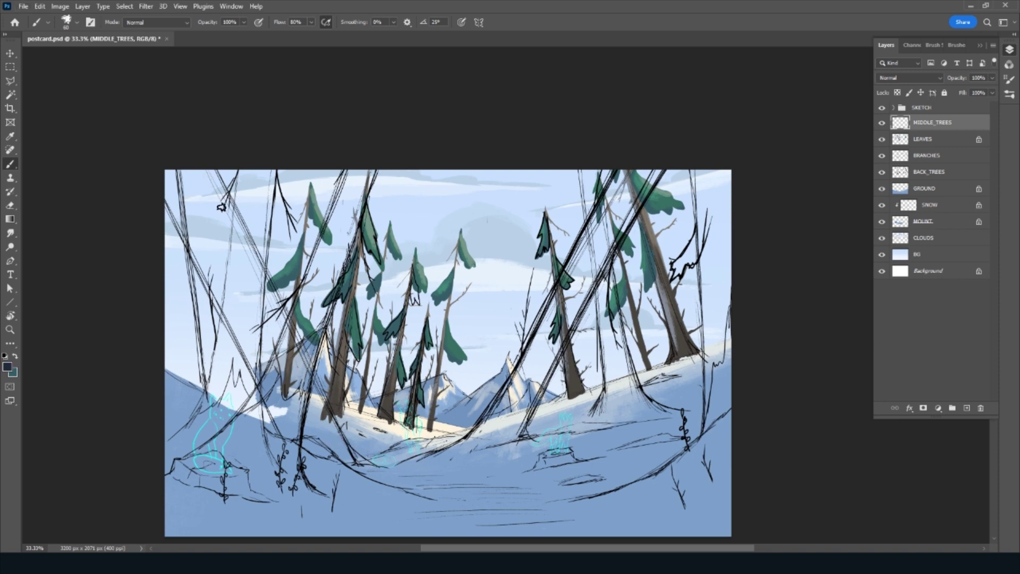
Outline the left diagonal trunk with the Polygonal Lasso and fill it dark purple
{"action": "key", "text": "l"}
{"action": "left_click", "coordinate": [267, 264]}
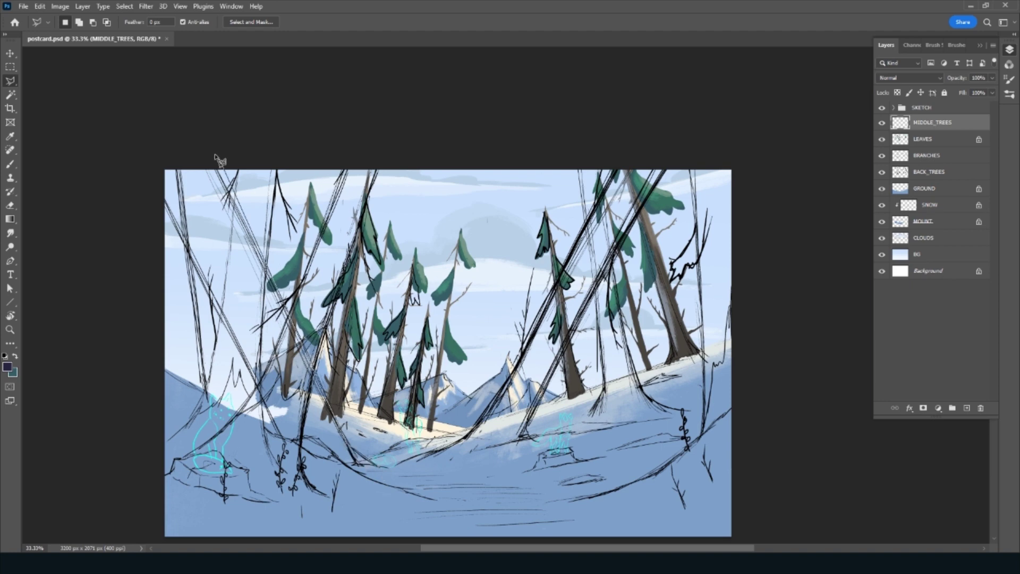
{"action": "left_click", "coordinate": [208, 149]}
{"action": "left_click", "coordinate": [144, 158]}
{"action": "left_click", "coordinate": [165, 207]}
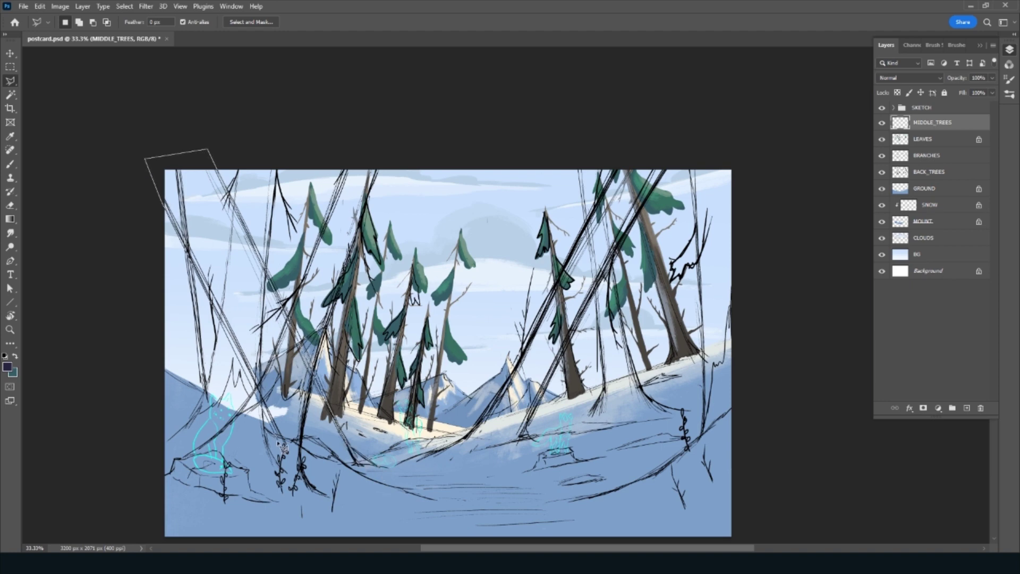
{"action": "left_click", "coordinate": [340, 483]}
{"action": "double_click", "coordinate": [375, 465]}
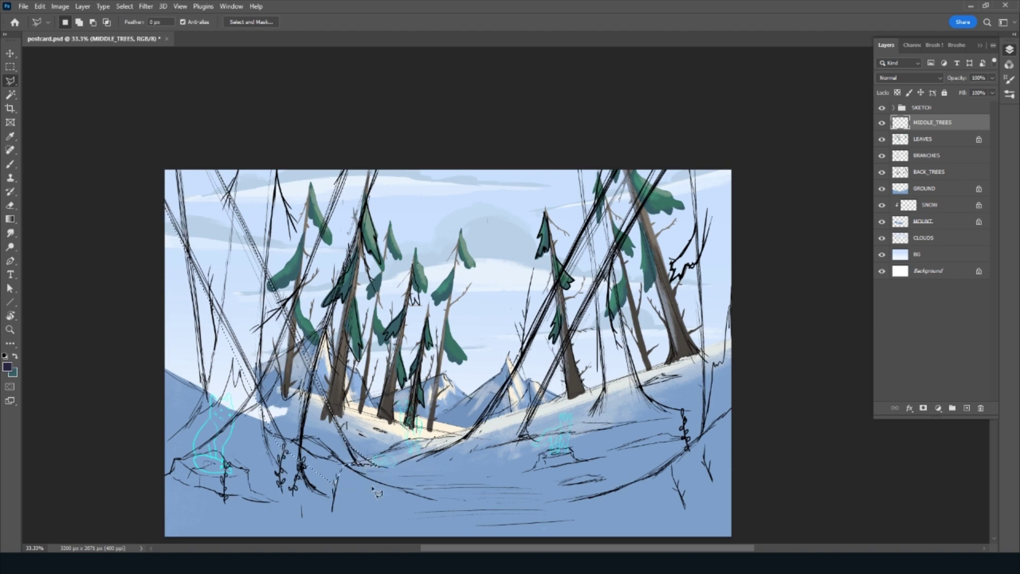
{"action": "key", "text": "alt+BackSpace"}
{"action": "key", "text": "ctrl+d"}
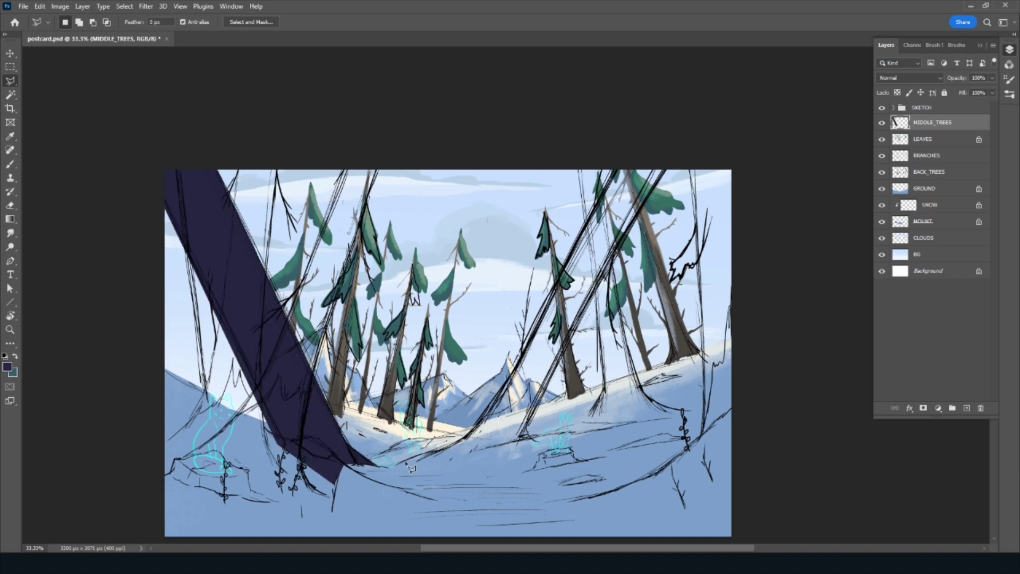
Fill a second dark purple trunk at right and add a new layer for F_MIDDLE_TREES
{"action": "left_click", "coordinate": [468, 441]}
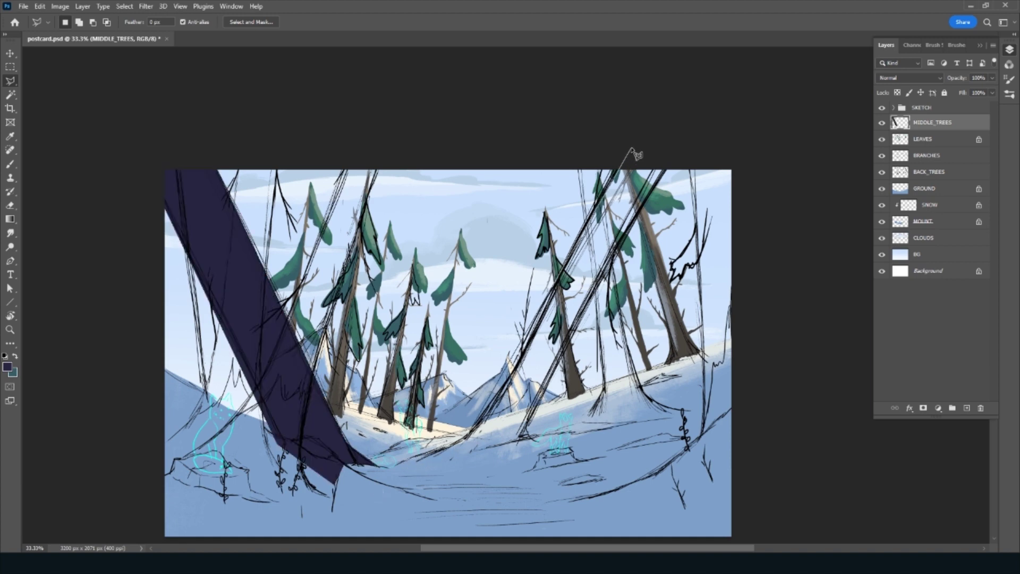
{"action": "left_click", "coordinate": [633, 147]}
{"action": "left_click", "coordinate": [672, 143]}
{"action": "left_click", "coordinate": [413, 463]}
{"action": "left_click", "coordinate": [465, 456]}
{"action": "left_click", "coordinate": [578, 159]}
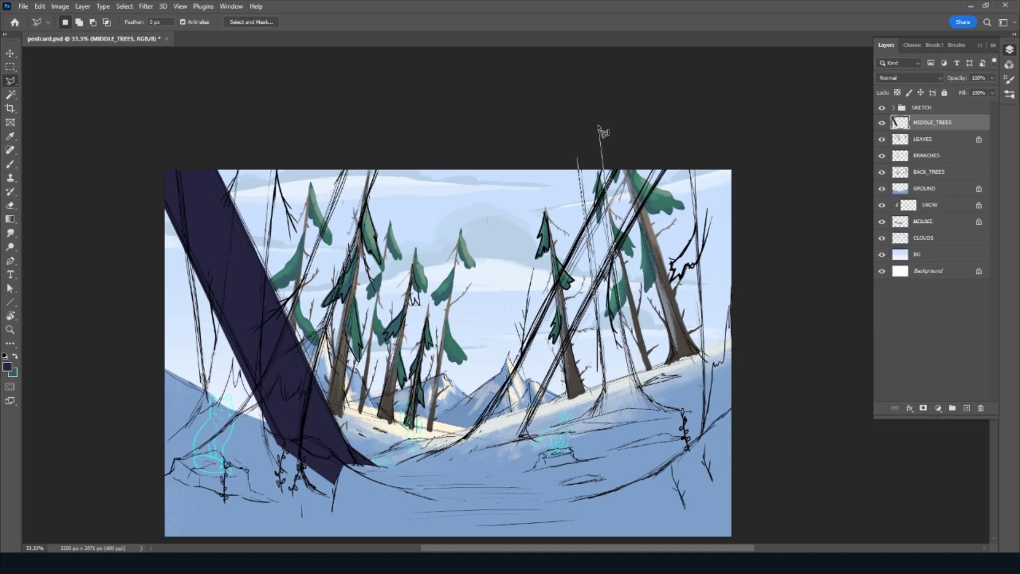
{"action": "left_click", "coordinate": [587, 153]}
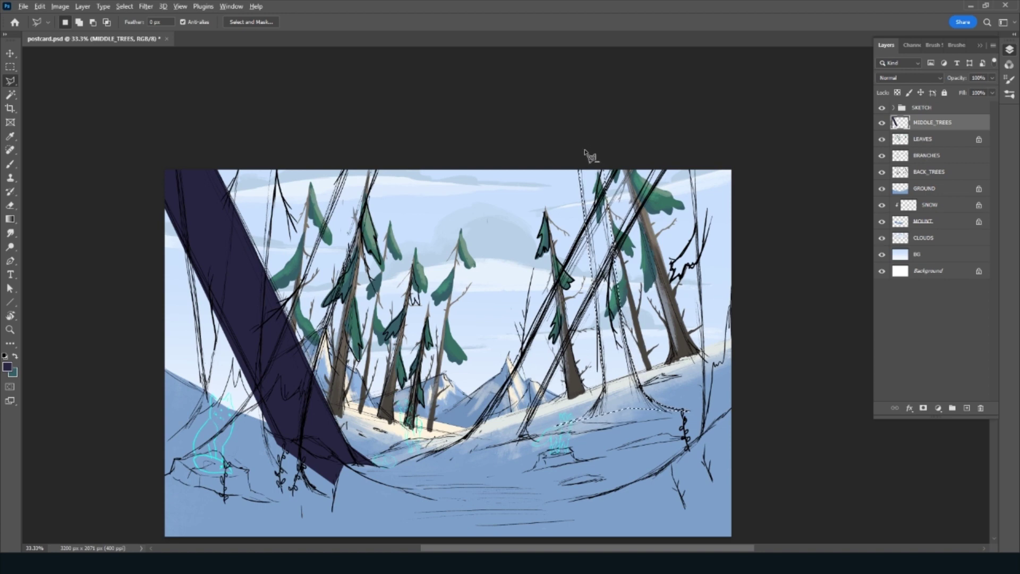
{"action": "key", "text": "alt+BackSpace"}
{"action": "key", "text": "ctrl+d"}
{"action": "left_click", "coordinate": [968, 408]}
{"action": "double_click", "coordinate": [925, 123]}
{"action": "type", "text": "F_MIDDLE_TREES"}
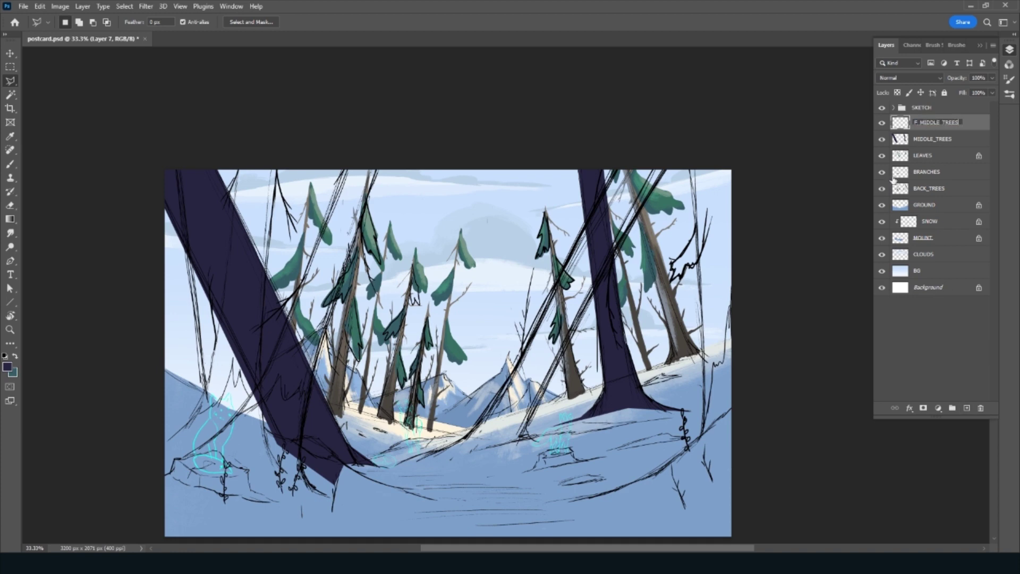
Name the layer F_MIDDLE_TREES and fill a dark purple trunk running from the canvas top
{"action": "key", "text": "Return"}
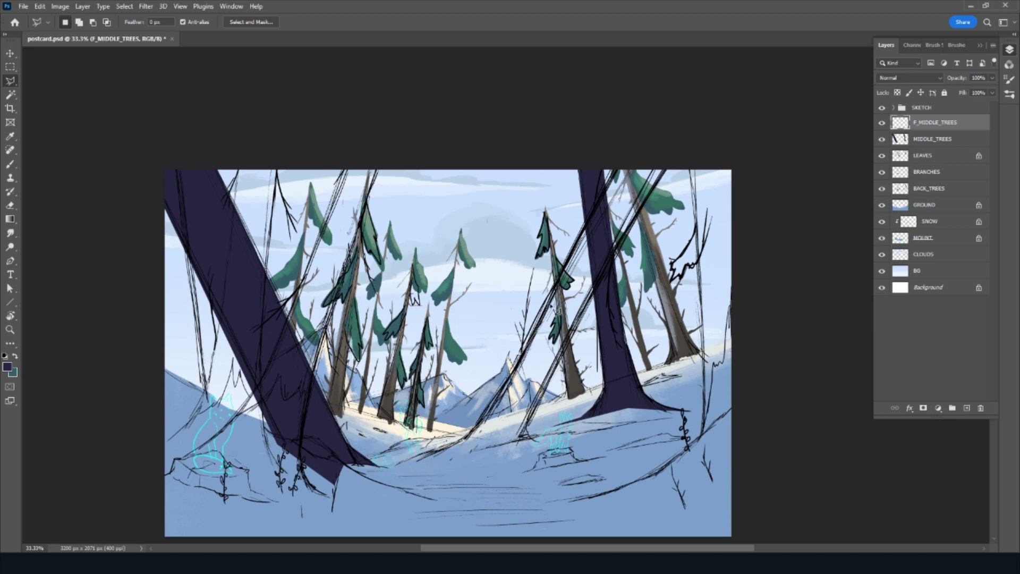
{"action": "left_click", "coordinate": [623, 157]}
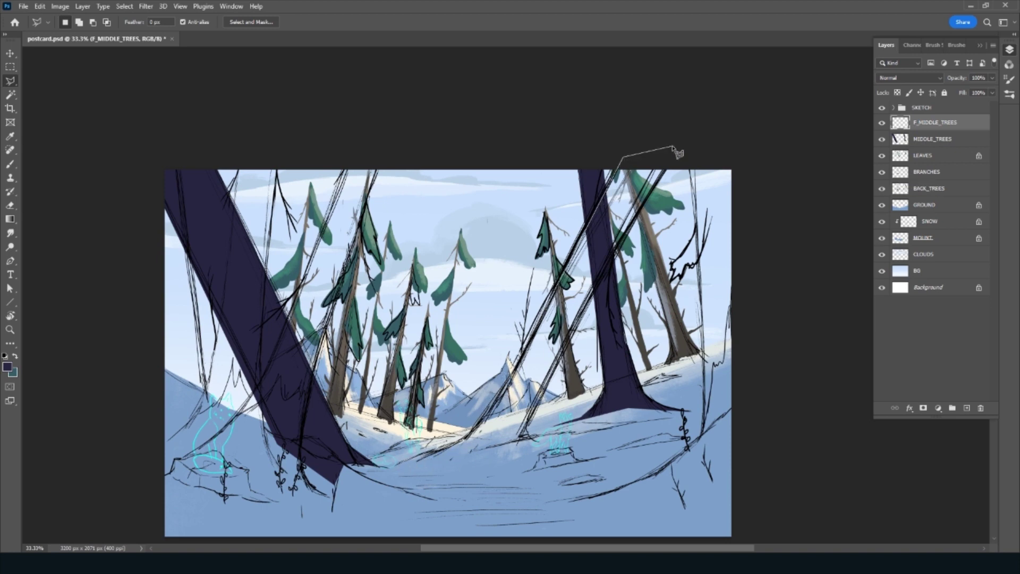
{"action": "left_click", "coordinate": [673, 146]}
{"action": "left_click", "coordinate": [525, 437]}
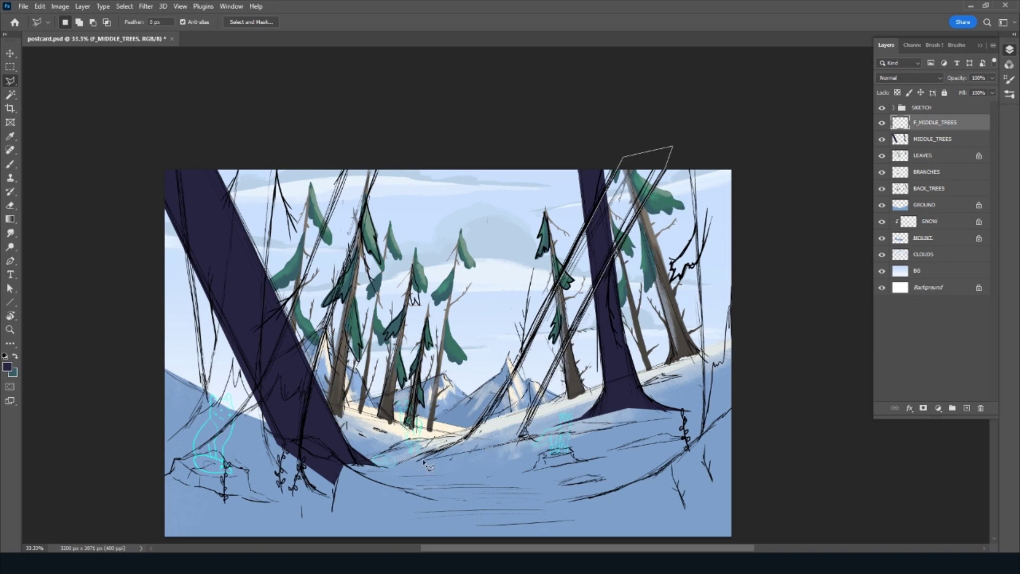
{"action": "double_click", "coordinate": [397, 464]}
{"action": "key", "text": "alt+BackSpace"}
{"action": "key", "text": "ctrl+d"}
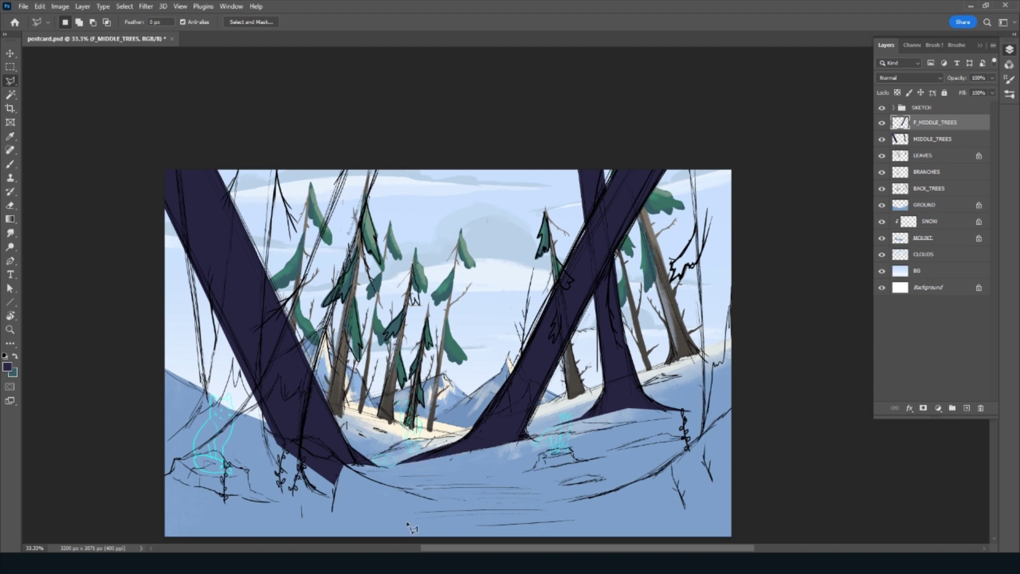
Fill another dark purple trunk area on the left side
{"action": "left_click", "coordinate": [212, 403]}
{"action": "left_click", "coordinate": [173, 133]}
{"action": "left_click", "coordinate": [110, 220]}
{"action": "left_click", "coordinate": [93, 432]}
{"action": "left_click", "coordinate": [131, 455]}
{"action": "left_click", "coordinate": [211, 404]}
{"action": "key", "text": "alt+BackSpace"}
{"action": "key", "text": "ctrl+d"}
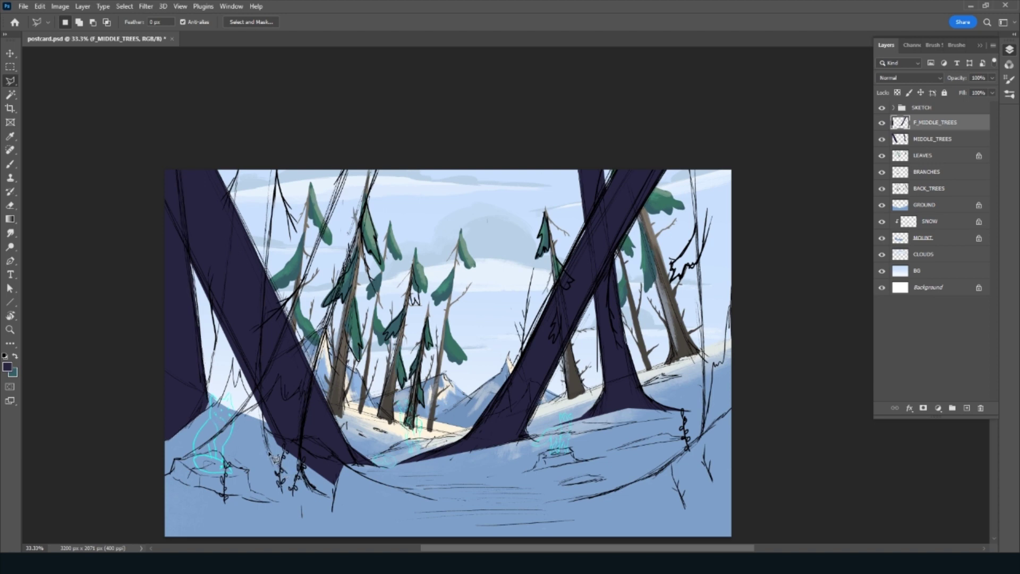
Fill a dark purple trunk along the left edge on a new layer named F_TREES
{"action": "left_click", "coordinate": [265, 456]}
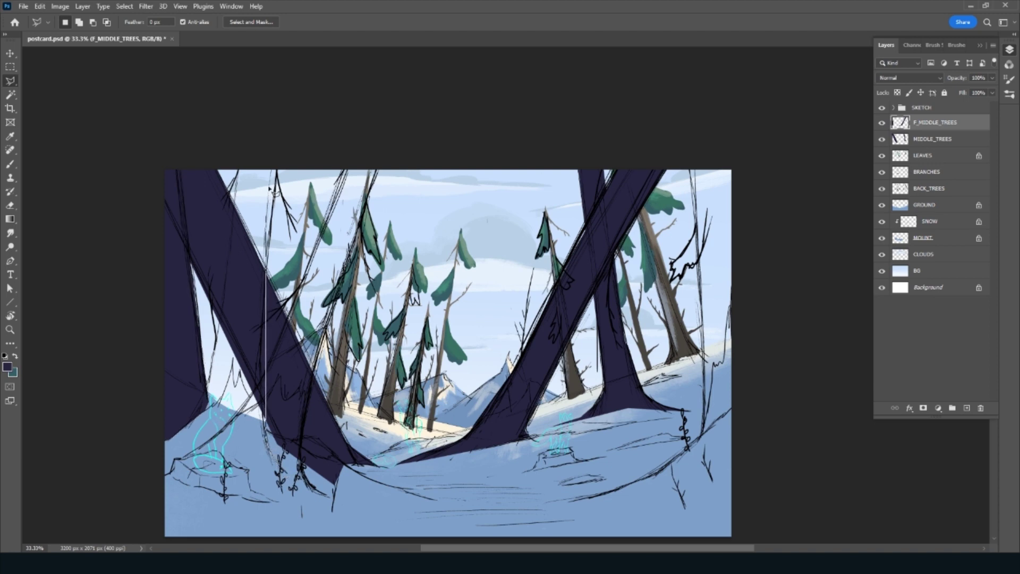
{"action": "left_click", "coordinate": [278, 141]}
{"action": "left_click", "coordinate": [248, 152]}
{"action": "left_click", "coordinate": [207, 396]}
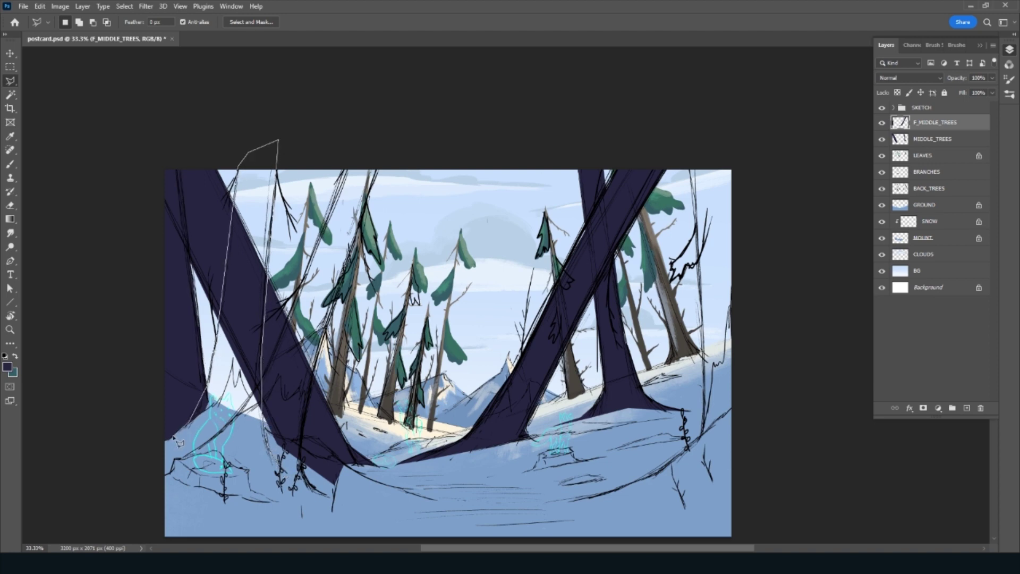
{"action": "left_click", "coordinate": [171, 440]}
{"action": "left_click", "coordinate": [142, 455]}
{"action": "left_click", "coordinate": [140, 475]}
{"action": "double_click", "coordinate": [290, 479]}
{"action": "mouse_move", "coordinate": [290, 479]}
{"action": "left_mouse_down"}
{"action": "mouse_move", "coordinate": [308, 495]}
{"action": "mouse_move", "coordinate": [386, 492]}
{"action": "left_mouse_up"}
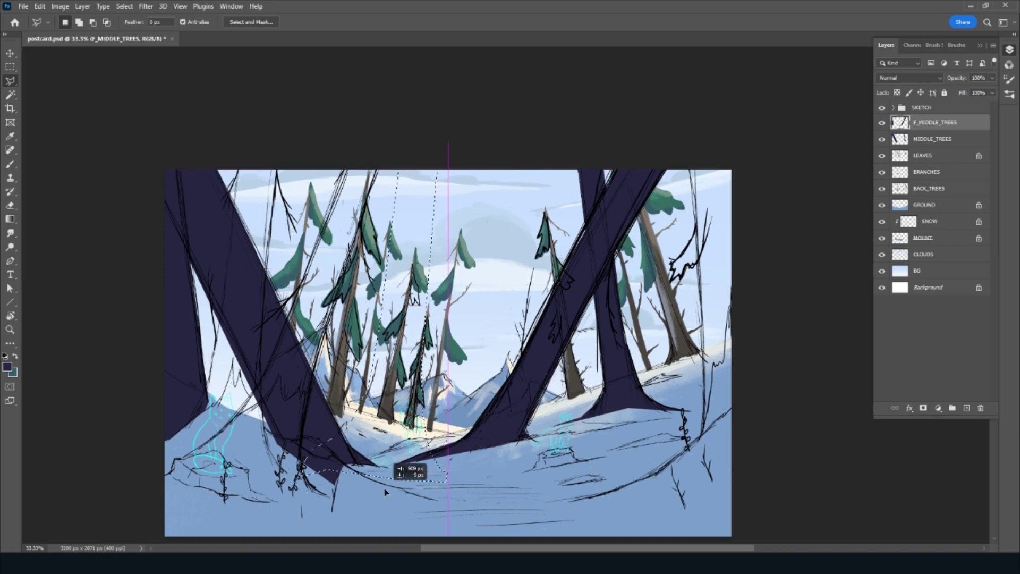
{"action": "key", "text": "ctrl+z"}
{"action": "key", "text": "alt+BackSpace"}
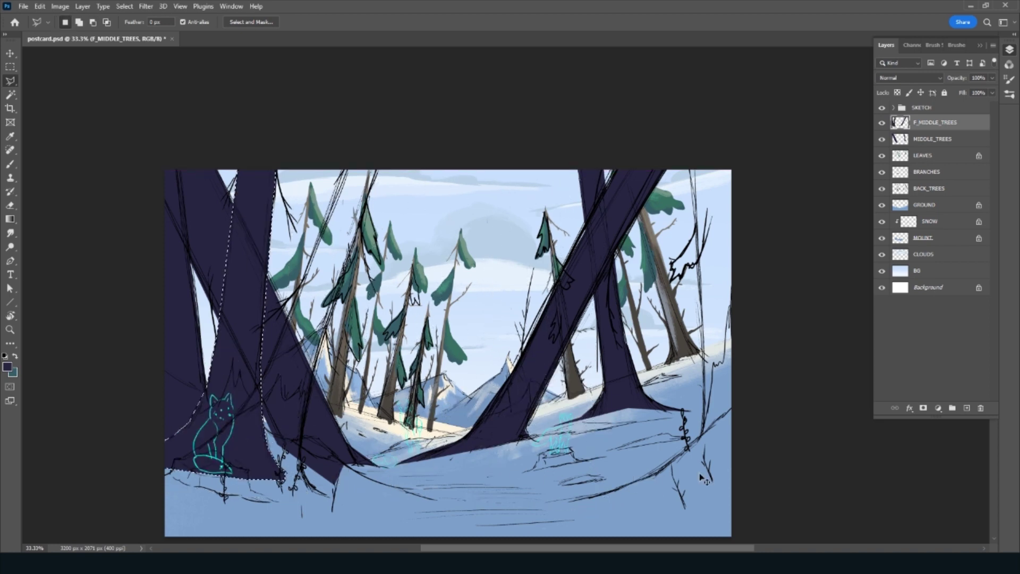
{"action": "key", "text": "ctrl+d"}
{"action": "left_click", "coordinate": [967, 408]}
{"action": "type", "text": "F_TREES"}
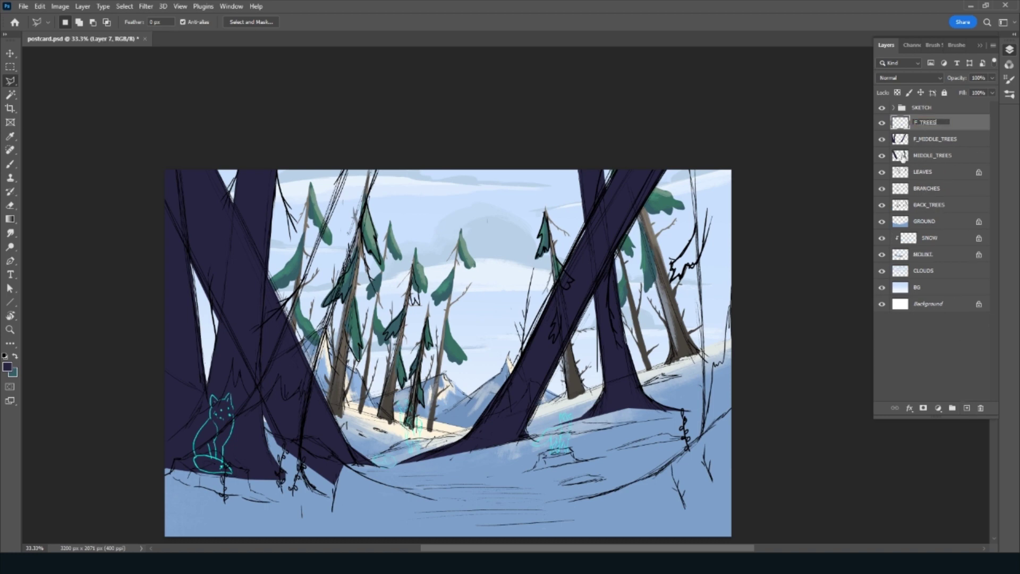
{"action": "key", "text": "Return"}
Fill a wide dark purple trunk along the right edge
{"action": "left_click", "coordinate": [708, 429]}
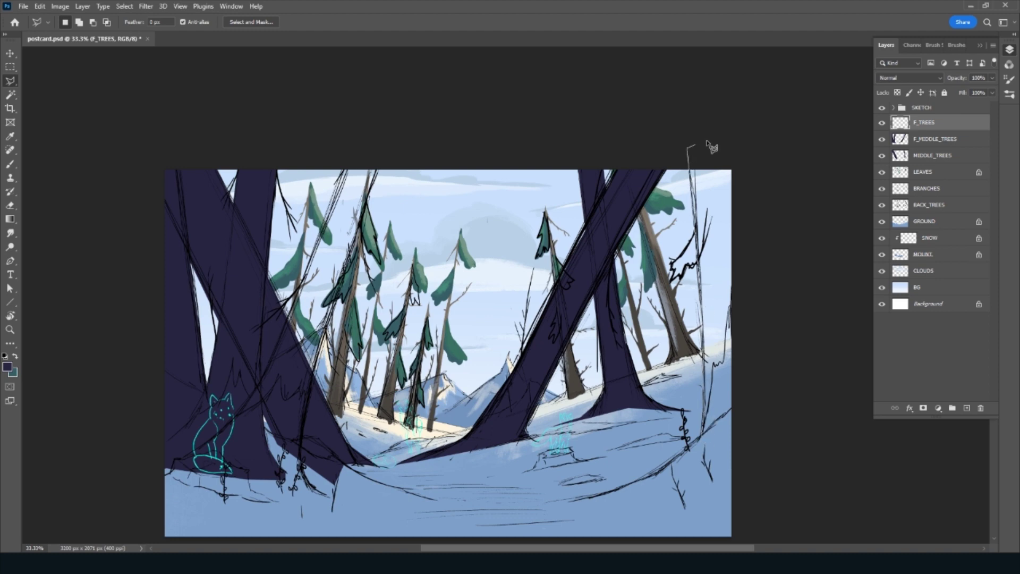
{"action": "left_click", "coordinate": [689, 148]}
{"action": "left_click", "coordinate": [748, 133]}
{"action": "left_click", "coordinate": [793, 219]}
{"action": "left_click", "coordinate": [796, 325]}
{"action": "left_click", "coordinate": [747, 432]}
{"action": "double_click", "coordinate": [704, 437]}
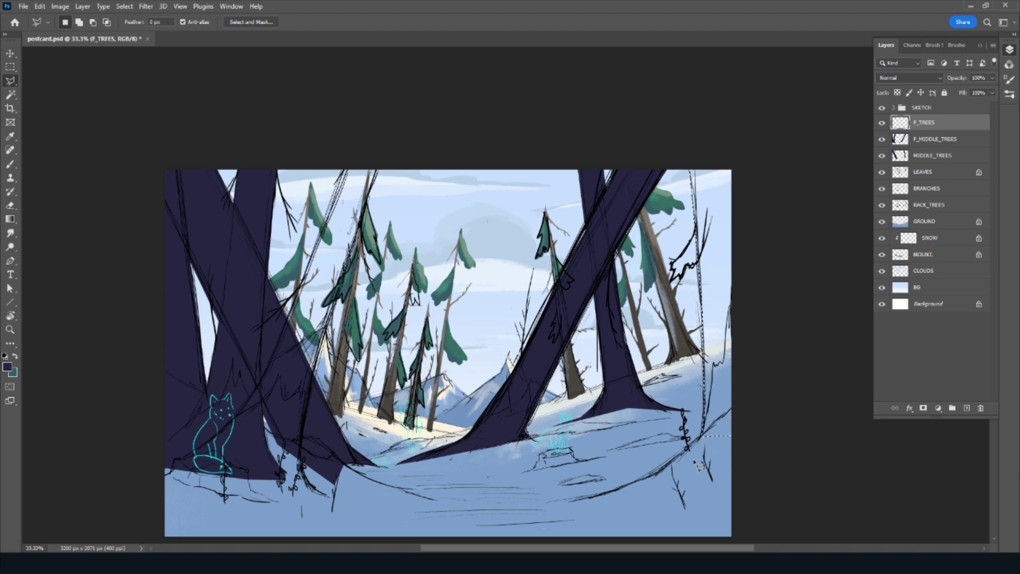
{"action": "key", "text": "alt+BackSpace"}
{"action": "key", "text": "ctrl+d"}
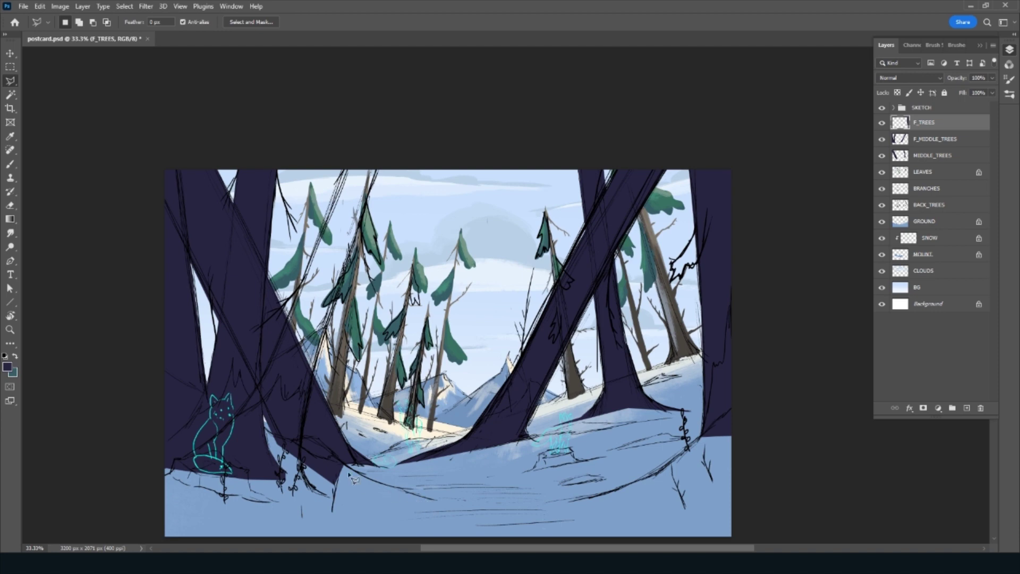
Fill another dark purple trunk over the left trees down toward the fox
{"action": "left_click", "coordinate": [314, 492]}
{"action": "left_click", "coordinate": [381, 155]}
{"action": "left_click", "coordinate": [347, 151]}
{"action": "mouse_move", "coordinate": [350, 165]}
{"action": "left_mouse_down"}
{"action": "mouse_move", "coordinate": [186, 460]}
{"action": "mouse_move", "coordinate": [152, 465]}
{"action": "mouse_move", "coordinate": [332, 504]}
{"action": "left_mouse_up"}
{"action": "double_click", "coordinate": [332, 504]}
{"action": "key", "text": "alt+BackSpace"}
{"action": "key", "text": "ctrl+d"}
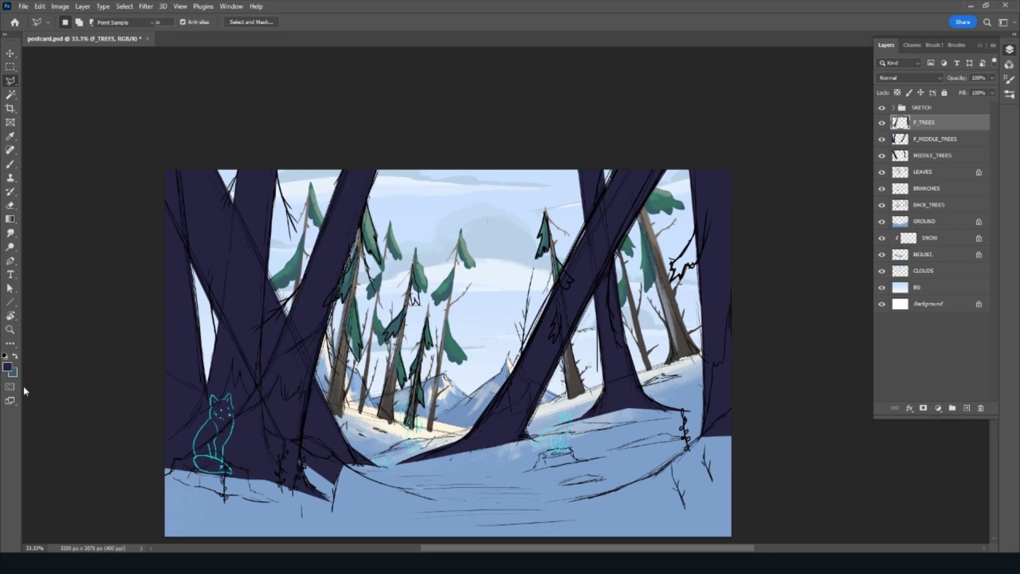
Check the foreground colour, lock F_TREES transparency, and select the MIDDLE_TREES layer
{"action": "left_click", "coordinate": [7, 366]}
{"action": "left_click", "coordinate": [911, 74]}
{"action": "key", "text": "slash"}
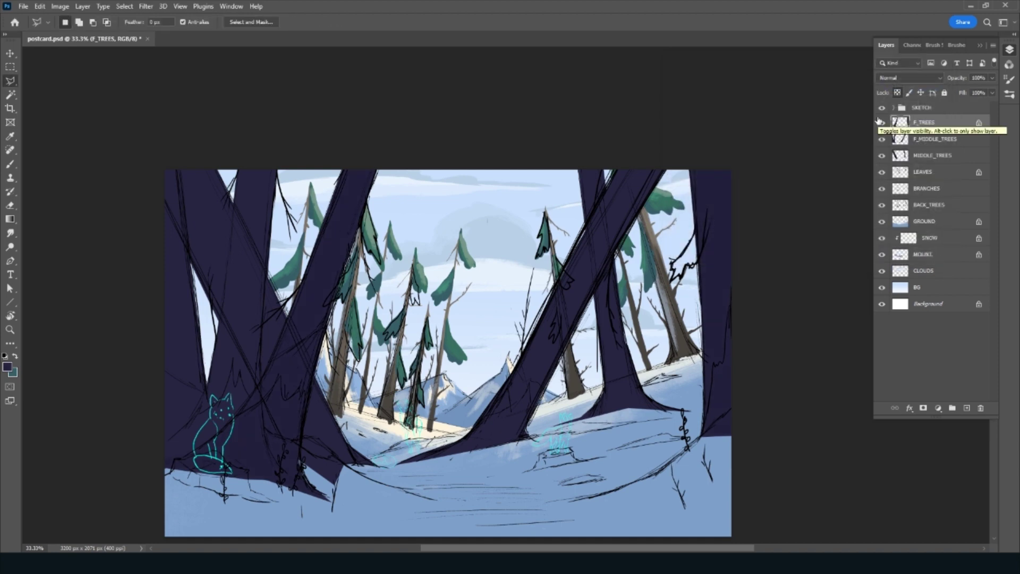
{"action": "left_click", "coordinate": [927, 155]}
Sample a brown from a middle trunk and choose a textured brush preset
{"action": "left_click", "coordinate": [12, 371]}
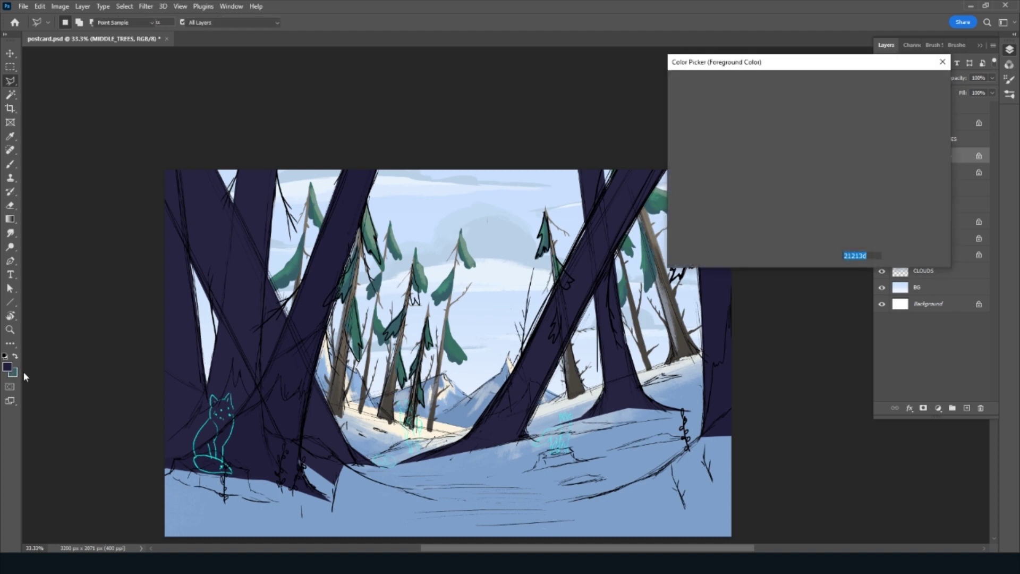
{"action": "left_click", "coordinate": [685, 338]}
{"action": "left_click", "coordinate": [915, 82]}
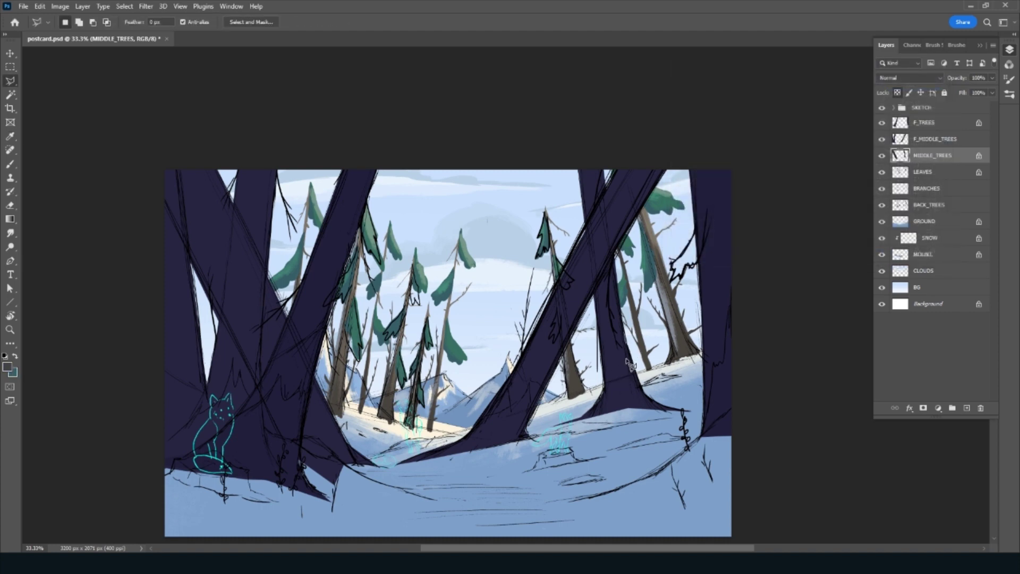
{"action": "key", "text": "b"}
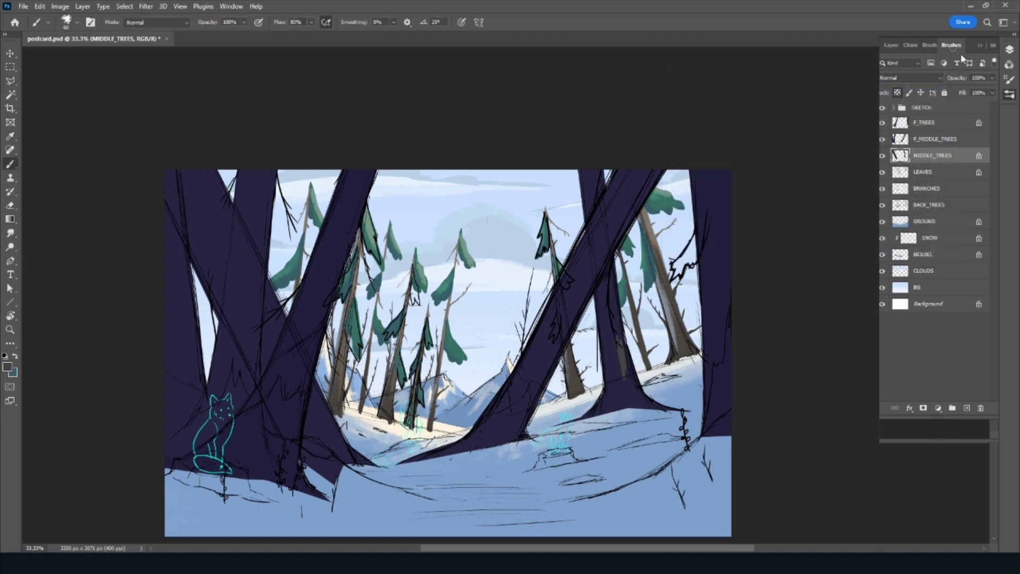
{"action": "left_click", "coordinate": [956, 45]}
{"action": "left_click_drag", "start_coordinate": [993, 212], "coordinate": [994, 270]}
{"action": "left_click", "coordinate": [939, 417]}
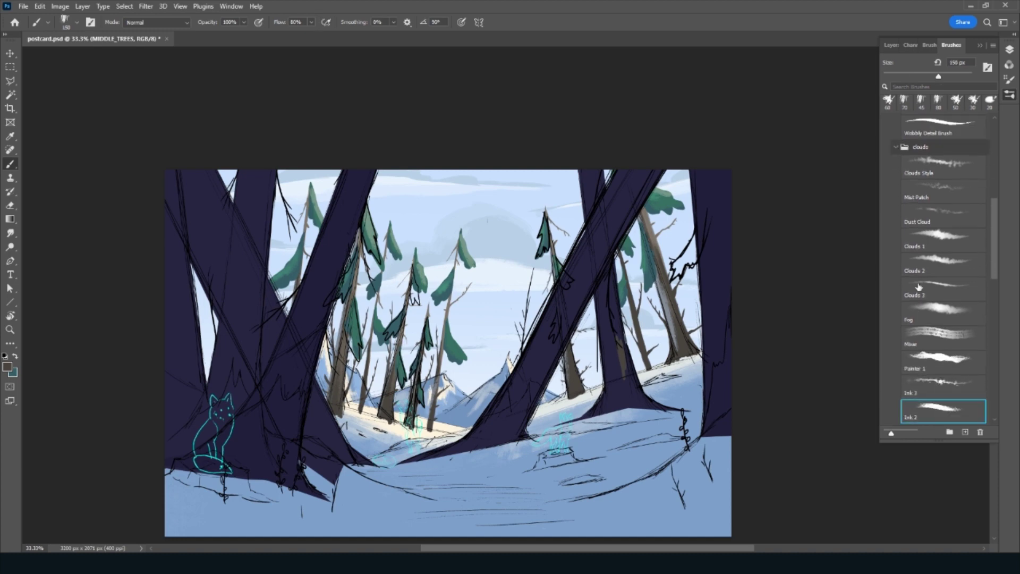
{"action": "left_click", "coordinate": [890, 45]}
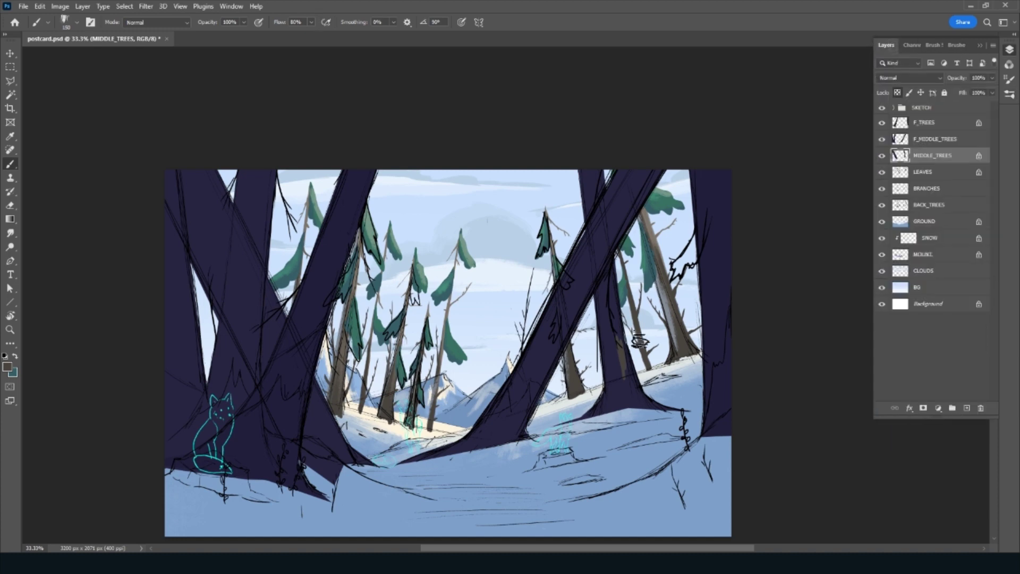
Shrink the brush and re-sample the dark purple trunk colour
{"action": "left_click", "coordinate": [608, 348], "text": "alt"}
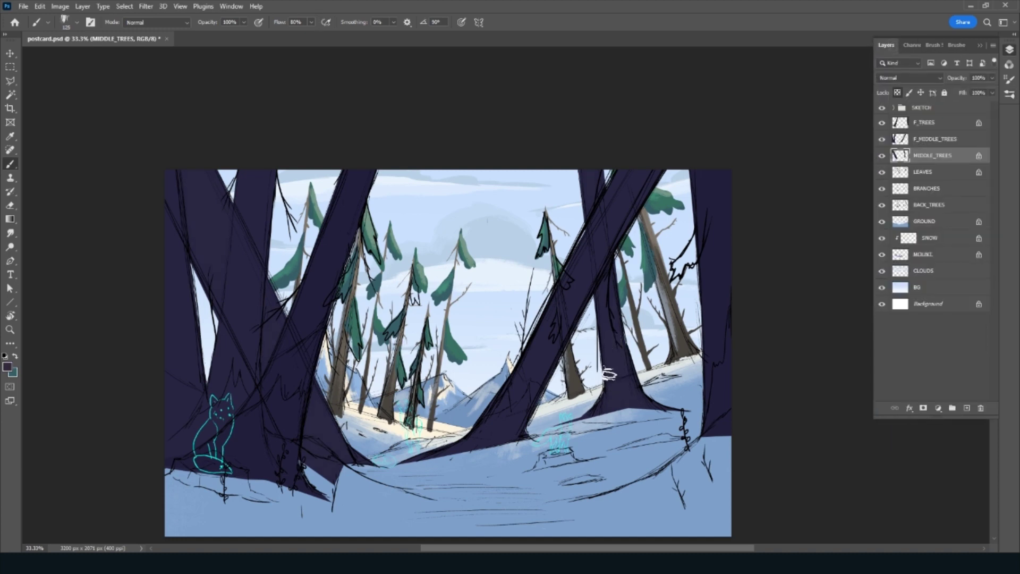
{"action": "key", "text": "bracketleft"}
{"action": "key", "text": "bracketleft"}
{"action": "key", "text": "bracketleft"}
{"action": "left_click", "coordinate": [620, 366], "text": "alt"}
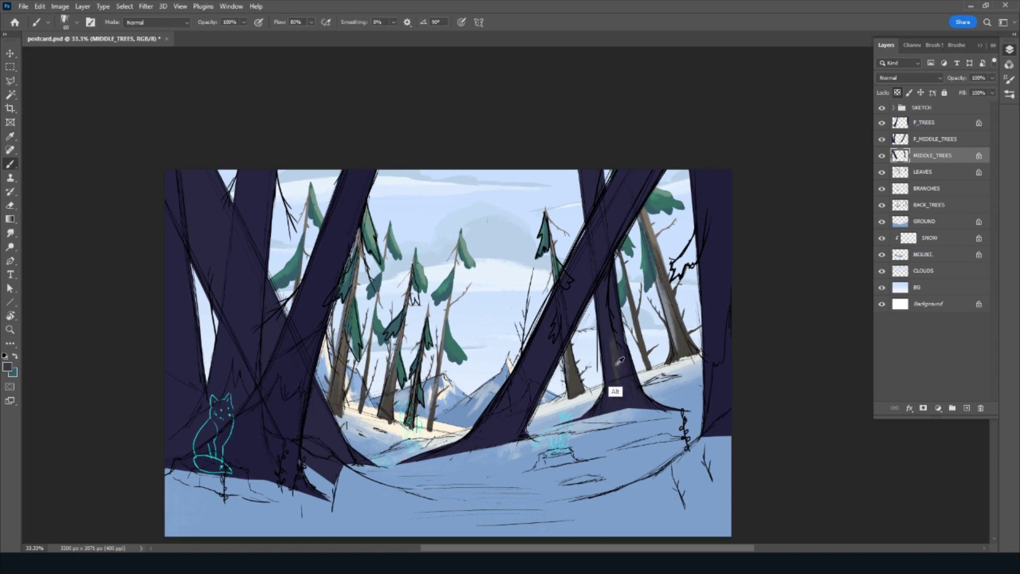
{"action": "key", "text": "ctrl+z"}
{"action": "key", "text": "ctrl+shift+z"}
{"action": "left_click", "coordinate": [620, 367], "text": "alt"}
{"action": "left_click", "coordinate": [8, 368]}
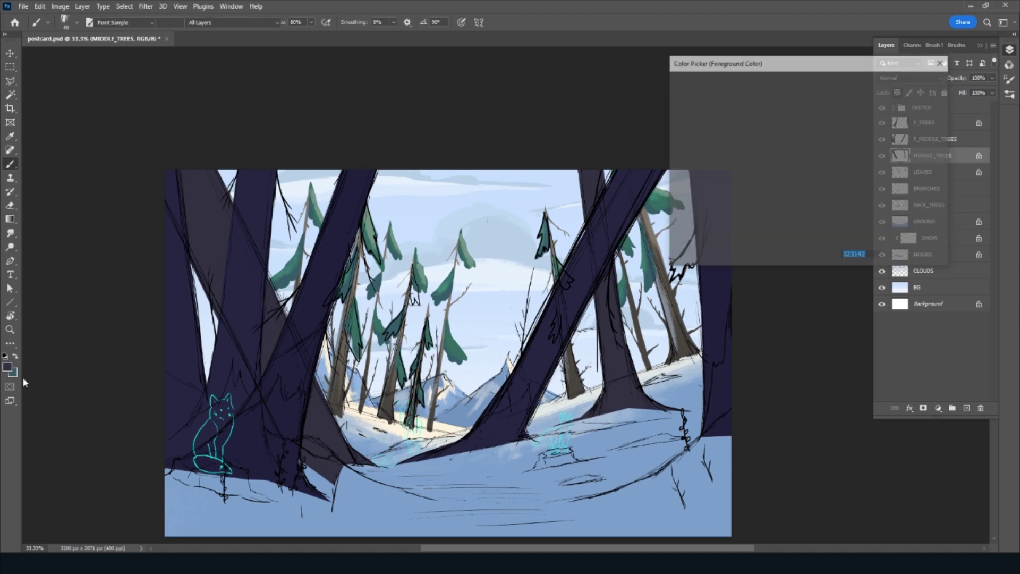
{"action": "left_click", "coordinate": [849, 102]}
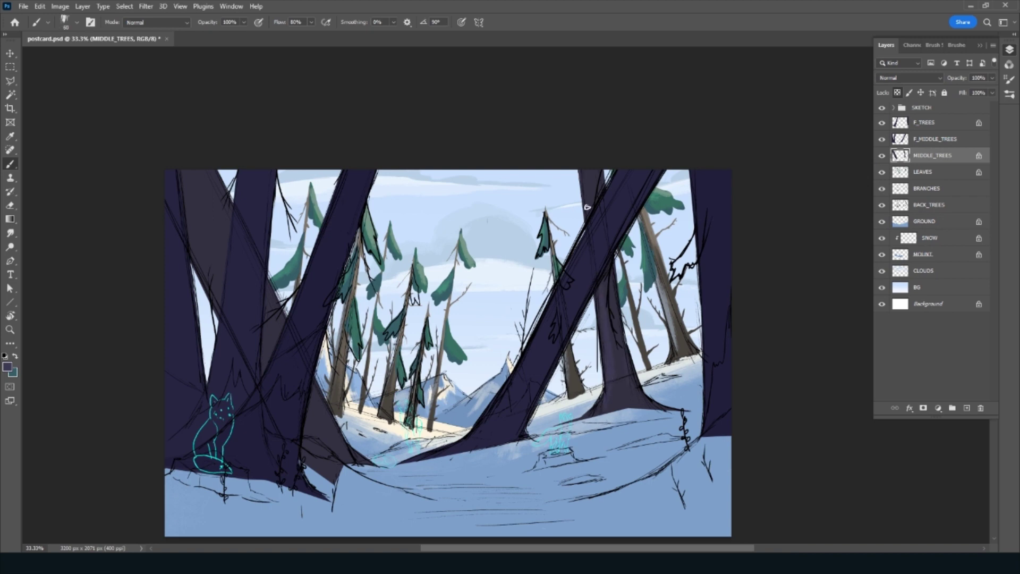
Paint light blue streaks on the right and left trunks, then hide the SKETCH group
{"action": "left_click", "coordinate": [499, 224], "text": "alt"}
{"action": "left_click_drag", "start_coordinate": [584, 171], "coordinate": [584, 210]}
{"action": "left_click", "coordinate": [590, 228], "text": "alt"}
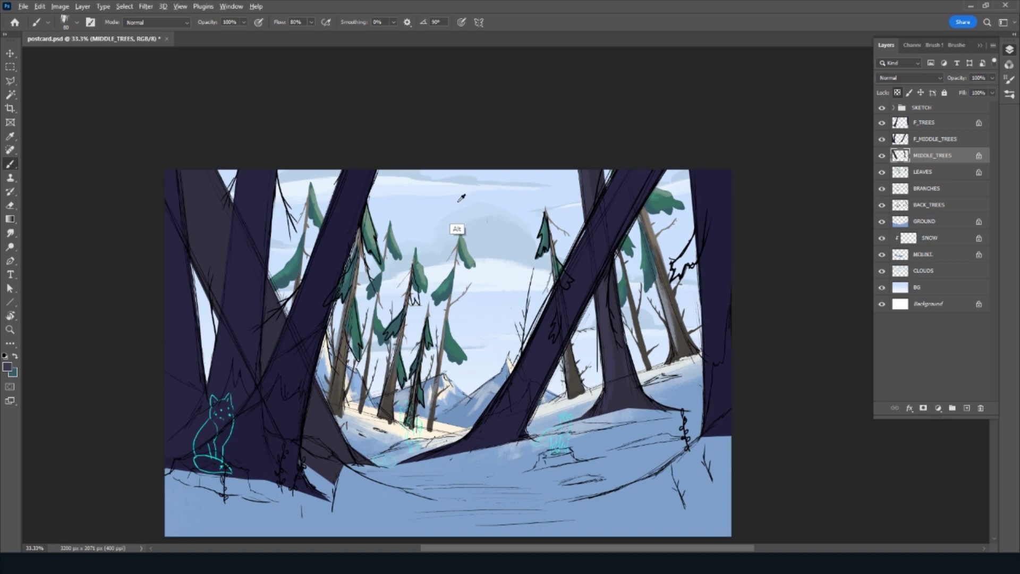
{"action": "left_click", "coordinate": [459, 230], "text": "alt"}
{"action": "left_click_drag", "start_coordinate": [193, 243], "coordinate": [203, 261]}
{"action": "left_click", "coordinate": [208, 257], "text": "alt"}
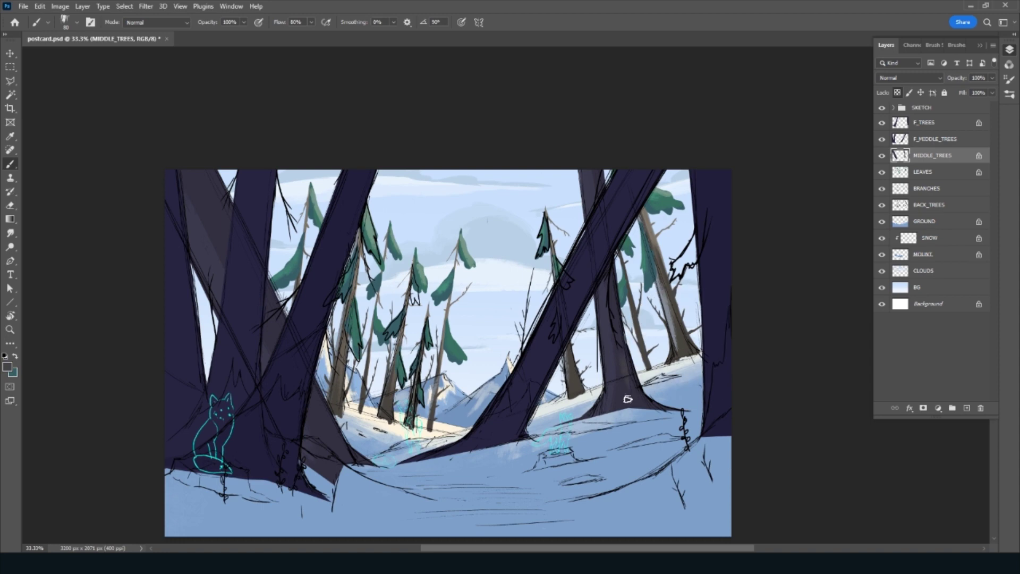
{"action": "left_click", "coordinate": [883, 108]}
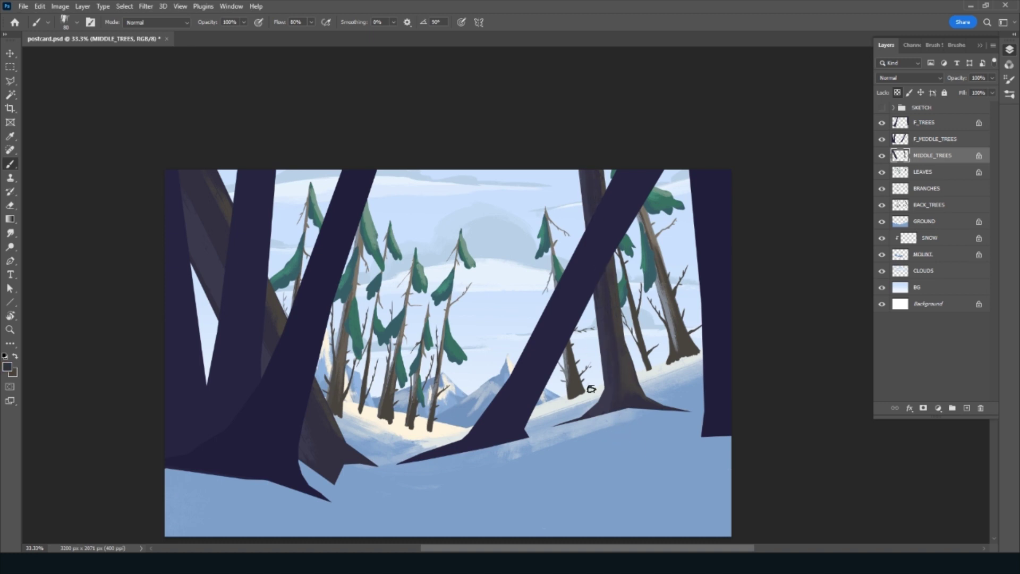
Sample light blue and grey-blue tones and paint light streaks on the middle and left trunks
{"action": "left_click", "coordinate": [621, 387]}
{"action": "left_click", "coordinate": [568, 180], "text": "alt"}
{"action": "mouse_move", "coordinate": [583, 171]}
{"action": "left_mouse_down"}
{"action": "mouse_move", "coordinate": [587, 221]}
{"action": "mouse_move", "coordinate": [583, 184]}
{"action": "left_mouse_up"}
{"action": "left_click", "coordinate": [584, 194], "text": "alt"}
{"action": "left_click_drag", "start_coordinate": [593, 257], "coordinate": [607, 353]}
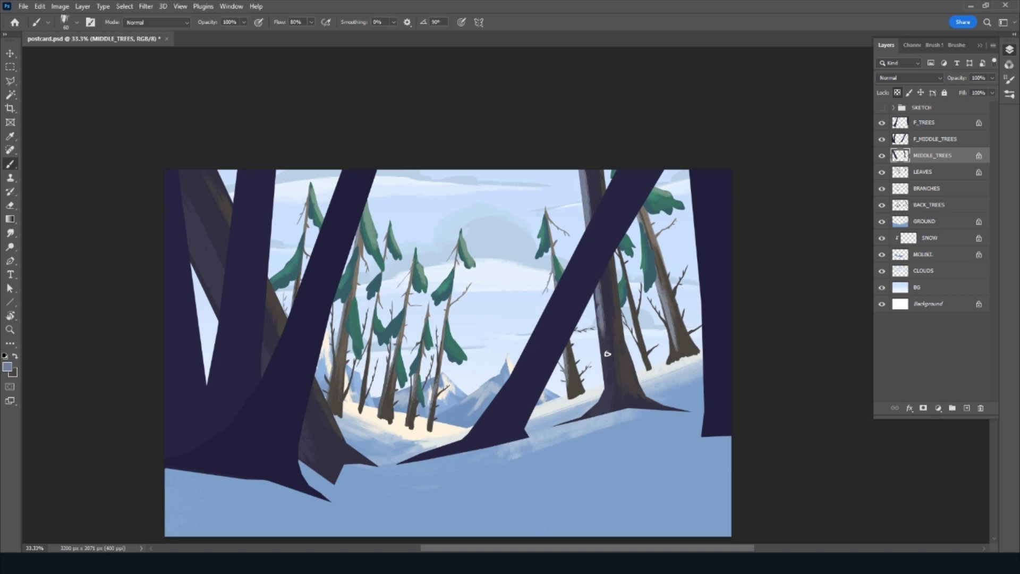
{"action": "mouse_move", "coordinate": [208, 263]}
{"action": "left_mouse_down"}
{"action": "mouse_move", "coordinate": [183, 210]}
{"action": "mouse_move", "coordinate": [226, 291]}
{"action": "left_mouse_up"}
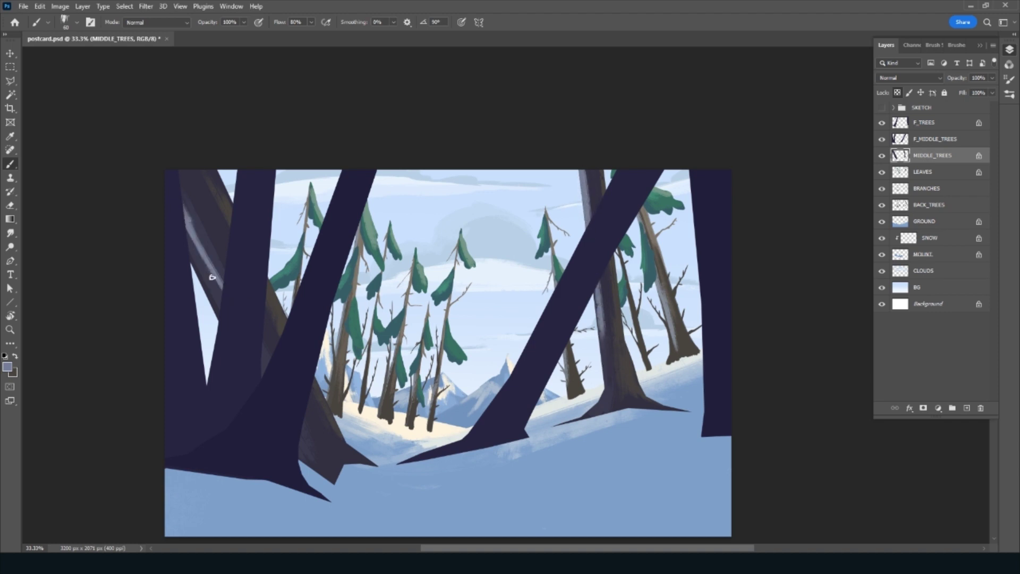
{"action": "left_click_drag", "start_coordinate": [195, 245], "coordinate": [221, 295]}
Darken the middle trunk's left side, then sample darker trunk colours near its base
{"action": "left_click_drag", "start_coordinate": [691, 367], "coordinate": [660, 386]}
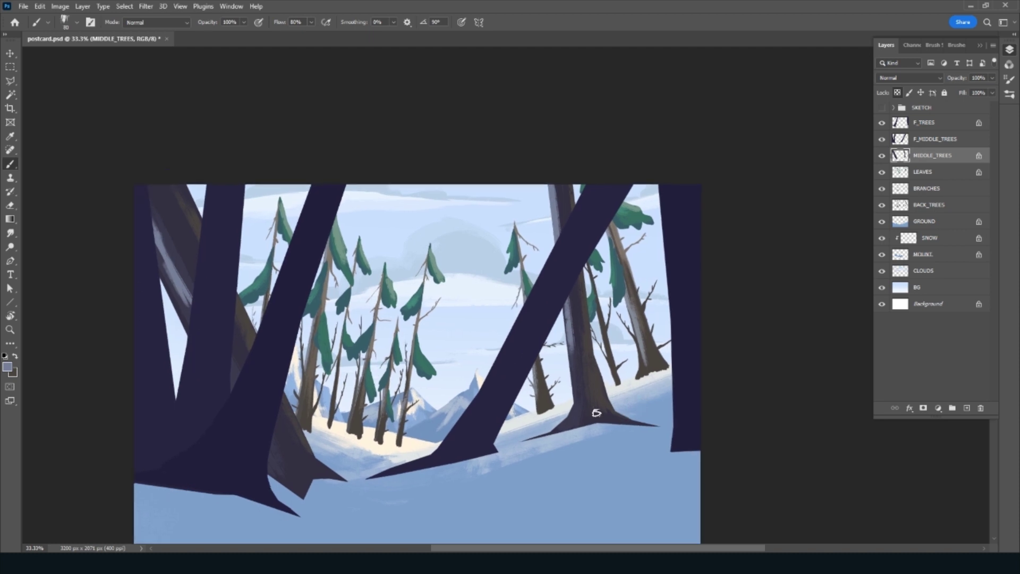
{"action": "mouse_move", "coordinate": [569, 337]}
{"action": "left_mouse_down"}
{"action": "mouse_move", "coordinate": [574, 421]}
{"action": "mouse_move", "coordinate": [572, 357]}
{"action": "left_mouse_up"}
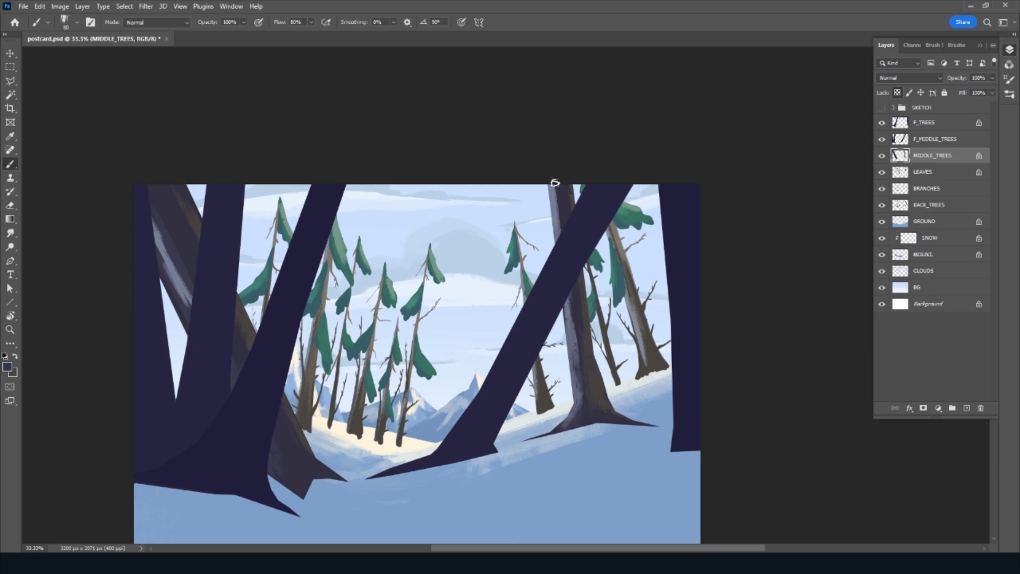
{"action": "left_click_drag", "start_coordinate": [551, 182], "coordinate": [579, 378]}
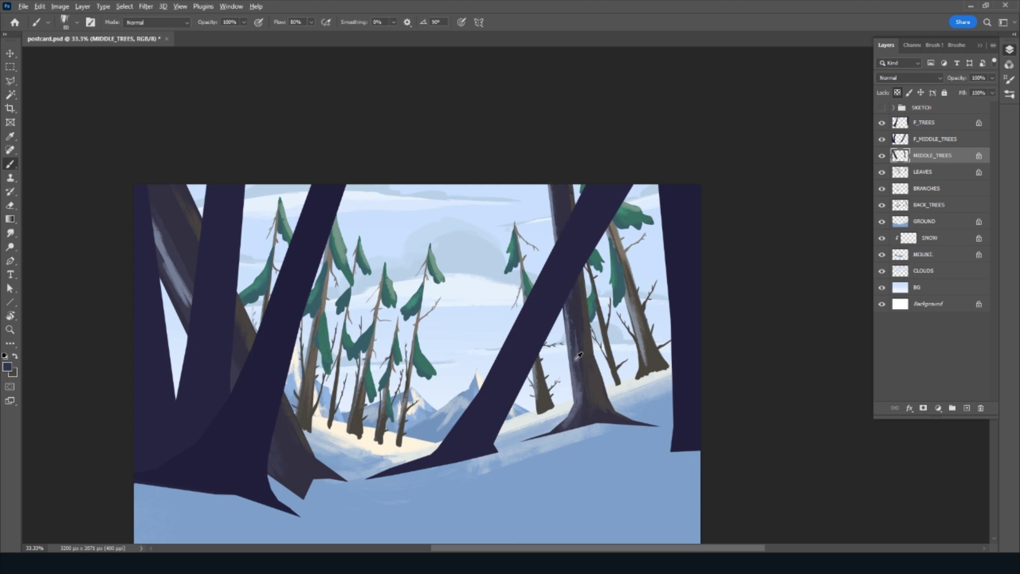
{"action": "left_click_drag", "start_coordinate": [567, 314], "coordinate": [573, 366]}
{"action": "left_click", "coordinate": [553, 206], "text": "alt"}
{"action": "left_click", "coordinate": [555, 203], "text": "alt"}
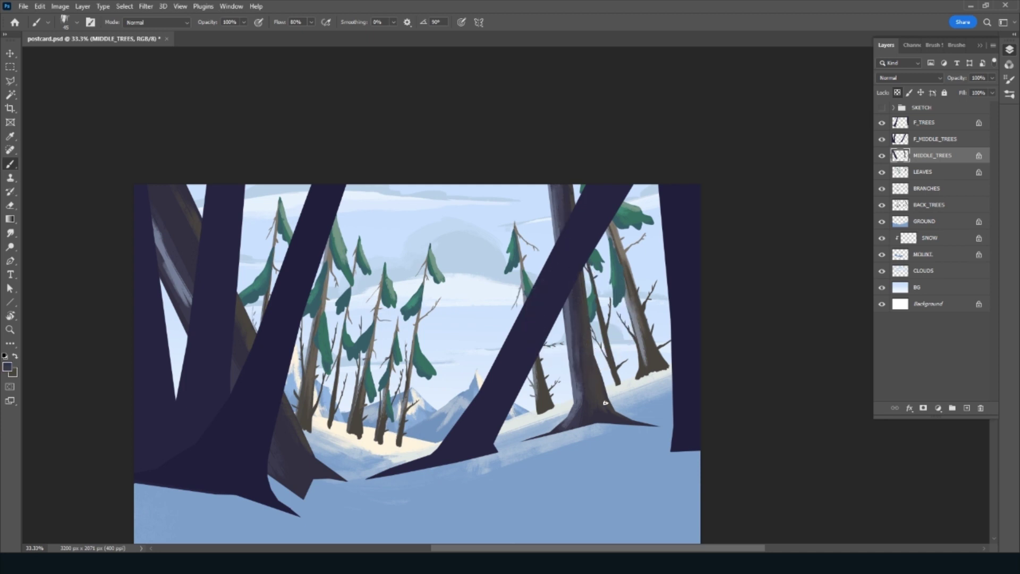
{"action": "key", "text": "alt"}
{"action": "left_click", "coordinate": [568, 418], "text": "alt"}
Paint light grey streaks along the upper-left trunk and save the postcard
{"action": "left_click", "coordinate": [154, 253], "text": "alt"}
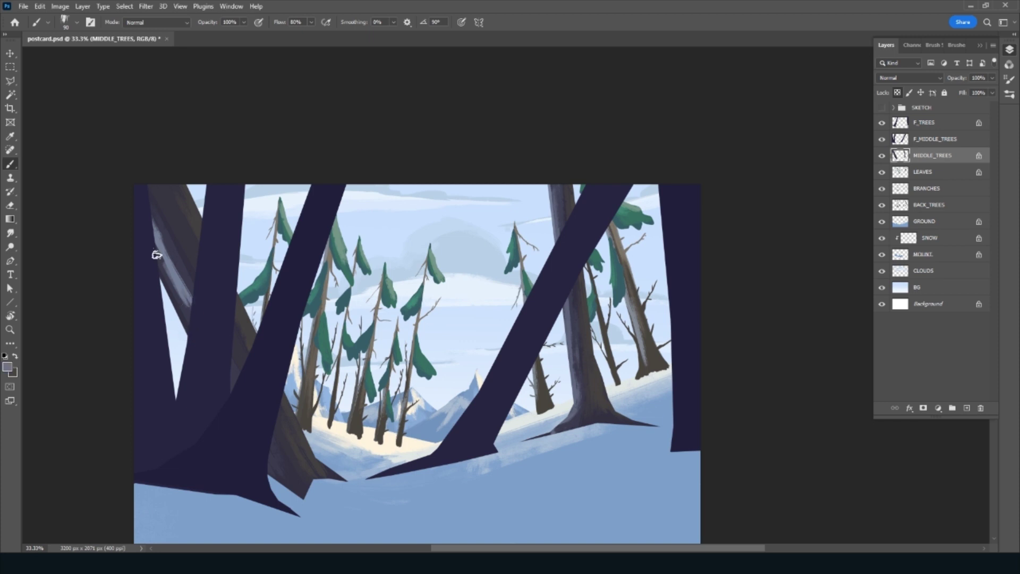
{"action": "mouse_move", "coordinate": [154, 253]}
{"action": "left_mouse_down"}
{"action": "mouse_move", "coordinate": [186, 322]}
{"action": "mouse_move", "coordinate": [157, 236]}
{"action": "mouse_move", "coordinate": [186, 329]}
{"action": "left_mouse_up"}
{"action": "left_click", "coordinate": [195, 311], "text": "alt"}
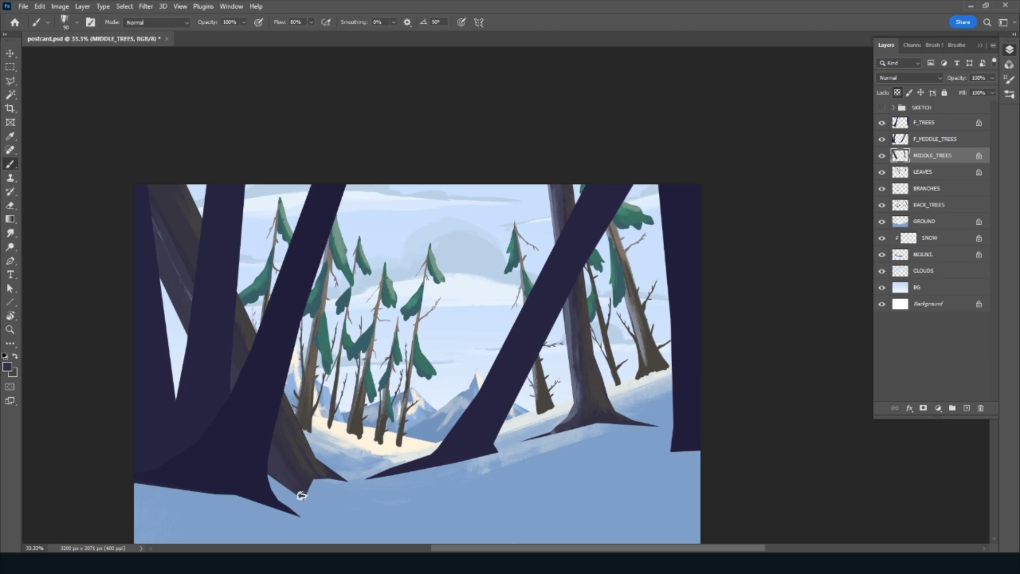
{"action": "left_click", "coordinate": [181, 234]}
{"action": "key", "text": "alt"}
{"action": "key", "text": "ctrl+s"}
Create a new empty layer above LEAVES and name it SNOW
{"action": "left_click", "coordinate": [947, 172]}
{"action": "left_click", "coordinate": [966, 408]}
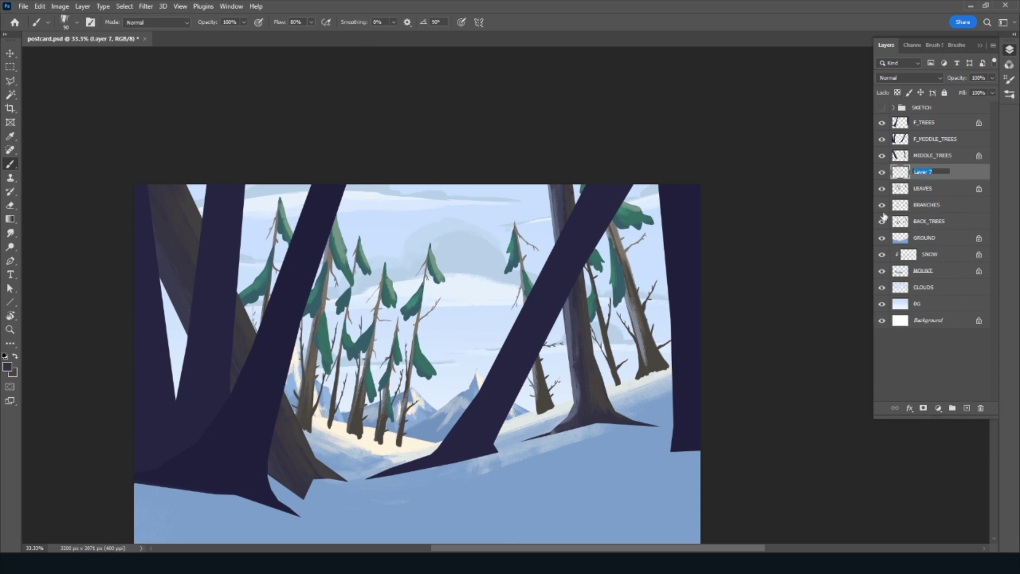
{"action": "double_click", "coordinate": [933, 172]}
{"action": "type", "text": "S"}
{"action": "key", "text": "Return"}
Sample a light blue, shrink the brush, swap colours and tilt the view about 31 degrees
{"action": "left_click", "coordinate": [657, 308], "text": "alt"}
{"action": "key", "text": "bracketleft"}
{"action": "key", "text": "bracketleft"}
{"action": "key", "text": "x"}
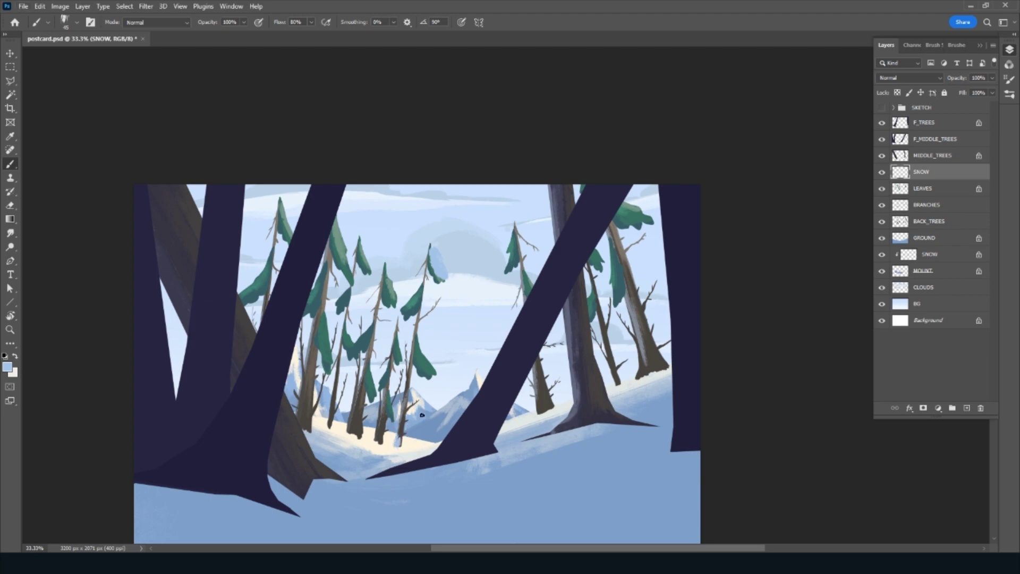
{"action": "key", "text": "r"}
{"action": "left_click_drag", "start_coordinate": [422, 415], "coordinate": [467, 440]}
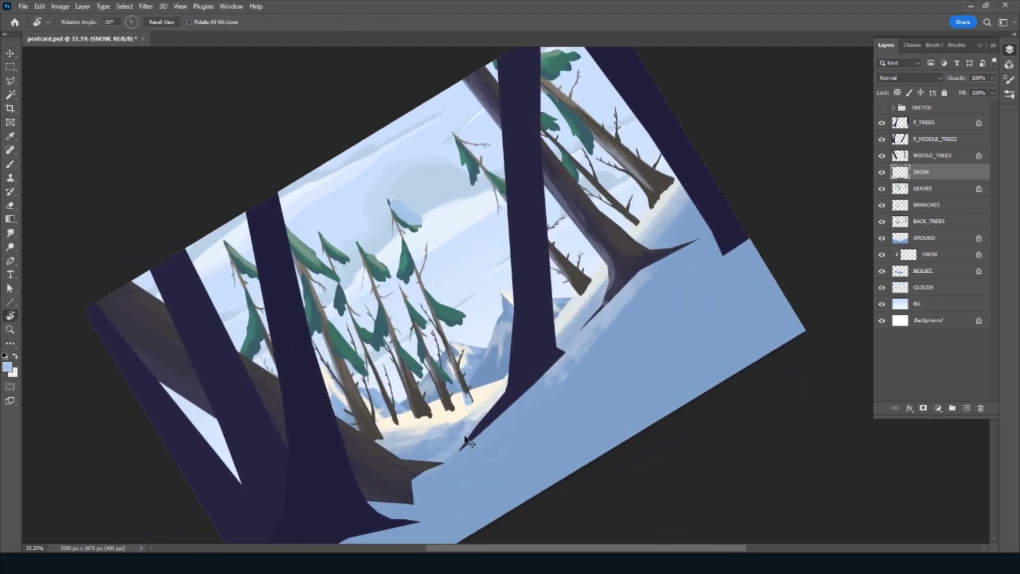
At 50% zoom, paint pale snow up a trunk, onto pine foliage and at the tree base
{"action": "key", "text": "ctrl+plus"}
{"action": "key", "text": "b"}
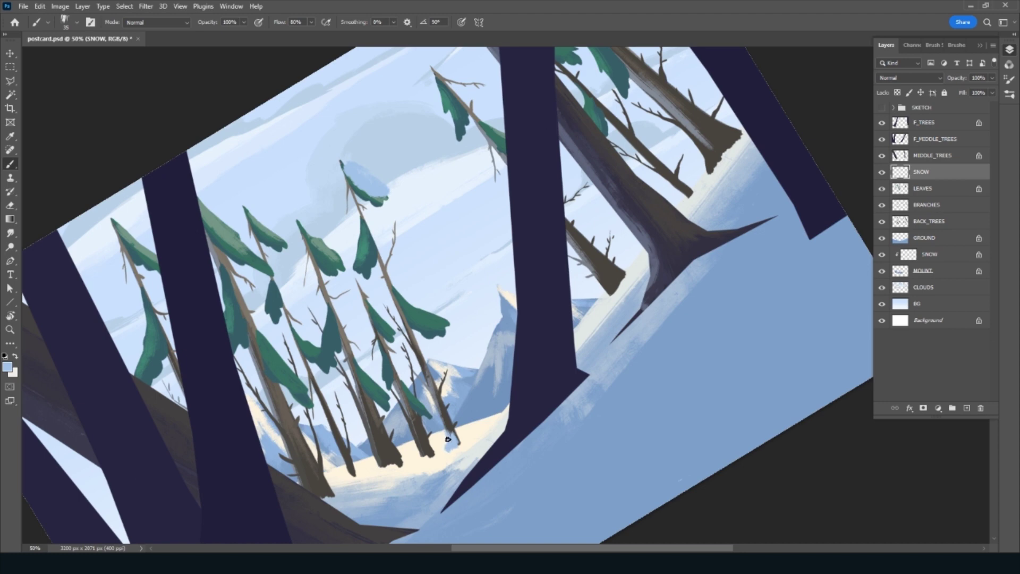
{"action": "left_click_drag", "start_coordinate": [447, 434], "coordinate": [427, 388]}
{"action": "mouse_move", "coordinate": [408, 338]}
{"action": "left_mouse_down"}
{"action": "mouse_move", "coordinate": [396, 290]}
{"action": "mouse_move", "coordinate": [428, 316]}
{"action": "mouse_move", "coordinate": [415, 314]}
{"action": "mouse_move", "coordinate": [444, 319]}
{"action": "mouse_move", "coordinate": [405, 290]}
{"action": "mouse_move", "coordinate": [426, 322]}
{"action": "left_mouse_up"}
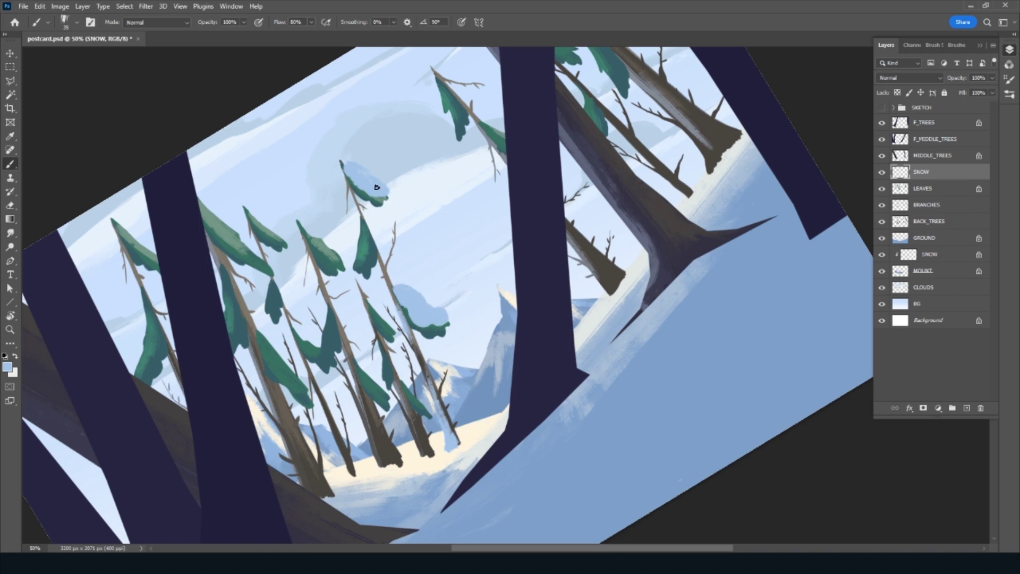
{"action": "mouse_move", "coordinate": [360, 236]}
{"action": "left_mouse_down"}
{"action": "mouse_move", "coordinate": [359, 268]}
{"action": "mouse_move", "coordinate": [370, 253]}
{"action": "left_mouse_up"}
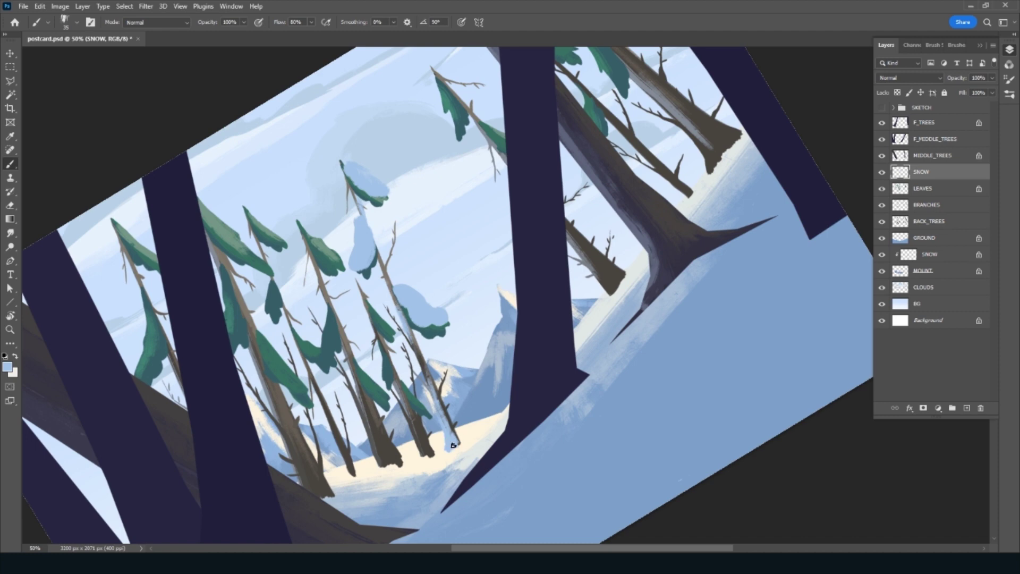
{"action": "left_click_drag", "start_coordinate": [448, 452], "coordinate": [456, 414]}
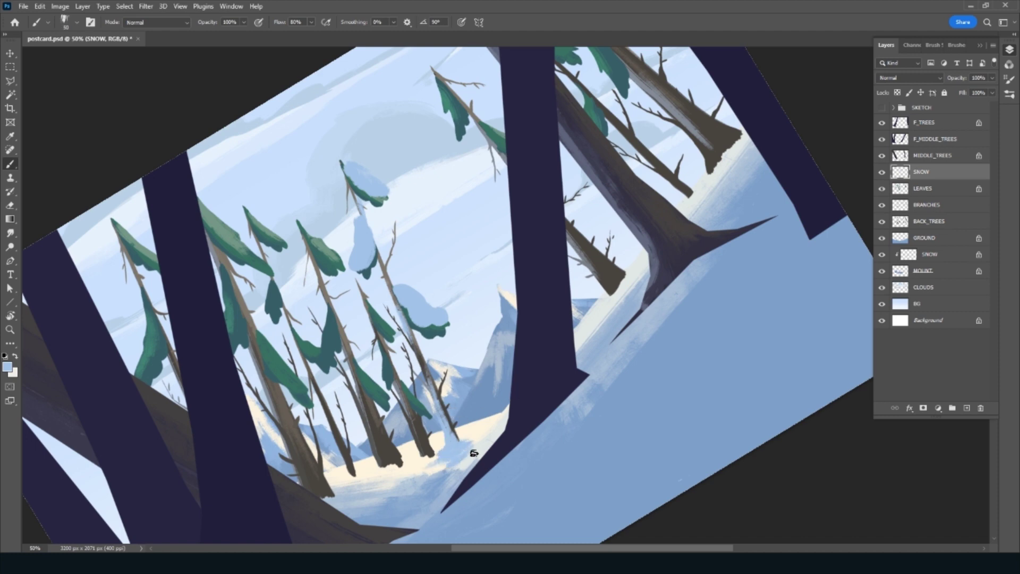
Pick a paler light blue and paint snow over the tree and trunk bases
{"action": "left_click", "coordinate": [456, 461], "text": "alt"}
{"action": "left_click", "coordinate": [473, 436], "text": "alt"}
{"action": "key", "text": "slash"}
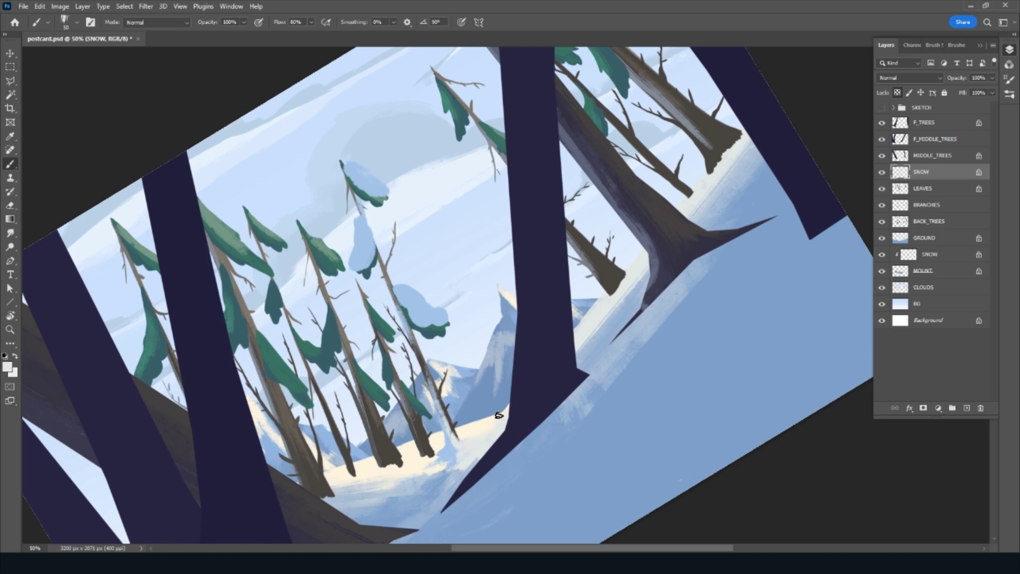
{"action": "key", "text": "slash"}
{"action": "left_click", "coordinate": [444, 483], "text": "alt"}
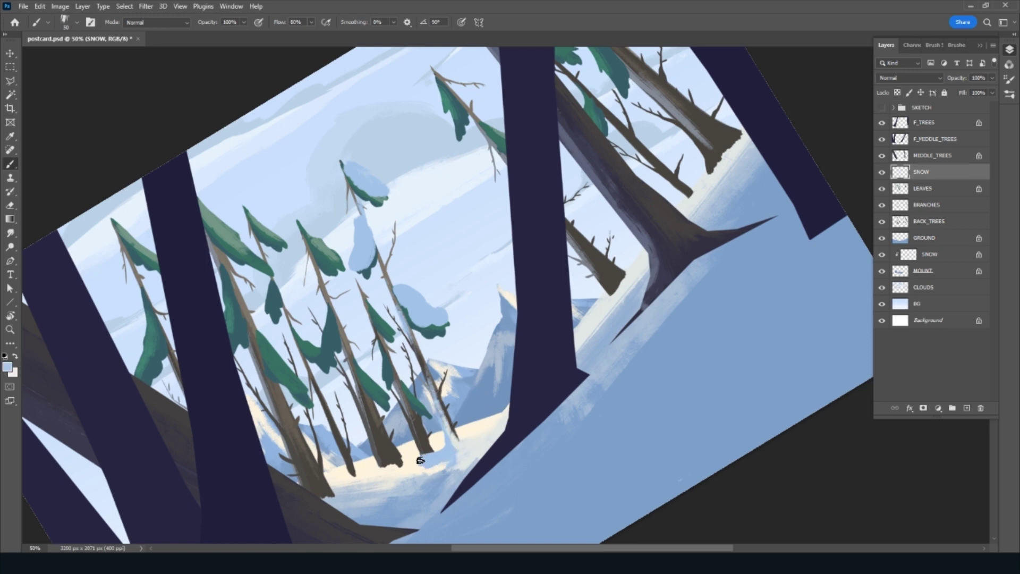
{"action": "left_click_drag", "start_coordinate": [419, 465], "coordinate": [413, 442]}
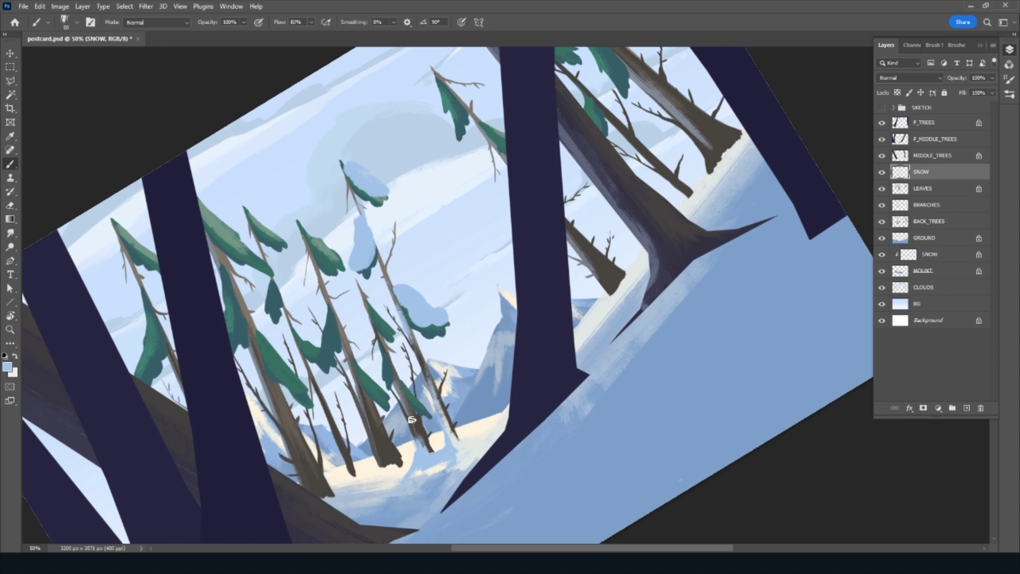
{"action": "mouse_move", "coordinate": [411, 420]}
{"action": "left_mouse_down"}
{"action": "mouse_move", "coordinate": [431, 460]}
{"action": "mouse_move", "coordinate": [399, 479]}
{"action": "mouse_move", "coordinate": [378, 448]}
{"action": "mouse_move", "coordinate": [407, 473]}
{"action": "mouse_move", "coordinate": [370, 477]}
{"action": "mouse_move", "coordinate": [344, 456]}
{"action": "mouse_move", "coordinate": [327, 401]}
{"action": "mouse_move", "coordinate": [363, 391]}
{"action": "mouse_move", "coordinate": [393, 458]}
{"action": "left_mouse_up"}
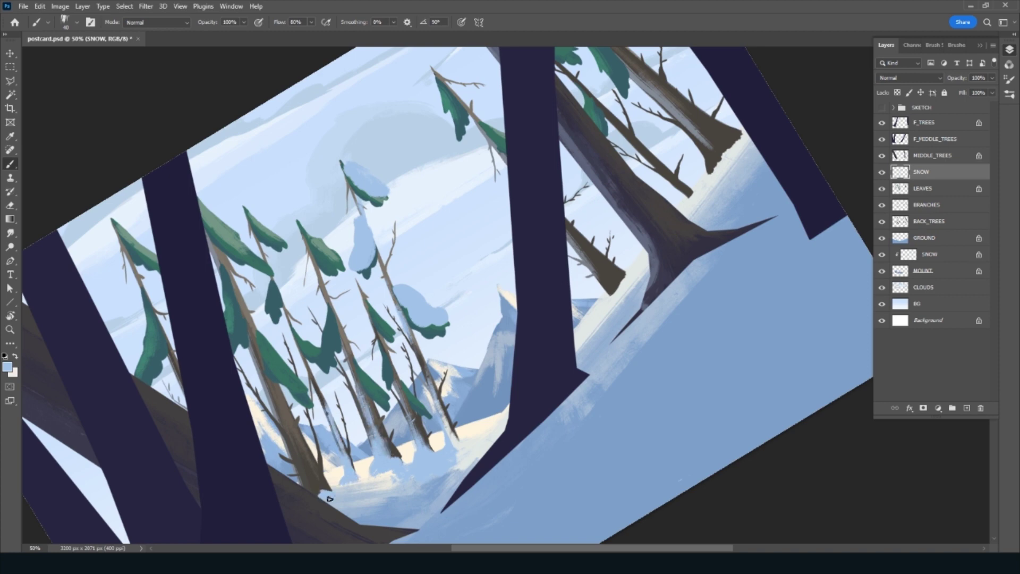
{"action": "mouse_move", "coordinate": [330, 499]}
{"action": "left_mouse_down"}
{"action": "mouse_move", "coordinate": [305, 476]}
{"action": "mouse_move", "coordinate": [278, 411]}
{"action": "left_mouse_up"}
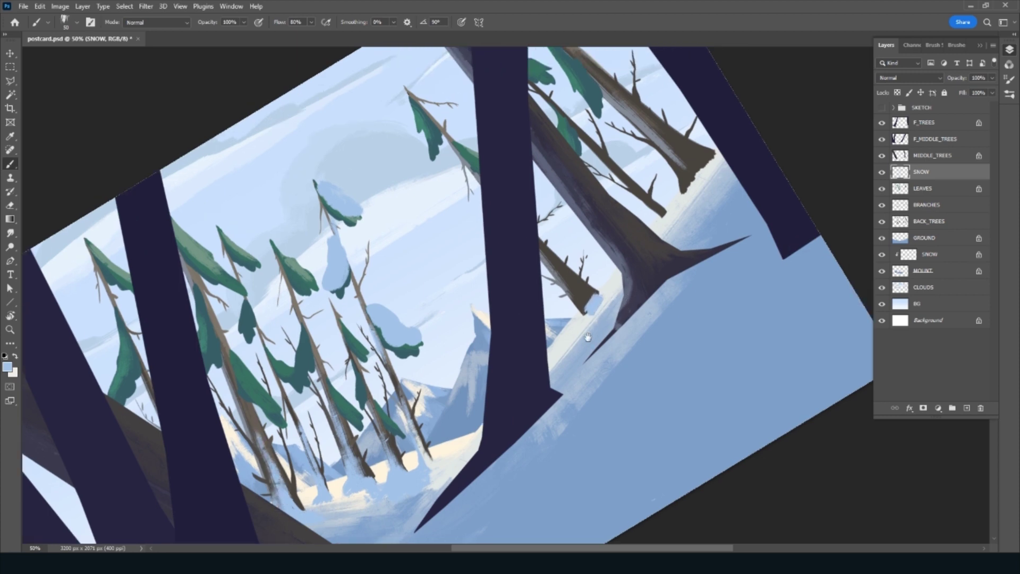
Paint snow over the right-hand trunk tip and along a branch and its leaves
{"action": "left_click_drag", "start_coordinate": [633, 266], "coordinate": [504, 366]}
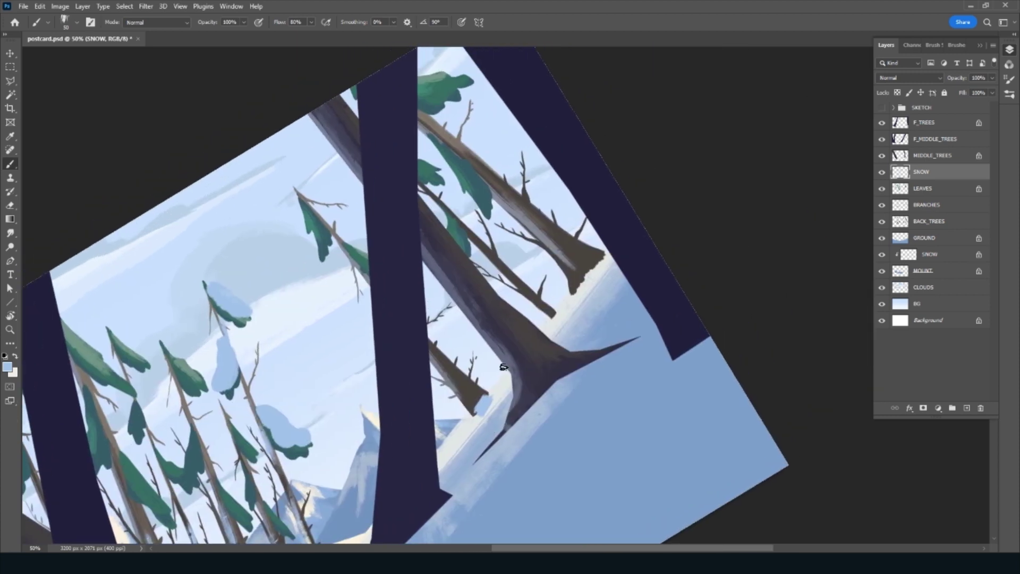
{"action": "mouse_move", "coordinate": [472, 414]}
{"action": "left_mouse_down"}
{"action": "mouse_move", "coordinate": [431, 357]}
{"action": "mouse_move", "coordinate": [482, 396]}
{"action": "mouse_move", "coordinate": [489, 419]}
{"action": "mouse_move", "coordinate": [474, 420]}
{"action": "mouse_move", "coordinate": [510, 388]}
{"action": "left_mouse_up"}
{"action": "left_click_drag", "start_coordinate": [338, 243], "coordinate": [381, 292]}
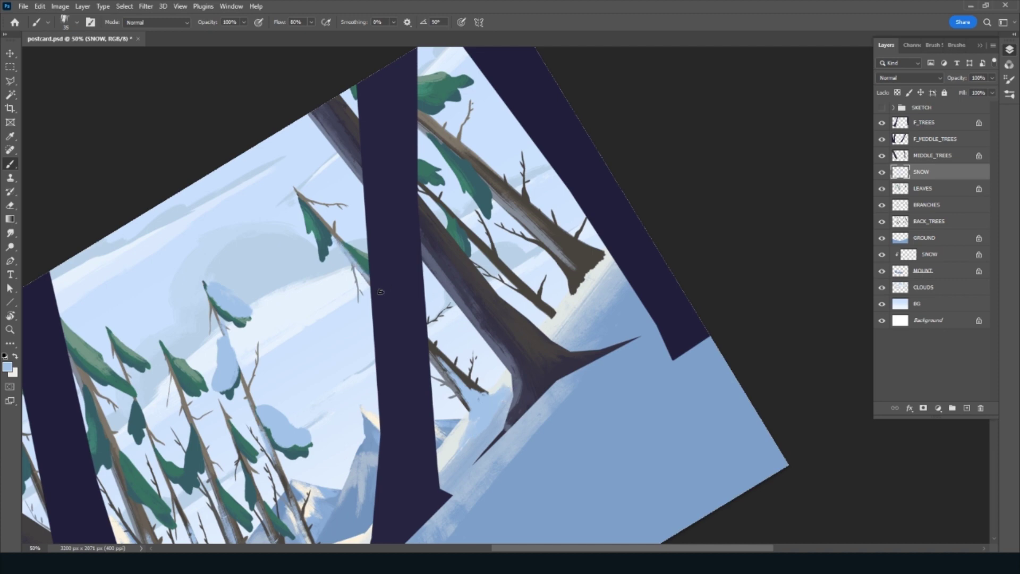
{"action": "left_click_drag", "start_coordinate": [335, 237], "coordinate": [318, 217]}
{"action": "key", "text": "Escape"}
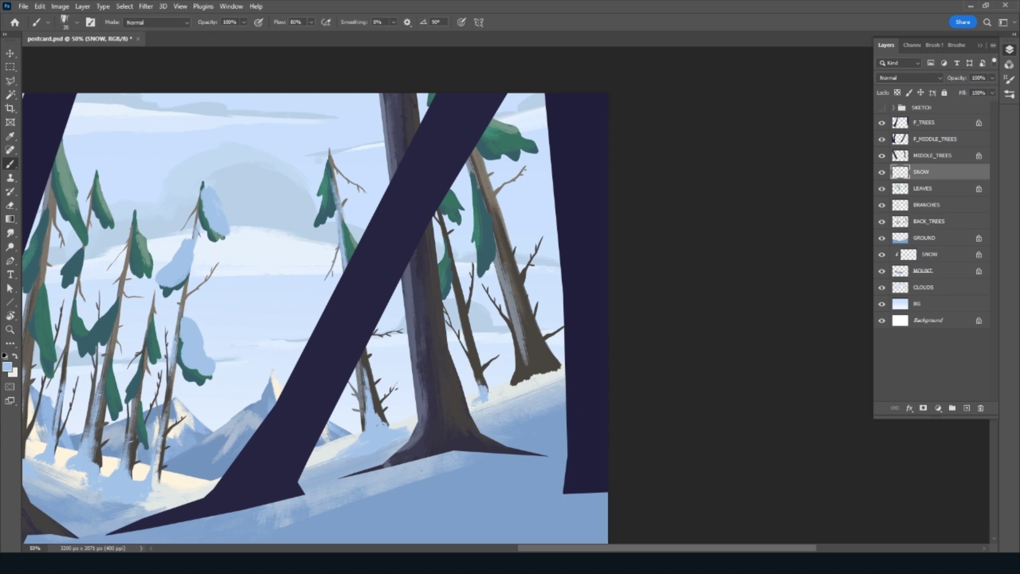
Brush snow up the tree trunks and around their bases
{"action": "left_click_drag", "start_coordinate": [486, 397], "coordinate": [468, 334]}
{"action": "left_click_drag", "start_coordinate": [478, 380], "coordinate": [461, 310]}
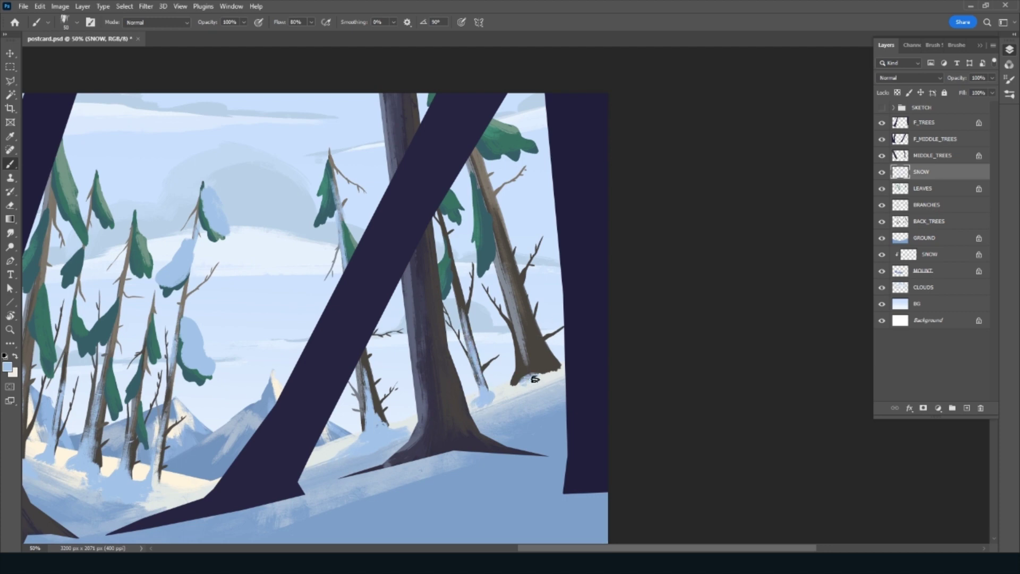
{"action": "mouse_move", "coordinate": [529, 384]}
{"action": "left_mouse_down"}
{"action": "mouse_move", "coordinate": [514, 391]}
{"action": "mouse_move", "coordinate": [526, 311]}
{"action": "mouse_move", "coordinate": [542, 375]}
{"action": "mouse_move", "coordinate": [563, 369]}
{"action": "mouse_move", "coordinate": [525, 335]}
{"action": "mouse_move", "coordinate": [501, 261]}
{"action": "left_mouse_up"}
{"action": "mouse_move", "coordinate": [518, 318]}
{"action": "left_mouse_down"}
{"action": "mouse_move", "coordinate": [526, 364]}
{"action": "mouse_move", "coordinate": [545, 385]}
{"action": "left_mouse_up"}
{"action": "scroll", "coordinate": [306, 257], "scroll_direction": "left", "scroll_amount": 10}
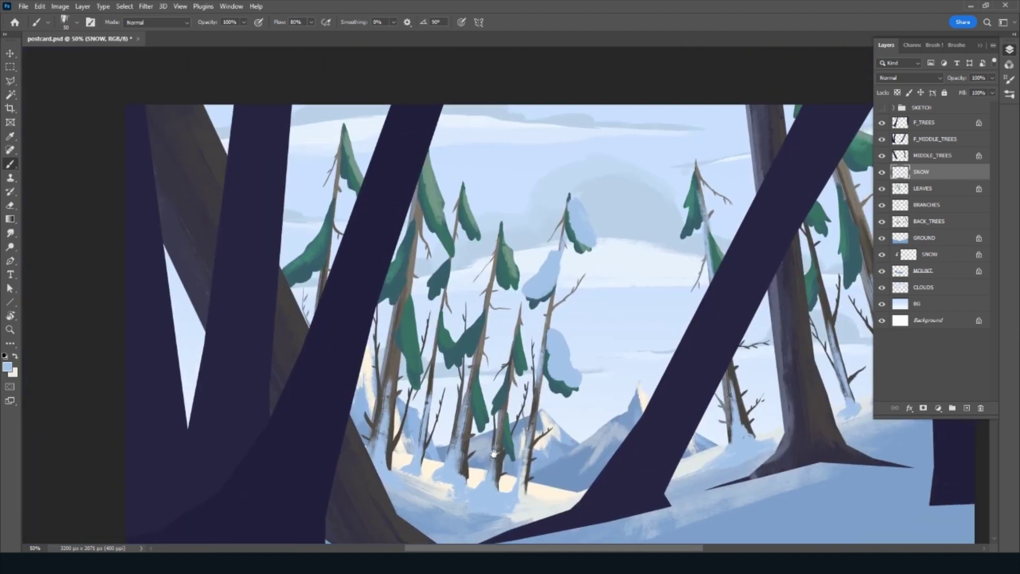
With a smaller brush, paint snow on the left pine's branches and down the right pine's trunk
{"action": "key", "text": "bracketleft"}
{"action": "mouse_move", "coordinate": [282, 270]}
{"action": "left_mouse_down"}
{"action": "mouse_move", "coordinate": [314, 238]}
{"action": "mouse_move", "coordinate": [316, 257]}
{"action": "mouse_move", "coordinate": [330, 197]}
{"action": "left_mouse_up"}
{"action": "mouse_move", "coordinate": [345, 125]}
{"action": "left_mouse_down"}
{"action": "mouse_move", "coordinate": [366, 176]}
{"action": "mouse_move", "coordinate": [342, 160]}
{"action": "left_mouse_up"}
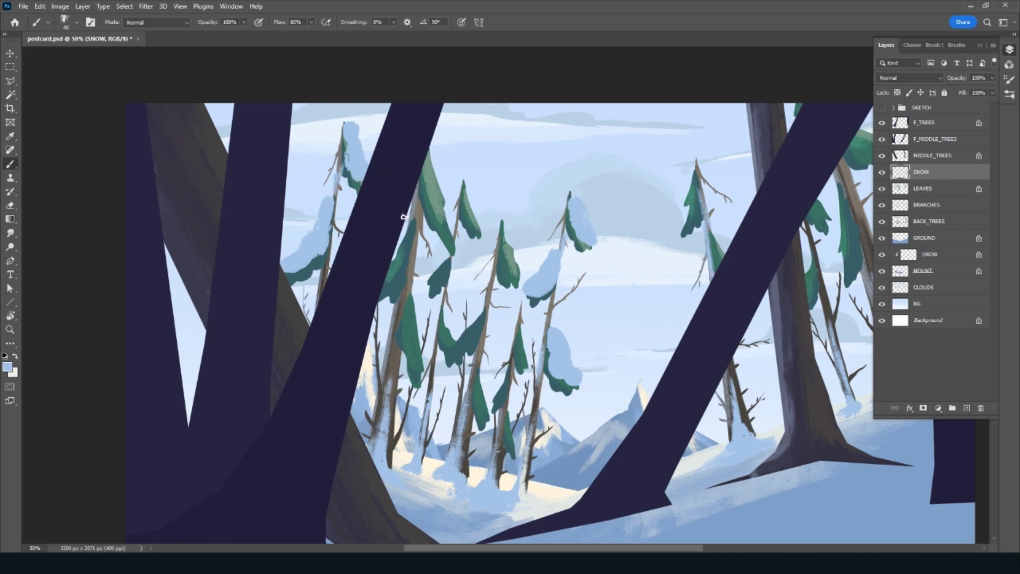
{"action": "mouse_move", "coordinate": [408, 230]}
{"action": "left_mouse_down"}
{"action": "mouse_move", "coordinate": [389, 282]}
{"action": "mouse_move", "coordinate": [412, 295]}
{"action": "mouse_move", "coordinate": [414, 330]}
{"action": "left_mouse_up"}
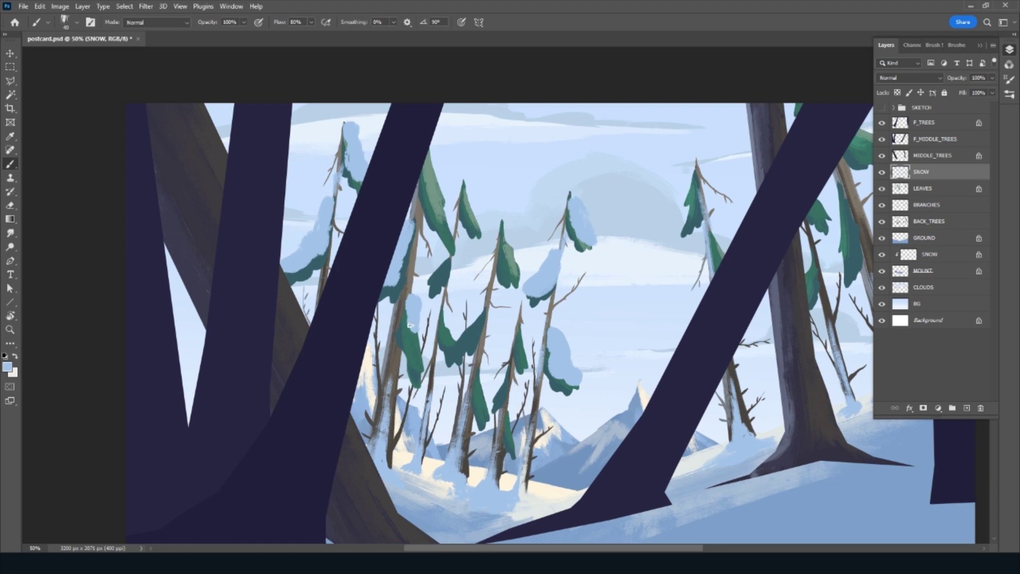
{"action": "left_click_drag", "start_coordinate": [410, 325], "coordinate": [420, 371]}
{"action": "mouse_move", "coordinate": [444, 258]}
{"action": "left_mouse_down"}
{"action": "mouse_move", "coordinate": [431, 284]}
{"action": "mouse_move", "coordinate": [444, 270]}
{"action": "left_mouse_up"}
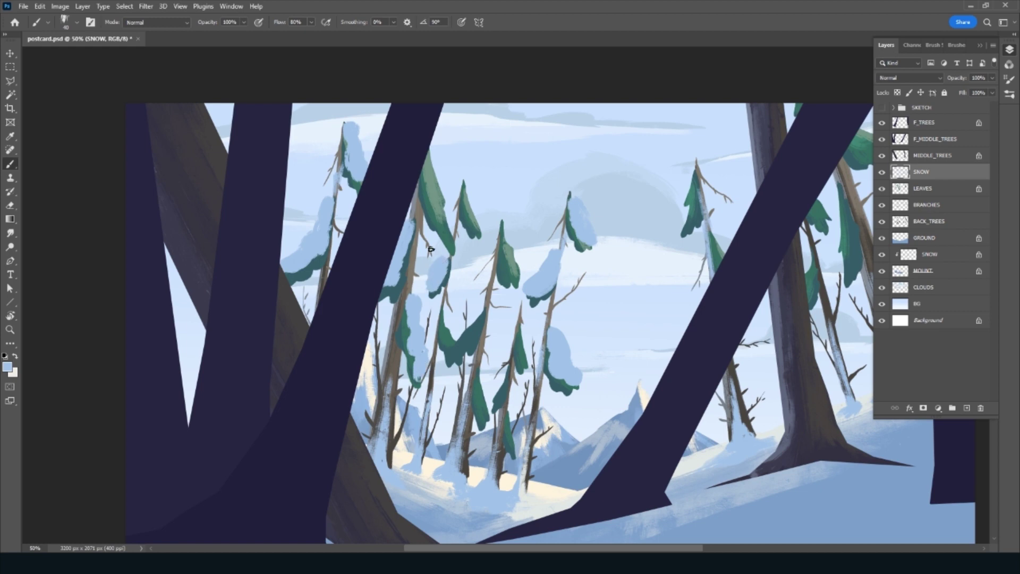
Cover the remaining green pine branches and the pine's top with pale snow
{"action": "left_click_drag", "start_coordinate": [430, 166], "coordinate": [457, 250]}
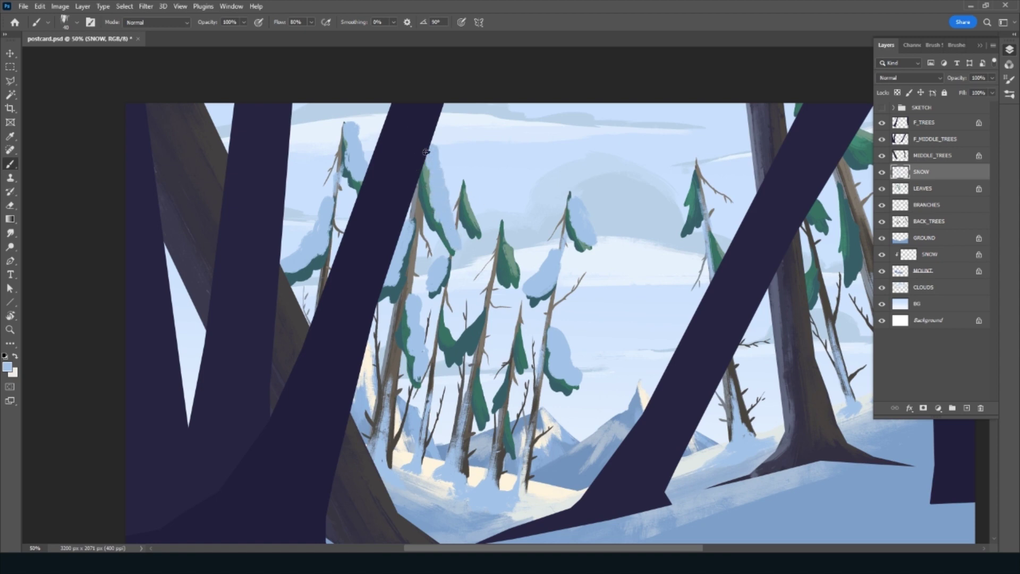
{"action": "left_click_drag", "start_coordinate": [467, 193], "coordinate": [482, 234]}
{"action": "mouse_move", "coordinate": [445, 323]}
{"action": "left_mouse_down"}
{"action": "mouse_move", "coordinate": [464, 342]}
{"action": "mouse_move", "coordinate": [478, 317]}
{"action": "mouse_move", "coordinate": [455, 355]}
{"action": "mouse_move", "coordinate": [482, 418]}
{"action": "mouse_move", "coordinate": [496, 397]}
{"action": "mouse_move", "coordinate": [515, 441]}
{"action": "left_mouse_up"}
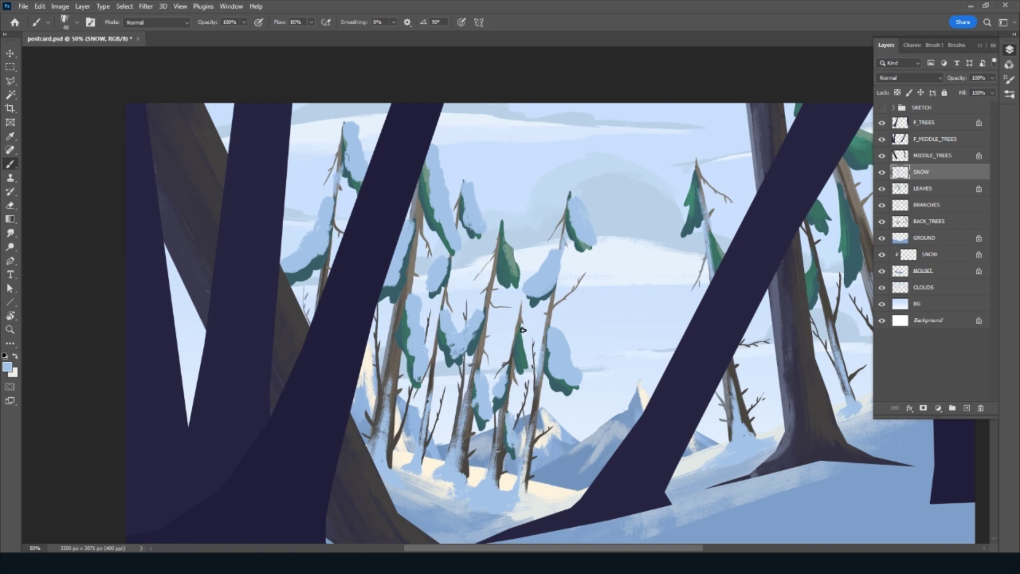
{"action": "mouse_move", "coordinate": [523, 330]}
{"action": "left_mouse_down"}
{"action": "mouse_move", "coordinate": [522, 319]}
{"action": "mouse_move", "coordinate": [526, 367]}
{"action": "left_mouse_up"}
{"action": "left_click_drag", "start_coordinate": [504, 231], "coordinate": [518, 269]}
Cover the small pine's top and the right trees' green leaves with snow
{"action": "left_click_drag", "start_coordinate": [773, 333], "coordinate": [447, 376]}
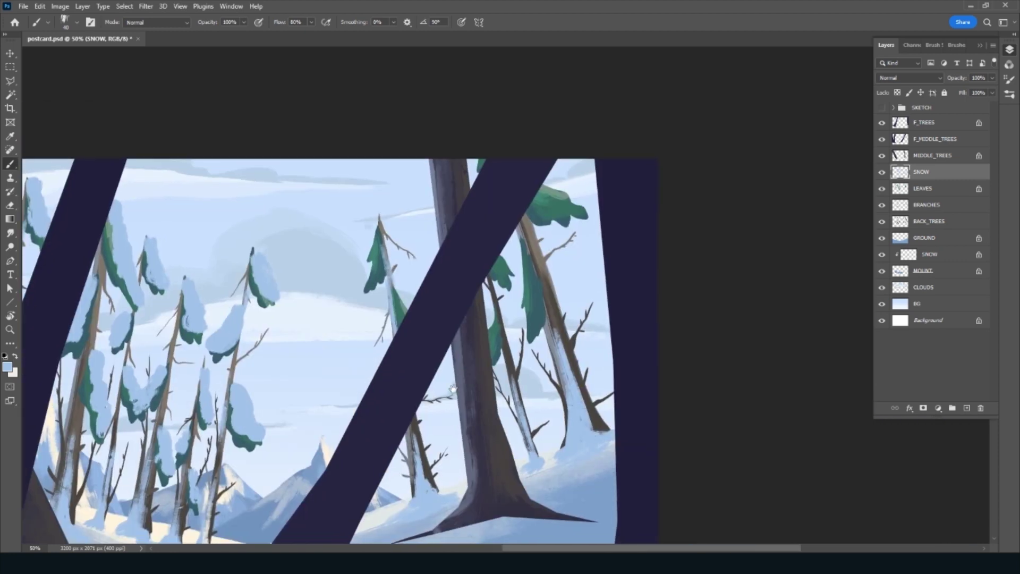
{"action": "mouse_move", "coordinate": [375, 238]}
{"action": "left_mouse_down"}
{"action": "mouse_move", "coordinate": [371, 287]}
{"action": "mouse_move", "coordinate": [415, 321]}
{"action": "left_mouse_up"}
{"action": "mouse_move", "coordinate": [499, 251]}
{"action": "left_mouse_down"}
{"action": "mouse_move", "coordinate": [510, 272]}
{"action": "mouse_move", "coordinate": [500, 276]}
{"action": "left_mouse_up"}
{"action": "left_click_drag", "start_coordinate": [491, 312], "coordinate": [489, 330]}
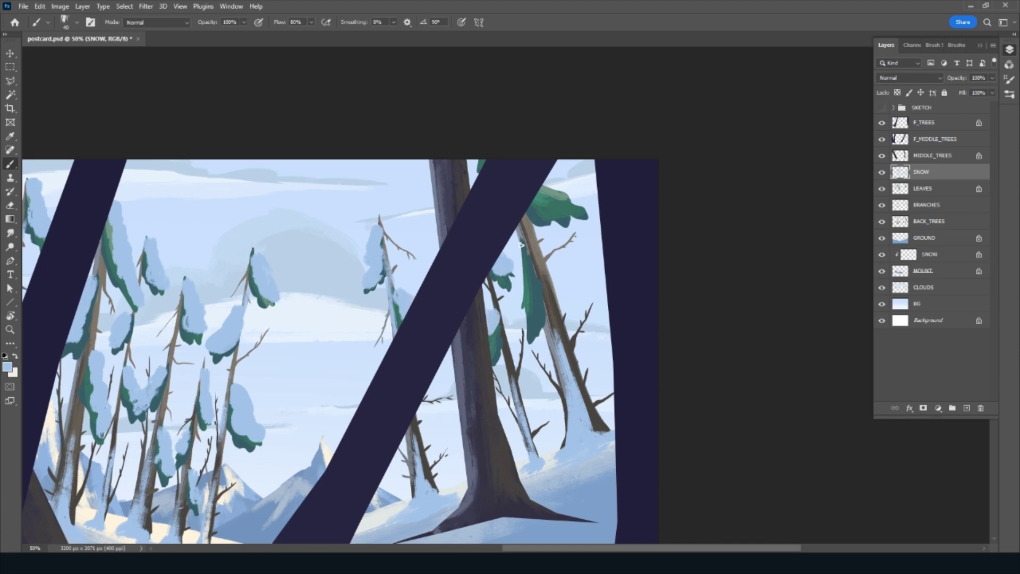
{"action": "left_click_drag", "start_coordinate": [521, 245], "coordinate": [529, 326]}
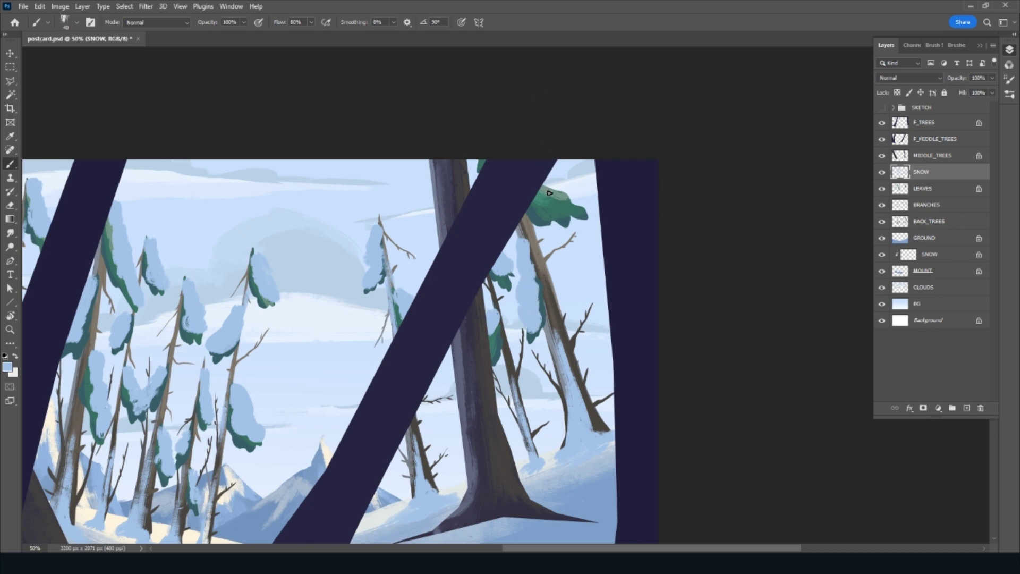
{"action": "mouse_move", "coordinate": [549, 192]}
{"action": "left_mouse_down"}
{"action": "mouse_move", "coordinate": [575, 211]}
{"action": "mouse_move", "coordinate": [550, 208]}
{"action": "left_mouse_up"}
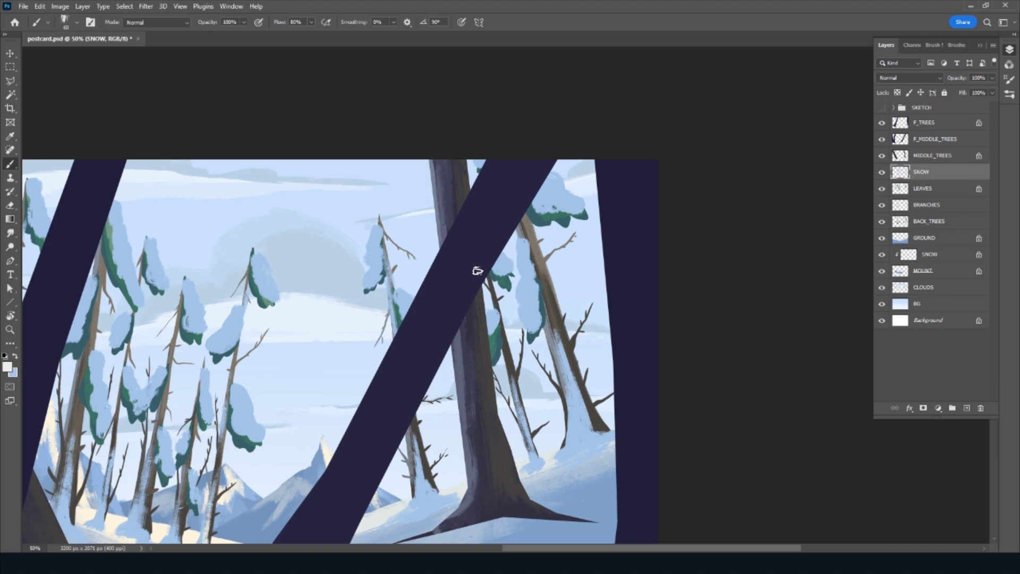
Add cream highlights to snow clumps on the middle, left and top-right trees
{"action": "mouse_move", "coordinate": [263, 270]}
{"action": "left_mouse_down"}
{"action": "mouse_move", "coordinate": [258, 285]}
{"action": "mouse_move", "coordinate": [286, 280]}
{"action": "left_mouse_up"}
{"action": "mouse_move", "coordinate": [197, 298]}
{"action": "left_mouse_down"}
{"action": "mouse_move", "coordinate": [193, 284]}
{"action": "mouse_move", "coordinate": [205, 318]}
{"action": "left_mouse_up"}
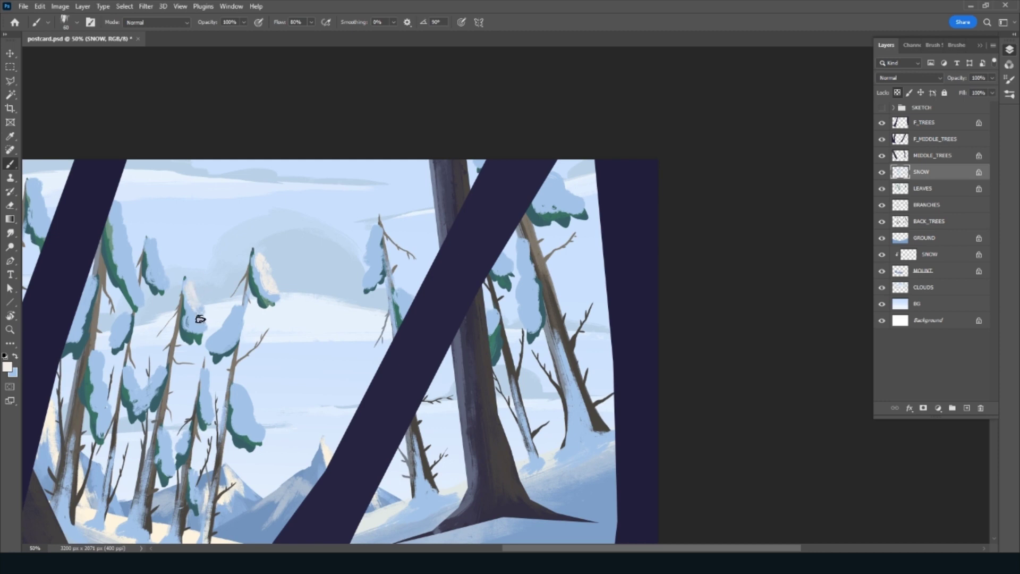
{"action": "mouse_move", "coordinate": [152, 244]}
{"action": "left_mouse_down"}
{"action": "mouse_move", "coordinate": [155, 234]}
{"action": "mouse_move", "coordinate": [160, 268]}
{"action": "left_mouse_up"}
{"action": "mouse_move", "coordinate": [133, 228]}
{"action": "left_mouse_down"}
{"action": "mouse_move", "coordinate": [114, 209]}
{"action": "mouse_move", "coordinate": [125, 247]}
{"action": "left_mouse_up"}
{"action": "mouse_move", "coordinate": [547, 173]}
{"action": "left_mouse_down"}
{"action": "mouse_move", "coordinate": [576, 189]}
{"action": "mouse_move", "coordinate": [543, 195]}
{"action": "mouse_move", "coordinate": [587, 184]}
{"action": "left_mouse_up"}
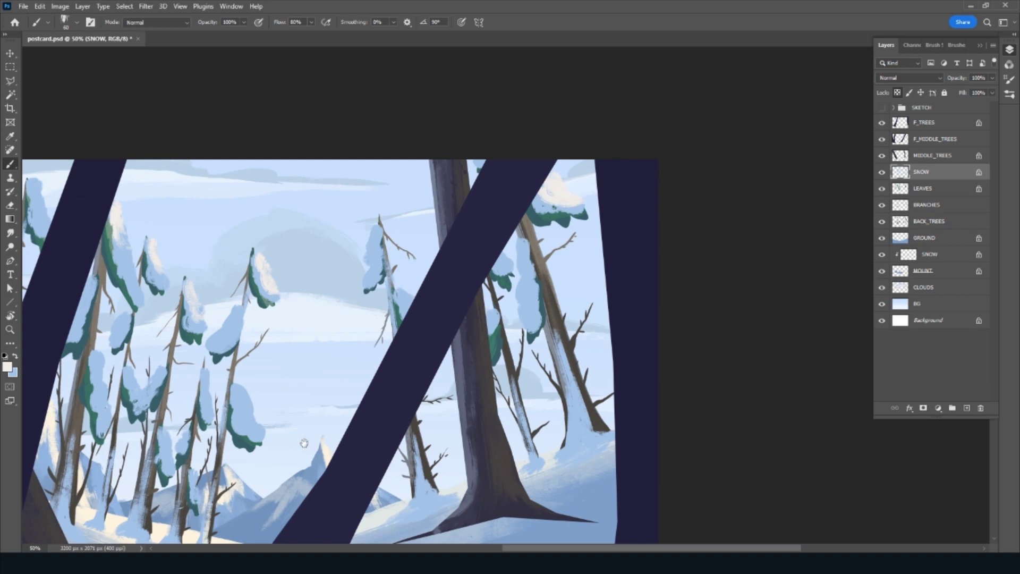
Highlight the left-centre trees' snowy tops and clumps with cream
{"action": "left_click_drag", "start_coordinate": [304, 443], "coordinate": [419, 265]}
{"action": "mouse_move", "coordinate": [231, 120]}
{"action": "left_mouse_down"}
{"action": "mouse_move", "coordinate": [238, 176]}
{"action": "mouse_move", "coordinate": [235, 145]}
{"action": "left_mouse_up"}
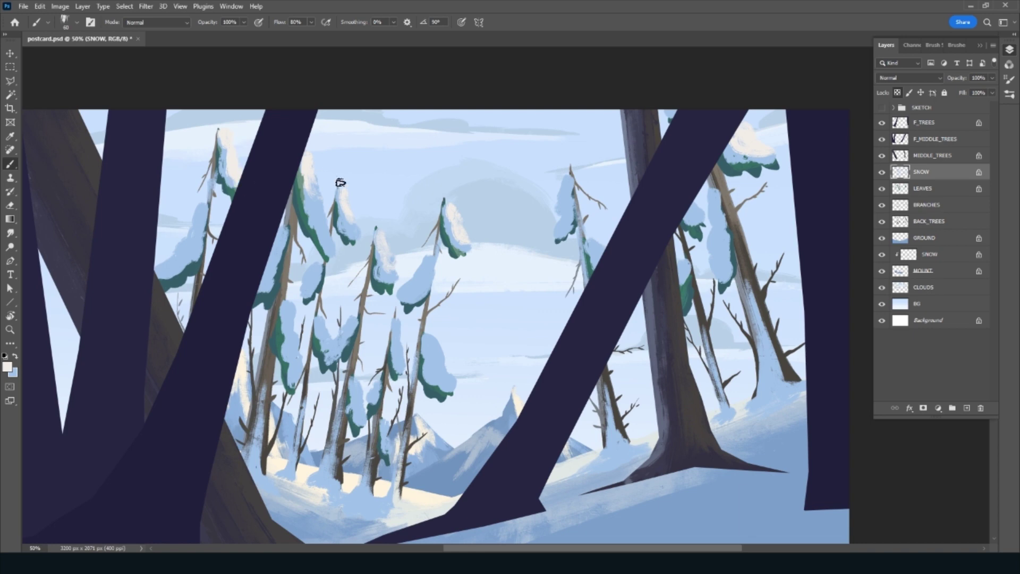
{"action": "mouse_move", "coordinate": [310, 158]}
{"action": "left_mouse_down"}
{"action": "mouse_move", "coordinate": [314, 206]}
{"action": "mouse_move", "coordinate": [334, 244]}
{"action": "left_mouse_up"}
{"action": "mouse_move", "coordinate": [349, 197]}
{"action": "left_mouse_down"}
{"action": "mouse_move", "coordinate": [355, 228]}
{"action": "mouse_move", "coordinate": [392, 228]}
{"action": "mouse_move", "coordinate": [388, 269]}
{"action": "mouse_move", "coordinate": [399, 258]}
{"action": "left_mouse_up"}
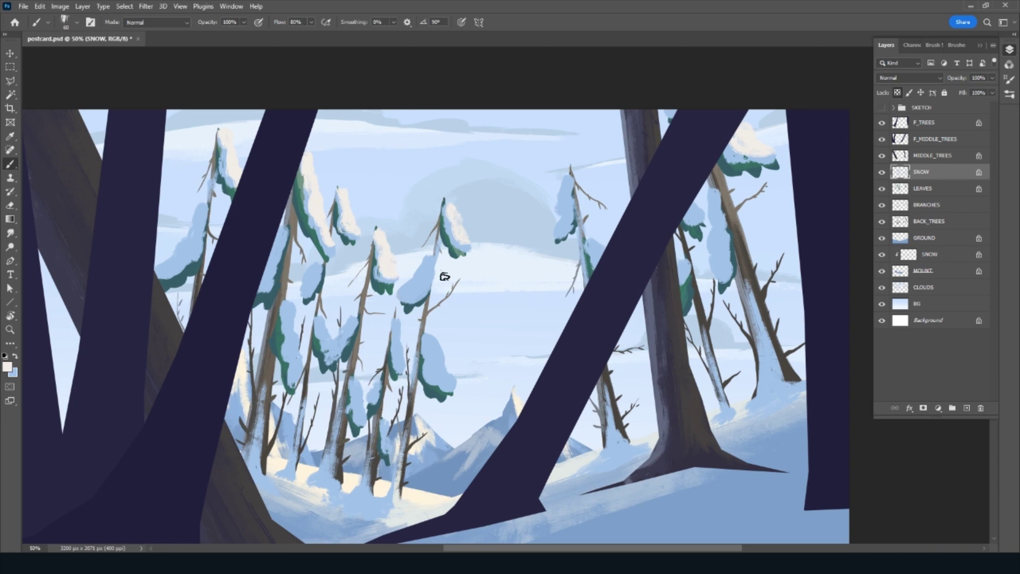
{"action": "left_click_drag", "start_coordinate": [452, 215], "coordinate": [465, 237]}
Sample light blue from the existing snow and lighten clumps on the middle and left trees
{"action": "left_click", "coordinate": [417, 277], "text": "alt"}
{"action": "mouse_move", "coordinate": [422, 261]}
{"action": "left_mouse_down"}
{"action": "mouse_move", "coordinate": [404, 292]}
{"action": "mouse_move", "coordinate": [423, 279]}
{"action": "left_mouse_up"}
{"action": "left_click_drag", "start_coordinate": [340, 343], "coordinate": [348, 327]}
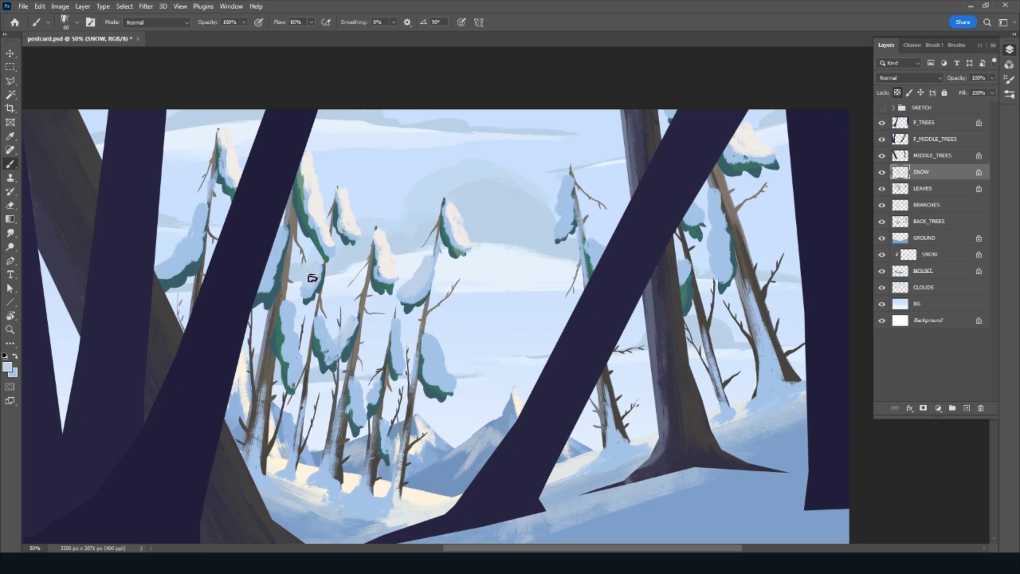
{"action": "left_click", "coordinate": [192, 219], "text": "alt"}
{"action": "mouse_move", "coordinate": [197, 231]}
{"action": "left_mouse_down"}
{"action": "mouse_move", "coordinate": [165, 268]}
{"action": "mouse_move", "coordinate": [191, 244]}
{"action": "left_mouse_up"}
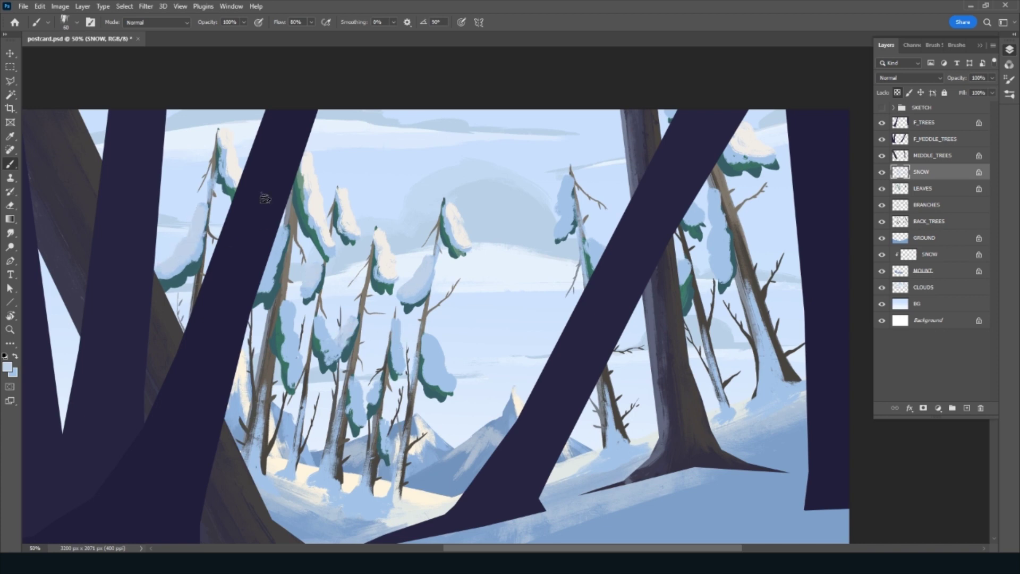
Rotate the canvas view about 25 degrees counterclockwise to a comfortable painting angle
{"action": "left_click_drag", "start_coordinate": [593, 261], "coordinate": [486, 262]}
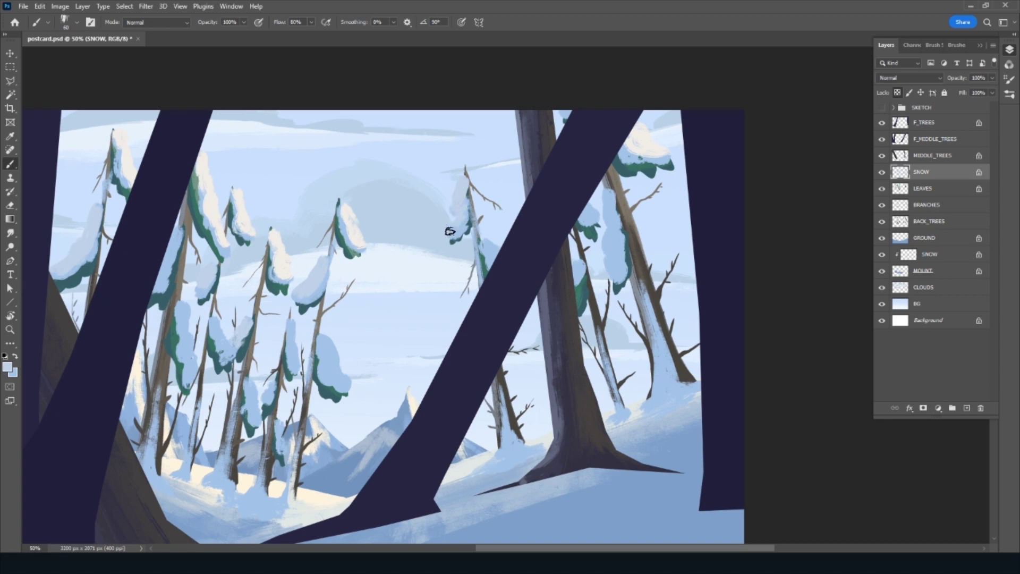
{"action": "left_click_drag", "start_coordinate": [471, 365], "coordinate": [473, 303]}
{"action": "key", "text": "r"}
{"action": "mouse_move", "coordinate": [298, 456]}
{"action": "left_mouse_down"}
{"action": "mouse_move", "coordinate": [448, 350]}
{"action": "mouse_move", "coordinate": [421, 416]}
{"action": "left_mouse_up"}
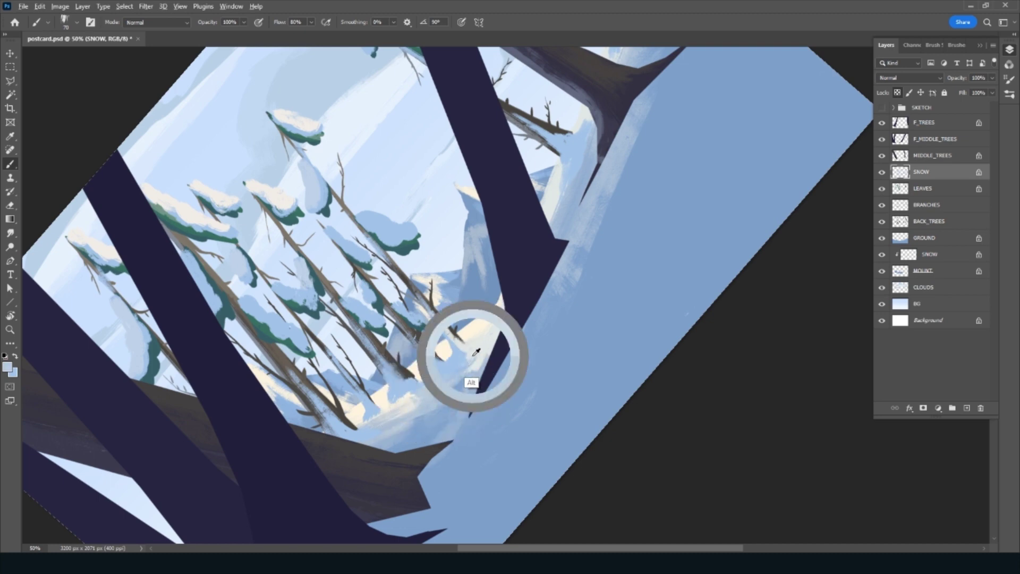
Sample a light blue from the snow, adjust the brush size and rotate the view
{"action": "key", "text": "alt"}
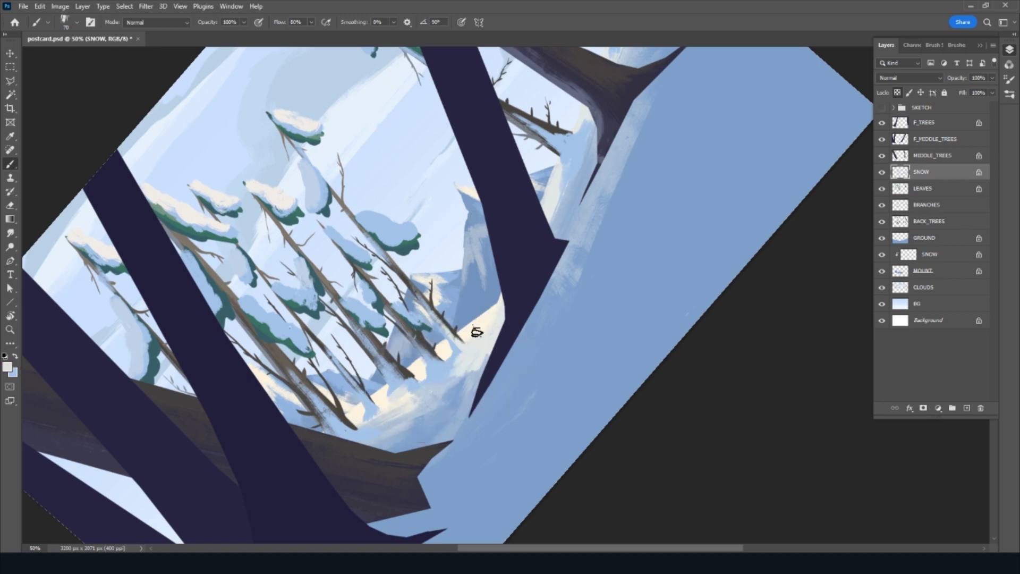
{"action": "key", "text": "bracketleft"}
{"action": "left_click", "coordinate": [401, 410], "text": "alt"}
{"action": "left_click_drag", "start_coordinate": [405, 480], "coordinate": [417, 391]}
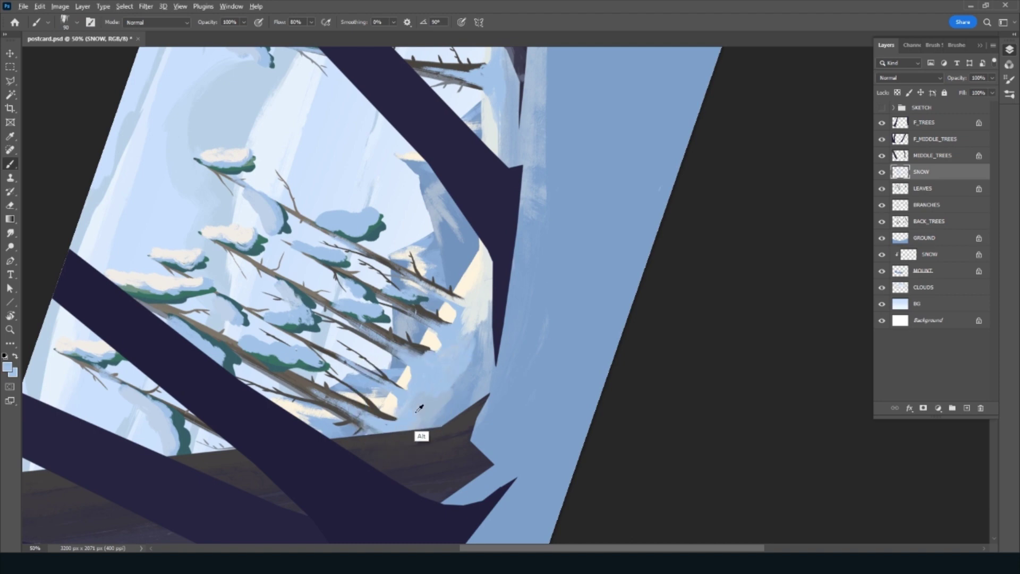
{"action": "key", "text": "bracketright"}
{"action": "key", "text": "bracketright"}
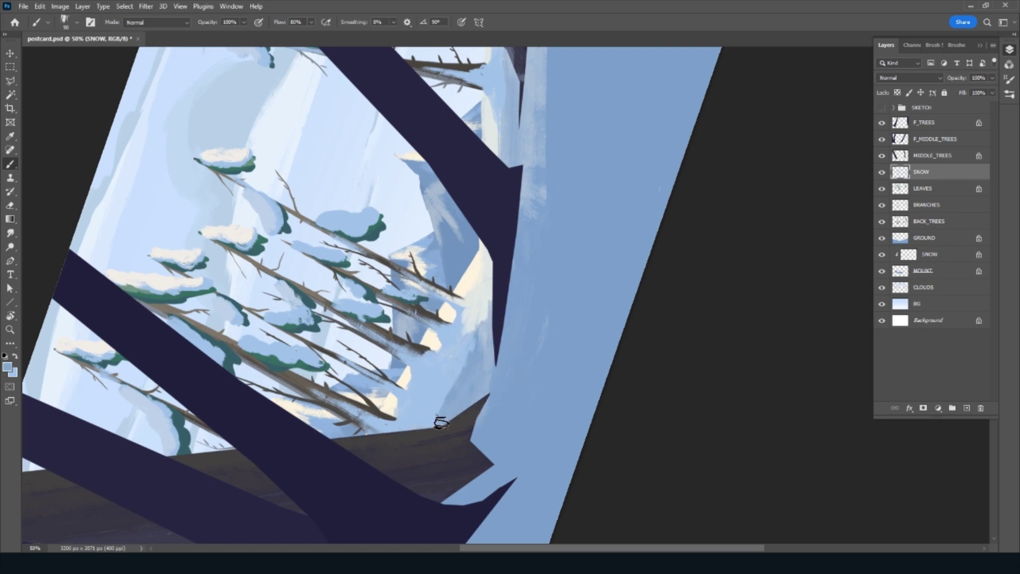
{"action": "key", "text": "alt"}
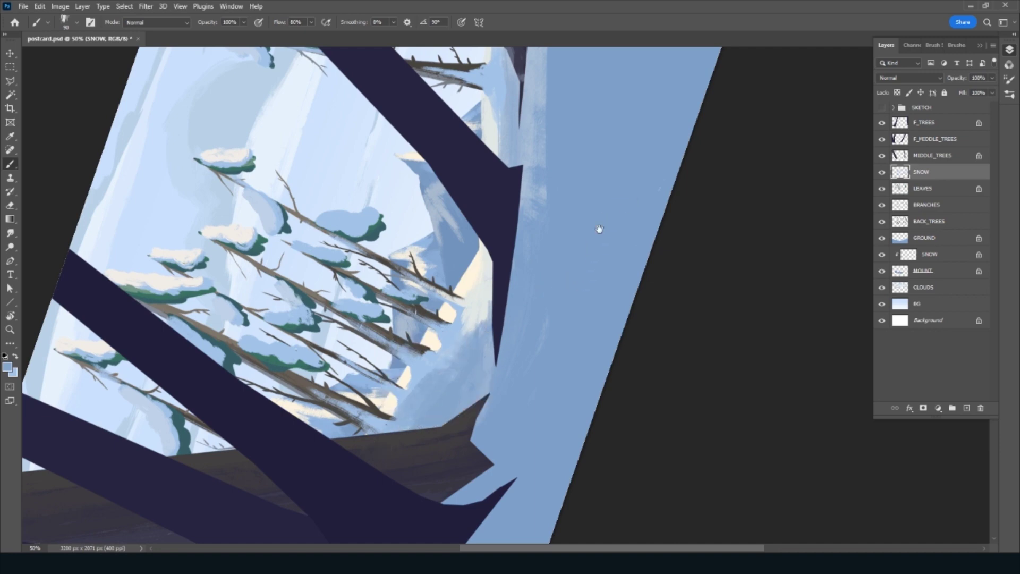
{"action": "left_click_drag", "start_coordinate": [599, 228], "coordinate": [466, 438]}
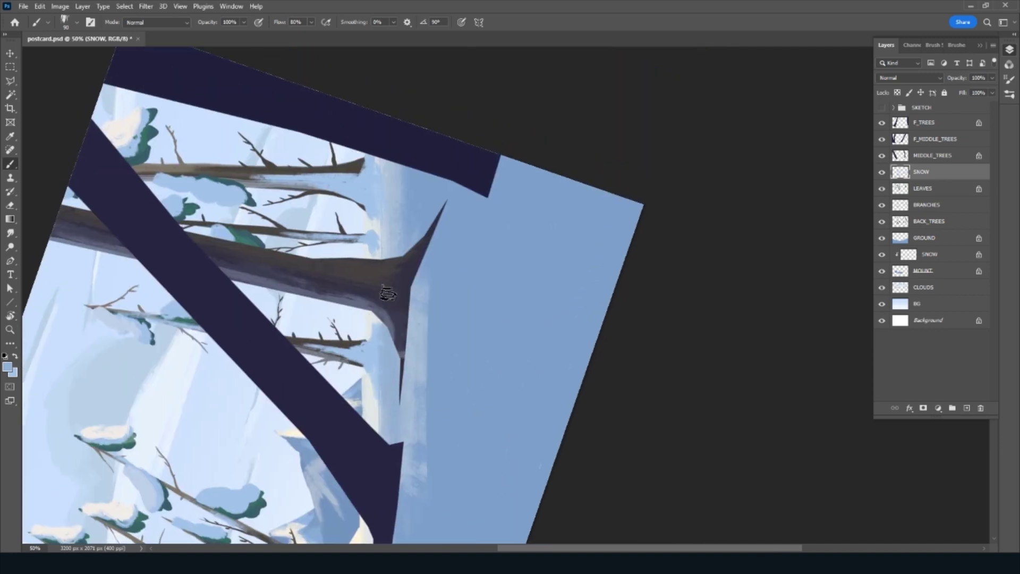
Sample the trunk colour, darken the brown trunk's right edge and repaint its corner against the snow
{"action": "left_click_drag", "start_coordinate": [410, 237], "coordinate": [420, 365]}
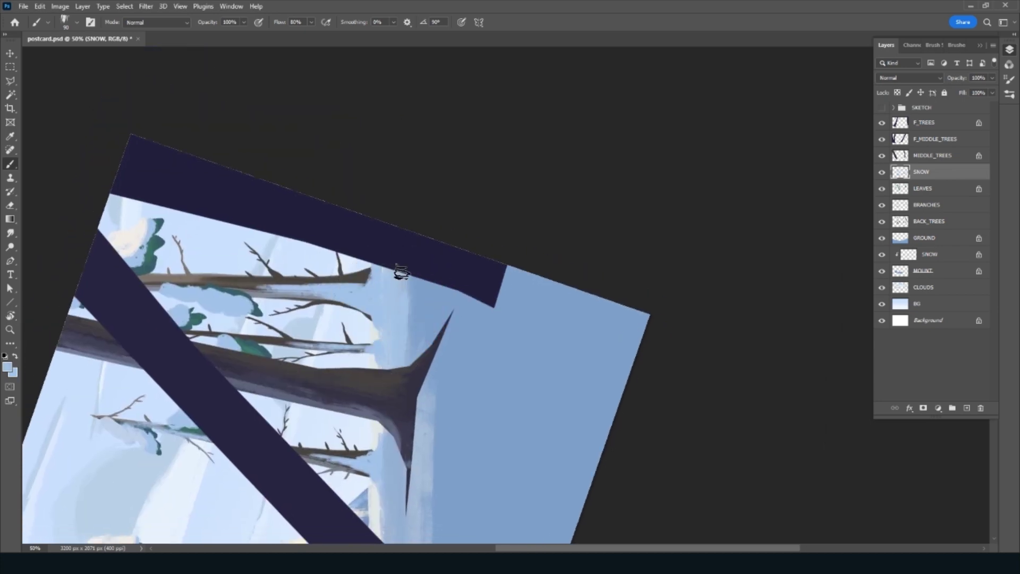
{"action": "key", "text": "alt"}
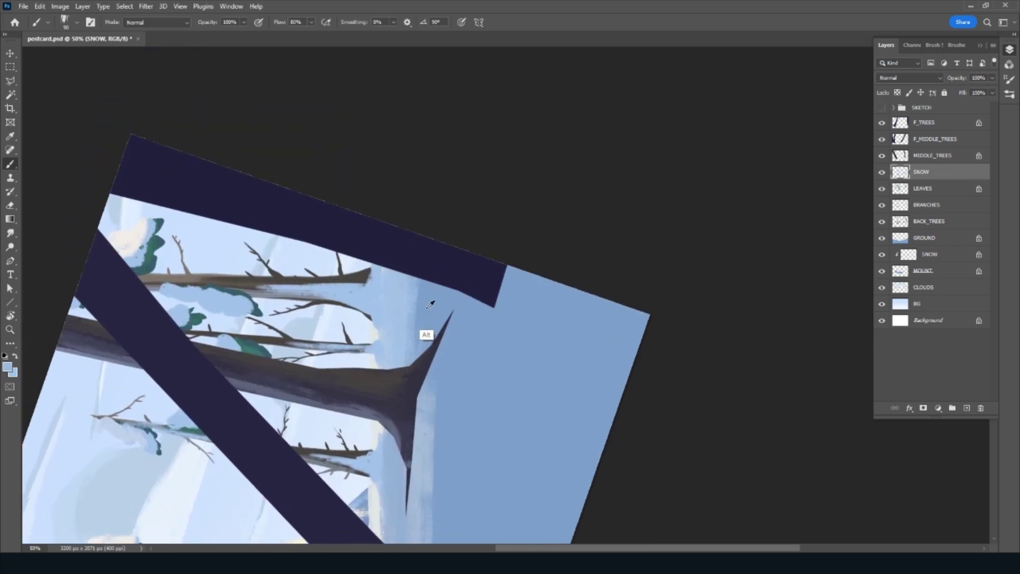
{"action": "left_click", "coordinate": [429, 305], "text": "alt"}
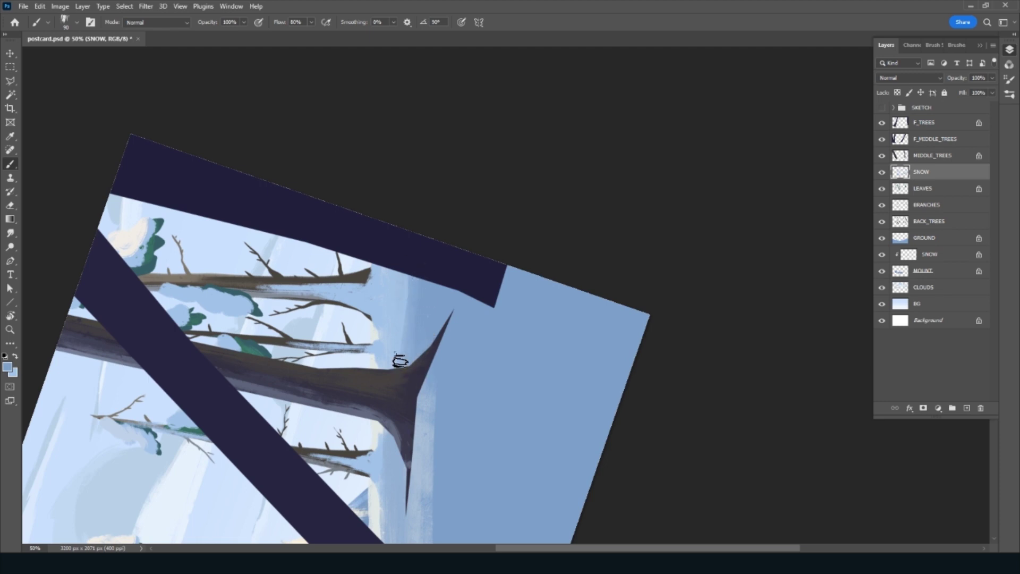
{"action": "left_click_drag", "start_coordinate": [421, 457], "coordinate": [412, 322]}
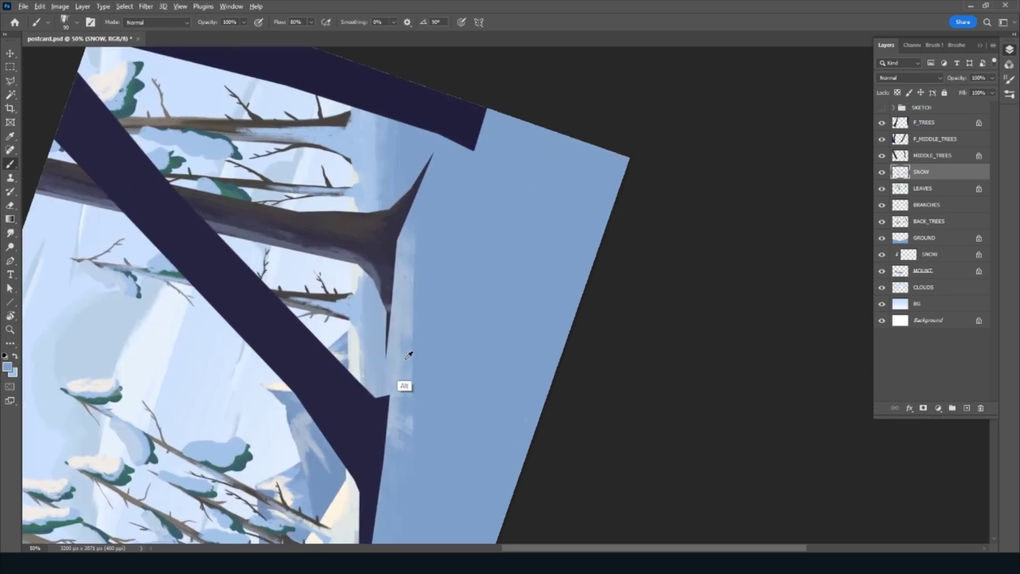
{"action": "mouse_move", "coordinate": [410, 415]}
{"action": "left_mouse_down"}
{"action": "mouse_move", "coordinate": [395, 474]}
{"action": "mouse_move", "coordinate": [406, 243]}
{"action": "mouse_move", "coordinate": [388, 341]}
{"action": "left_mouse_up"}
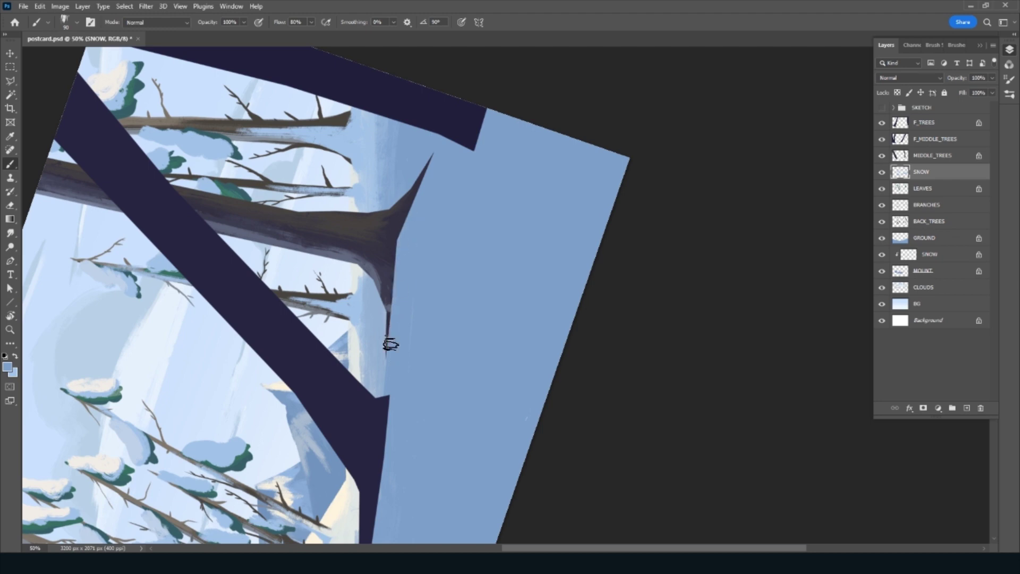
{"action": "left_click_drag", "start_coordinate": [380, 397], "coordinate": [375, 396]}
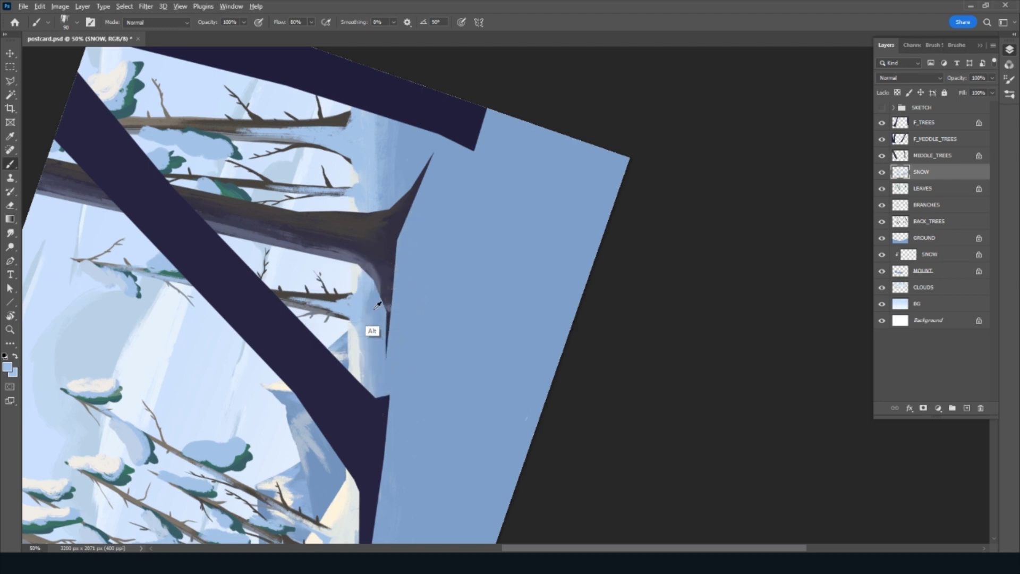
{"action": "key", "text": "Escape"}
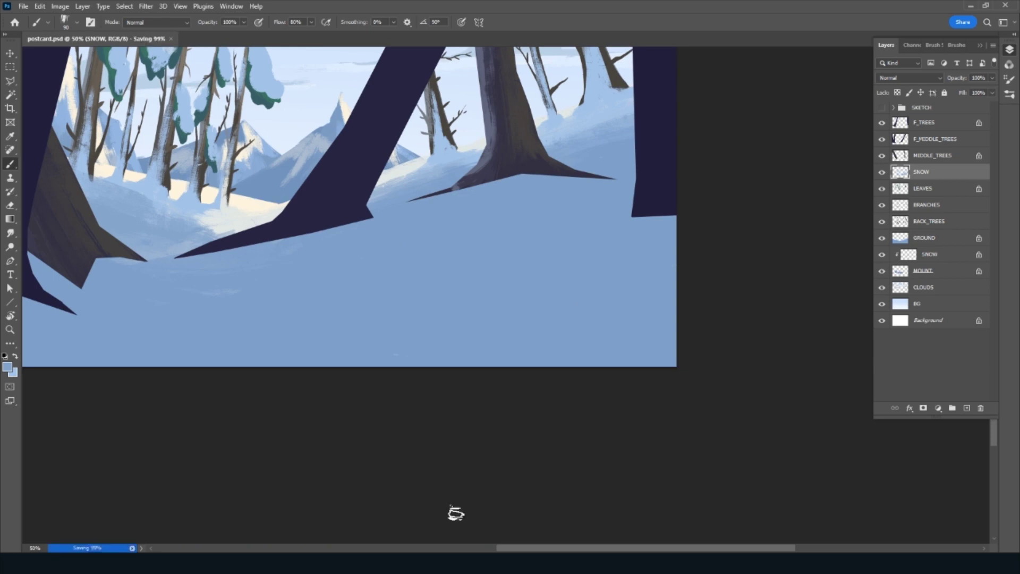
Reset the view rotation and zoom out to see the whole postcard
{"action": "key", "text": "r"}
{"action": "mouse_move", "coordinate": [321, 392]}
{"action": "left_mouse_down"}
{"action": "mouse_move", "coordinate": [333, 433]}
{"action": "mouse_move", "coordinate": [535, 369]}
{"action": "left_mouse_up"}
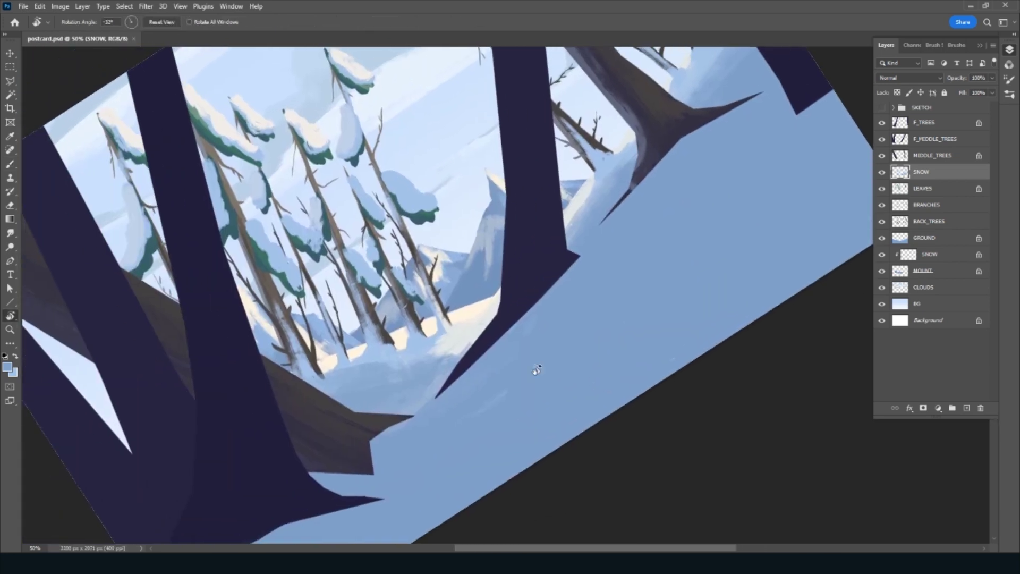
{"action": "mouse_move", "coordinate": [405, 439]}
{"action": "left_mouse_down"}
{"action": "mouse_move", "coordinate": [484, 391]}
{"action": "mouse_move", "coordinate": [411, 452]}
{"action": "left_mouse_up"}
{"action": "key", "text": "b"}
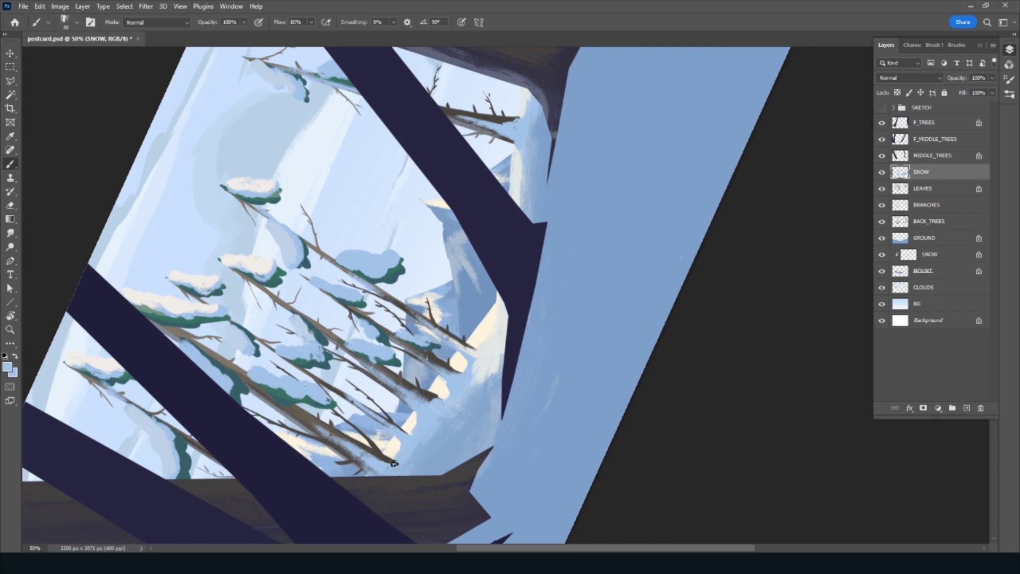
{"action": "key", "text": "Escape"}
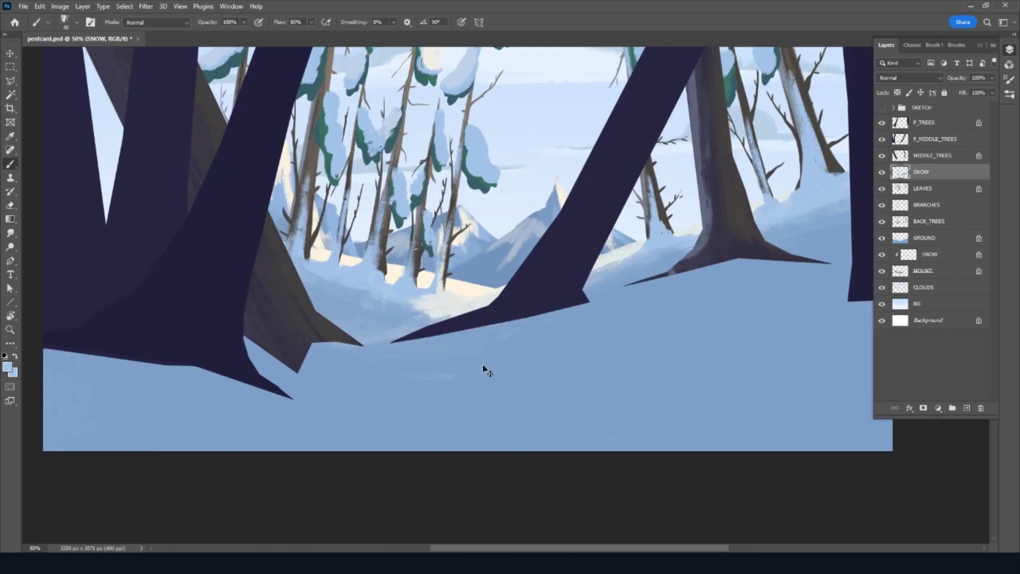
{"action": "left_click_drag", "start_coordinate": [726, 312], "coordinate": [612, 426]}
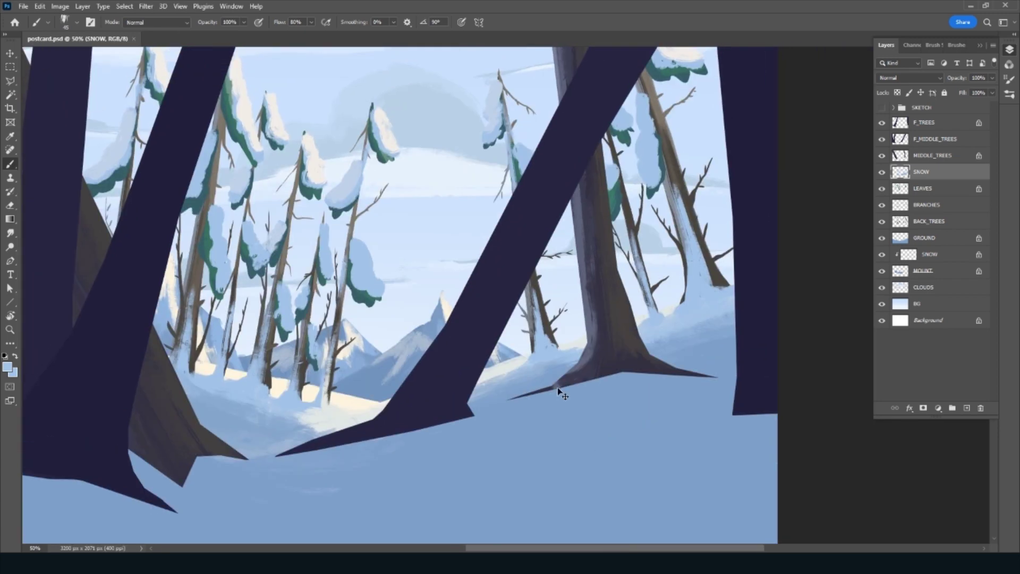
{"action": "key", "text": "ctrl+minus"}
{"action": "key", "text": "ctrl+minus"}
Create a new layer, move it above SNOW and name it BACK_TREE_CSH
{"action": "left_click", "coordinate": [945, 232]}
{"action": "left_click", "coordinate": [967, 408]}
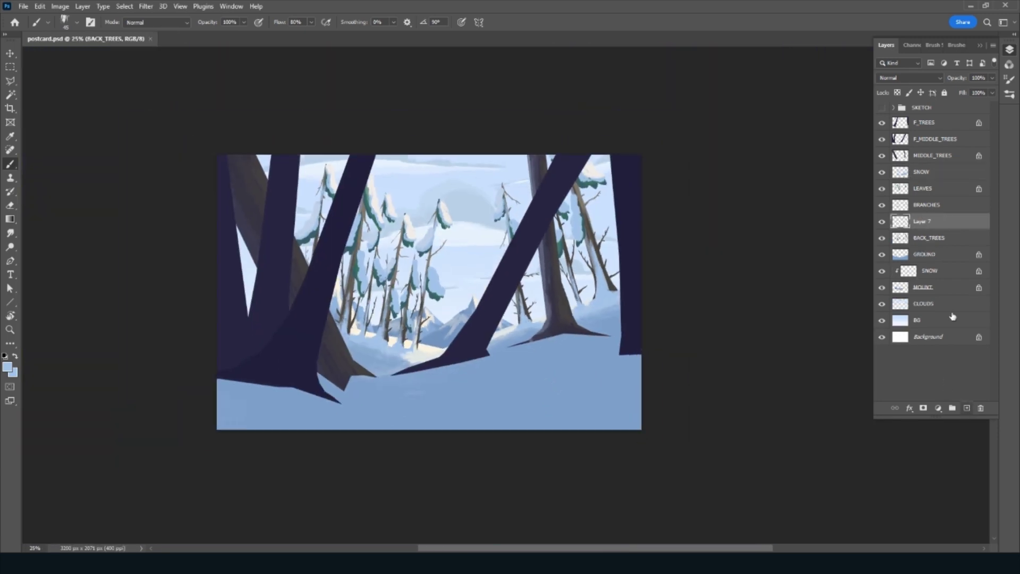
{"action": "left_click_drag", "start_coordinate": [930, 221], "coordinate": [924, 174]}
{"action": "double_click", "coordinate": [922, 173]}
{"action": "type", "text": "BACK_TREES_SH"}
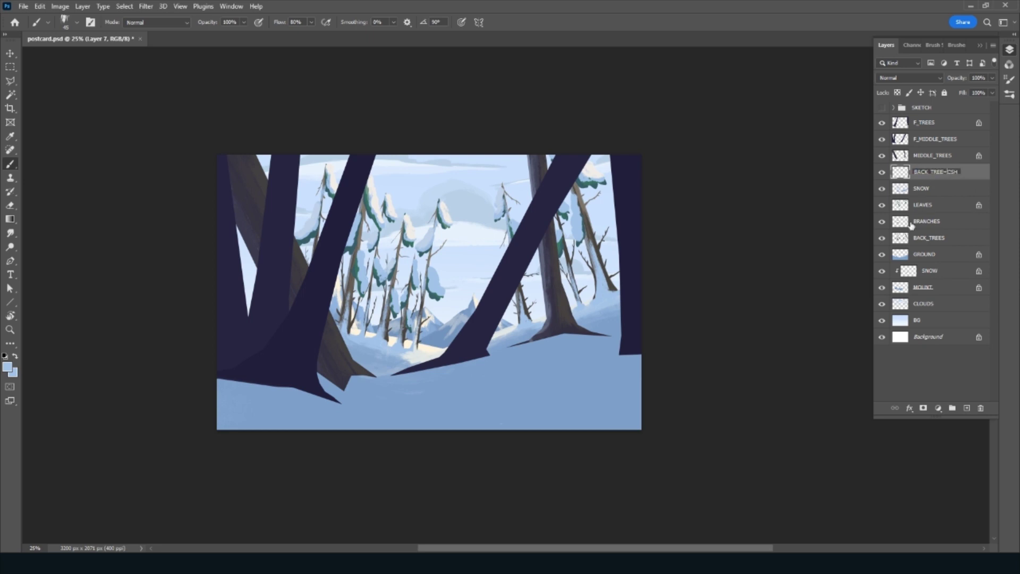
{"action": "key", "text": "Return"}
Give the BACK_TREE_CSH layer a violet colour label
{"action": "right_click", "coordinate": [970, 176]}
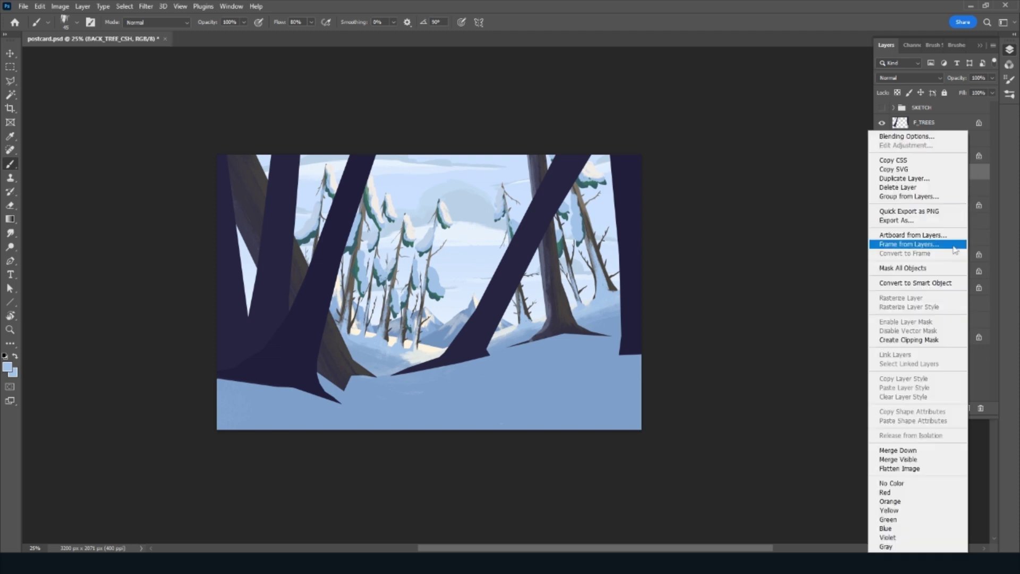
{"action": "left_click", "coordinate": [905, 537]}
{"action": "key", "text": "r"}
{"action": "mouse_move", "coordinate": [551, 471]}
{"action": "left_mouse_down"}
{"action": "mouse_move", "coordinate": [590, 473]}
{"action": "mouse_move", "coordinate": [537, 357]}
{"action": "mouse_move", "coordinate": [578, 319]}
{"action": "left_mouse_up"}
{"action": "scroll", "coordinate": [537, 357], "scroll_direction": "up", "scroll_amount": 2}
Set BACK_TREE_CSH to Multiply and paint light blue shading on the slope beside the trunk
{"action": "left_click", "coordinate": [909, 77]}
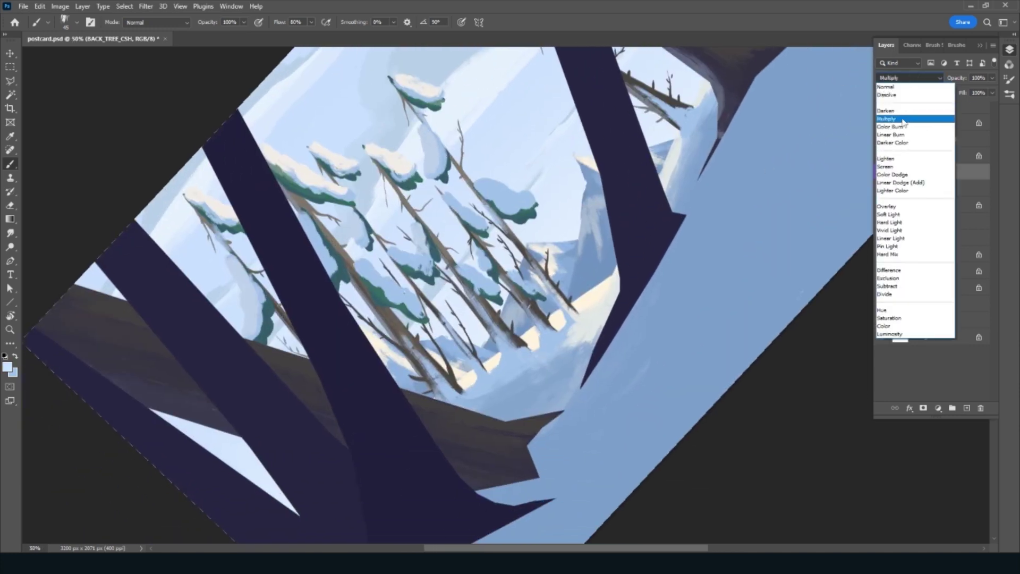
{"action": "left_click", "coordinate": [903, 121]}
{"action": "key", "text": "r"}
{"action": "left_click_drag", "start_coordinate": [512, 423], "coordinate": [505, 394]}
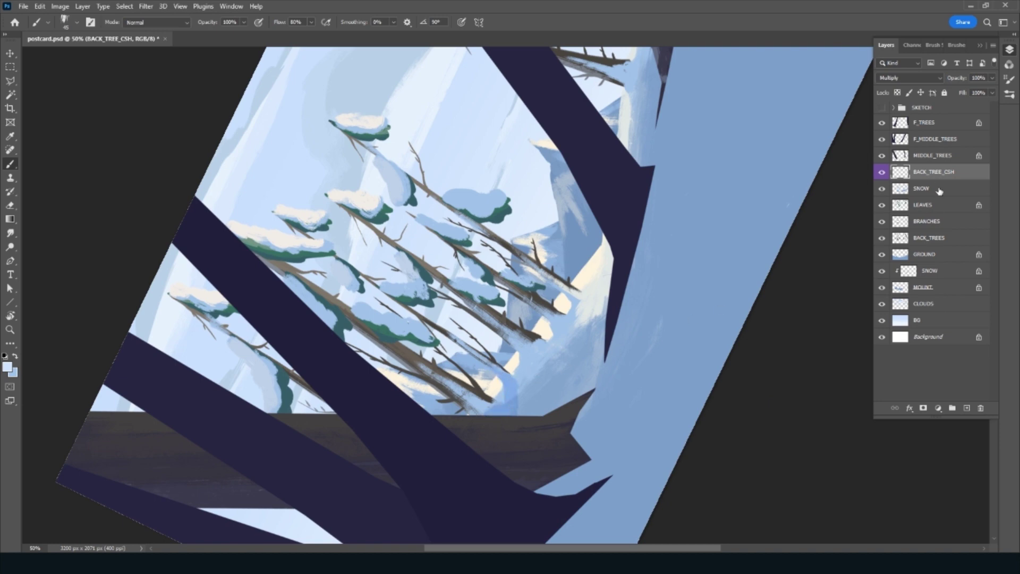
{"action": "mouse_move", "coordinate": [528, 353]}
{"action": "left_mouse_down"}
{"action": "mouse_move", "coordinate": [523, 409]}
{"action": "mouse_move", "coordinate": [534, 359]}
{"action": "mouse_move", "coordinate": [554, 403]}
{"action": "mouse_move", "coordinate": [570, 348]}
{"action": "mouse_move", "coordinate": [542, 310]}
{"action": "mouse_move", "coordinate": [559, 340]}
{"action": "mouse_move", "coordinate": [545, 311]}
{"action": "mouse_move", "coordinate": [554, 397]}
{"action": "mouse_move", "coordinate": [562, 362]}
{"action": "left_mouse_up"}
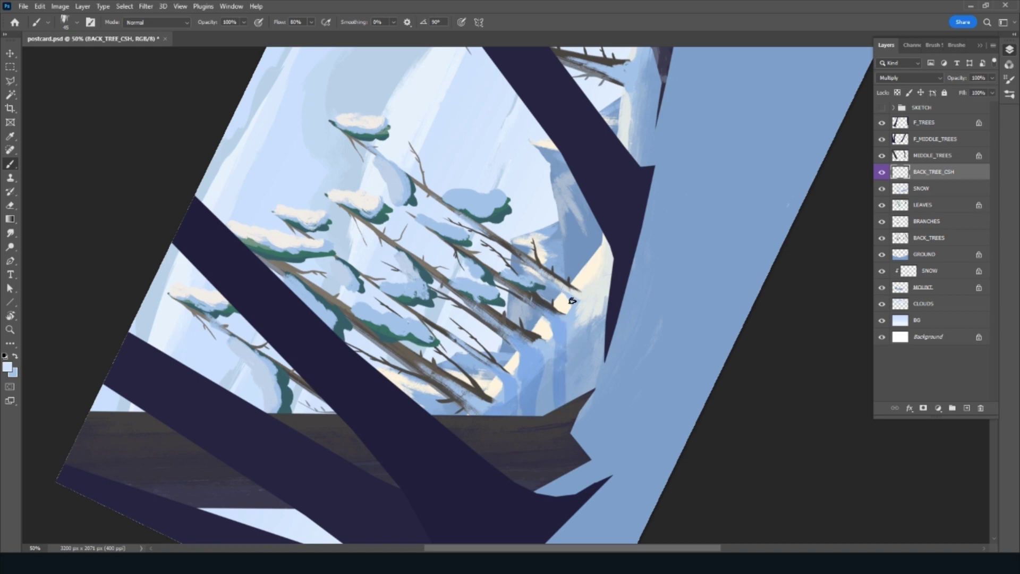
{"action": "mouse_move", "coordinate": [572, 301]}
{"action": "left_mouse_down"}
{"action": "mouse_move", "coordinate": [573, 396]}
{"action": "mouse_move", "coordinate": [559, 283]}
{"action": "left_mouse_up"}
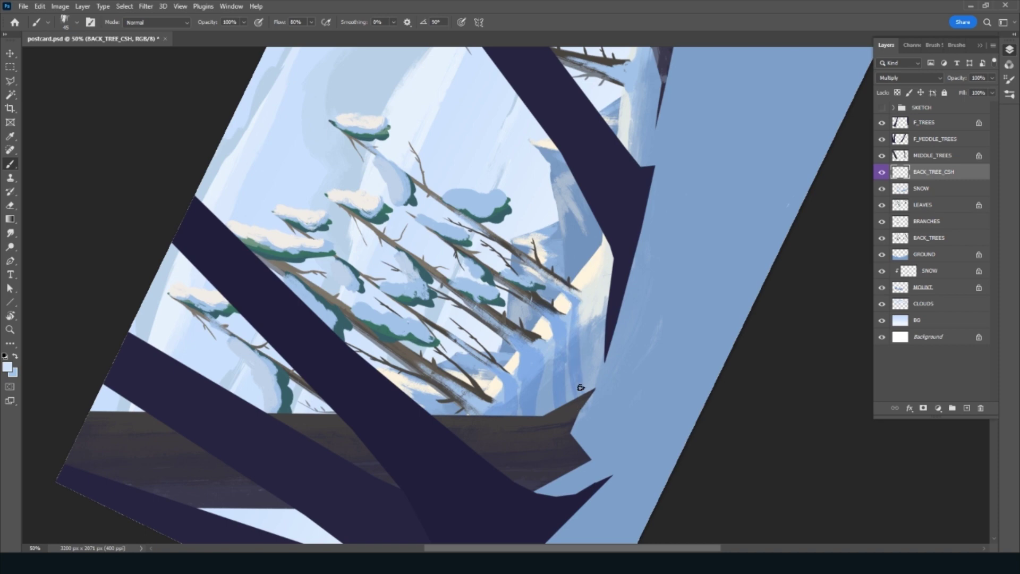
{"action": "key", "text": "e"}
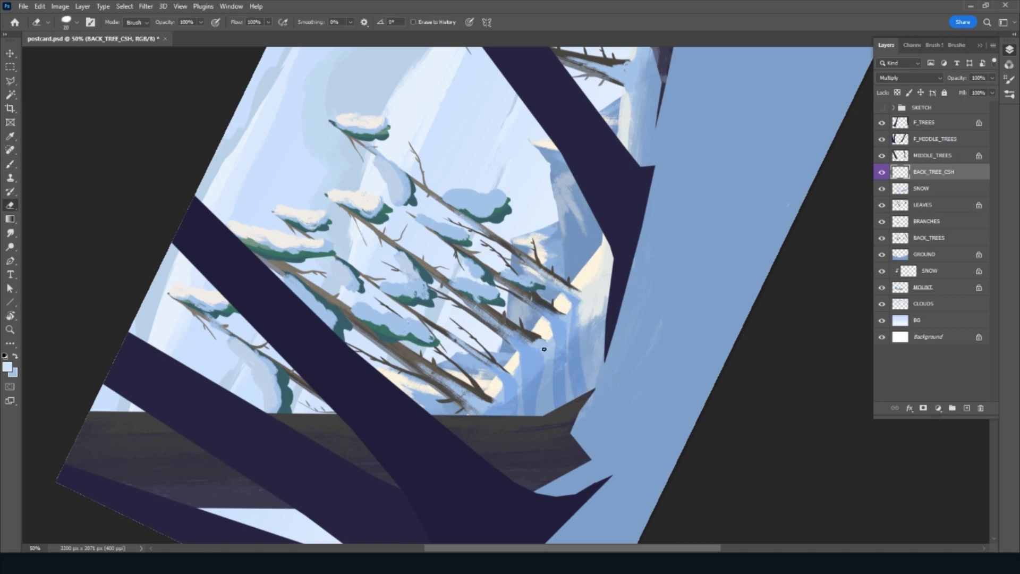
{"action": "mouse_move", "coordinate": [541, 345]}
{"action": "left_mouse_down"}
{"action": "mouse_move", "coordinate": [537, 335]}
{"action": "mouse_move", "coordinate": [534, 381]}
{"action": "left_mouse_up"}
Touch up the back trees' branch tips, alternating brush and eraser on a rotated canvas
{"action": "key", "text": "b"}
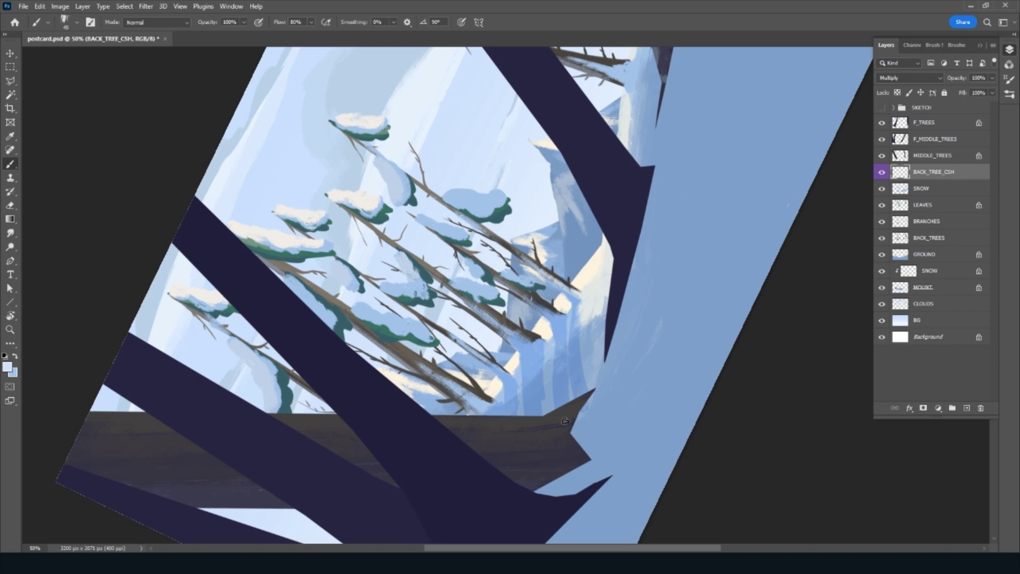
{"action": "key", "text": "e"}
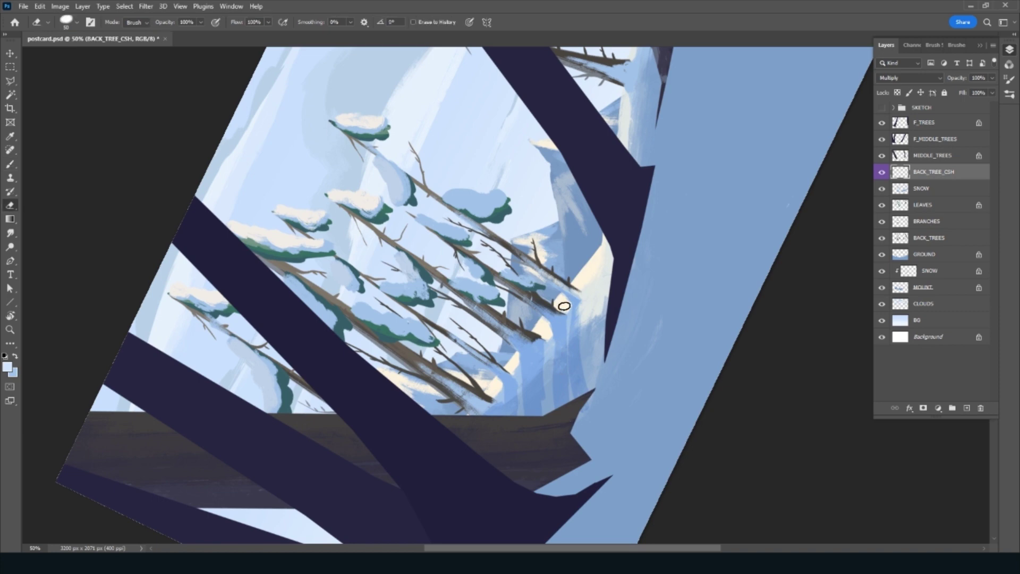
{"action": "key", "text": "b"}
{"action": "left_click_drag", "start_coordinate": [483, 412], "coordinate": [482, 419]}
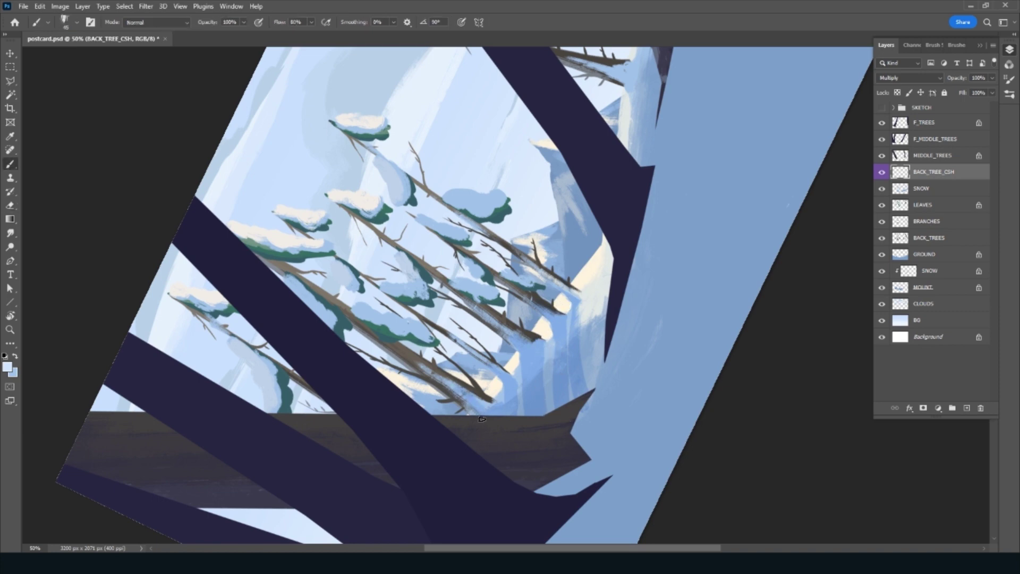
{"action": "key", "text": "Escape"}
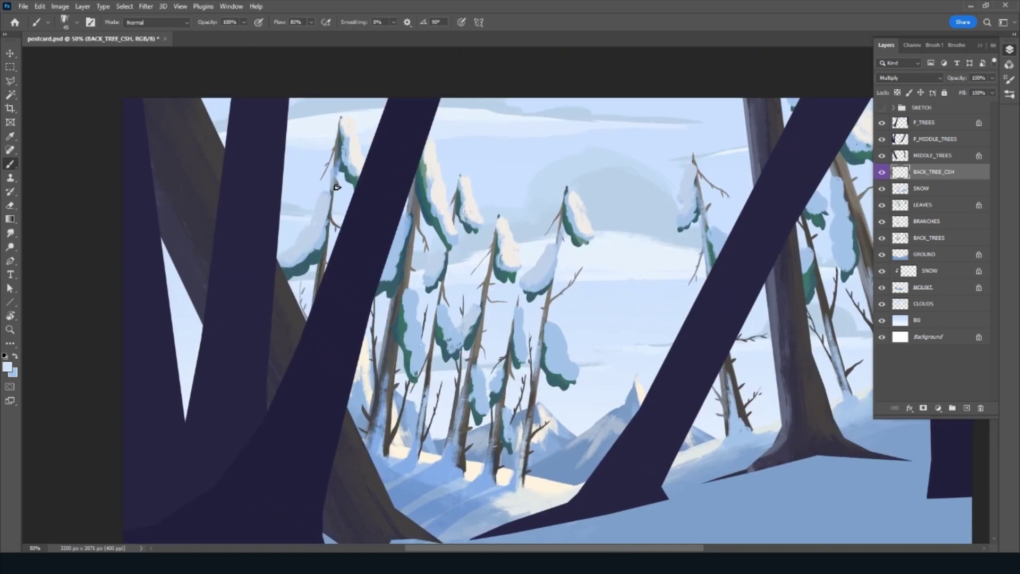
{"action": "key", "text": "e"}
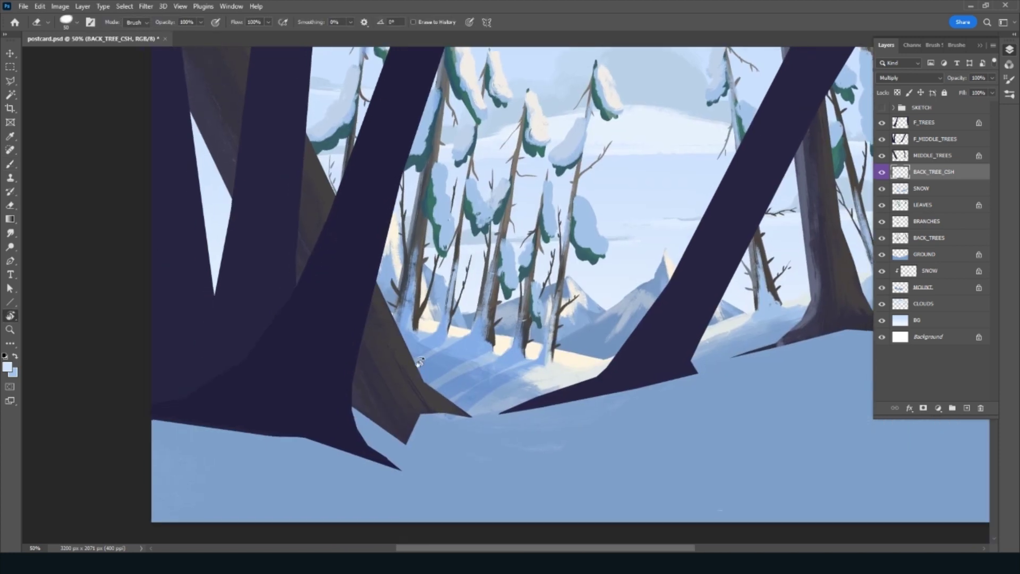
{"action": "left_click_drag", "start_coordinate": [471, 422], "coordinate": [461, 386]}
{"action": "key", "text": "b"}
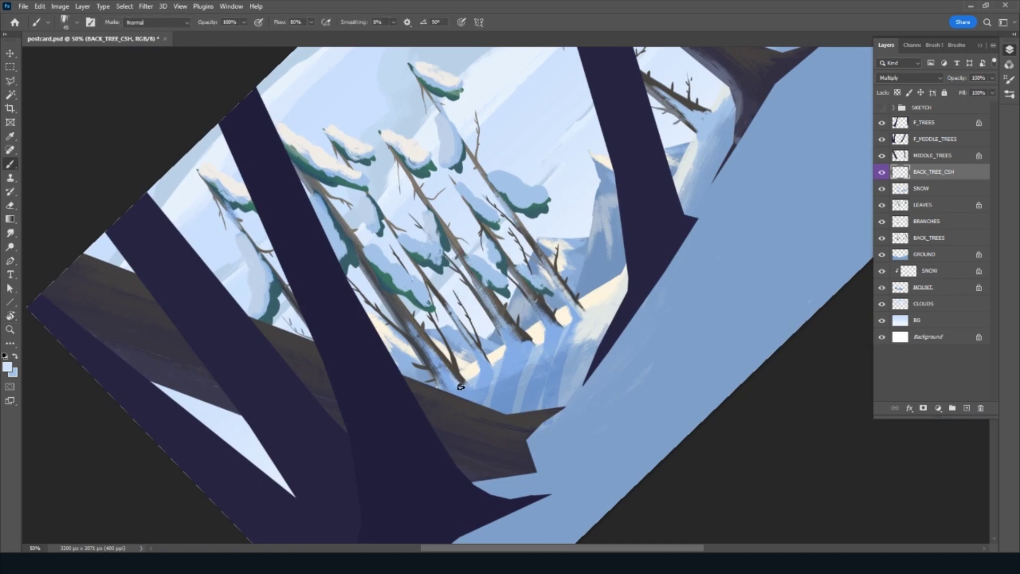
{"action": "key", "text": "e"}
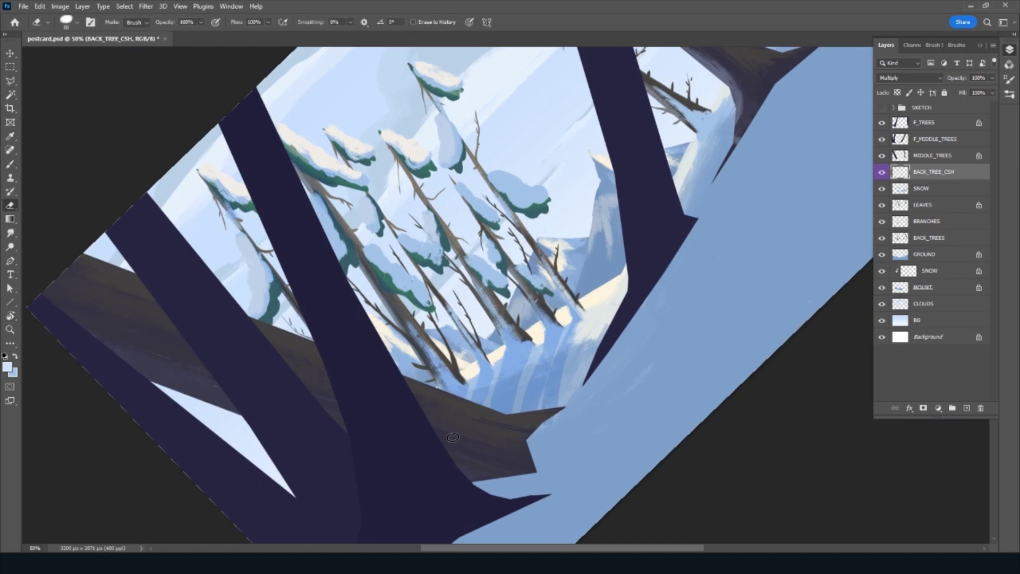
{"action": "key", "text": "b"}
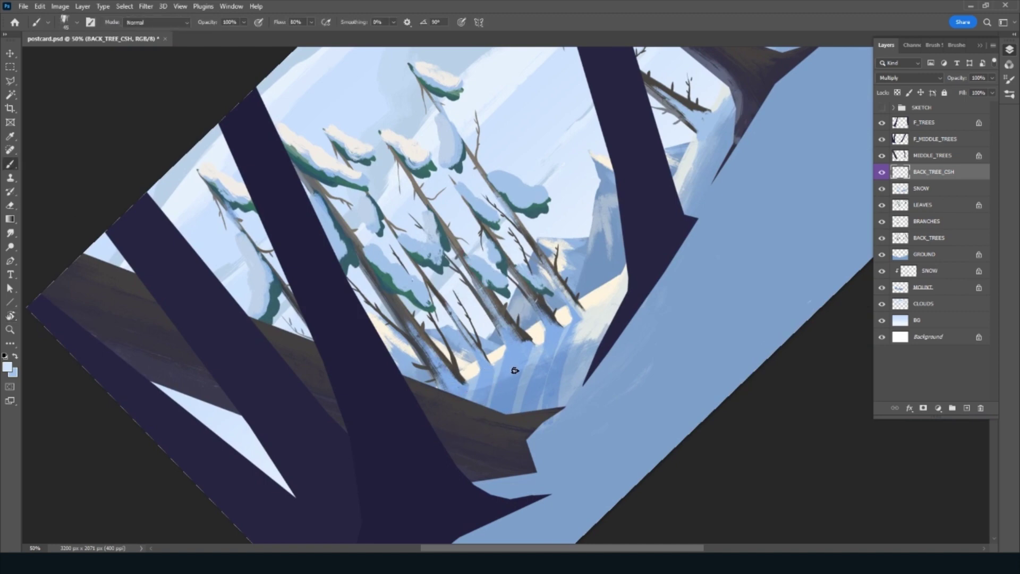
Paint light vertical streaks on the snowy slope and bluish shading by the tree bases
{"action": "key", "text": "e"}
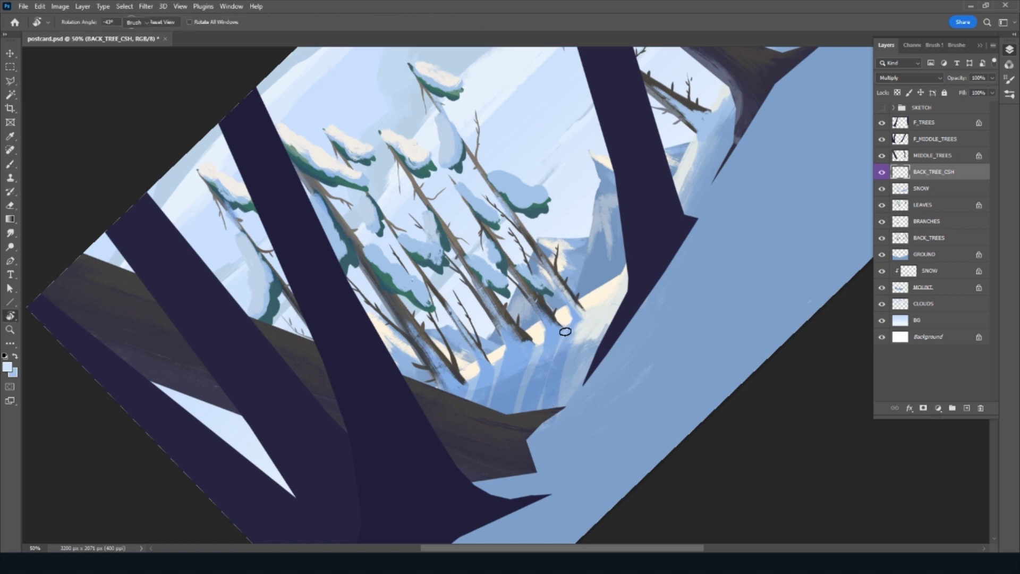
{"action": "mouse_move", "coordinate": [563, 332]}
{"action": "left_mouse_down"}
{"action": "mouse_move", "coordinate": [535, 408]}
{"action": "mouse_move", "coordinate": [532, 362]}
{"action": "left_mouse_up"}
{"action": "key", "text": "b"}
{"action": "left_click_drag", "start_coordinate": [536, 410], "coordinate": [564, 322]}
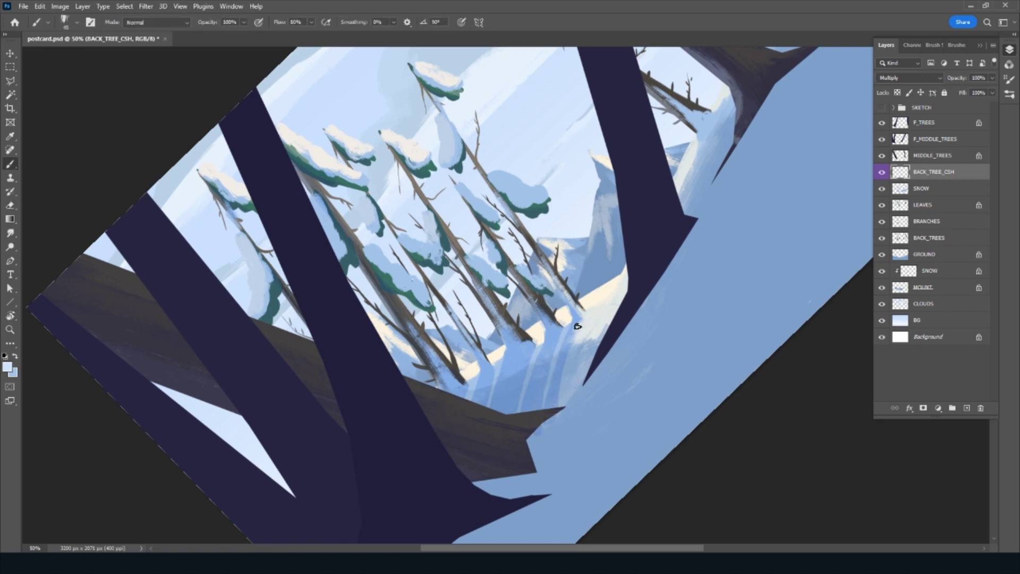
{"action": "left_click_drag", "start_coordinate": [562, 380], "coordinate": [574, 331]}
{"action": "key", "text": "e"}
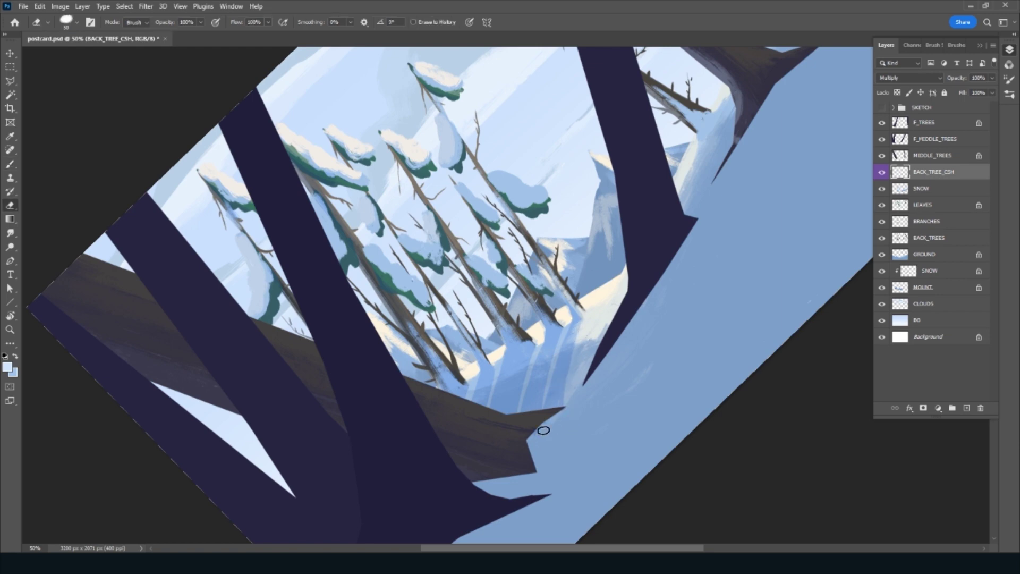
{"action": "key", "text": "Escape"}
{"action": "mouse_move", "coordinate": [677, 404]}
{"action": "left_mouse_down"}
{"action": "mouse_move", "coordinate": [422, 384]}
{"action": "mouse_move", "coordinate": [343, 420]}
{"action": "left_mouse_up"}
{"action": "key", "text": "b"}
{"action": "mouse_move", "coordinate": [375, 385]}
{"action": "left_mouse_down"}
{"action": "mouse_move", "coordinate": [344, 415]}
{"action": "mouse_move", "coordinate": [391, 383]}
{"action": "left_mouse_up"}
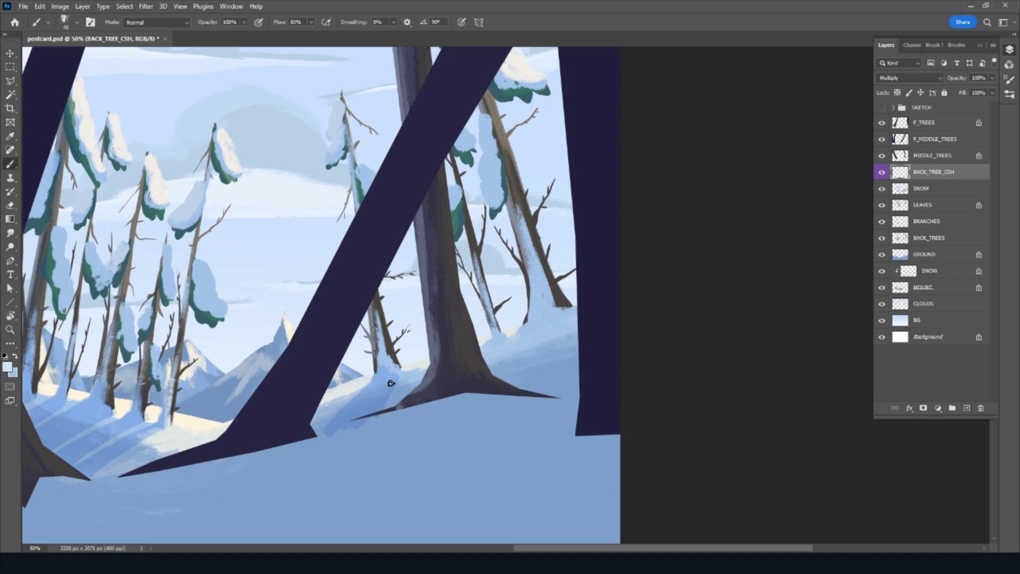
Shade the small tree and the thin back trunk down to its snowy base in blue
{"action": "left_click_drag", "start_coordinate": [381, 325], "coordinate": [381, 373]}
{"action": "left_click_drag", "start_coordinate": [350, 150], "coordinate": [352, 183]}
{"action": "mouse_move", "coordinate": [346, 112]}
{"action": "left_mouse_down"}
{"action": "mouse_move", "coordinate": [344, 160]}
{"action": "mouse_move", "coordinate": [337, 155]}
{"action": "left_mouse_up"}
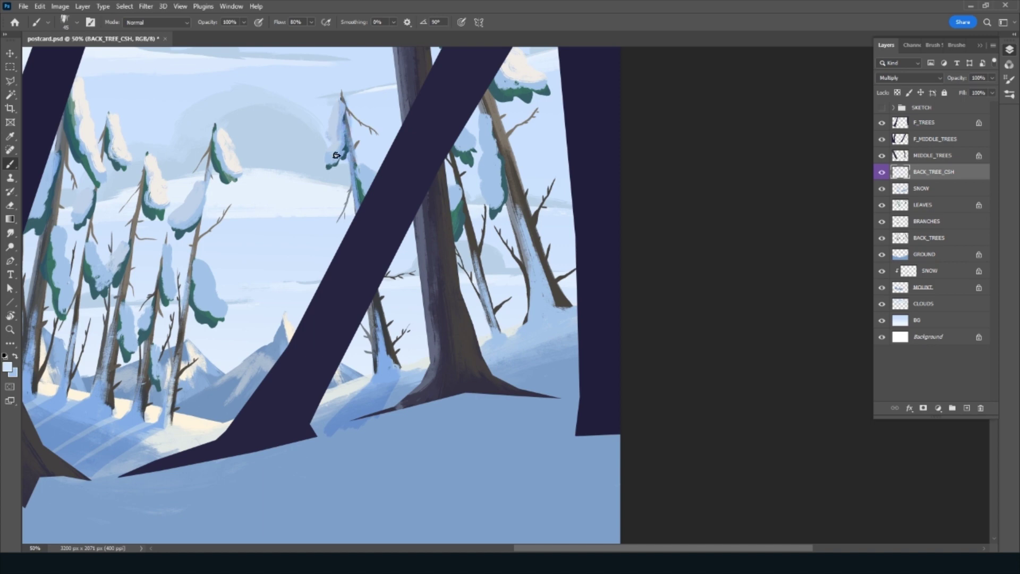
{"action": "key", "text": "e"}
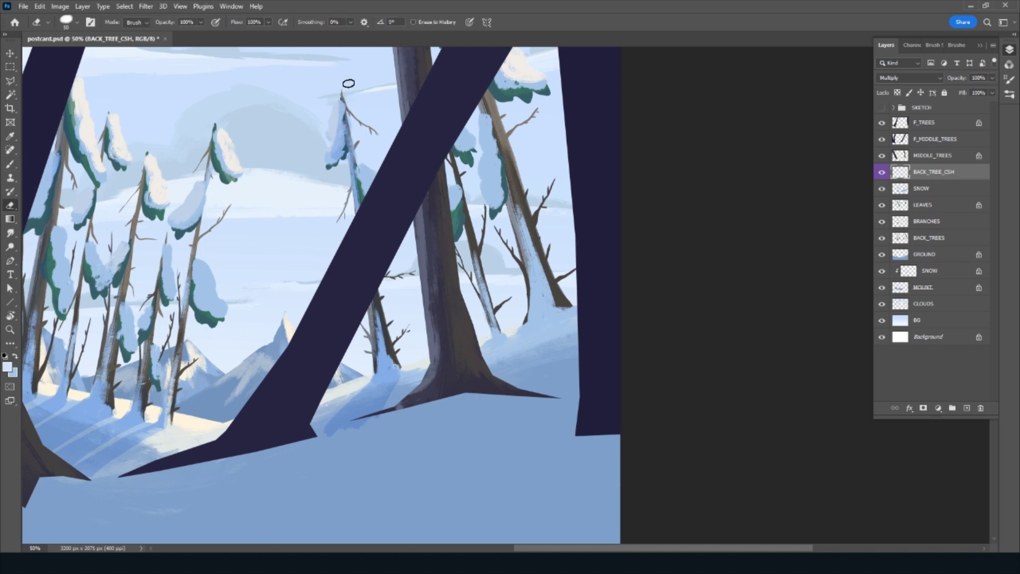
{"action": "key", "text": "b"}
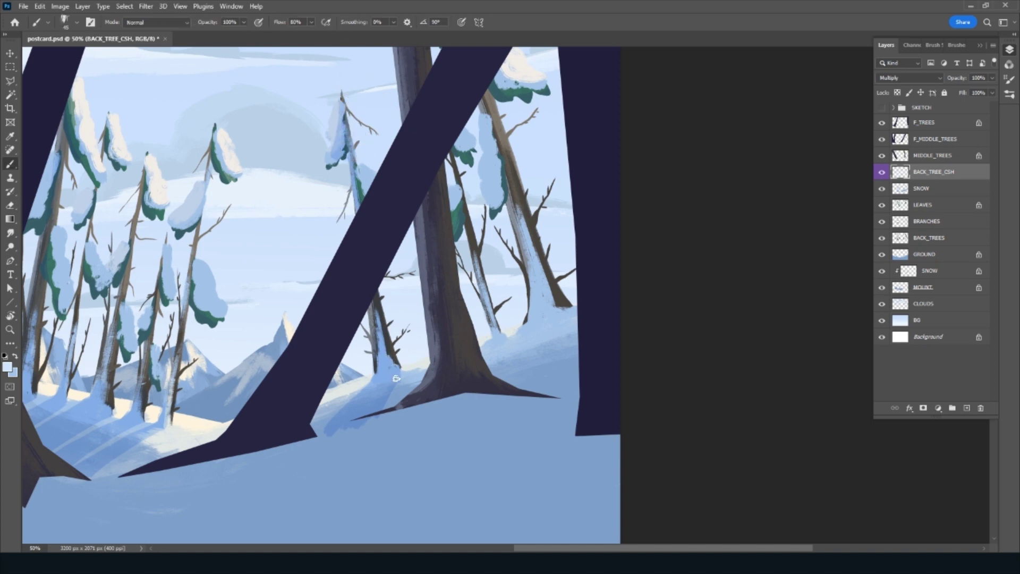
{"action": "mouse_move", "coordinate": [482, 279]}
{"action": "left_mouse_down"}
{"action": "mouse_move", "coordinate": [495, 330]}
{"action": "mouse_move", "coordinate": [486, 369]}
{"action": "left_mouse_up"}
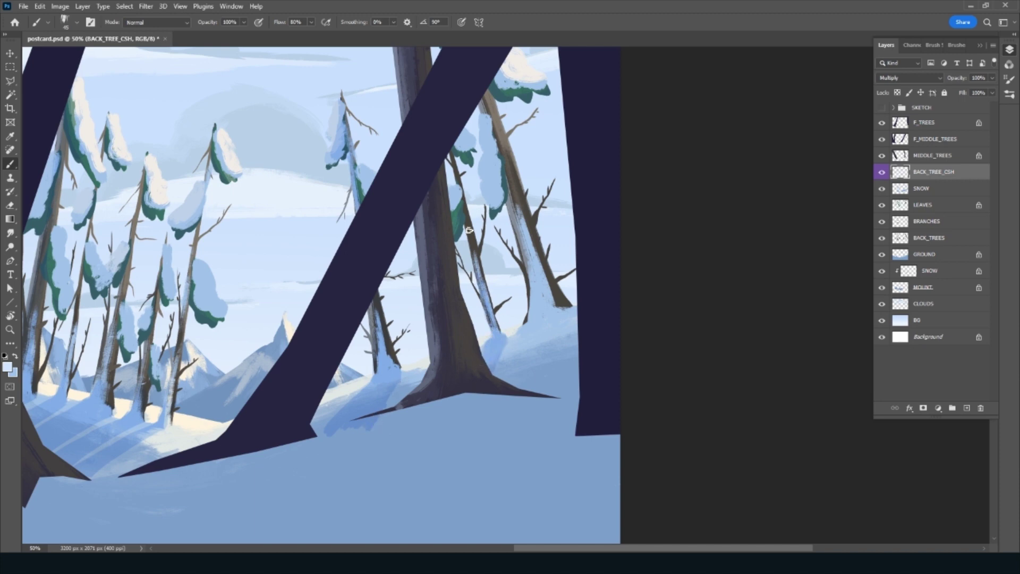
{"action": "left_click_drag", "start_coordinate": [469, 229], "coordinate": [463, 213]}
{"action": "left_click_drag", "start_coordinate": [447, 163], "coordinate": [468, 264]}
{"action": "key", "text": "b"}
Enlarge the brush and shade the right tree's snow clump darker blue
{"action": "mouse_move", "coordinate": [559, 336]}
{"action": "left_mouse_down"}
{"action": "mouse_move", "coordinate": [417, 372]}
{"action": "mouse_move", "coordinate": [394, 405]}
{"action": "mouse_move", "coordinate": [406, 394]}
{"action": "mouse_move", "coordinate": [422, 399]}
{"action": "mouse_move", "coordinate": [433, 358]}
{"action": "mouse_move", "coordinate": [433, 401]}
{"action": "mouse_move", "coordinate": [439, 377]}
{"action": "mouse_move", "coordinate": [400, 269]}
{"action": "left_mouse_up"}
{"action": "key", "text": "bracketright"}
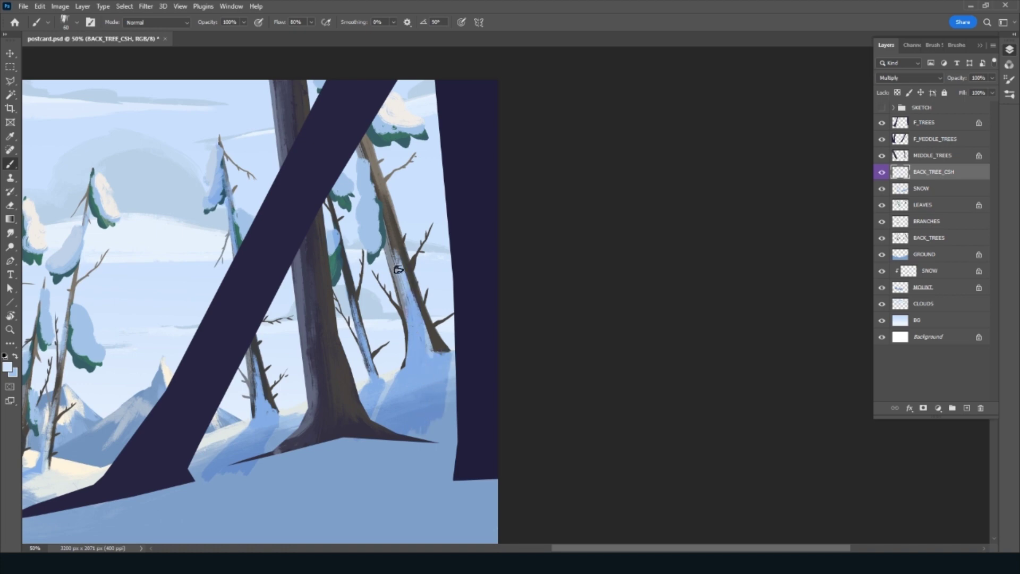
{"action": "left_click_drag", "start_coordinate": [370, 155], "coordinate": [379, 212]}
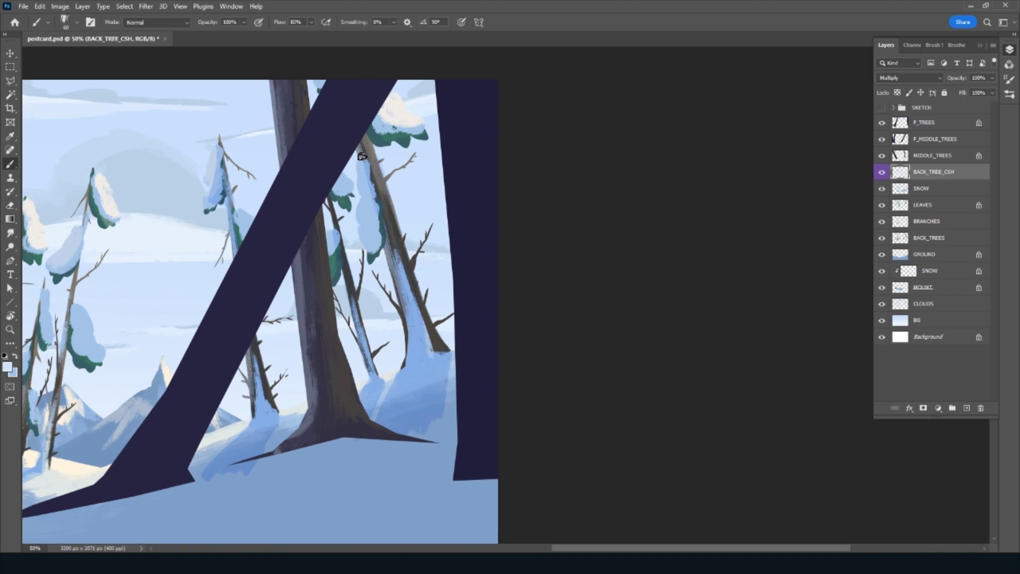
{"action": "left_click_drag", "start_coordinate": [365, 159], "coordinate": [374, 248]}
{"action": "left_click", "coordinate": [390, 165], "text": "alt"}
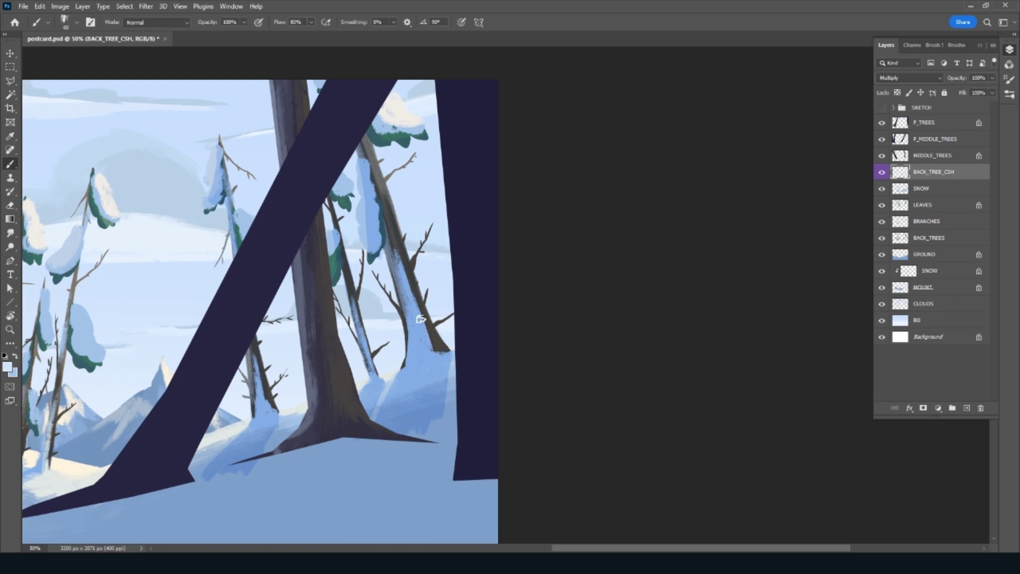
Erase excess shadow paint along the ground edge near the right trunk
{"action": "key", "text": "e"}
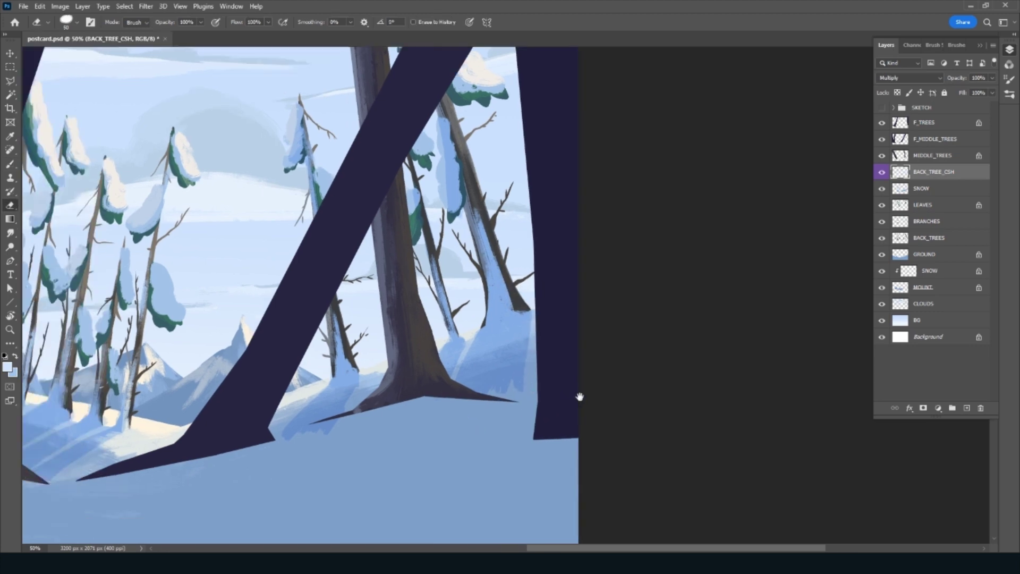
{"action": "left_click_drag", "start_coordinate": [455, 468], "coordinate": [628, 393]}
{"action": "left_click_drag", "start_coordinate": [435, 393], "coordinate": [448, 381]}
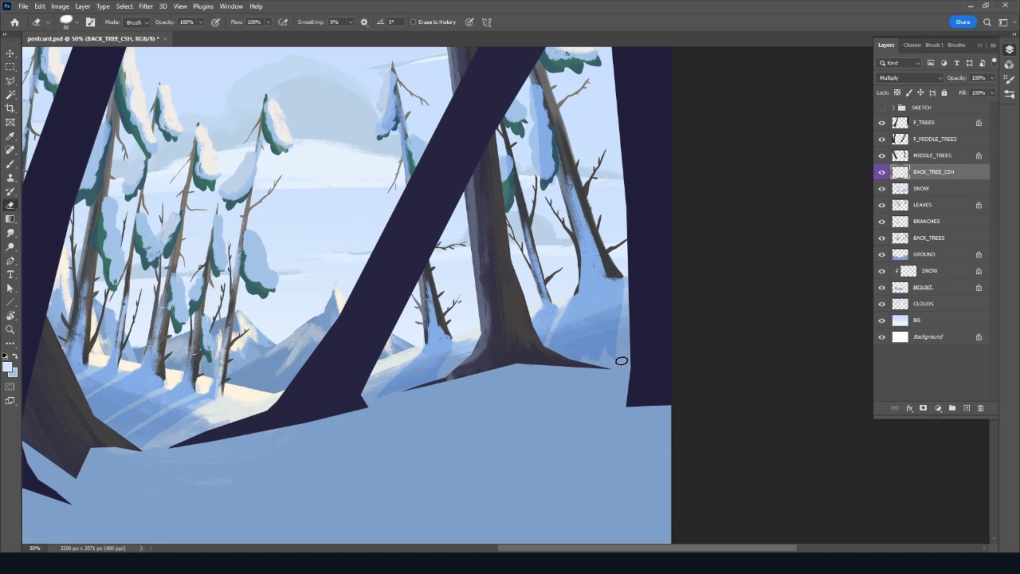
{"action": "key", "text": "b"}
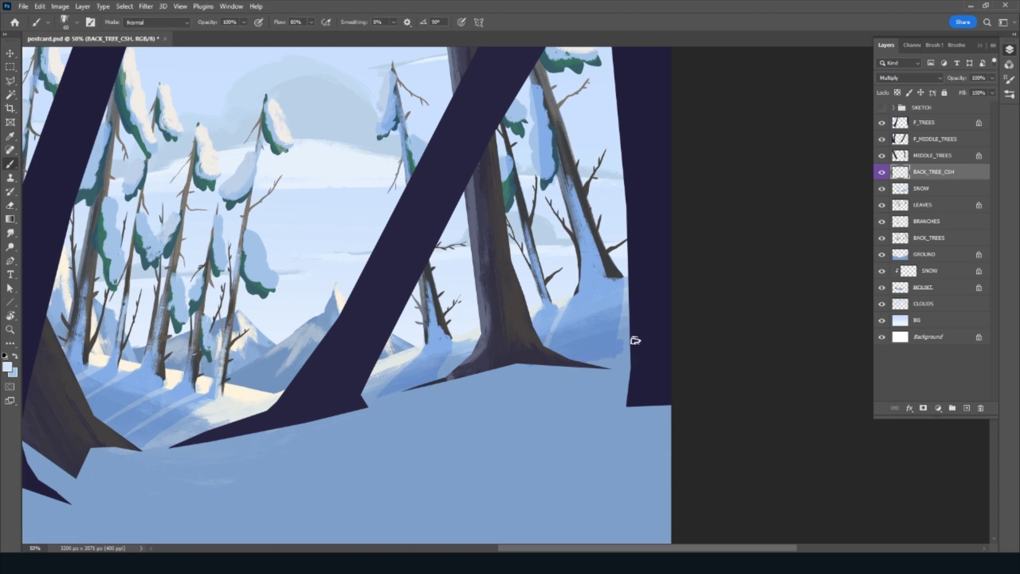
{"action": "key", "text": "e"}
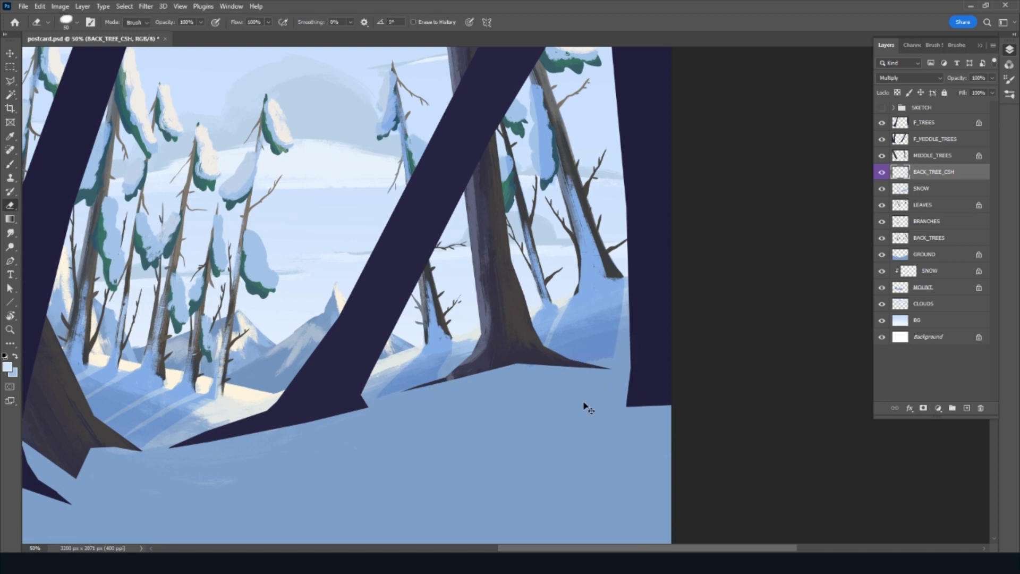
{"action": "key", "text": "ctrl+minus"}
{"action": "key", "text": "ctrl+minus"}
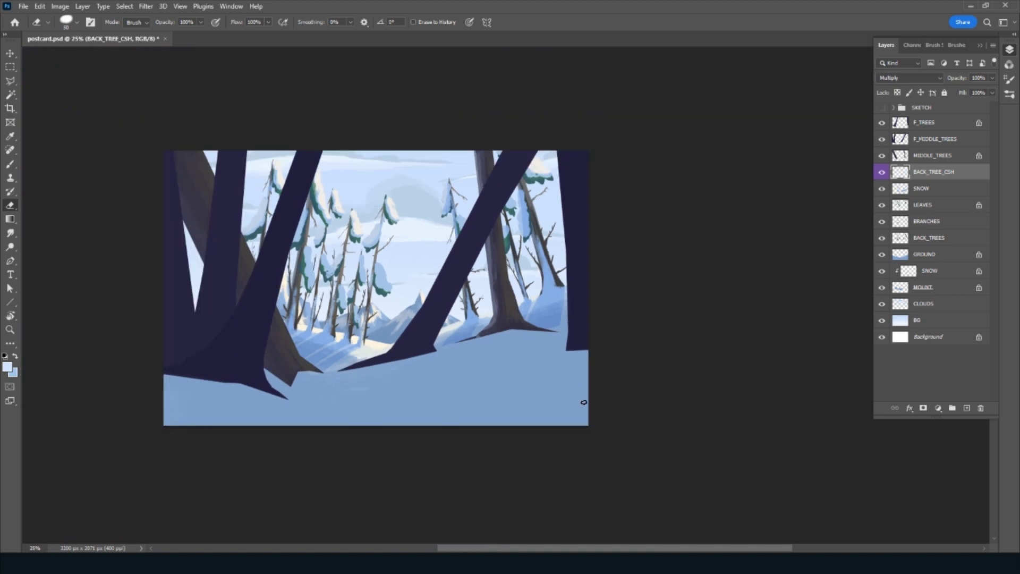
Lower BACK_TREE_CSH to 76% opacity, save, and add a BRANCHES layer above MIDDLE_TREES
{"action": "left_click_drag", "start_coordinate": [963, 79], "coordinate": [950, 79]}
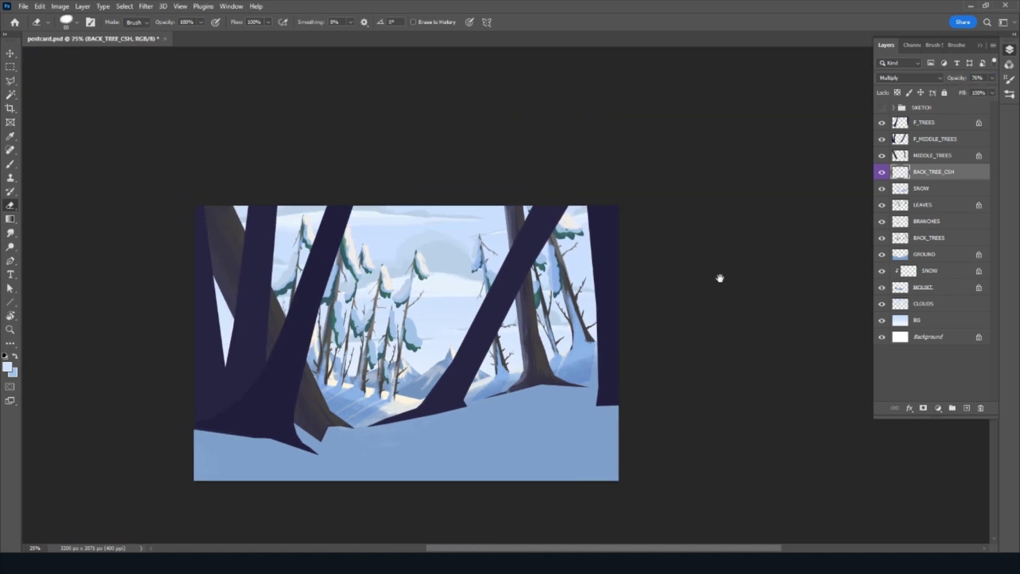
{"action": "key", "text": "ctrl+s"}
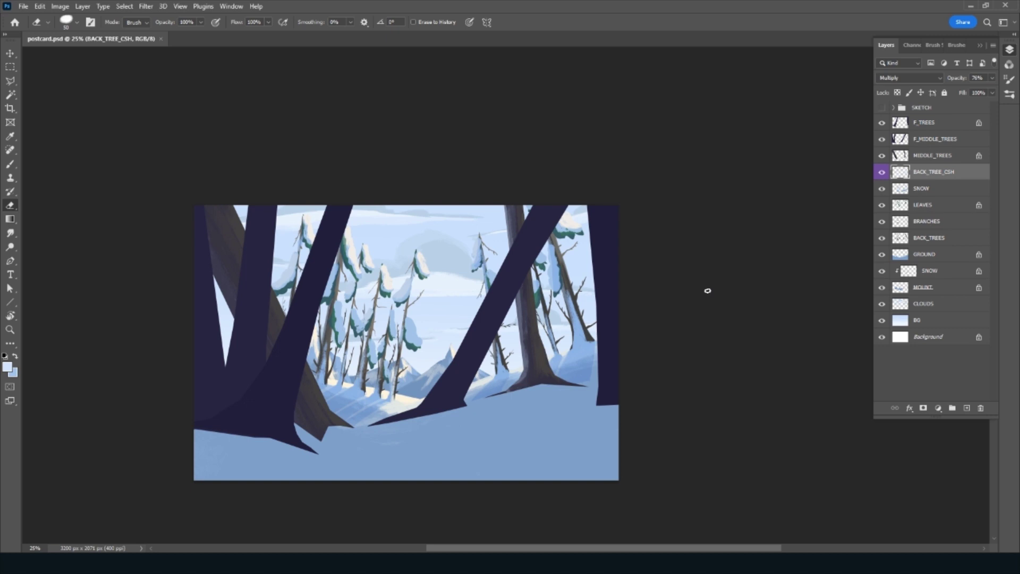
{"action": "left_click", "coordinate": [944, 158]}
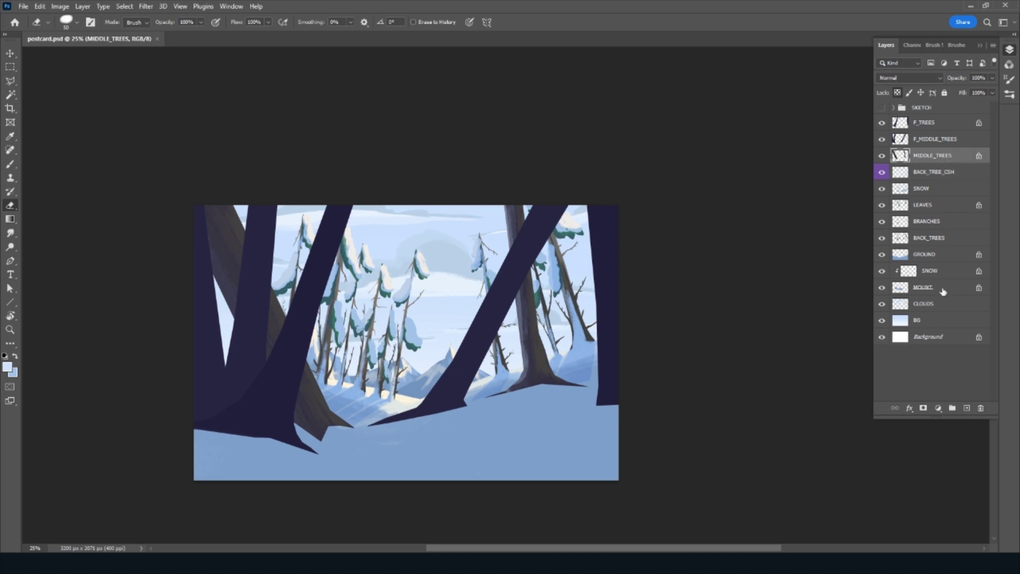
{"action": "left_click", "coordinate": [967, 408]}
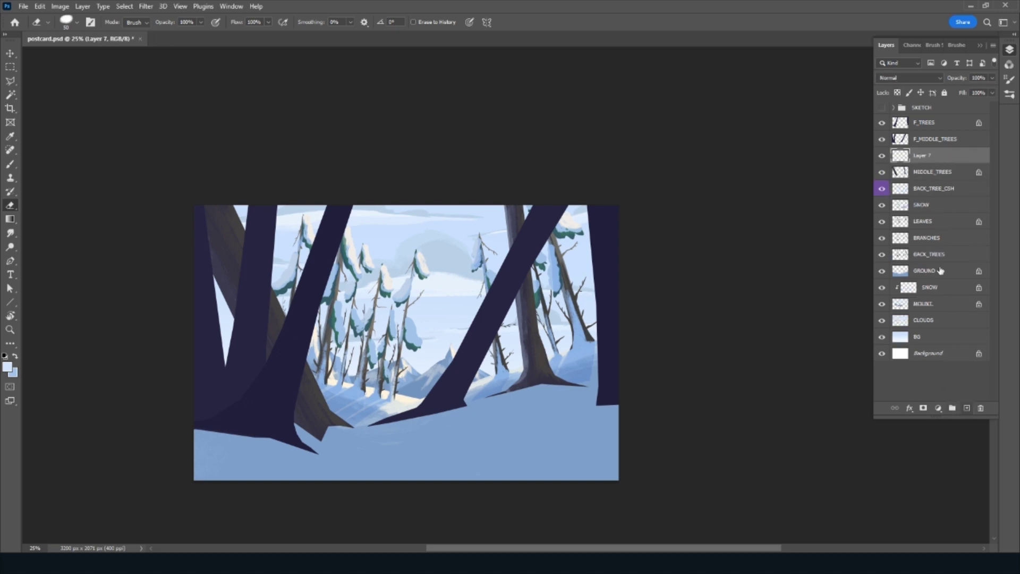
{"action": "double_click", "coordinate": [924, 156]}
{"action": "type", "text": "BRANCHES"}
{"action": "key", "text": "Return"}
Pick a painting brush from the brush library
{"action": "left_click", "coordinate": [956, 45]}
{"action": "mouse_move", "coordinate": [994, 139]}
{"action": "left_mouse_down"}
{"action": "mouse_move", "coordinate": [993, 186]}
{"action": "mouse_move", "coordinate": [995, 154]}
{"action": "left_mouse_up"}
{"action": "key", "text": "b"}
{"action": "left_click", "coordinate": [886, 45]}
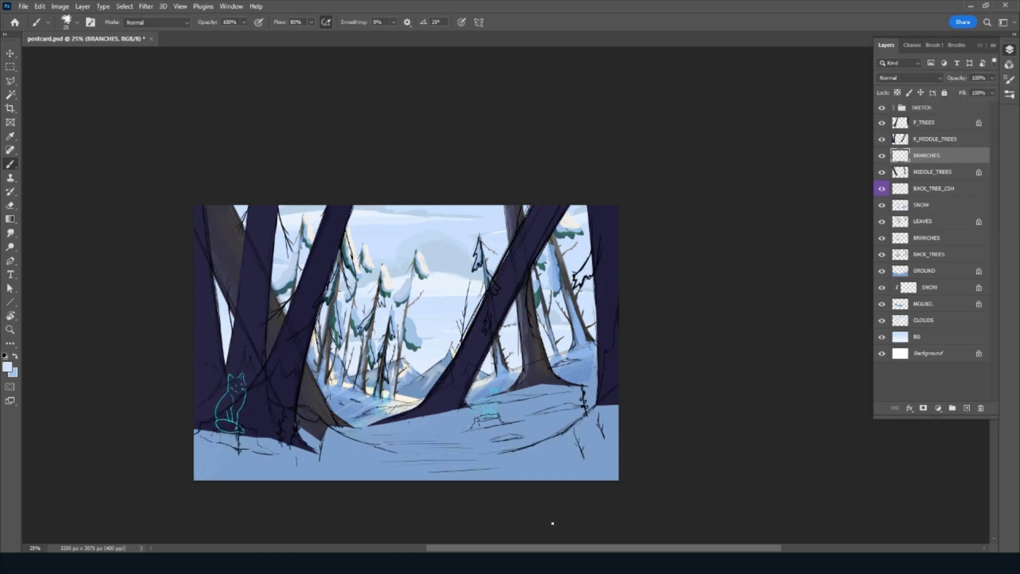
{"action": "key", "text": "ctrl+plus"}
{"action": "key", "text": "ctrl+plus"}
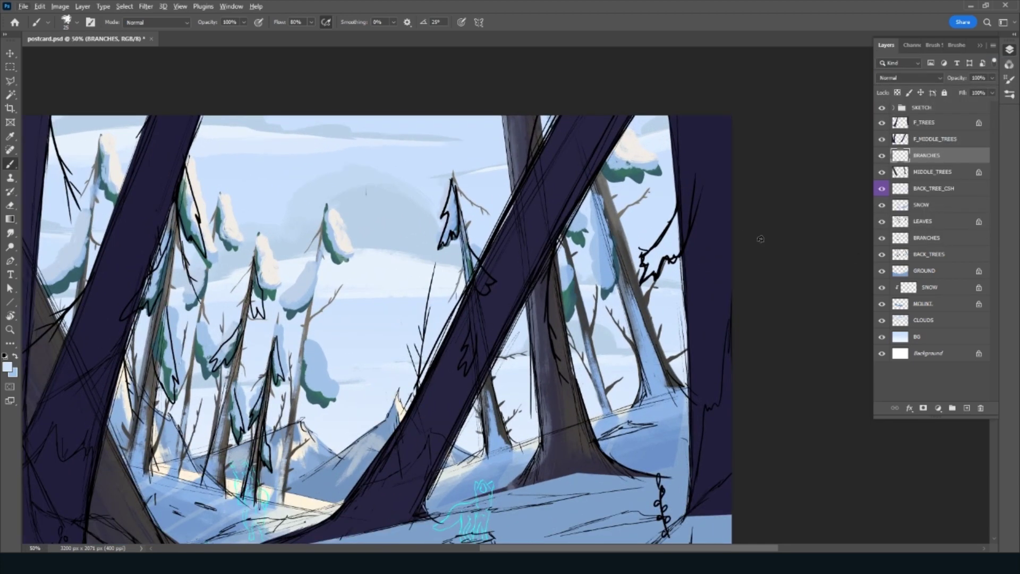
Hide the sketch and paint a thin dark branch up the brown trunk right of centre
{"action": "left_click", "coordinate": [882, 108]}
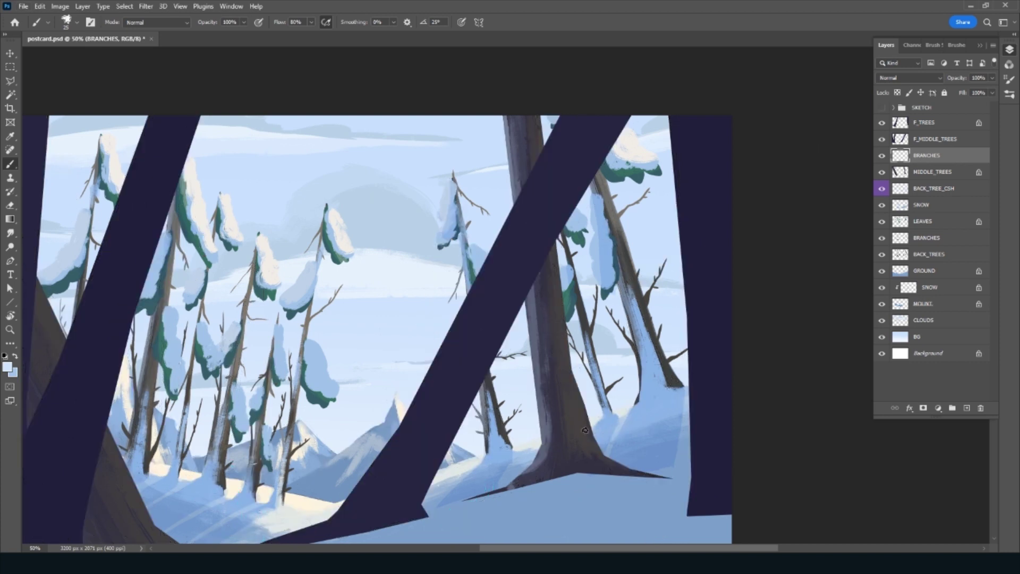
{"action": "left_click", "coordinate": [597, 453], "text": "alt"}
{"action": "left_click_drag", "start_coordinate": [590, 420], "coordinate": [605, 363]}
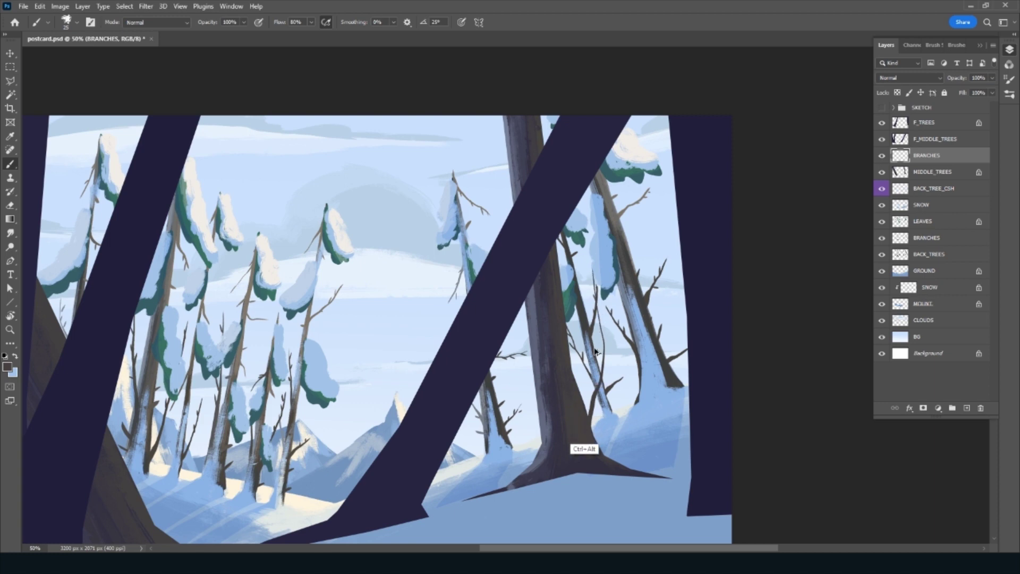
{"action": "key", "text": "ctrl+z"}
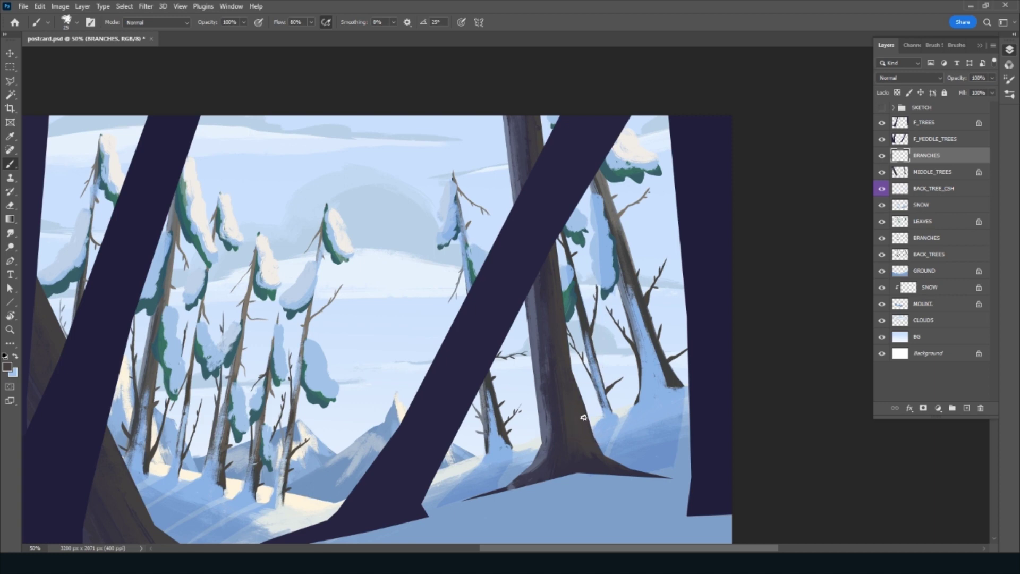
{"action": "left_click_drag", "start_coordinate": [584, 418], "coordinate": [596, 229]}
{"action": "key", "text": "ctrl+z"}
{"action": "left_click_drag", "start_coordinate": [574, 380], "coordinate": [591, 198]}
Adjust the MIDDLE_TREES midtones with Levels, then return to the BRANCHES layer
{"action": "left_click", "coordinate": [951, 178]}
{"action": "key", "text": "ctrl+l"}
{"action": "left_click_drag", "start_coordinate": [739, 280], "coordinate": [744, 285]}
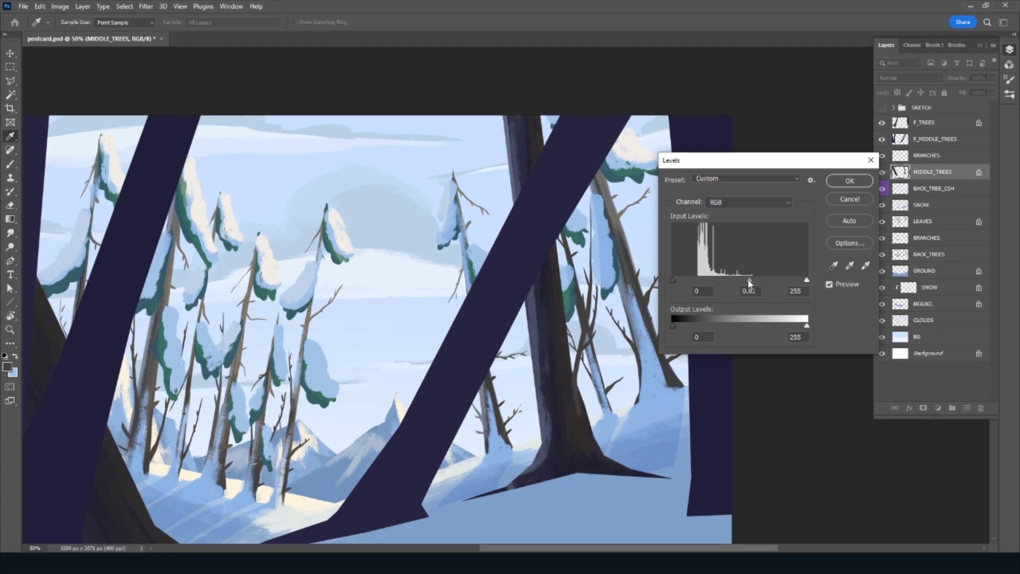
{"action": "left_click", "coordinate": [849, 183]}
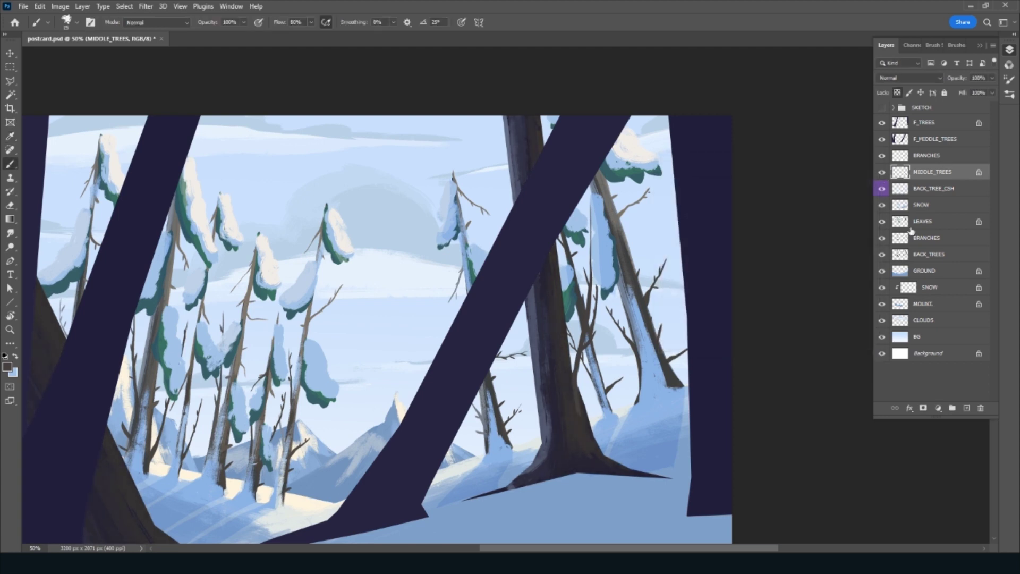
{"action": "key", "text": "alt+bracketright"}
Deselect and paint thin branches off the trunk toward the snowy treetop
{"action": "key", "text": "ctrl+d"}
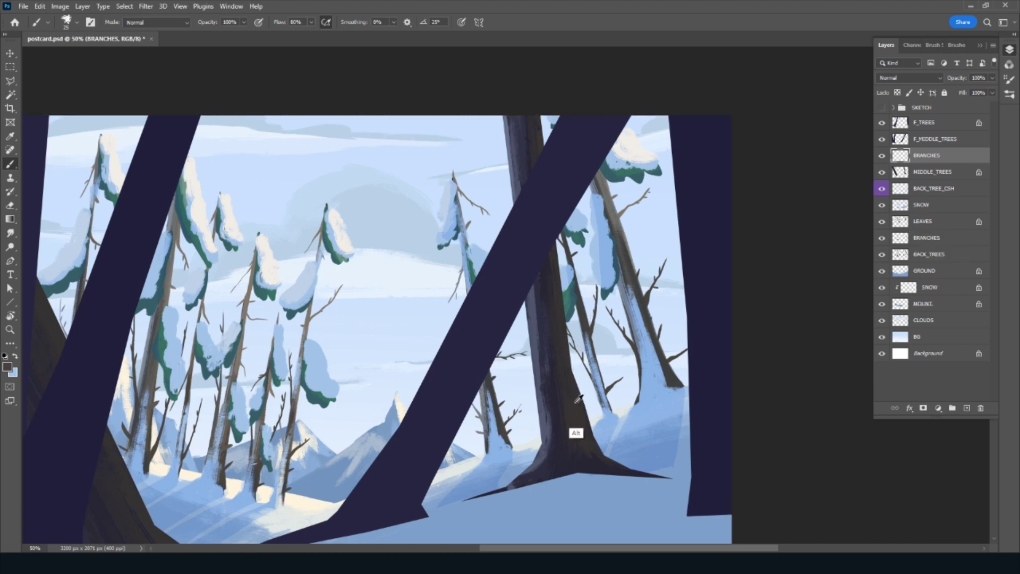
{"action": "left_click_drag", "start_coordinate": [579, 392], "coordinate": [583, 235]}
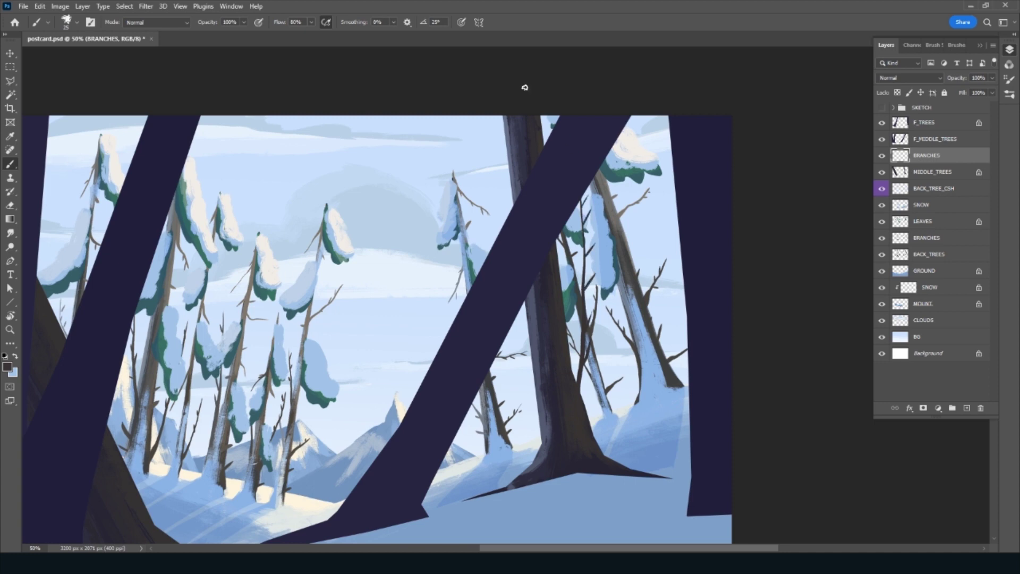
{"action": "left_click", "coordinate": [543, 428], "text": "alt"}
{"action": "left_click_drag", "start_coordinate": [536, 398], "coordinate": [521, 353]}
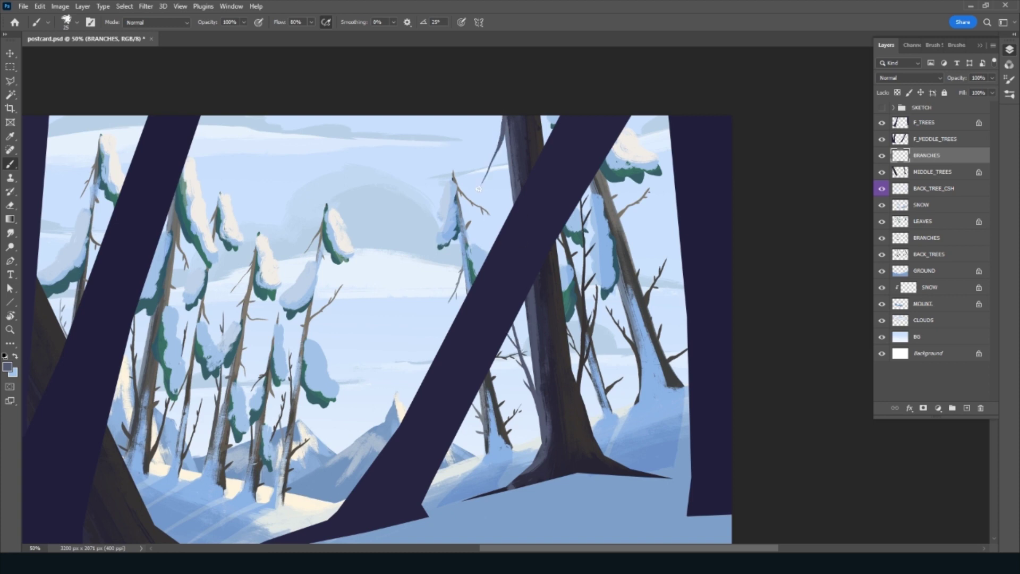
{"action": "key", "text": "ctrl+z"}
{"action": "left_click_drag", "start_coordinate": [505, 109], "coordinate": [463, 203]}
{"action": "left_click_drag", "start_coordinate": [502, 229], "coordinate": [492, 197]}
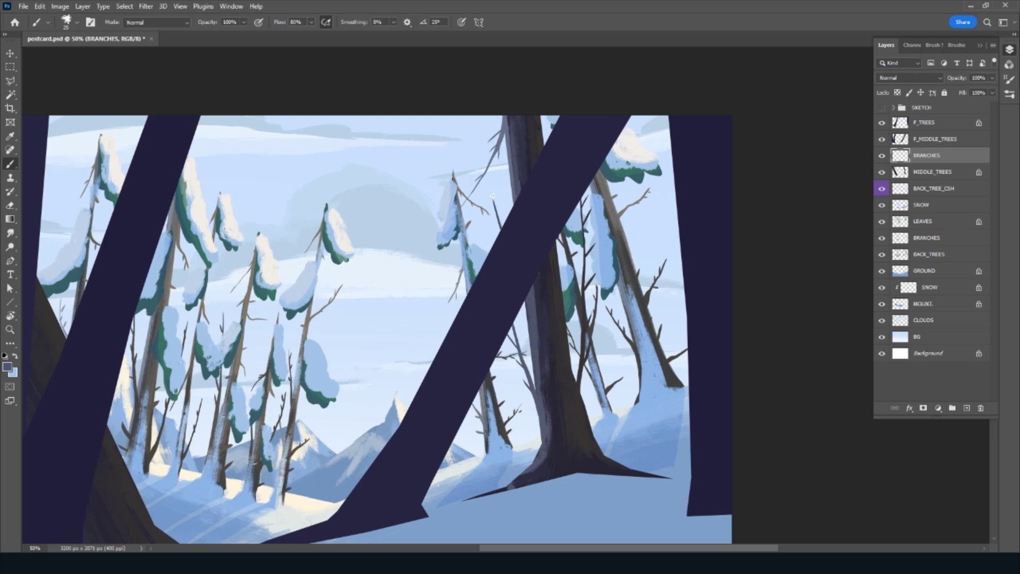
Sample trunk colours and paint thin branches and twigs on the left foreground trunks
{"action": "left_click", "coordinate": [563, 351], "text": "alt"}
{"action": "left_click", "coordinate": [583, 408], "text": "alt"}
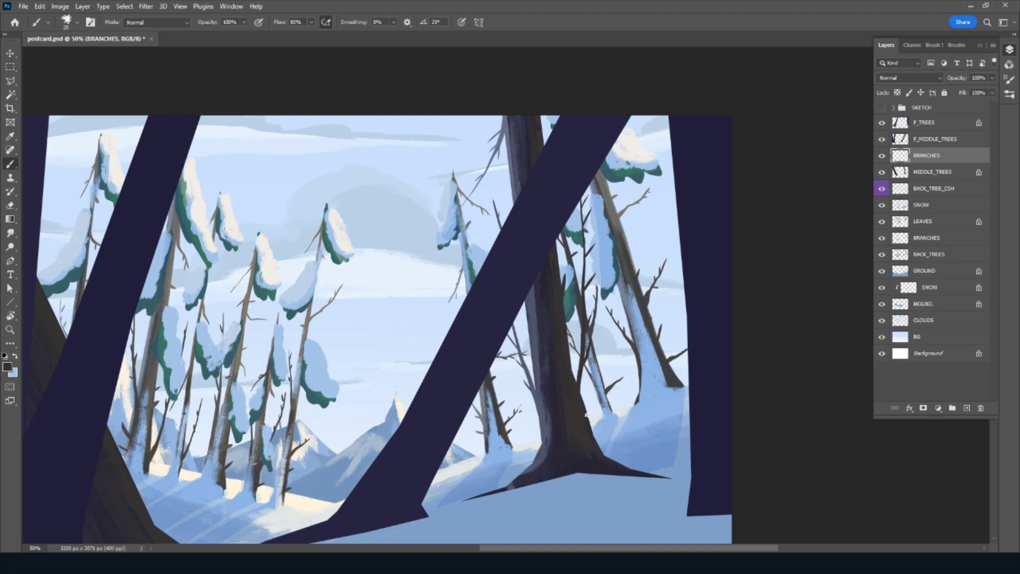
{"action": "left_click", "coordinate": [544, 444], "text": "alt"}
{"action": "left_click", "coordinate": [505, 168]}
{"action": "left_click", "coordinate": [542, 154], "text": "alt"}
{"action": "left_click_drag", "start_coordinate": [166, 361], "coordinate": [548, 318]}
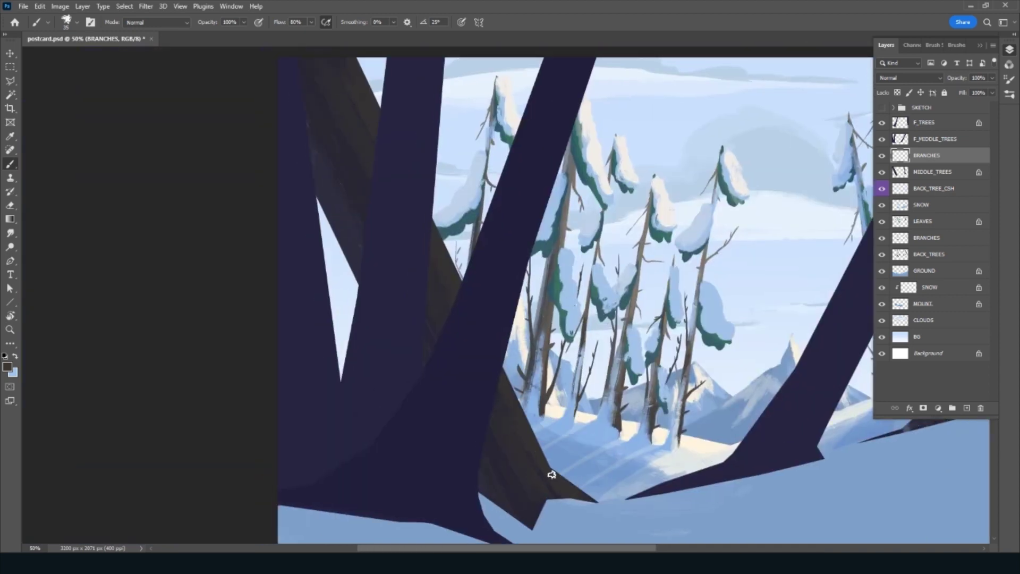
{"action": "left_click_drag", "start_coordinate": [547, 461], "coordinate": [505, 277]}
{"action": "left_click_drag", "start_coordinate": [545, 374], "coordinate": [533, 357]}
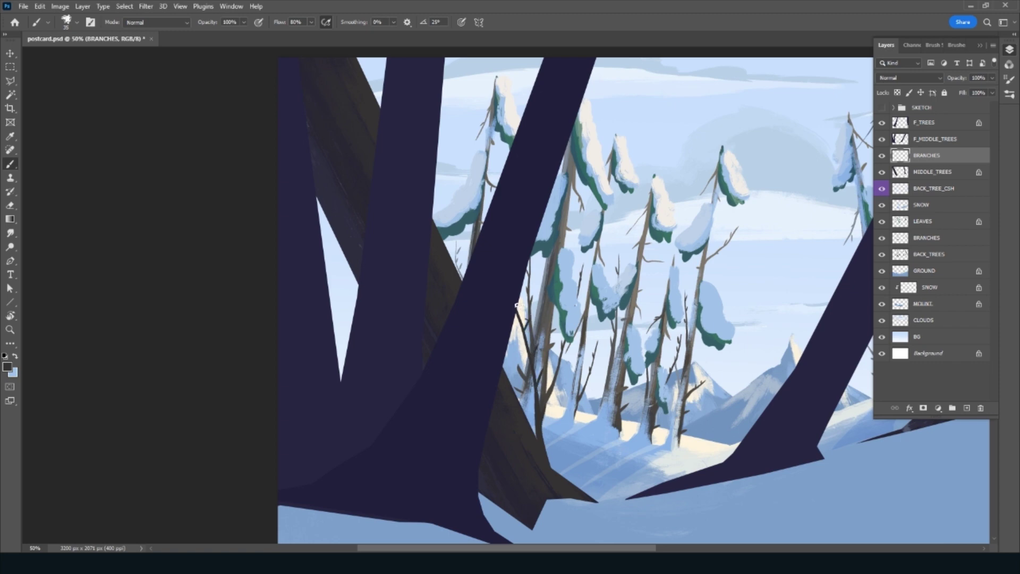
{"action": "mouse_move", "coordinate": [450, 259]}
{"action": "left_mouse_down"}
{"action": "mouse_move", "coordinate": [461, 202]}
{"action": "mouse_move", "coordinate": [445, 201]}
{"action": "left_mouse_up"}
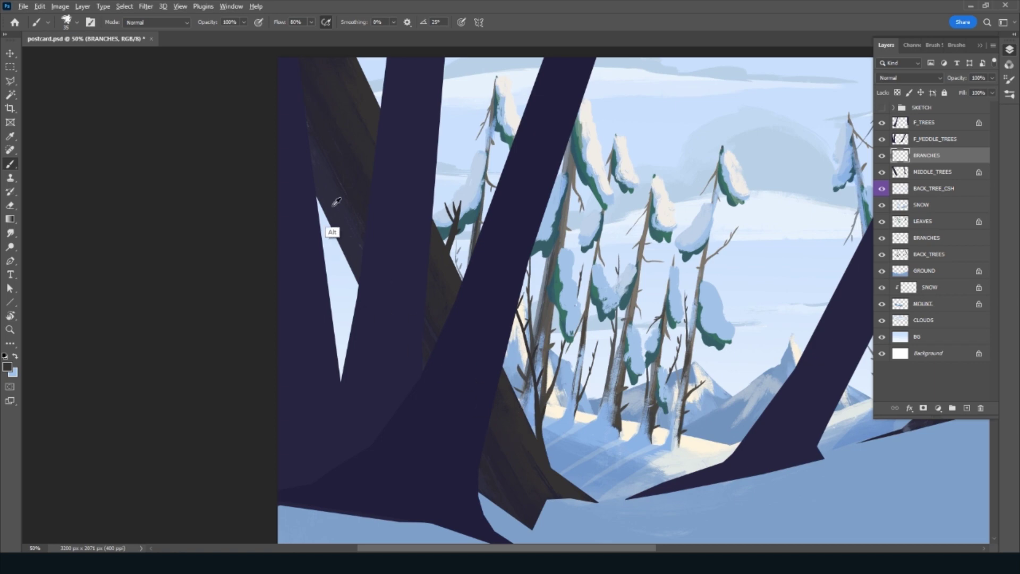
{"action": "left_click_drag", "start_coordinate": [328, 241], "coordinate": [339, 236]}
{"action": "mouse_move", "coordinate": [358, 315]}
{"action": "left_mouse_down"}
{"action": "mouse_move", "coordinate": [331, 277]}
{"action": "mouse_move", "coordinate": [348, 293]}
{"action": "left_mouse_up"}
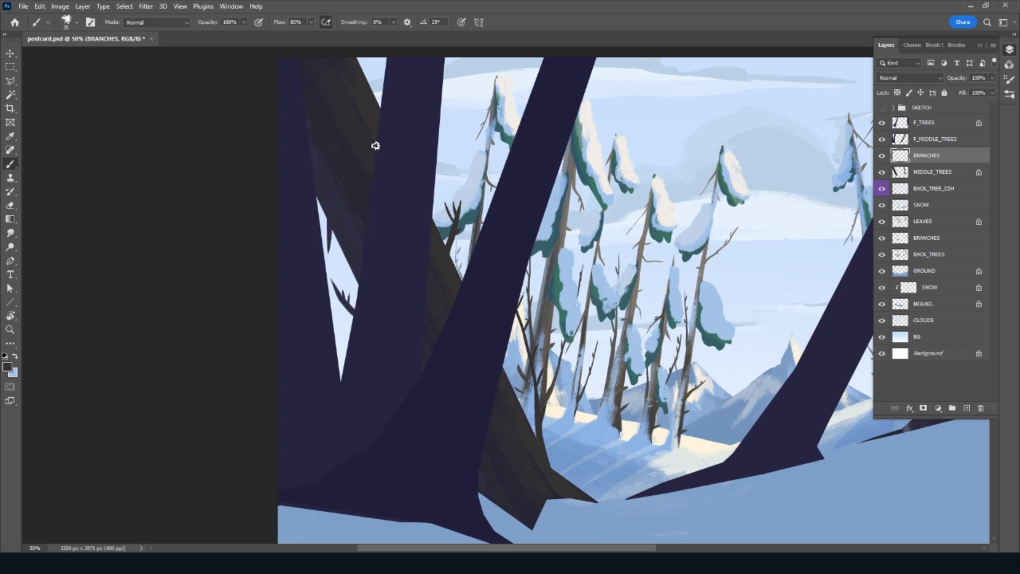
Erase a stray twig, repaint twigs in the gap between trunks, and save
{"action": "left_click_drag", "start_coordinate": [383, 135], "coordinate": [389, 218]}
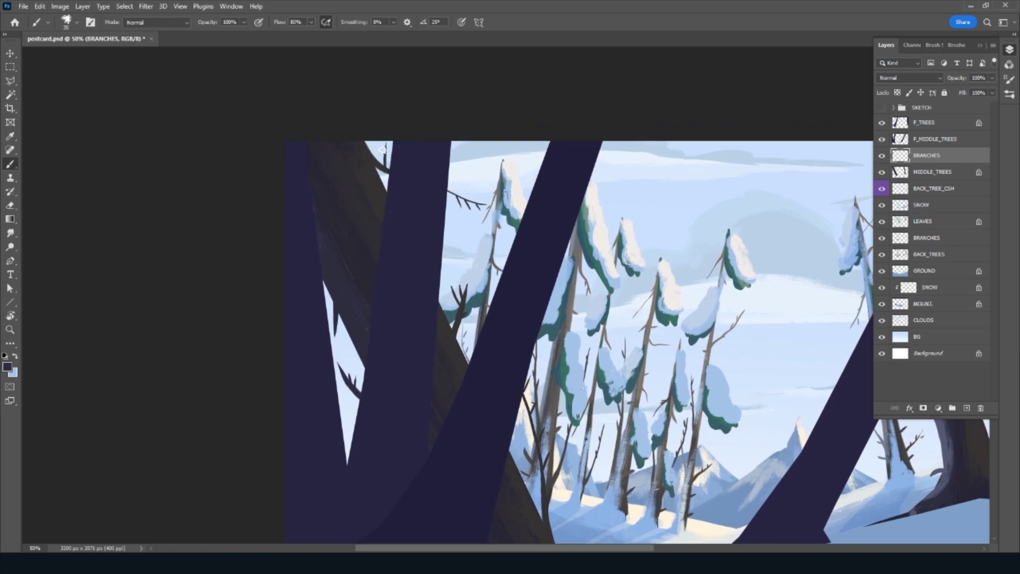
{"action": "key", "text": "e"}
{"action": "left_click_drag", "start_coordinate": [467, 281], "coordinate": [462, 340]}
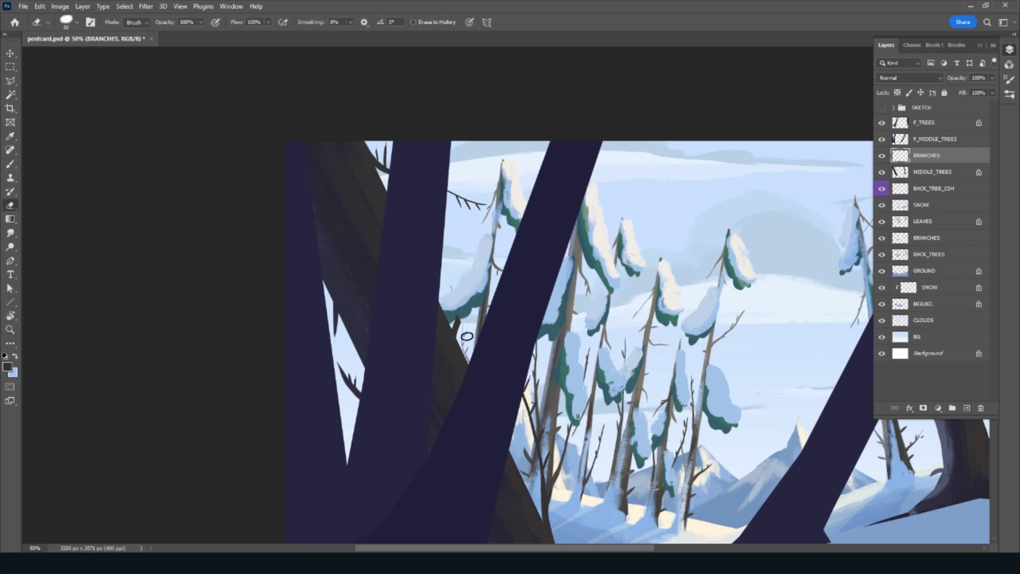
{"action": "key", "text": "b"}
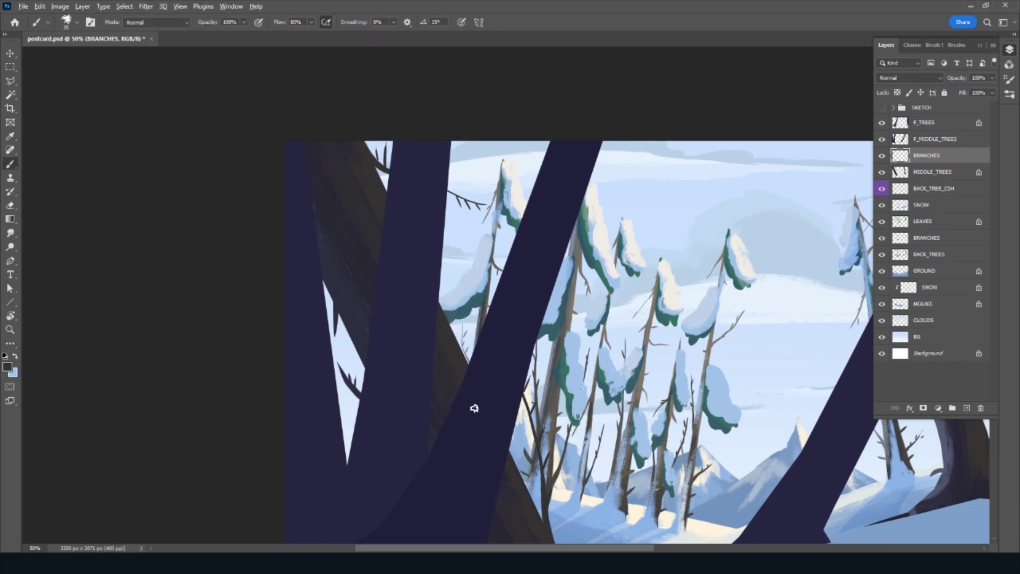
{"action": "left_click_drag", "start_coordinate": [458, 345], "coordinate": [464, 281]}
{"action": "left_click_drag", "start_coordinate": [459, 229], "coordinate": [463, 318]}
{"action": "key", "text": "ctrl+s"}
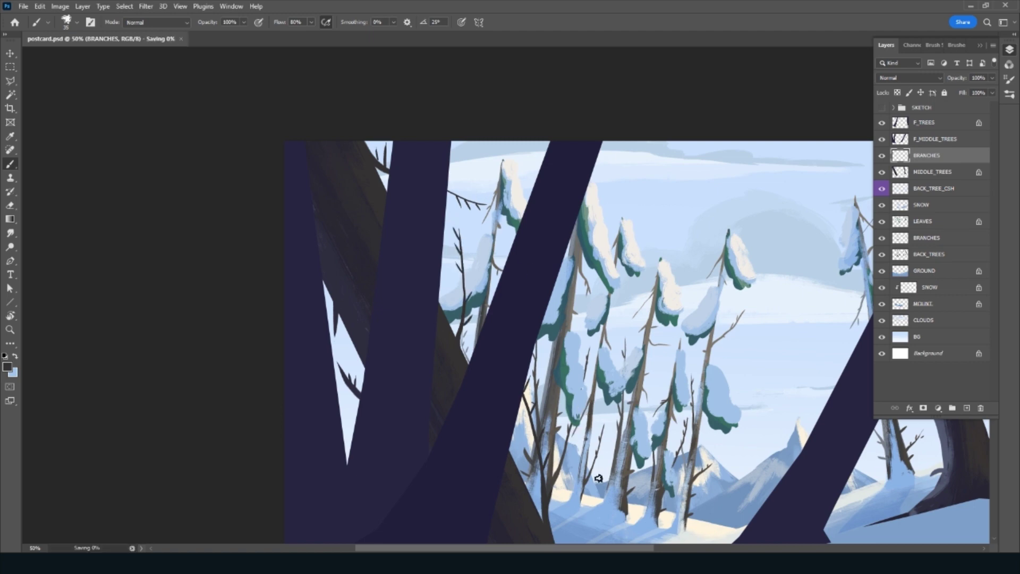
{"action": "scroll", "coordinate": [540, 413], "scroll_direction": "down", "scroll_amount": 5}
{"action": "scroll", "coordinate": [626, 525], "scroll_direction": "down", "scroll_amount": 2}
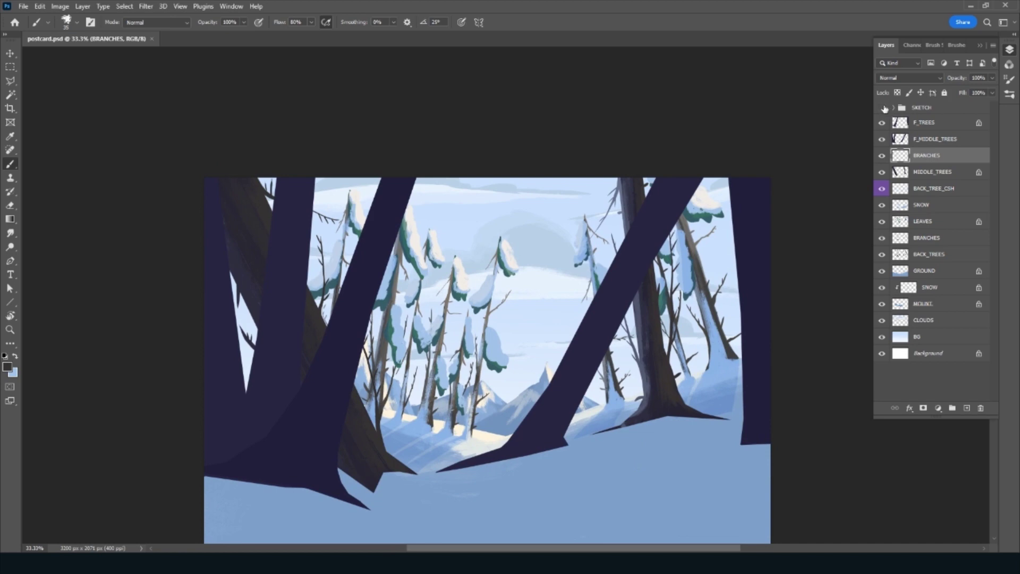
Show the sketch lines and add a new layer named SNOW above BRANCHES
{"action": "left_click", "coordinate": [884, 107]}
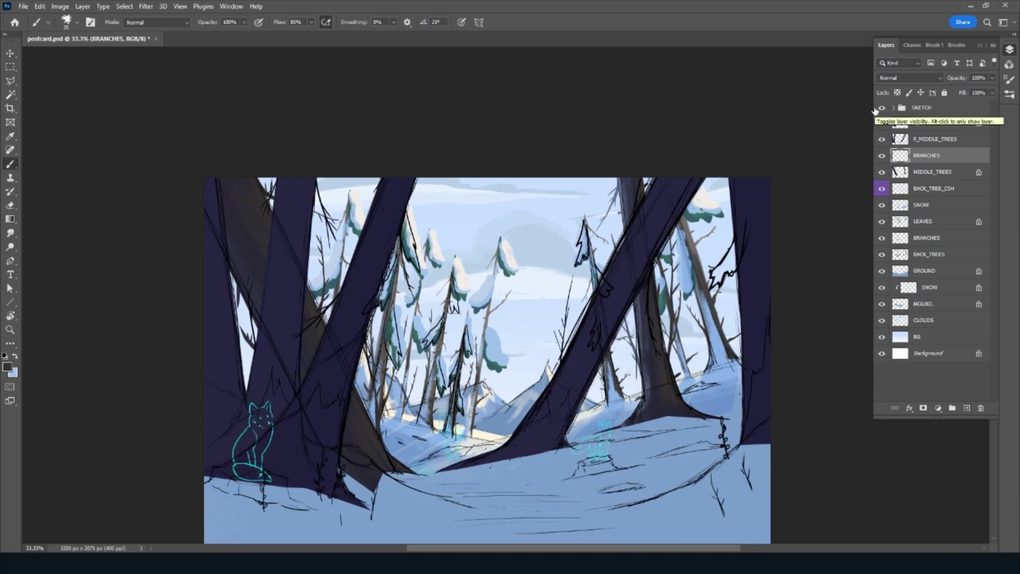
{"action": "left_click", "coordinate": [966, 408]}
{"action": "double_click", "coordinate": [928, 155]}
{"action": "type", "text": "SNOW"}
{"action": "key", "text": "Return"}
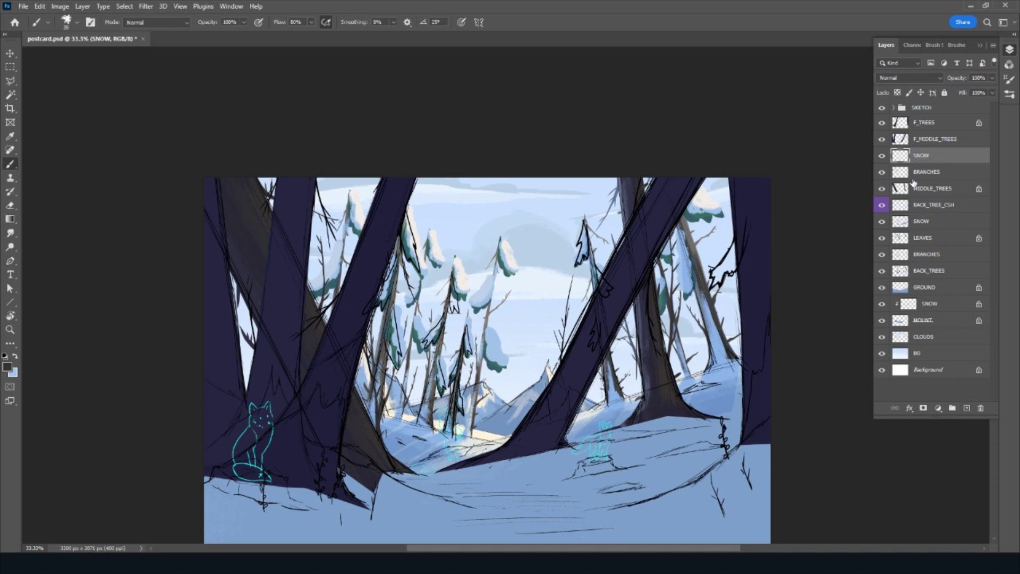
Choose the Ink 2 brush from the brush library and select the GROUND layer
{"action": "left_click", "coordinate": [957, 45]}
{"action": "scroll", "coordinate": [981, 207], "scroll_direction": "down", "scroll_amount": 2}
{"action": "scroll", "coordinate": [981, 207], "scroll_direction": "down", "scroll_amount": 2}
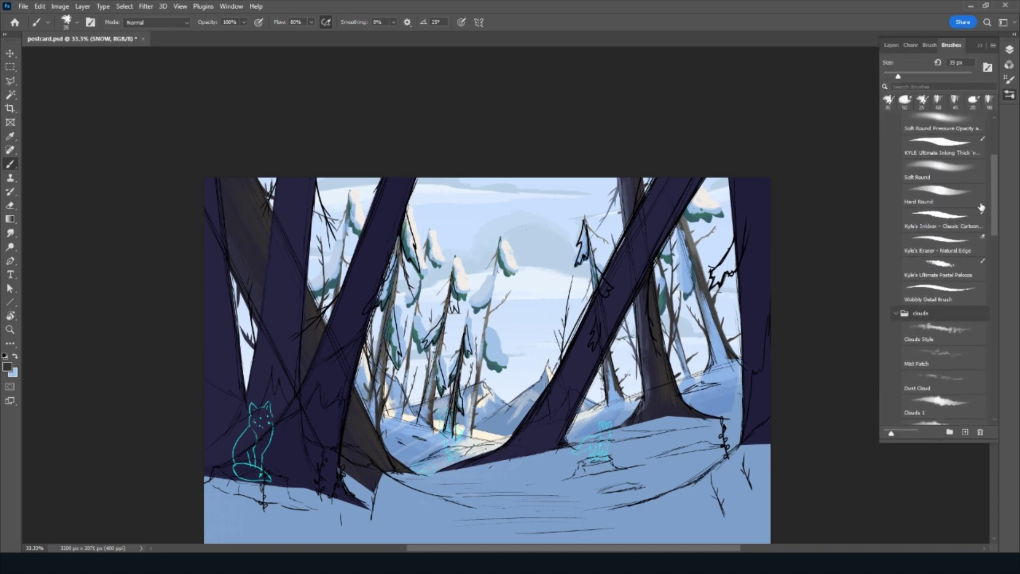
{"action": "scroll", "coordinate": [991, 229], "scroll_direction": "down", "scroll_amount": 2}
{"action": "scroll", "coordinate": [988, 244], "scroll_direction": "down", "scroll_amount": 2}
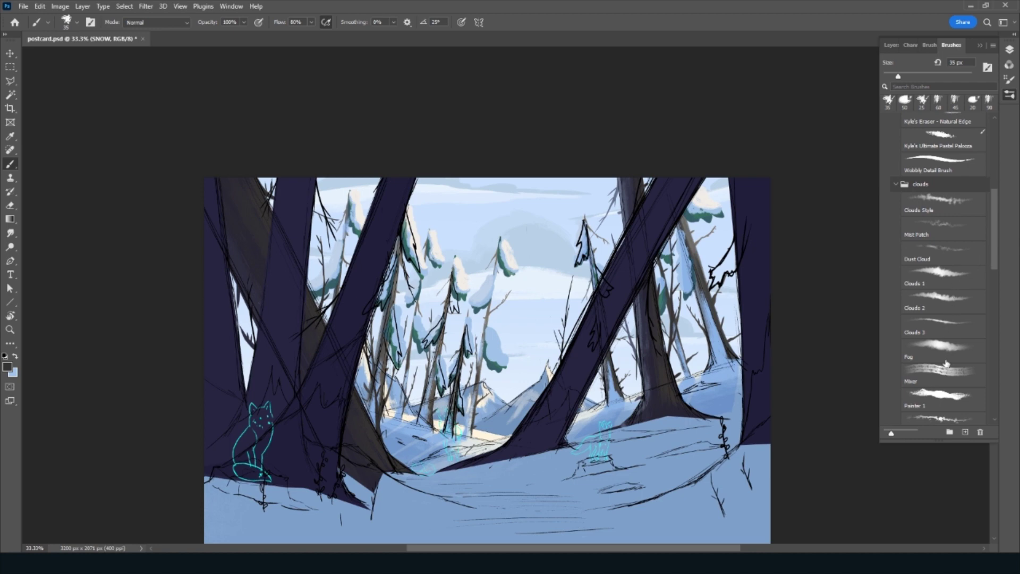
{"action": "scroll", "coordinate": [992, 420], "scroll_direction": "down", "scroll_amount": 1}
{"action": "scroll", "coordinate": [992, 420], "scroll_direction": "down", "scroll_amount": 1}
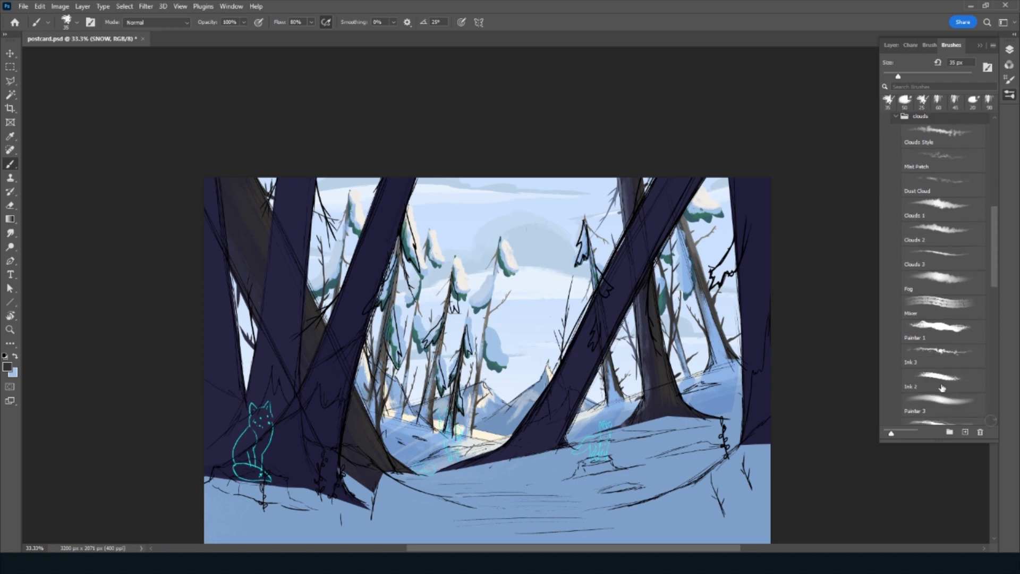
{"action": "left_click", "coordinate": [941, 379]}
{"action": "left_click", "coordinate": [895, 46]}
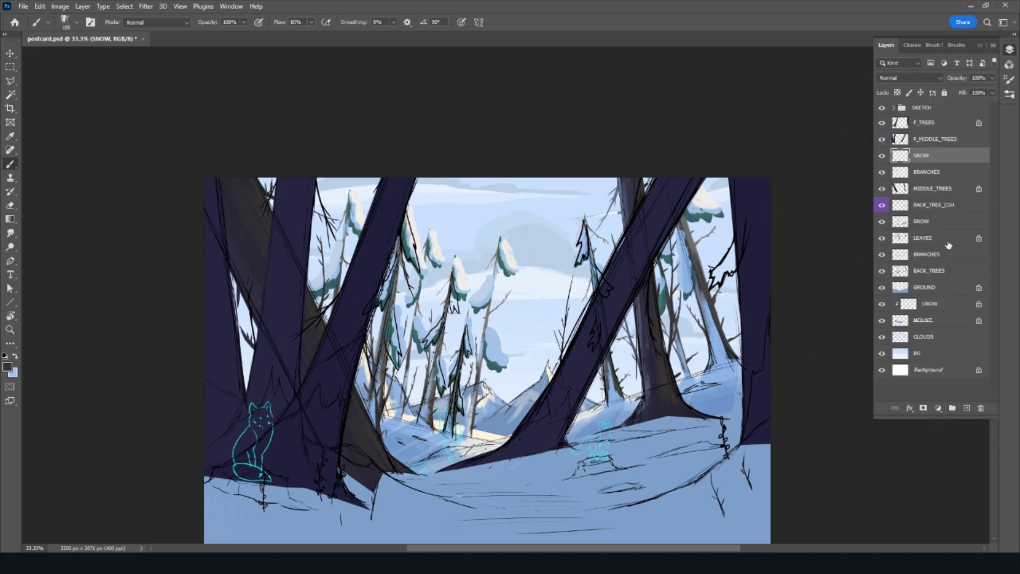
{"action": "left_click", "coordinate": [947, 290]}
{"action": "left_click_drag", "start_coordinate": [735, 446], "coordinate": [723, 409]}
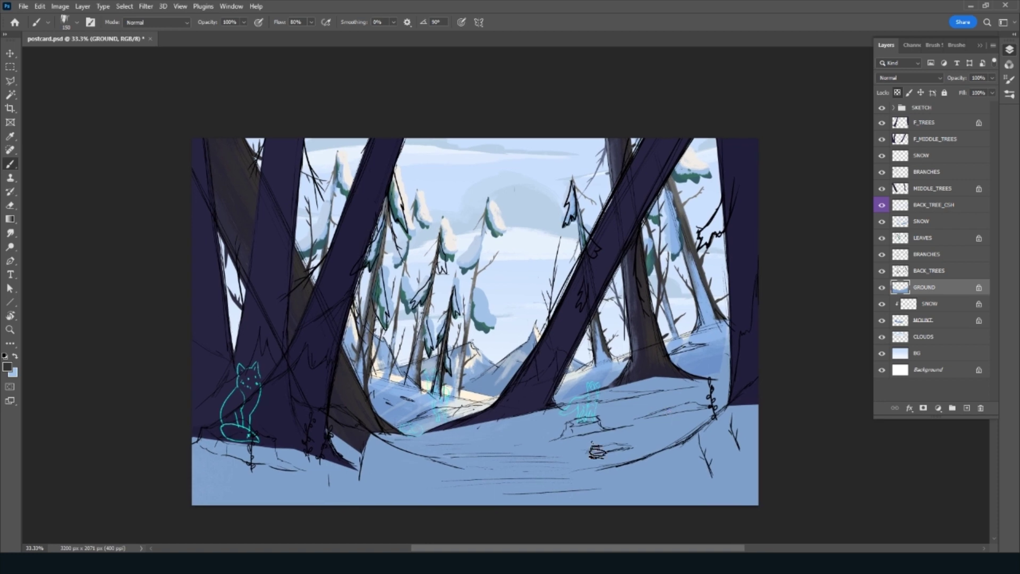
Sample light blue and paint broad 250 px strokes across the bottom snow band
{"action": "left_click", "coordinate": [394, 416], "text": "alt"}
{"action": "key", "text": "bracketright"}
{"action": "key", "text": "bracketright"}
{"action": "key", "text": "bracketright"}
{"action": "left_click_drag", "start_coordinate": [308, 490], "coordinate": [388, 489]}
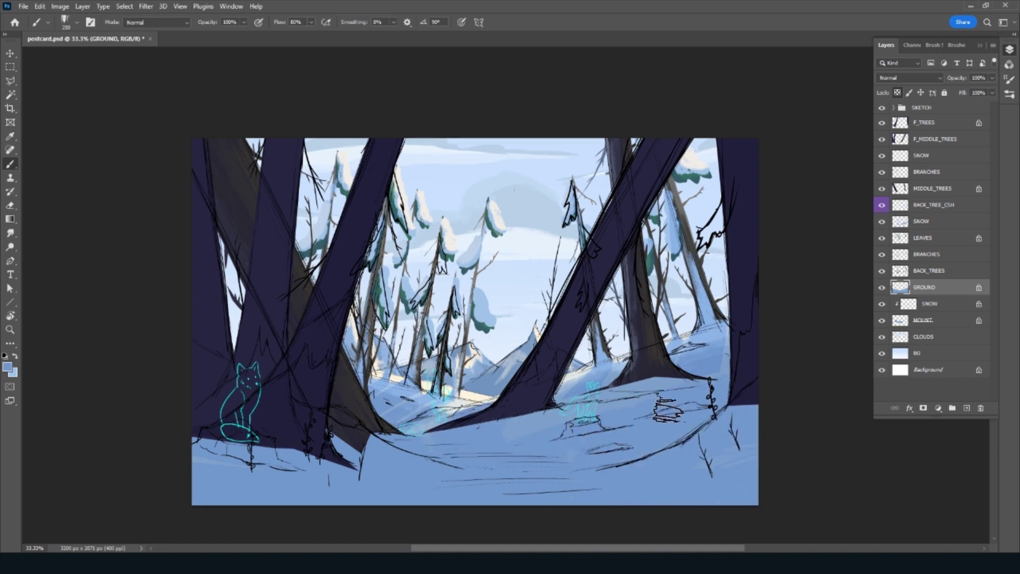
{"action": "mouse_move", "coordinate": [675, 483]}
{"action": "left_mouse_down"}
{"action": "mouse_move", "coordinate": [215, 483]}
{"action": "mouse_move", "coordinate": [462, 484]}
{"action": "left_mouse_up"}
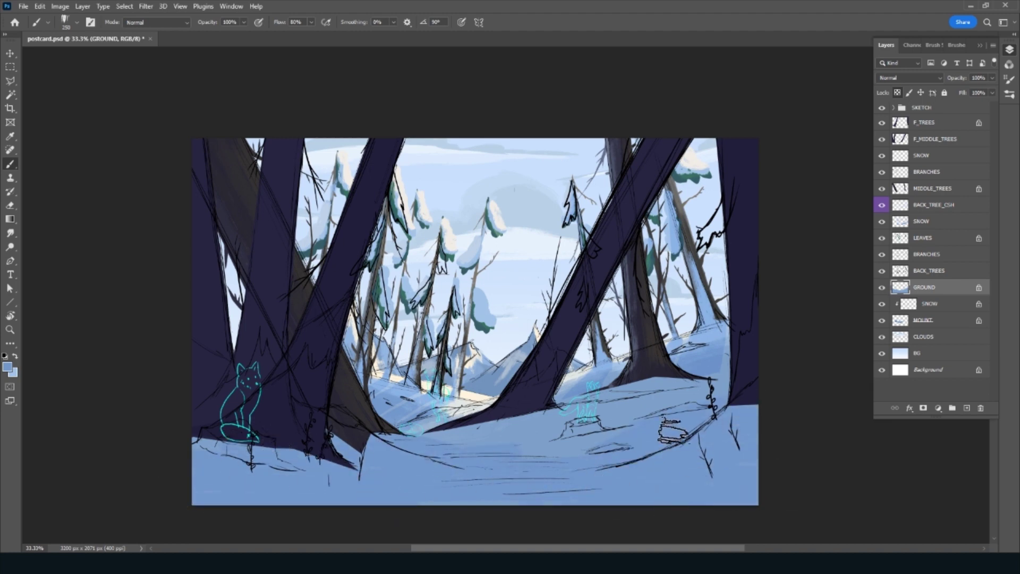
{"action": "left_click", "coordinate": [952, 210]}
{"action": "key", "text": "bracketleft"}
{"action": "key", "text": "bracketleft"}
{"action": "key", "text": "bracketleft"}
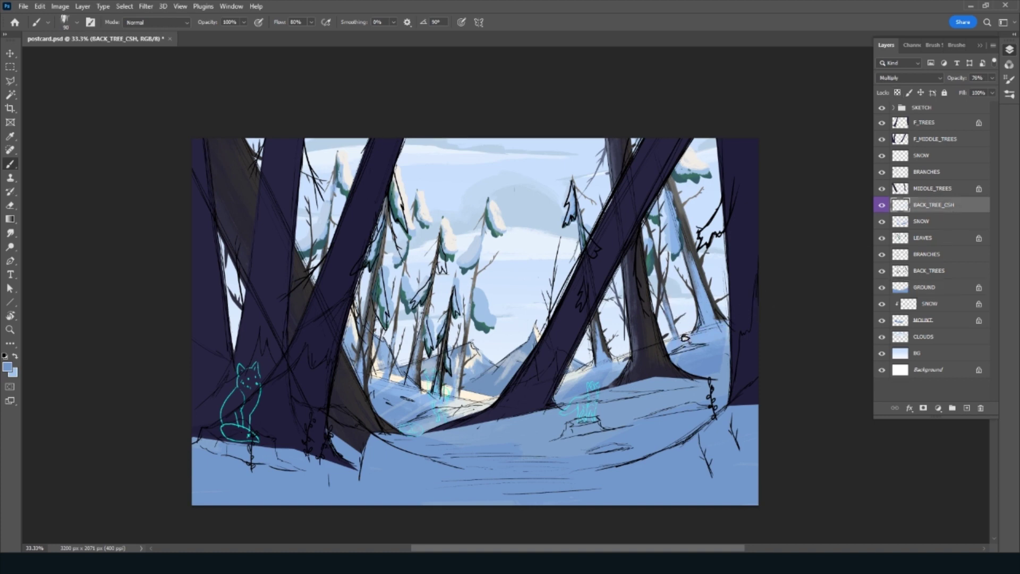
{"action": "left_click", "coordinate": [707, 364], "text": "alt"}
{"action": "left_click", "coordinate": [908, 78]}
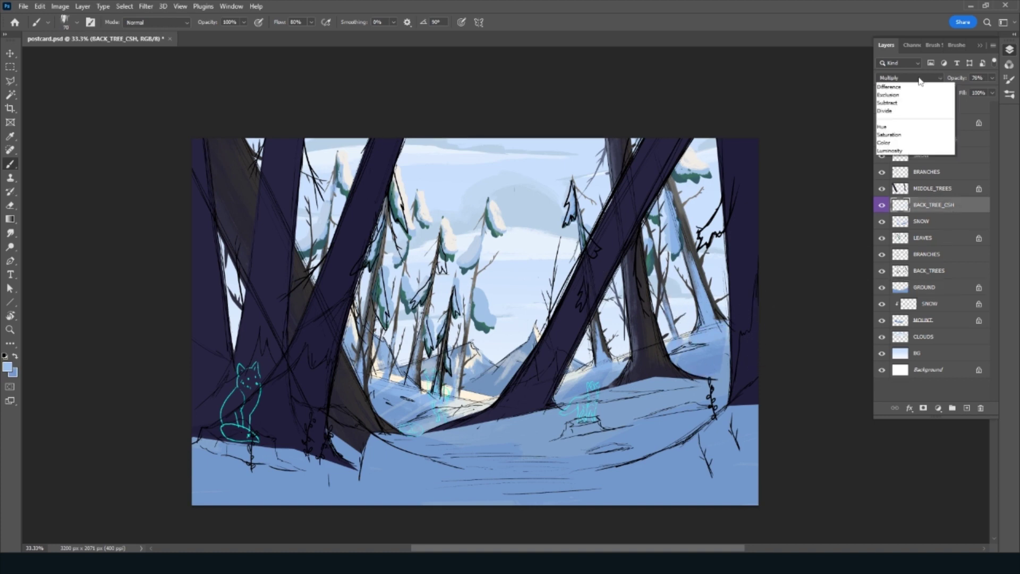
{"action": "left_click", "coordinate": [992, 78]}
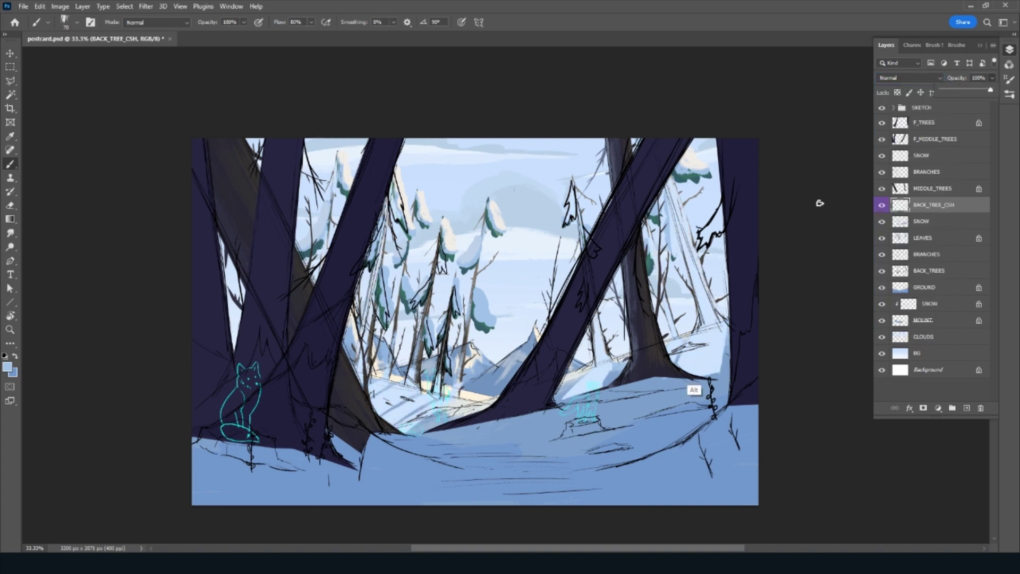
{"action": "key", "text": "ctrl+z"}
{"action": "key", "text": "ctrl+z"}
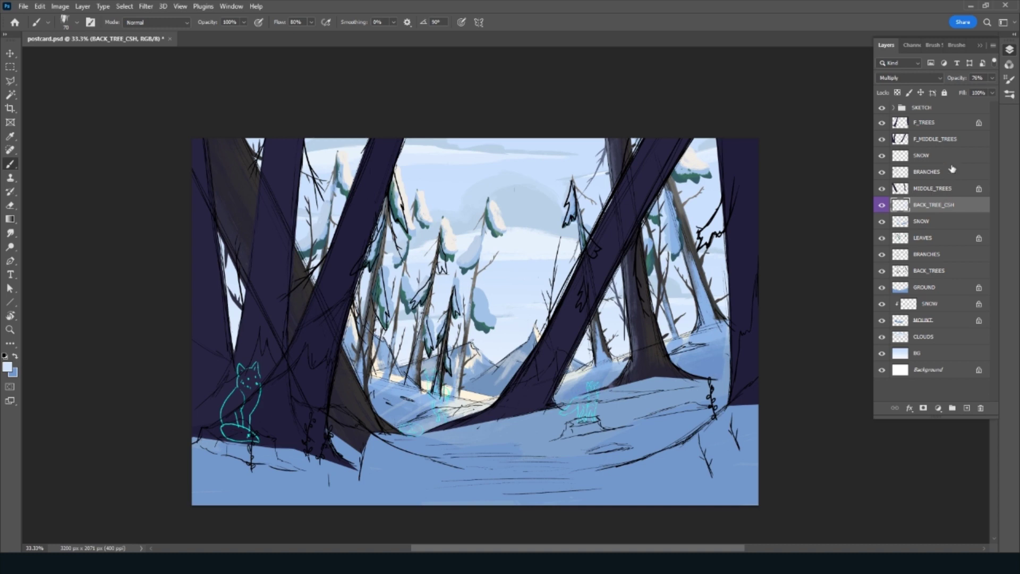
{"action": "left_click", "coordinate": [952, 156]}
{"action": "left_click", "coordinate": [930, 286]}
Swap colours, set the brush to 100 px, and select the upper SNOW layer
{"action": "key", "text": "z"}
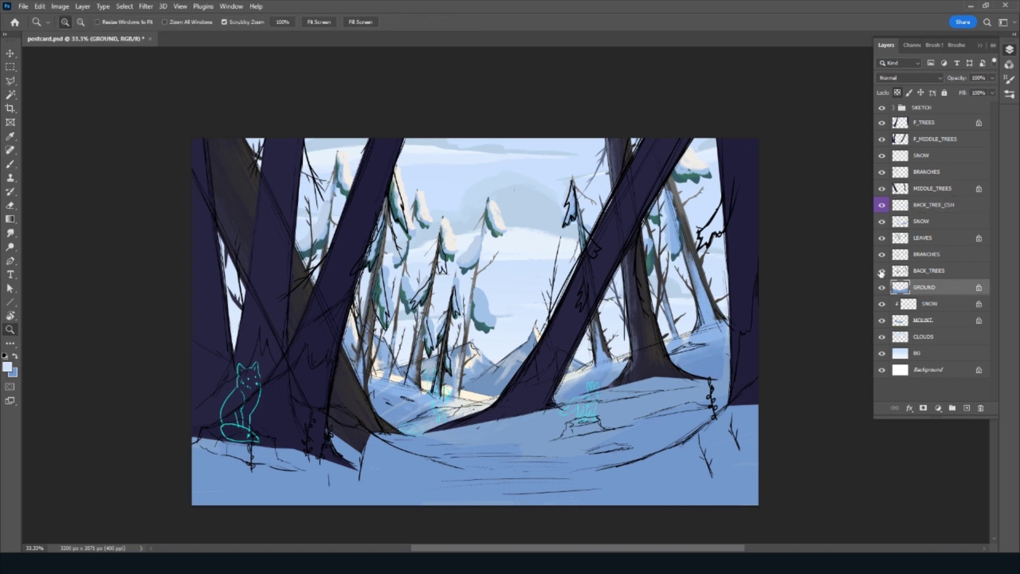
{"action": "key", "text": "b"}
{"action": "key", "text": "x"}
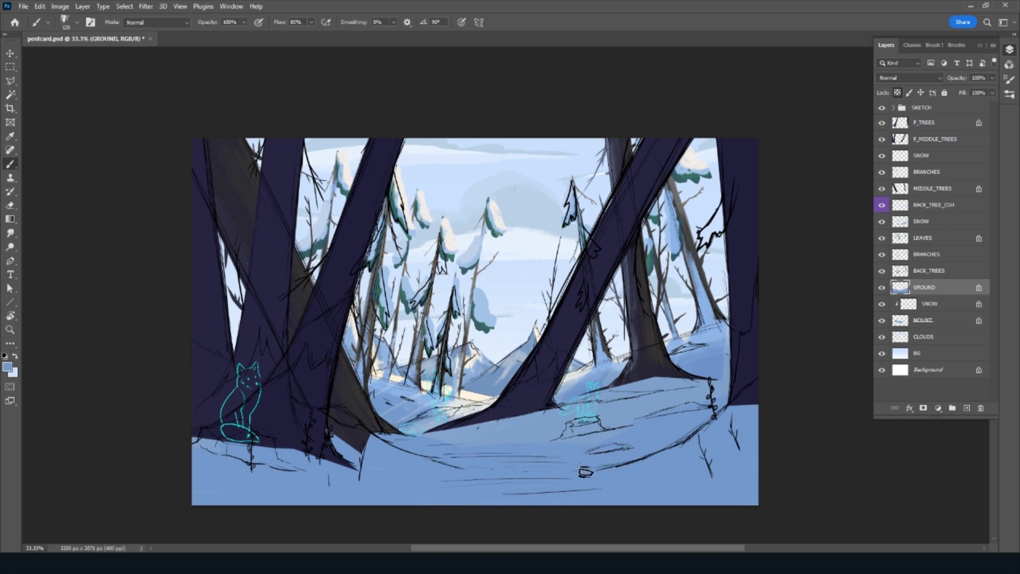
{"action": "key", "text": "bracketright"}
{"action": "key", "text": "bracketright"}
{"action": "key", "text": "bracketright"}
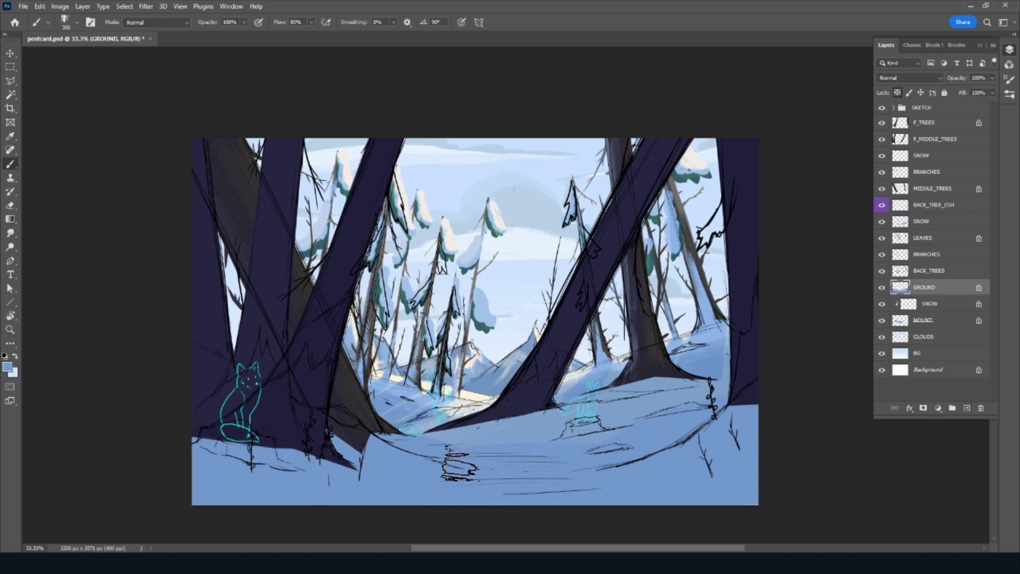
{"action": "key", "text": "bracketleft"}
{"action": "key", "text": "bracketleft"}
{"action": "key", "text": "bracketleft"}
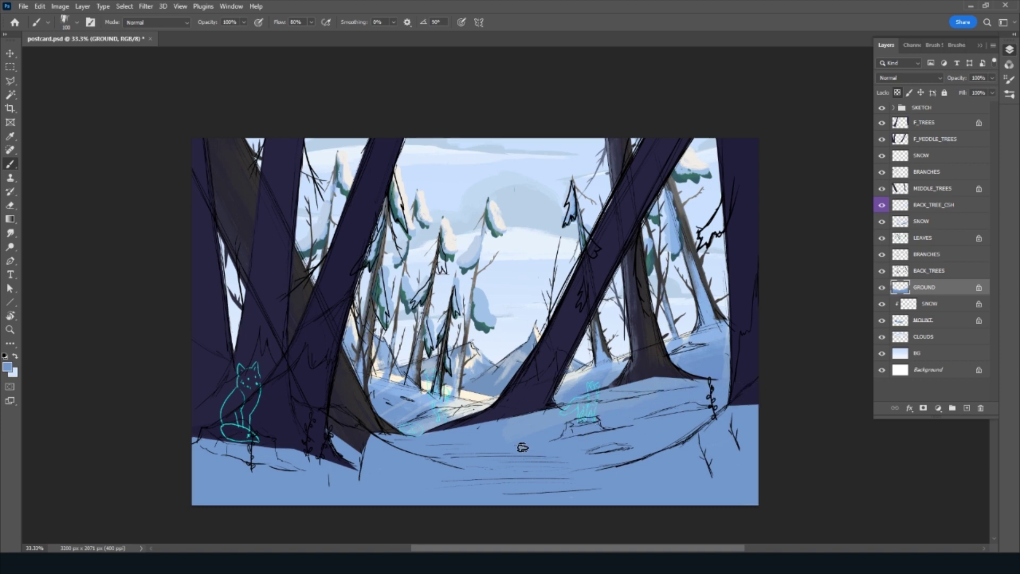
{"action": "left_click", "coordinate": [941, 155]}
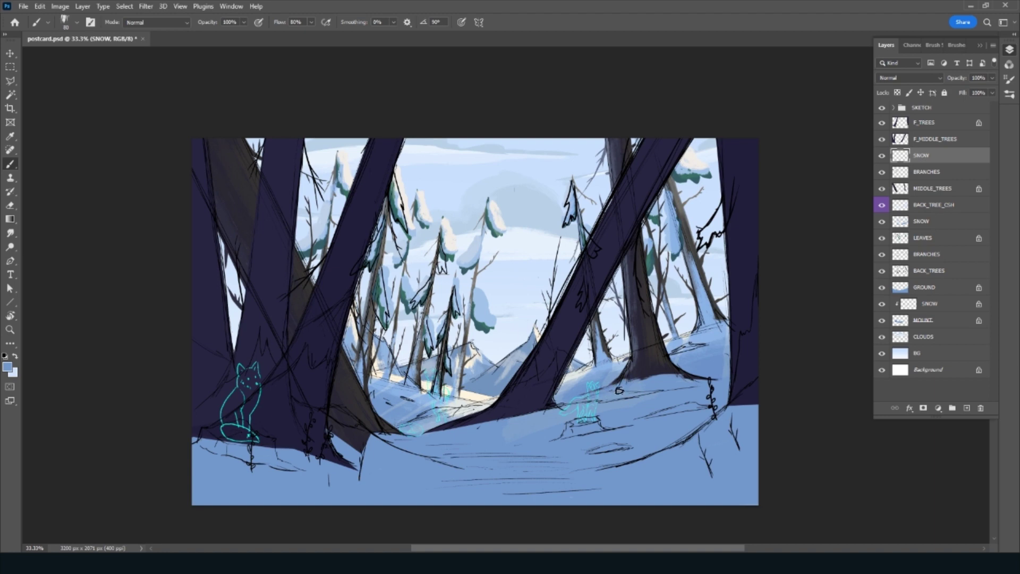
Cover the dark trunk bases with ragged pale-blue snow strokes
{"action": "mouse_move", "coordinate": [629, 388]}
{"action": "left_mouse_down"}
{"action": "mouse_move", "coordinate": [646, 358]}
{"action": "mouse_move", "coordinate": [659, 373]}
{"action": "left_mouse_up"}
{"action": "left_click_drag", "start_coordinate": [637, 299], "coordinate": [637, 374]}
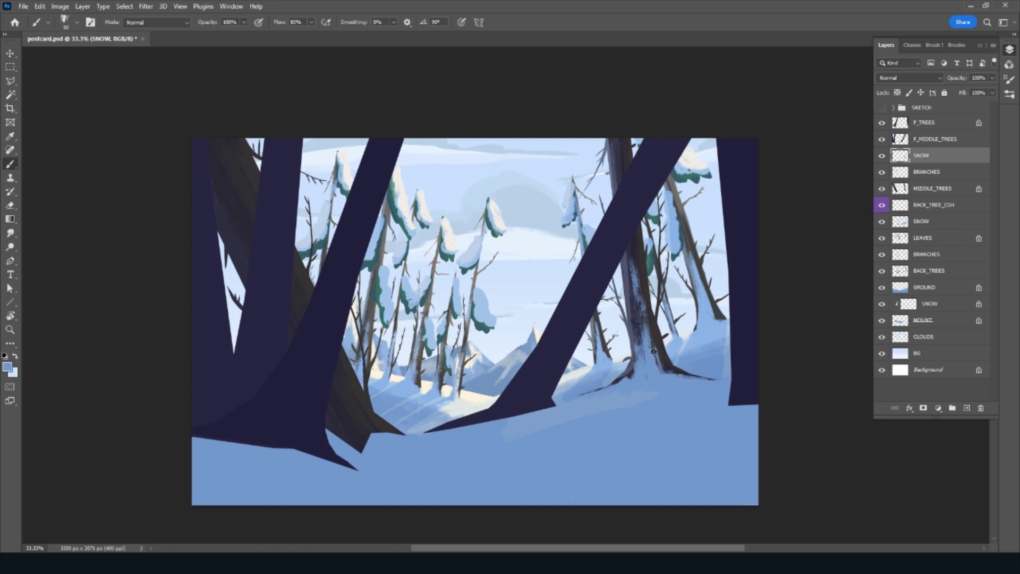
{"action": "mouse_move", "coordinate": [380, 441]}
{"action": "left_mouse_down"}
{"action": "mouse_move", "coordinate": [348, 408]}
{"action": "mouse_move", "coordinate": [345, 452]}
{"action": "mouse_move", "coordinate": [330, 415]}
{"action": "mouse_move", "coordinate": [346, 432]}
{"action": "mouse_move", "coordinate": [351, 388]}
{"action": "left_mouse_up"}
{"action": "mouse_move", "coordinate": [335, 425]}
{"action": "left_mouse_down"}
{"action": "mouse_move", "coordinate": [371, 423]}
{"action": "mouse_move", "coordinate": [338, 375]}
{"action": "left_mouse_up"}
{"action": "left_click_drag", "start_coordinate": [306, 313], "coordinate": [292, 279]}
{"action": "left_click_drag", "start_coordinate": [356, 407], "coordinate": [392, 437]}
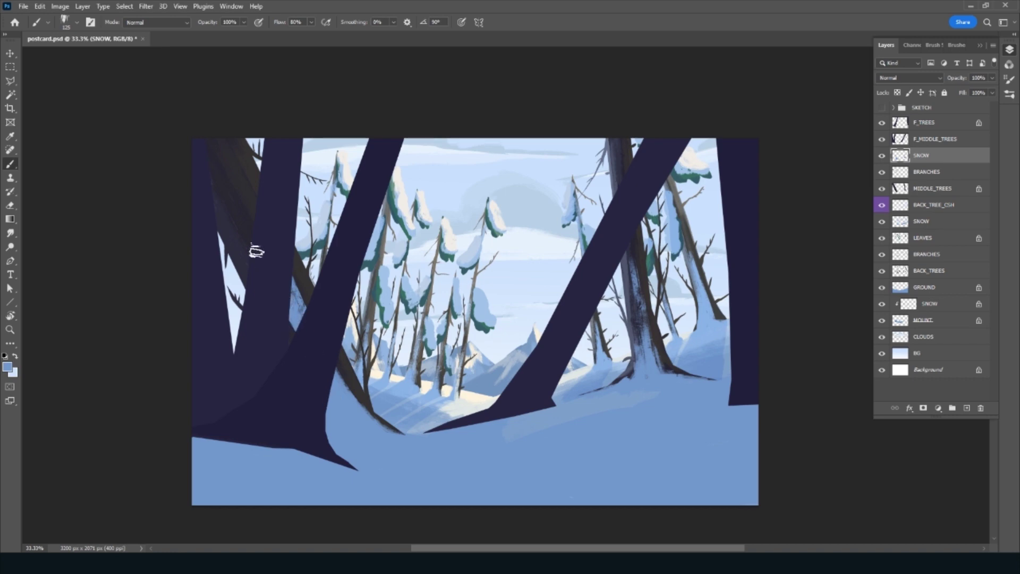
Highlight the back and leftmost trunk edges with snow at brush size 80, then sample darker blue
{"action": "key", "text": "bracketright"}
{"action": "key", "text": "bracketright"}
{"action": "left_click_drag", "start_coordinate": [213, 159], "coordinate": [254, 248]}
{"action": "key", "text": "bracketleft"}
{"action": "key", "text": "bracketleft"}
{"action": "key", "text": "bracketleft"}
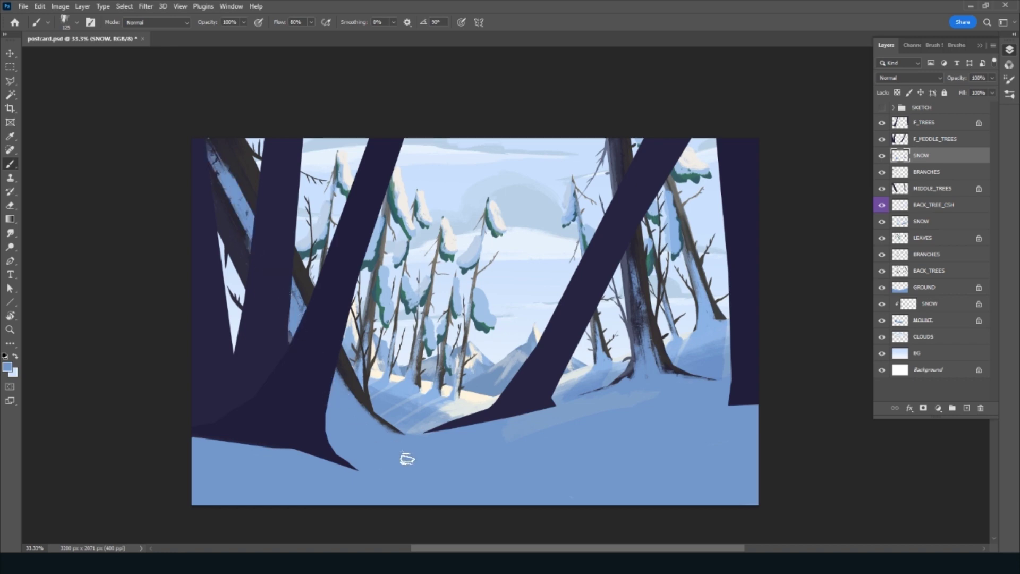
{"action": "left_click_drag", "start_coordinate": [622, 181], "coordinate": [611, 138]}
{"action": "mouse_move", "coordinate": [630, 239]}
{"action": "left_mouse_down"}
{"action": "mouse_move", "coordinate": [641, 340]}
{"action": "mouse_move", "coordinate": [664, 374]}
{"action": "left_mouse_up"}
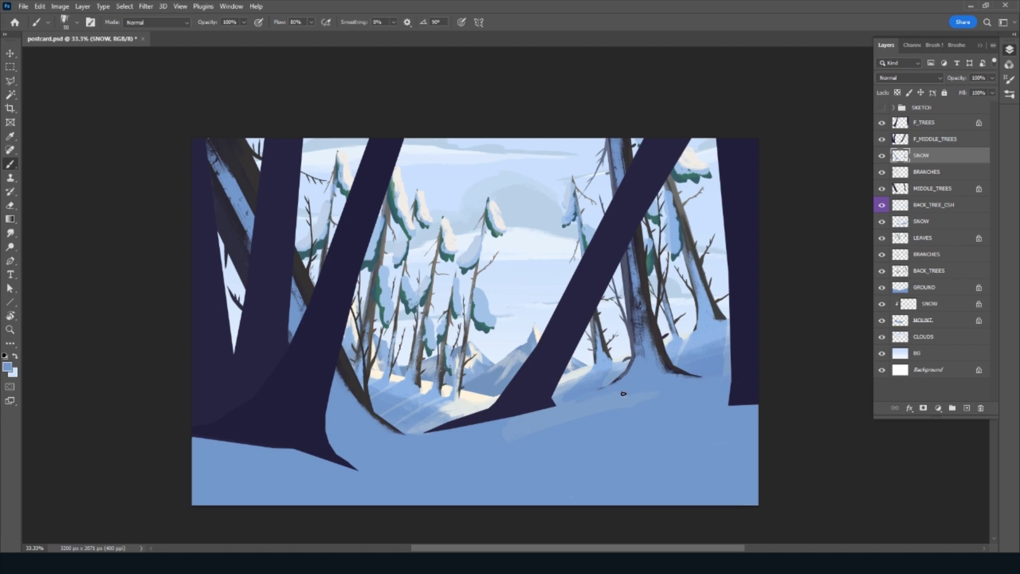
{"action": "left_click_drag", "start_coordinate": [344, 380], "coordinate": [369, 414]}
{"action": "mouse_move", "coordinate": [228, 151]}
{"action": "left_mouse_down"}
{"action": "mouse_move", "coordinate": [255, 194]}
{"action": "mouse_move", "coordinate": [219, 205]}
{"action": "mouse_move", "coordinate": [239, 244]}
{"action": "left_mouse_up"}
{"action": "left_click_drag", "start_coordinate": [214, 201], "coordinate": [250, 261]}
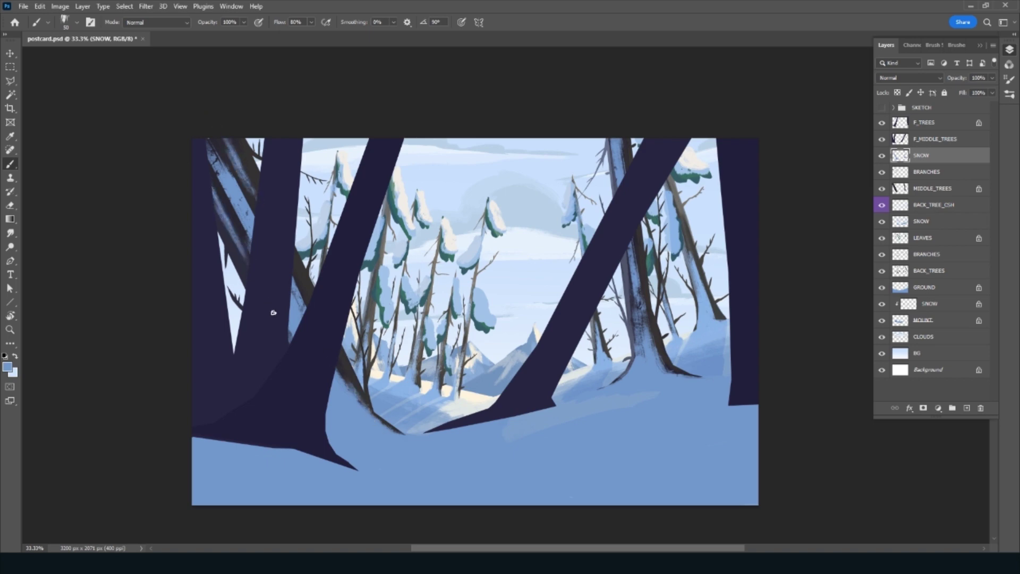
{"action": "left_click", "coordinate": [242, 253], "text": "alt"}
Add a new layer named MIDDLE_TREES_CSH with a Violet colour label and Multiply blending
{"action": "left_click", "coordinate": [967, 408]}
{"action": "double_click", "coordinate": [923, 155]}
{"action": "type", "text": "MIDDLE_TREES_CSH"}
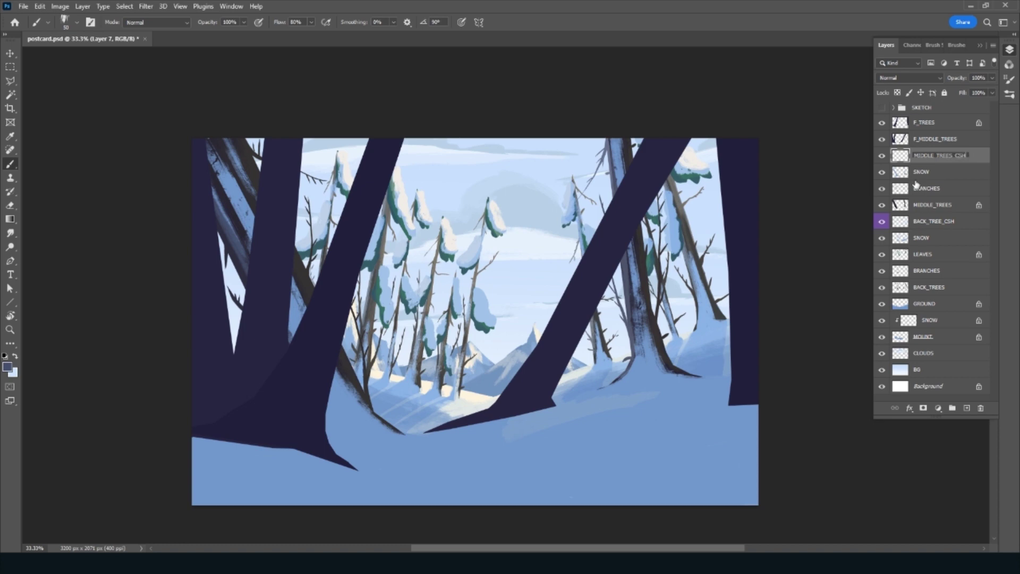
{"action": "key", "text": "Return"}
{"action": "right_click", "coordinate": [977, 161]}
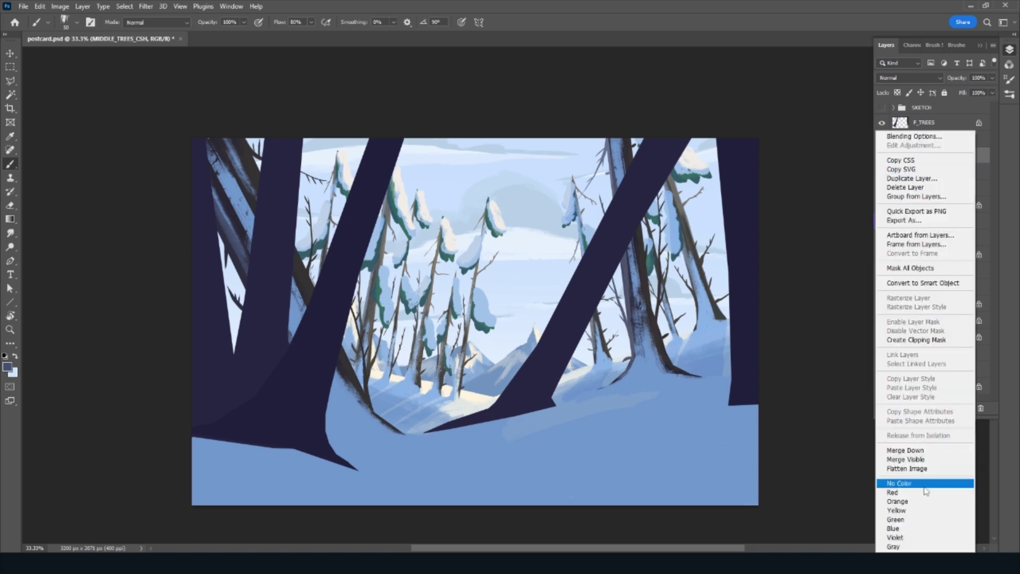
{"action": "left_click", "coordinate": [892, 530]}
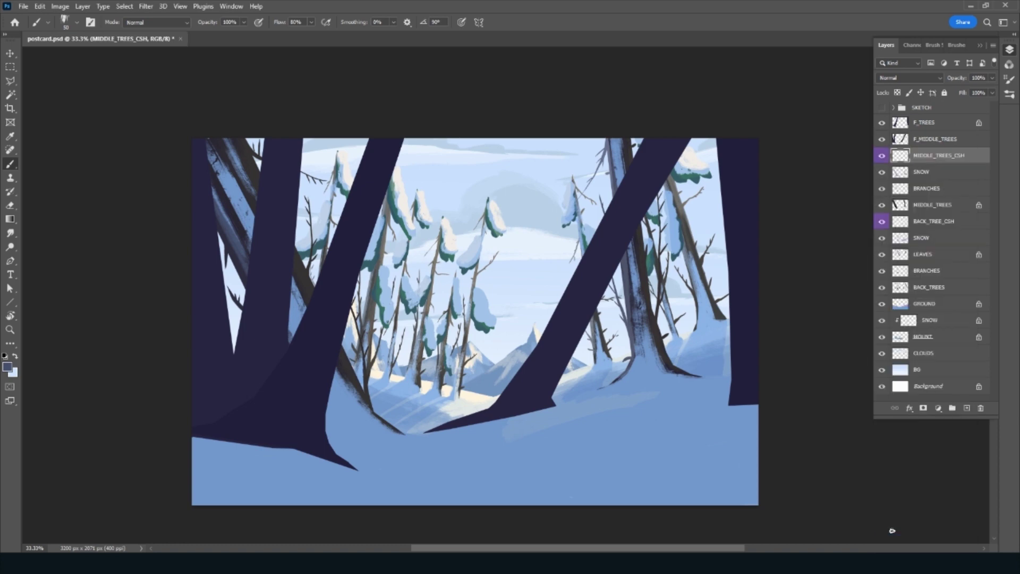
{"action": "left_click", "coordinate": [909, 77]}
{"action": "left_click", "coordinate": [904, 115]}
Brush darker blue shadows on the snow and the top of the middle trunk
{"action": "mouse_move", "coordinate": [609, 396]}
{"action": "left_mouse_down"}
{"action": "mouse_move", "coordinate": [574, 406]}
{"action": "mouse_move", "coordinate": [606, 409]}
{"action": "mouse_move", "coordinate": [686, 387]}
{"action": "mouse_move", "coordinate": [649, 388]}
{"action": "mouse_move", "coordinate": [641, 368]}
{"action": "mouse_move", "coordinate": [608, 401]}
{"action": "left_mouse_up"}
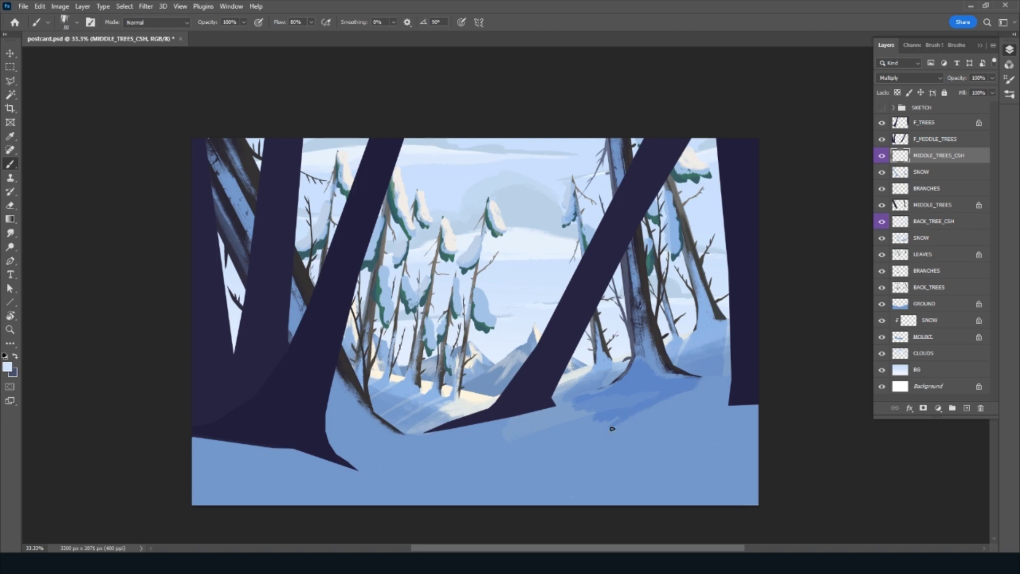
{"action": "key", "text": "bracketright"}
{"action": "key", "text": "bracketright"}
{"action": "key", "text": "bracketright"}
{"action": "mouse_move", "coordinate": [629, 413]}
{"action": "left_mouse_down"}
{"action": "mouse_move", "coordinate": [560, 465]}
{"action": "mouse_move", "coordinate": [542, 458]}
{"action": "mouse_move", "coordinate": [577, 414]}
{"action": "mouse_move", "coordinate": [583, 420]}
{"action": "left_mouse_up"}
{"action": "key", "text": "bracketleft"}
{"action": "key", "text": "bracketleft"}
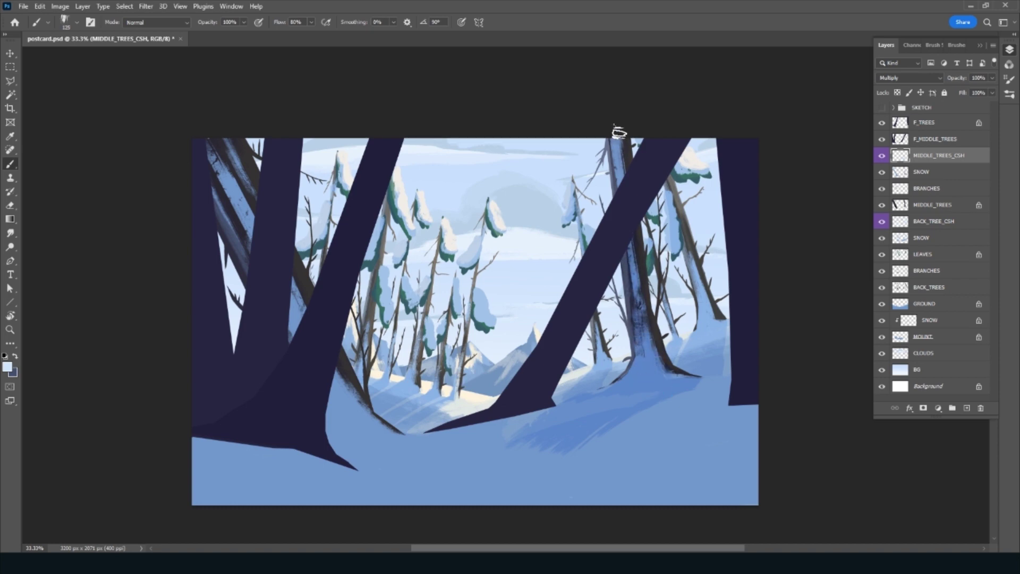
{"action": "left_click_drag", "start_coordinate": [627, 214], "coordinate": [615, 130]}
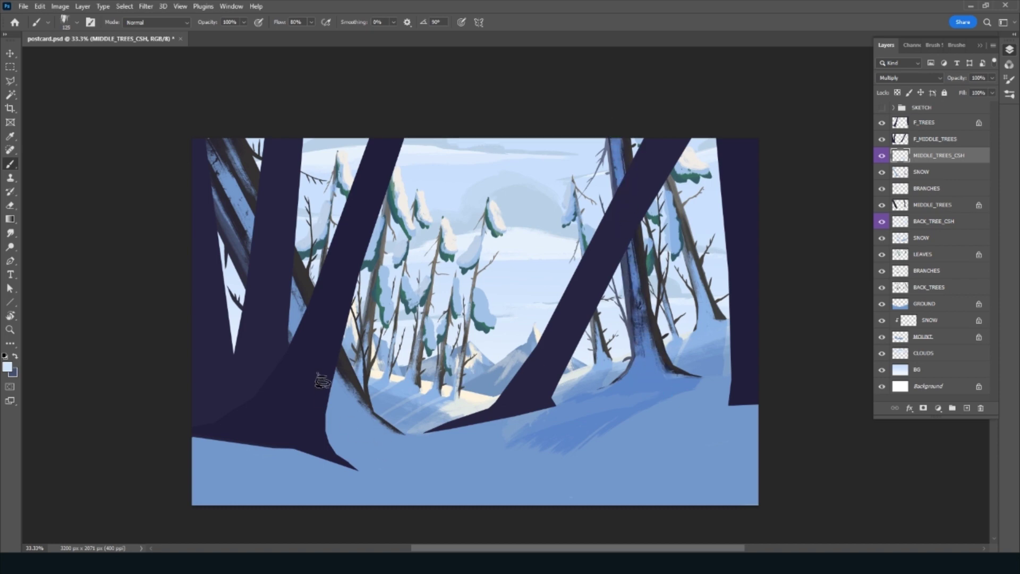
Shade the snow at the left trunk base, then lighten part of it with a 250 eraser
{"action": "key", "text": "bracketright"}
{"action": "key", "text": "bracketright"}
{"action": "key", "text": "bracketright"}
{"action": "mouse_move", "coordinate": [339, 410]}
{"action": "left_mouse_down"}
{"action": "mouse_move", "coordinate": [330, 421]}
{"action": "mouse_move", "coordinate": [376, 449]}
{"action": "left_mouse_up"}
{"action": "key", "text": "bracketleft"}
{"action": "key", "text": "bracketleft"}
{"action": "key", "text": "bracketleft"}
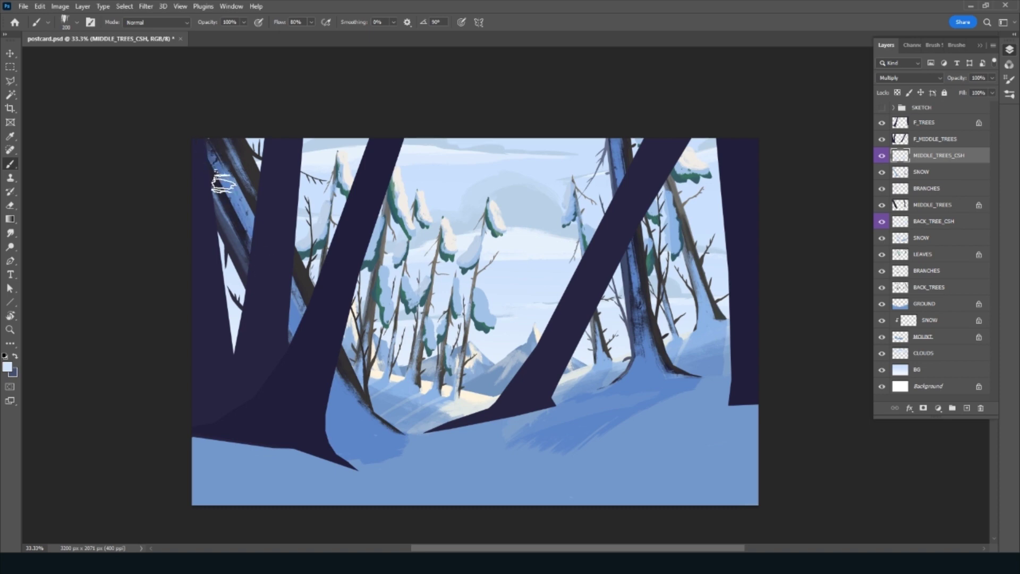
{"action": "key", "text": "bracketright"}
{"action": "key", "text": "bracketright"}
{"action": "key", "text": "bracketright"}
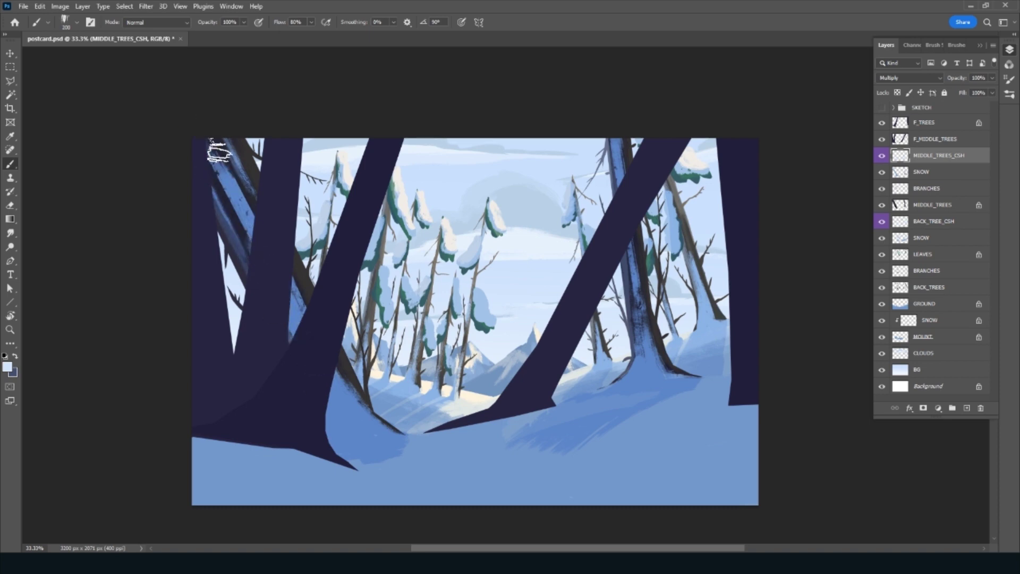
{"action": "mouse_move", "coordinate": [375, 445]}
{"action": "left_mouse_down"}
{"action": "mouse_move", "coordinate": [416, 455]}
{"action": "mouse_move", "coordinate": [319, 456]}
{"action": "mouse_move", "coordinate": [420, 473]}
{"action": "left_mouse_up"}
{"action": "key", "text": "e"}
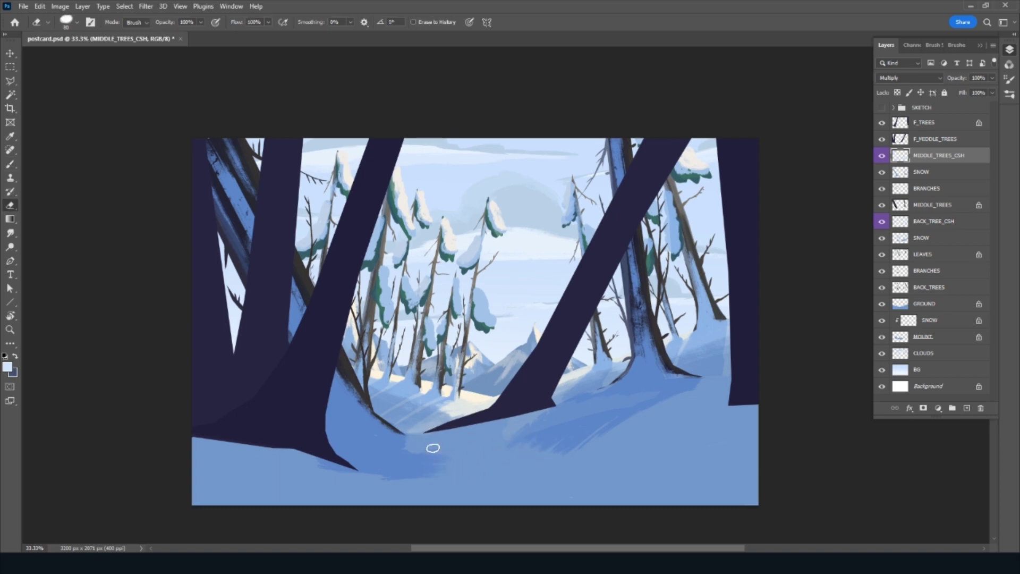
{"action": "key", "text": "bracketright"}
{"action": "key", "text": "bracketright"}
{"action": "key", "text": "bracketright"}
{"action": "left_click_drag", "start_coordinate": [417, 458], "coordinate": [436, 462]}
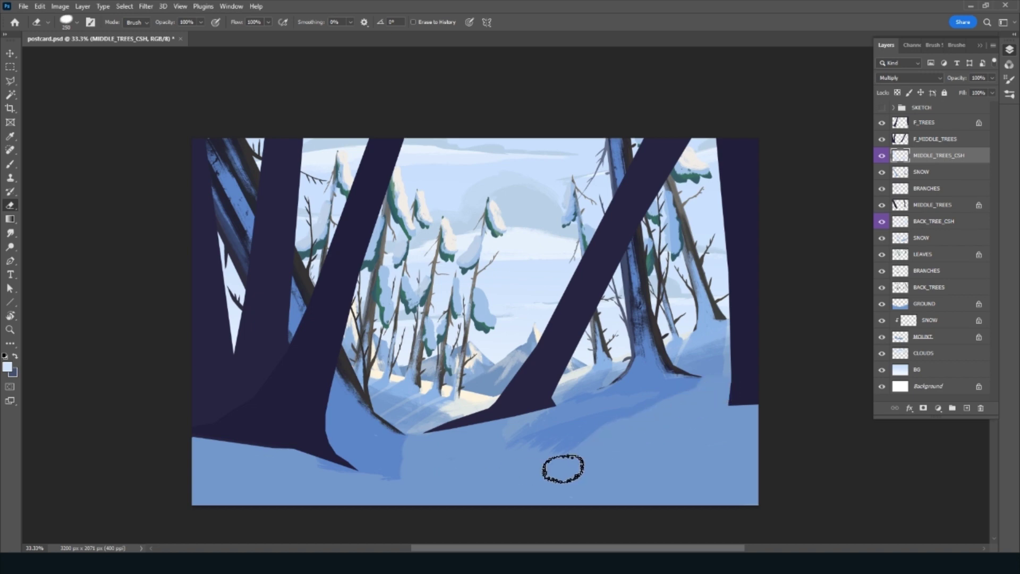
On the GROUND layer, sample mid-blue and paint a broad band across the foreground snow
{"action": "key", "text": "bracketleft"}
{"action": "key", "text": "bracketleft"}
{"action": "key", "text": "bracketleft"}
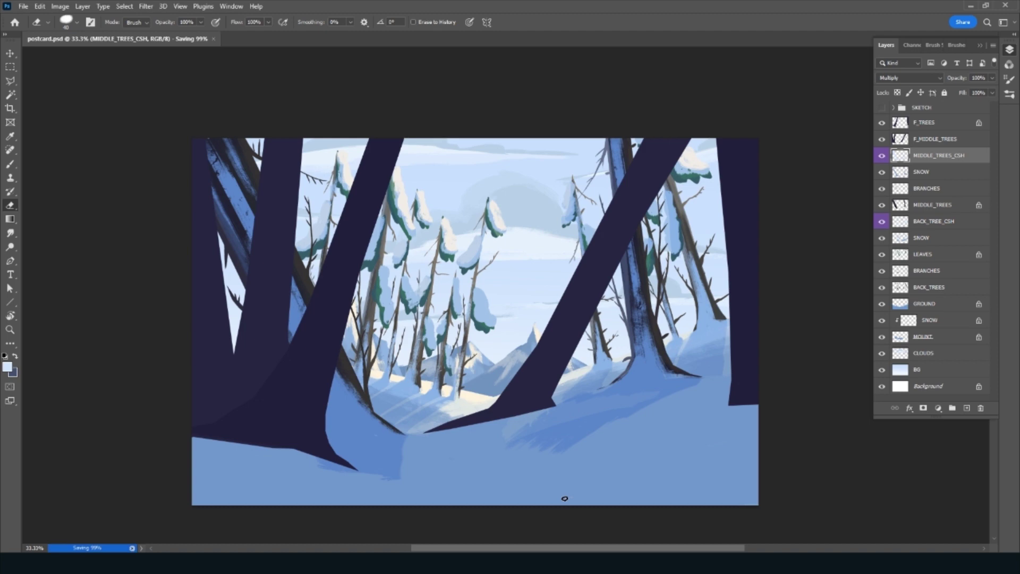
{"action": "left_click", "coordinate": [944, 307]}
{"action": "key", "text": "b"}
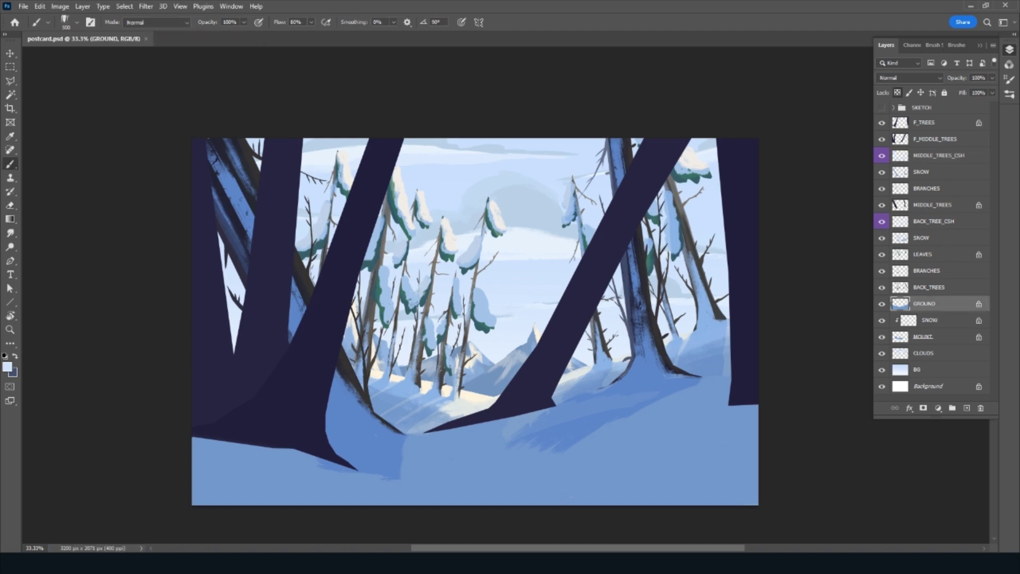
{"action": "key", "text": "bracketright"}
{"action": "left_click", "coordinate": [374, 474], "text": "alt"}
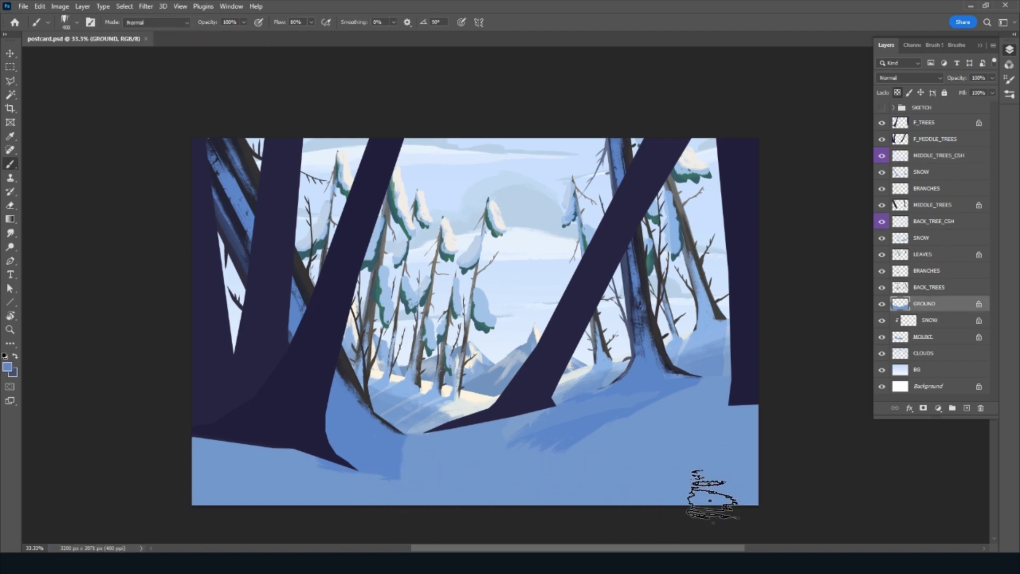
{"action": "key", "text": "bracketleft"}
{"action": "key", "text": "bracketleft"}
{"action": "key", "text": "bracketleft"}
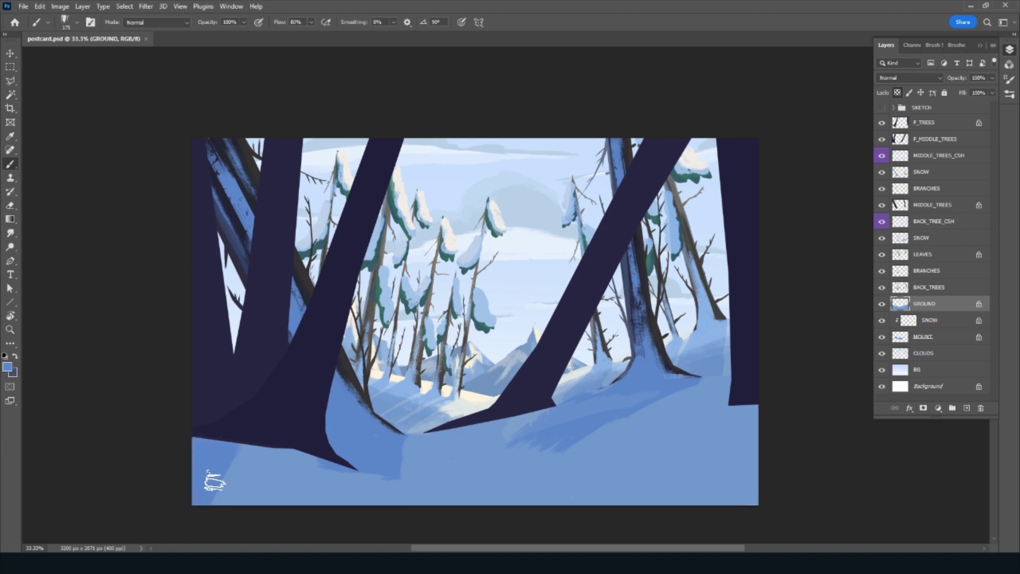
{"action": "mouse_move", "coordinate": [215, 481]}
{"action": "left_mouse_down"}
{"action": "mouse_move", "coordinate": [340, 473]}
{"action": "mouse_move", "coordinate": [364, 519]}
{"action": "mouse_move", "coordinate": [524, 505]}
{"action": "mouse_move", "coordinate": [440, 503]}
{"action": "mouse_move", "coordinate": [757, 494]}
{"action": "left_mouse_up"}
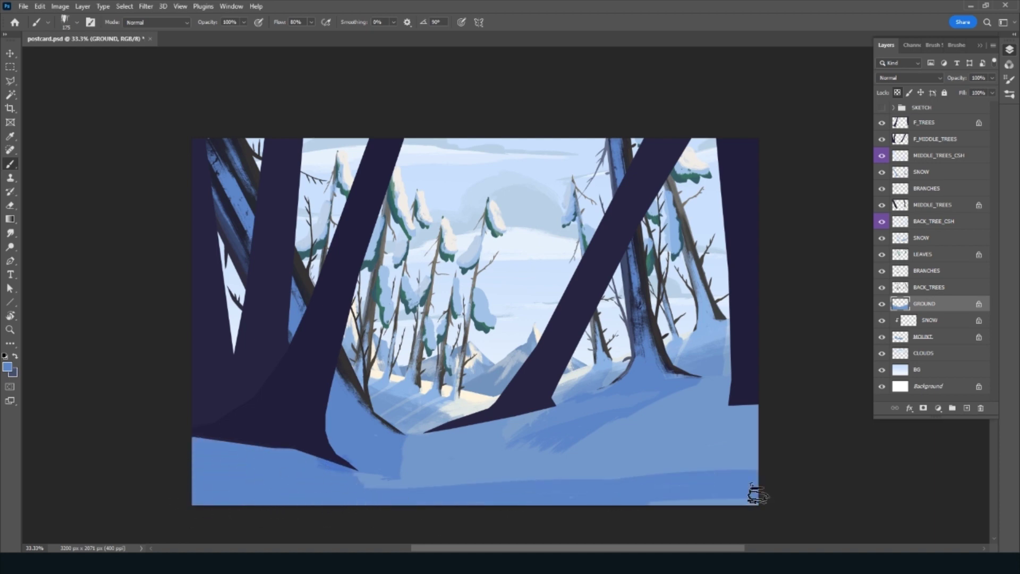
Resize the brush to 100 and show the SKETCH lines again
{"action": "key", "text": "bracketleft"}
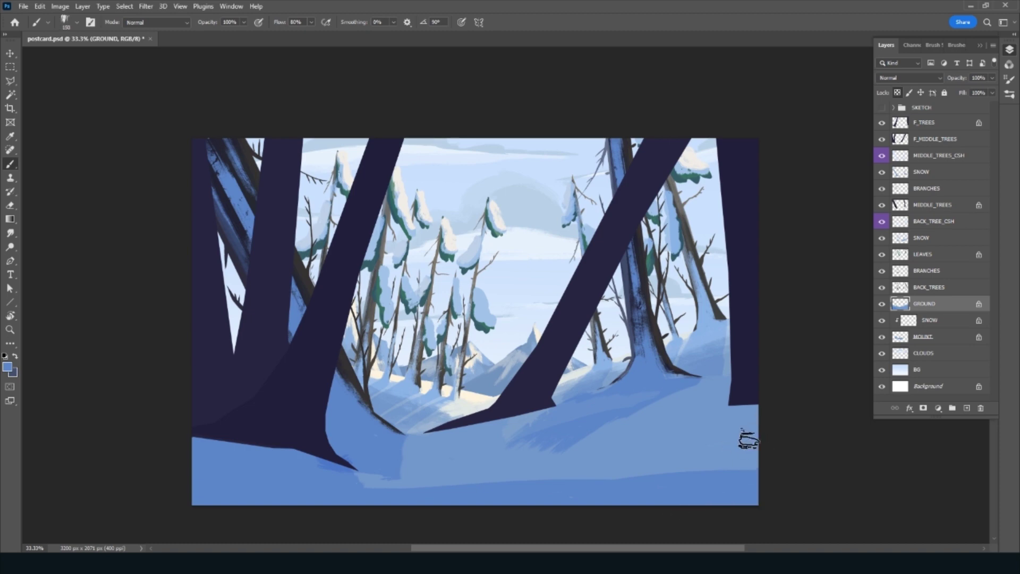
{"action": "key", "text": "bracketright"}
{"action": "key", "text": "bracketright"}
{"action": "key", "text": "bracketright"}
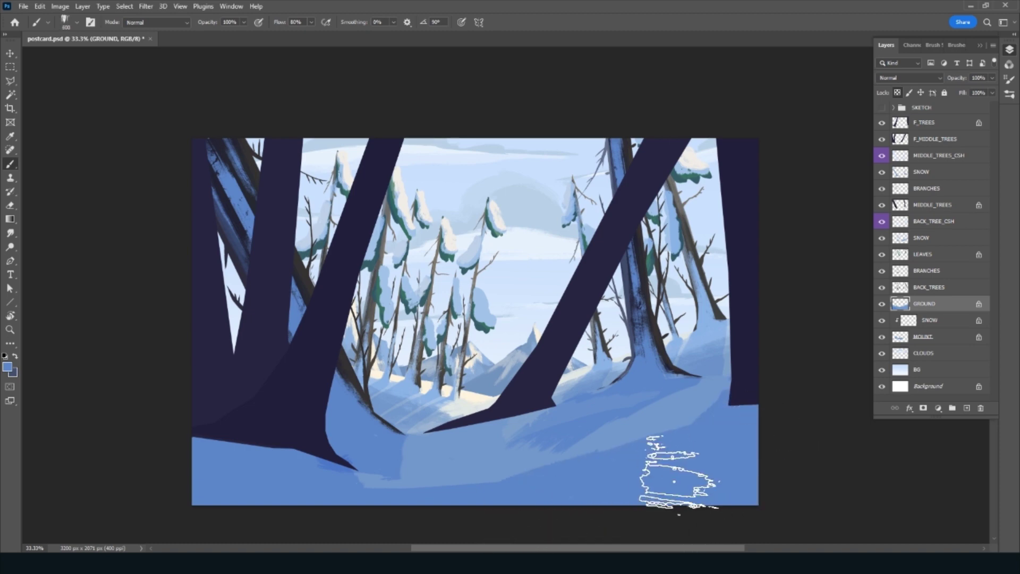
{"action": "key", "text": "bracketleft"}
{"action": "key", "text": "bracketleft"}
{"action": "key", "text": "bracketleft"}
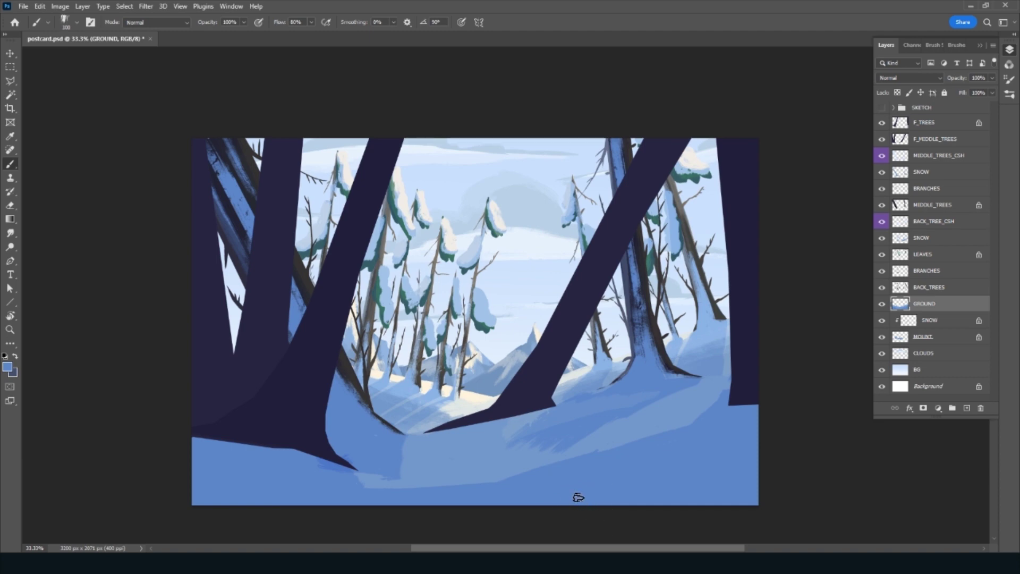
{"action": "left_click", "coordinate": [882, 109]}
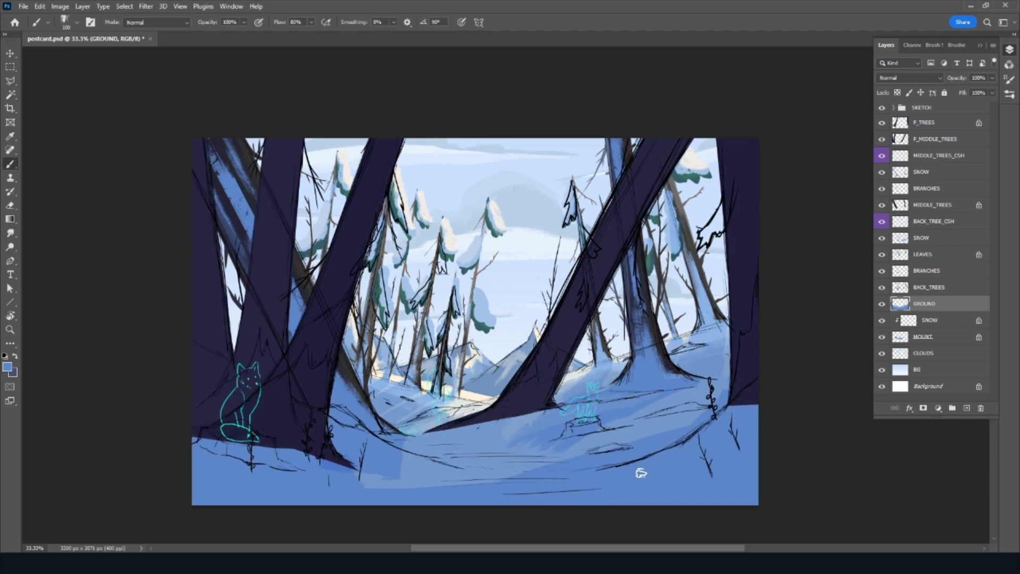
Paint a darker blue stroke across the foreground snow with a 200 brush
{"action": "key", "text": "bracketright"}
{"action": "key", "text": "bracketright"}
{"action": "key", "text": "bracketright"}
{"action": "mouse_move", "coordinate": [377, 487]}
{"action": "left_mouse_down"}
{"action": "mouse_move", "coordinate": [409, 470]}
{"action": "mouse_move", "coordinate": [398, 461]}
{"action": "mouse_move", "coordinate": [512, 485]}
{"action": "left_mouse_up"}
{"action": "key", "text": "bracketleft"}
{"action": "key", "text": "bracketleft"}
{"action": "key", "text": "bracketleft"}
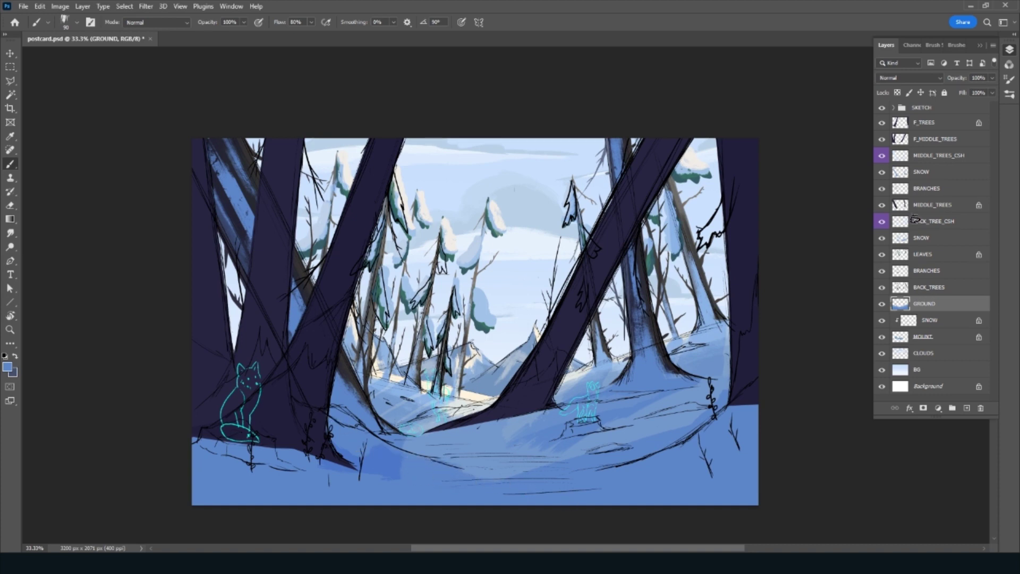
Rotate the view and erase upper SNOW layer paint near the right trunk's curve
{"action": "left_click", "coordinate": [945, 172]}
{"action": "key", "text": "r"}
{"action": "left_click_drag", "start_coordinate": [467, 454], "coordinate": [535, 385]}
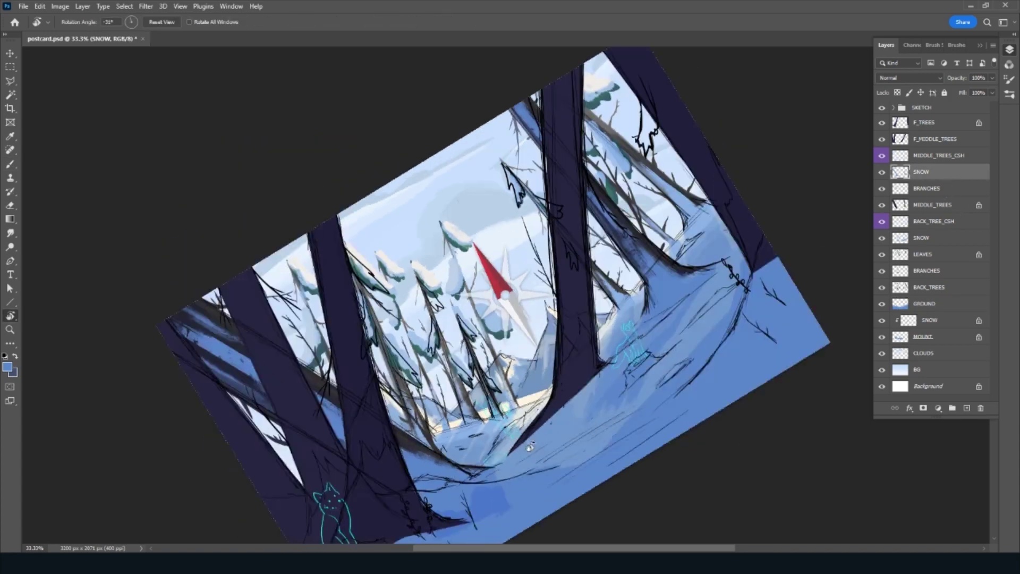
{"action": "key", "text": "e"}
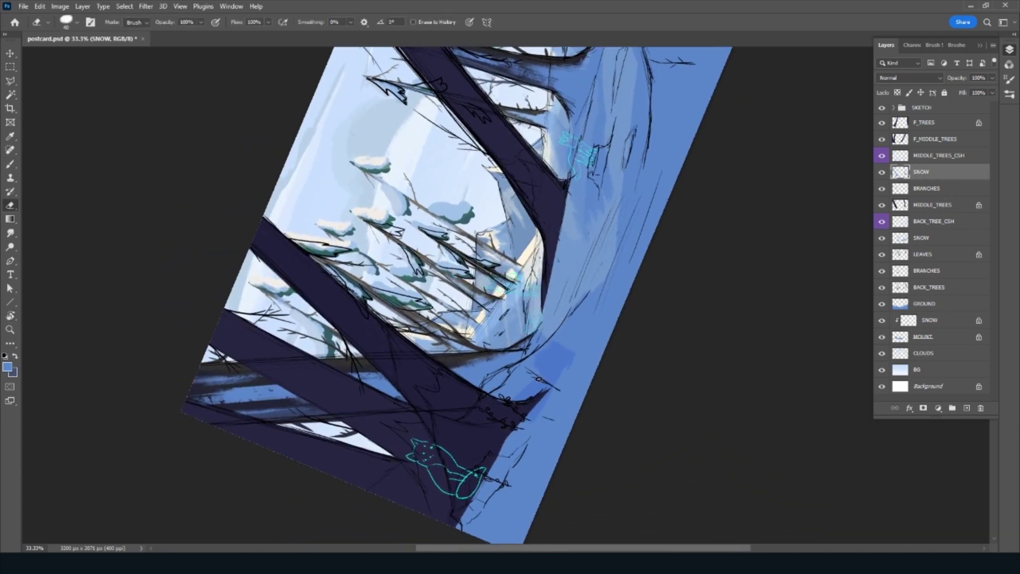
{"action": "left_click_drag", "start_coordinate": [556, 368], "coordinate": [487, 395]}
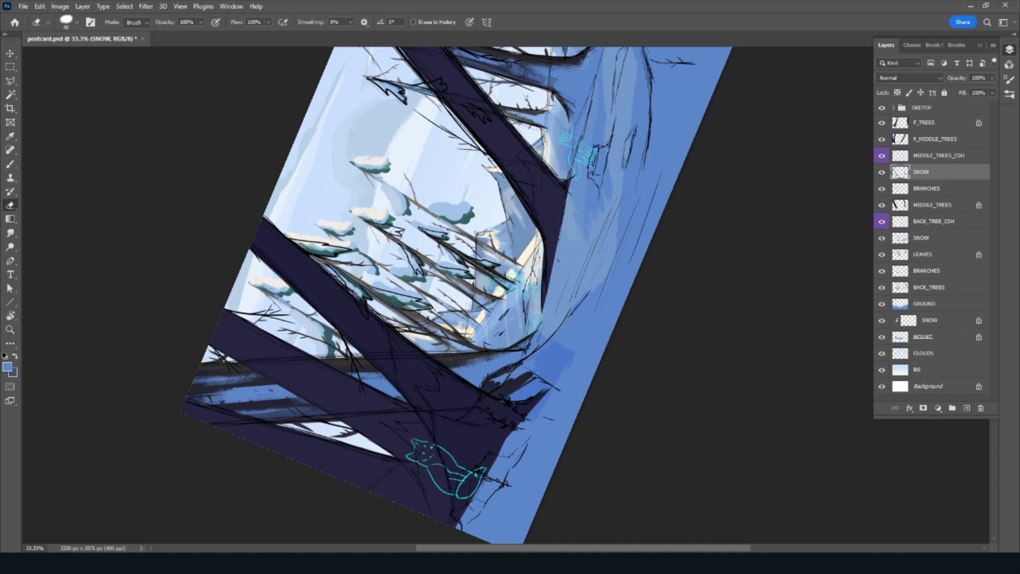
{"action": "left_click_drag", "start_coordinate": [518, 367], "coordinate": [505, 385]}
Erase the dark slope shading on the MIDDLE_TREES and MIDDLE_TREES_CSH layers
{"action": "left_click", "coordinate": [946, 189]}
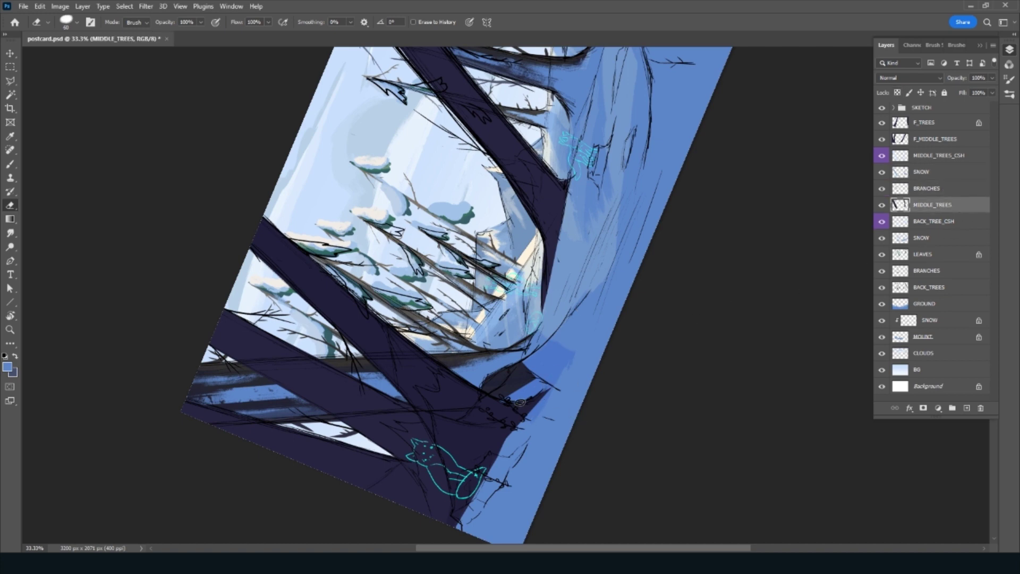
{"action": "left_click_drag", "start_coordinate": [520, 403], "coordinate": [489, 388]}
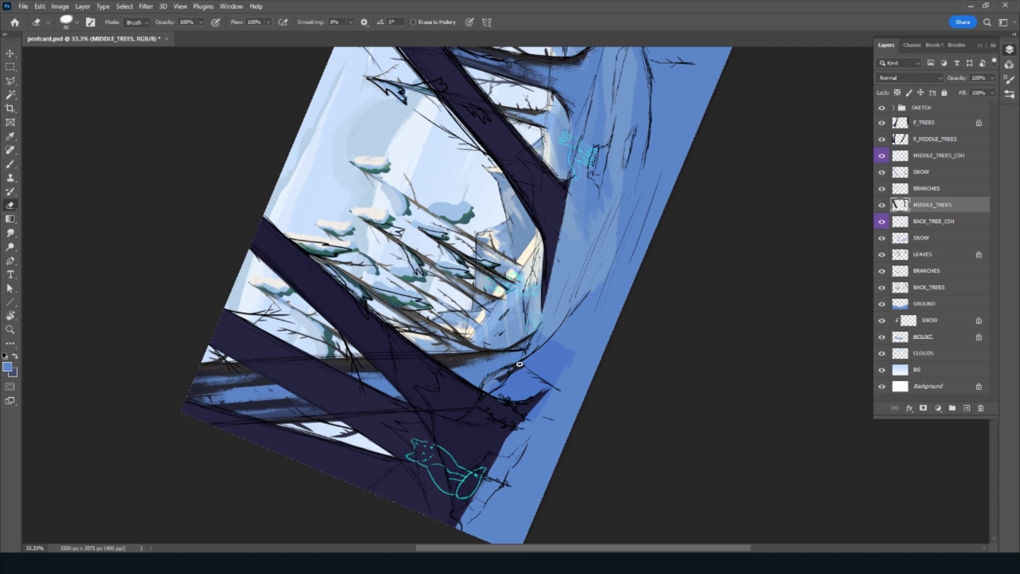
{"action": "left_click_drag", "start_coordinate": [491, 385], "coordinate": [502, 375]}
{"action": "left_click", "coordinate": [954, 156]}
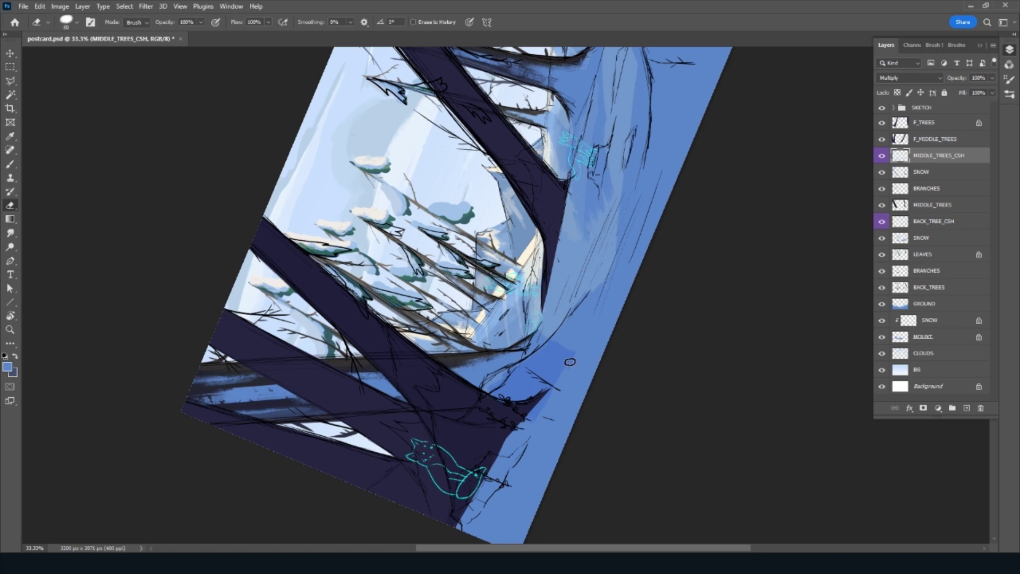
{"action": "key", "text": "bracketright"}
{"action": "key", "text": "bracketright"}
{"action": "key", "text": "bracketright"}
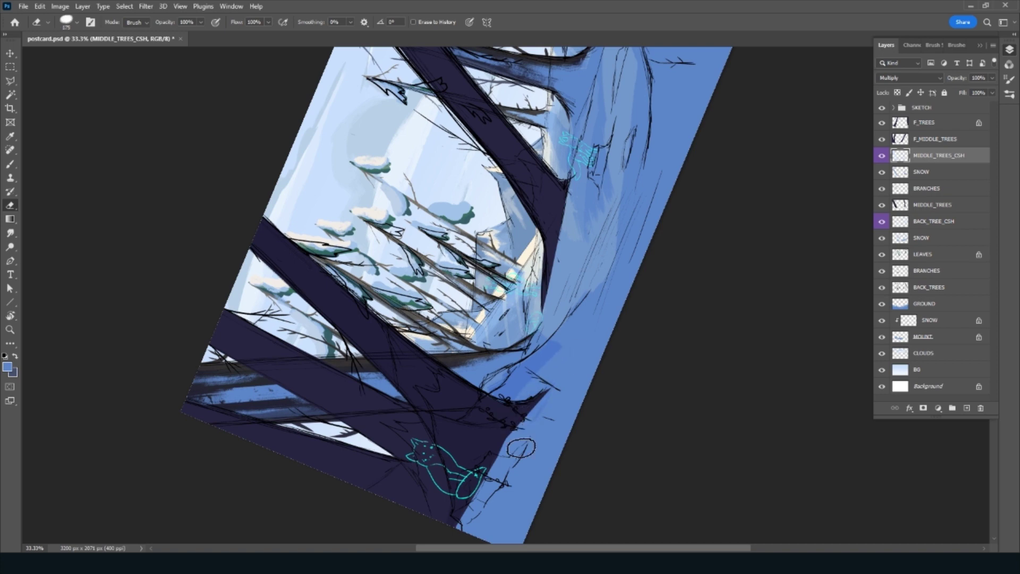
{"action": "key", "text": "bracketleft"}
{"action": "key", "text": "bracketleft"}
{"action": "key", "text": "bracketleft"}
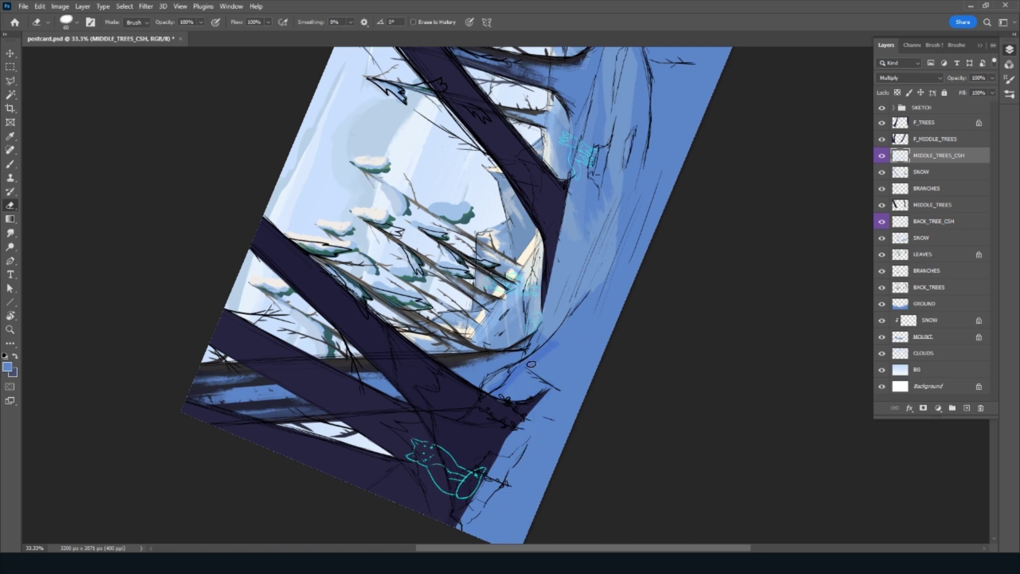
{"action": "mouse_move", "coordinate": [531, 364]}
{"action": "left_mouse_down"}
{"action": "mouse_move", "coordinate": [486, 400]}
{"action": "mouse_move", "coordinate": [546, 346]}
{"action": "left_mouse_up"}
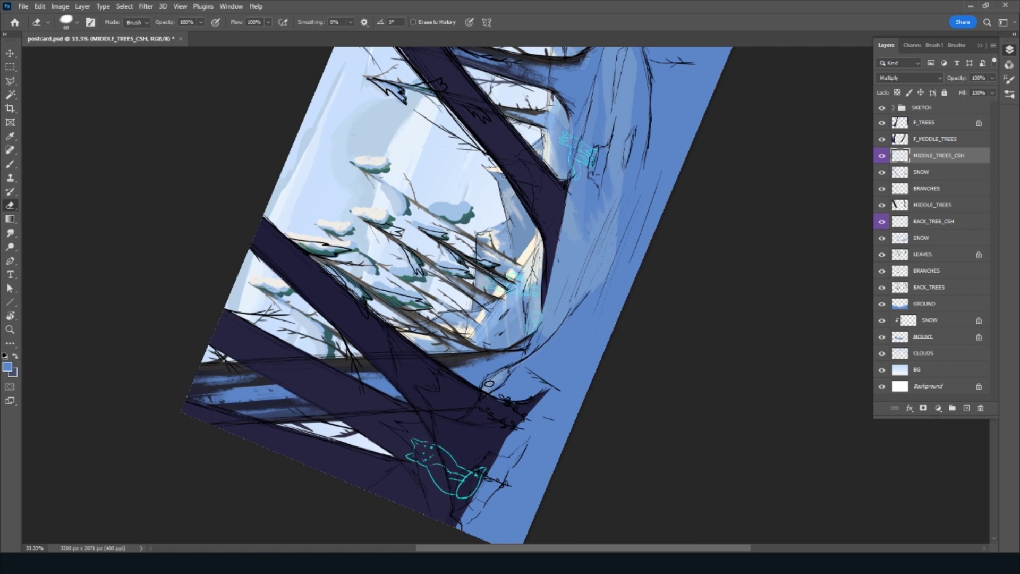
Reset the canvas rotation, select F_MIDDLE_TREES, hide the SKETCH lines and sample dark purple
{"action": "left_click", "coordinate": [944, 306]}
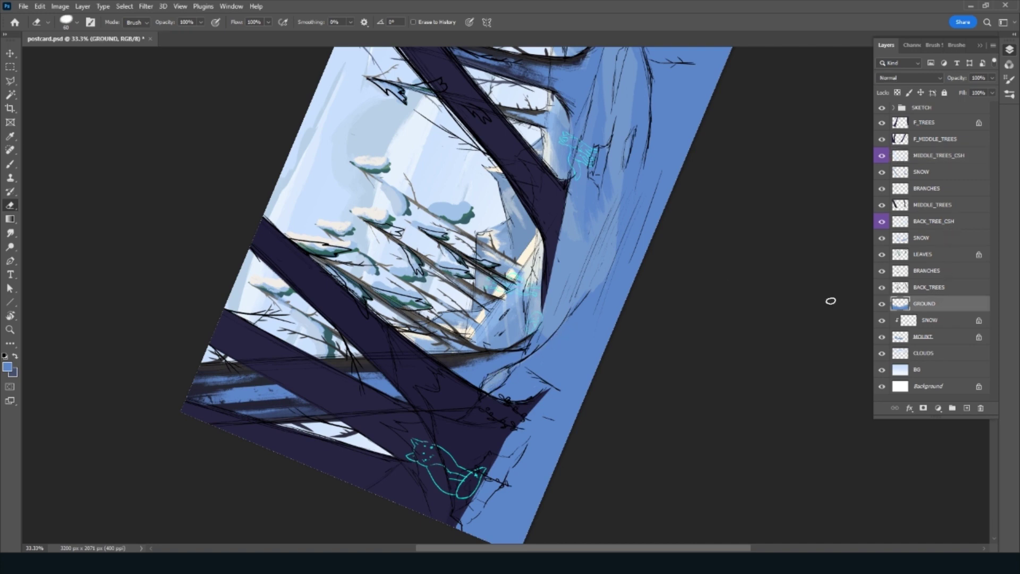
{"action": "key", "text": "b"}
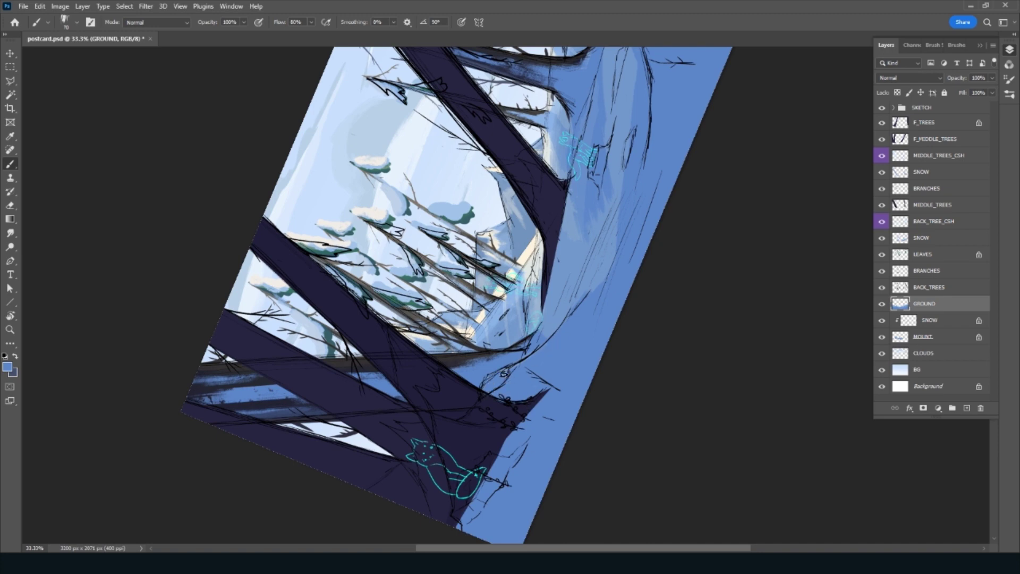
{"action": "key", "text": "Escape"}
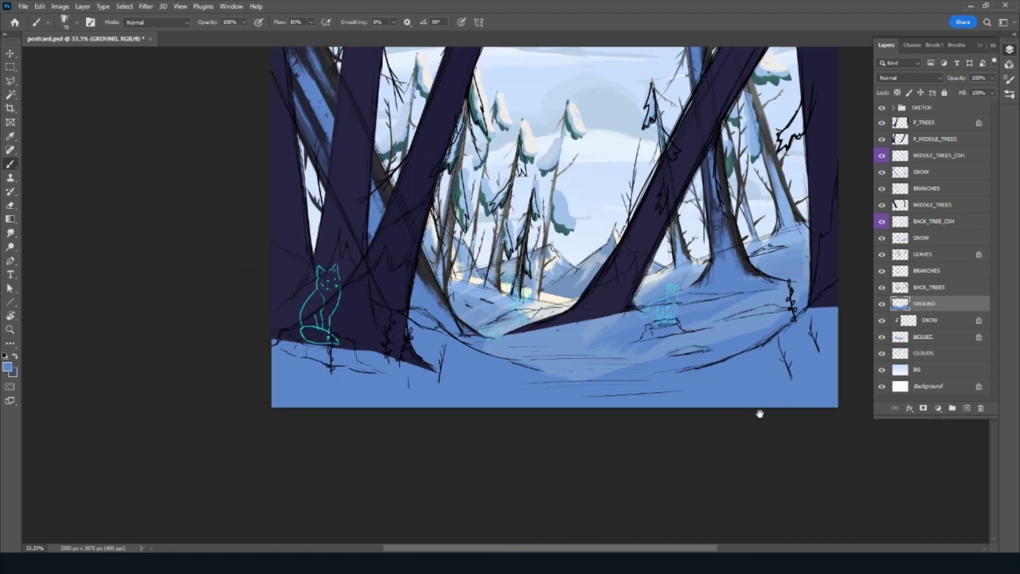
{"action": "left_click_drag", "start_coordinate": [759, 412], "coordinate": [652, 496]}
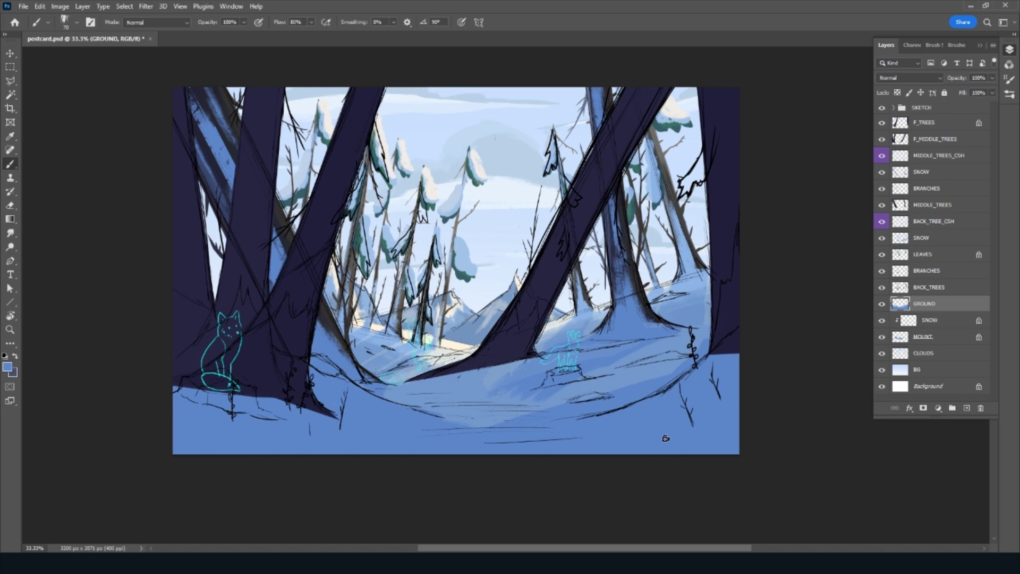
{"action": "left_click", "coordinate": [949, 142]}
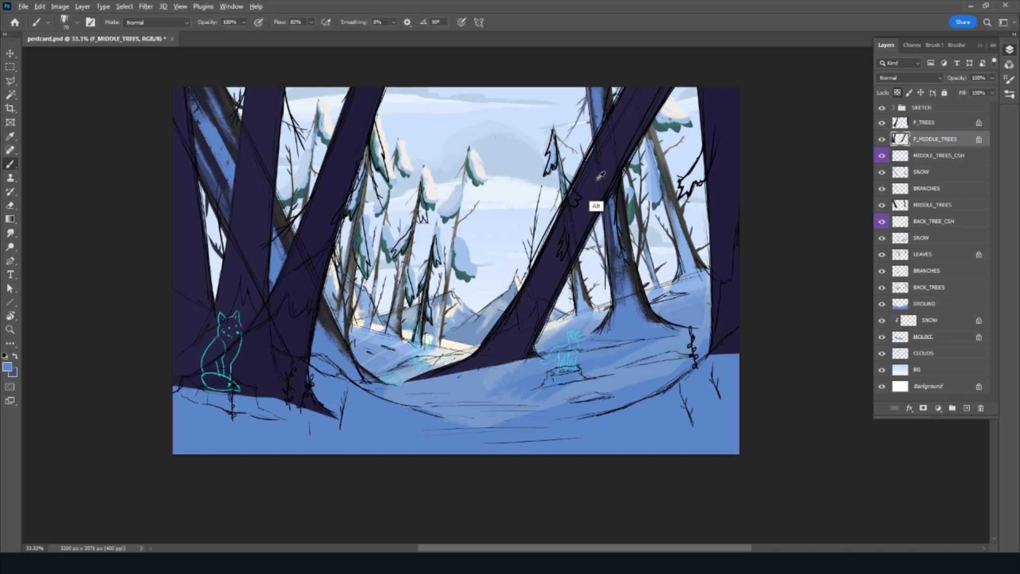
{"action": "left_click", "coordinate": [640, 112], "text": "alt"}
{"action": "left_click", "coordinate": [882, 107]}
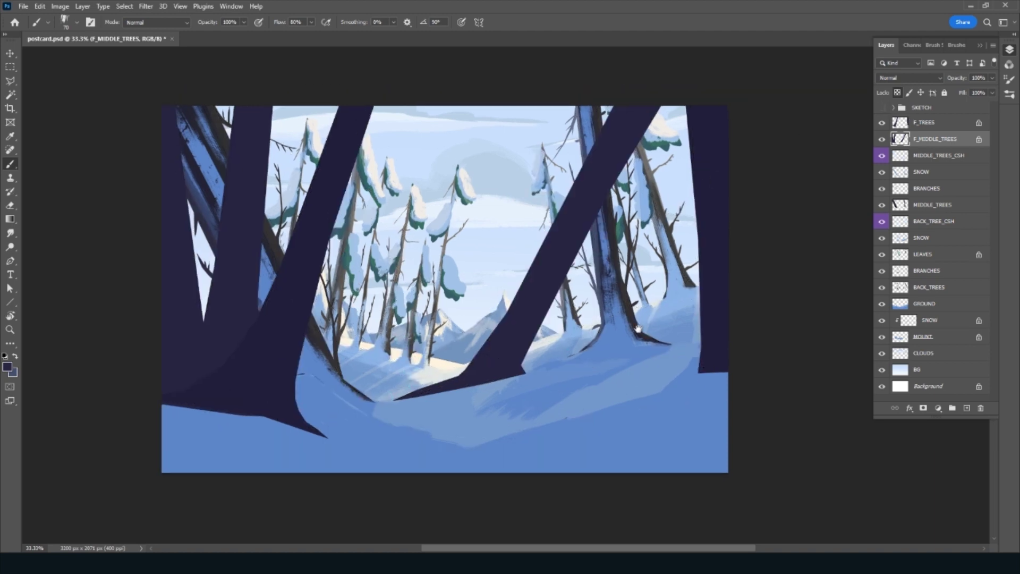
Save the document and add subtle sampled-colour shading on the right diagonal trunk
{"action": "left_click_drag", "start_coordinate": [635, 278], "coordinate": [605, 322]}
{"action": "left_click", "coordinate": [606, 322], "text": "alt"}
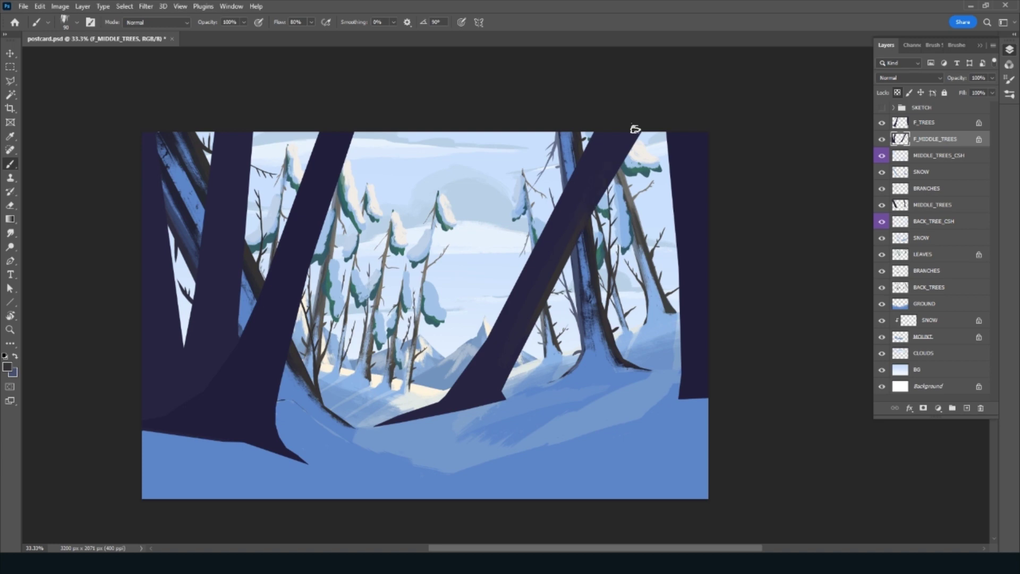
{"action": "key", "text": "ctrl+s"}
{"action": "left_click_drag", "start_coordinate": [609, 197], "coordinate": [608, 167]}
{"action": "left_click", "coordinate": [578, 204], "text": "alt"}
{"action": "left_click", "coordinate": [522, 366], "text": "alt"}
{"action": "key", "text": "x"}
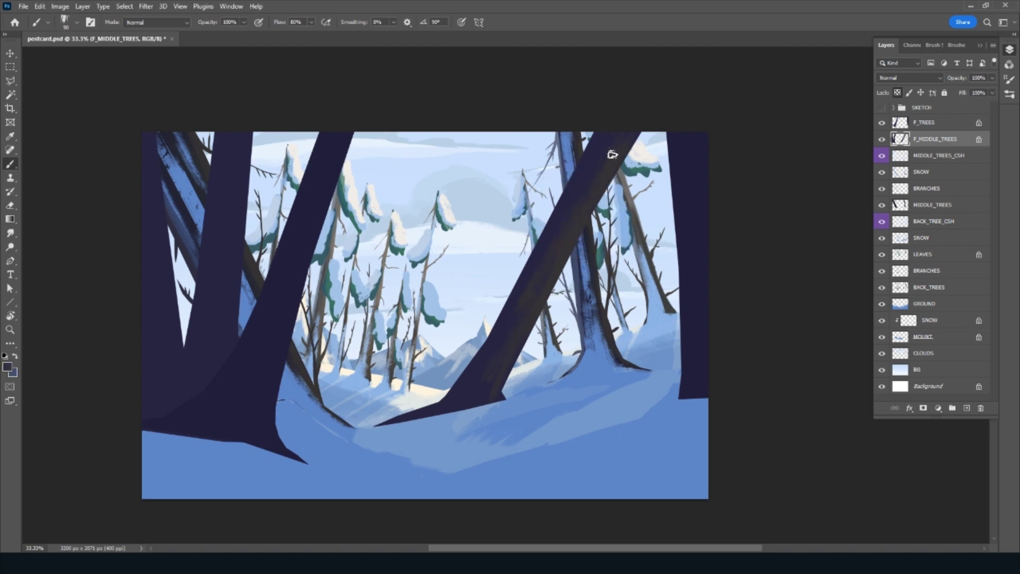
Paint pale sky-blue streaks along the right trunk, then tone them to muted purple
{"action": "key", "text": "alt"}
{"action": "left_click", "coordinate": [486, 158], "text": "alt"}
{"action": "left_click_drag", "start_coordinate": [535, 259], "coordinate": [576, 180]}
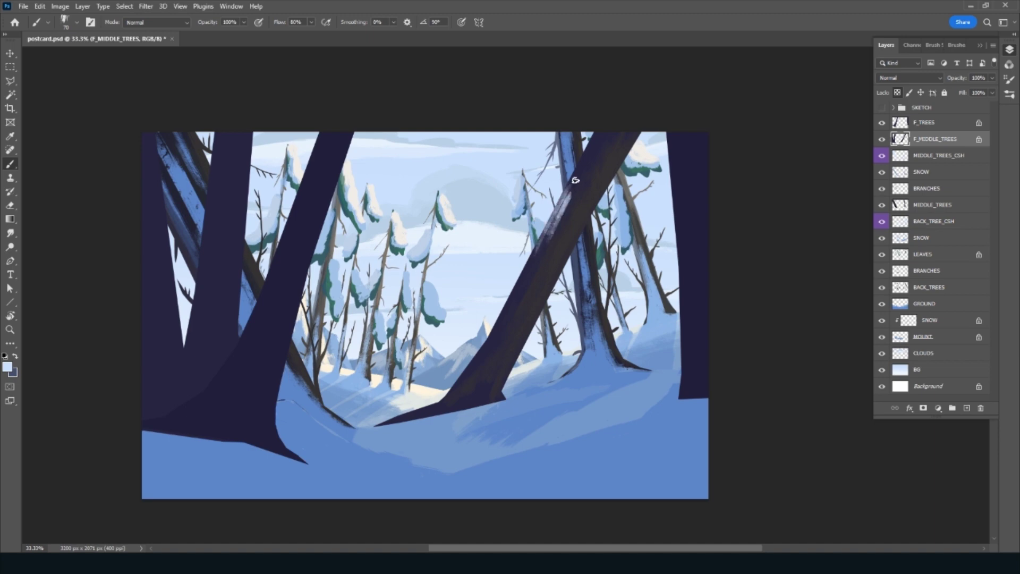
{"action": "left_click_drag", "start_coordinate": [563, 223], "coordinate": [579, 178]}
{"action": "left_click", "coordinate": [569, 212], "text": "alt"}
{"action": "mouse_move", "coordinate": [547, 232]}
{"action": "left_mouse_down"}
{"action": "mouse_move", "coordinate": [600, 134]}
{"action": "mouse_move", "coordinate": [577, 170]}
{"action": "left_mouse_up"}
{"action": "left_click_drag", "start_coordinate": [534, 255], "coordinate": [471, 367]}
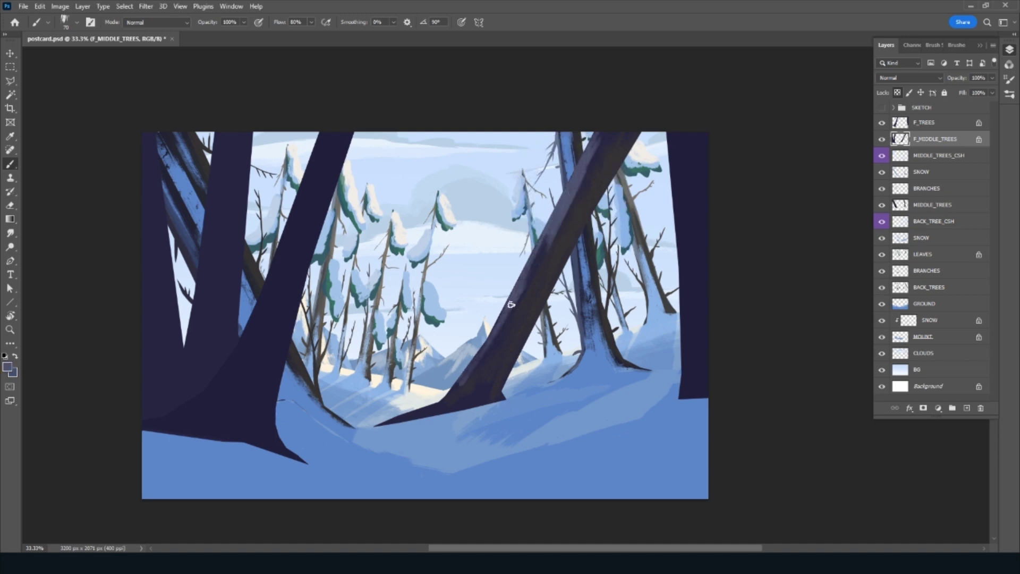
{"action": "left_click", "coordinate": [548, 248], "text": "alt"}
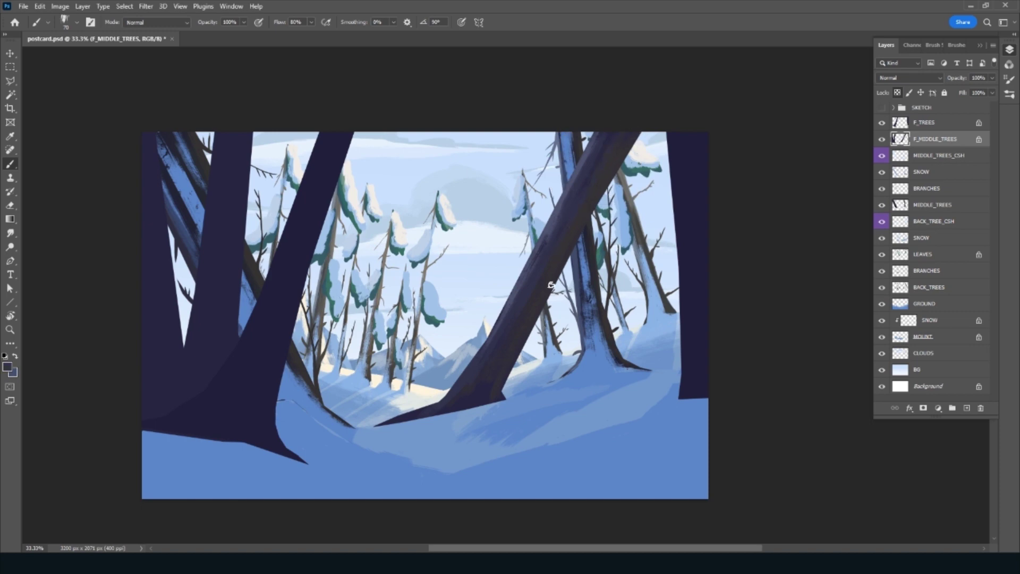
Paint darker, brownish and lighter-purple textured strokes down the tall left trunks using sampled colours
{"action": "left_click", "coordinate": [8, 368]}
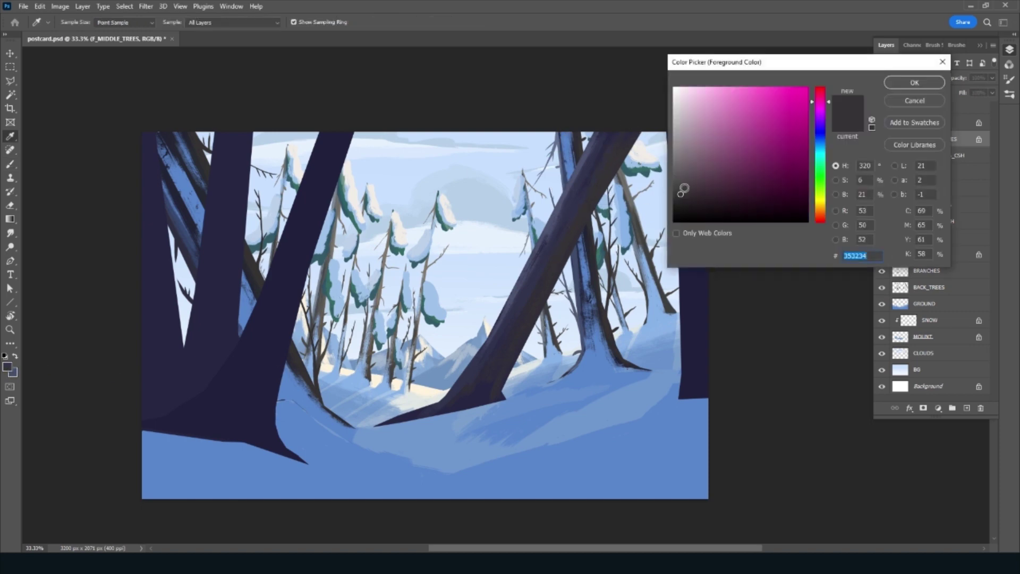
{"action": "left_click", "coordinate": [904, 82]}
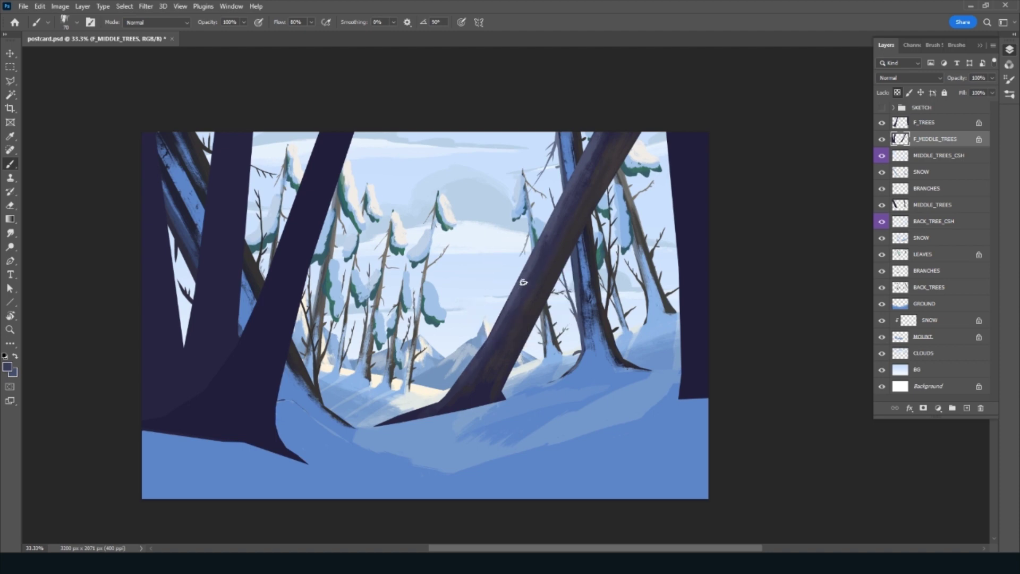
{"action": "left_click", "coordinate": [606, 154]}
{"action": "key", "text": "alt"}
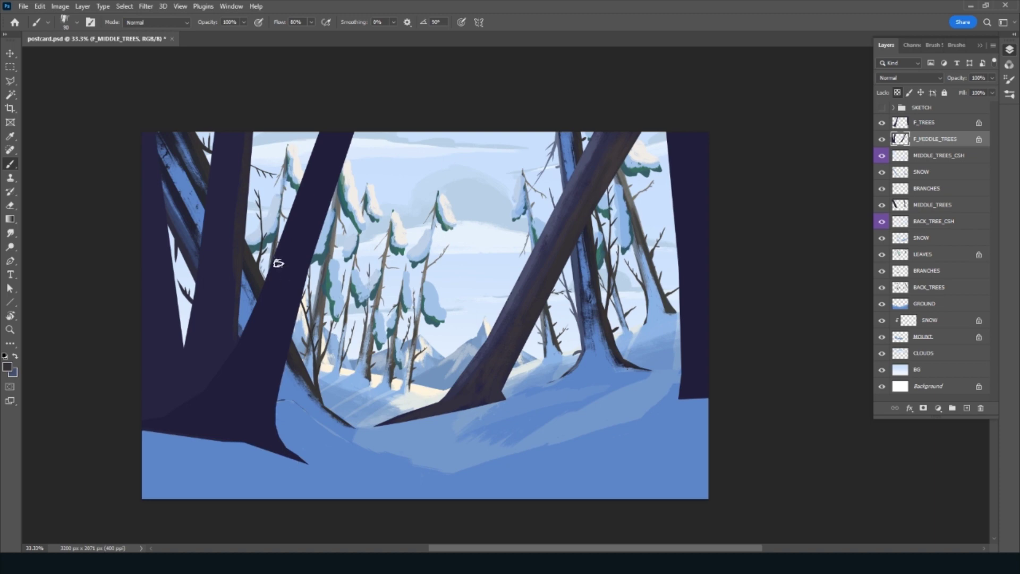
{"action": "left_click_drag", "start_coordinate": [249, 121], "coordinate": [229, 314]}
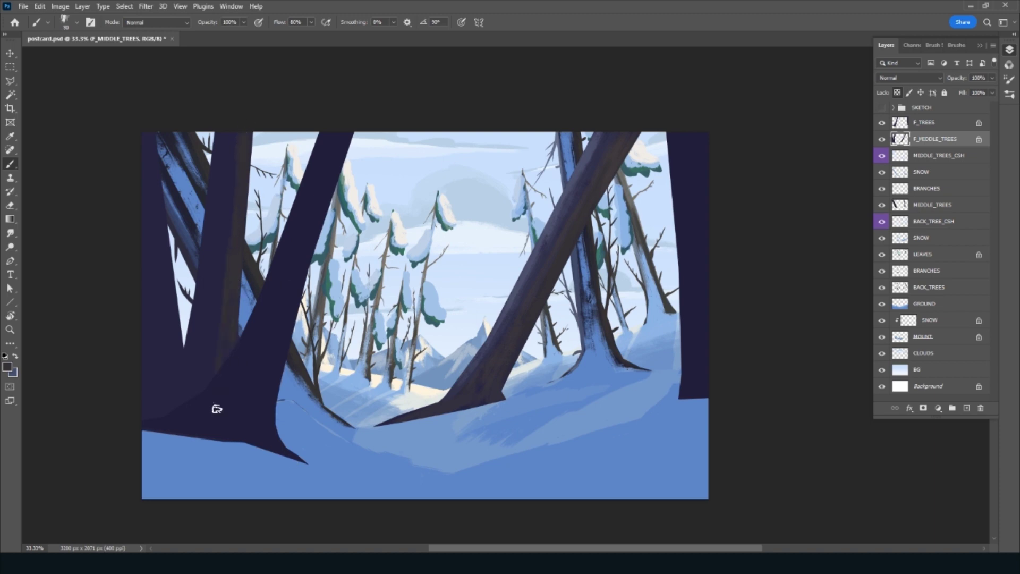
{"action": "mouse_move", "coordinate": [152, 160]}
{"action": "left_mouse_down"}
{"action": "mouse_move", "coordinate": [162, 316]}
{"action": "mouse_move", "coordinate": [161, 284]}
{"action": "mouse_move", "coordinate": [174, 333]}
{"action": "left_mouse_up"}
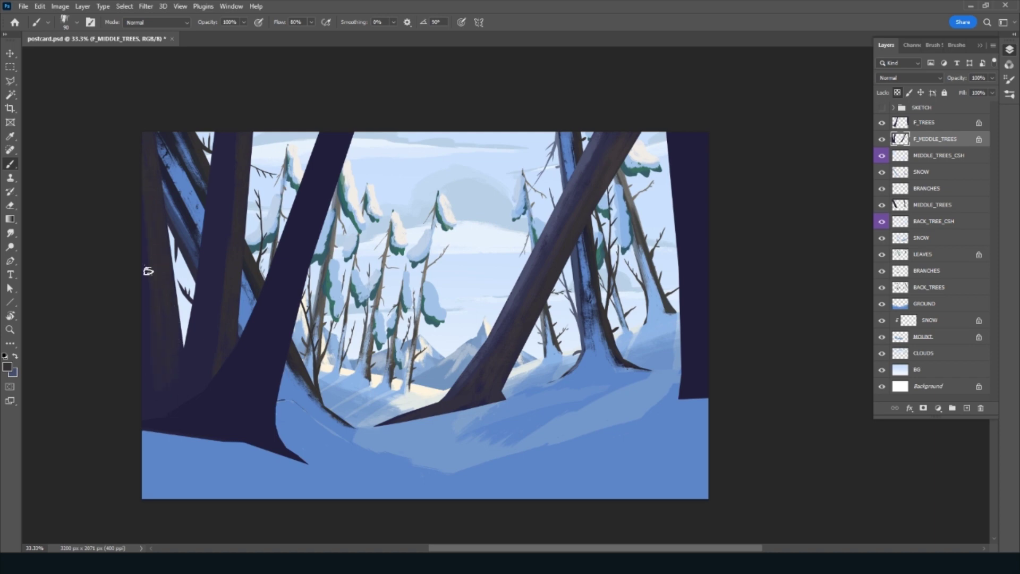
{"action": "key", "text": "alt"}
{"action": "mouse_move", "coordinate": [217, 213]}
{"action": "left_mouse_down"}
{"action": "mouse_move", "coordinate": [223, 120]}
{"action": "mouse_move", "coordinate": [212, 274]}
{"action": "mouse_move", "coordinate": [196, 316]}
{"action": "left_mouse_up"}
{"action": "key", "text": "bracketleft"}
{"action": "key", "text": "bracketleft"}
{"action": "key", "text": "bracketleft"}
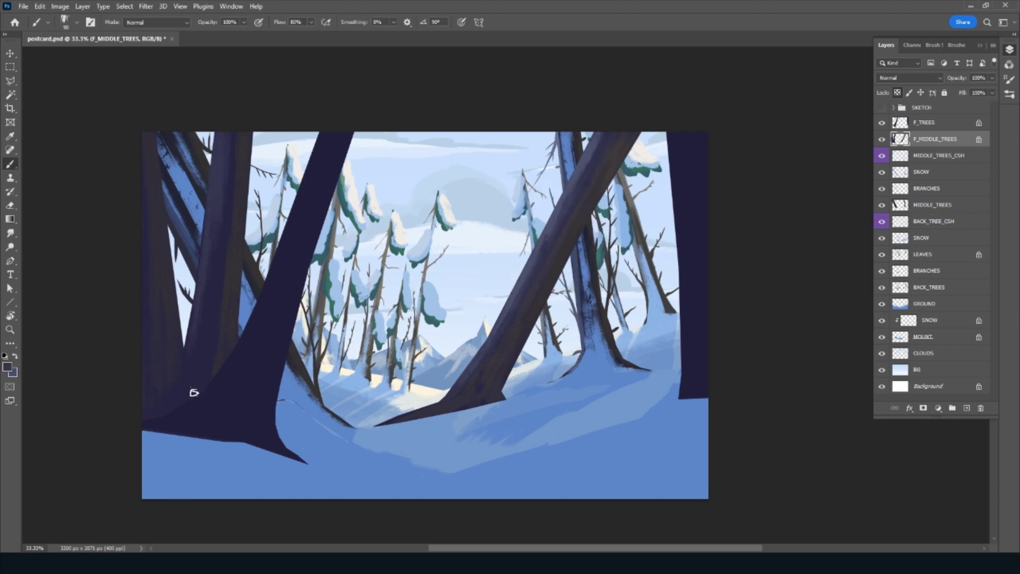
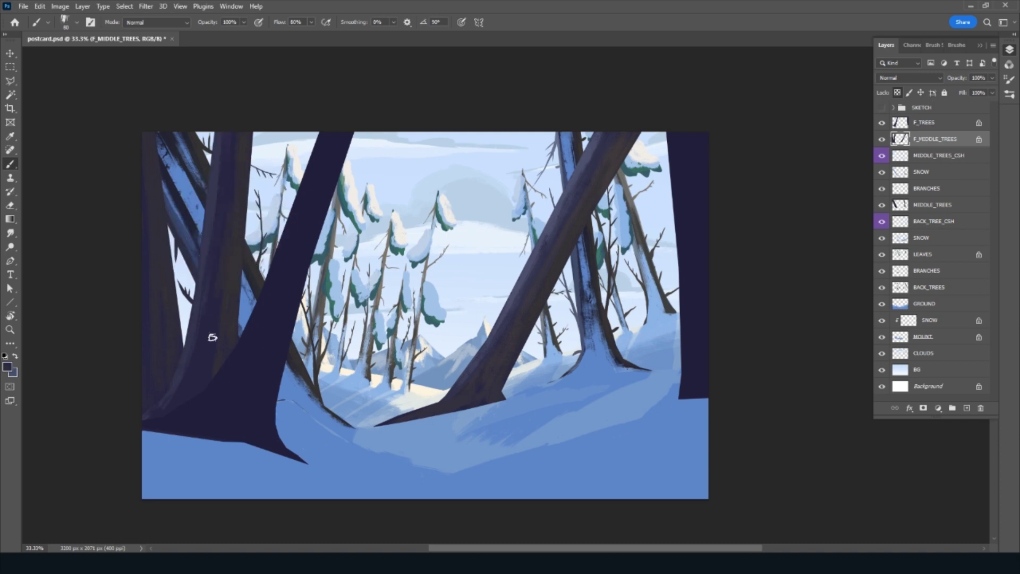
Sample a painting colour, show SKETCH, and add a layer named BRACNHES above F_MIDDLE_TREES
{"action": "right_click", "coordinate": [223, 183], "text": "alt"}
{"action": "key", "text": "alt"}
{"action": "left_click", "coordinate": [230, 176], "text": "alt"}
{"action": "left_click", "coordinate": [882, 107]}
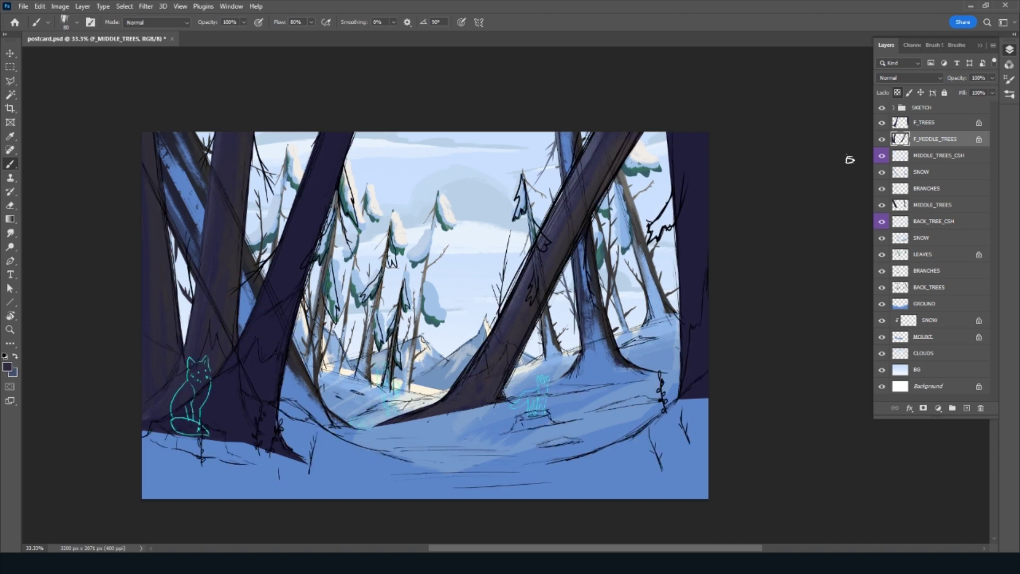
{"action": "left_click", "coordinate": [966, 407]}
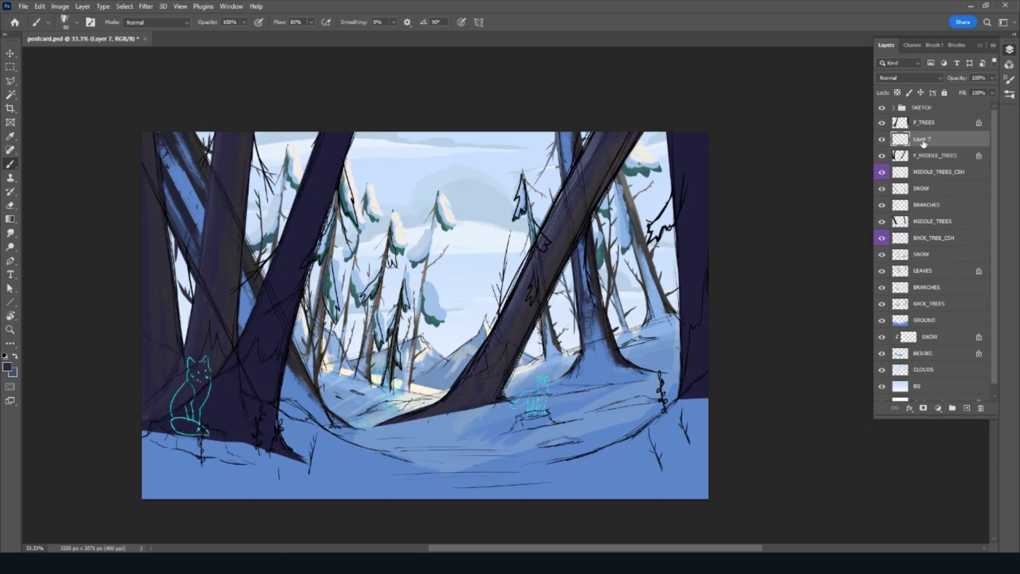
{"action": "double_click", "coordinate": [924, 139]}
{"action": "type", "text": "BRACNHES"}
{"action": "key", "text": "Return"}
Select the Rough Inker 4 brush preset and hide the SKETCH group again
{"action": "left_click", "coordinate": [955, 46]}
{"action": "left_click_drag", "start_coordinate": [992, 180], "coordinate": [995, 160]}
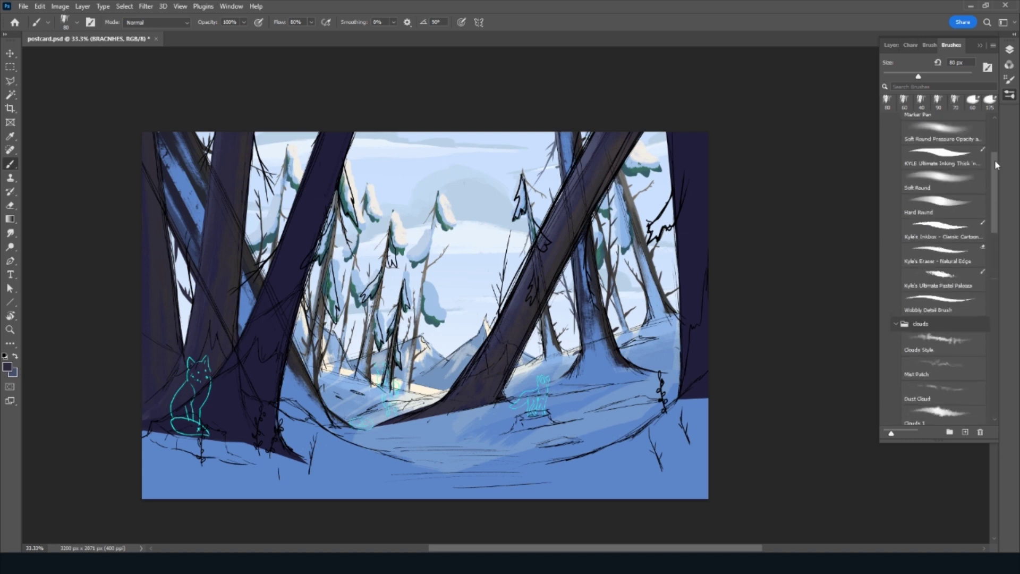
{"action": "scroll", "coordinate": [995, 164], "scroll_direction": "up", "scroll_amount": 2}
{"action": "scroll", "coordinate": [994, 165], "scroll_direction": "up", "scroll_amount": 2}
{"action": "scroll", "coordinate": [995, 164], "scroll_direction": "up", "scroll_amount": 1}
{"action": "left_click", "coordinate": [941, 163]}
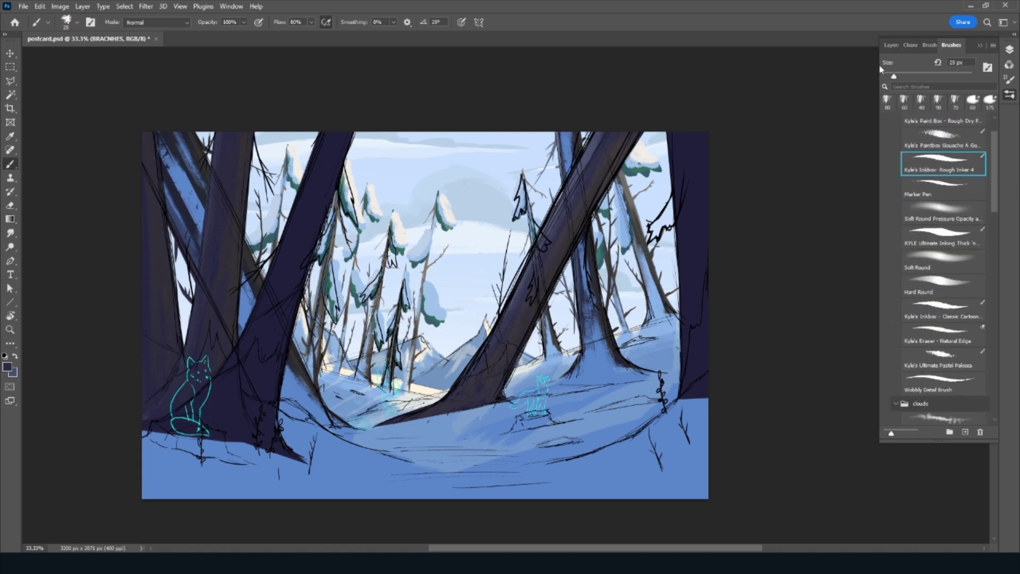
{"action": "left_click", "coordinate": [886, 46]}
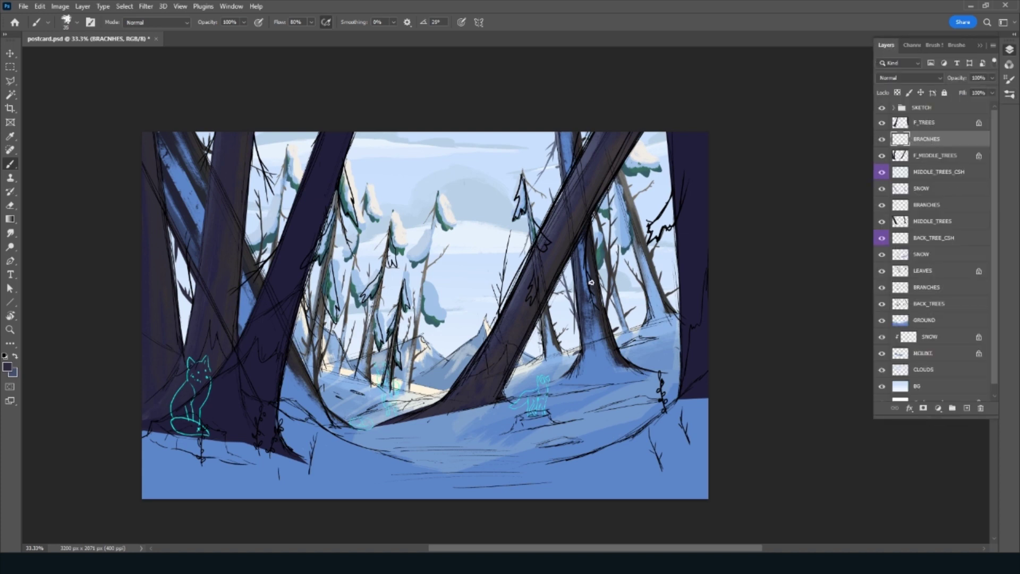
{"action": "left_click", "coordinate": [882, 109]}
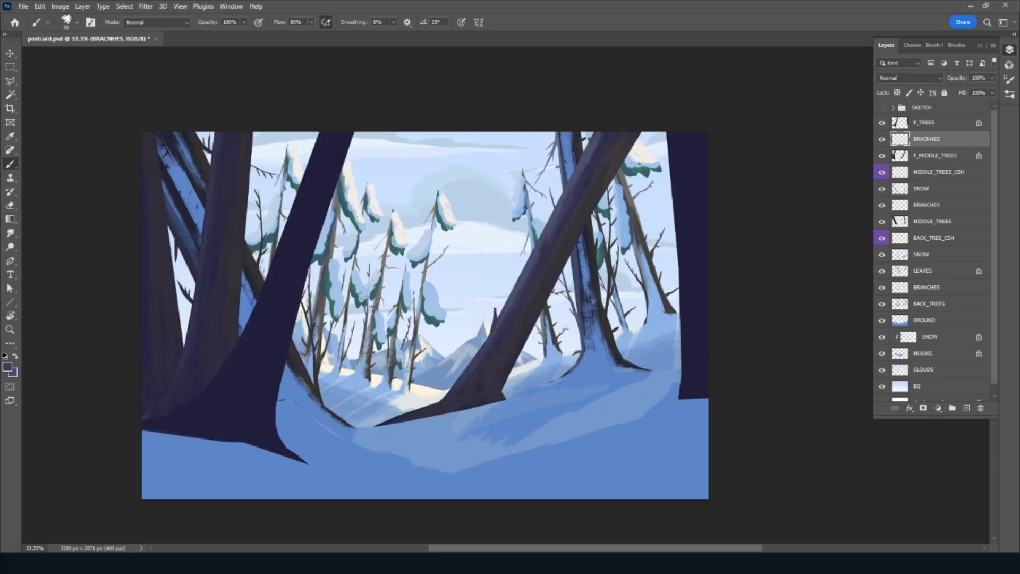
Undo a stray spike and paint two thin branches rising toward the canvas top
{"action": "key", "text": "ctrl+z"}
{"action": "key", "text": "ctrl+z"}
{"action": "left_click_drag", "start_coordinate": [495, 319], "coordinate": [505, 226]}
{"action": "left_click_drag", "start_coordinate": [551, 182], "coordinate": [545, 123]}
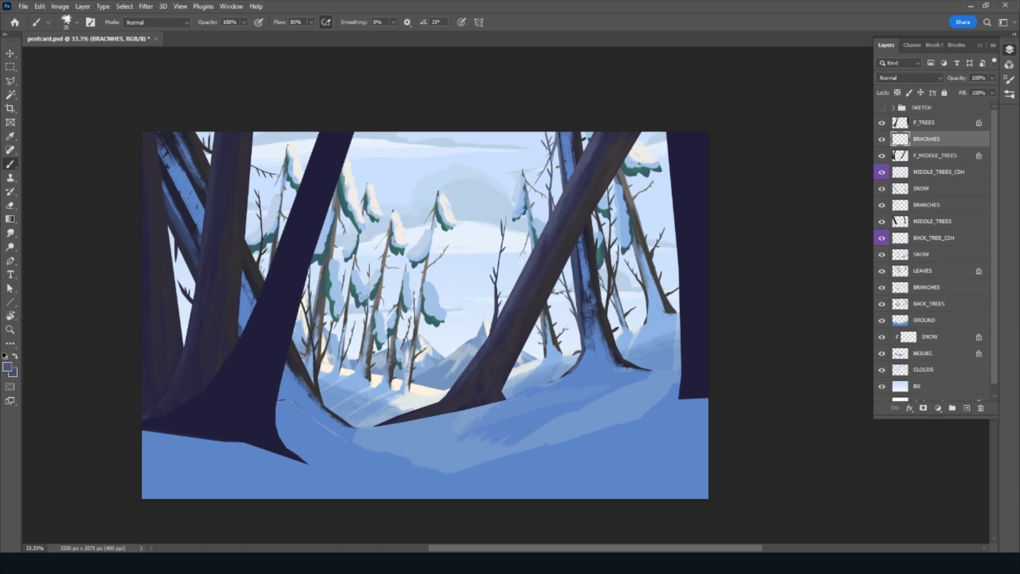
With the sampled dark trunk colour, paint branches on the middle and left trunks, then save
{"action": "left_click", "coordinate": [478, 357], "text": "alt"}
{"action": "left_click", "coordinate": [477, 360], "text": "alt"}
{"action": "key", "text": "ctrl+z"}
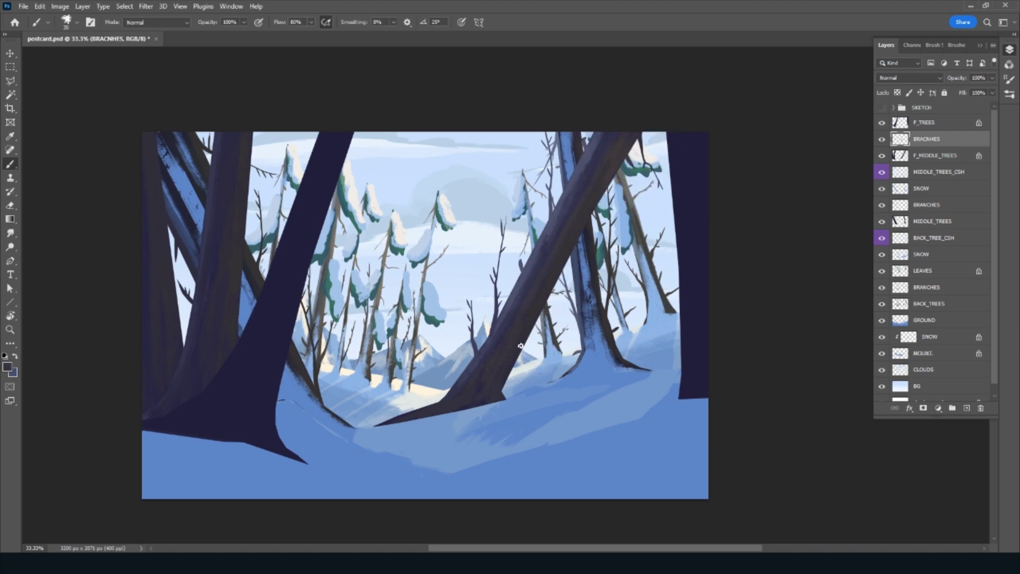
{"action": "left_click_drag", "start_coordinate": [539, 322], "coordinate": [579, 294]}
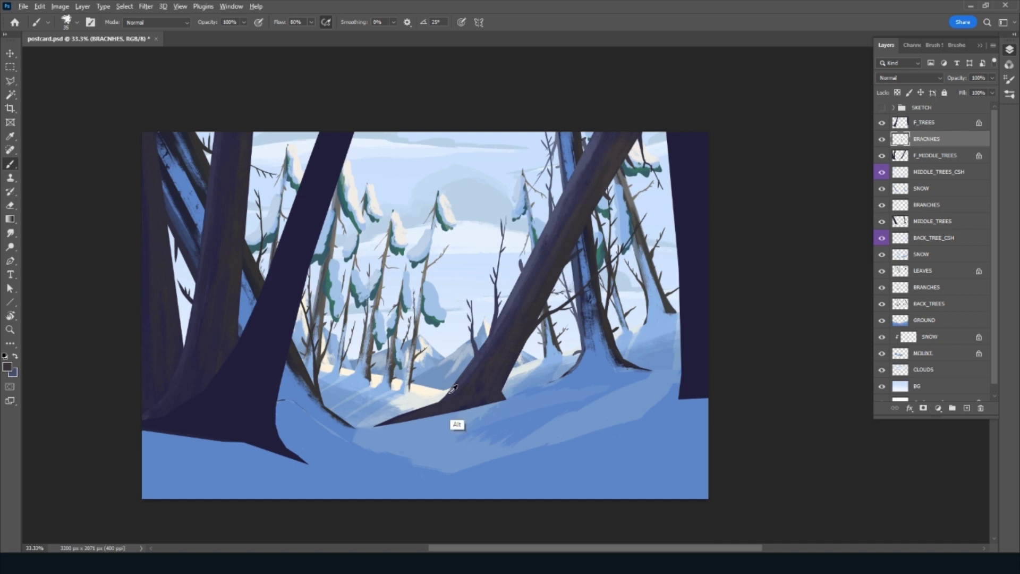
{"action": "scroll", "coordinate": [494, 384], "scroll_direction": "left", "scroll_amount": 3}
{"action": "scroll", "coordinate": [485, 428], "scroll_direction": "left", "scroll_amount": 3}
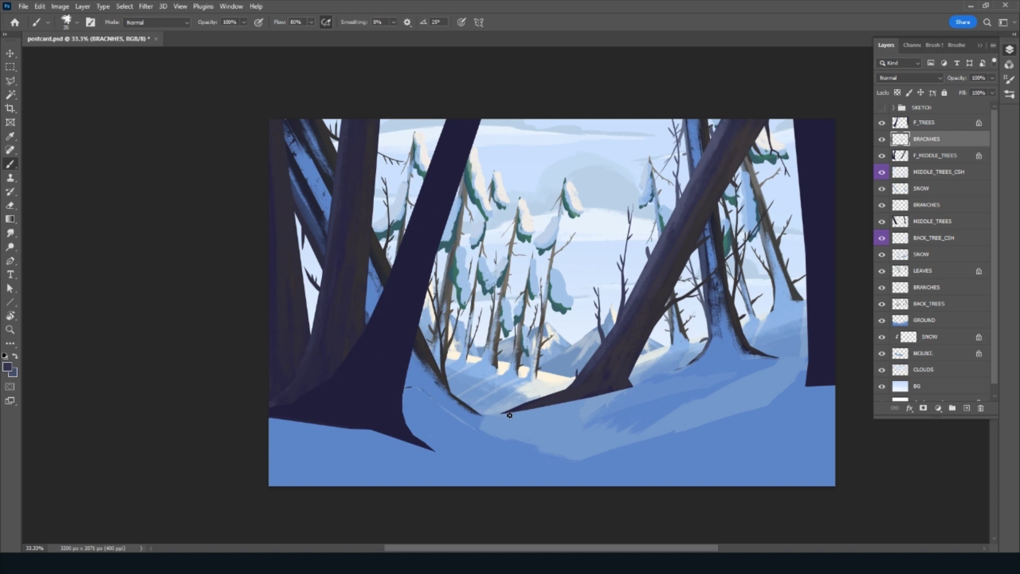
{"action": "left_click_drag", "start_coordinate": [361, 330], "coordinate": [380, 275]}
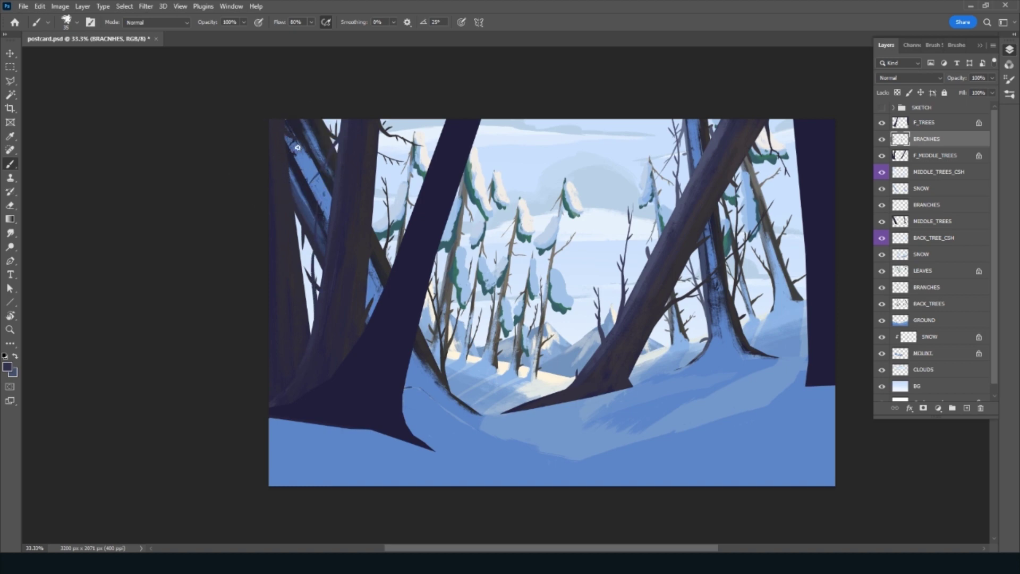
{"action": "left_click", "coordinate": [299, 370]}
{"action": "key", "text": "ctrl+s"}
Add a layer named SNOW, choose the Ink 2 brush, and sample the ground's snow-blue
{"action": "left_click", "coordinate": [966, 408]}
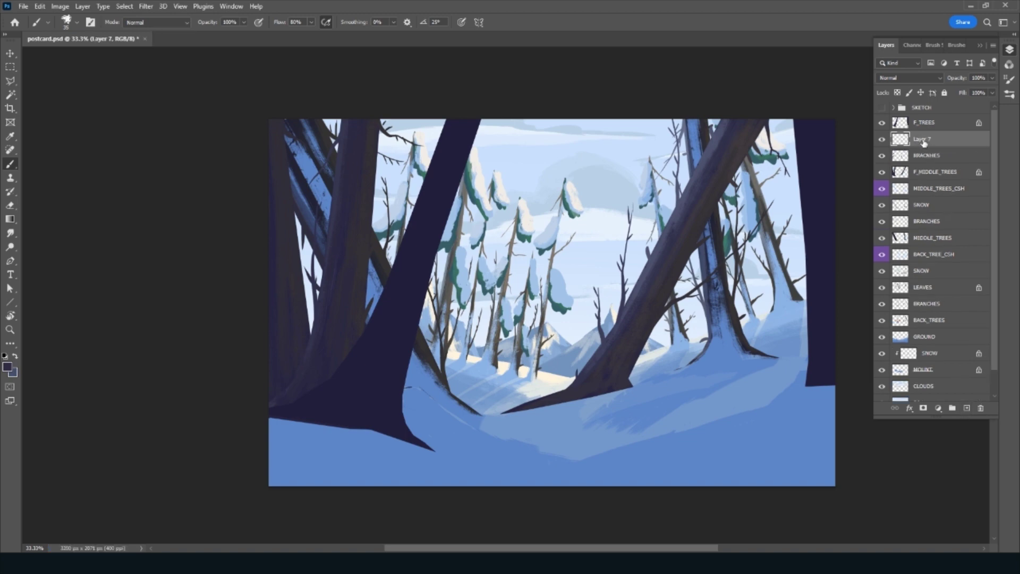
{"action": "type", "text": "SNOW"}
{"action": "key", "text": "Return"}
{"action": "left_click", "coordinate": [956, 44]}
{"action": "left_click_drag", "start_coordinate": [993, 213], "coordinate": [993, 272]}
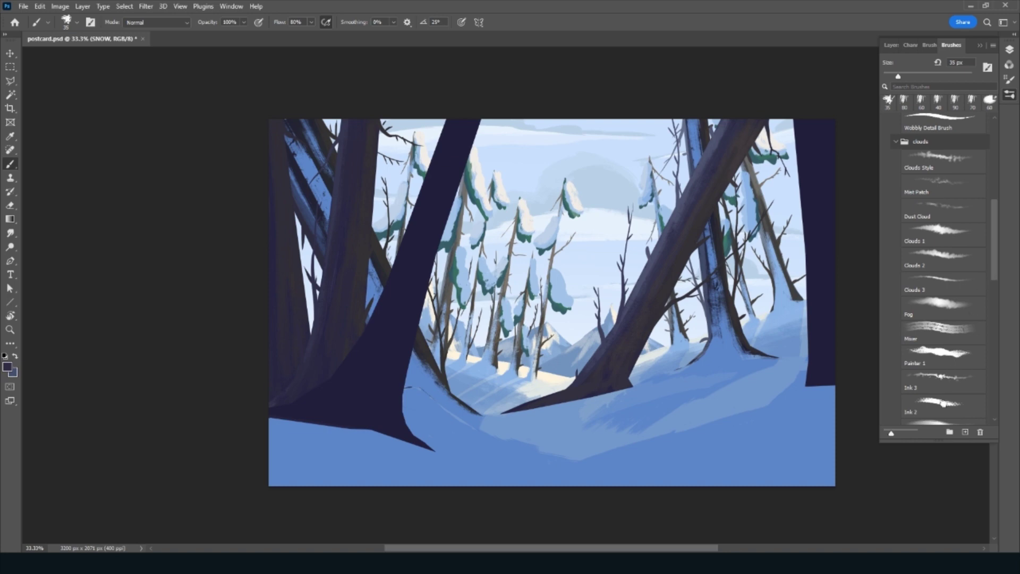
{"action": "left_click", "coordinate": [943, 403]}
{"action": "left_click", "coordinate": [886, 45]}
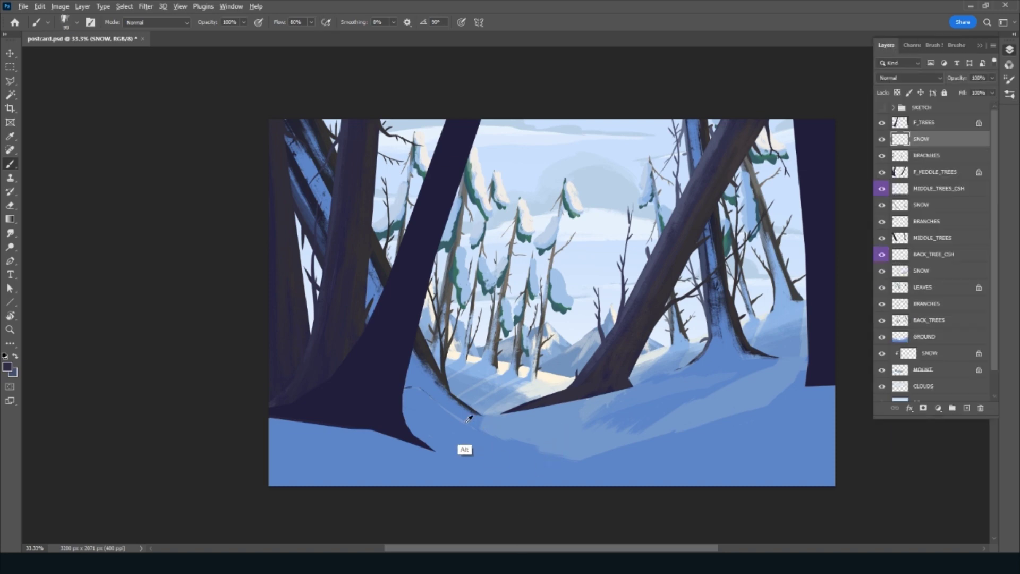
{"action": "left_click", "coordinate": [447, 415], "text": "alt"}
Paint snow-blue streaks along the base and up the lower-left trunk
{"action": "mouse_move", "coordinate": [330, 385]}
{"action": "left_mouse_down"}
{"action": "mouse_move", "coordinate": [298, 392]}
{"action": "mouse_move", "coordinate": [334, 363]}
{"action": "left_mouse_up"}
{"action": "key", "text": "ctrl+alt+z"}
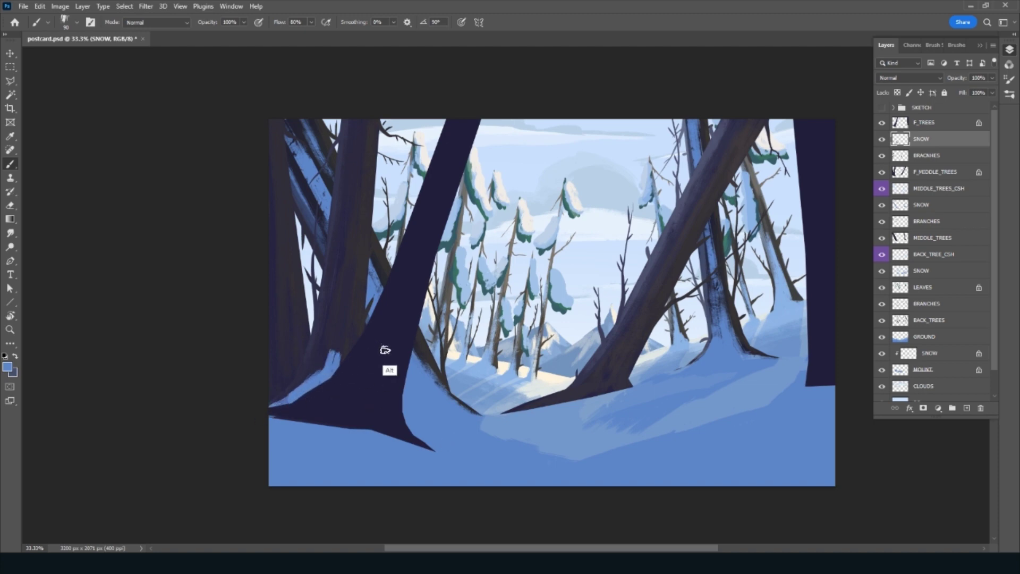
{"action": "key", "text": "ctrl+alt+z"}
{"action": "key", "text": "ctrl+alt+z"}
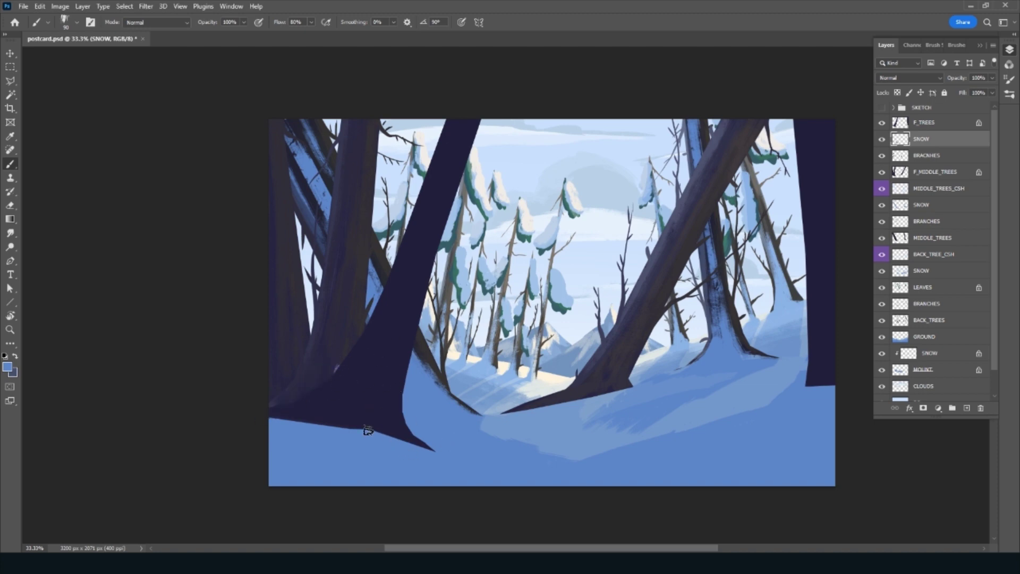
{"action": "left_click_drag", "start_coordinate": [369, 430], "coordinate": [270, 423]}
{"action": "mouse_move", "coordinate": [340, 377]}
{"action": "left_mouse_down"}
{"action": "mouse_move", "coordinate": [330, 345]}
{"action": "mouse_move", "coordinate": [290, 404]}
{"action": "left_mouse_up"}
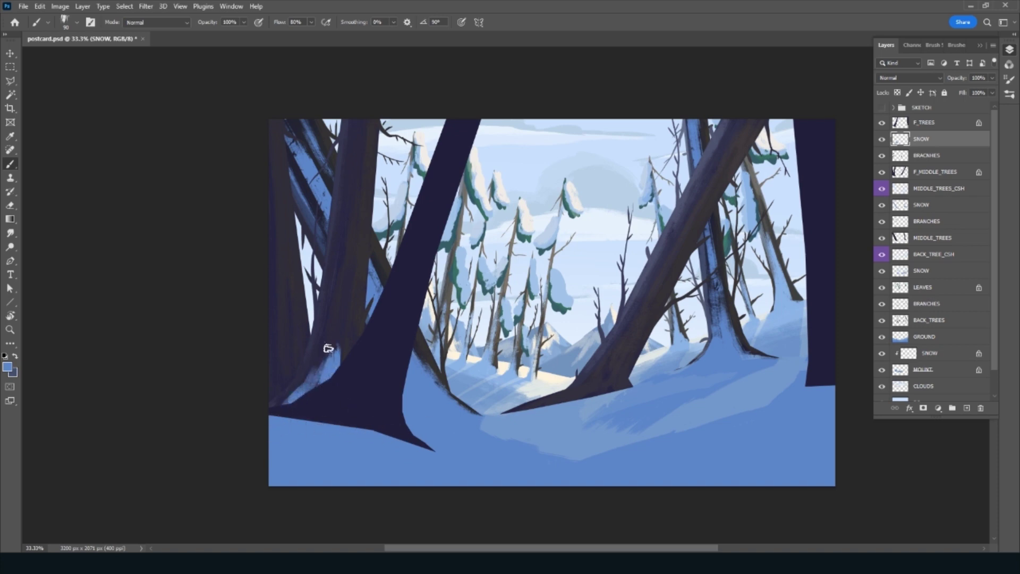
{"action": "mouse_move", "coordinate": [330, 348]}
{"action": "left_mouse_down"}
{"action": "mouse_move", "coordinate": [296, 400]}
{"action": "mouse_move", "coordinate": [327, 332]}
{"action": "mouse_move", "coordinate": [344, 232]}
{"action": "left_mouse_up"}
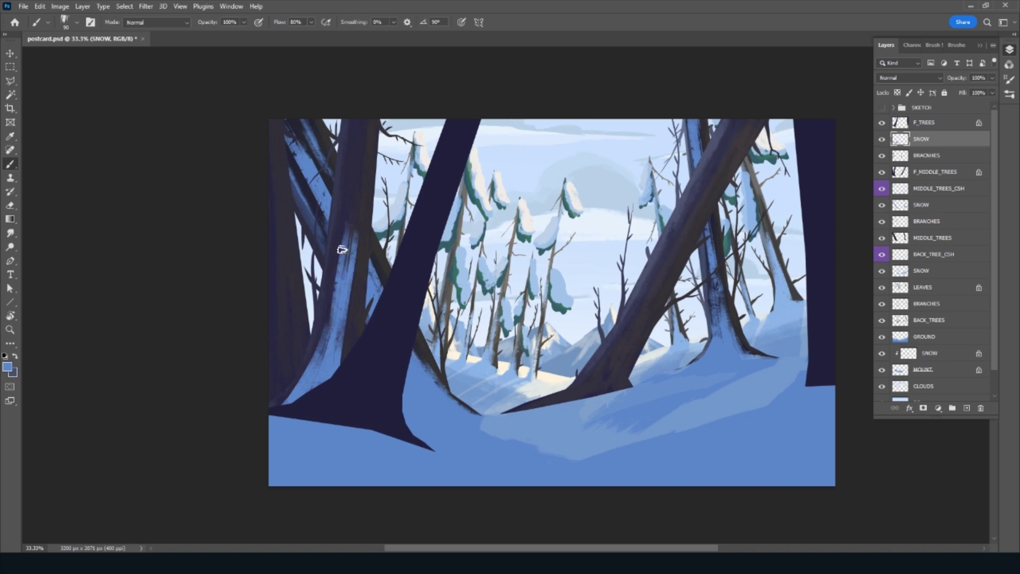
{"action": "left_click_drag", "start_coordinate": [354, 282], "coordinate": [351, 183]}
{"action": "left_click_drag", "start_coordinate": [338, 357], "coordinate": [351, 294]}
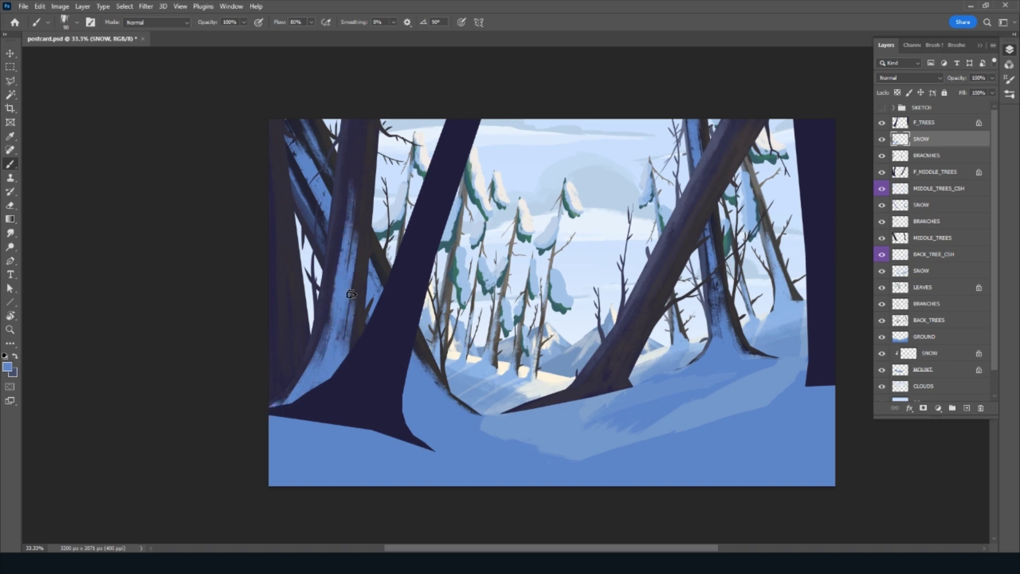
Streak snow up the far-left trunk, erase excess, and add faint highlights on the left trunk
{"action": "mouse_move", "coordinate": [280, 376]}
{"action": "left_mouse_down"}
{"action": "mouse_move", "coordinate": [263, 398]}
{"action": "mouse_move", "coordinate": [273, 356]}
{"action": "mouse_move", "coordinate": [269, 403]}
{"action": "mouse_move", "coordinate": [276, 293]}
{"action": "left_mouse_up"}
{"action": "mouse_move", "coordinate": [271, 233]}
{"action": "left_mouse_down"}
{"action": "mouse_move", "coordinate": [287, 398]}
{"action": "mouse_move", "coordinate": [292, 325]}
{"action": "mouse_move", "coordinate": [271, 175]}
{"action": "mouse_move", "coordinate": [275, 266]}
{"action": "left_mouse_up"}
{"action": "left_click_drag", "start_coordinate": [295, 366], "coordinate": [284, 404]}
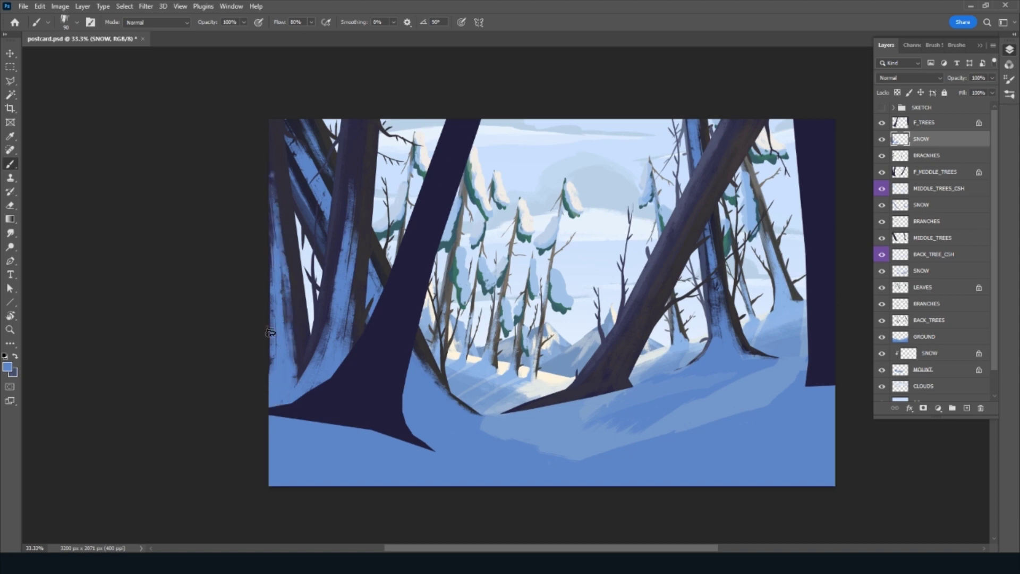
{"action": "mouse_move", "coordinate": [271, 319]}
{"action": "left_mouse_down"}
{"action": "mouse_move", "coordinate": [260, 412]}
{"action": "mouse_move", "coordinate": [291, 381]}
{"action": "left_mouse_up"}
{"action": "key", "text": "e"}
{"action": "key", "text": "b"}
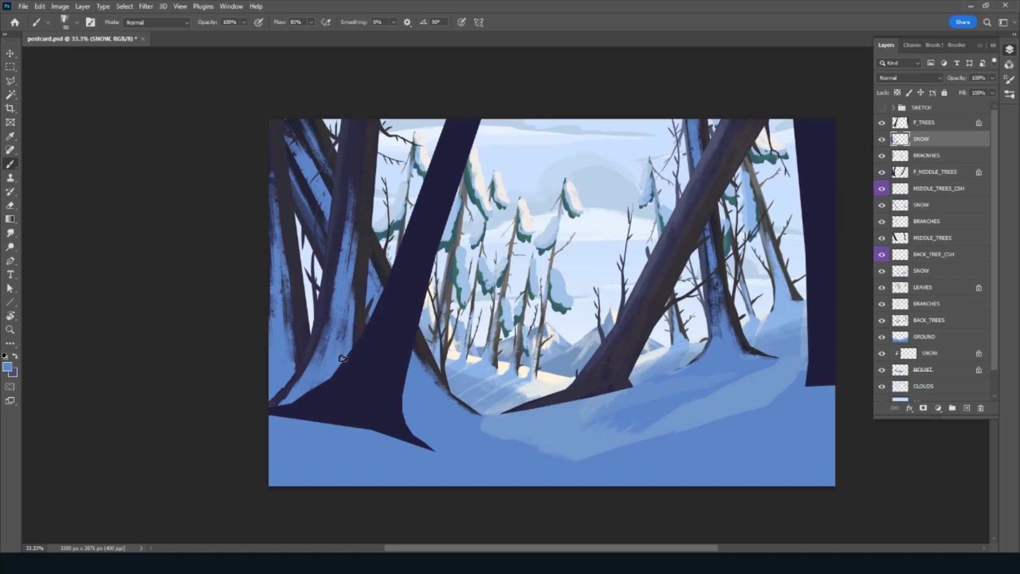
{"action": "left_click_drag", "start_coordinate": [348, 341], "coordinate": [355, 140]}
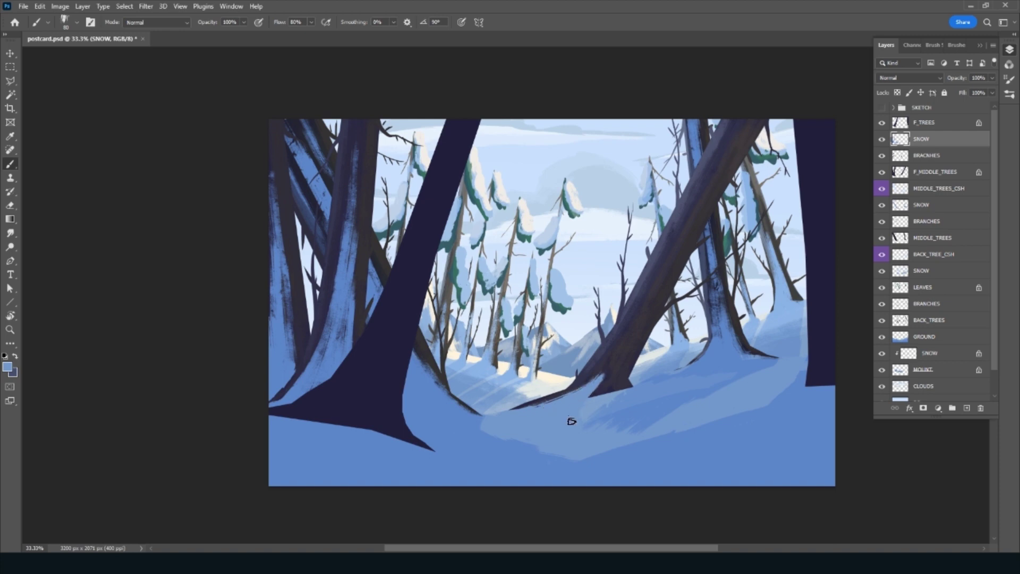
{"action": "mouse_move", "coordinate": [620, 391]}
{"action": "left_mouse_down"}
{"action": "mouse_move", "coordinate": [612, 380]}
{"action": "mouse_move", "coordinate": [579, 391]}
{"action": "left_mouse_up"}
{"action": "left_click_drag", "start_coordinate": [637, 327], "coordinate": [610, 380]}
{"action": "mouse_move", "coordinate": [649, 308]}
{"action": "left_mouse_down"}
{"action": "mouse_move", "coordinate": [627, 349]}
{"action": "mouse_move", "coordinate": [593, 378]}
{"action": "left_mouse_up"}
{"action": "left_click_drag", "start_coordinate": [659, 285], "coordinate": [587, 382]}
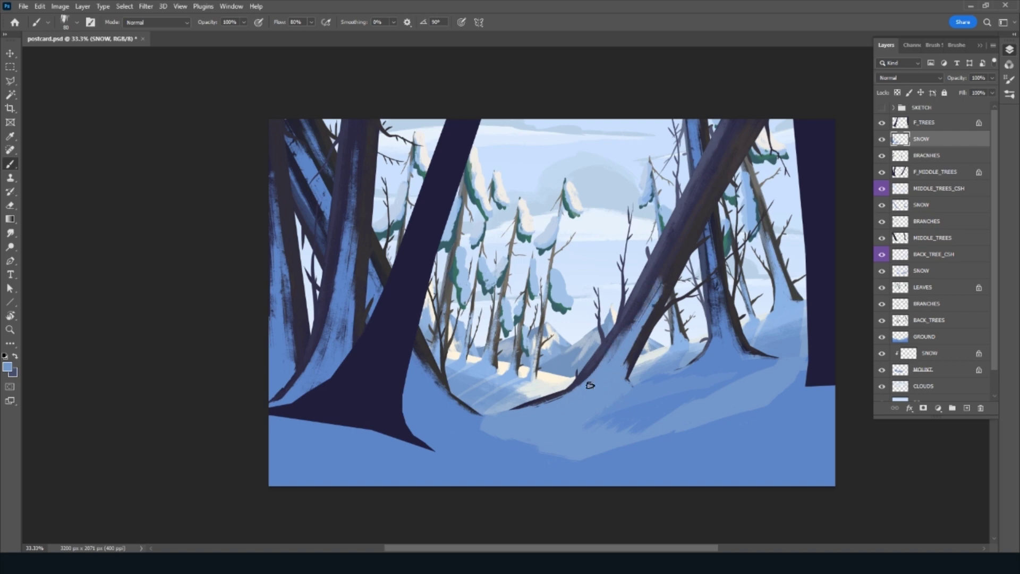
{"action": "left_click_drag", "start_coordinate": [742, 137], "coordinate": [693, 210]}
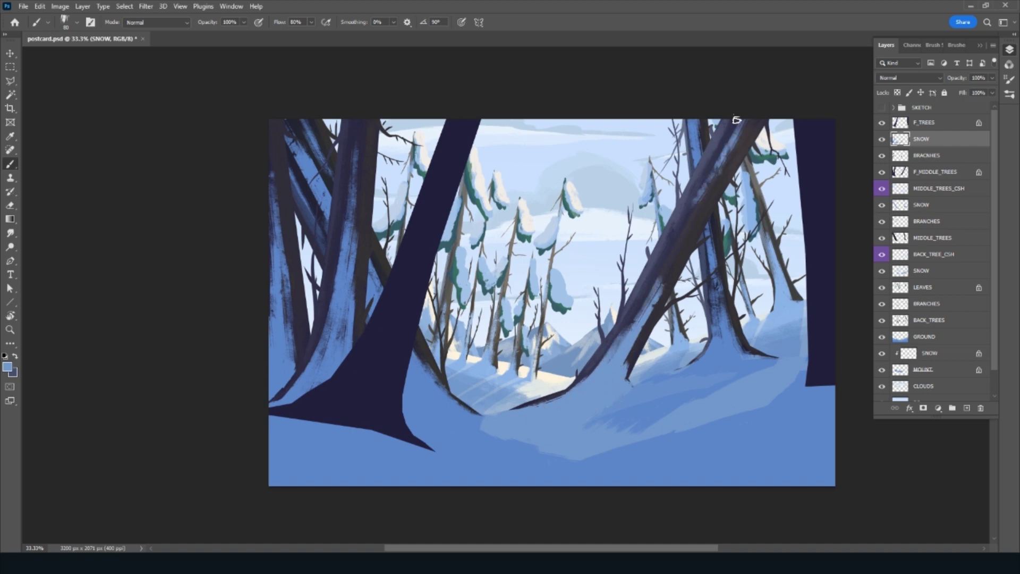
{"action": "left_click_drag", "start_coordinate": [739, 117], "coordinate": [680, 247]}
{"action": "left_click", "coordinate": [585, 410], "text": "alt"}
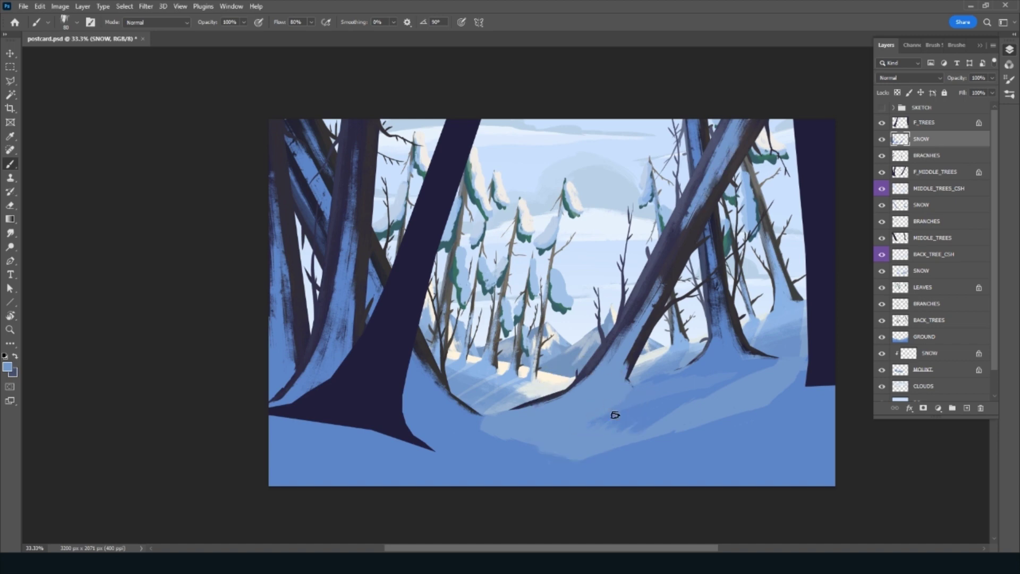
{"action": "mouse_move", "coordinate": [616, 415]}
{"action": "left_mouse_down"}
{"action": "mouse_move", "coordinate": [629, 404]}
{"action": "mouse_move", "coordinate": [580, 419]}
{"action": "left_mouse_up"}
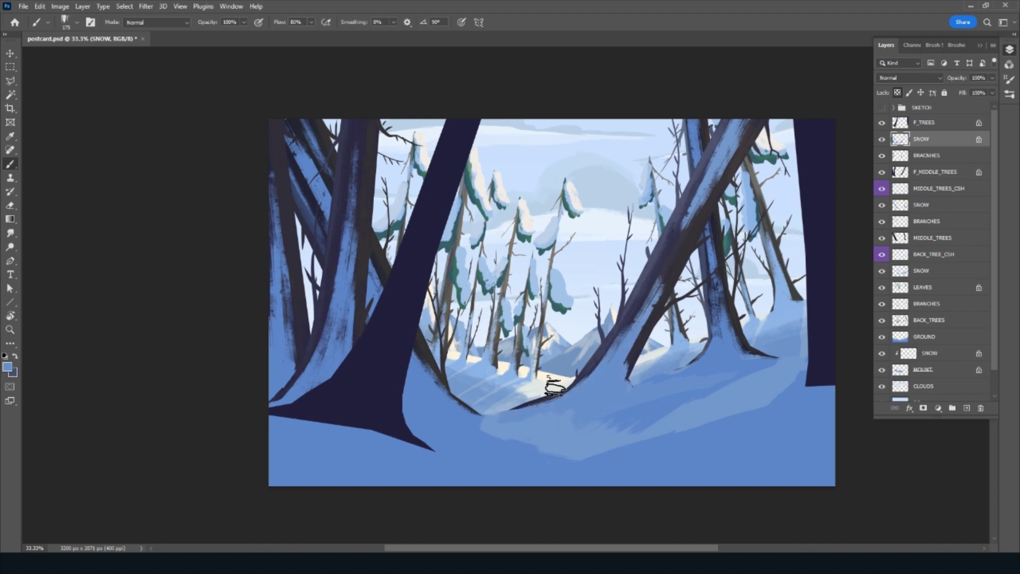
{"action": "key", "text": "bracketleft"}
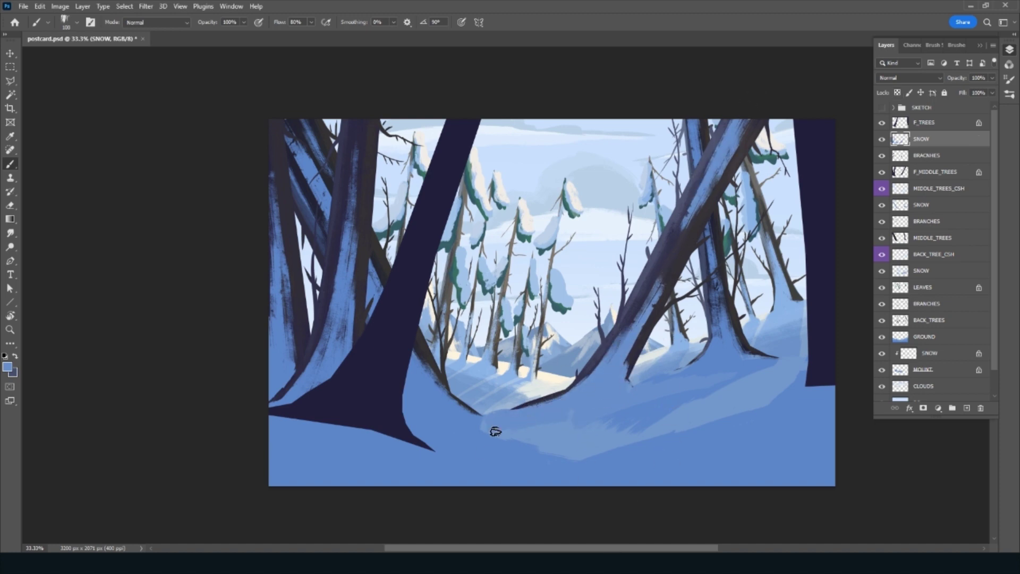
{"action": "key", "text": "bracketright"}
{"action": "key", "text": "bracketright"}
{"action": "key", "text": "bracketright"}
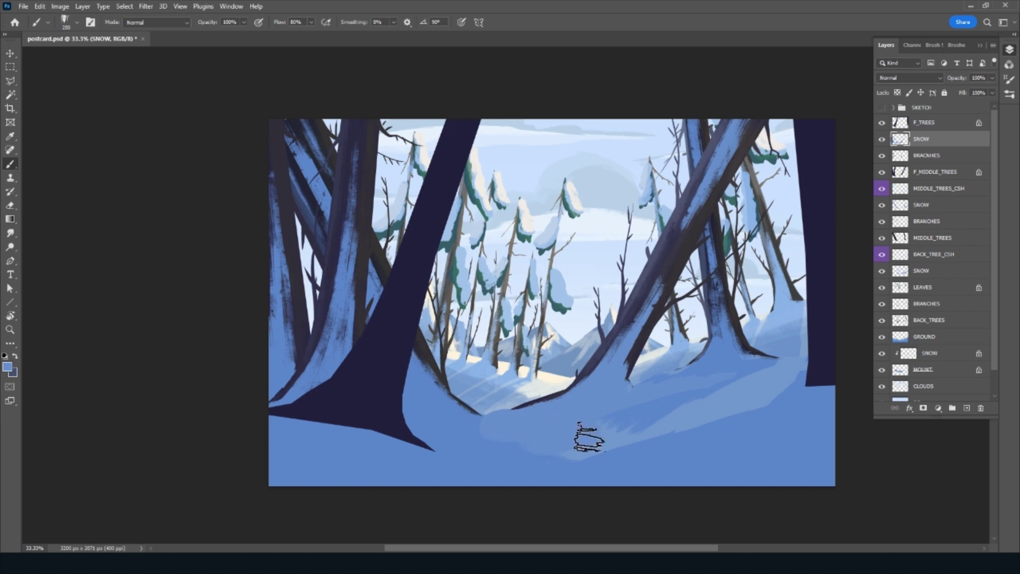
{"action": "key", "text": "bracketleft"}
{"action": "key", "text": "bracketleft"}
{"action": "key", "text": "bracketleft"}
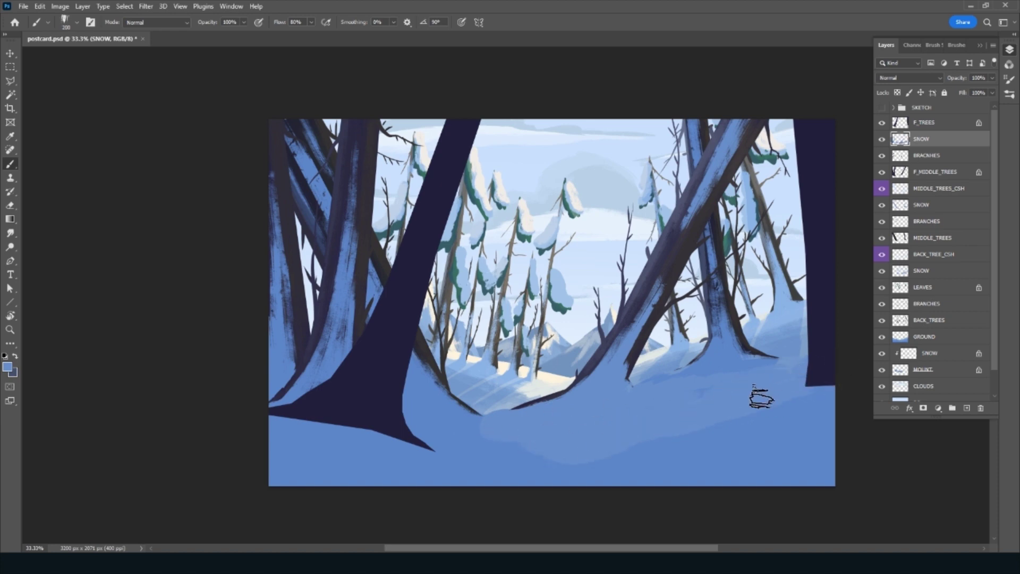
{"action": "key", "text": "bracketleft"}
{"action": "key", "text": "bracketleft"}
{"action": "key", "text": "bracketleft"}
{"action": "key", "text": "e"}
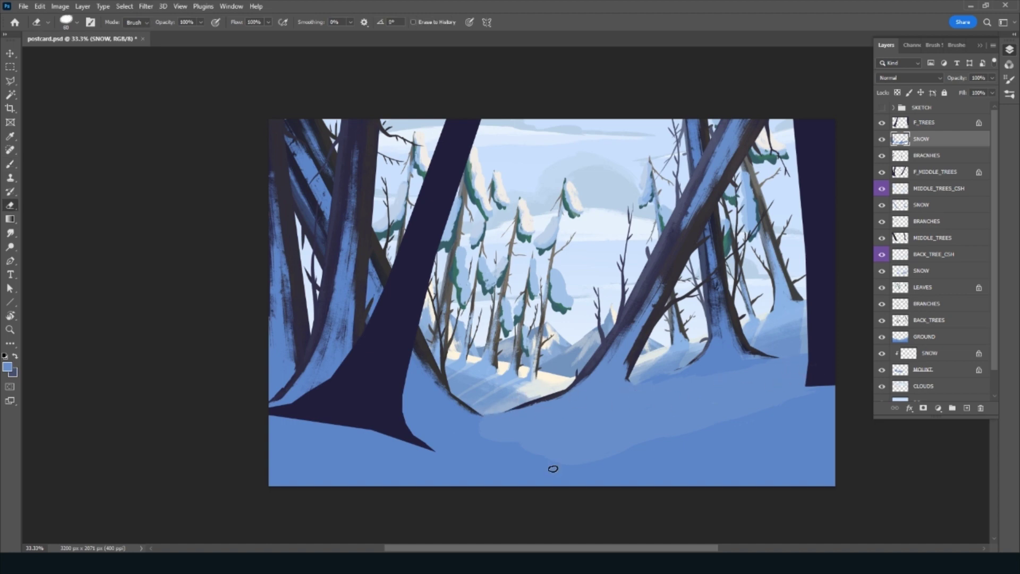
{"action": "key", "text": "b"}
{"action": "key", "text": "r"}
{"action": "left_click_drag", "start_coordinate": [508, 485], "coordinate": [583, 405]}
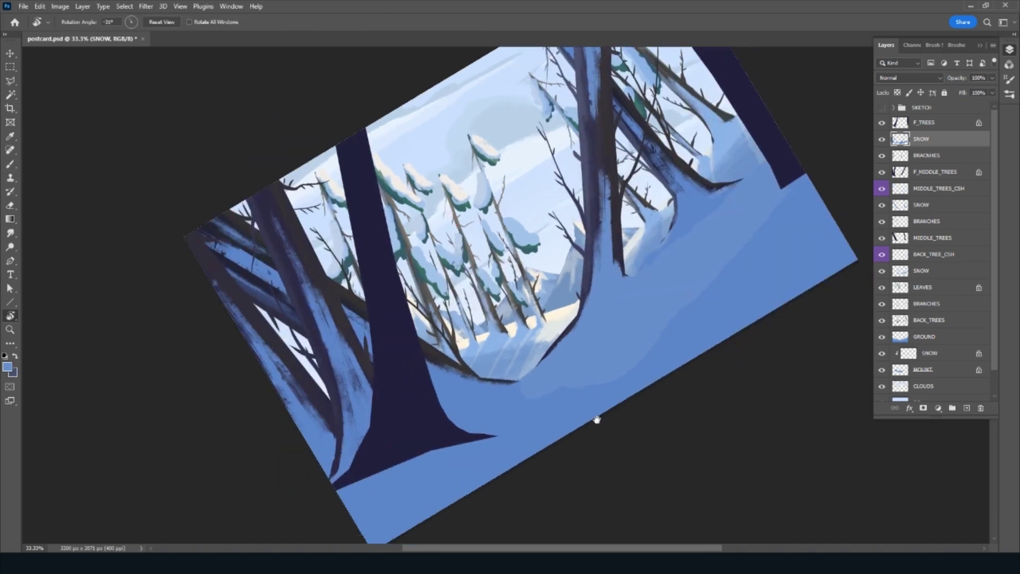
{"action": "left_click", "coordinate": [539, 376], "text": "alt"}
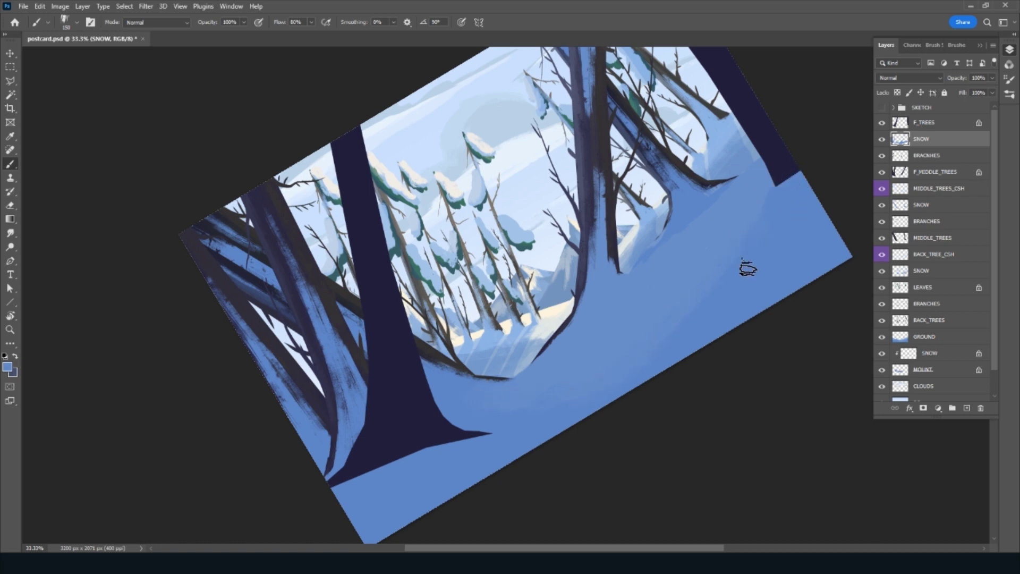
{"action": "key", "text": "Escape"}
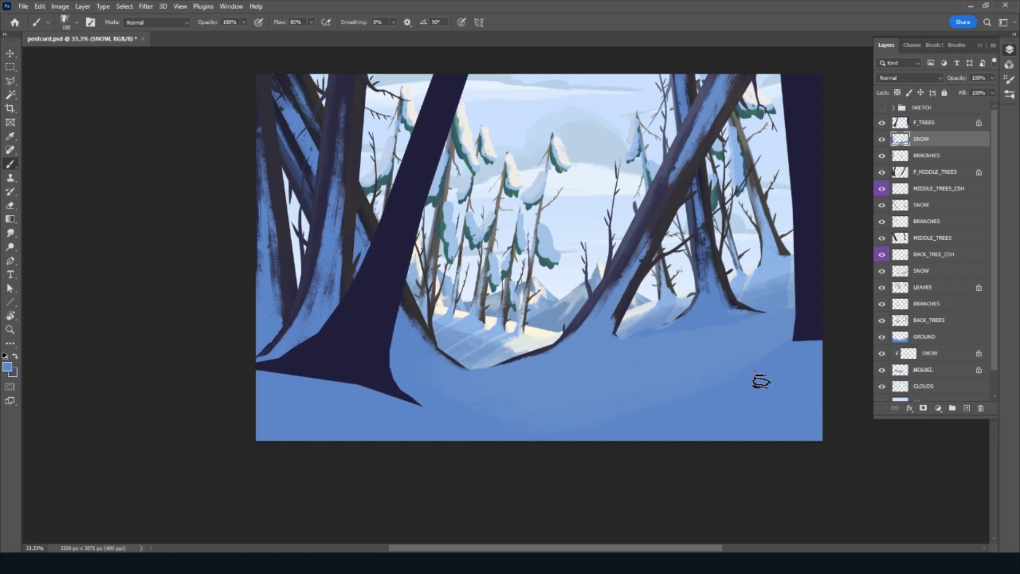
Add a layer named F_MIDDLE_CSH with a Violet colour label and Multiply blending
{"action": "left_click", "coordinate": [967, 407]}
{"action": "type", "text": "F_MIDDLE_CSH"}
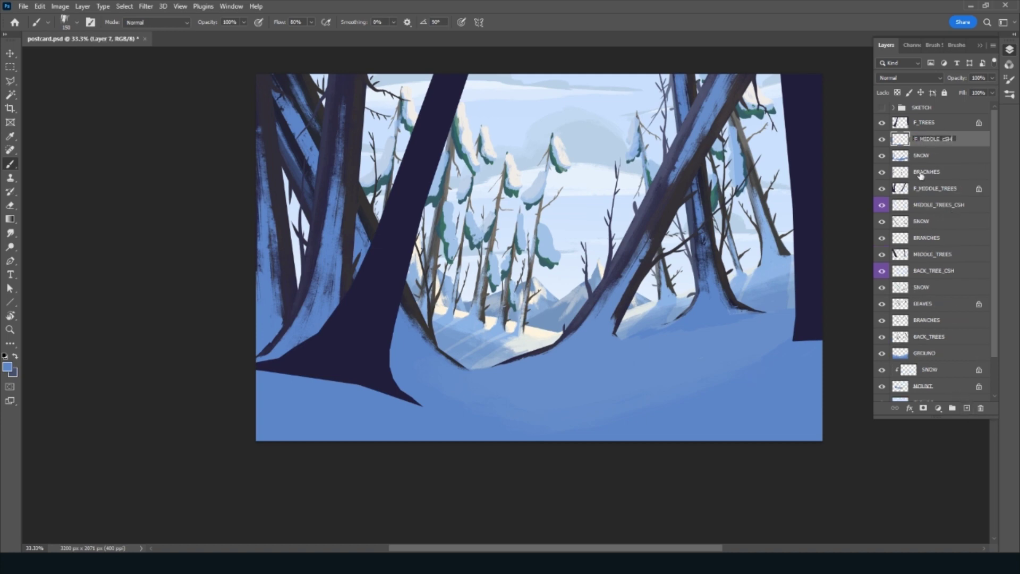
{"action": "key", "text": "Return"}
{"action": "right_click", "coordinate": [963, 140]}
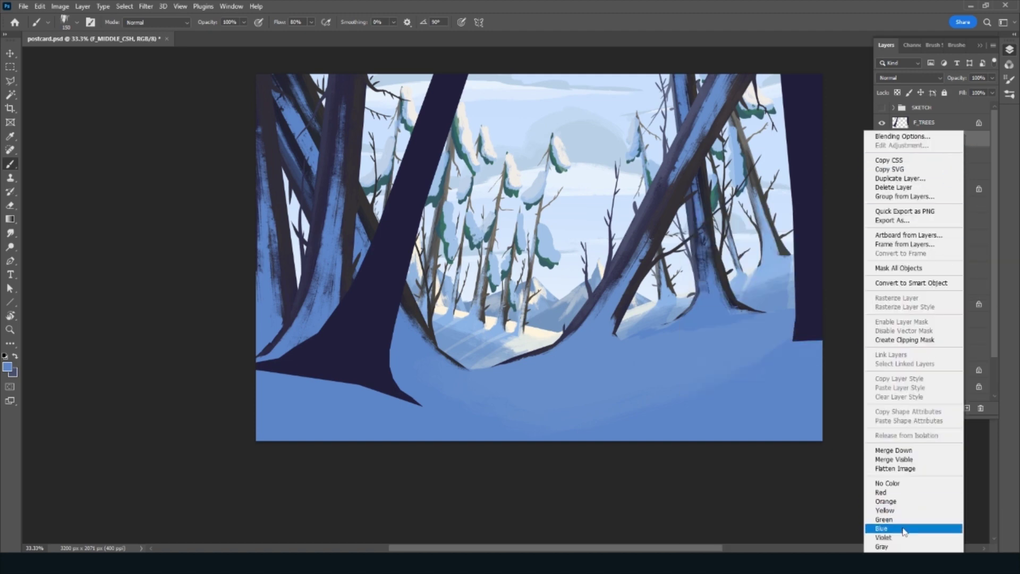
{"action": "left_click", "coordinate": [884, 537]}
{"action": "left_click", "coordinate": [903, 78]}
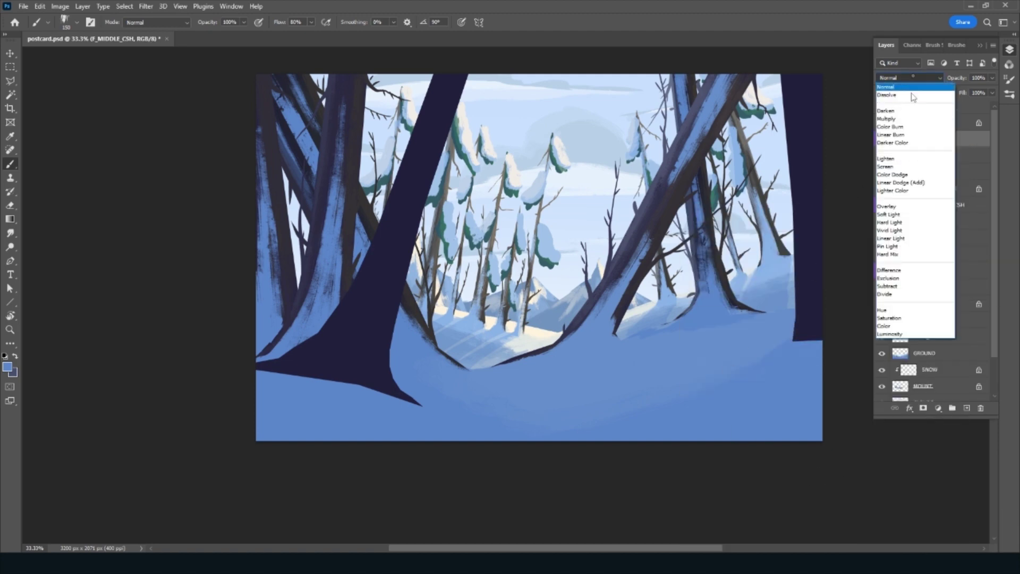
{"action": "left_click", "coordinate": [904, 121]}
Paint blue shadows on the snow beneath the middle trees and along the left trunks
{"action": "key", "text": "bracketleft"}
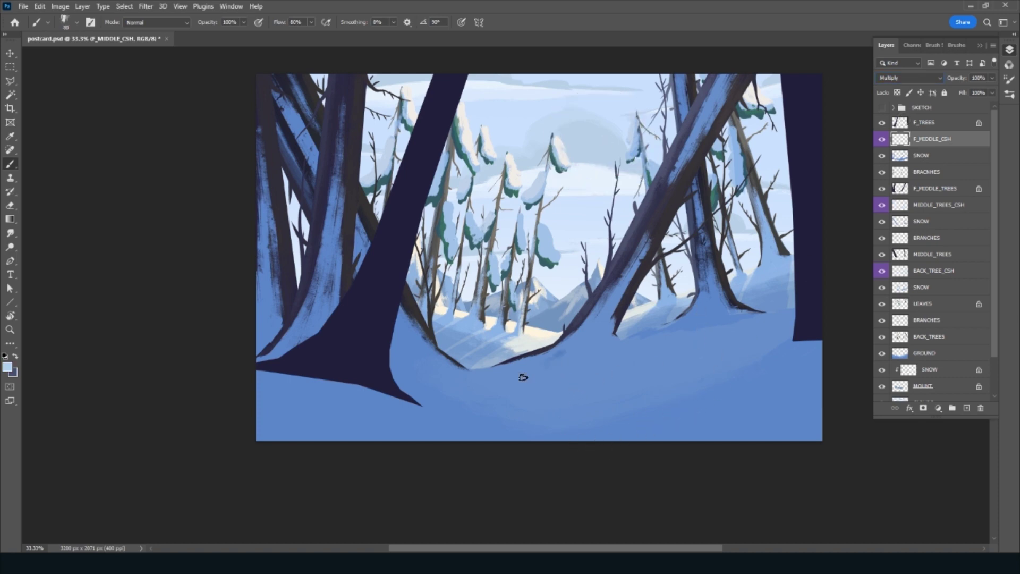
{"action": "mouse_move", "coordinate": [523, 378]}
{"action": "left_mouse_down"}
{"action": "mouse_move", "coordinate": [526, 364]}
{"action": "mouse_move", "coordinate": [608, 323]}
{"action": "mouse_move", "coordinate": [647, 227]}
{"action": "left_mouse_up"}
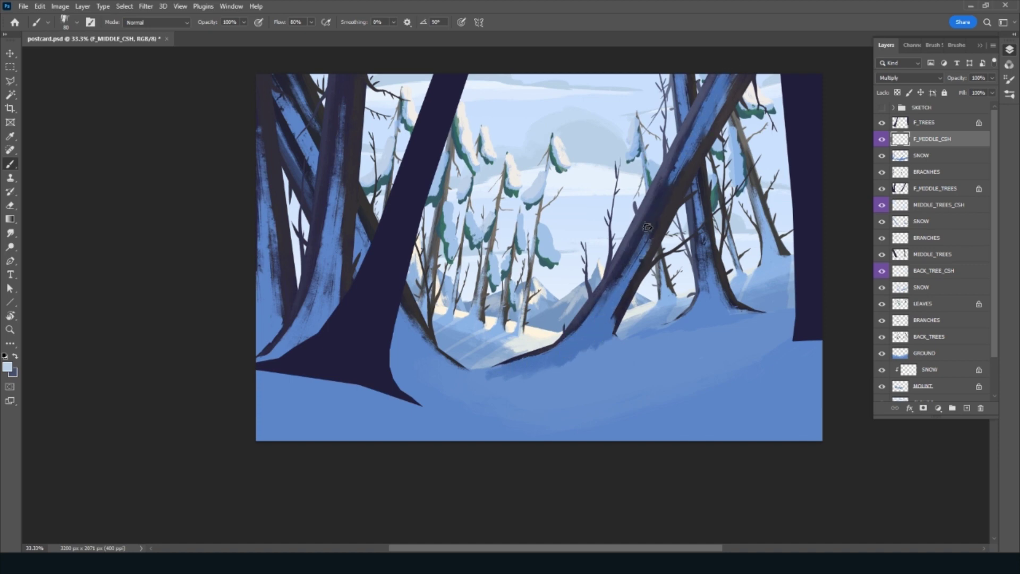
{"action": "left_click_drag", "start_coordinate": [744, 72], "coordinate": [711, 123]}
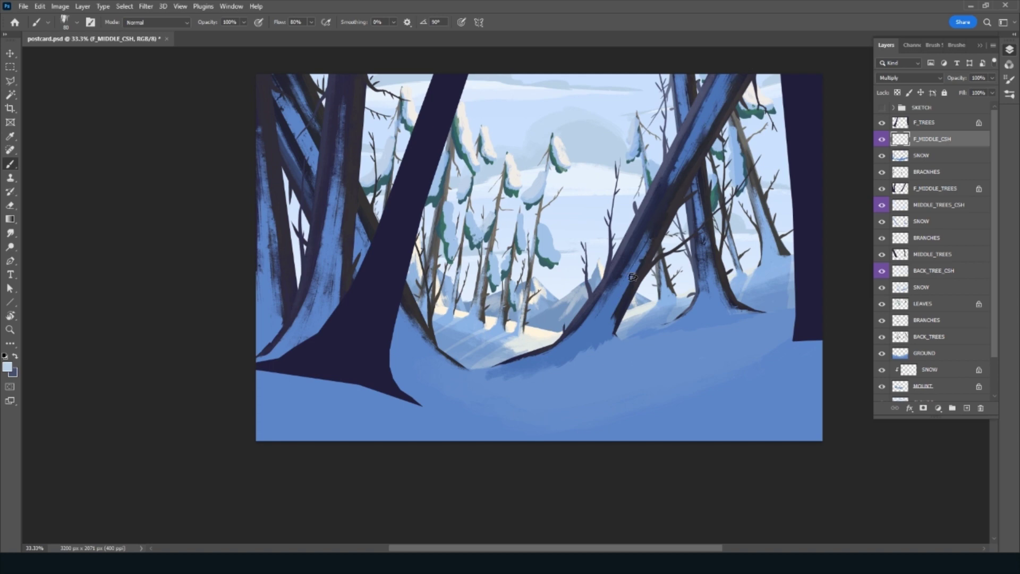
{"action": "mouse_move", "coordinate": [604, 352]}
{"action": "left_mouse_down"}
{"action": "mouse_move", "coordinate": [481, 382]}
{"action": "mouse_move", "coordinate": [462, 376]}
{"action": "mouse_move", "coordinate": [574, 364]}
{"action": "mouse_move", "coordinate": [616, 341]}
{"action": "left_mouse_up"}
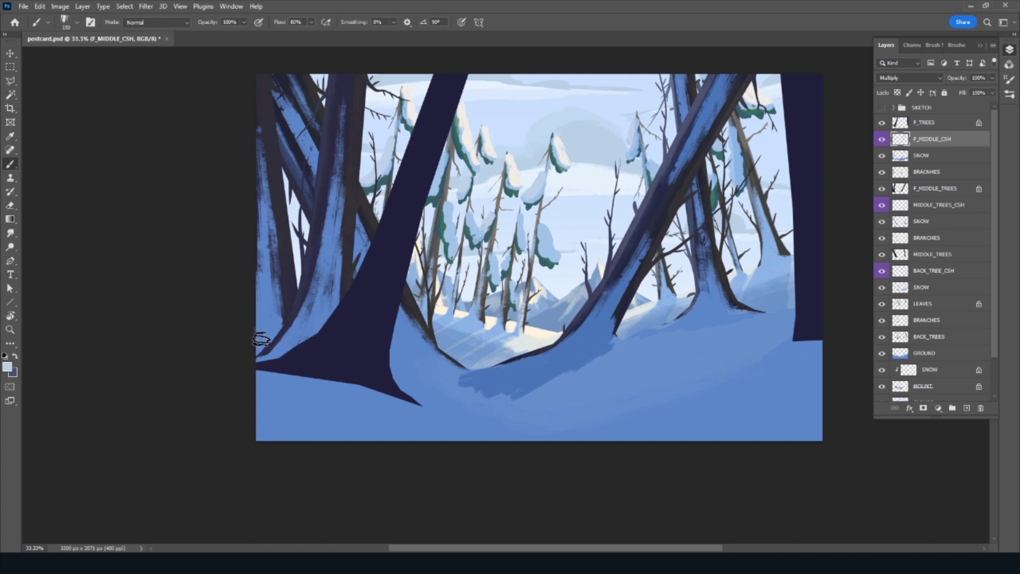
{"action": "key", "text": "bracketright"}
{"action": "key", "text": "bracketright"}
{"action": "key", "text": "bracketright"}
{"action": "left_click_drag", "start_coordinate": [269, 340], "coordinate": [260, 213]}
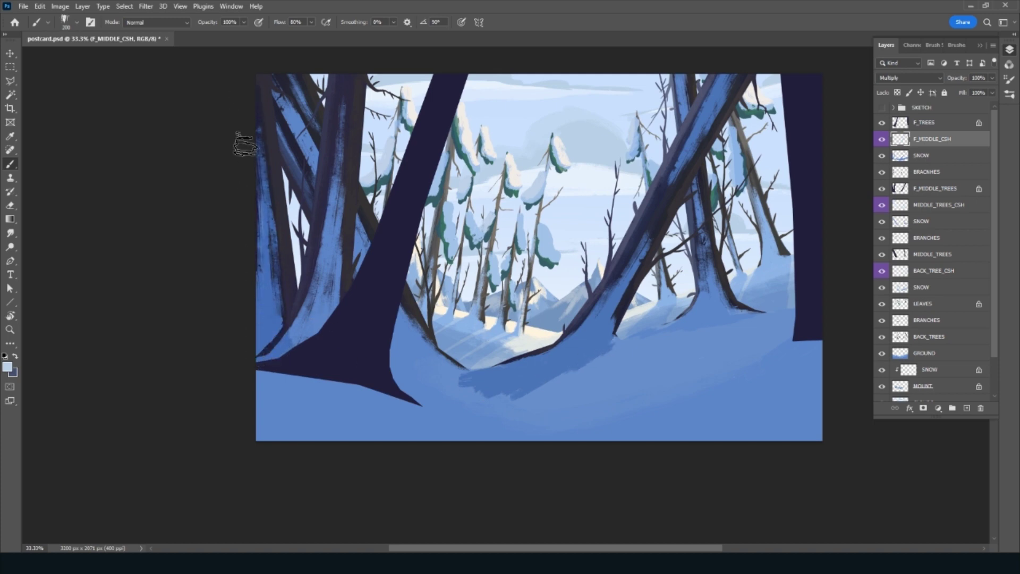
{"action": "key", "text": "bracketleft"}
{"action": "key", "text": "bracketleft"}
{"action": "key", "text": "bracketleft"}
{"action": "mouse_move", "coordinate": [305, 289]}
{"action": "left_mouse_down"}
{"action": "mouse_move", "coordinate": [298, 332]}
{"action": "mouse_move", "coordinate": [330, 314]}
{"action": "mouse_move", "coordinate": [343, 65]}
{"action": "left_mouse_up"}
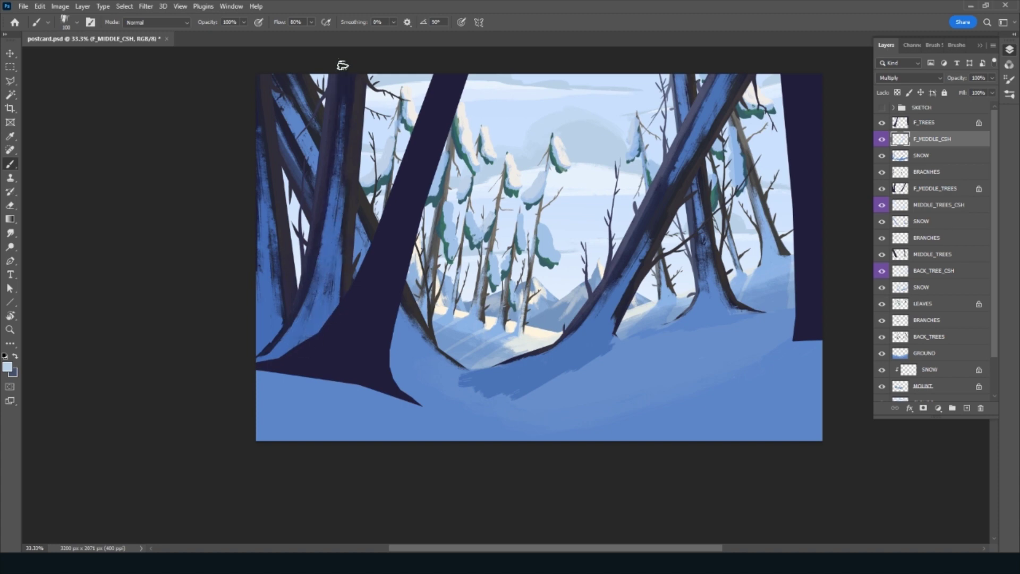
{"action": "left_click_drag", "start_coordinate": [353, 127], "coordinate": [336, 228]}
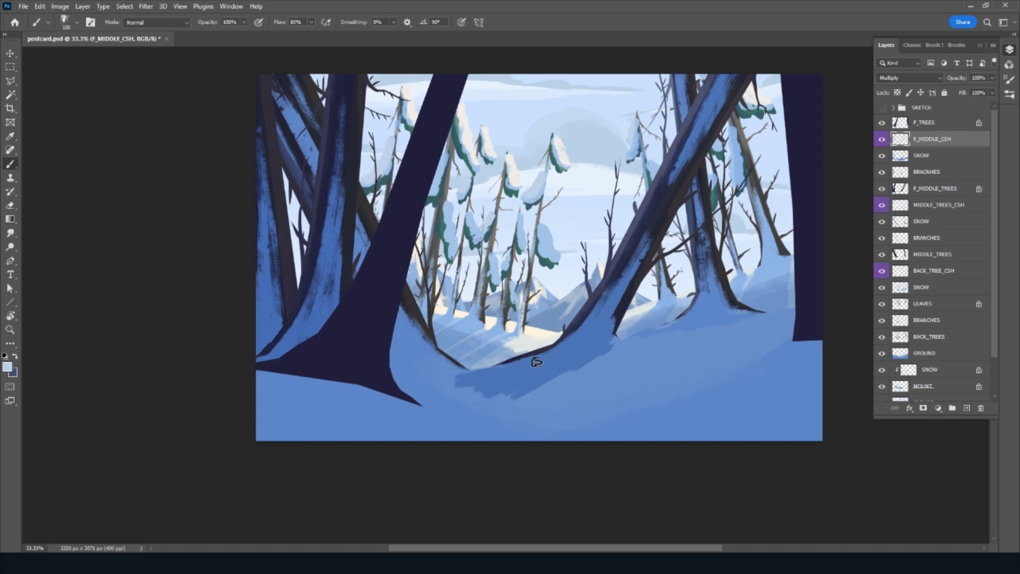
{"action": "left_click_drag", "start_coordinate": [454, 380], "coordinate": [481, 372]}
{"action": "mouse_move", "coordinate": [566, 370]}
{"action": "left_mouse_down"}
{"action": "mouse_move", "coordinate": [531, 392]}
{"action": "mouse_move", "coordinate": [421, 380]}
{"action": "mouse_move", "coordinate": [472, 347]}
{"action": "left_mouse_up"}
Trim the shadow band with the eraser and lower the layer opacity to 51%
{"action": "key", "text": "e"}
{"action": "key", "text": "bracketright"}
{"action": "key", "text": "bracketright"}
{"action": "key", "text": "bracketright"}
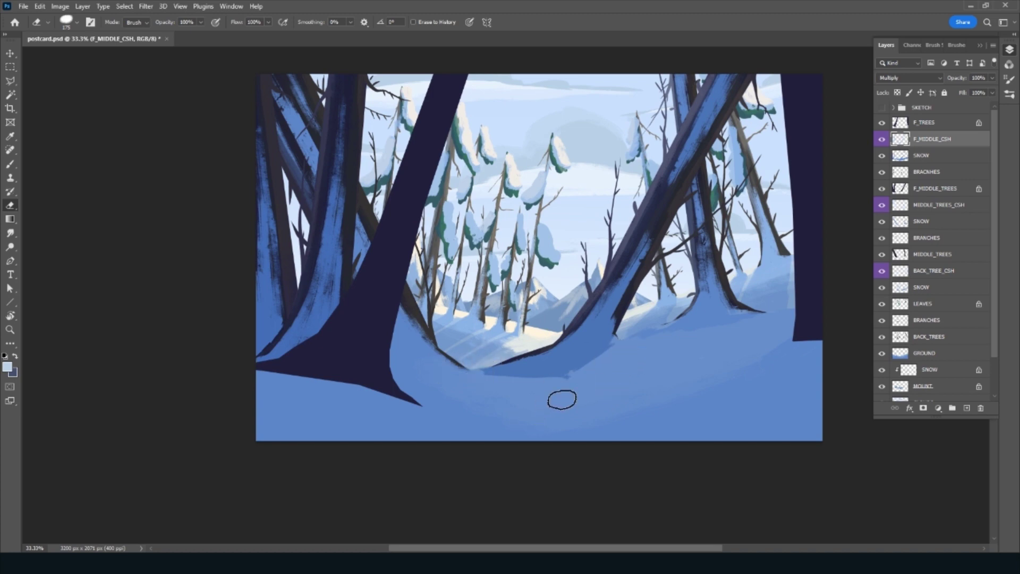
{"action": "left_click_drag", "start_coordinate": [953, 80], "coordinate": [943, 86]}
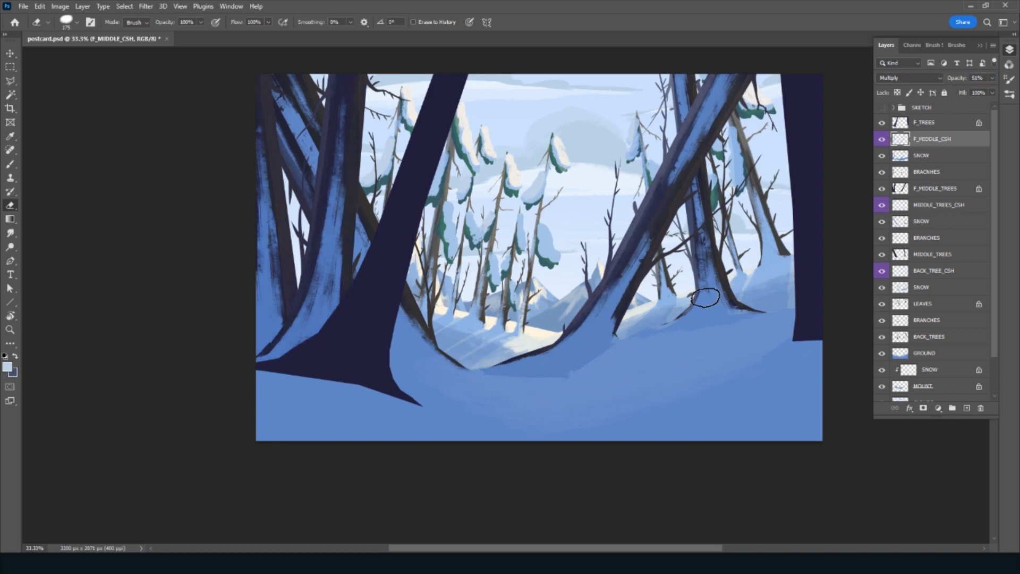
{"action": "key", "text": "b"}
{"action": "left_click_drag", "start_coordinate": [528, 445], "coordinate": [619, 437]}
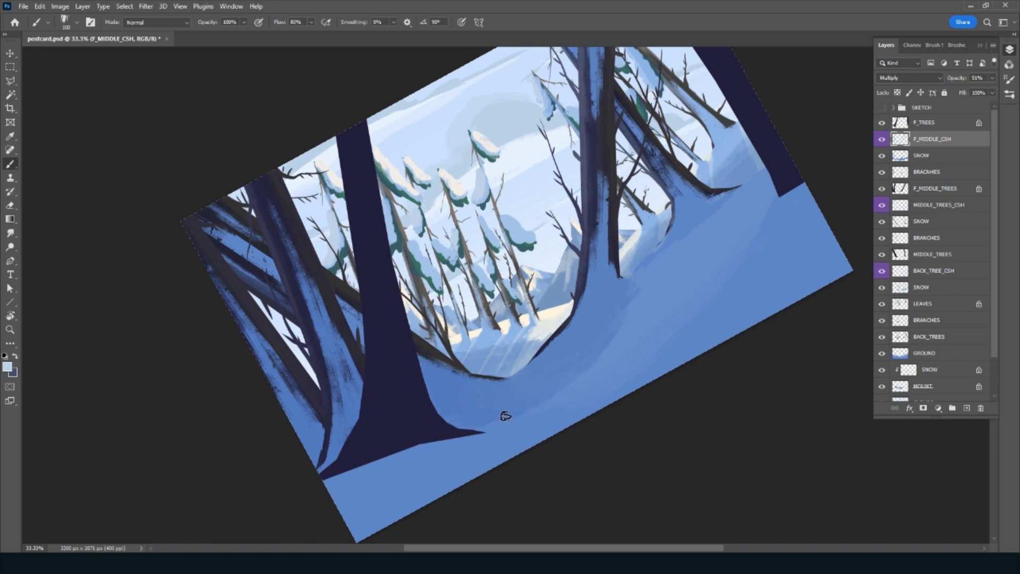
{"action": "key", "text": "Escape"}
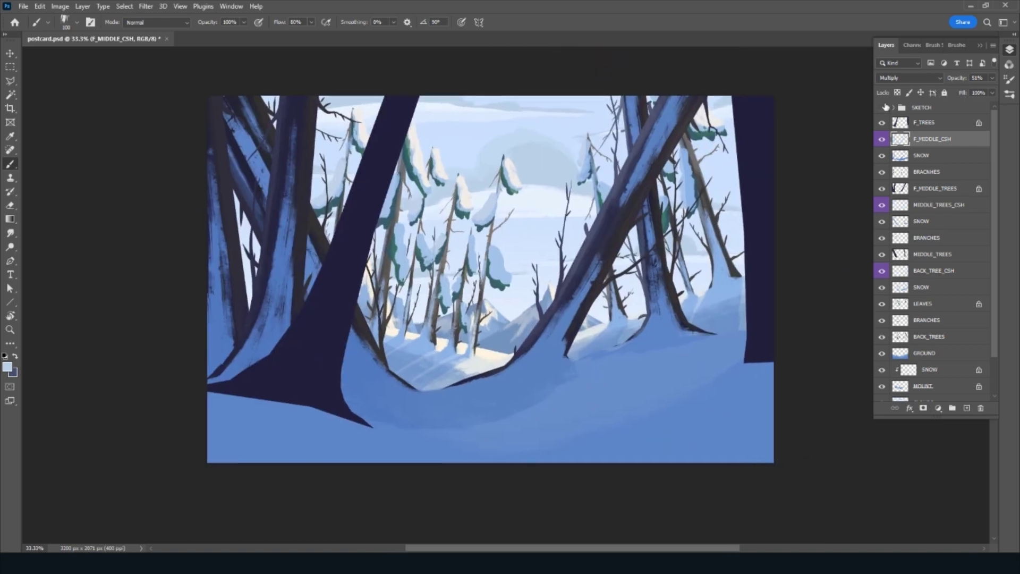
Darken the midtones of the F_TREES layer with a Levels adjustment
{"action": "left_click", "coordinate": [883, 106]}
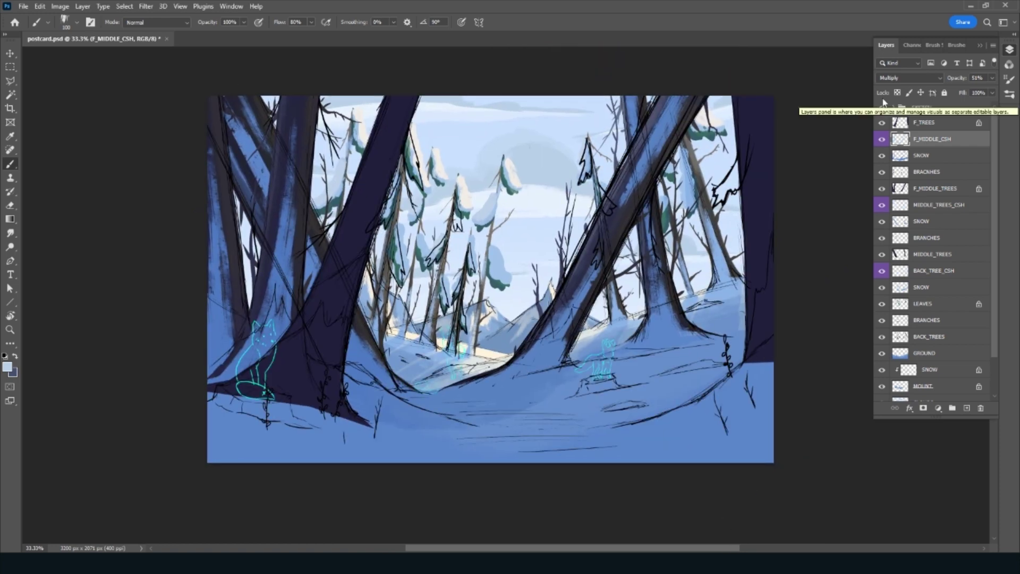
{"action": "key", "text": "alt+bracketright"}
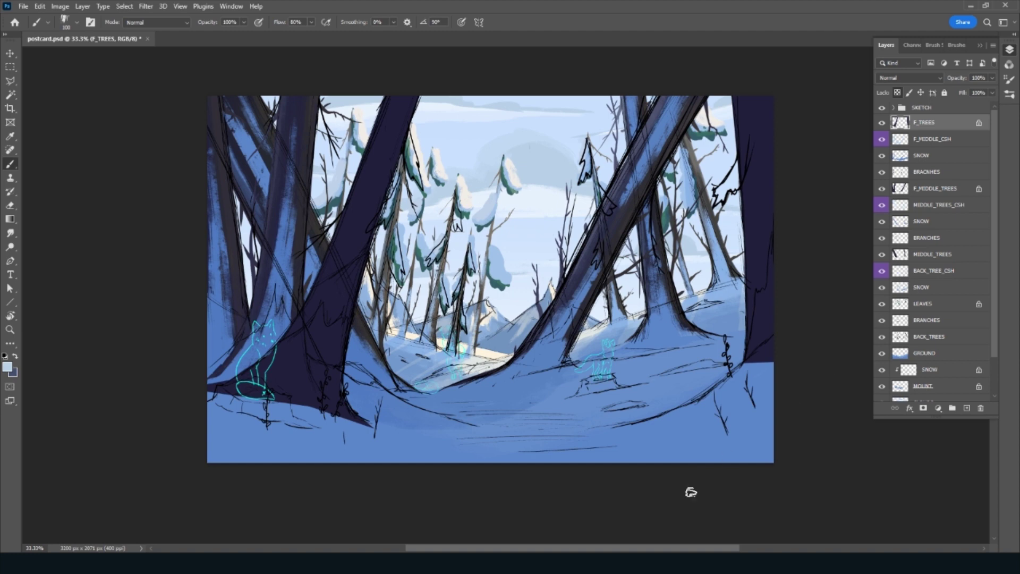
{"action": "key", "text": "ctrl+l"}
{"action": "left_click_drag", "start_coordinate": [740, 280], "coordinate": [755, 280]}
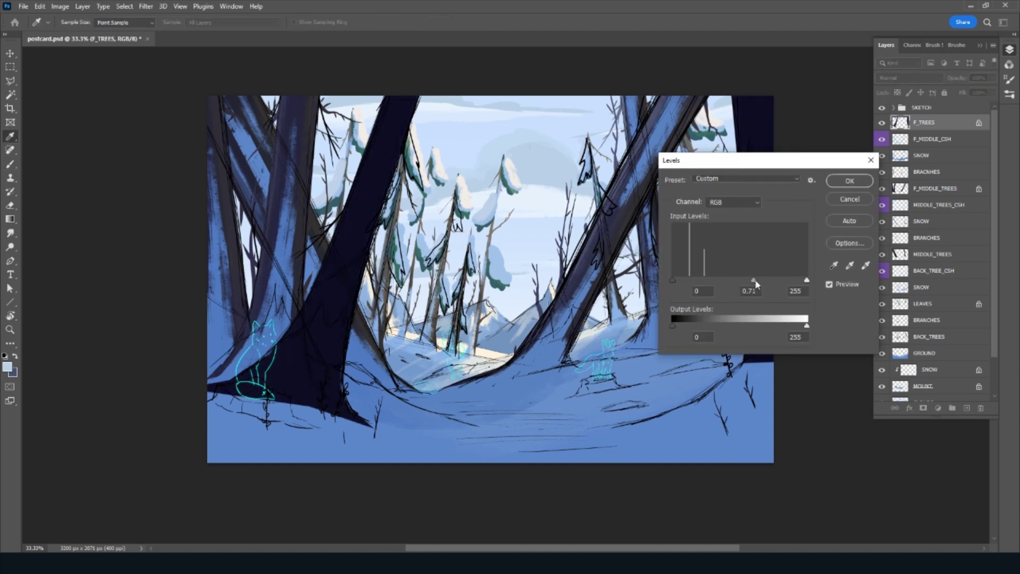
{"action": "left_click", "coordinate": [849, 182]}
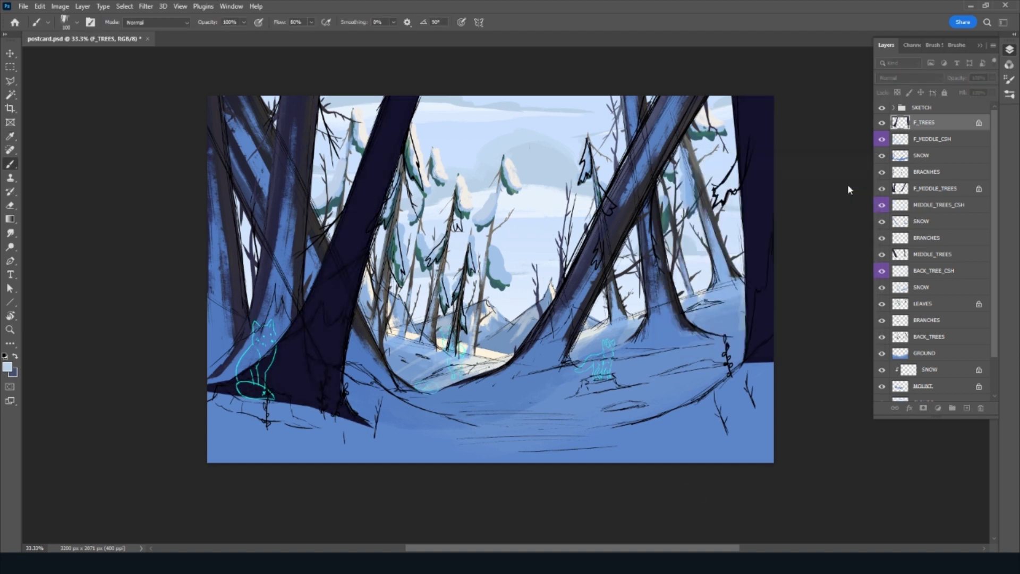
{"action": "key", "text": "b"}
{"action": "key", "text": "x"}
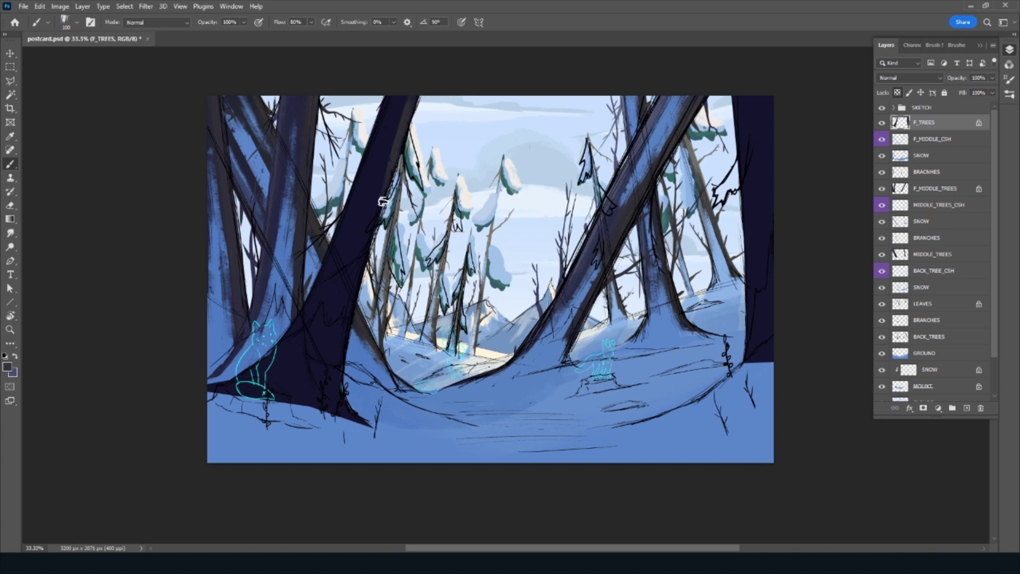
{"action": "key", "text": "ctrl+comma"}
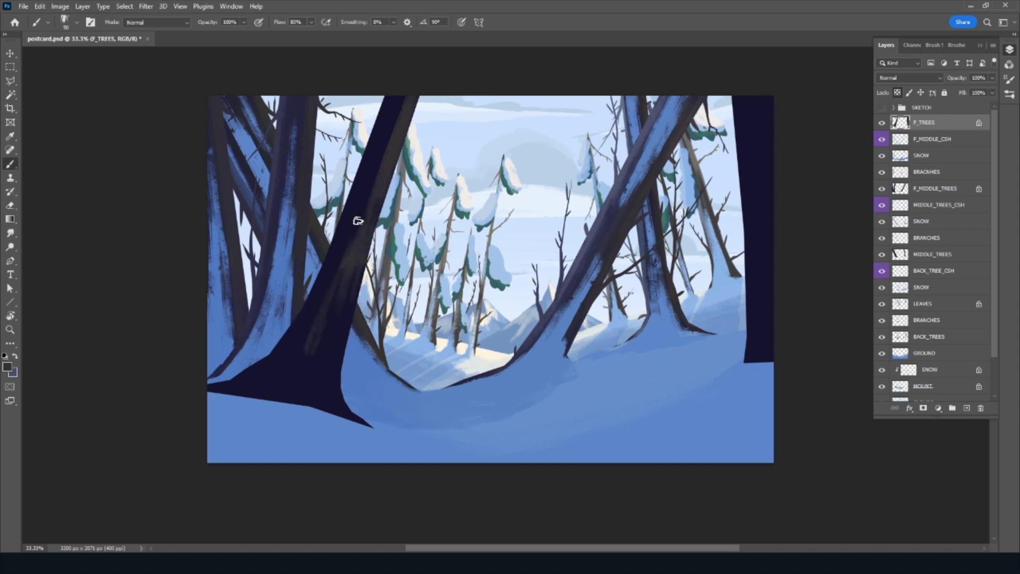
Sample trunk colours and touch up the light streaks on the left trunk
{"action": "left_click", "coordinate": [398, 105], "text": "alt"}
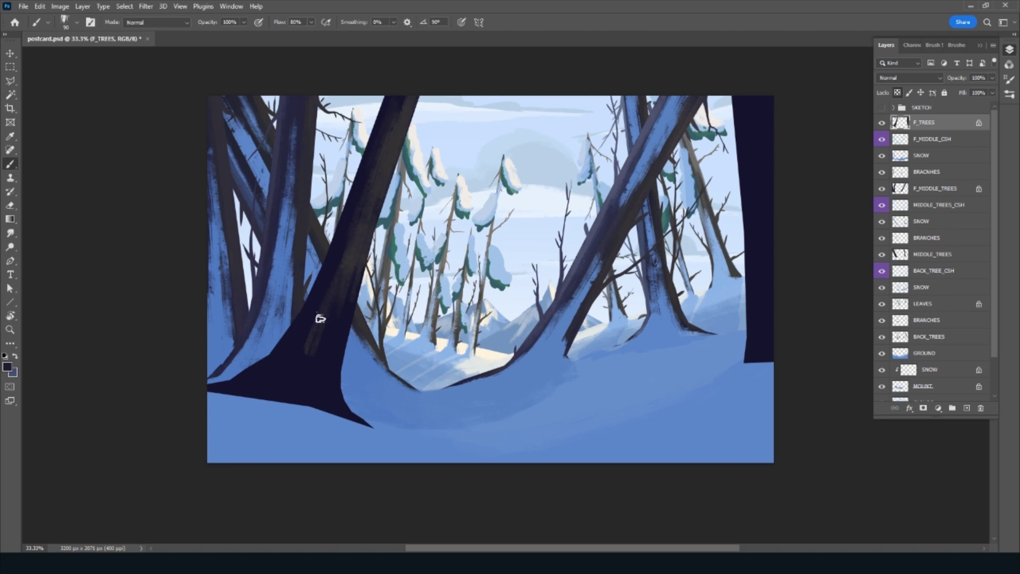
{"action": "mouse_move", "coordinate": [320, 318]}
{"action": "left_mouse_down"}
{"action": "mouse_move", "coordinate": [307, 375]}
{"action": "mouse_move", "coordinate": [323, 334]}
{"action": "left_mouse_up"}
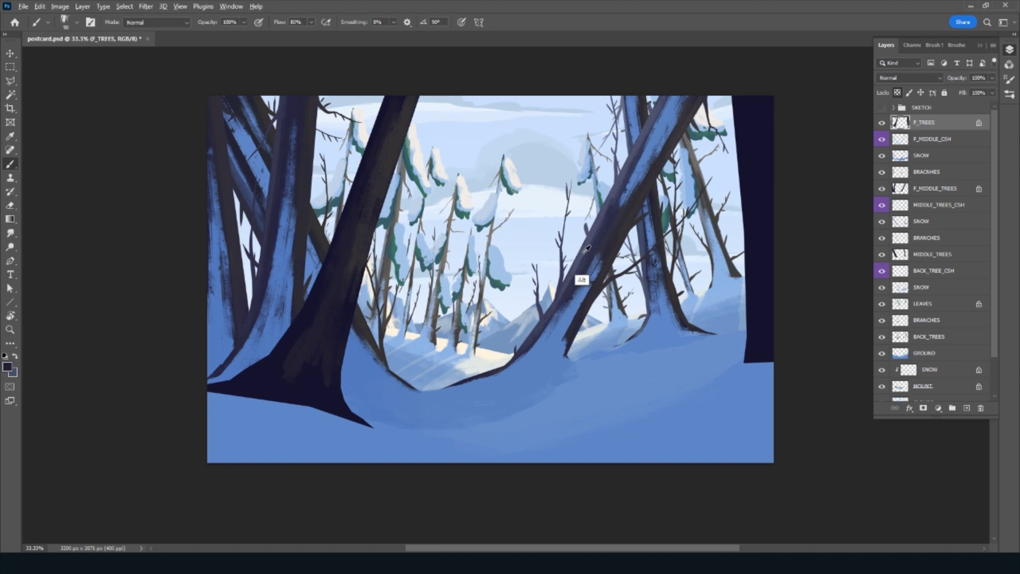
{"action": "left_click", "coordinate": [392, 100], "text": "alt"}
{"action": "left_click", "coordinate": [577, 273], "text": "alt"}
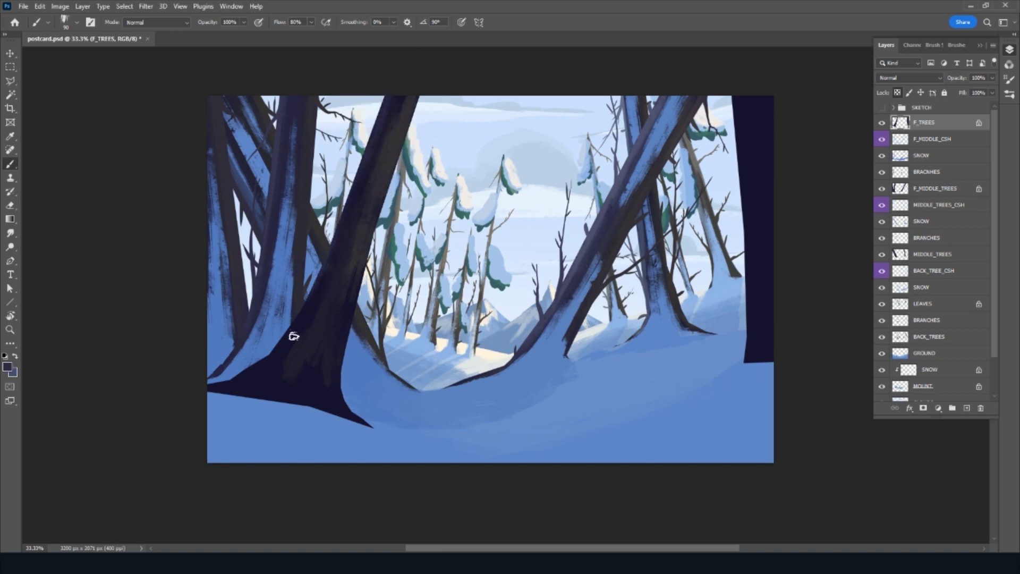
{"action": "mouse_move", "coordinate": [292, 337]}
{"action": "left_mouse_down"}
{"action": "mouse_move", "coordinate": [250, 376]}
{"action": "mouse_move", "coordinate": [312, 319]}
{"action": "mouse_move", "coordinate": [299, 333]}
{"action": "left_mouse_up"}
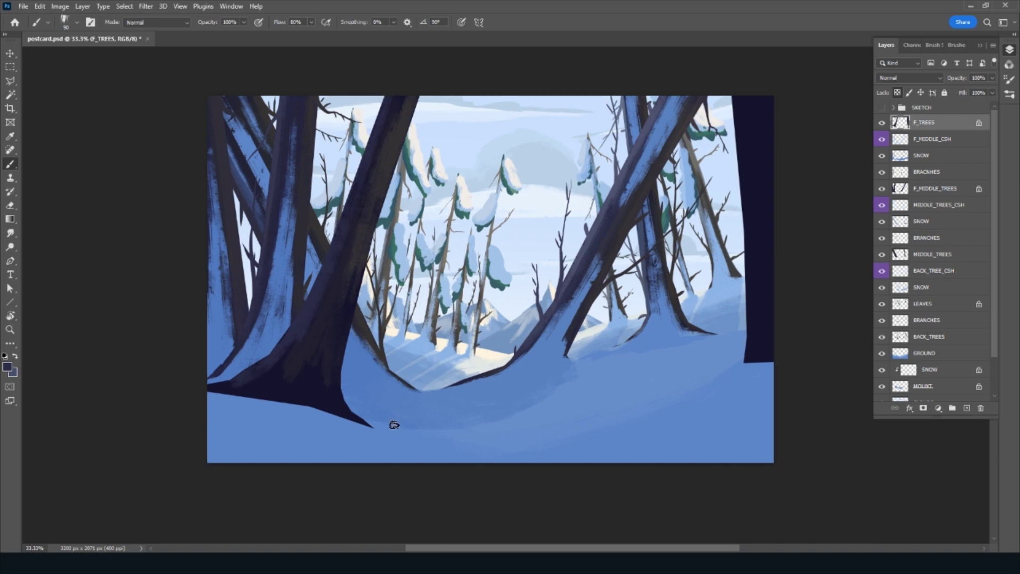
Paint light strokes on the right trunk, then darken its right edge with sampled colour
{"action": "left_click_drag", "start_coordinate": [737, 100], "coordinate": [746, 349]}
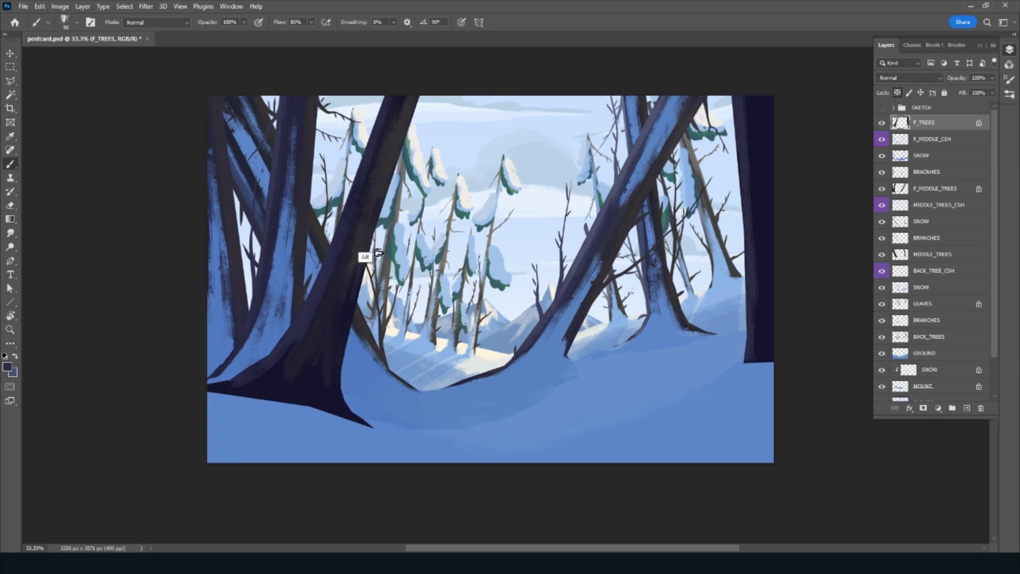
{"action": "left_click_drag", "start_coordinate": [758, 96], "coordinate": [774, 217]}
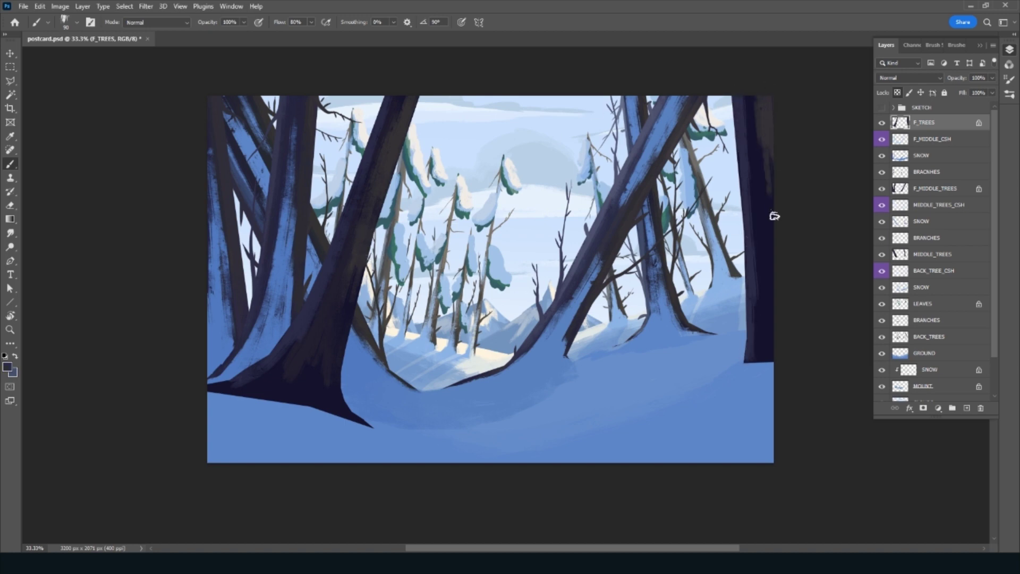
{"action": "left_click_drag", "start_coordinate": [775, 266], "coordinate": [768, 189]}
{"action": "left_click_drag", "start_coordinate": [754, 98], "coordinate": [768, 260]}
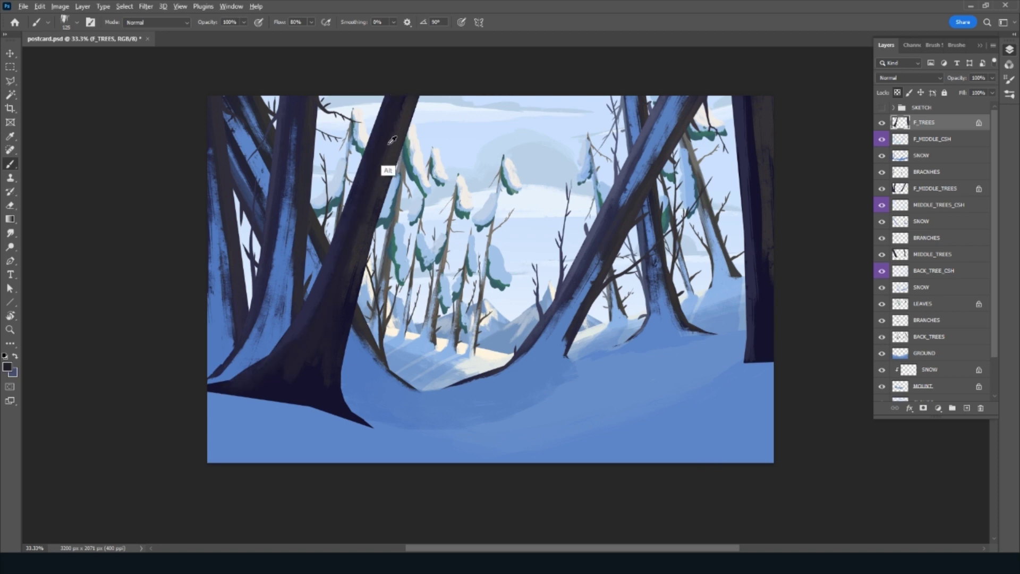
{"action": "left_click", "coordinate": [758, 141], "text": "alt"}
{"action": "left_click", "coordinate": [760, 135], "text": "alt"}
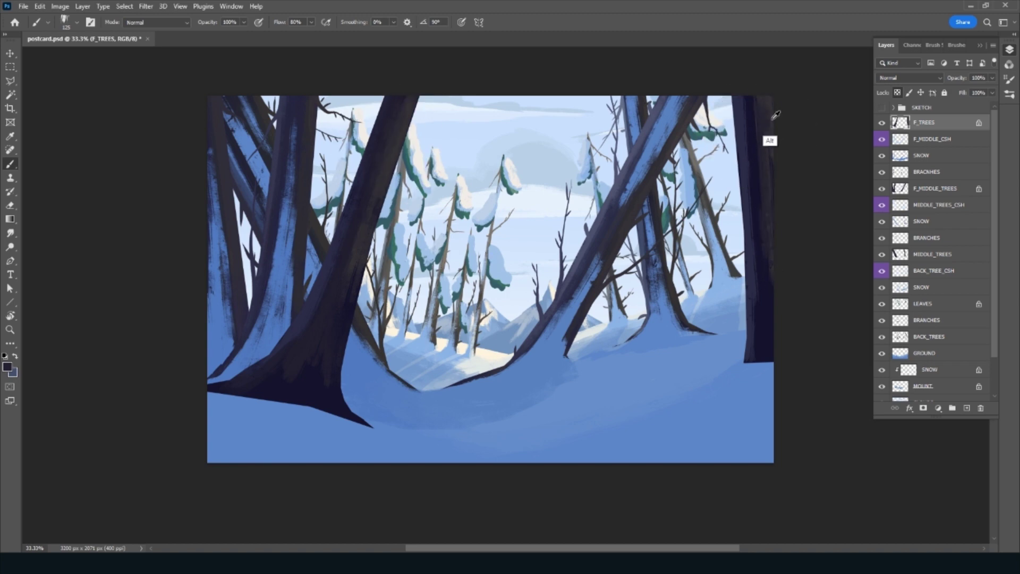
{"action": "left_click_drag", "start_coordinate": [769, 247], "coordinate": [776, 323]}
{"action": "left_click", "coordinate": [757, 236], "text": "alt"}
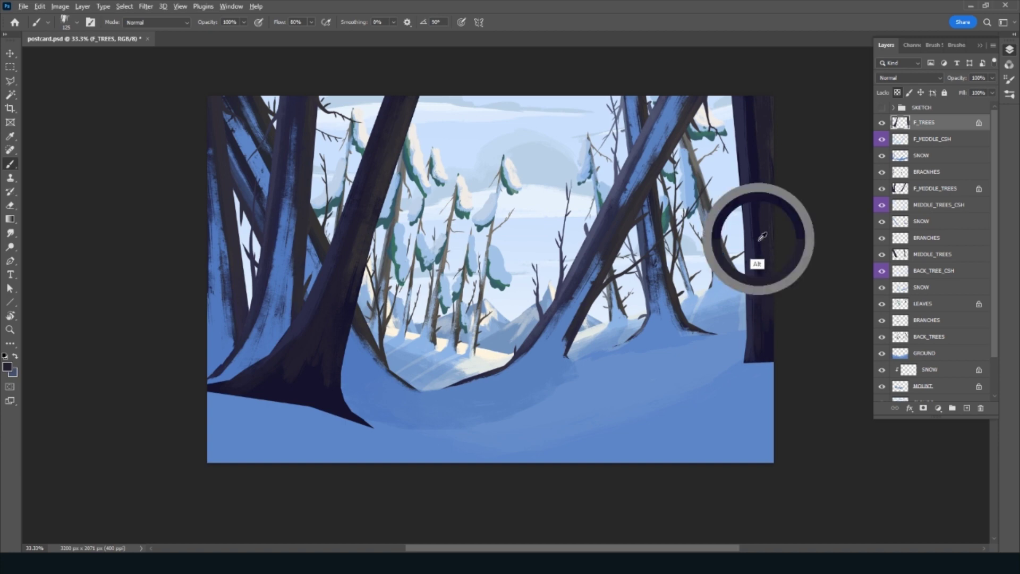
{"action": "left_click_drag", "start_coordinate": [753, 234], "coordinate": [751, 361]}
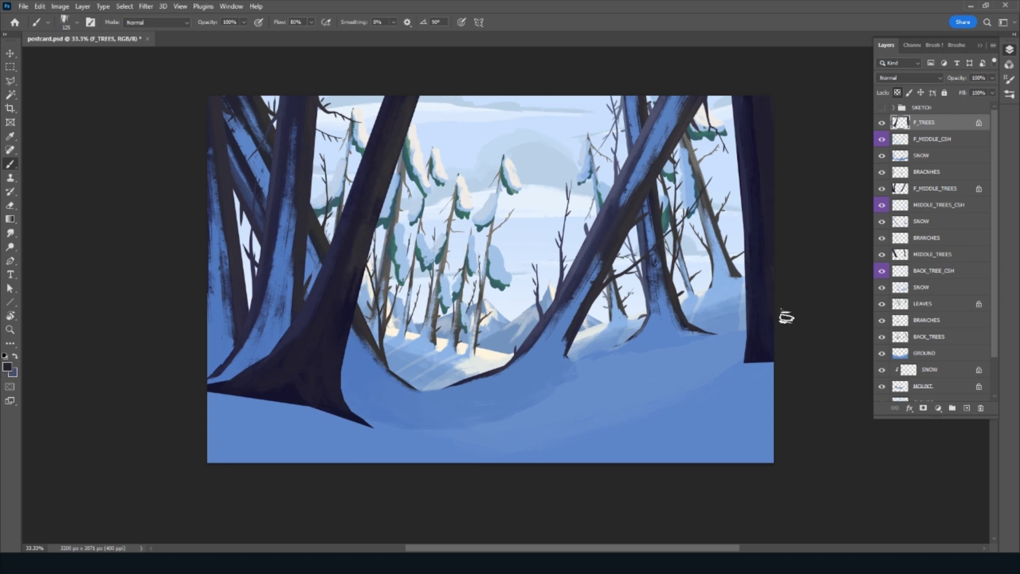
Save, then add a BRACNHES layer above F_TREES with a branch brush and SKETCH hidden
{"action": "key", "text": "ctrl+s"}
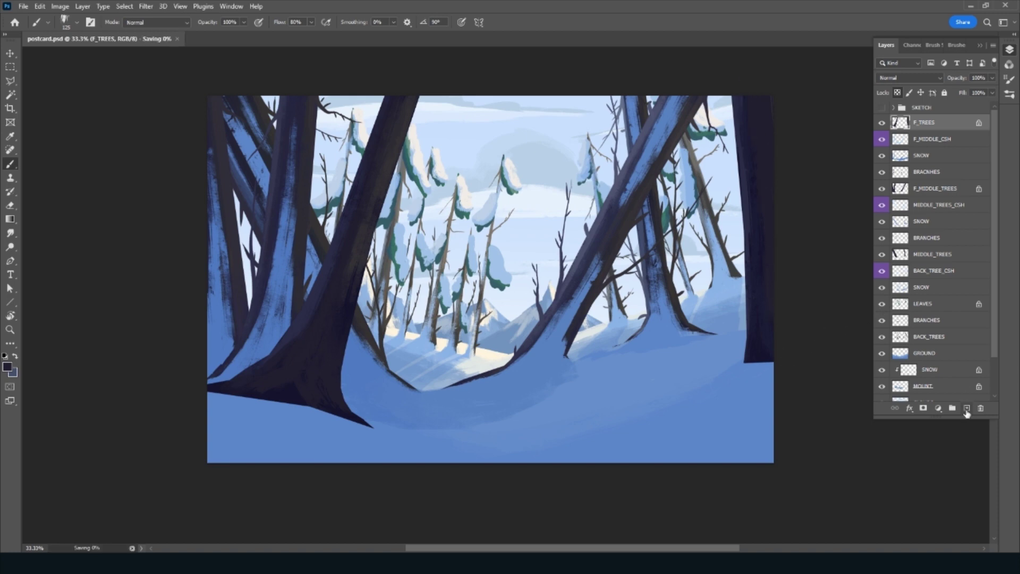
{"action": "key", "text": "ctrl+shift+alt+n"}
{"action": "type", "text": "BRACNHES"}
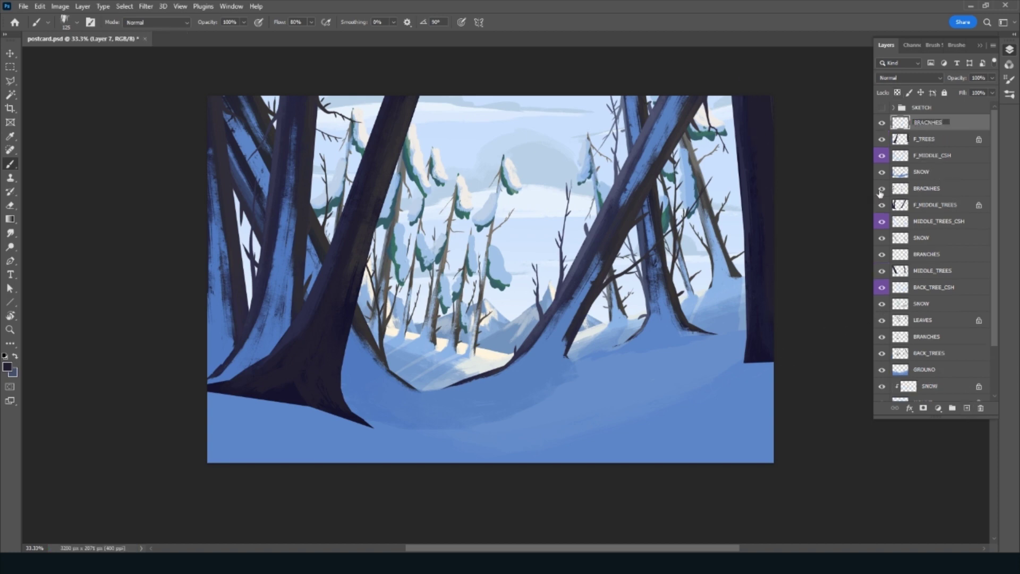
{"action": "key", "text": "Return"}
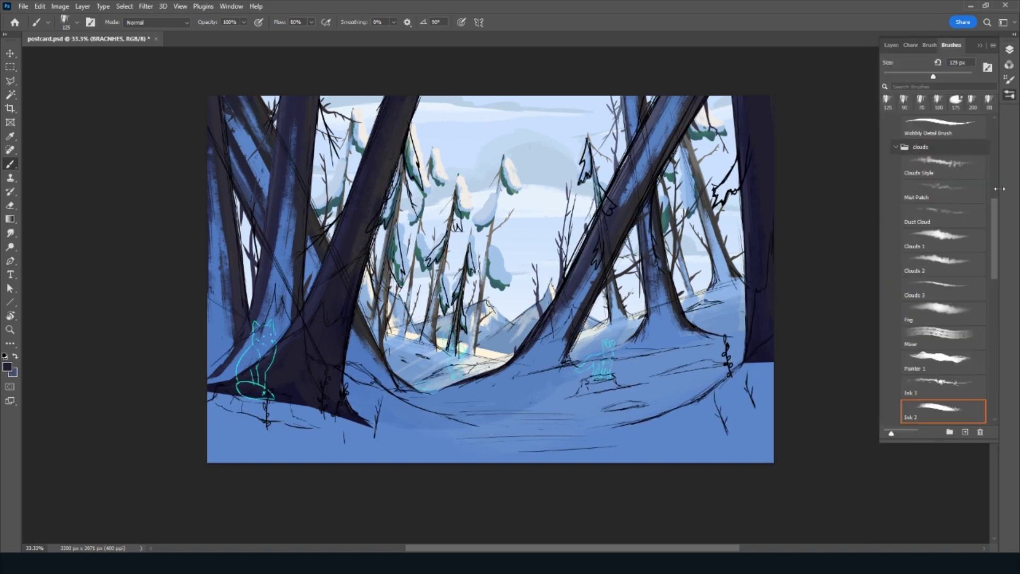
{"action": "scroll", "coordinate": [993, 155], "scroll_direction": "up", "scroll_amount": 5}
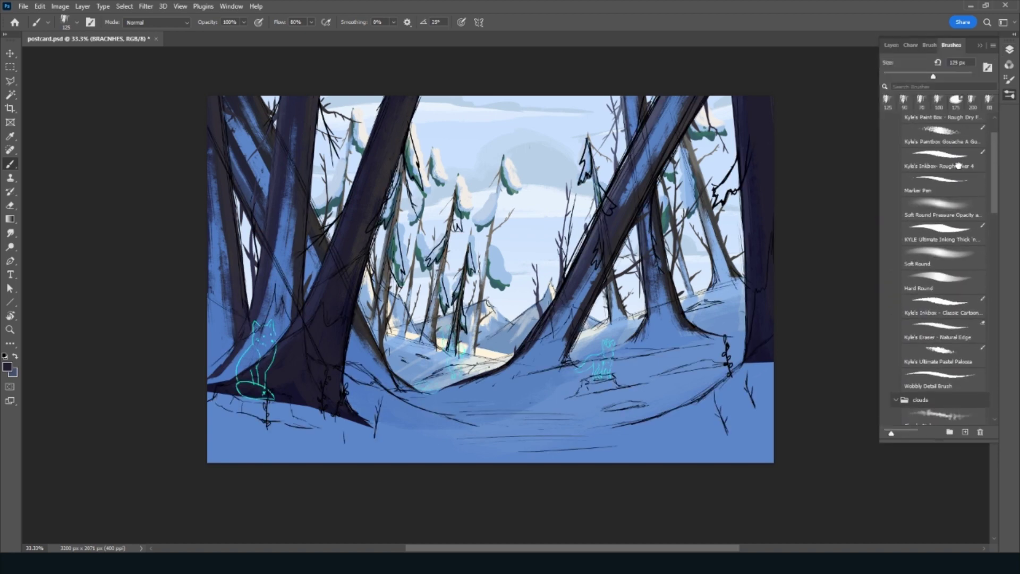
{"action": "left_click", "coordinate": [940, 159]}
{"action": "key", "text": "F7"}
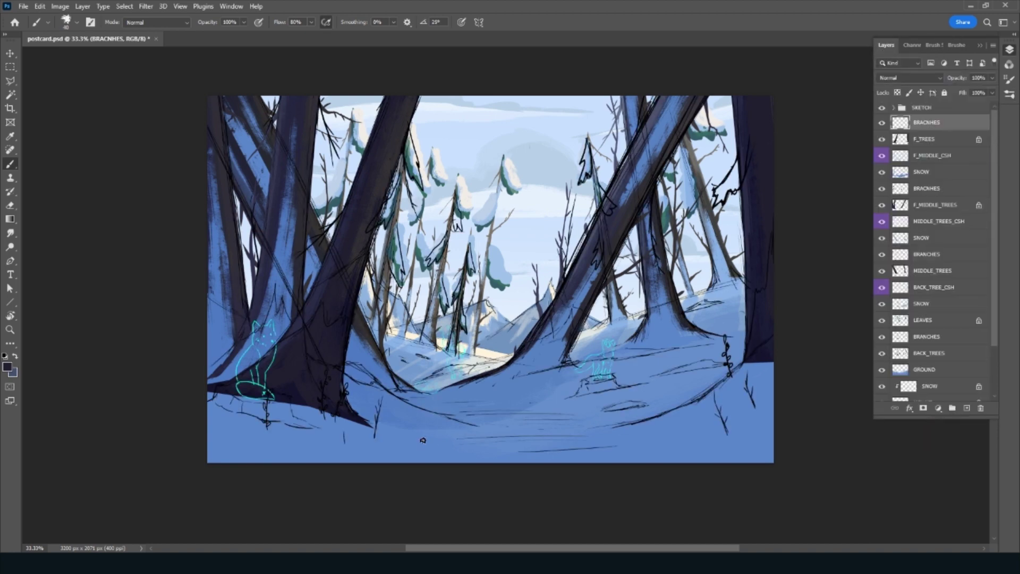
{"action": "left_click", "coordinate": [881, 108]}
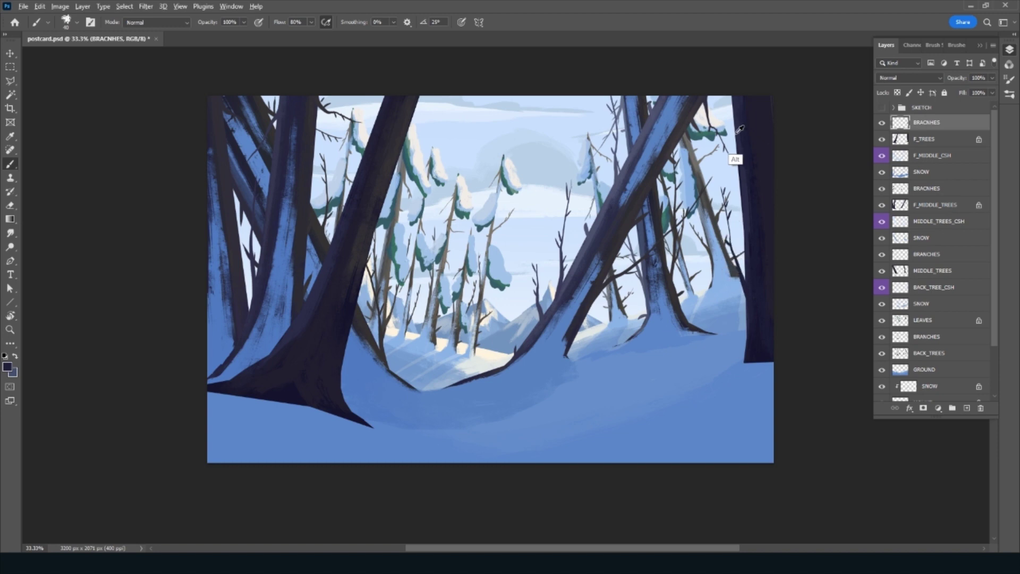
Paint a long dark branch near the top-right tree, undoing short strokes, and save
{"action": "left_click_drag", "start_coordinate": [734, 97], "coordinate": [717, 141]}
{"action": "key", "text": "ctrl+z"}
{"action": "left_click_drag", "start_coordinate": [733, 98], "coordinate": [698, 157]}
{"action": "key", "text": "alt"}
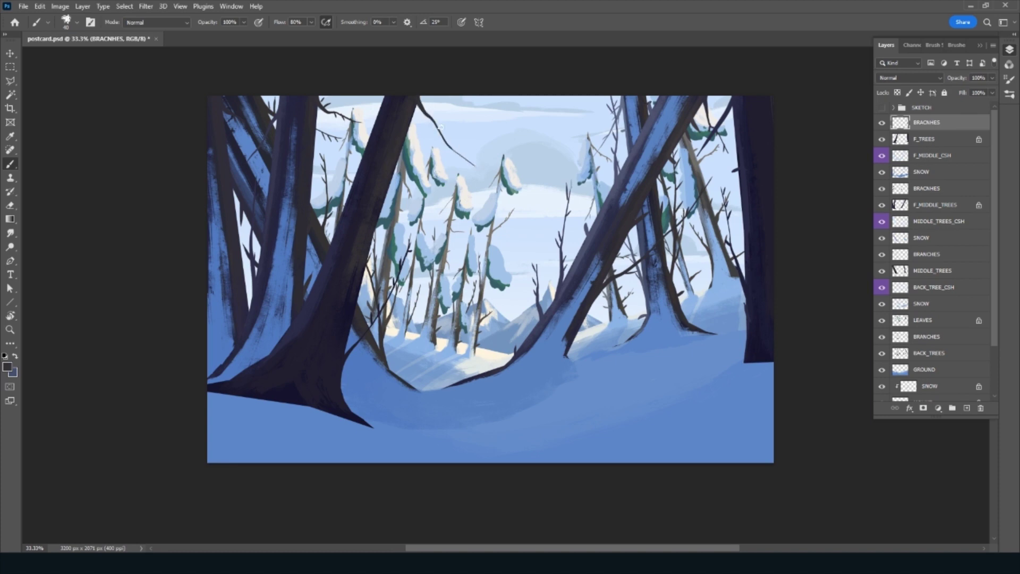
{"action": "key", "text": "alt"}
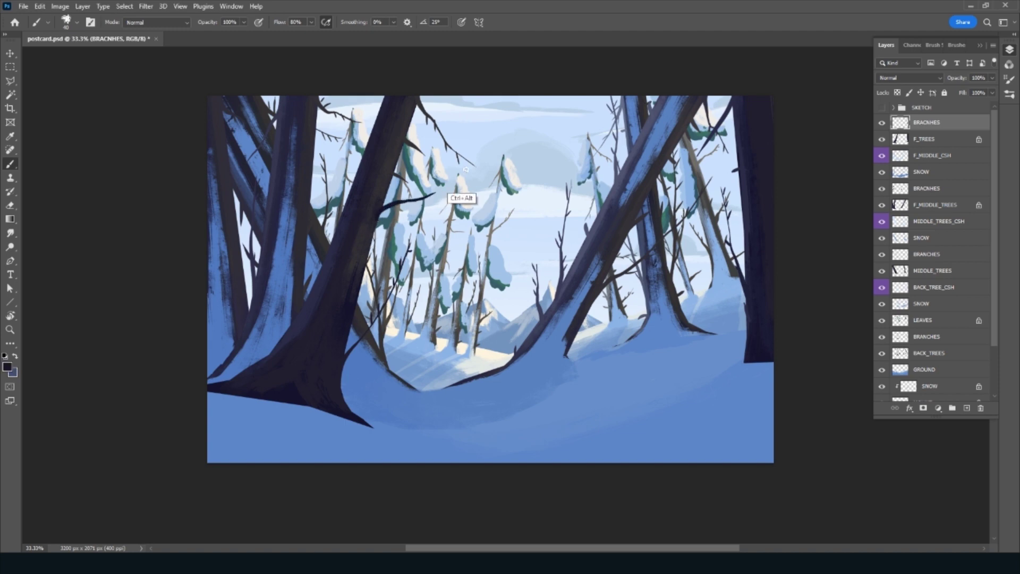
{"action": "key", "text": "ctrl+z"}
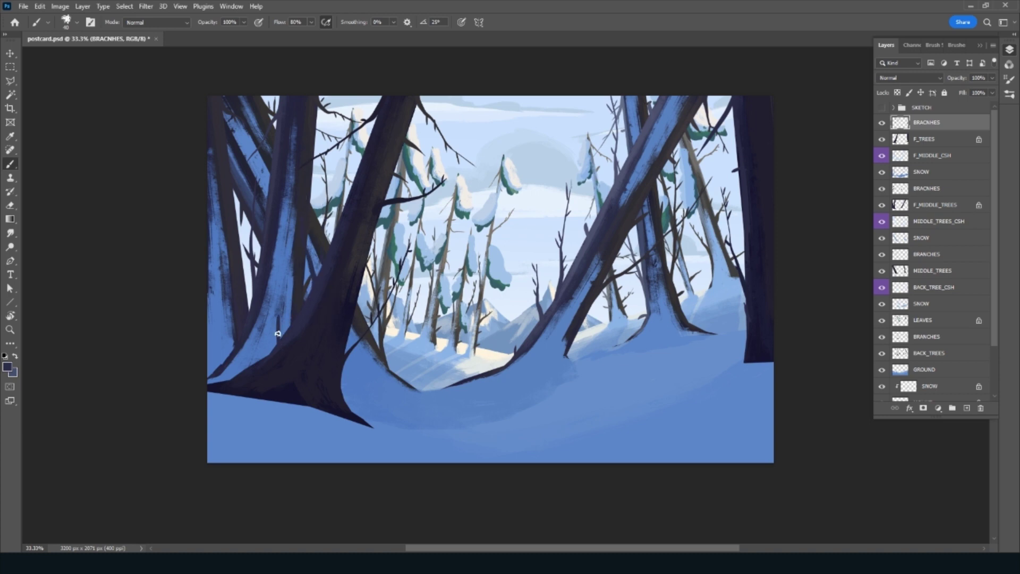
{"action": "key", "text": "ctrl+s"}
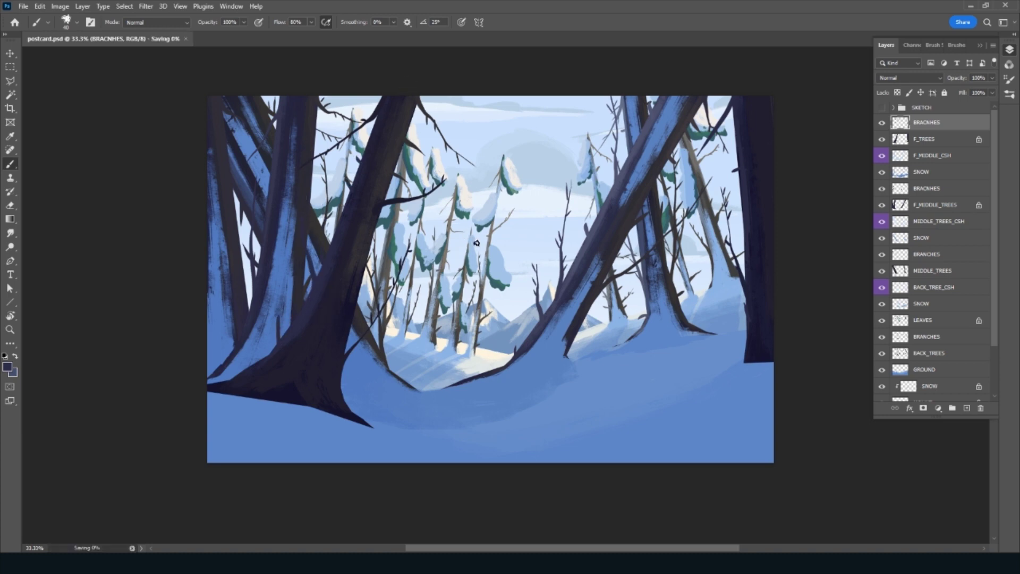
Add a SNOW layer above BRACNHES with a soft 150 px brush and the sketch visible
{"action": "left_click", "coordinate": [967, 409]}
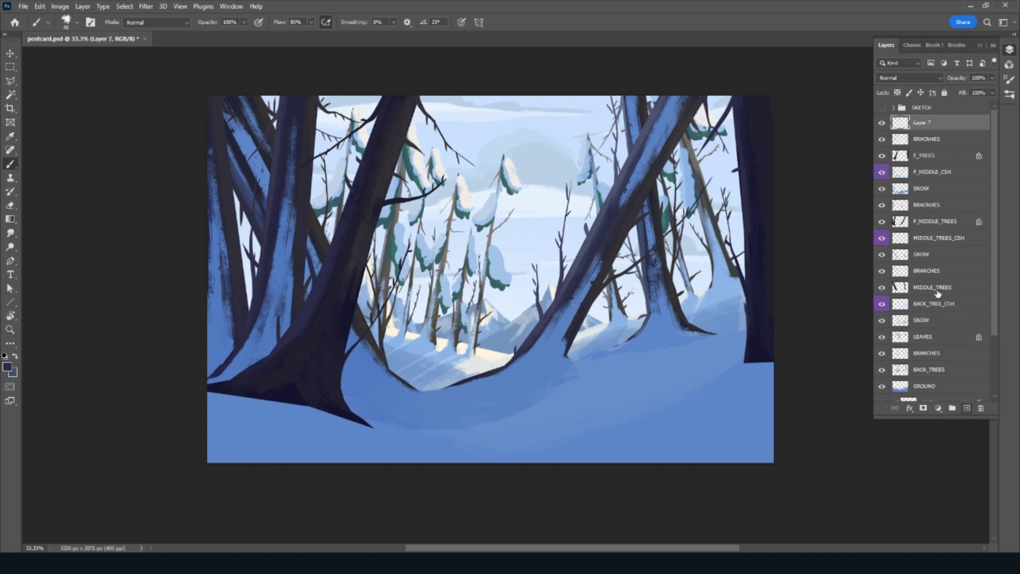
{"action": "key", "text": "Return"}
{"action": "left_click", "coordinate": [956, 45]}
{"action": "scroll", "coordinate": [996, 202], "scroll_direction": "down", "scroll_amount": 5}
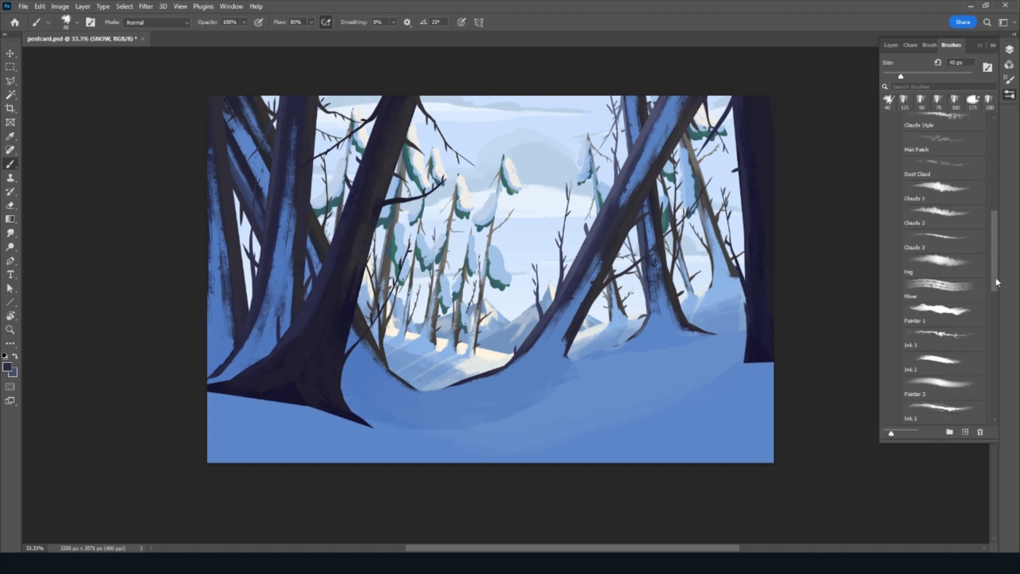
{"action": "left_click", "coordinate": [941, 348]}
{"action": "left_click", "coordinate": [886, 45]}
{"action": "left_click", "coordinate": [882, 107]}
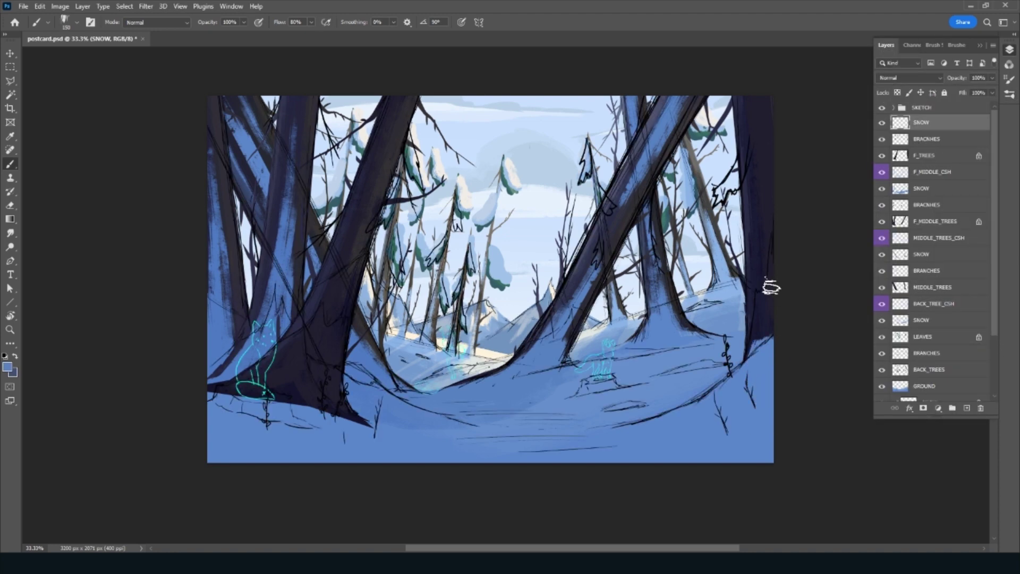
With an 80 px brush, cover the dark trunk edges and tip with light blue snow
{"action": "key", "text": "bracketright"}
{"action": "key", "text": "bracketright"}
{"action": "key", "text": "bracketright"}
{"action": "key", "text": "bracketleft"}
{"action": "key", "text": "bracketleft"}
{"action": "key", "text": "bracketleft"}
{"action": "mouse_move", "coordinate": [768, 340]}
{"action": "left_mouse_down"}
{"action": "mouse_move", "coordinate": [769, 221]}
{"action": "mouse_move", "coordinate": [757, 359]}
{"action": "mouse_move", "coordinate": [758, 192]}
{"action": "mouse_move", "coordinate": [759, 337]}
{"action": "left_mouse_up"}
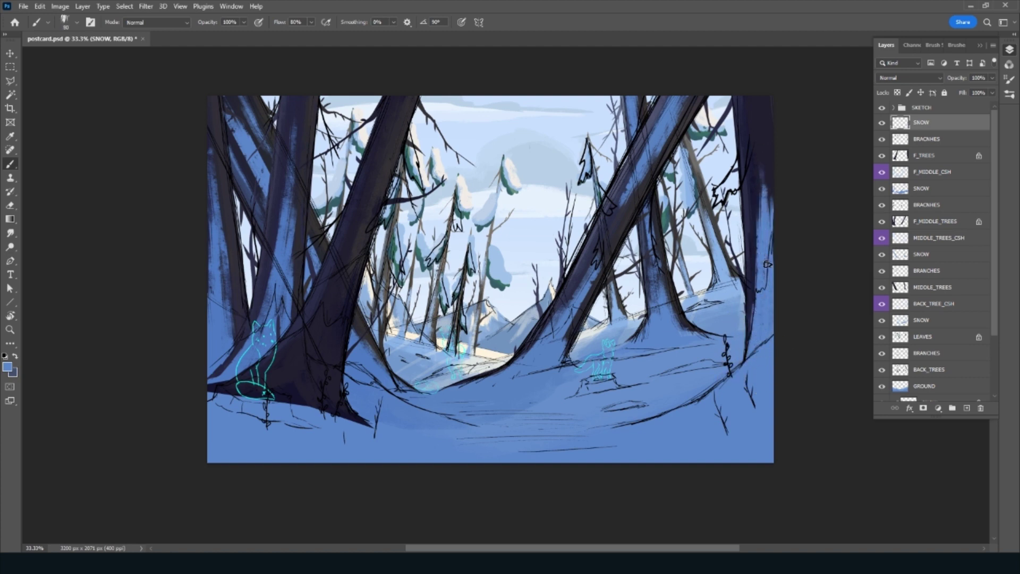
{"action": "key", "text": "r"}
{"action": "left_click_drag", "start_coordinate": [389, 447], "coordinate": [537, 418]}
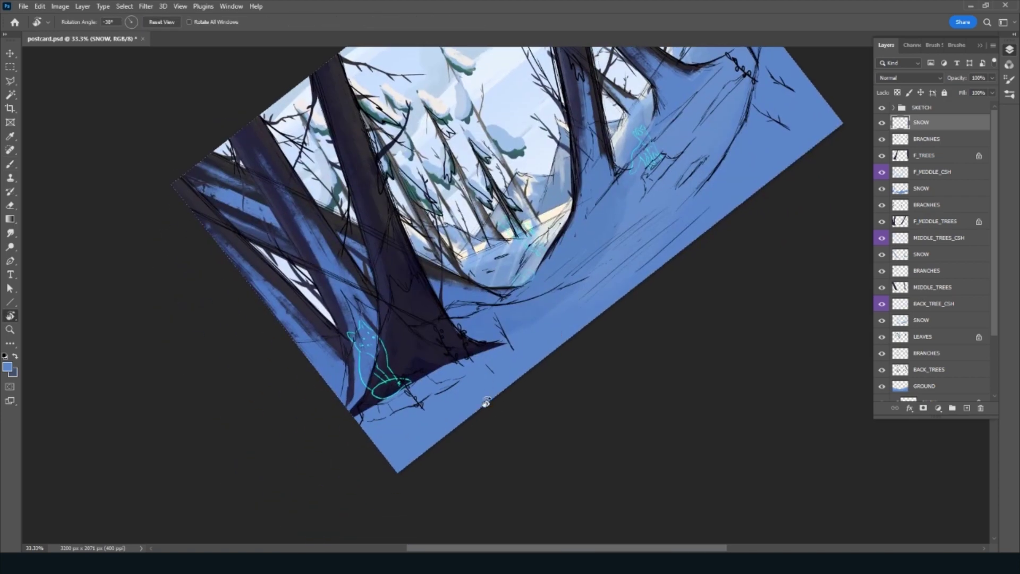
{"action": "key", "text": "b"}
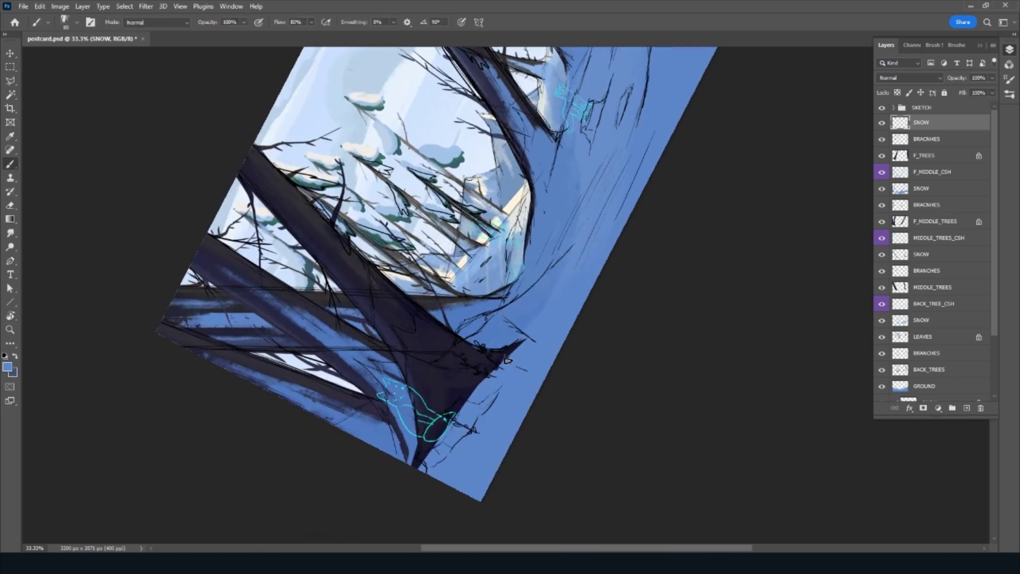
{"action": "mouse_move", "coordinate": [508, 360]}
{"action": "left_mouse_down"}
{"action": "mouse_move", "coordinate": [480, 380]}
{"action": "mouse_move", "coordinate": [509, 361]}
{"action": "left_mouse_up"}
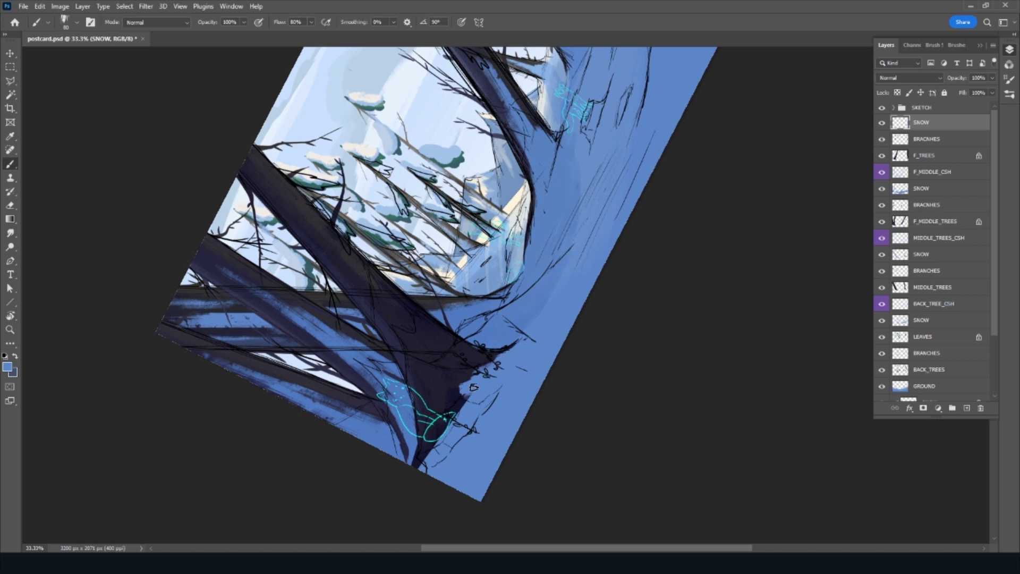
{"action": "mouse_move", "coordinate": [465, 411]}
{"action": "left_mouse_down"}
{"action": "mouse_move", "coordinate": [451, 382]}
{"action": "mouse_move", "coordinate": [418, 472]}
{"action": "left_mouse_up"}
{"action": "key", "text": "Escape"}
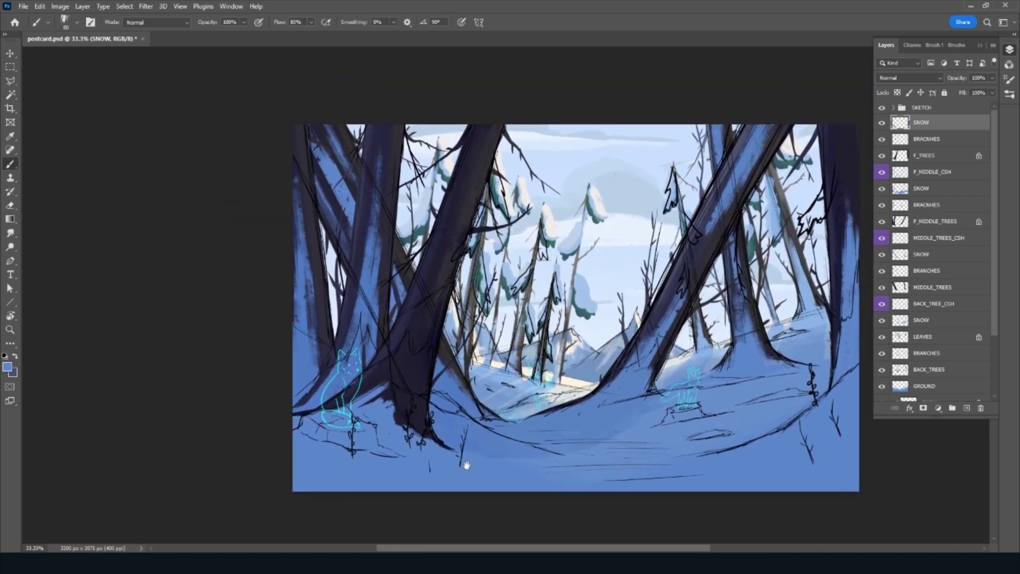
With a 100 px brush, paint snow by the fox sketch and streak the centre trunk
{"action": "key", "text": "bracketright"}
{"action": "mouse_move", "coordinate": [382, 404]}
{"action": "left_mouse_down"}
{"action": "mouse_move", "coordinate": [367, 383]}
{"action": "mouse_move", "coordinate": [346, 409]}
{"action": "mouse_move", "coordinate": [396, 345]}
{"action": "left_mouse_up"}
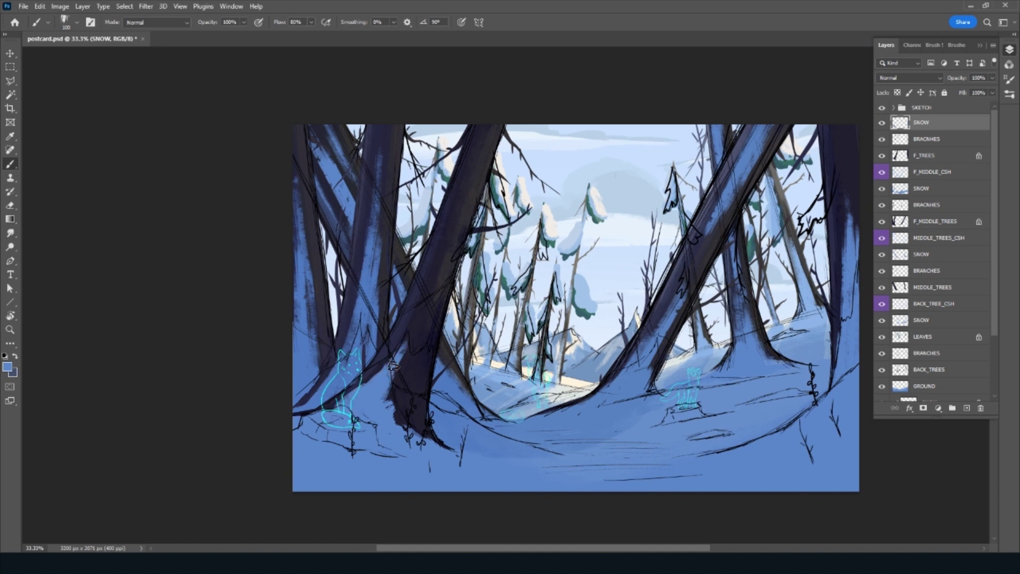
{"action": "mouse_move", "coordinate": [393, 383]}
{"action": "left_mouse_down"}
{"action": "mouse_move", "coordinate": [402, 354]}
{"action": "mouse_move", "coordinate": [406, 430]}
{"action": "mouse_move", "coordinate": [407, 346]}
{"action": "mouse_move", "coordinate": [431, 268]}
{"action": "left_mouse_up"}
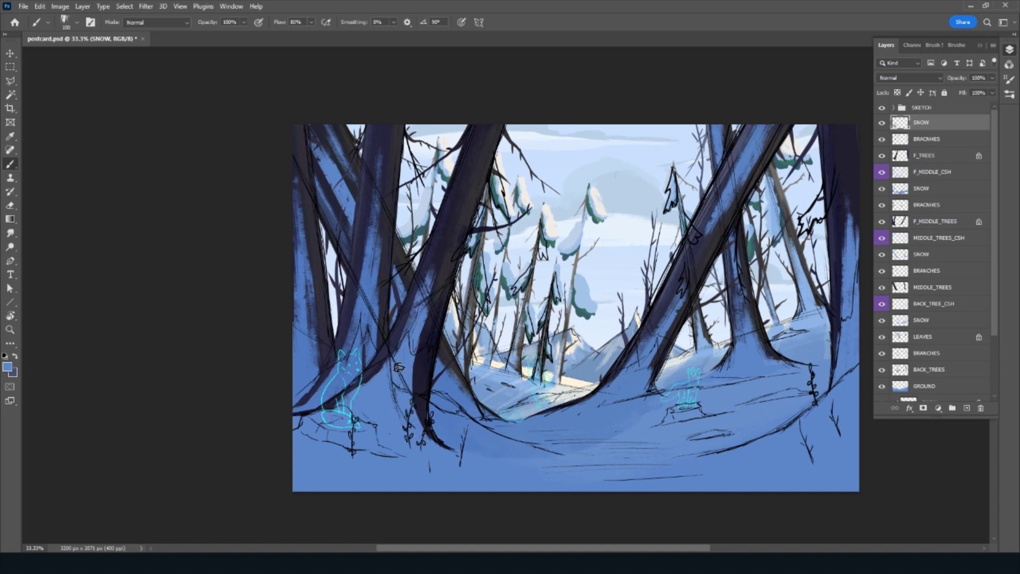
{"action": "mouse_move", "coordinate": [411, 335]}
{"action": "left_mouse_down"}
{"action": "mouse_move", "coordinate": [485, 123]}
{"action": "mouse_move", "coordinate": [455, 212]}
{"action": "left_mouse_up"}
{"action": "left_click_drag", "start_coordinate": [485, 125], "coordinate": [433, 293]}
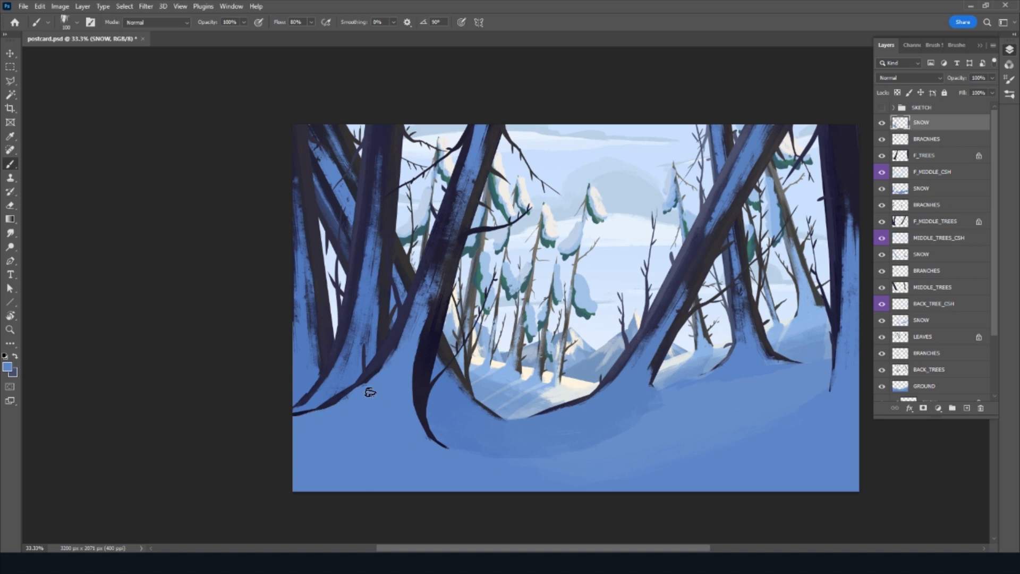
{"action": "left_click_drag", "start_coordinate": [428, 276], "coordinate": [423, 440]}
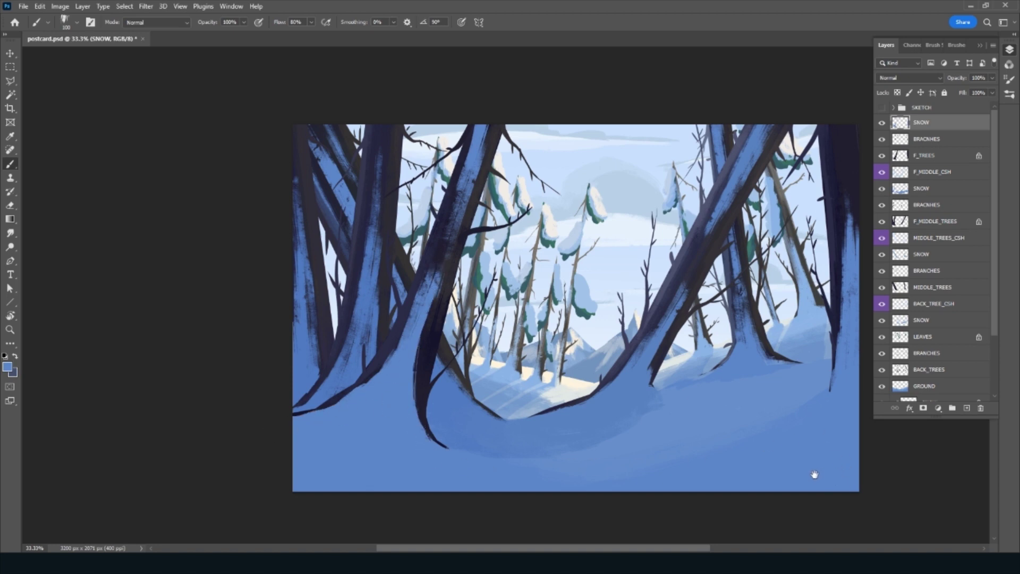
{"action": "left_click_drag", "start_coordinate": [612, 489], "coordinate": [560, 491]}
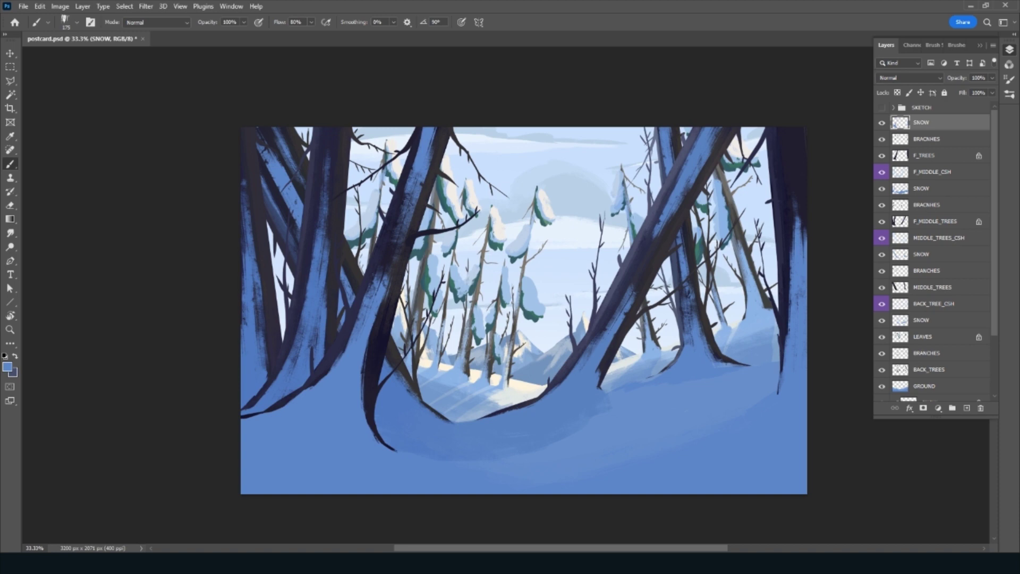
Choose a blue foreground colour, rotate the view about 40°, sample a colour, then straighten the view
{"action": "left_click", "coordinate": [9, 371]}
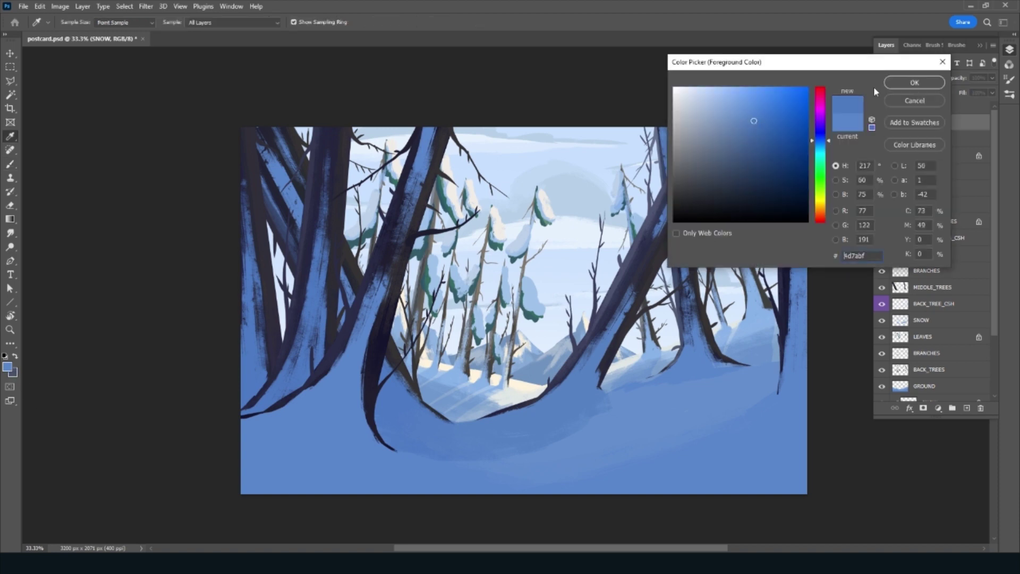
{"action": "left_click", "coordinate": [904, 88]}
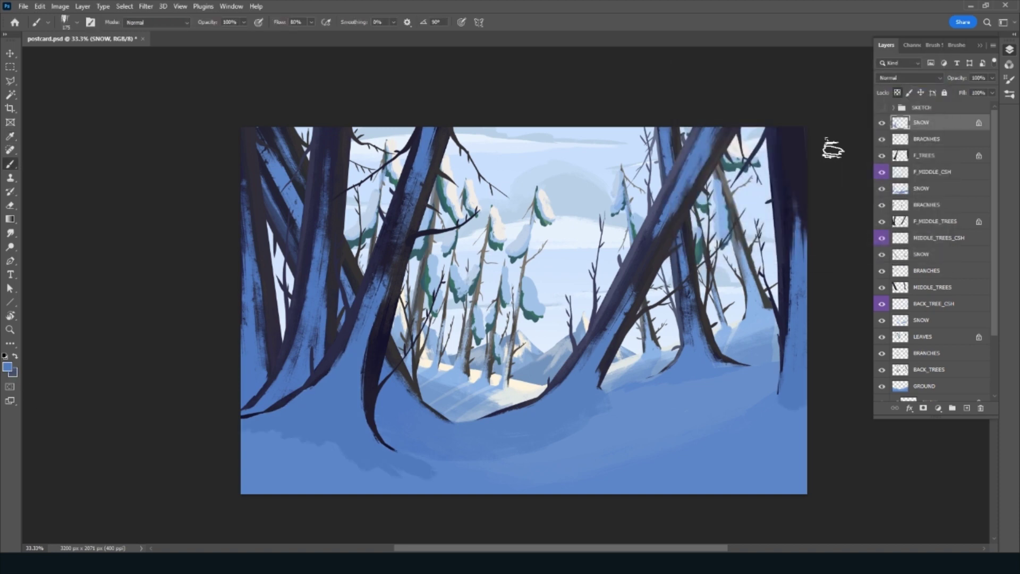
{"action": "key", "text": "r"}
{"action": "mouse_move", "coordinate": [388, 435]}
{"action": "left_mouse_down"}
{"action": "mouse_move", "coordinate": [530, 448]}
{"action": "mouse_move", "coordinate": [479, 353]}
{"action": "left_mouse_up"}
{"action": "key", "text": "b"}
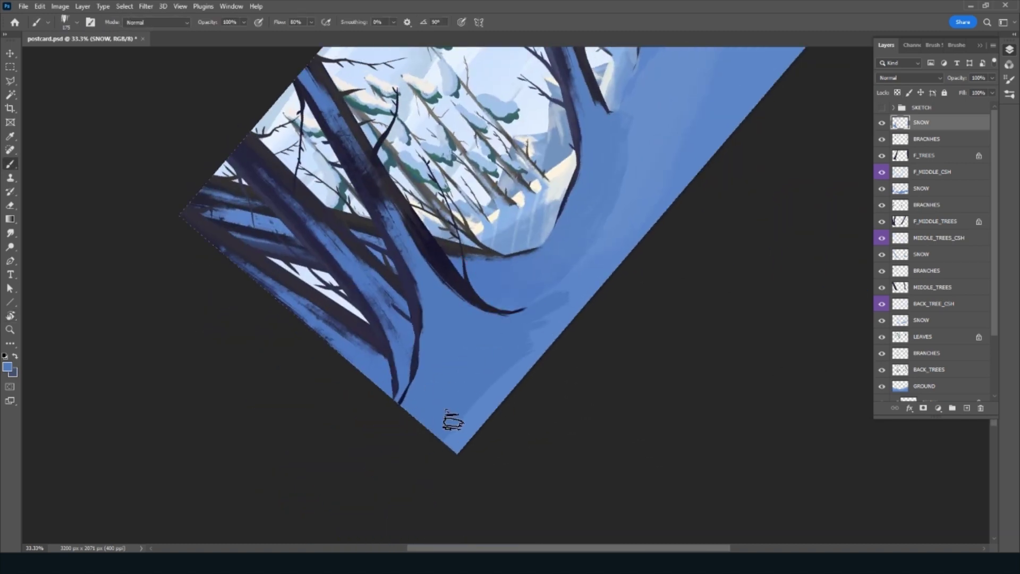
{"action": "left_click_drag", "start_coordinate": [661, 223], "coordinate": [584, 352]}
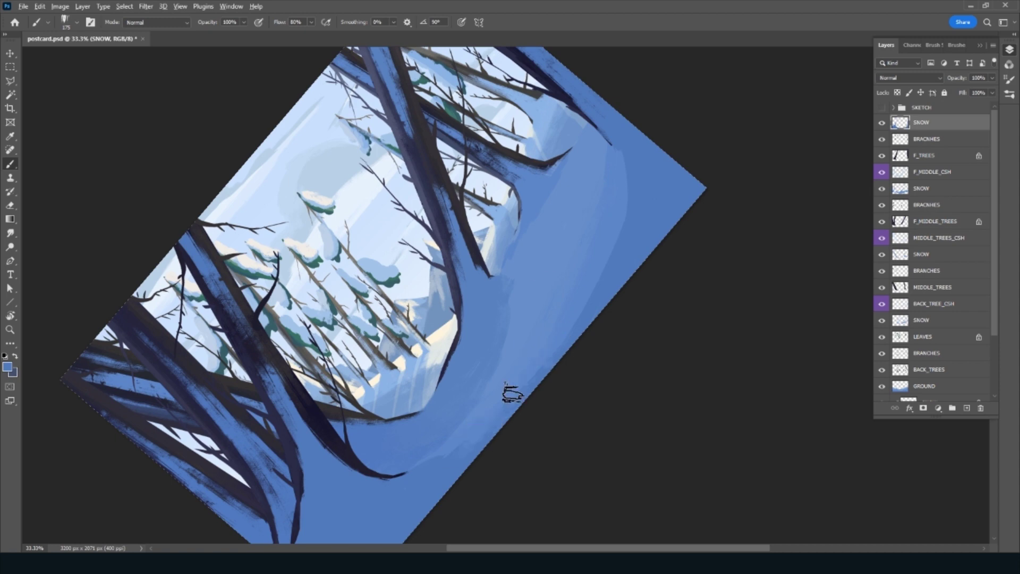
{"action": "key", "text": "alt"}
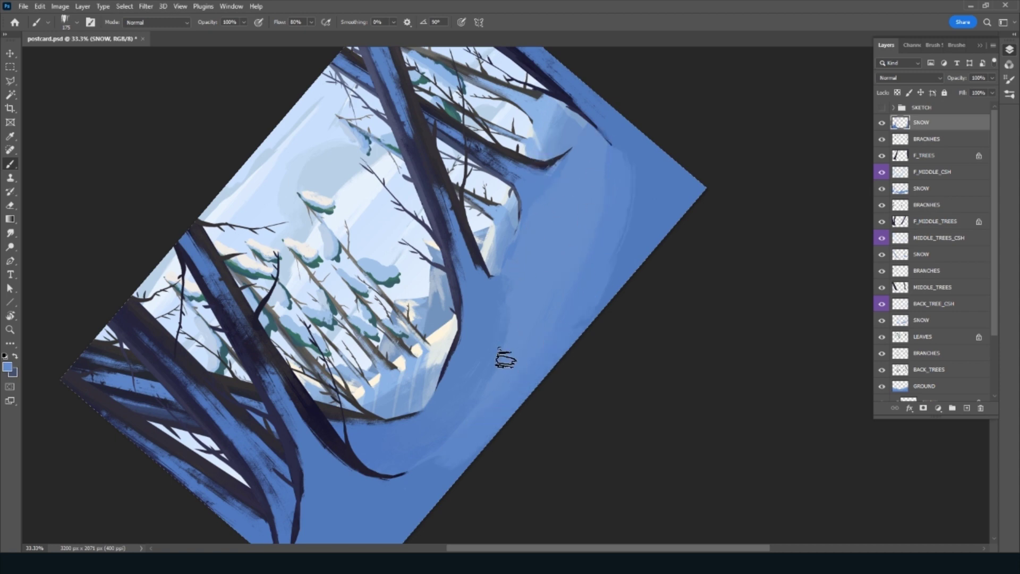
{"action": "key", "text": "Escape"}
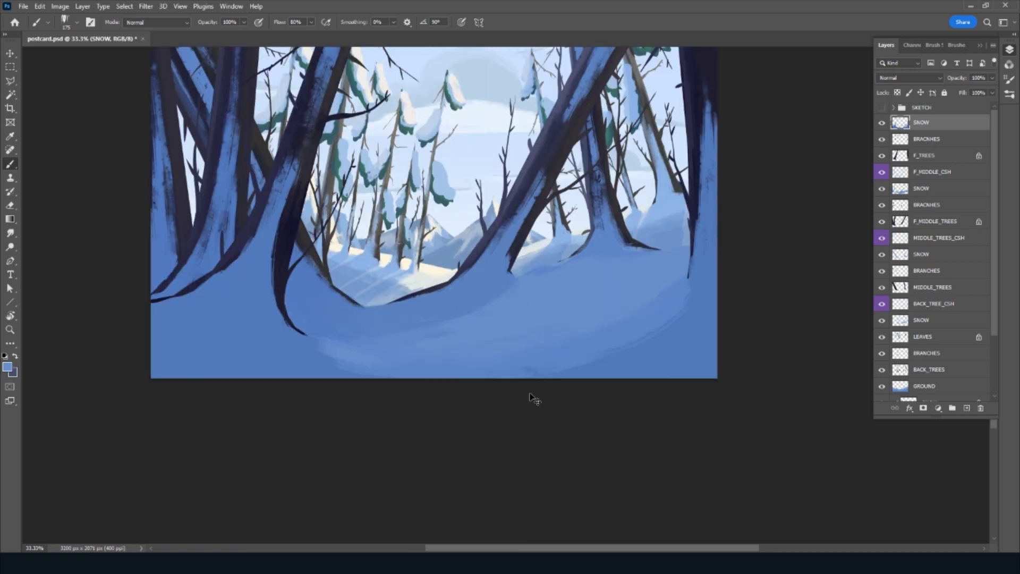
Show the sketch line art and add a new layer named STUMPS
{"action": "left_click", "coordinate": [882, 108]}
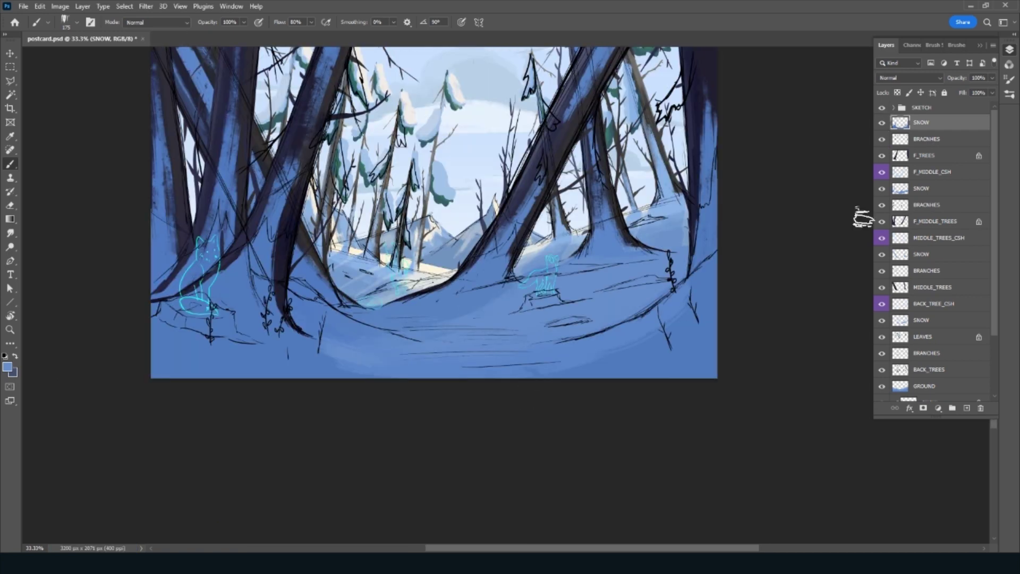
{"action": "left_click", "coordinate": [967, 408]}
{"action": "type", "text": "STUM"}
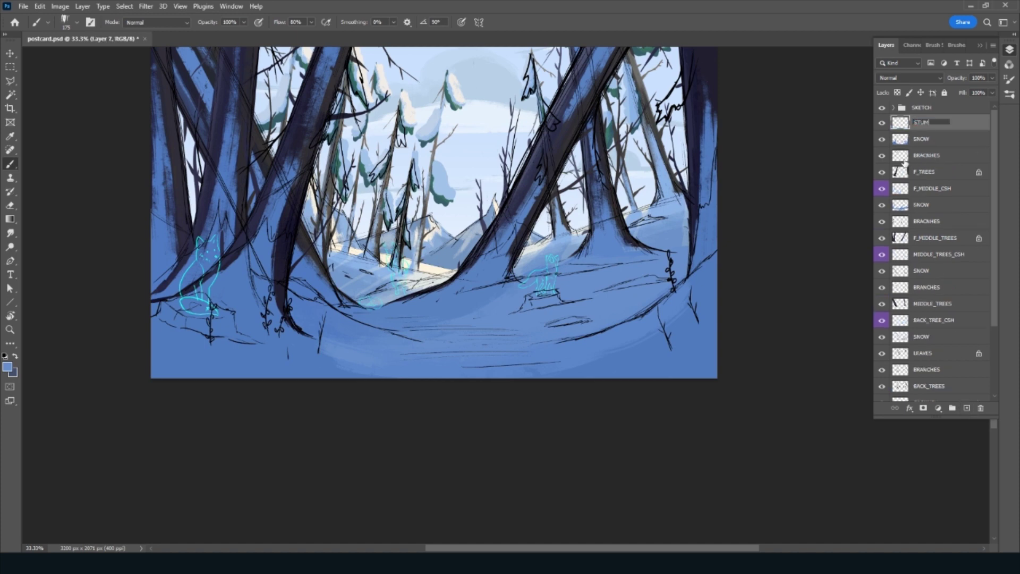
{"action": "type", "text": "PS"}
{"action": "key", "text": "Return"}
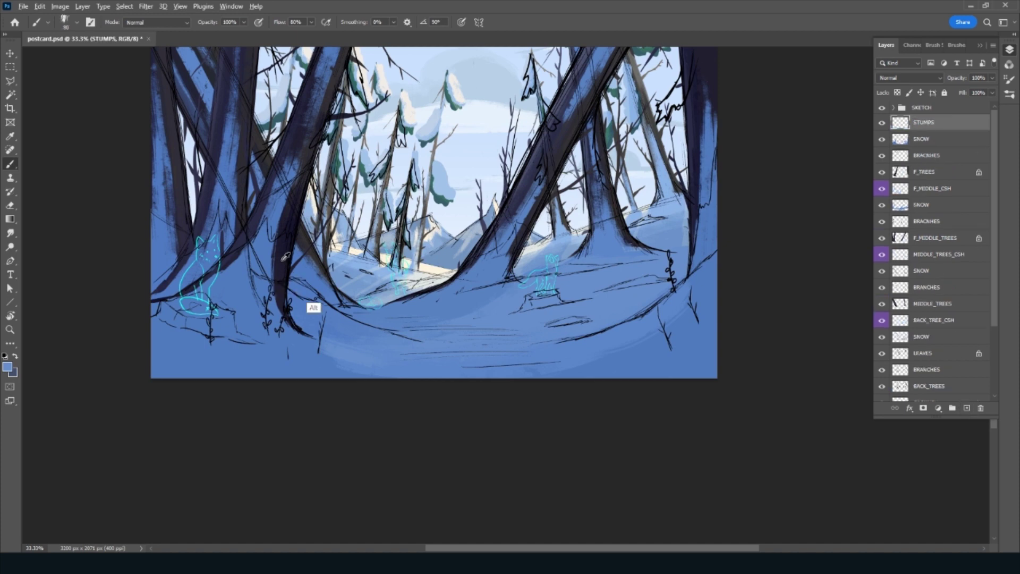
{"action": "scroll", "coordinate": [494, 426], "scroll_direction": "up", "scroll_amount": 1}
{"action": "scroll", "coordinate": [481, 436], "scroll_direction": "up", "scroll_amount": 1}
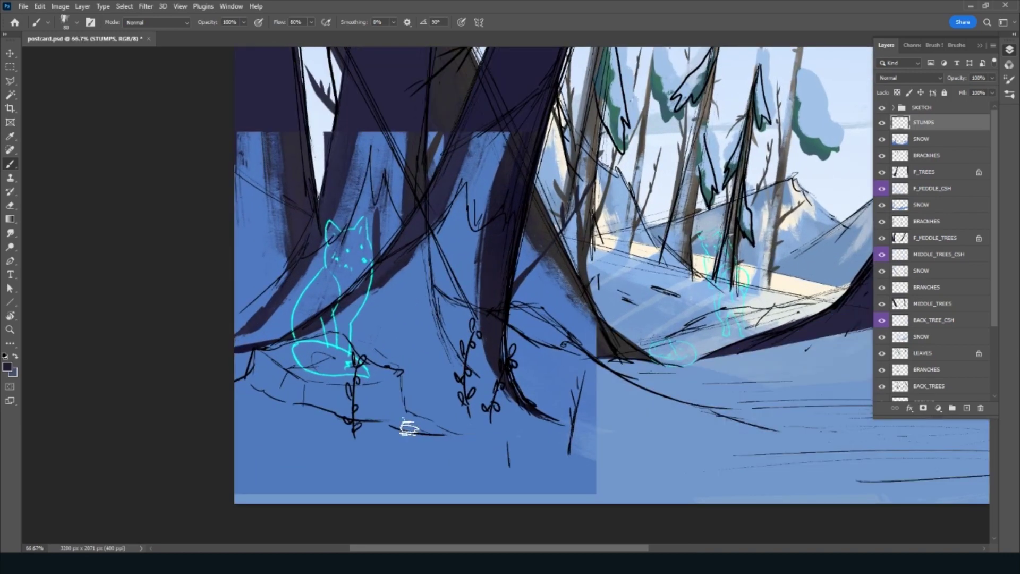
Rotate the view and paint the stump's dark right edge up to a sharp tip
{"action": "mouse_move", "coordinate": [448, 409]}
{"action": "left_mouse_down"}
{"action": "mouse_move", "coordinate": [512, 357]}
{"action": "mouse_move", "coordinate": [548, 443]}
{"action": "mouse_move", "coordinate": [536, 428]}
{"action": "mouse_move", "coordinate": [506, 447]}
{"action": "left_mouse_up"}
{"action": "key", "text": "r"}
{"action": "scroll", "coordinate": [431, 467], "scroll_direction": "up", "scroll_amount": 1}
{"action": "key", "text": "b"}
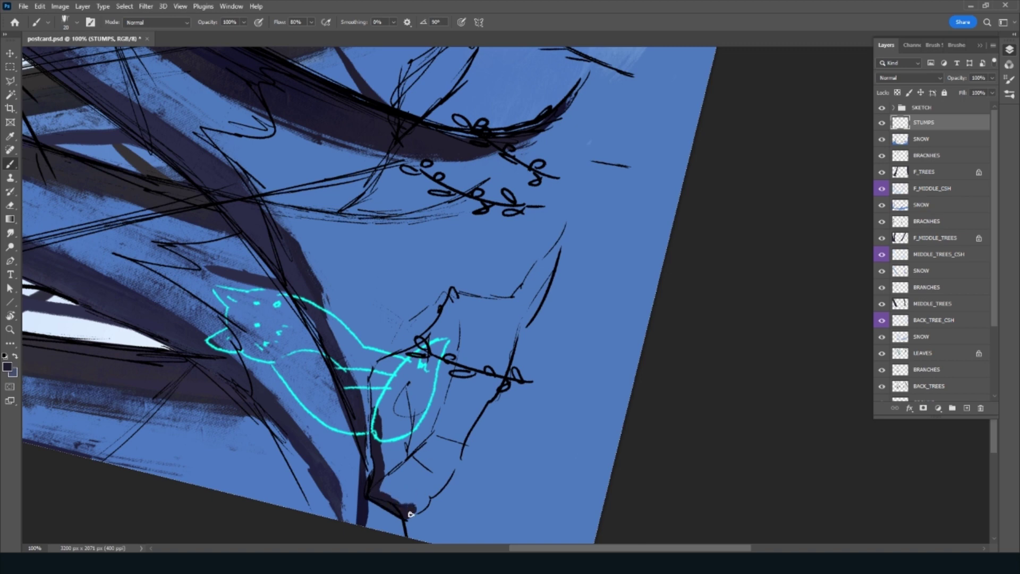
{"action": "left_click_drag", "start_coordinate": [441, 484], "coordinate": [541, 265]}
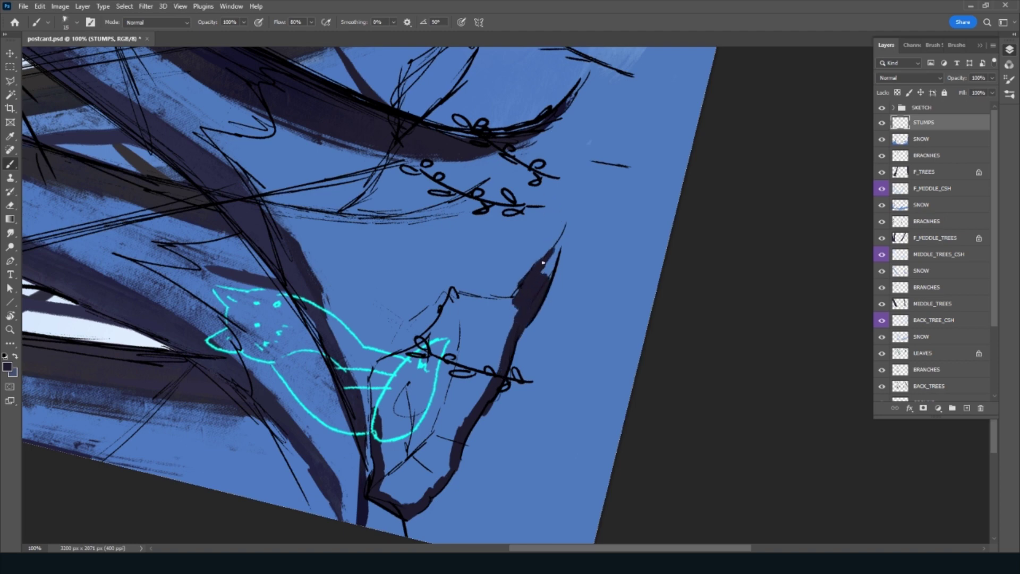
{"action": "left_click_drag", "start_coordinate": [549, 272], "coordinate": [548, 277]}
Fill the stump's lower part with dark paint inside the cyan outline
{"action": "key", "text": "e"}
{"action": "key", "text": "bracketleft"}
{"action": "key", "text": "bracketleft"}
{"action": "key", "text": "bracketleft"}
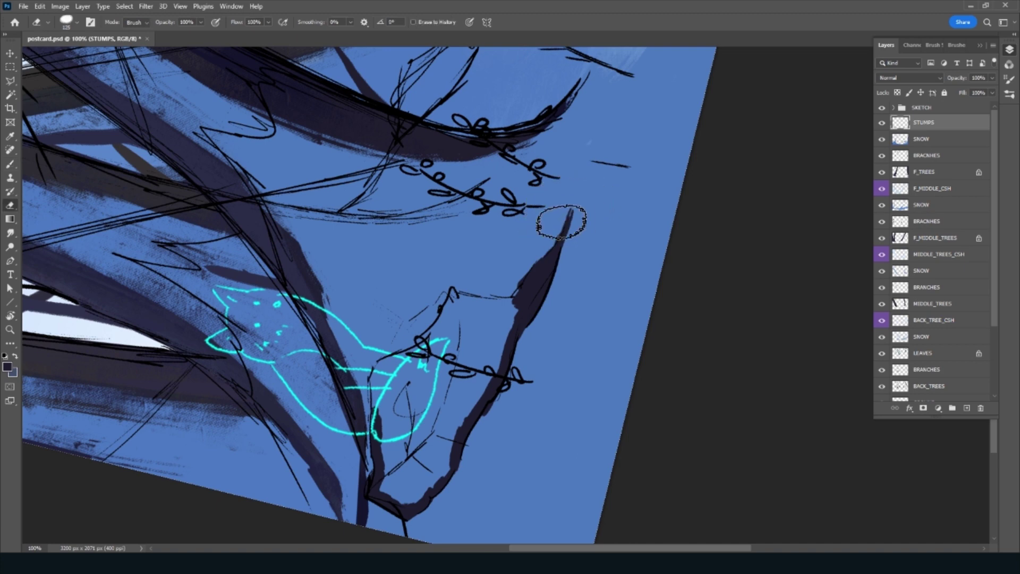
{"action": "key", "text": "b"}
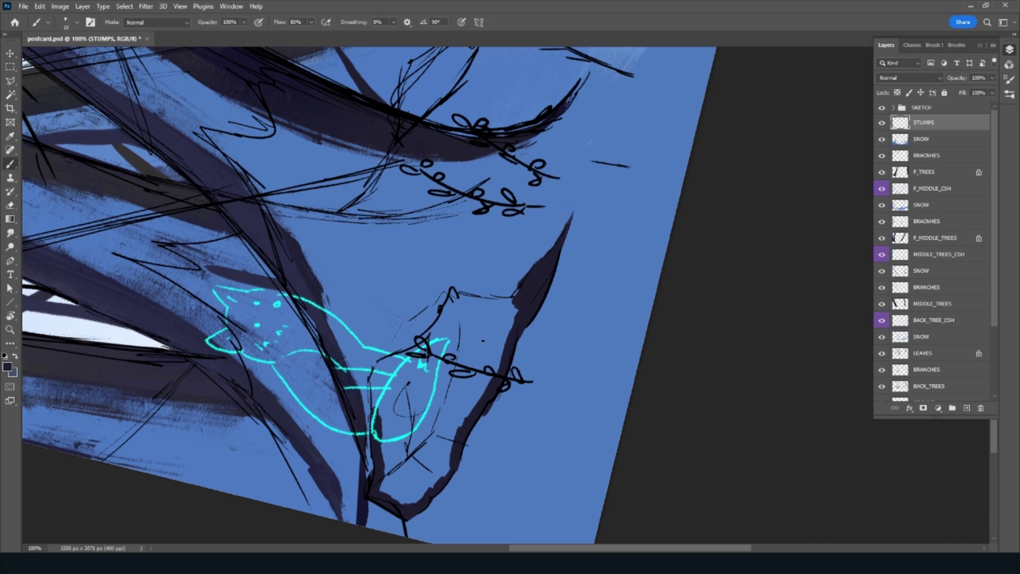
{"action": "key", "text": "bracketright"}
{"action": "mouse_move", "coordinate": [417, 481]}
{"action": "left_mouse_down"}
{"action": "mouse_move", "coordinate": [390, 484]}
{"action": "mouse_move", "coordinate": [433, 482]}
{"action": "mouse_move", "coordinate": [444, 457]}
{"action": "mouse_move", "coordinate": [425, 465]}
{"action": "mouse_move", "coordinate": [441, 457]}
{"action": "mouse_move", "coordinate": [420, 448]}
{"action": "mouse_move", "coordinate": [415, 383]}
{"action": "mouse_move", "coordinate": [393, 425]}
{"action": "mouse_move", "coordinate": [383, 393]}
{"action": "left_mouse_up"}
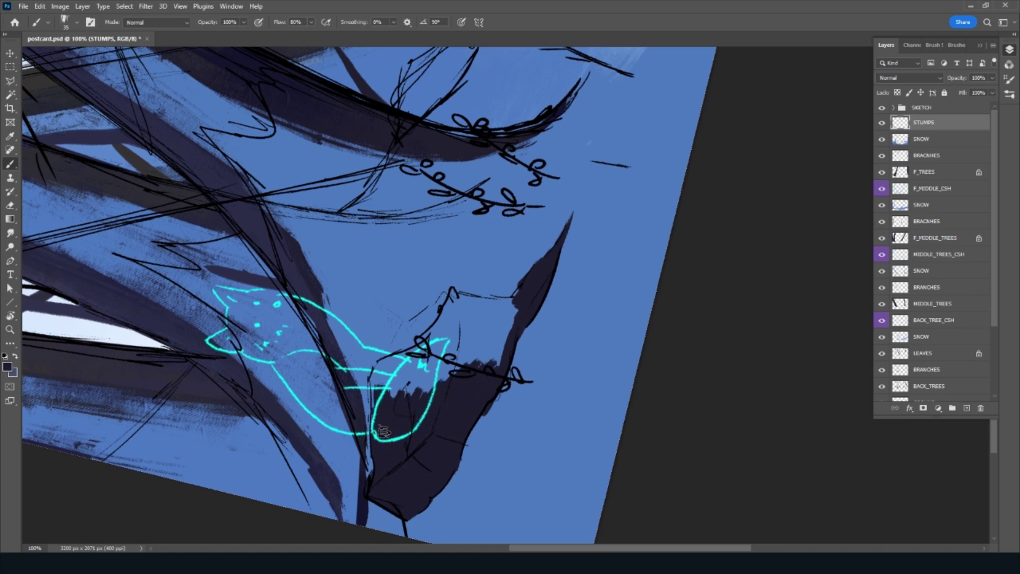
{"action": "key", "text": "p"}
{"action": "left_click", "coordinate": [380, 384]}
{"action": "key", "text": "ctrl+z"}
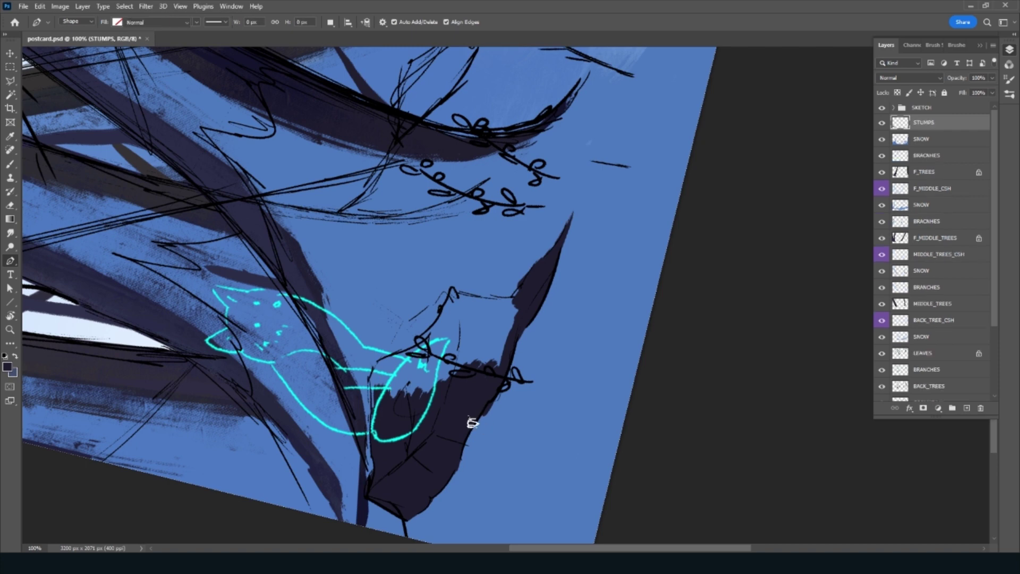
{"action": "key", "text": "b"}
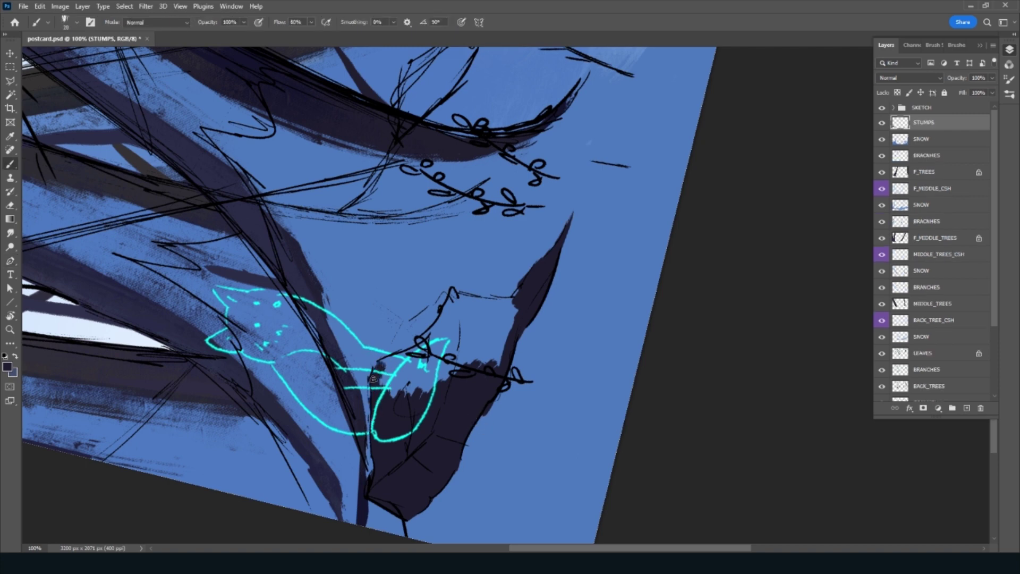
{"action": "left_click_drag", "start_coordinate": [378, 392], "coordinate": [426, 356]}
Set the SKETCH group to 50% opacity and extend the stump upward to the right
{"action": "left_click", "coordinate": [935, 107]}
{"action": "left_click_drag", "start_coordinate": [957, 80], "coordinate": [959, 93]}
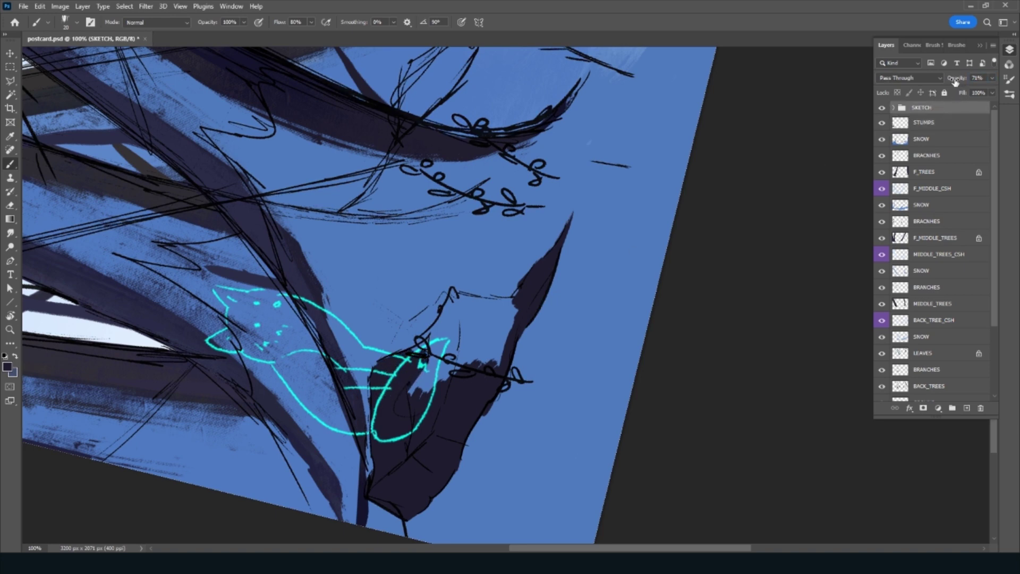
{"action": "left_click", "coordinate": [959, 124]}
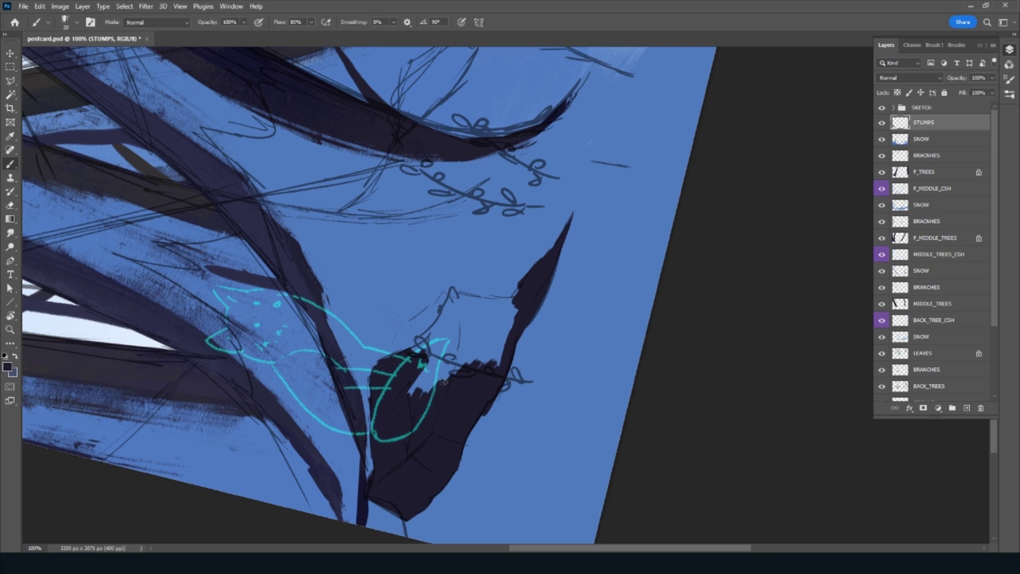
{"action": "left_click_drag", "start_coordinate": [430, 388], "coordinate": [510, 330]}
{"action": "left_click_drag", "start_coordinate": [497, 367], "coordinate": [505, 296]}
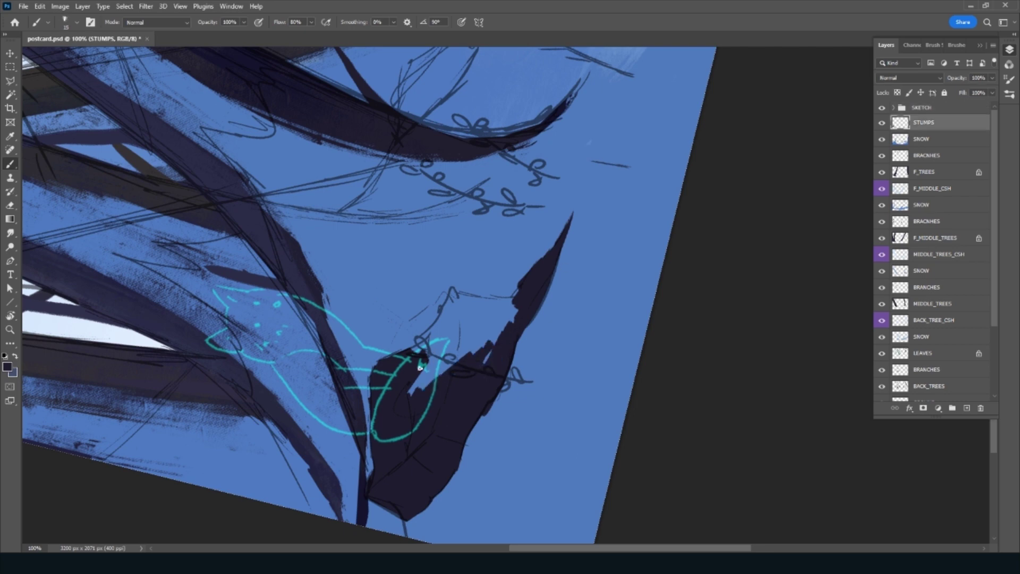
{"action": "mouse_move", "coordinate": [410, 397]}
{"action": "left_mouse_down"}
{"action": "mouse_move", "coordinate": [433, 342]}
{"action": "mouse_move", "coordinate": [430, 383]}
{"action": "mouse_move", "coordinate": [497, 337]}
{"action": "mouse_move", "coordinate": [459, 344]}
{"action": "mouse_move", "coordinate": [445, 409]}
{"action": "mouse_move", "coordinate": [469, 342]}
{"action": "mouse_move", "coordinate": [503, 321]}
{"action": "mouse_move", "coordinate": [458, 323]}
{"action": "left_mouse_up"}
Widen the stump's left edge and shade its lower-left side lighter purple
{"action": "key", "text": "r"}
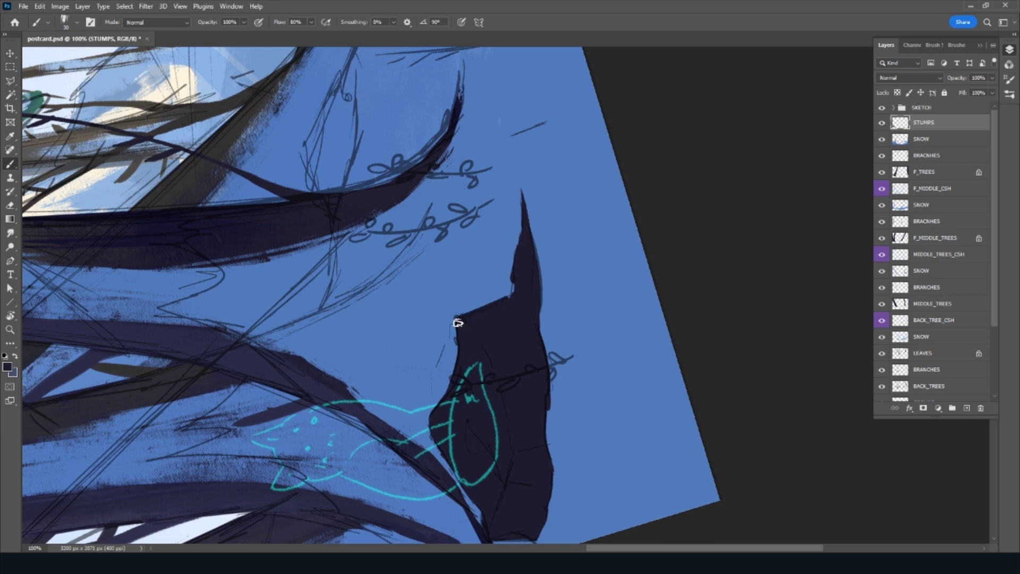
{"action": "left_click_drag", "start_coordinate": [516, 266], "coordinate": [516, 278]}
{"action": "left_click_drag", "start_coordinate": [535, 438], "coordinate": [528, 352]}
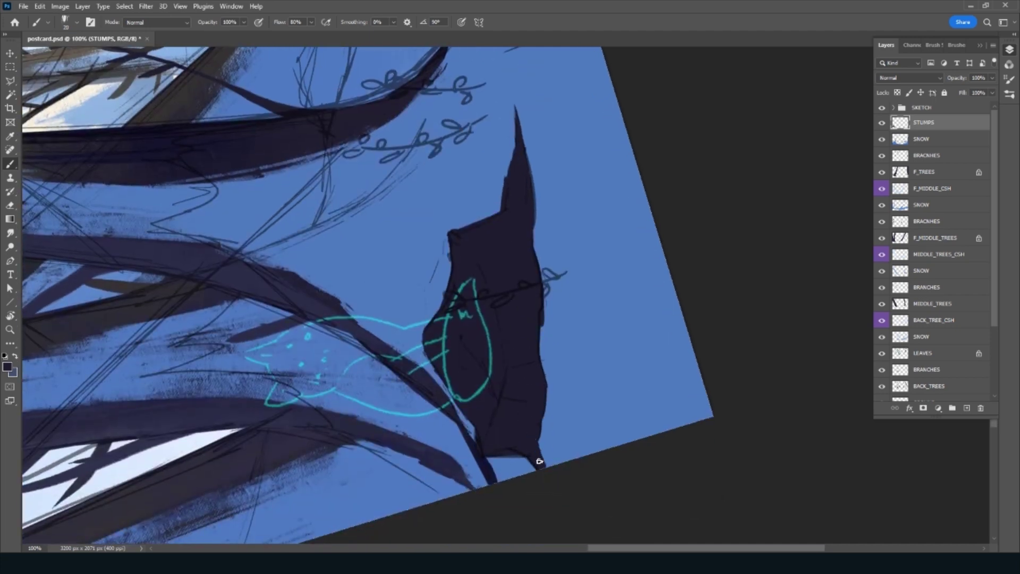
{"action": "mouse_move", "coordinate": [637, 458]}
{"action": "left_mouse_down"}
{"action": "mouse_move", "coordinate": [772, 278]}
{"action": "mouse_move", "coordinate": [177, 296]}
{"action": "mouse_move", "coordinate": [678, 244]}
{"action": "mouse_move", "coordinate": [234, 314]}
{"action": "mouse_move", "coordinate": [841, 256]}
{"action": "mouse_move", "coordinate": [522, 314]}
{"action": "left_mouse_up"}
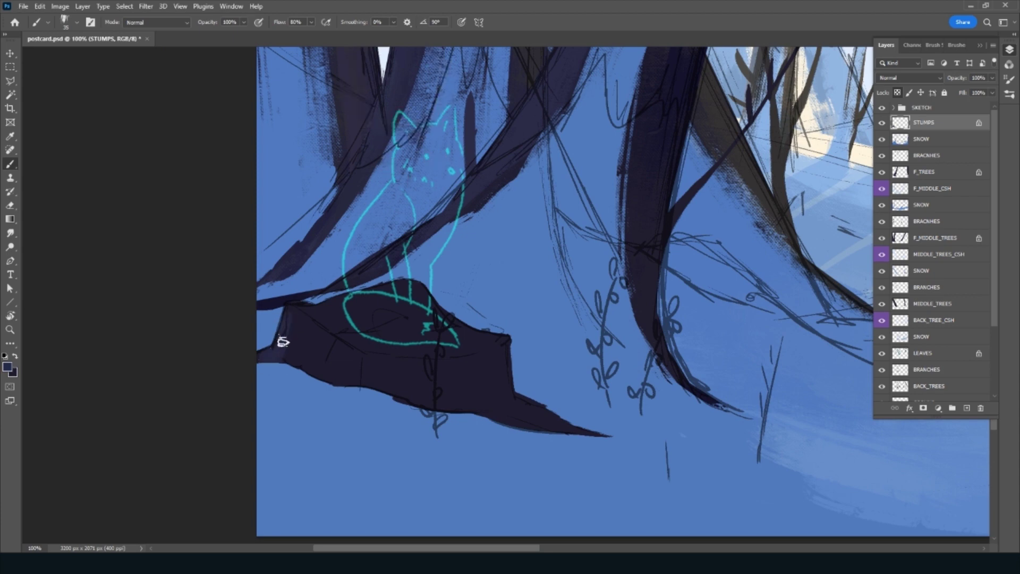
{"action": "left_click_drag", "start_coordinate": [305, 365], "coordinate": [280, 303]}
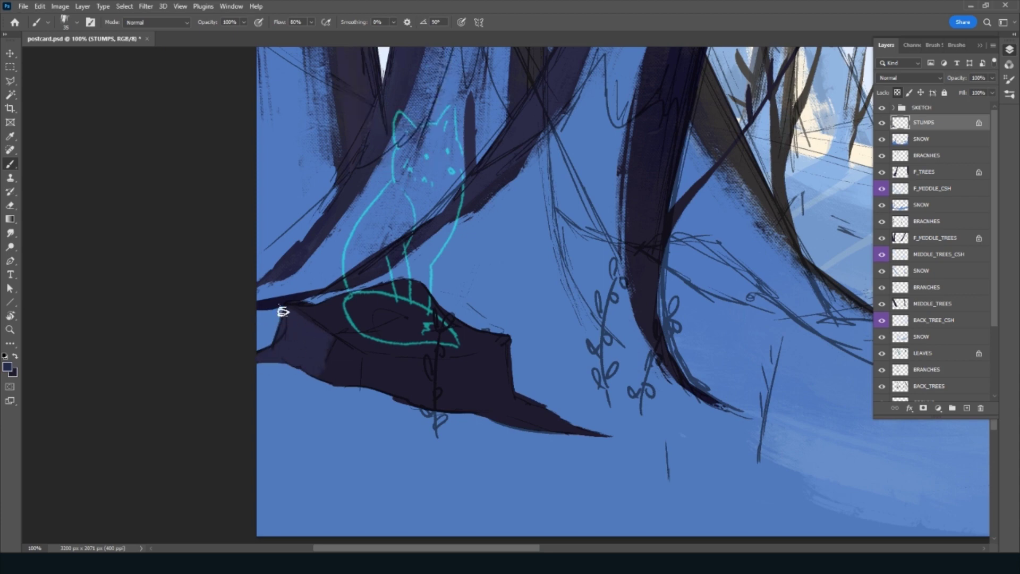
{"action": "mouse_move", "coordinate": [335, 351]}
{"action": "left_mouse_down"}
{"action": "mouse_move", "coordinate": [354, 372]}
{"action": "mouse_move", "coordinate": [430, 392]}
{"action": "left_mouse_up"}
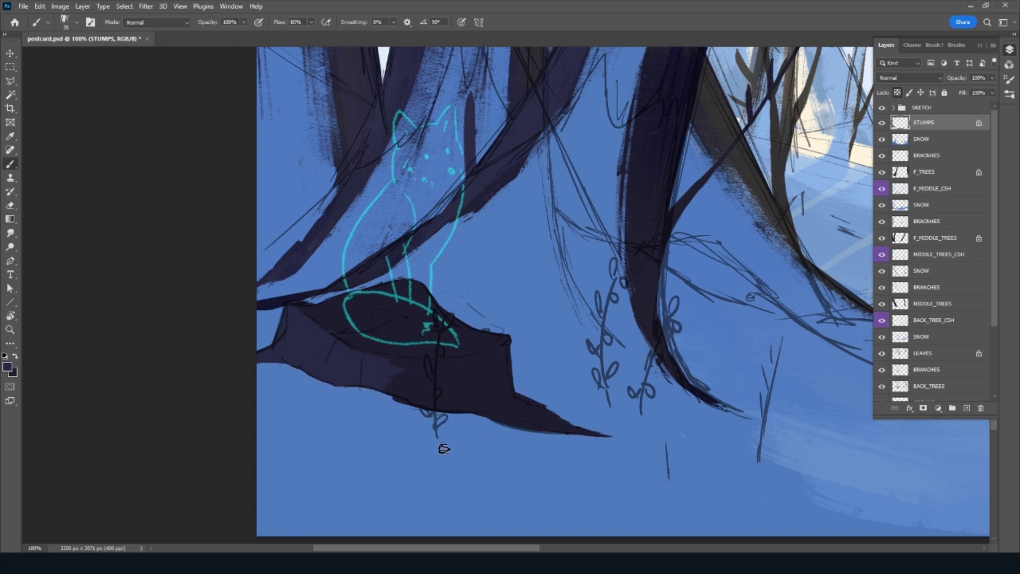
{"action": "mouse_move", "coordinate": [444, 449]}
{"action": "left_mouse_down"}
{"action": "mouse_move", "coordinate": [473, 440]}
{"action": "mouse_move", "coordinate": [564, 370]}
{"action": "left_mouse_up"}
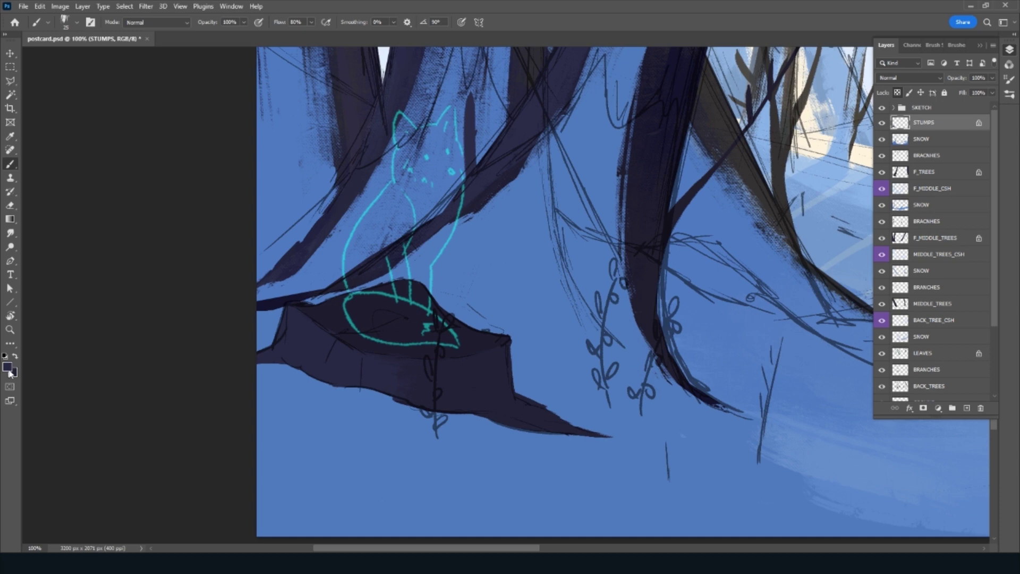
Hide the sketch lines and shade the stump's upper middle lighter purple
{"action": "left_click", "coordinate": [8, 367]}
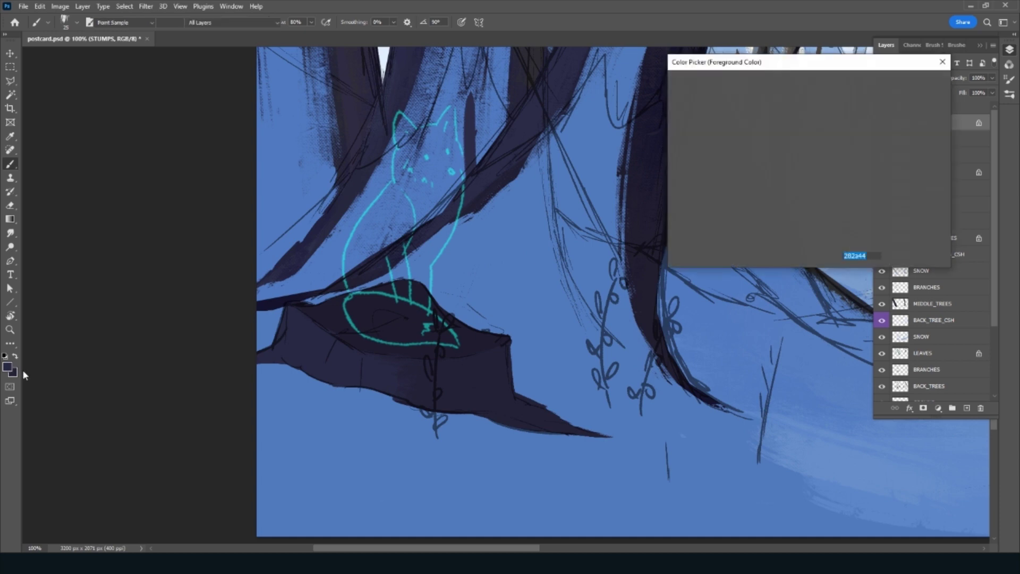
{"action": "left_click", "coordinate": [914, 82]}
{"action": "key", "text": "r"}
{"action": "left_click_drag", "start_coordinate": [404, 468], "coordinate": [544, 462]}
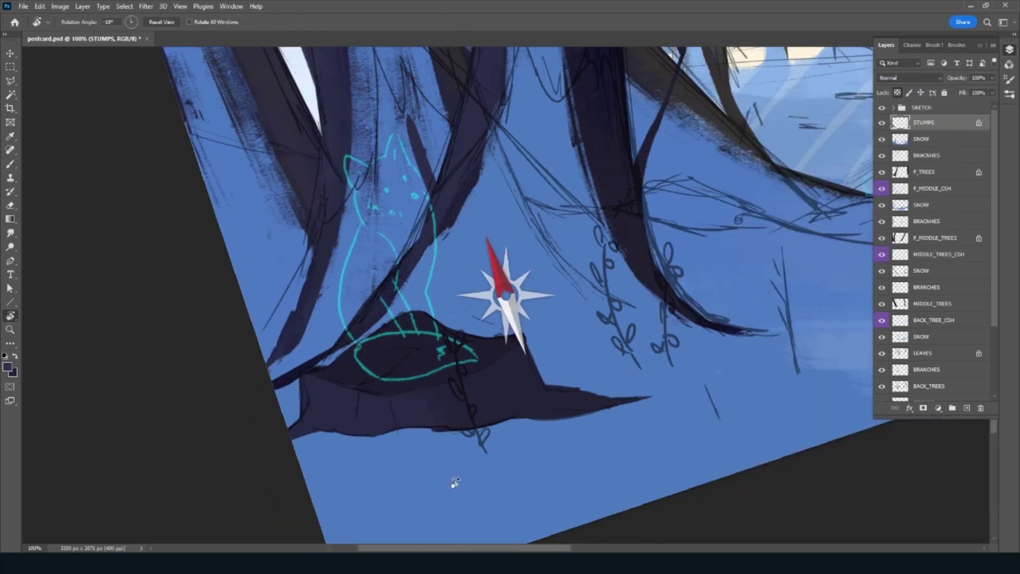
{"action": "key", "text": "b"}
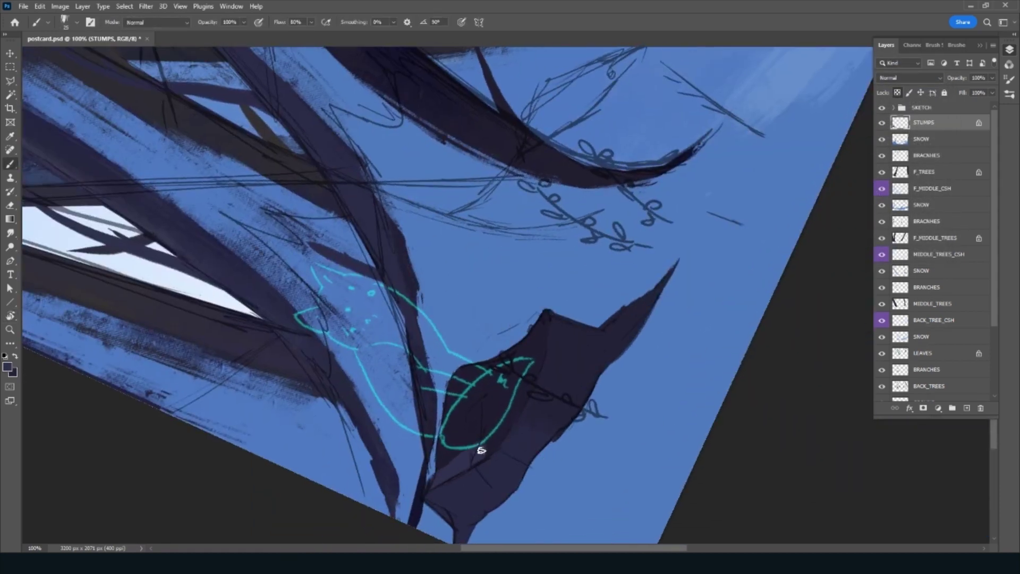
{"action": "mouse_move", "coordinate": [465, 406]}
{"action": "left_mouse_down"}
{"action": "mouse_move", "coordinate": [526, 378]}
{"action": "mouse_move", "coordinate": [513, 421]}
{"action": "mouse_move", "coordinate": [513, 382]}
{"action": "mouse_move", "coordinate": [512, 414]}
{"action": "mouse_move", "coordinate": [484, 403]}
{"action": "left_mouse_up"}
{"action": "key", "text": "ctrl+comma"}
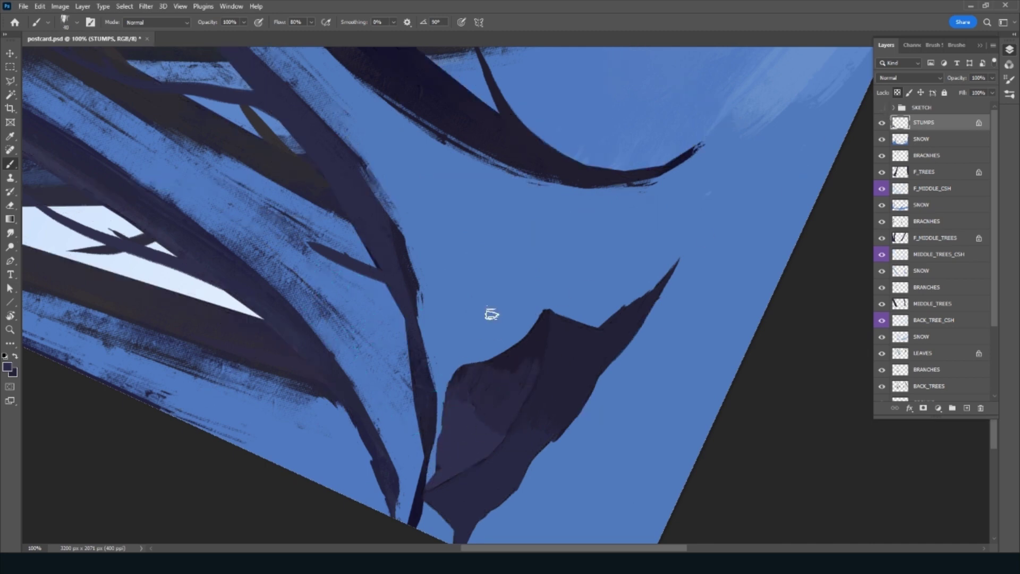
{"action": "key", "text": "r"}
{"action": "key", "text": "Escape"}
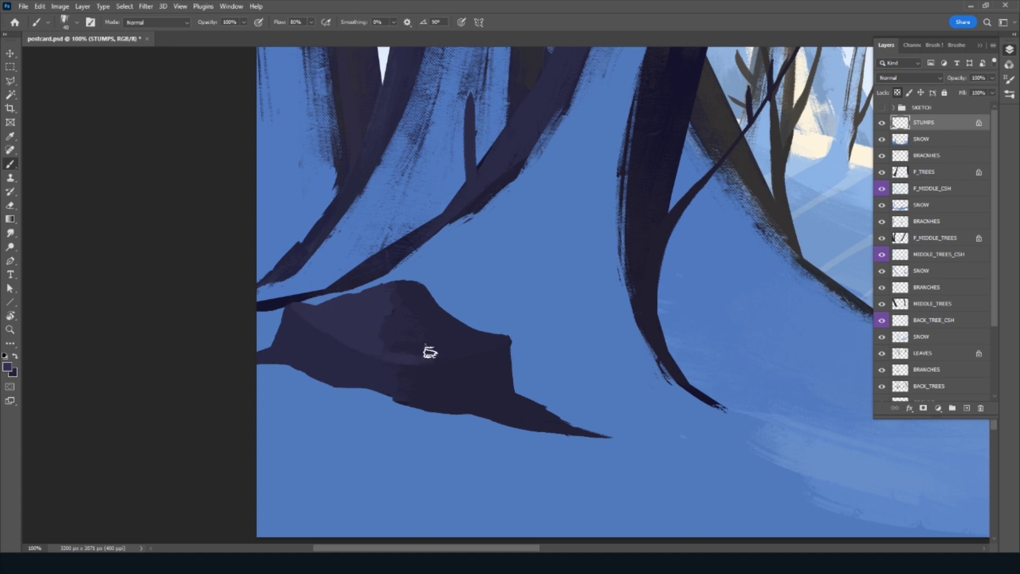
{"action": "left_click_drag", "start_coordinate": [423, 352], "coordinate": [388, 349]}
At 30% brush opacity with sampled tones, paint a lighter right face on the stump and save
{"action": "key", "text": "3"}
{"action": "key", "text": "bracketright"}
{"action": "key", "text": "bracketright"}
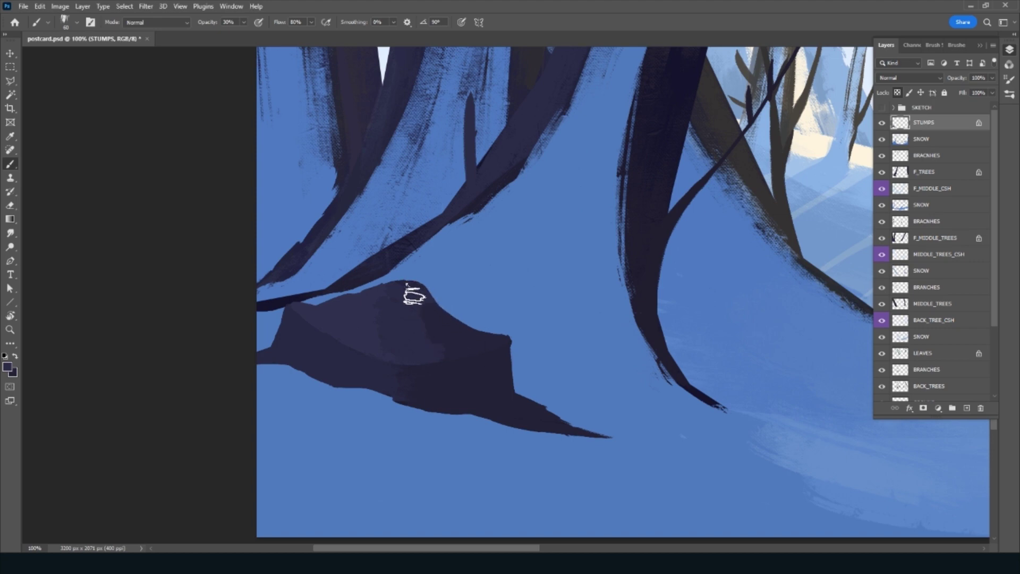
{"action": "key", "text": "alt"}
{"action": "left_click_drag", "start_coordinate": [513, 358], "coordinate": [508, 391]}
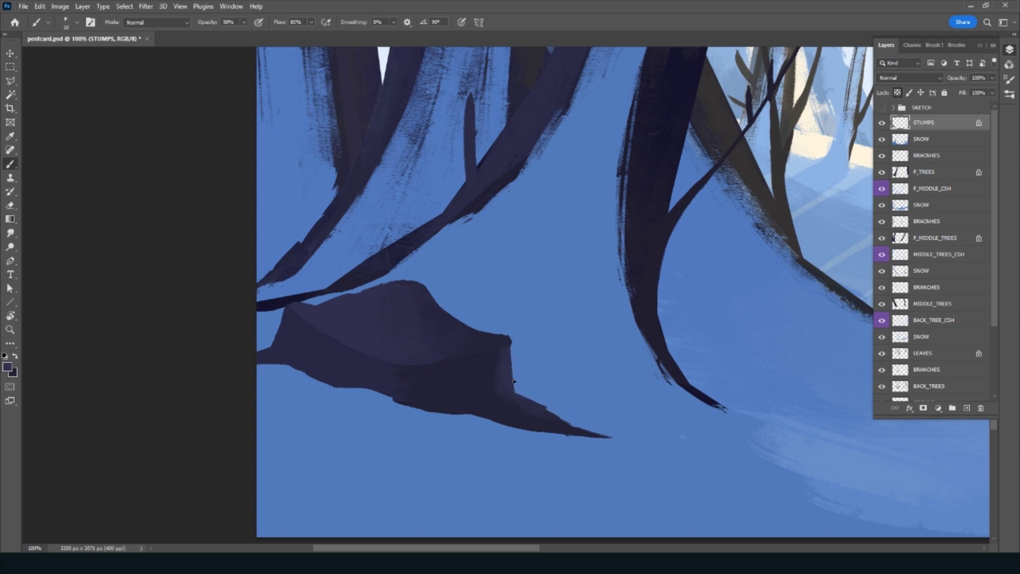
{"action": "key", "text": "bracketright"}
{"action": "key", "text": "bracketright"}
{"action": "left_click_drag", "start_coordinate": [501, 364], "coordinate": [501, 399]}
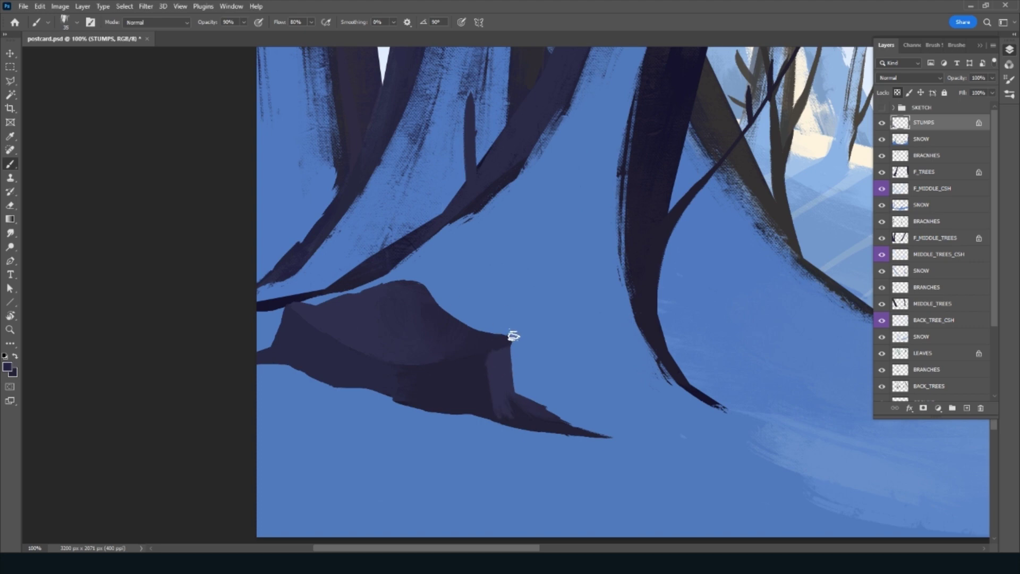
{"action": "key", "text": "alt"}
{"action": "left_click", "coordinate": [501, 360], "text": "alt"}
{"action": "left_click_drag", "start_coordinate": [494, 356], "coordinate": [495, 391]}
{"action": "left_click", "coordinate": [515, 410], "text": "alt"}
{"action": "key", "text": "ctrl+s"}
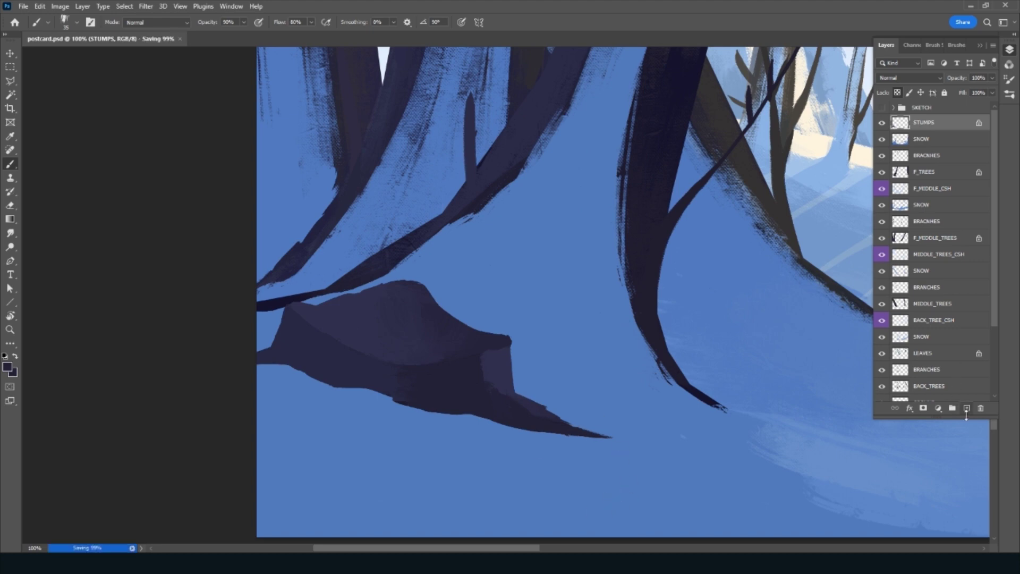
{"action": "left_click", "coordinate": [966, 408]}
{"action": "type", "text": "DETAILS"}
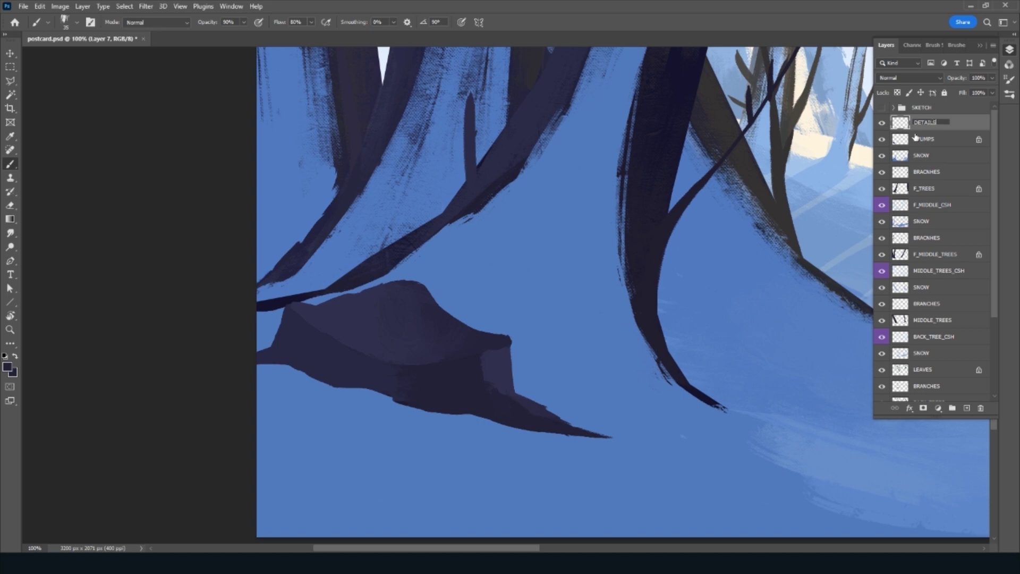
Name the new layer DETAILS, choose the Rough Inker brush, and show the sketch lines
{"action": "key", "text": "Return"}
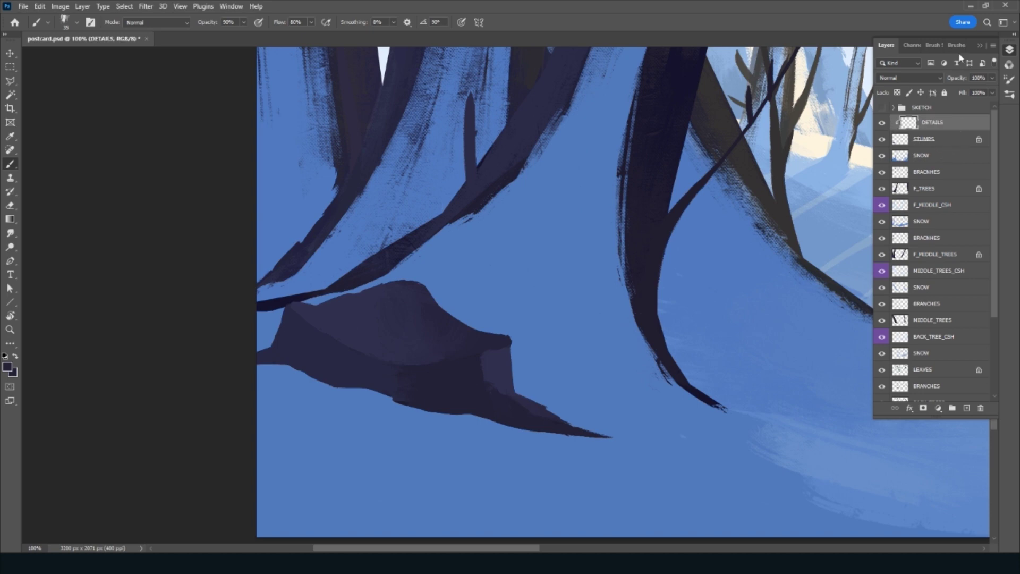
{"action": "left_click", "coordinate": [956, 45]}
{"action": "scroll", "coordinate": [990, 173], "scroll_direction": "up", "scroll_amount": 3}
{"action": "scroll", "coordinate": [994, 165], "scroll_direction": "up", "scroll_amount": 3}
{"action": "scroll", "coordinate": [990, 151], "scroll_direction": "up", "scroll_amount": 2}
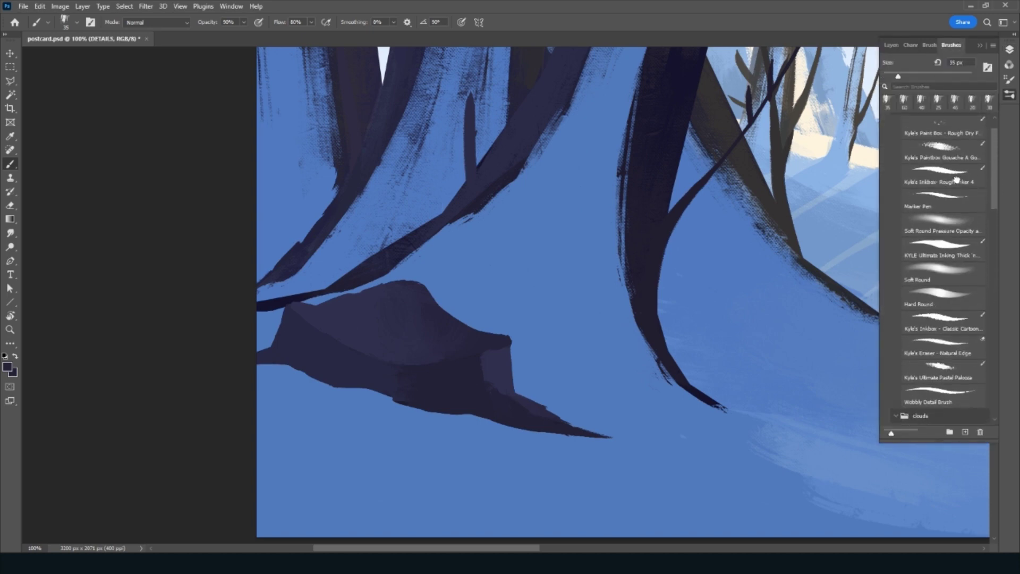
{"action": "key", "text": "r"}
{"action": "left_click_drag", "start_coordinate": [420, 417], "coordinate": [553, 433]}
{"action": "key", "text": "b"}
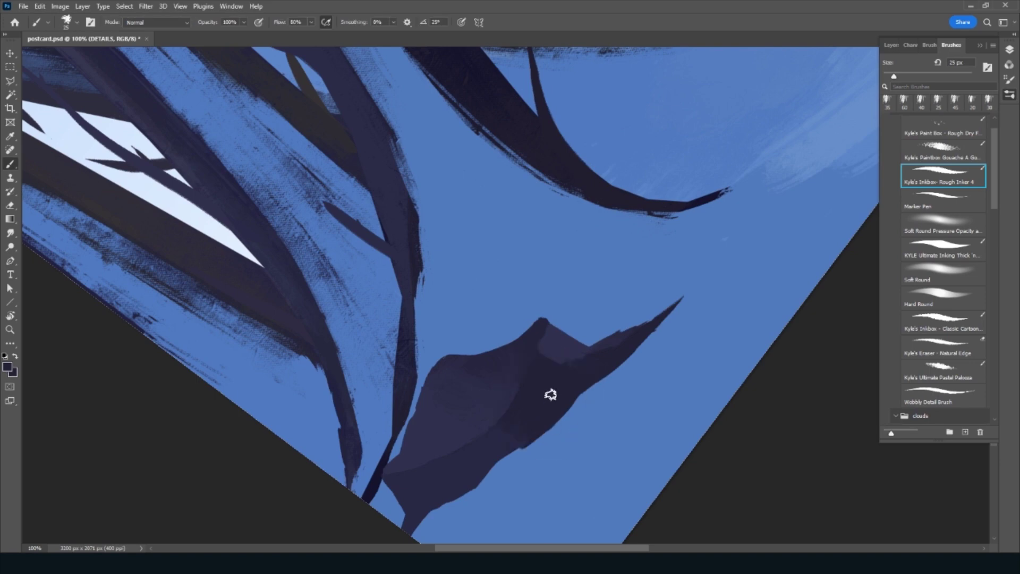
{"action": "left_click", "coordinate": [886, 45]}
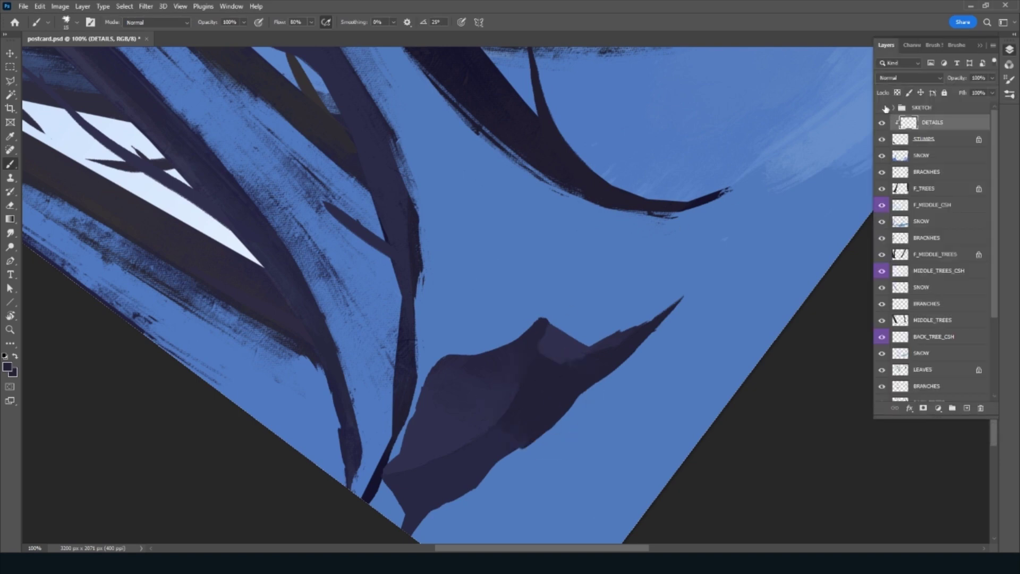
{"action": "left_click", "coordinate": [882, 108]}
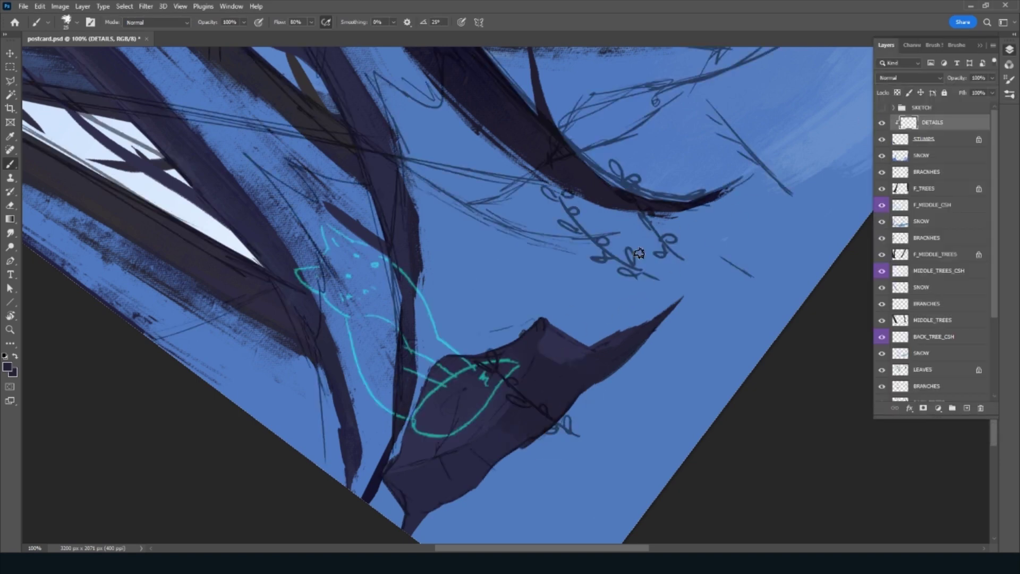
Paint a spiral growth ring on the stump's top using a sampled stump colour, then save
{"action": "mouse_move", "coordinate": [462, 403]}
{"action": "left_mouse_down"}
{"action": "mouse_move", "coordinate": [474, 388]}
{"action": "mouse_move", "coordinate": [440, 417]}
{"action": "mouse_move", "coordinate": [502, 384]}
{"action": "mouse_move", "coordinate": [456, 365]}
{"action": "mouse_move", "coordinate": [417, 447]}
{"action": "mouse_move", "coordinate": [551, 371]}
{"action": "mouse_move", "coordinate": [436, 453]}
{"action": "left_mouse_up"}
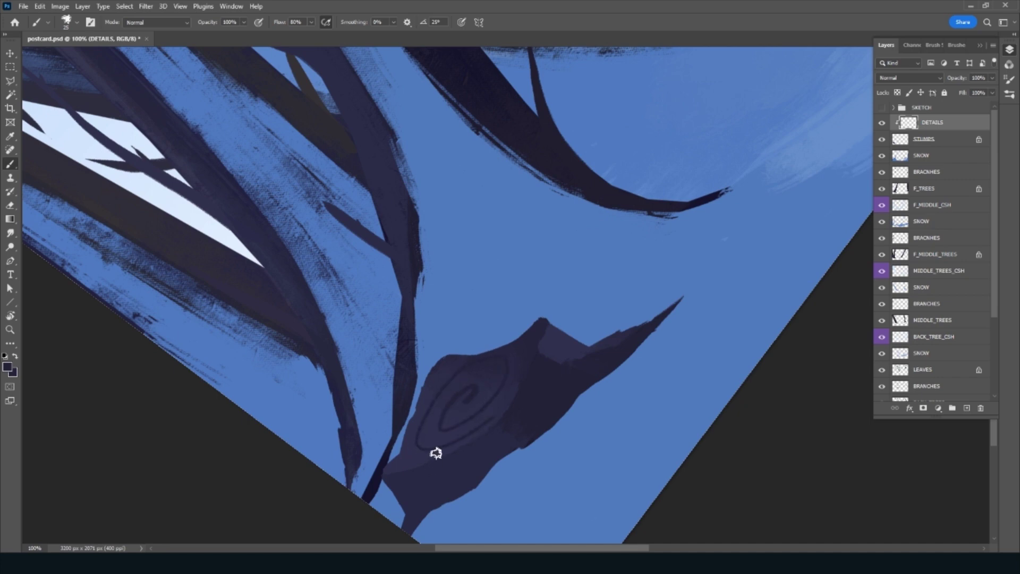
{"action": "key", "text": "alt"}
{"action": "left_click", "coordinate": [582, 355], "text": "alt"}
{"action": "left_click", "coordinate": [8, 366]}
{"action": "left_click", "coordinate": [729, 195]}
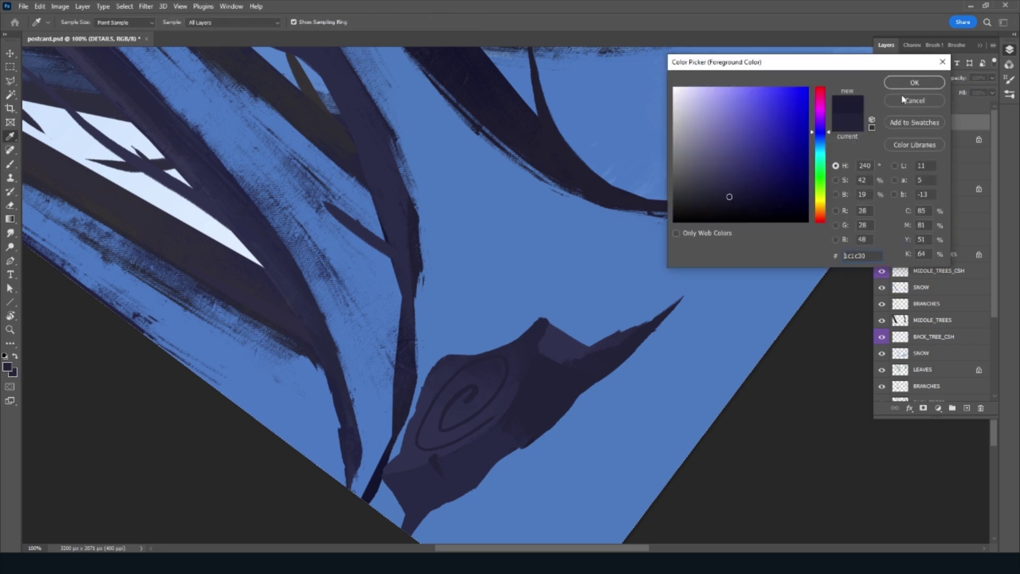
{"action": "key", "text": "Return"}
{"action": "mouse_move", "coordinate": [541, 339]}
{"action": "left_mouse_down"}
{"action": "mouse_move", "coordinate": [566, 345]}
{"action": "mouse_move", "coordinate": [545, 331]}
{"action": "mouse_move", "coordinate": [572, 346]}
{"action": "left_mouse_up"}
{"action": "key", "text": "ctrl+z"}
{"action": "key", "text": "Escape"}
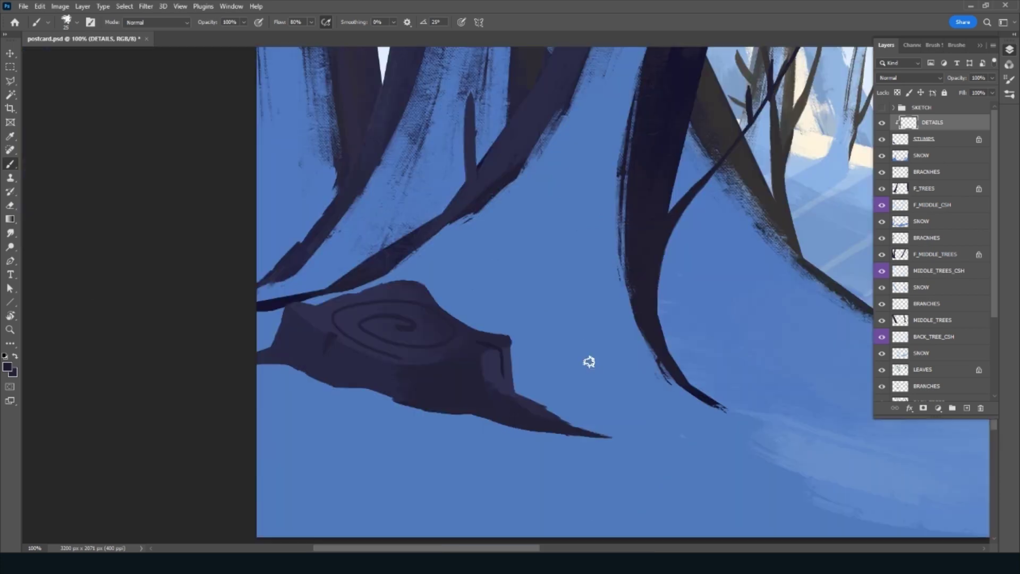
{"action": "left_click_drag", "start_coordinate": [495, 351], "coordinate": [548, 418]}
{"action": "key", "text": "ctrl+s"}
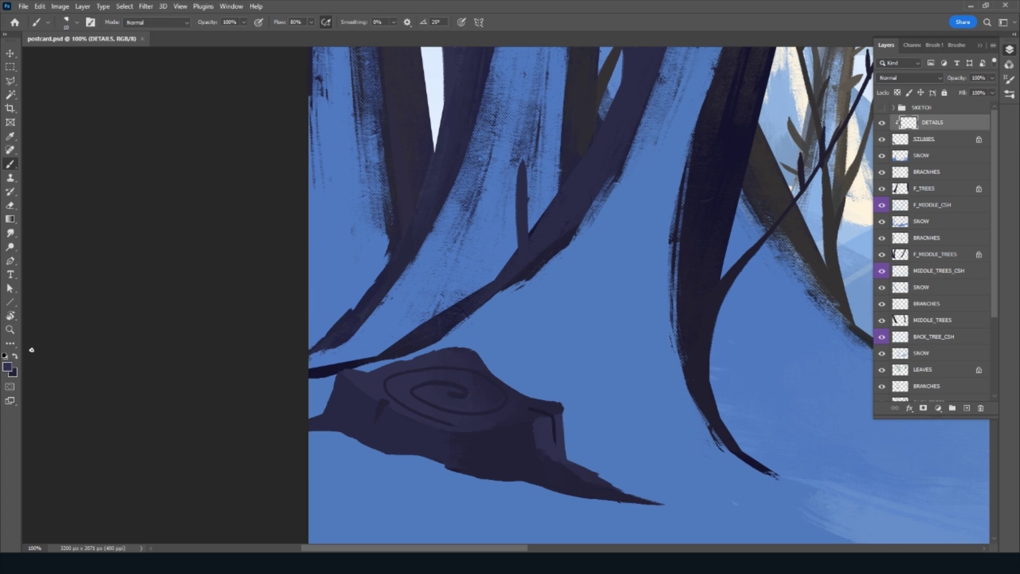
Sample lighter purple tones from the stump edge and save the painting again
{"action": "left_click", "coordinate": [9, 370]}
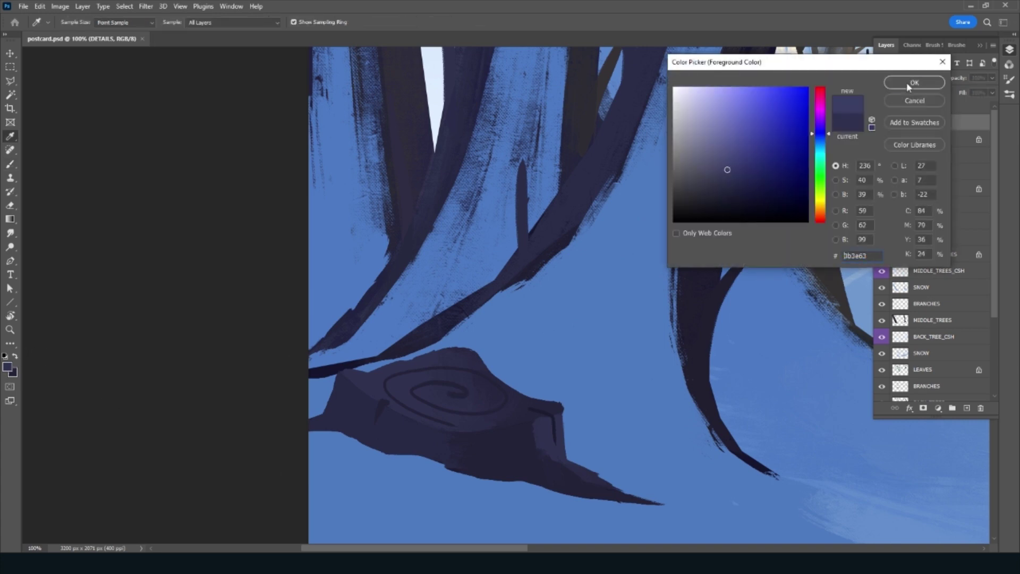
{"action": "left_click", "coordinate": [907, 82]}
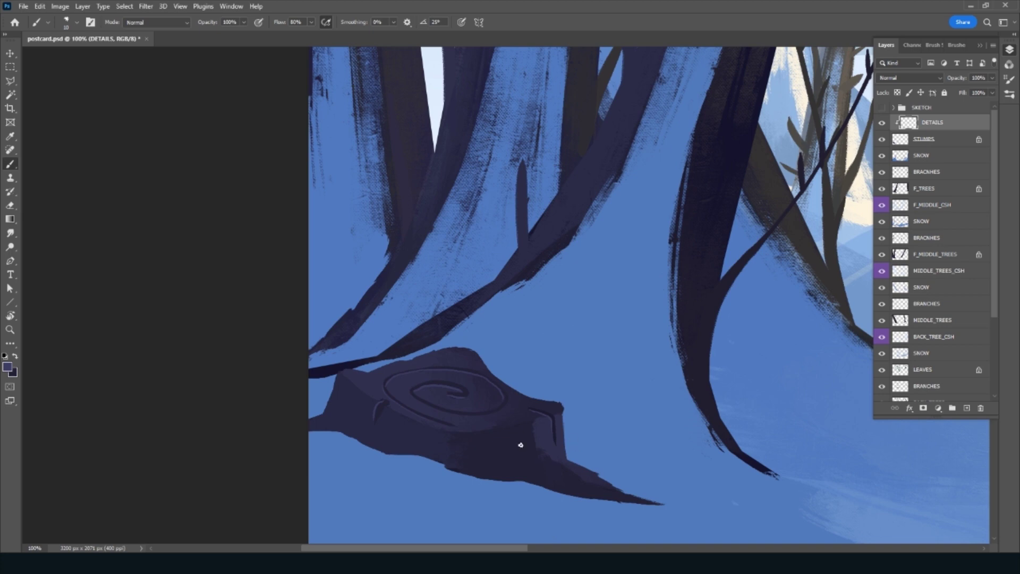
{"action": "left_click", "coordinate": [554, 421], "text": "alt"}
{"action": "left_click", "coordinate": [421, 402], "text": "alt"}
{"action": "key", "text": "ctrl+s"}
Bring the fox sketch into view, tilt it about 30 degrees, and select the STUMPS layer
{"action": "scroll", "coordinate": [624, 423], "scroll_direction": "down", "scroll_amount": 3}
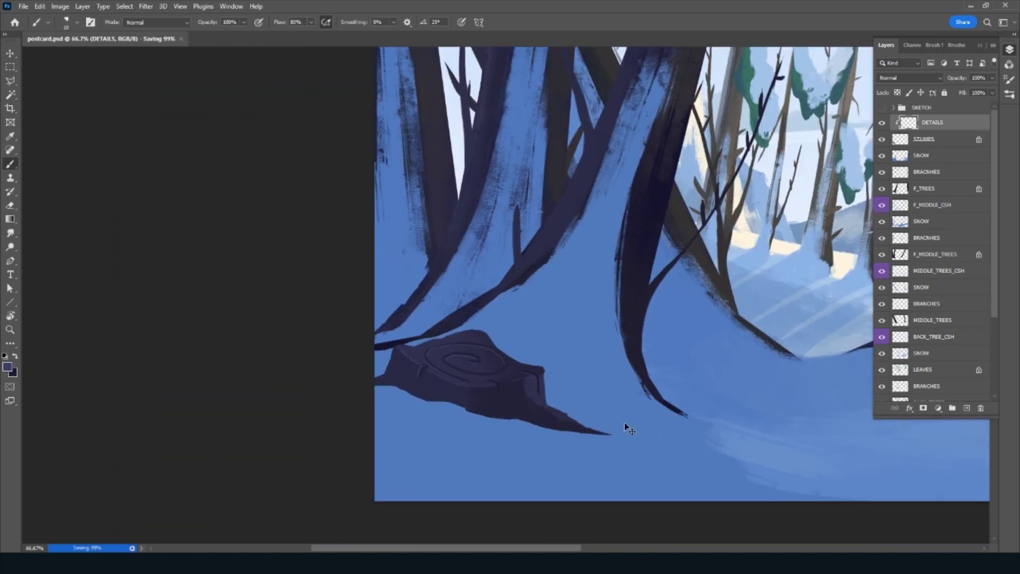
{"action": "left_click_drag", "start_coordinate": [848, 449], "coordinate": [364, 462]}
{"action": "left_click_drag", "start_coordinate": [608, 346], "coordinate": [590, 382]}
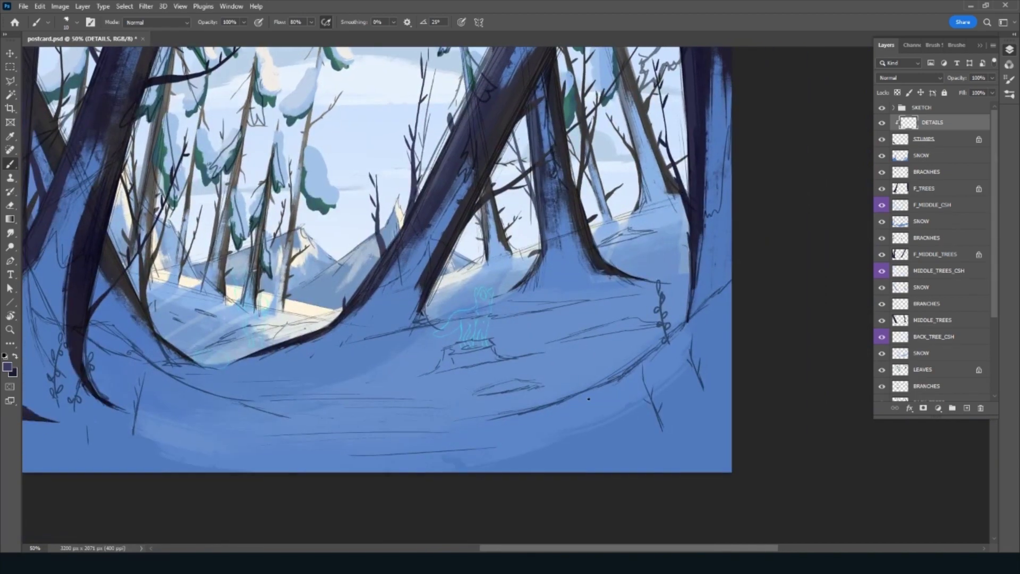
{"action": "scroll", "coordinate": [610, 398], "scroll_direction": "up", "scroll_amount": 1}
{"action": "scroll", "coordinate": [590, 399], "scroll_direction": "up", "scroll_amount": 1}
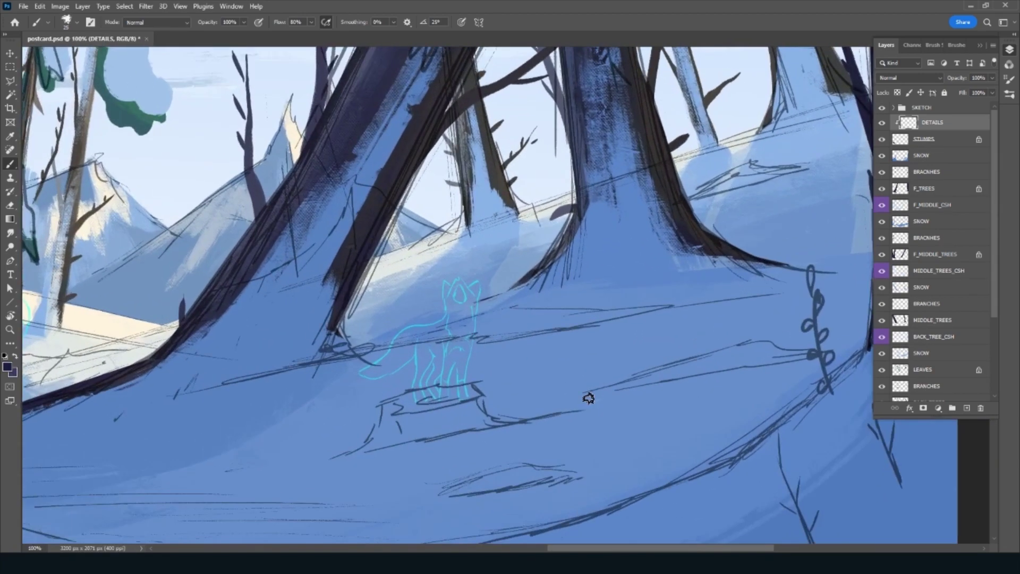
{"action": "key", "text": "r"}
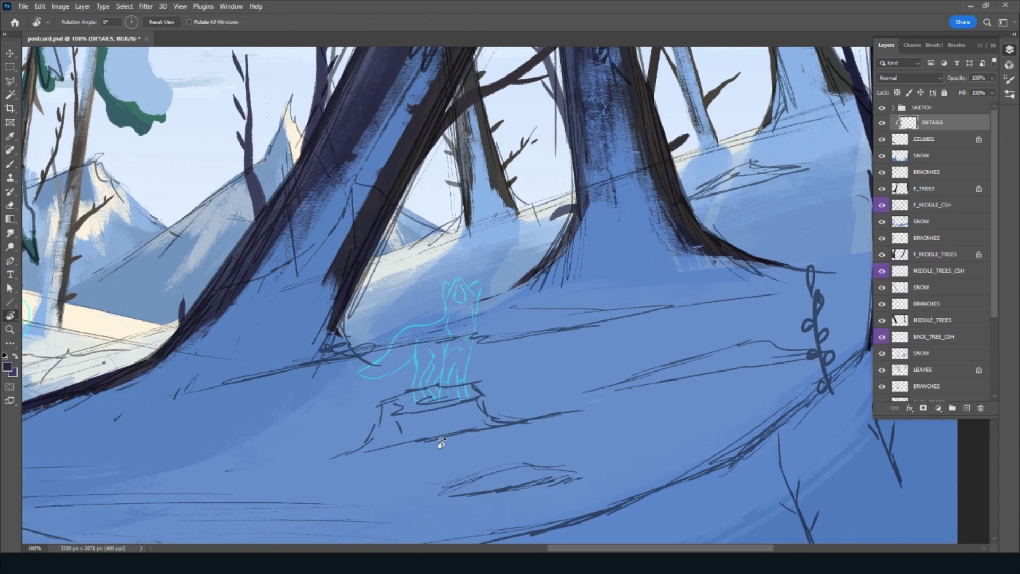
{"action": "left_click_drag", "start_coordinate": [441, 444], "coordinate": [507, 385]}
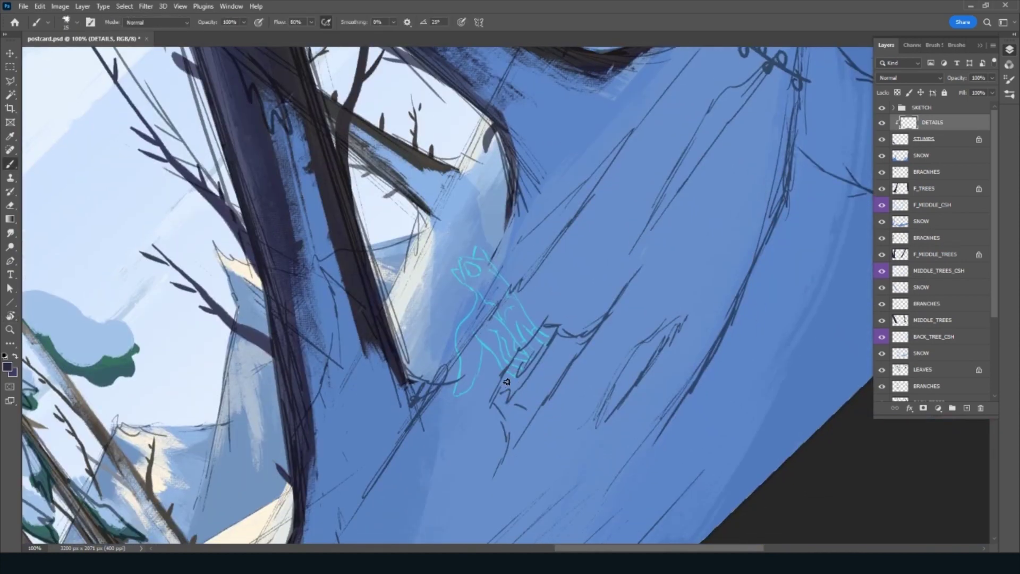
{"action": "left_click", "coordinate": [968, 146]}
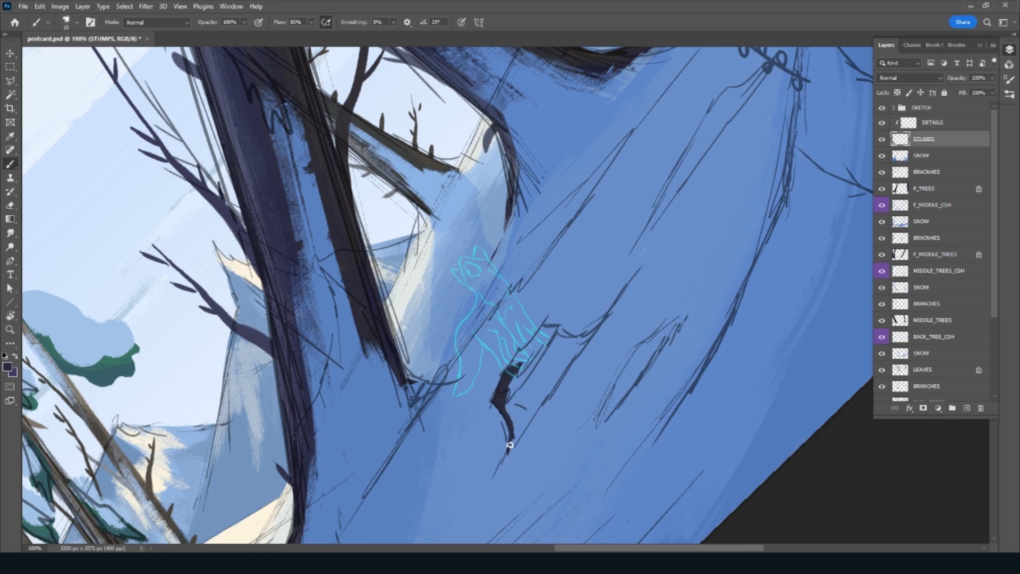
Paint the dark stump body, upper band and top-edge notch, then choose a new foreground colour
{"action": "mouse_move", "coordinate": [527, 422]}
{"action": "left_mouse_down"}
{"action": "mouse_move", "coordinate": [586, 335]}
{"action": "mouse_move", "coordinate": [514, 421]}
{"action": "left_mouse_up"}
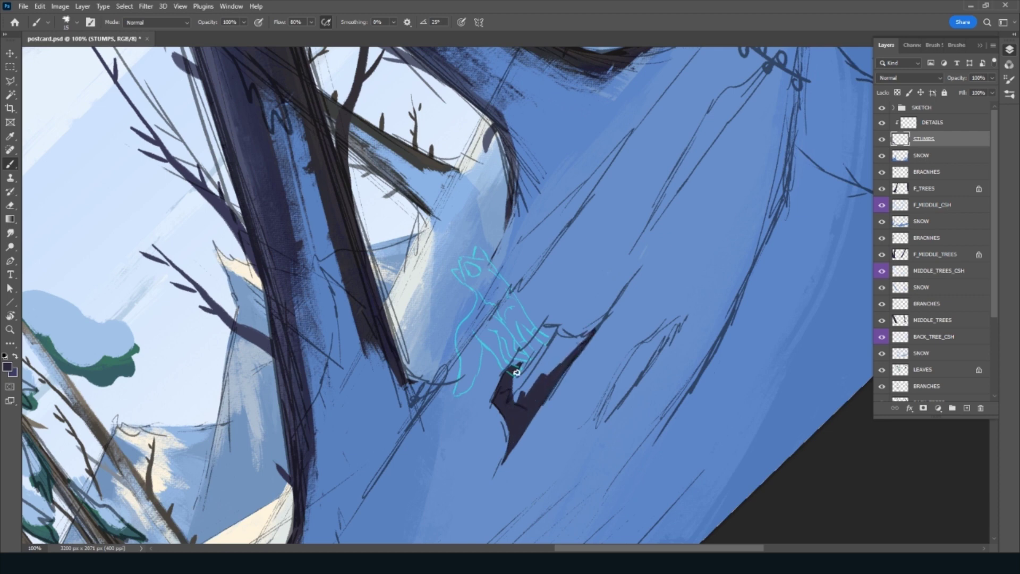
{"action": "mouse_move", "coordinate": [516, 372]}
{"action": "left_mouse_down"}
{"action": "mouse_move", "coordinate": [521, 400]}
{"action": "mouse_move", "coordinate": [512, 372]}
{"action": "left_mouse_up"}
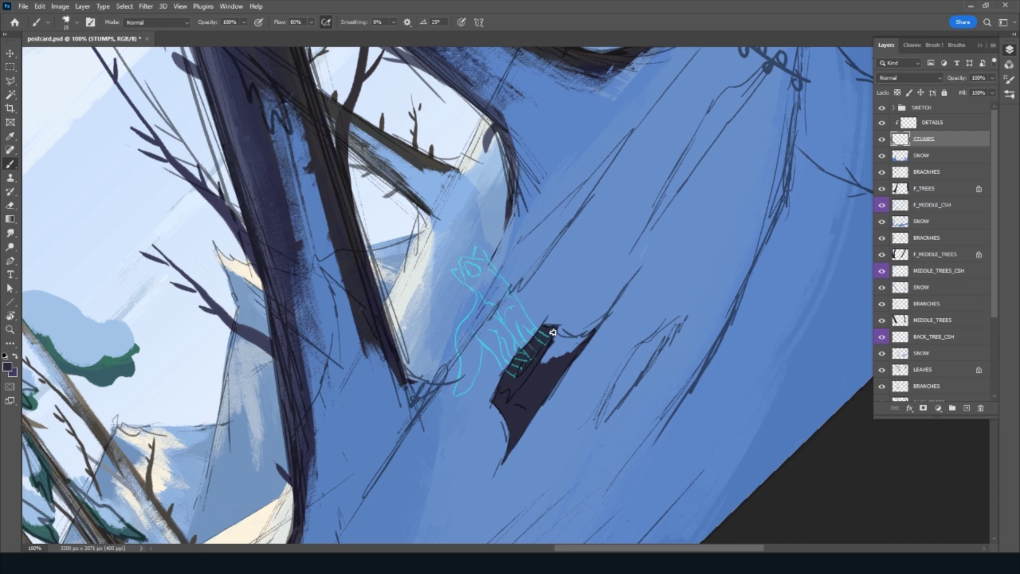
{"action": "left_click_drag", "start_coordinate": [546, 352], "coordinate": [571, 349]}
{"action": "key", "text": "Escape"}
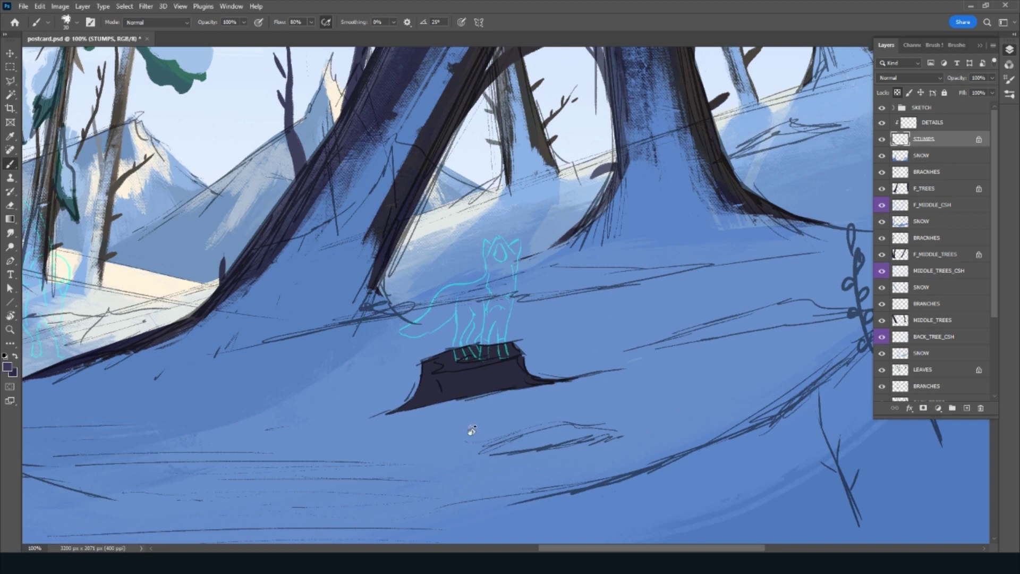
{"action": "key", "text": "r"}
{"action": "left_click_drag", "start_coordinate": [467, 428], "coordinate": [571, 423]}
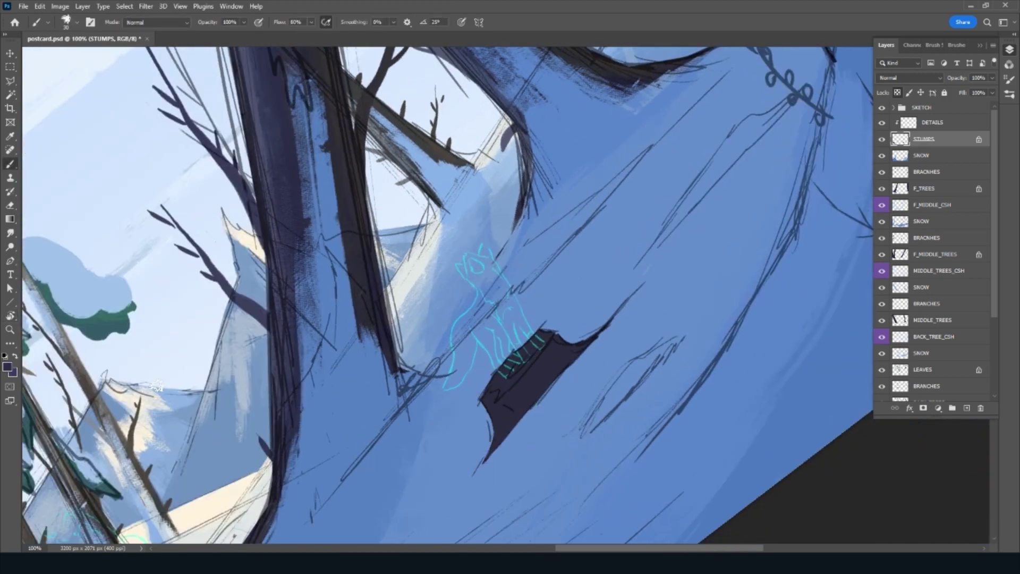
{"action": "left_click", "coordinate": [7, 366]}
{"action": "left_click", "coordinate": [721, 198]}
Shade the stump's top face a lighter purple on the STUMPS layer
{"action": "left_click", "coordinate": [913, 83]}
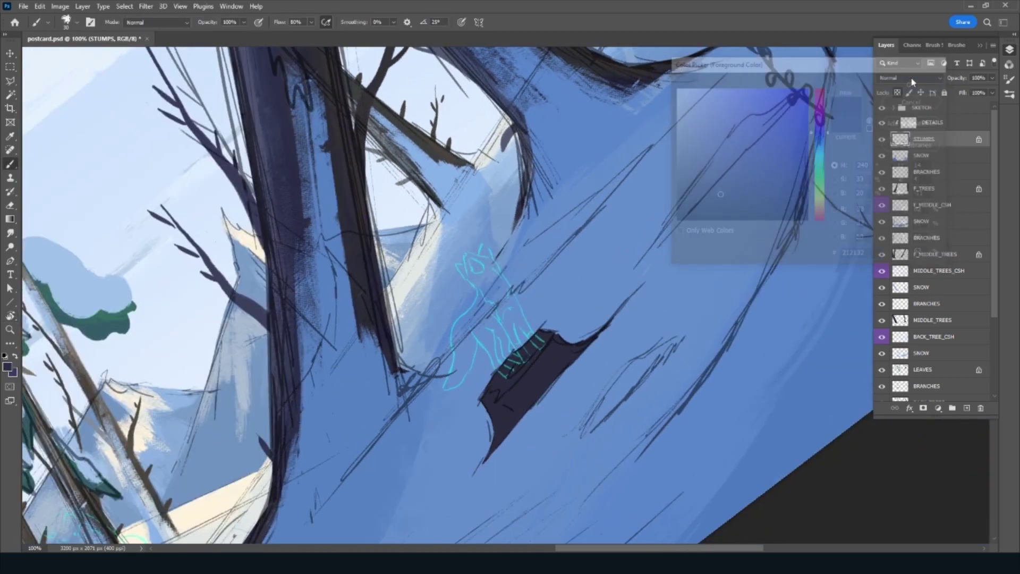
{"action": "key", "text": "bracketleft"}
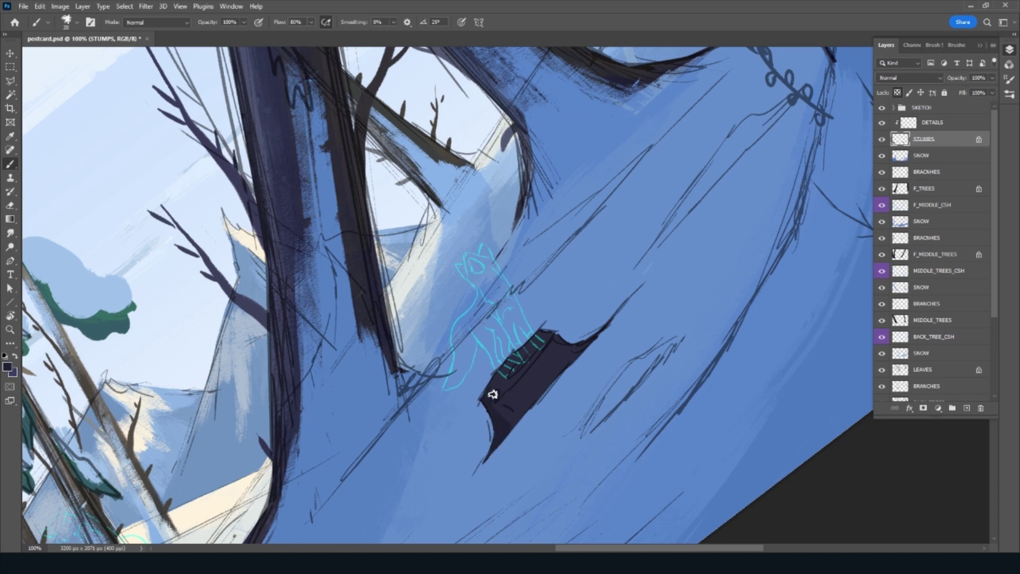
{"action": "left_click", "coordinate": [958, 126]}
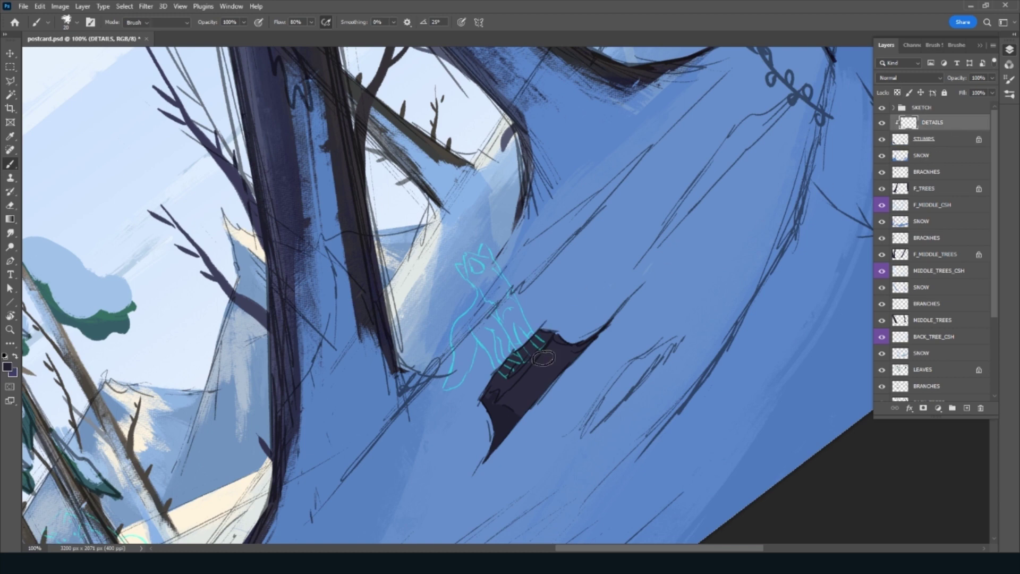
{"action": "key", "text": "e"}
{"action": "key", "text": "b"}
{"action": "left_click", "coordinate": [494, 397], "text": "ctrl"}
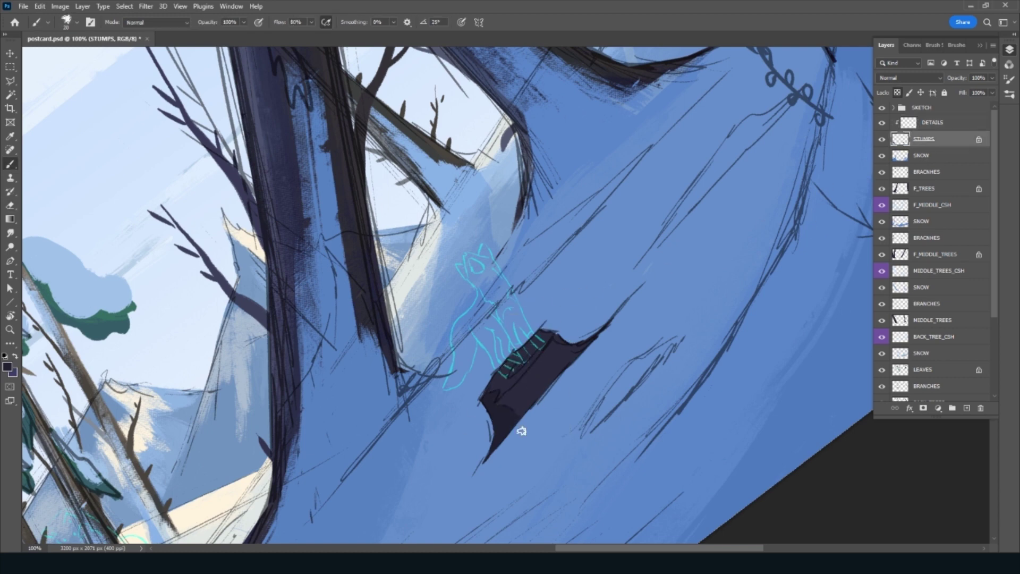
{"action": "left_click", "coordinate": [17, 359]}
{"action": "mouse_move", "coordinate": [498, 398]}
{"action": "left_mouse_down"}
{"action": "mouse_move", "coordinate": [505, 365]}
{"action": "mouse_move", "coordinate": [548, 325]}
{"action": "left_mouse_up"}
{"action": "key", "text": "x"}
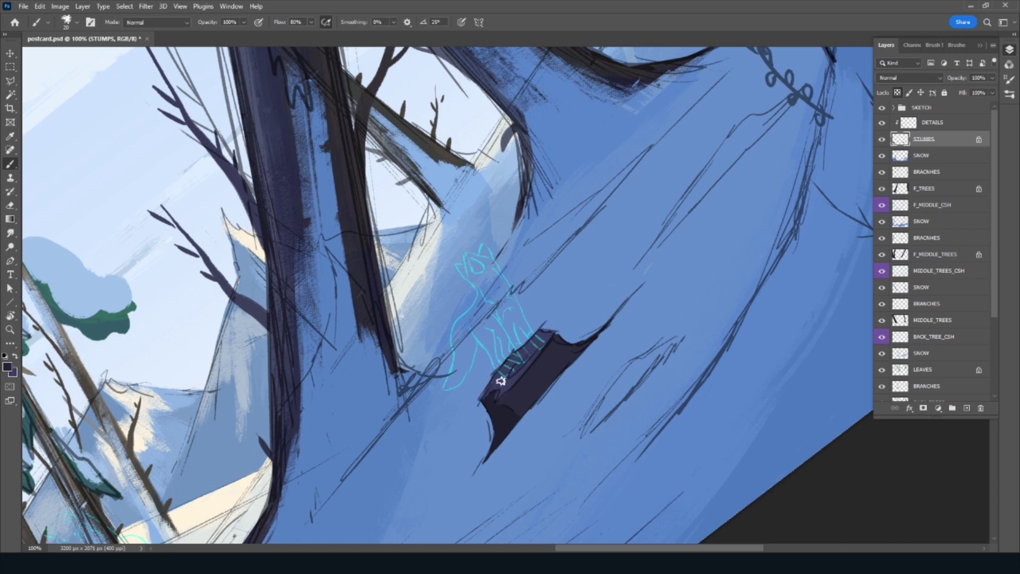
{"action": "key", "text": "x"}
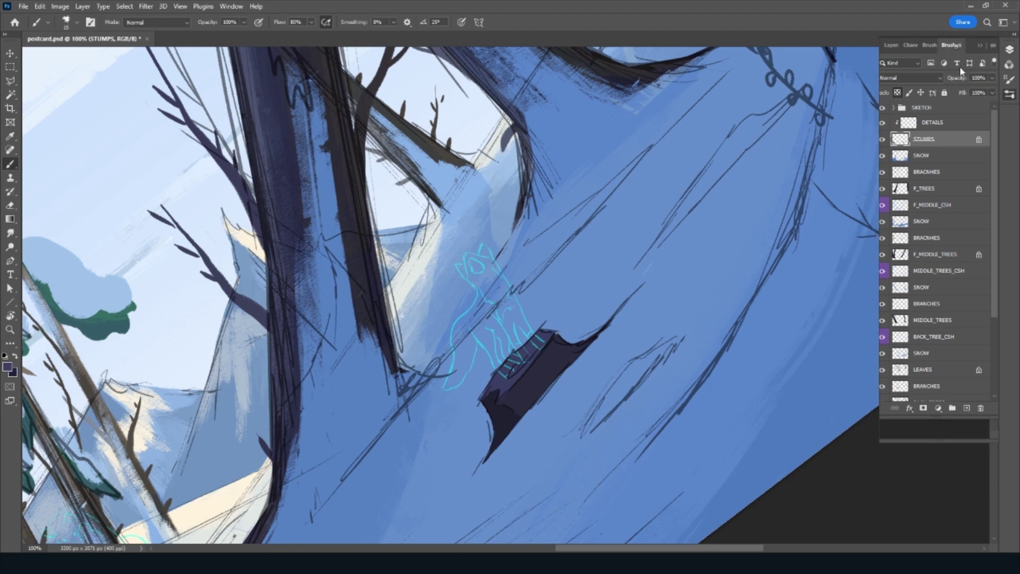
Try a small Ink 2 brush mark on the stump, then return to the rough inking brush
{"action": "left_click", "coordinate": [951, 45]}
{"action": "left_click_drag", "start_coordinate": [994, 217], "coordinate": [995, 298]}
{"action": "left_click", "coordinate": [952, 346]}
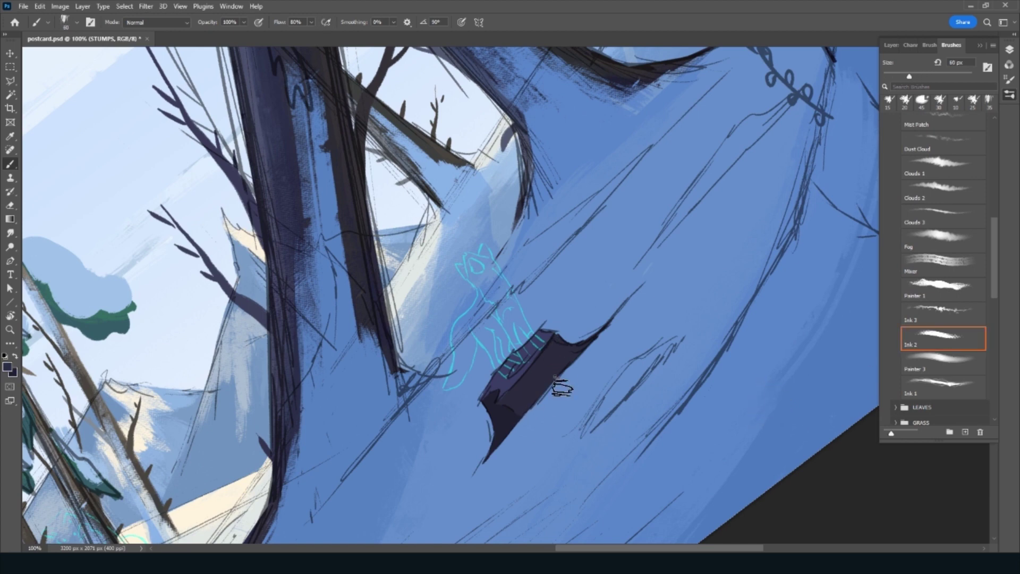
{"action": "key", "text": "bracketleft"}
{"action": "key", "text": "bracketleft"}
{"action": "key", "text": "bracketleft"}
{"action": "key", "text": "bracketleft"}
{"action": "key", "text": "bracketleft"}
{"action": "key", "text": "bracketleft"}
{"action": "left_click", "coordinate": [8, 368]}
{"action": "left_click", "coordinate": [910, 78]}
{"action": "left_click_drag", "start_coordinate": [542, 378], "coordinate": [555, 365]}
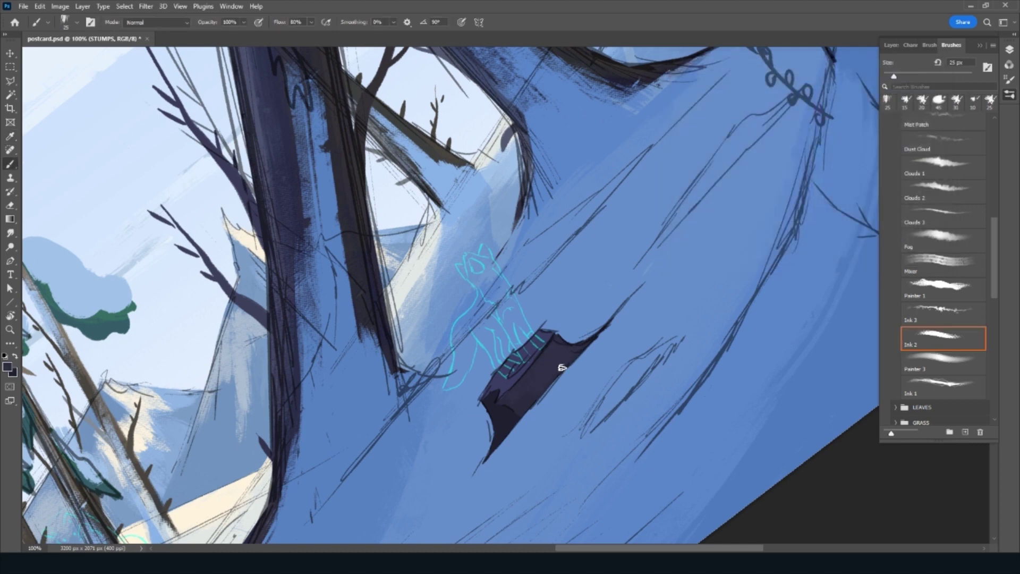
{"action": "left_click_drag", "start_coordinate": [990, 219], "coordinate": [993, 171]}
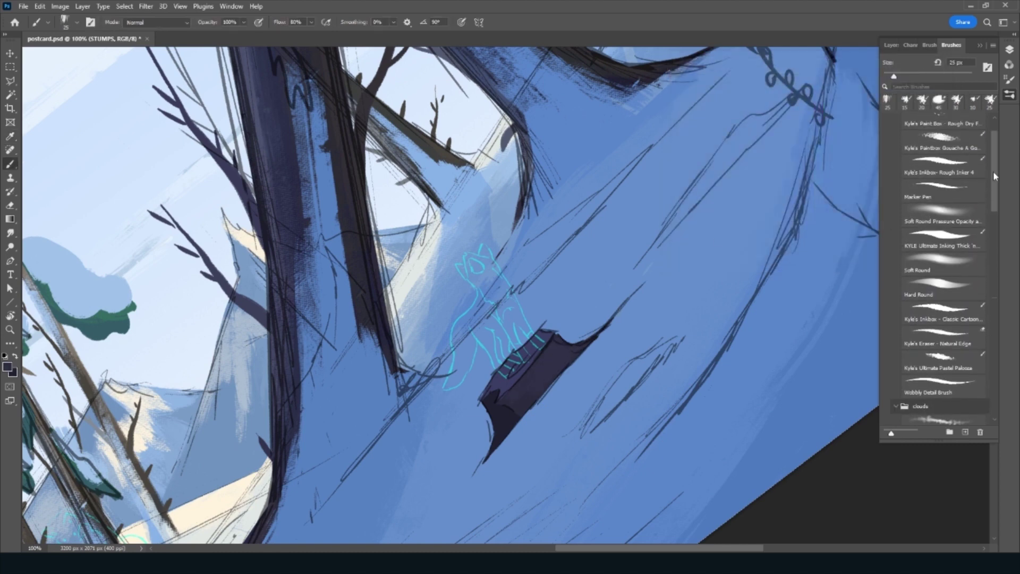
{"action": "left_click", "coordinate": [965, 186]}
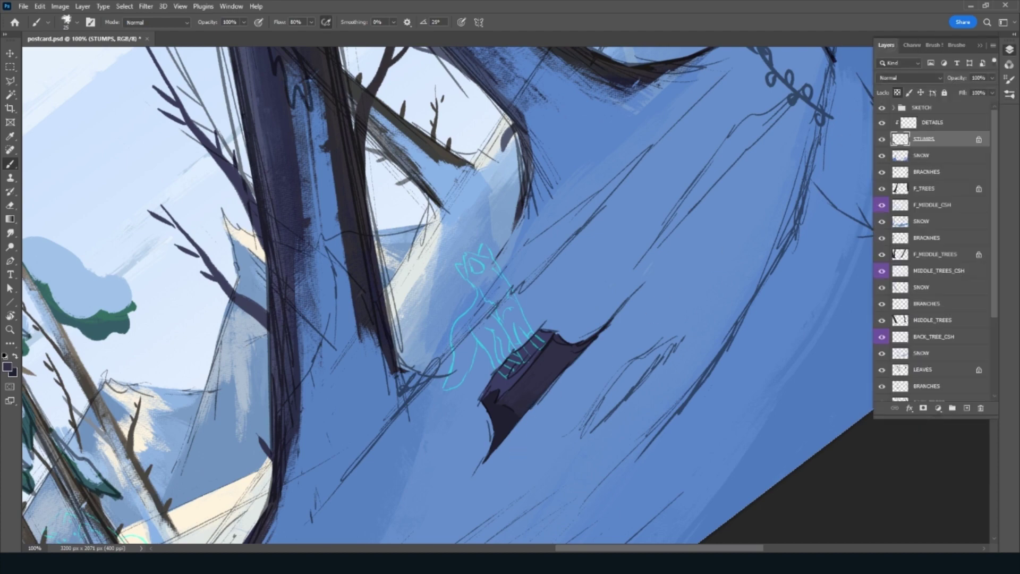
{"action": "key", "text": "bracketleft"}
{"action": "key", "text": "bracketleft"}
{"action": "key", "text": "bracketleft"}
With the sketch hidden, paint growth rings on the stump, save, and show the sketch again
{"action": "left_click", "coordinate": [883, 108]}
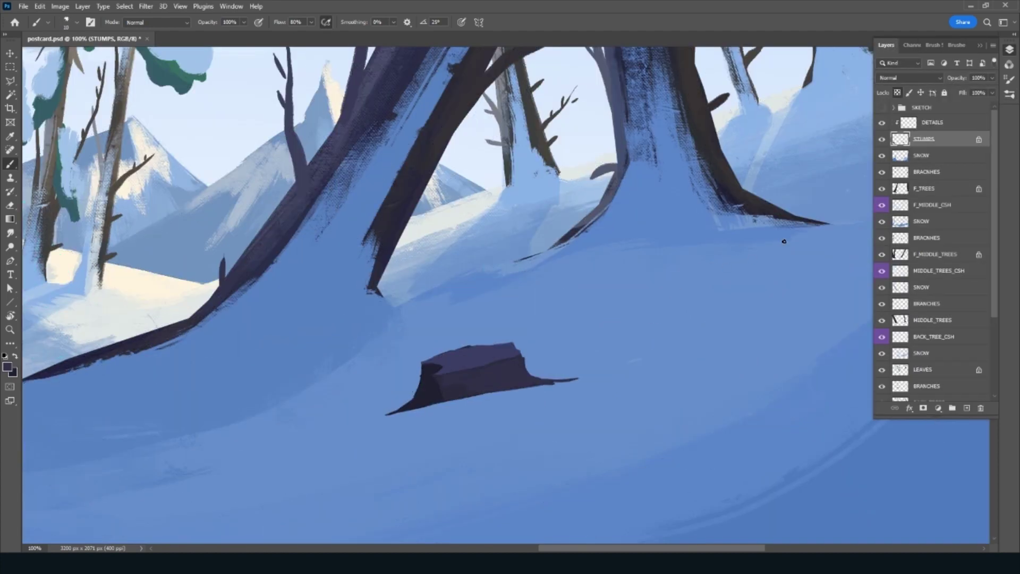
{"action": "left_click_drag", "start_coordinate": [538, 462], "coordinate": [524, 417]}
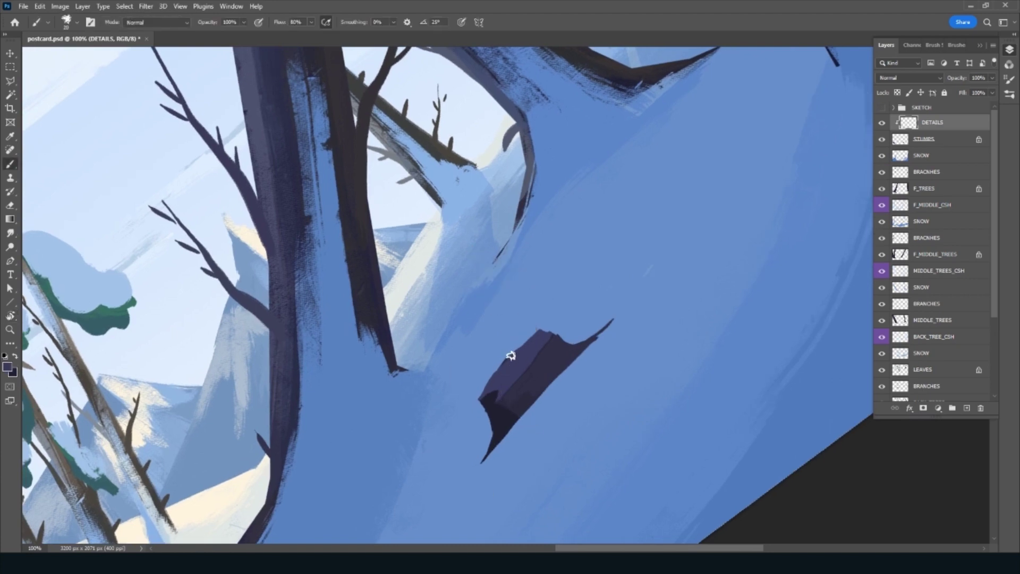
{"action": "key", "text": "bracketleft"}
{"action": "left_click_drag", "start_coordinate": [547, 367], "coordinate": [604, 319]}
{"action": "key", "text": "ctrl+s"}
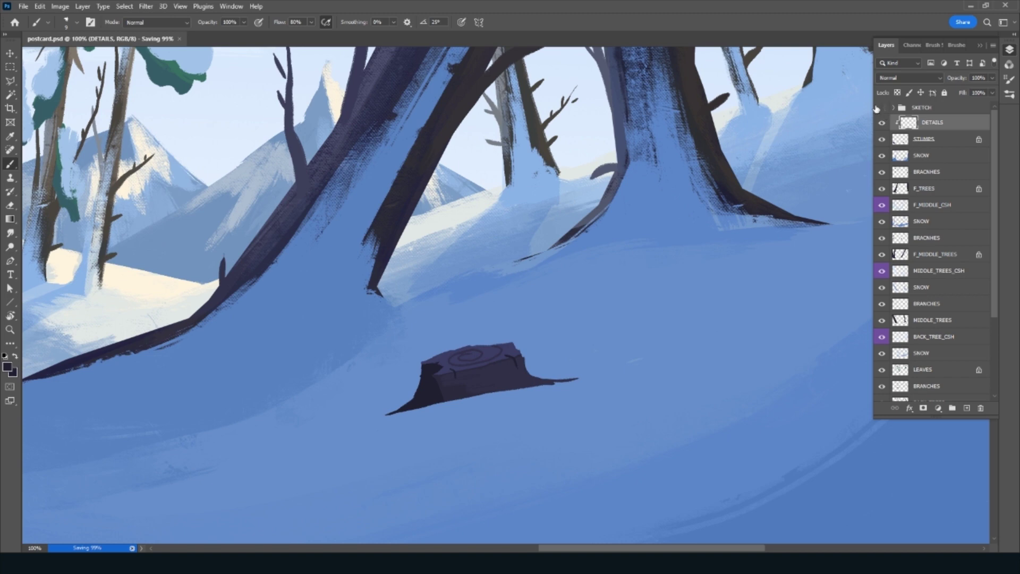
{"action": "left_click", "coordinate": [882, 108]}
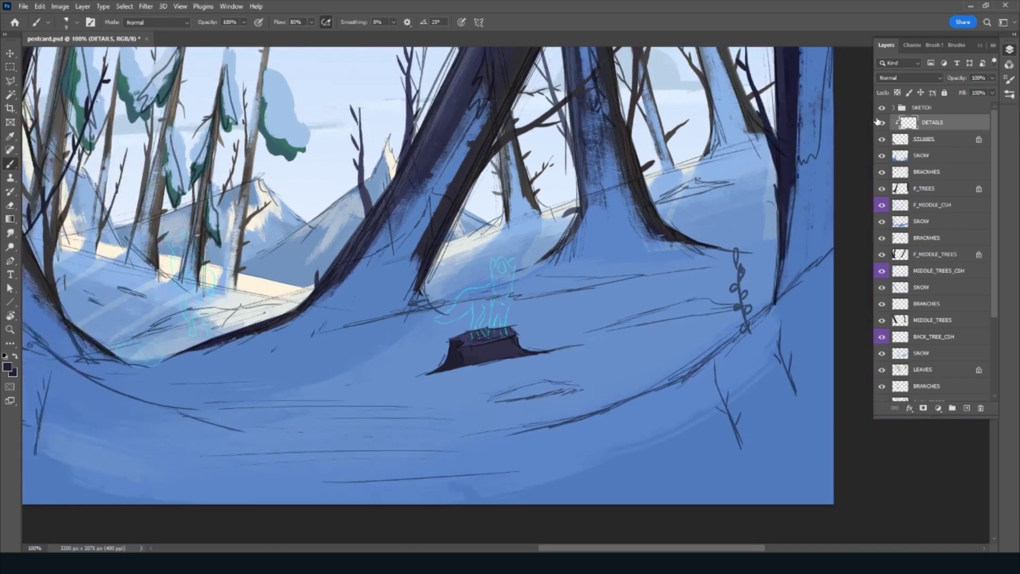
{"action": "key", "text": "ctrl+minus"}
{"action": "key", "text": "ctrl+minus"}
Create a new layer named 'rocks' and paint the first dark curved rock outlines
{"action": "key", "text": "ctrl+shift+alt+n"}
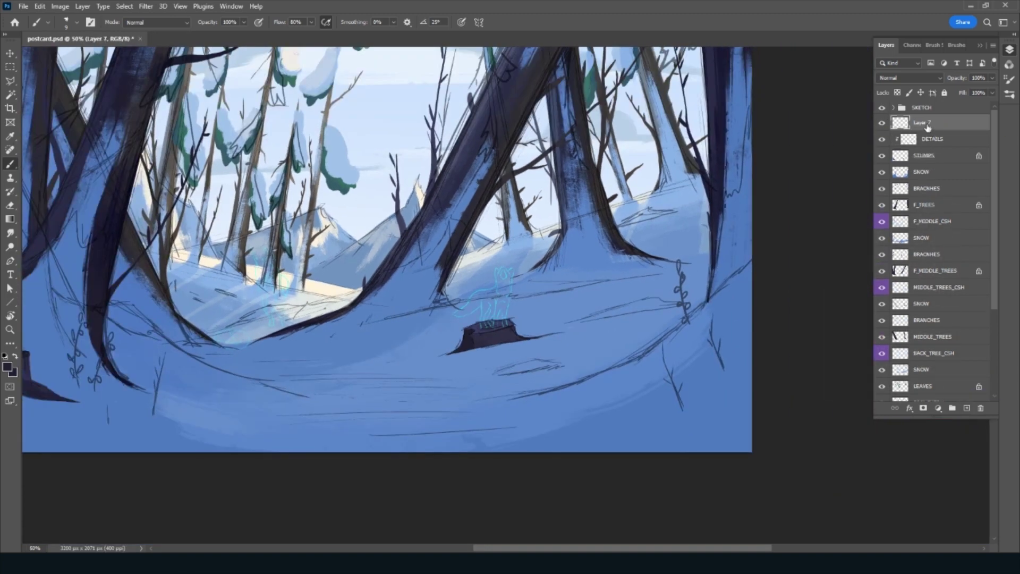
{"action": "type", "text": "rocks"}
{"action": "key", "text": "Return"}
{"action": "key", "text": "r"}
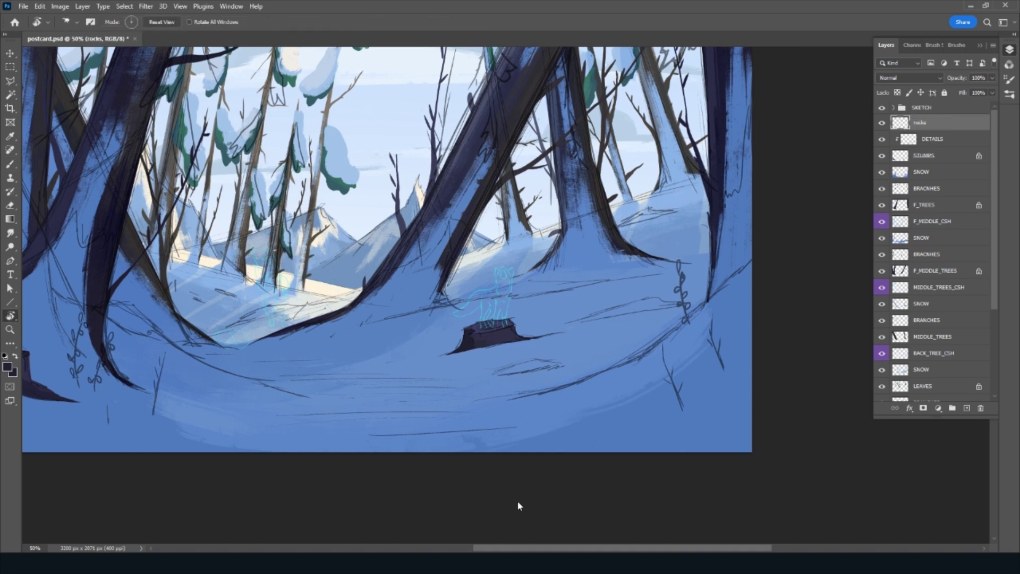
{"action": "mouse_move", "coordinate": [518, 502]}
{"action": "left_mouse_down"}
{"action": "mouse_move", "coordinate": [581, 432]}
{"action": "mouse_move", "coordinate": [597, 337]}
{"action": "mouse_move", "coordinate": [514, 356]}
{"action": "left_mouse_up"}
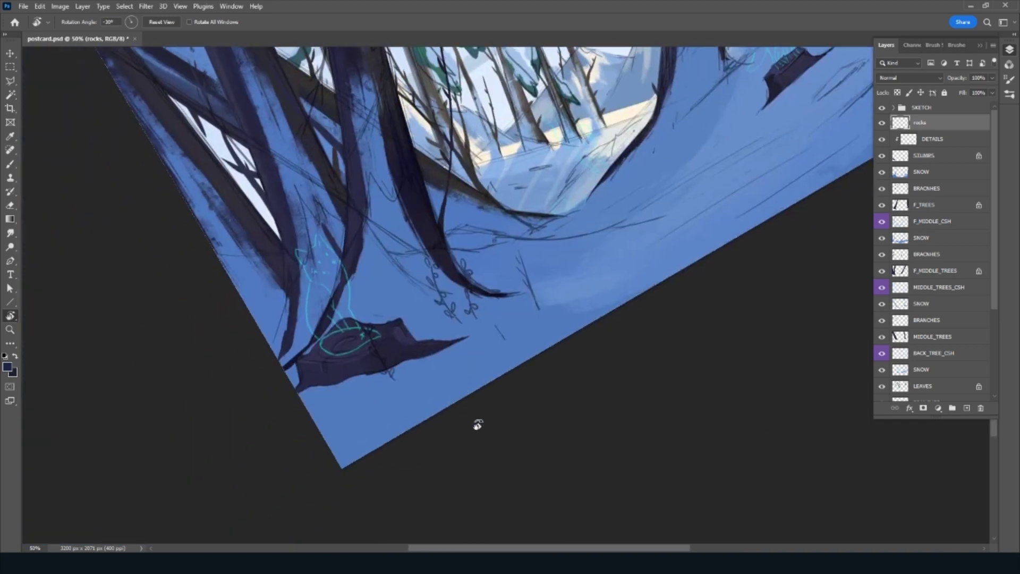
{"action": "left_click_drag", "start_coordinate": [478, 424], "coordinate": [583, 423]}
{"action": "key", "text": "b"}
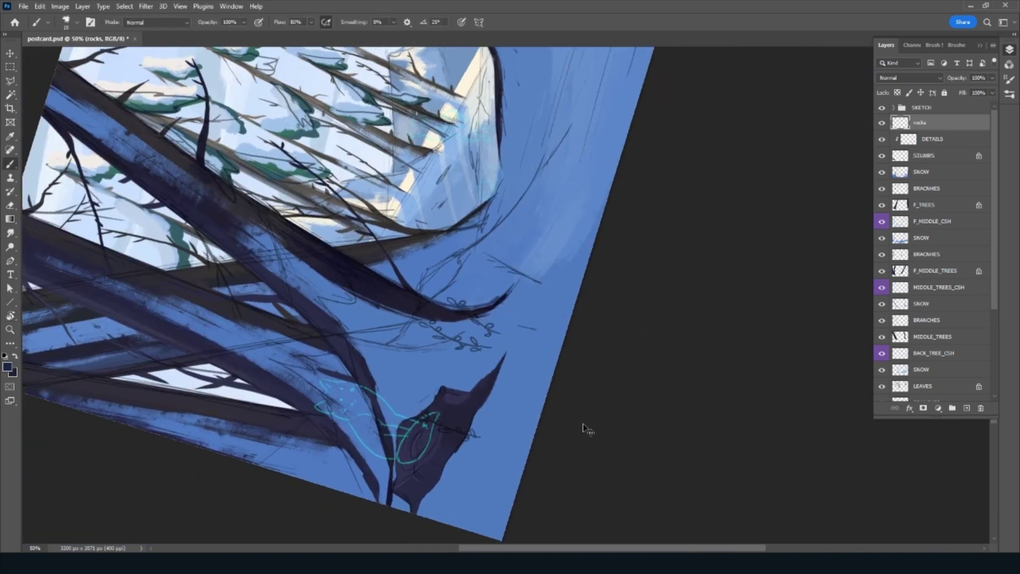
{"action": "scroll", "coordinate": [582, 425], "scroll_direction": "up", "scroll_amount": 3}
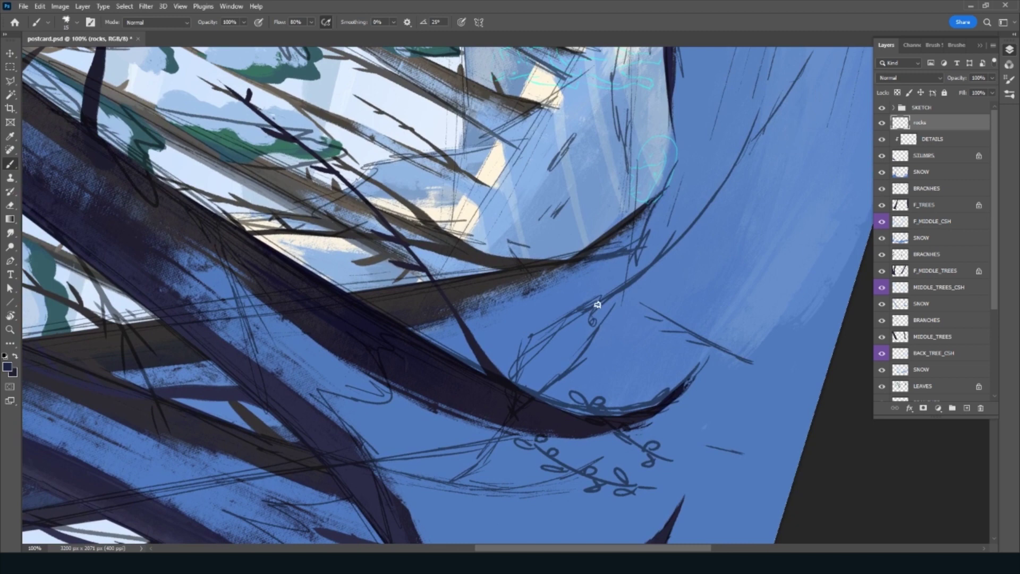
{"action": "mouse_move", "coordinate": [605, 301]}
{"action": "left_mouse_down"}
{"action": "mouse_move", "coordinate": [539, 332]}
{"action": "mouse_move", "coordinate": [513, 381]}
{"action": "mouse_move", "coordinate": [556, 379]}
{"action": "mouse_move", "coordinate": [600, 304]}
{"action": "mouse_move", "coordinate": [521, 377]}
{"action": "mouse_move", "coordinate": [559, 366]}
{"action": "mouse_move", "coordinate": [574, 318]}
{"action": "mouse_move", "coordinate": [592, 308]}
{"action": "mouse_move", "coordinate": [542, 381]}
{"action": "left_mouse_up"}
{"action": "key", "text": "bracketright"}
{"action": "key", "text": "bracketright"}
{"action": "key", "text": "bracketright"}
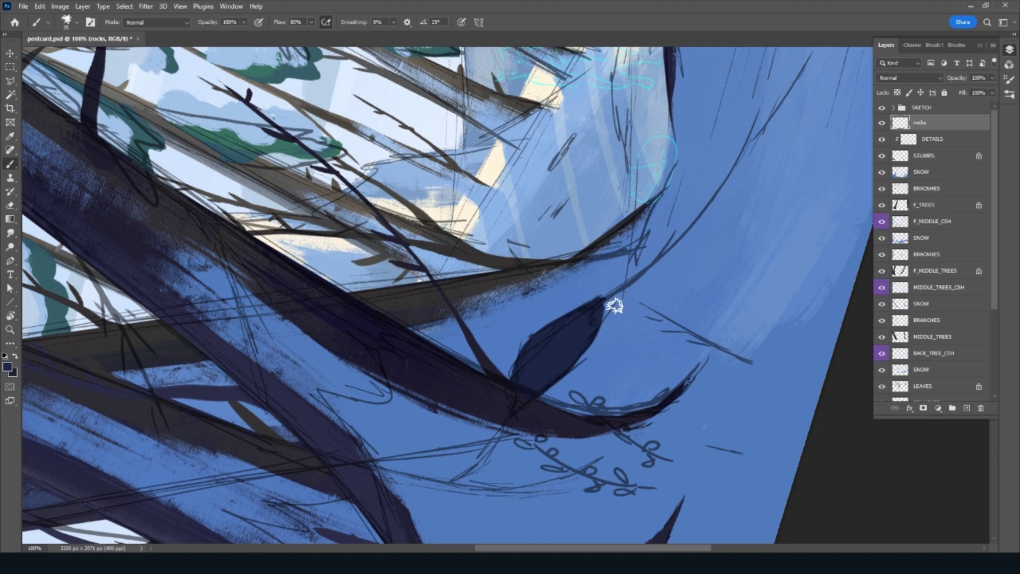
{"action": "left_click_drag", "start_coordinate": [611, 303], "coordinate": [583, 446]}
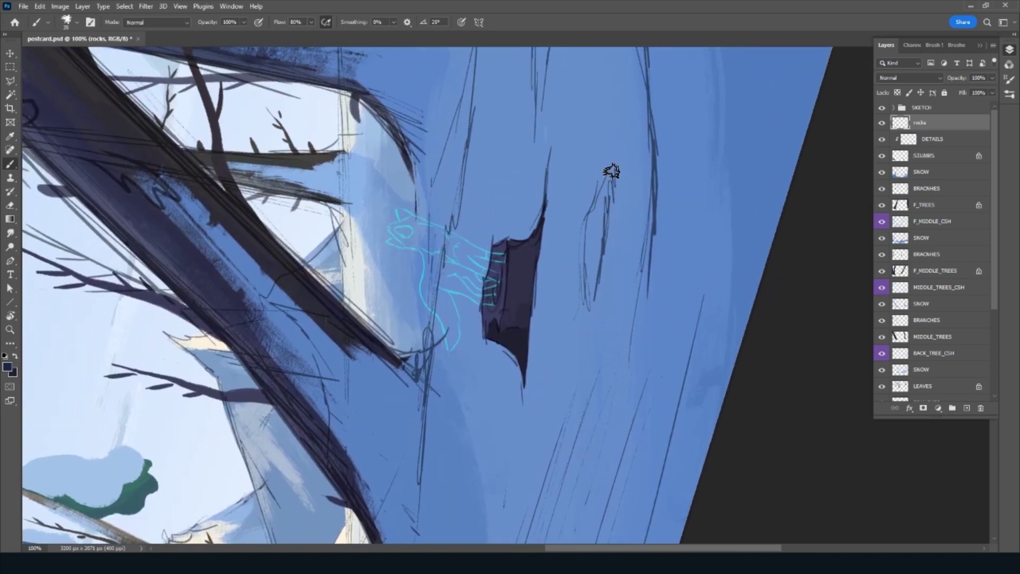
{"action": "mouse_move", "coordinate": [614, 170]}
{"action": "left_mouse_down"}
{"action": "mouse_move", "coordinate": [586, 212]}
{"action": "mouse_move", "coordinate": [584, 293]}
{"action": "mouse_move", "coordinate": [601, 263]}
{"action": "mouse_move", "coordinate": [611, 172]}
{"action": "mouse_move", "coordinate": [585, 306]}
{"action": "mouse_move", "coordinate": [606, 186]}
{"action": "mouse_move", "coordinate": [603, 199]}
{"action": "left_mouse_up"}
Paint a navy crescent rock, a tall thin rock, and two small distant rocks
{"action": "key", "text": "r"}
{"action": "mouse_move", "coordinate": [592, 339]}
{"action": "left_mouse_down"}
{"action": "mouse_move", "coordinate": [695, 304]}
{"action": "mouse_move", "coordinate": [574, 393]}
{"action": "mouse_move", "coordinate": [585, 340]}
{"action": "mouse_move", "coordinate": [478, 422]}
{"action": "mouse_move", "coordinate": [547, 423]}
{"action": "left_mouse_up"}
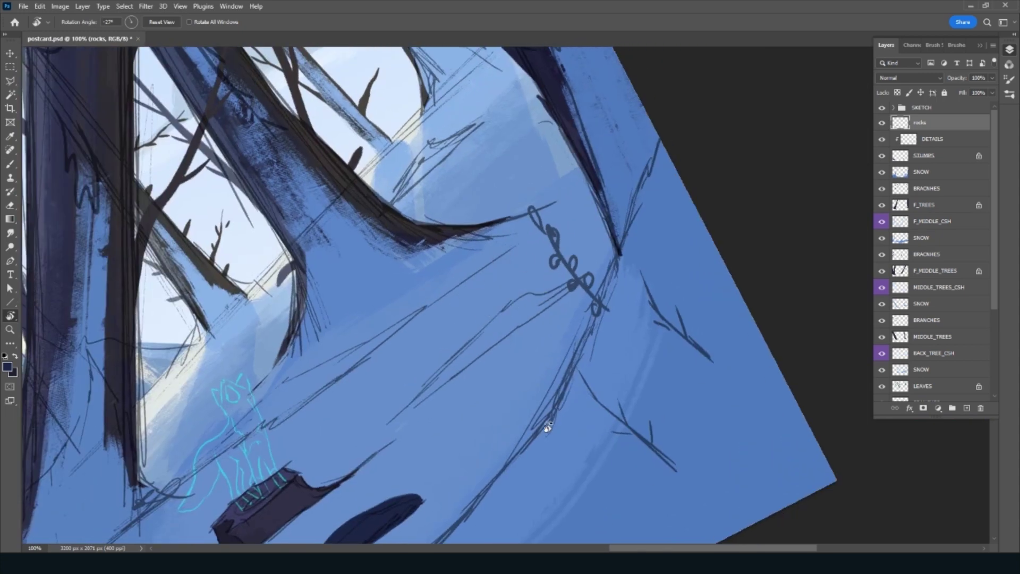
{"action": "key", "text": "b"}
{"action": "mouse_move", "coordinate": [388, 423]}
{"action": "left_mouse_down"}
{"action": "mouse_move", "coordinate": [573, 283]}
{"action": "mouse_move", "coordinate": [565, 273]}
{"action": "mouse_move", "coordinate": [449, 342]}
{"action": "mouse_move", "coordinate": [388, 421]}
{"action": "mouse_move", "coordinate": [558, 289]}
{"action": "mouse_move", "coordinate": [441, 356]}
{"action": "mouse_move", "coordinate": [539, 294]}
{"action": "left_mouse_up"}
{"action": "left_click_drag", "start_coordinate": [489, 332], "coordinate": [652, 413]}
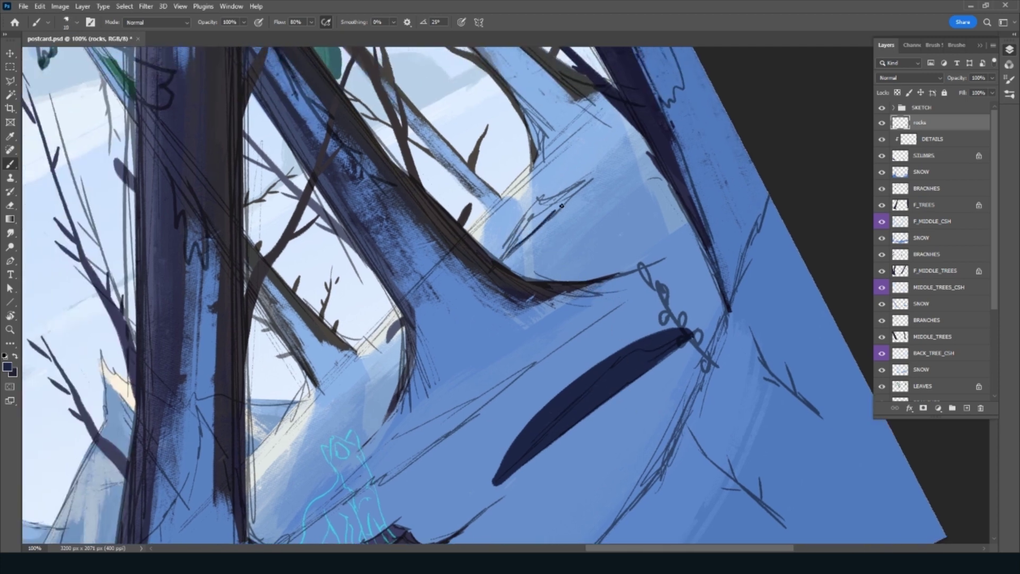
{"action": "key", "text": "ctrl+z"}
{"action": "mouse_move", "coordinate": [513, 249]}
{"action": "left_mouse_down"}
{"action": "mouse_move", "coordinate": [584, 183]}
{"action": "mouse_move", "coordinate": [555, 190]}
{"action": "mouse_move", "coordinate": [506, 251]}
{"action": "mouse_move", "coordinate": [578, 186]}
{"action": "mouse_move", "coordinate": [554, 199]}
{"action": "mouse_move", "coordinate": [482, 301]}
{"action": "mouse_move", "coordinate": [424, 353]}
{"action": "mouse_move", "coordinate": [667, 335]}
{"action": "mouse_move", "coordinate": [465, 428]}
{"action": "mouse_move", "coordinate": [505, 352]}
{"action": "mouse_move", "coordinate": [542, 330]}
{"action": "left_mouse_up"}
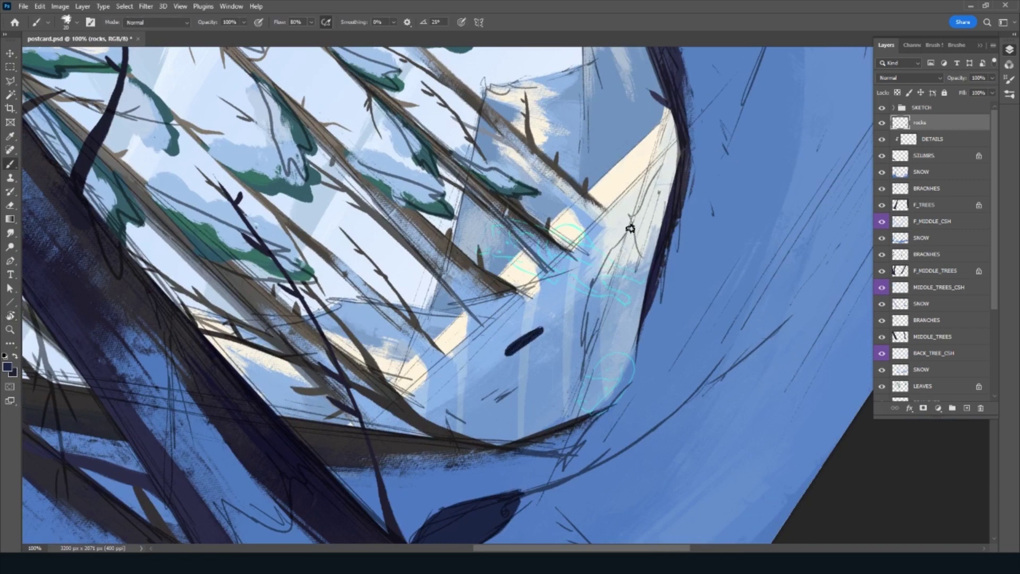
{"action": "mouse_move", "coordinate": [631, 228]}
{"action": "left_mouse_down"}
{"action": "mouse_move", "coordinate": [580, 372]}
{"action": "mouse_move", "coordinate": [631, 235]}
{"action": "mouse_move", "coordinate": [582, 356]}
{"action": "mouse_move", "coordinate": [624, 240]}
{"action": "mouse_move", "coordinate": [604, 271]}
{"action": "mouse_move", "coordinate": [573, 395]}
{"action": "left_mouse_up"}
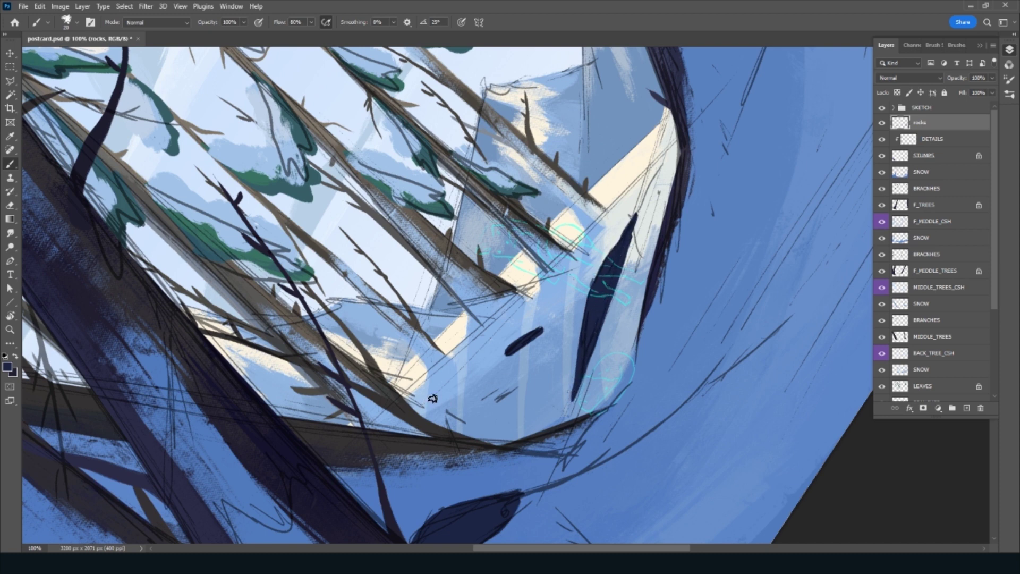
{"action": "left_click_drag", "start_coordinate": [432, 398], "coordinate": [457, 378]}
{"action": "left_click_drag", "start_coordinate": [498, 421], "coordinate": [525, 402]}
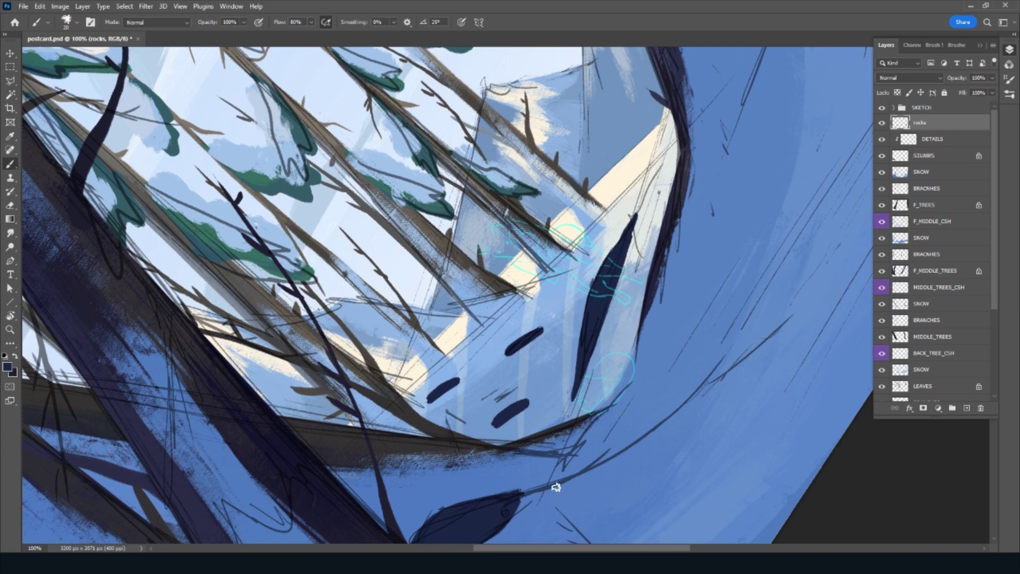
Paint a long rock near the right edge and a large solid navy rock in the bottom corner
{"action": "scroll", "coordinate": [556, 488], "scroll_direction": "down", "scroll_amount": 5}
{"action": "scroll", "coordinate": [398, 282], "scroll_direction": "up", "scroll_amount": 5}
{"action": "scroll", "coordinate": [694, 335], "scroll_direction": "left", "scroll_amount": 5}
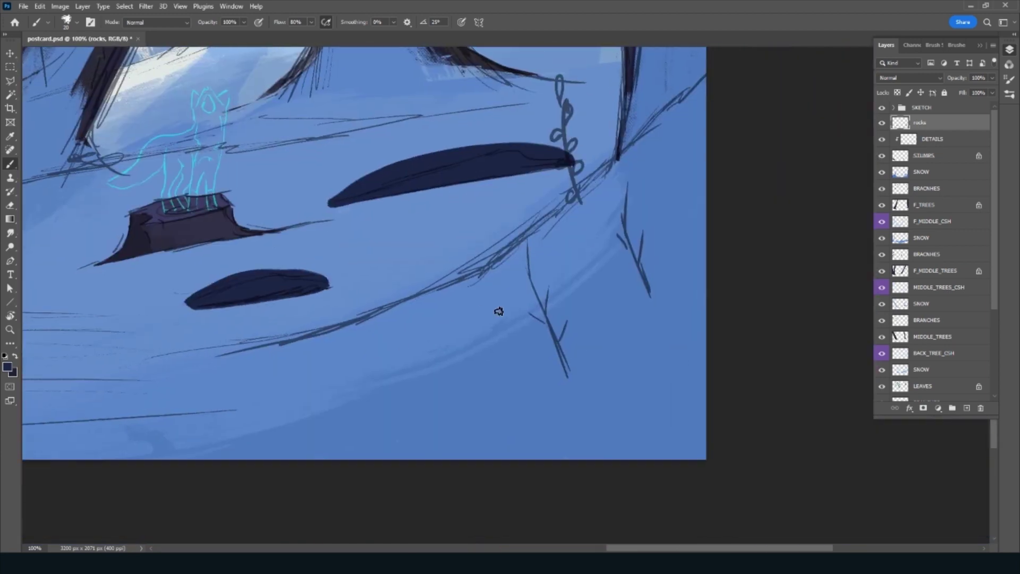
{"action": "mouse_move", "coordinate": [712, 282]}
{"action": "left_mouse_down"}
{"action": "mouse_move", "coordinate": [594, 305]}
{"action": "mouse_move", "coordinate": [512, 391]}
{"action": "mouse_move", "coordinate": [667, 374]}
{"action": "mouse_move", "coordinate": [787, 304]}
{"action": "left_mouse_up"}
{"action": "key", "text": "r"}
{"action": "left_click_drag", "start_coordinate": [657, 362], "coordinate": [576, 444]}
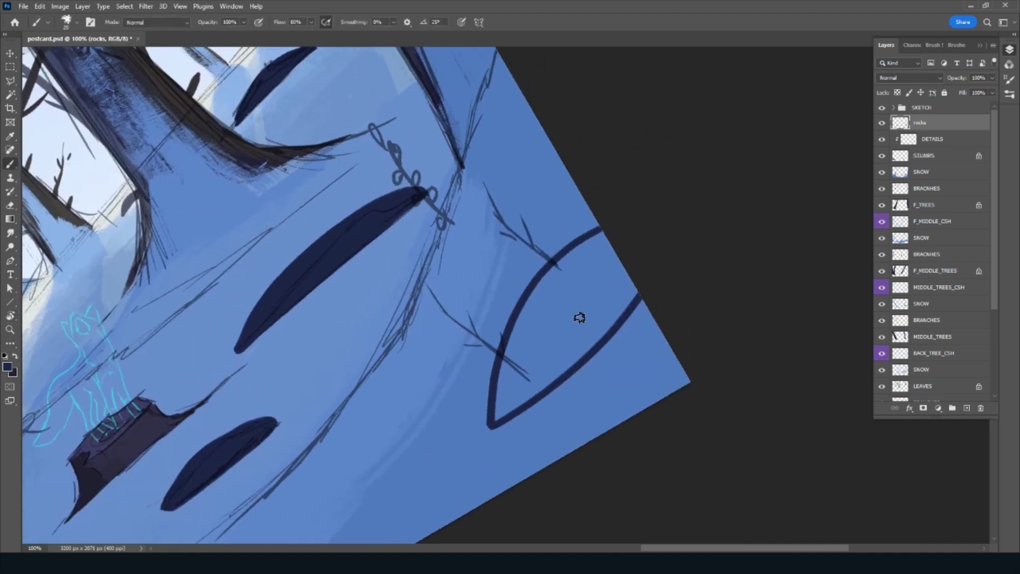
{"action": "mouse_move", "coordinate": [616, 241]}
{"action": "left_mouse_down"}
{"action": "mouse_move", "coordinate": [548, 280]}
{"action": "mouse_move", "coordinate": [503, 376]}
{"action": "mouse_move", "coordinate": [514, 404]}
{"action": "mouse_move", "coordinate": [632, 292]}
{"action": "mouse_move", "coordinate": [531, 314]}
{"action": "mouse_move", "coordinate": [629, 232]}
{"action": "mouse_move", "coordinate": [542, 346]}
{"action": "mouse_move", "coordinate": [611, 301]}
{"action": "mouse_move", "coordinate": [629, 149]}
{"action": "mouse_move", "coordinate": [717, 80]}
{"action": "mouse_move", "coordinate": [690, 303]}
{"action": "left_mouse_up"}
{"action": "key", "text": "r"}
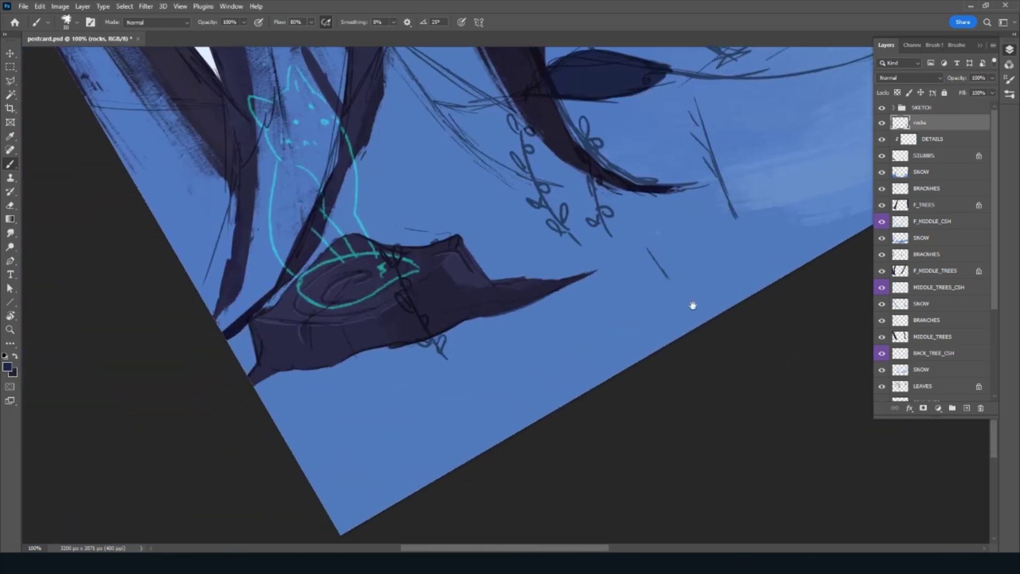
{"action": "mouse_move", "coordinate": [450, 450]}
{"action": "left_mouse_down"}
{"action": "mouse_move", "coordinate": [551, 463]}
{"action": "mouse_move", "coordinate": [588, 337]}
{"action": "left_mouse_up"}
{"action": "key", "text": "b"}
{"action": "left_click_drag", "start_coordinate": [624, 301], "coordinate": [438, 454]}
{"action": "mouse_move", "coordinate": [512, 378]}
{"action": "left_mouse_down"}
{"action": "mouse_move", "coordinate": [474, 456]}
{"action": "mouse_move", "coordinate": [627, 330]}
{"action": "mouse_move", "coordinate": [556, 421]}
{"action": "mouse_move", "coordinate": [659, 291]}
{"action": "mouse_move", "coordinate": [482, 383]}
{"action": "mouse_move", "coordinate": [593, 364]}
{"action": "left_mouse_up"}
{"action": "key", "text": "Escape"}
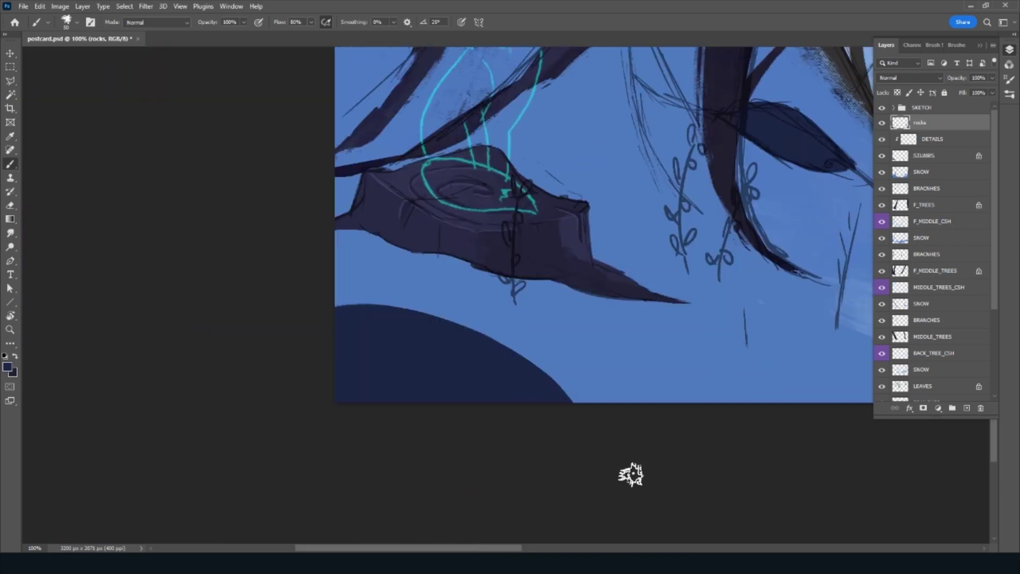
{"action": "key", "text": "ctrl+0"}
{"action": "left_click_drag", "start_coordinate": [770, 459], "coordinate": [756, 446]}
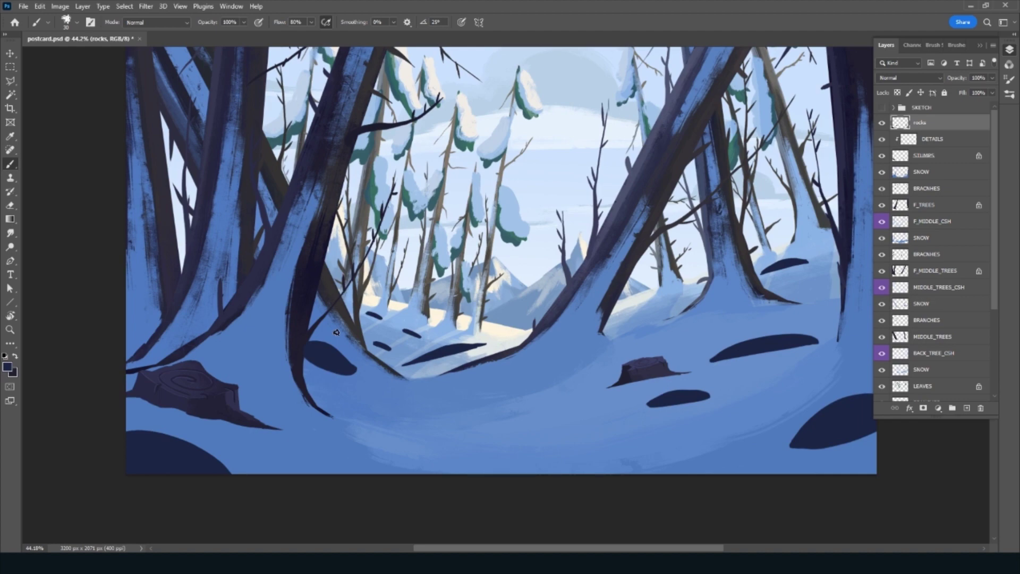
Brush a dark oval rock in the foreground and a long thin navy sliver along the ground
{"action": "key", "text": "r"}
{"action": "left_click_drag", "start_coordinate": [390, 437], "coordinate": [553, 440]}
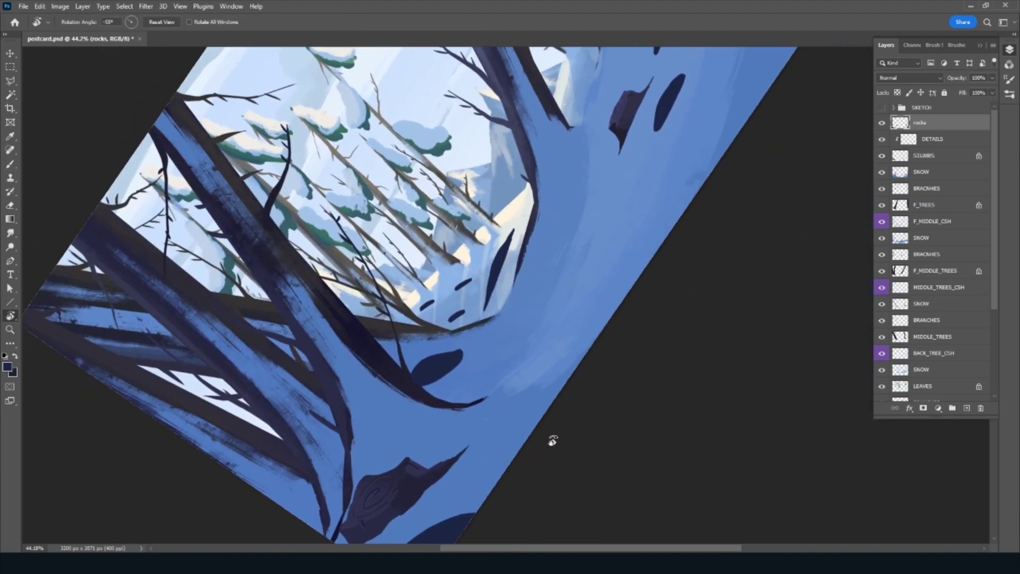
{"action": "key", "text": "b"}
{"action": "mouse_move", "coordinate": [493, 374]}
{"action": "left_mouse_down"}
{"action": "mouse_move", "coordinate": [479, 398]}
{"action": "mouse_move", "coordinate": [503, 389]}
{"action": "mouse_move", "coordinate": [513, 372]}
{"action": "mouse_move", "coordinate": [500, 379]}
{"action": "mouse_move", "coordinate": [526, 358]}
{"action": "left_mouse_up"}
{"action": "key", "text": "Escape"}
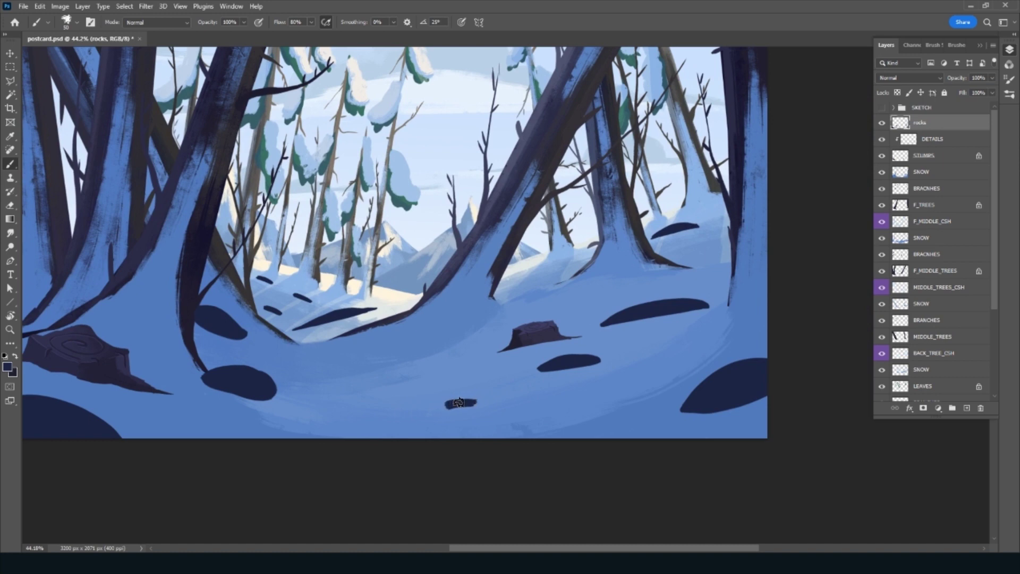
{"action": "left_click_drag", "start_coordinate": [576, 428], "coordinate": [532, 382]}
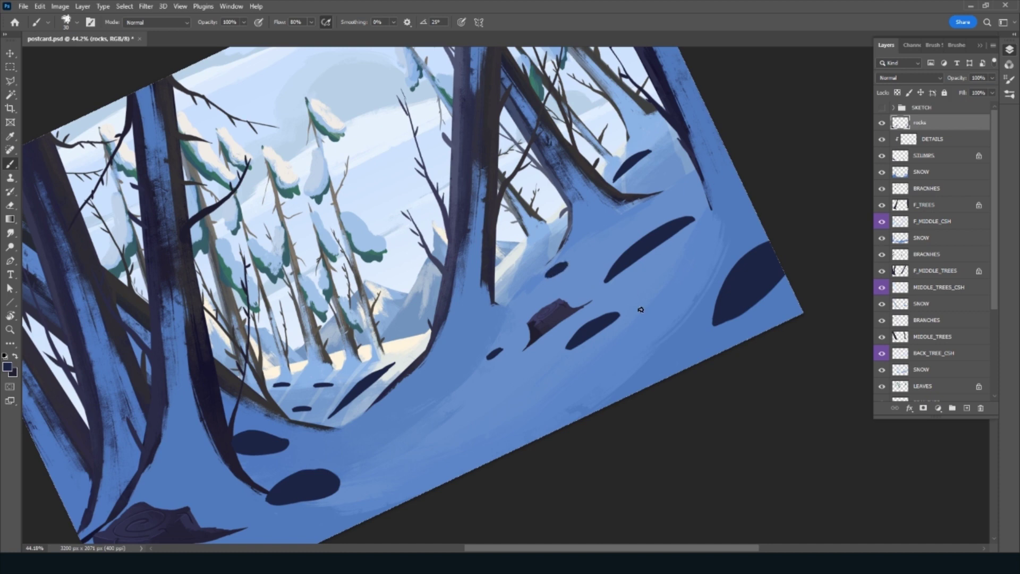
{"action": "left_click_drag", "start_coordinate": [675, 305], "coordinate": [637, 325]}
{"action": "key", "text": "e"}
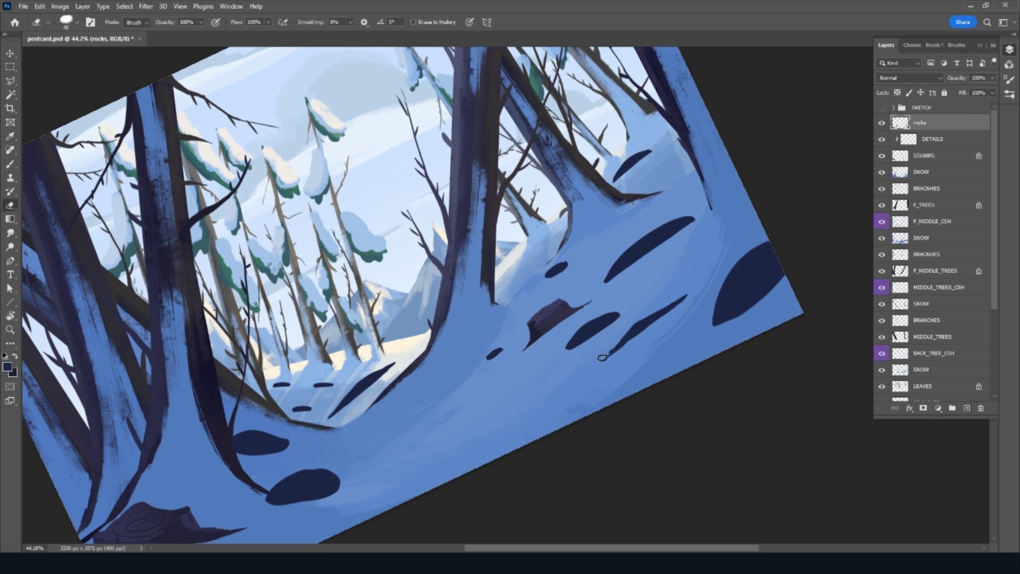
{"action": "key", "text": "b"}
{"action": "left_click_drag", "start_coordinate": [437, 422], "coordinate": [586, 338]}
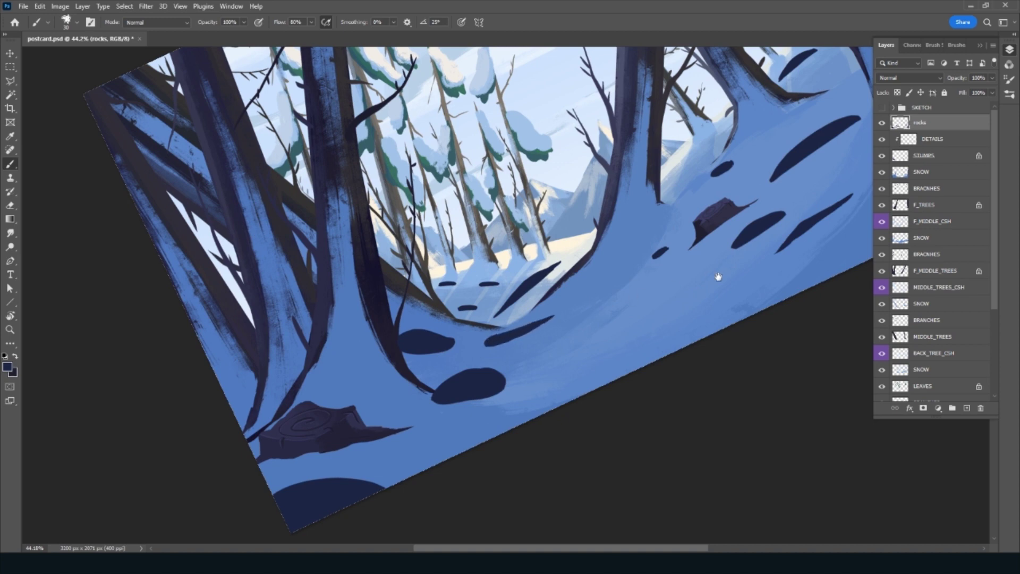
{"action": "left_click_drag", "start_coordinate": [718, 277], "coordinate": [600, 355]}
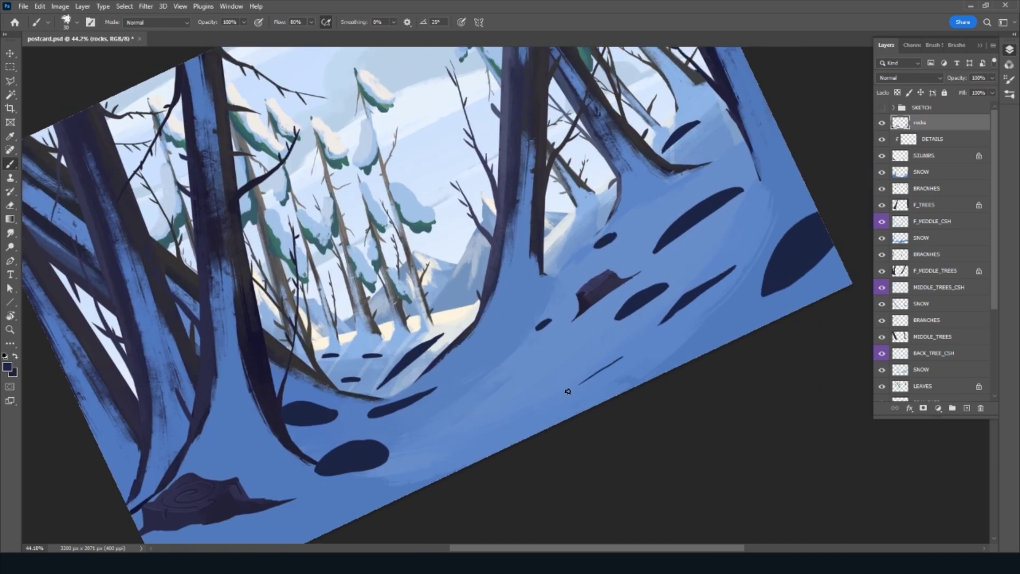
{"action": "left_click_drag", "start_coordinate": [567, 392], "coordinate": [578, 464]}
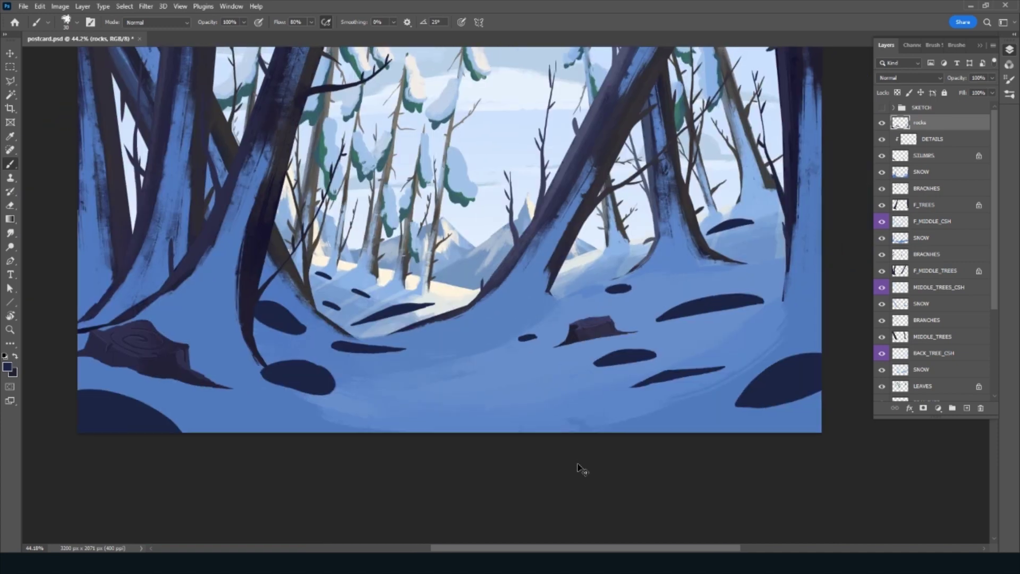
{"action": "key", "text": "ctrl+minus"}
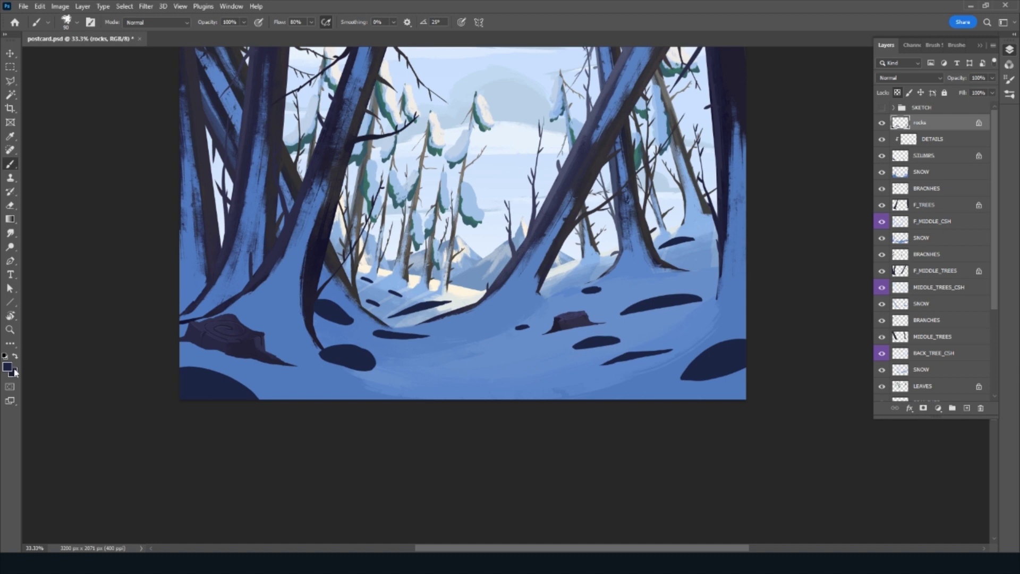
Try out foreground colours, including a lighter blue, with the view rotated for painting
{"action": "left_click", "coordinate": [8, 367]}
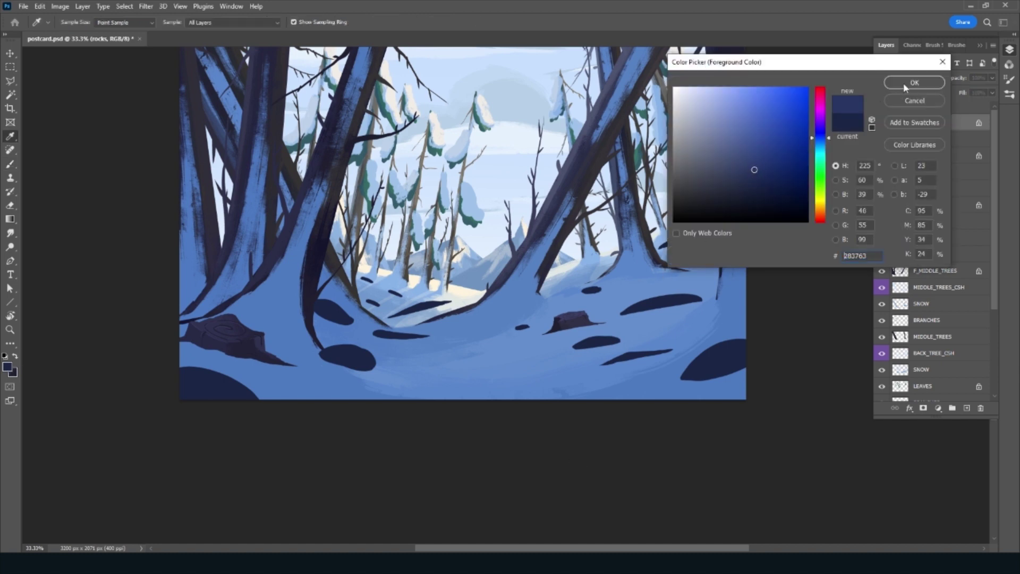
{"action": "left_click", "coordinate": [914, 82]}
{"action": "key", "text": "r"}
{"action": "left_click_drag", "start_coordinate": [799, 141], "coordinate": [501, 422]}
{"action": "key", "text": "b"}
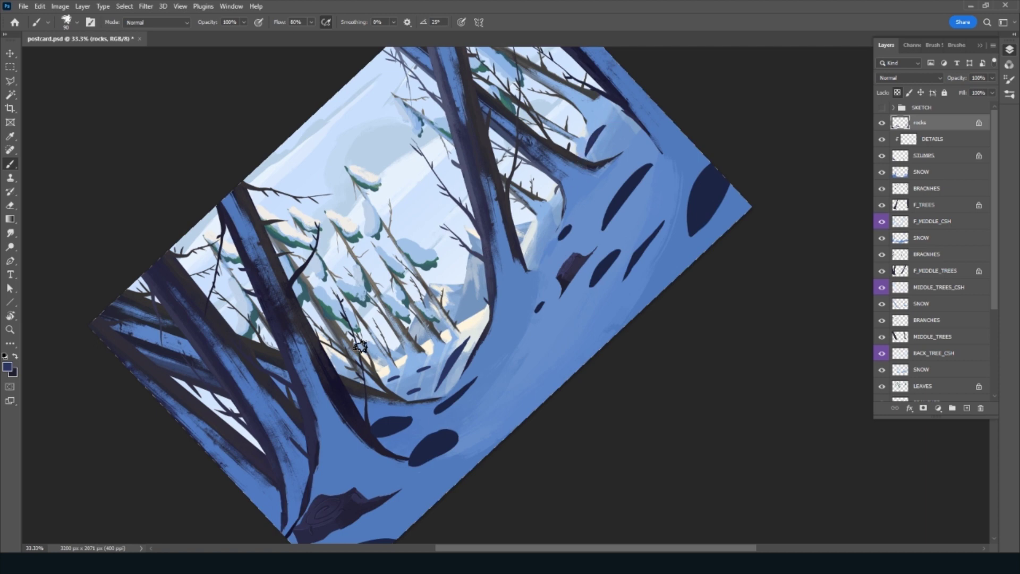
{"action": "left_click", "coordinate": [9, 368]}
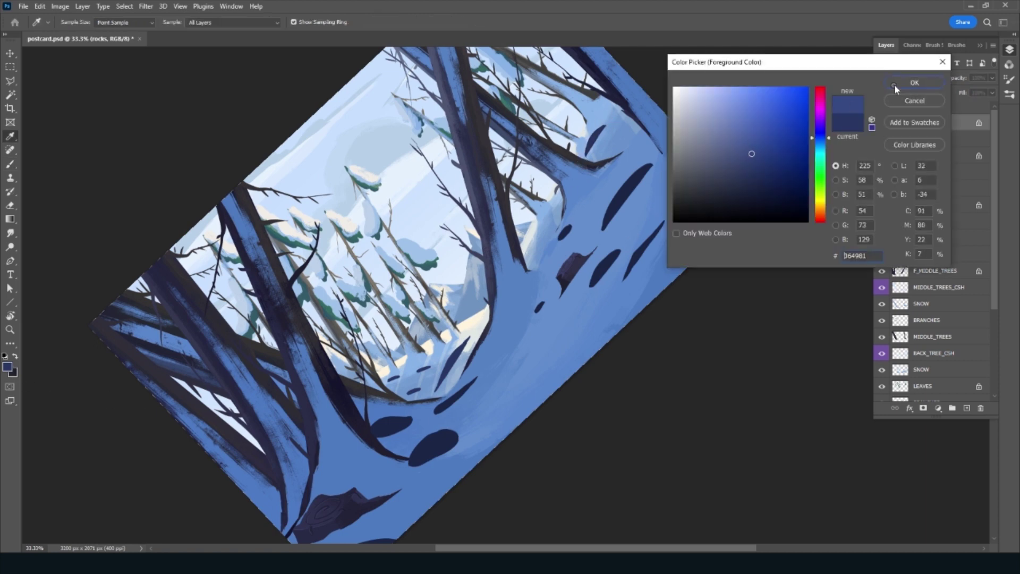
{"action": "left_click", "coordinate": [850, 99]}
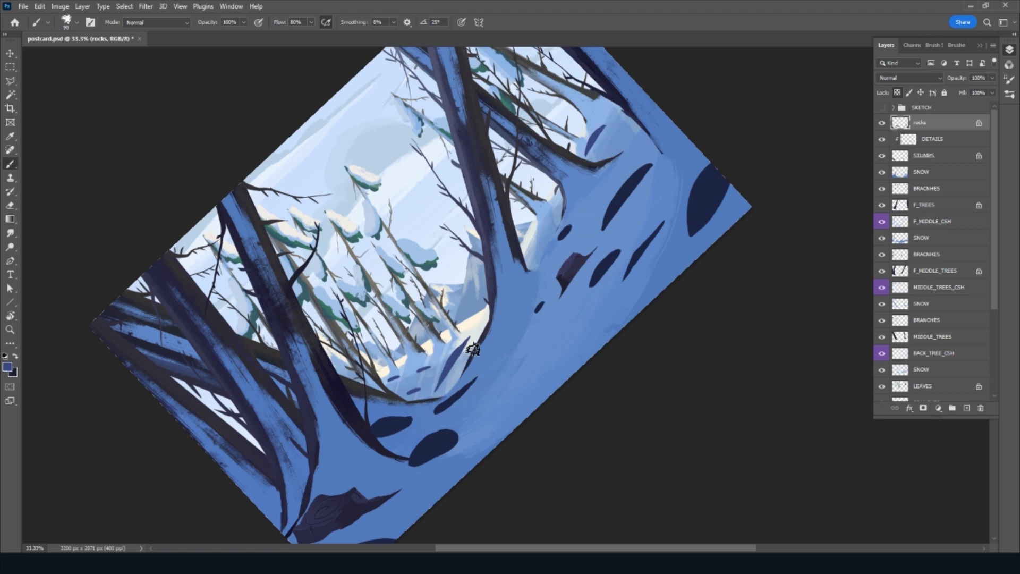
Sample the rocks' dark navy as the foreground colour and set a medium brush size
{"action": "left_click", "coordinate": [7, 367]}
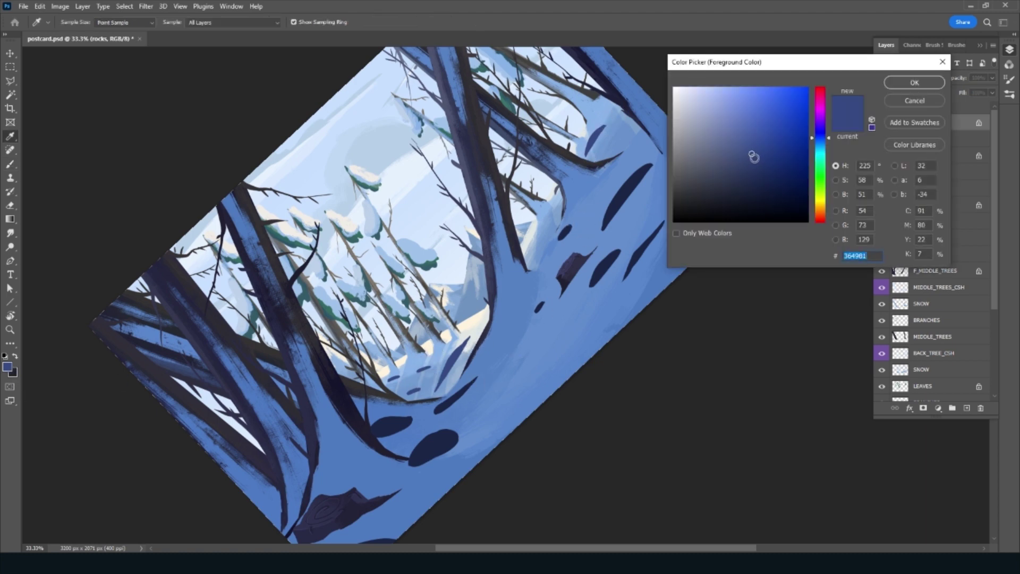
{"action": "left_click", "coordinate": [900, 89]}
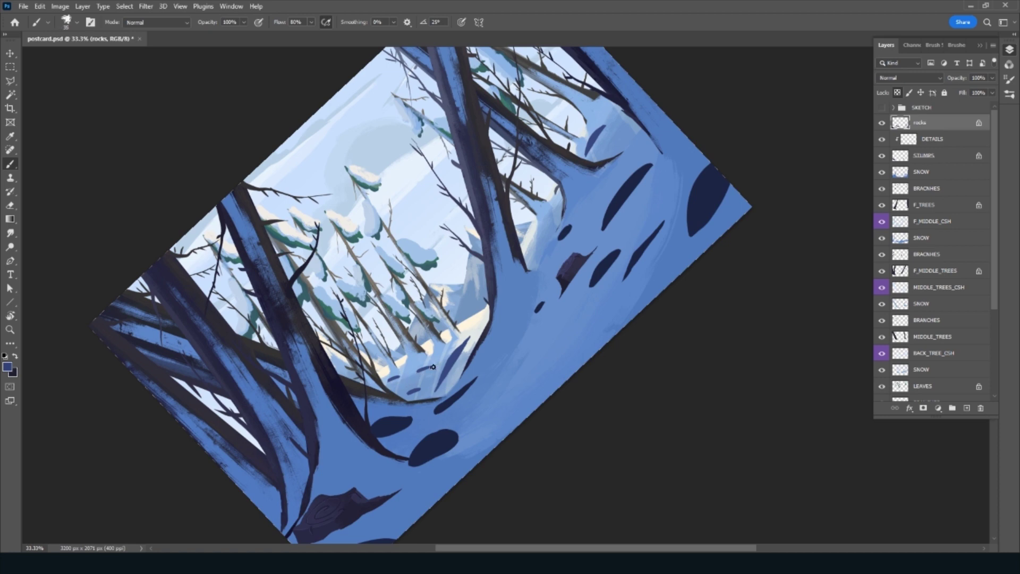
{"action": "left_click", "coordinate": [8, 369]}
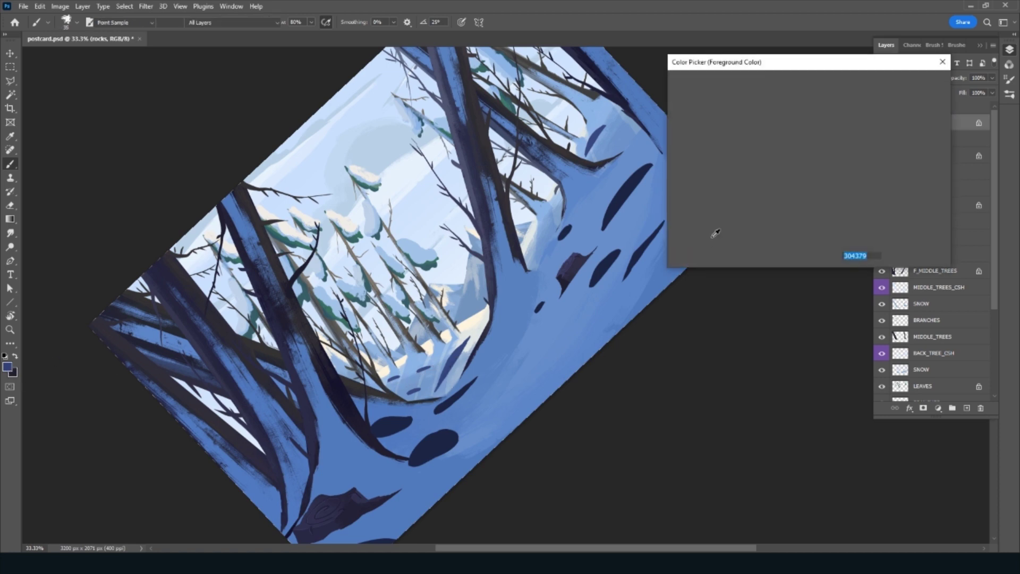
{"action": "left_click", "coordinate": [891, 88]}
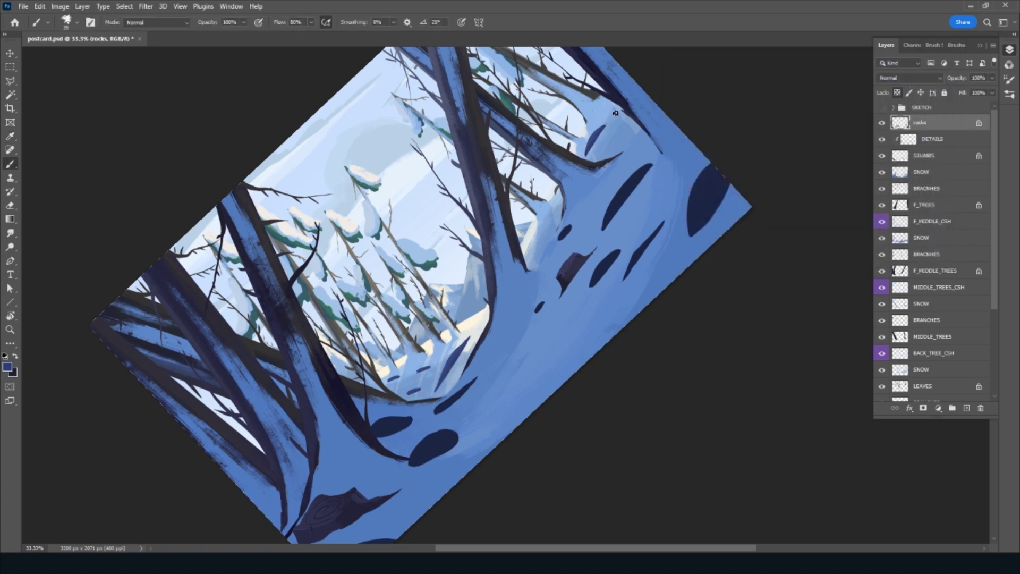
{"action": "left_click", "coordinate": [8, 368]}
{"action": "left_click", "coordinate": [607, 289]}
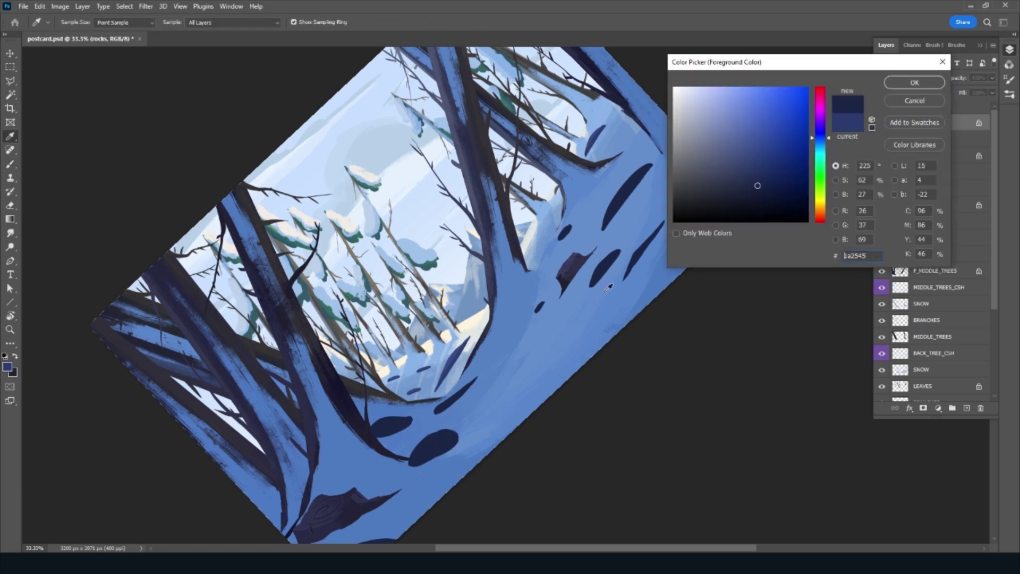
{"action": "left_click", "coordinate": [902, 83]}
{"action": "key", "text": "bracketright"}
{"action": "key", "text": "bracketright"}
{"action": "key", "text": "bracketright"}
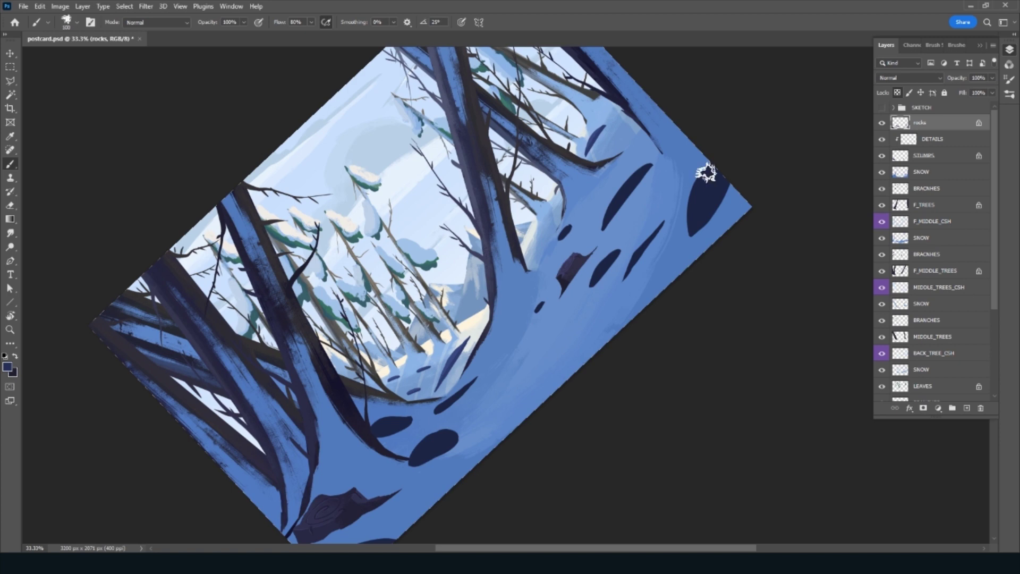
{"action": "key", "text": "bracketleft"}
{"action": "key", "text": "bracketleft"}
{"action": "key", "text": "bracketleft"}
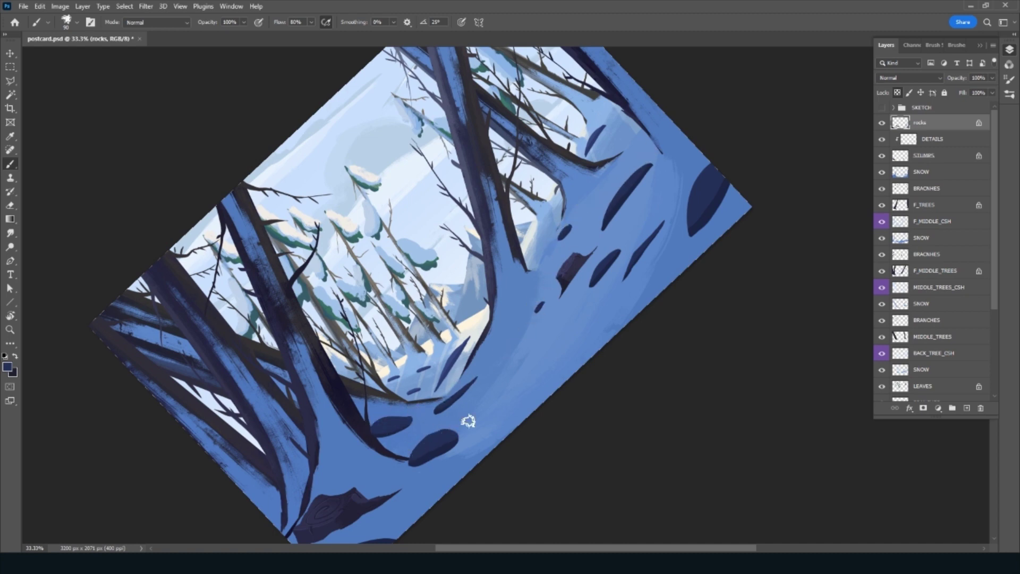
{"action": "left_click_drag", "start_coordinate": [467, 421], "coordinate": [498, 385]}
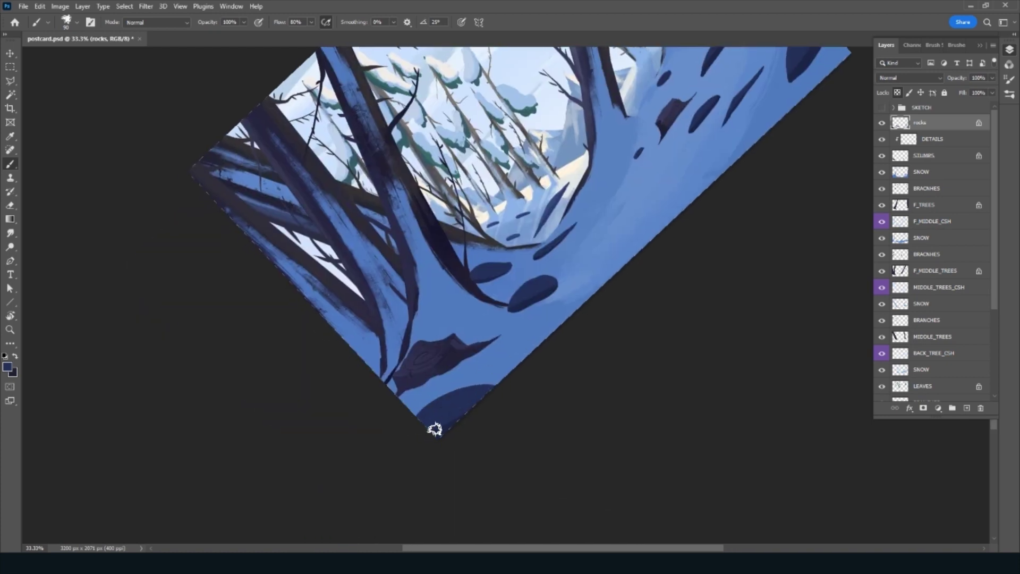
{"action": "key", "text": "Escape"}
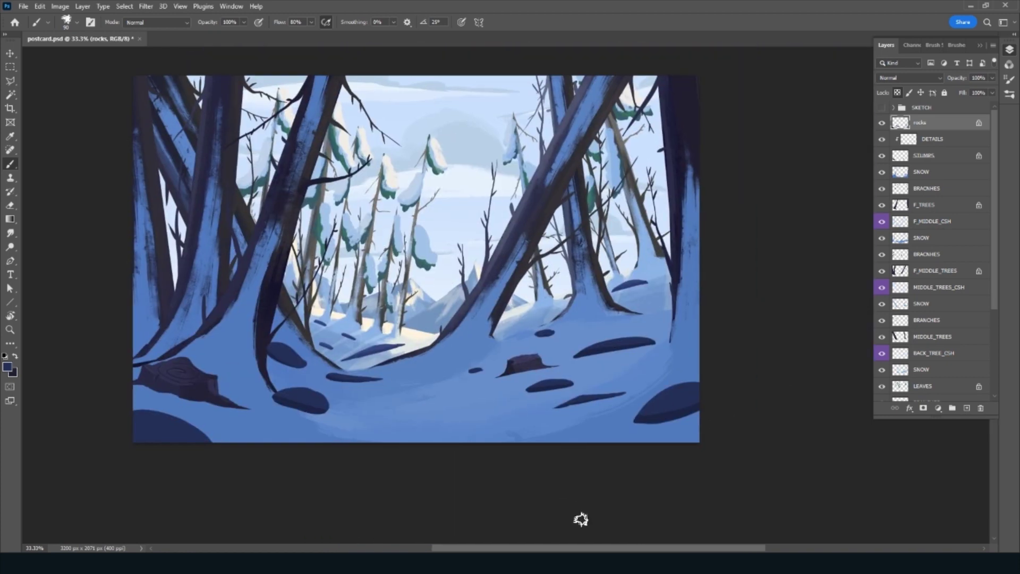
Add a layer clipped to rocks named TREE_CSH with a violet colour label
{"action": "left_click", "coordinate": [966, 408]}
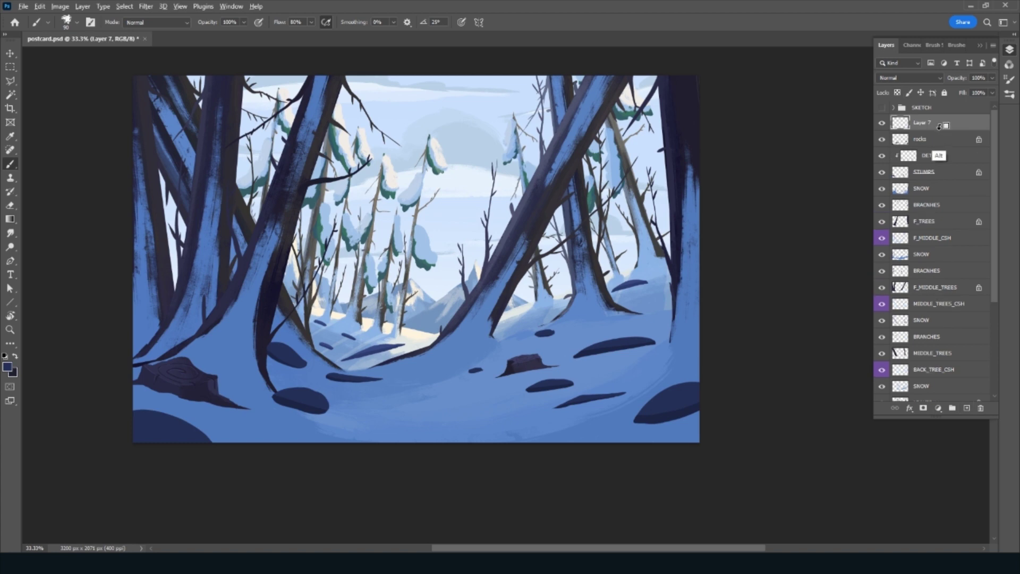
{"action": "left_click", "coordinate": [933, 130], "text": "alt"}
{"action": "double_click", "coordinate": [931, 124]}
{"action": "type", "text": "TREE_CS"}
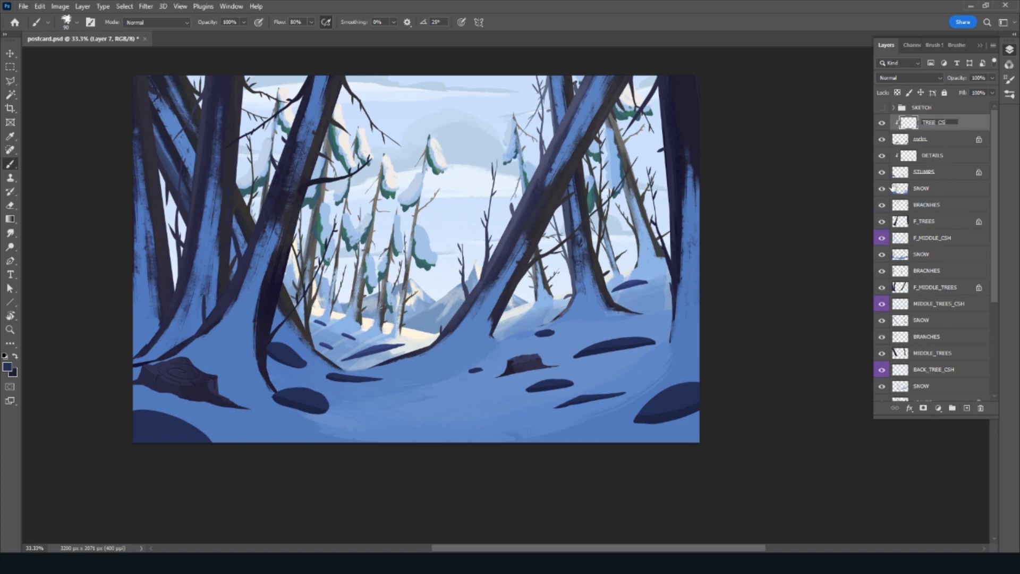
{"action": "type", "text": "H"}
{"action": "key", "text": "Return"}
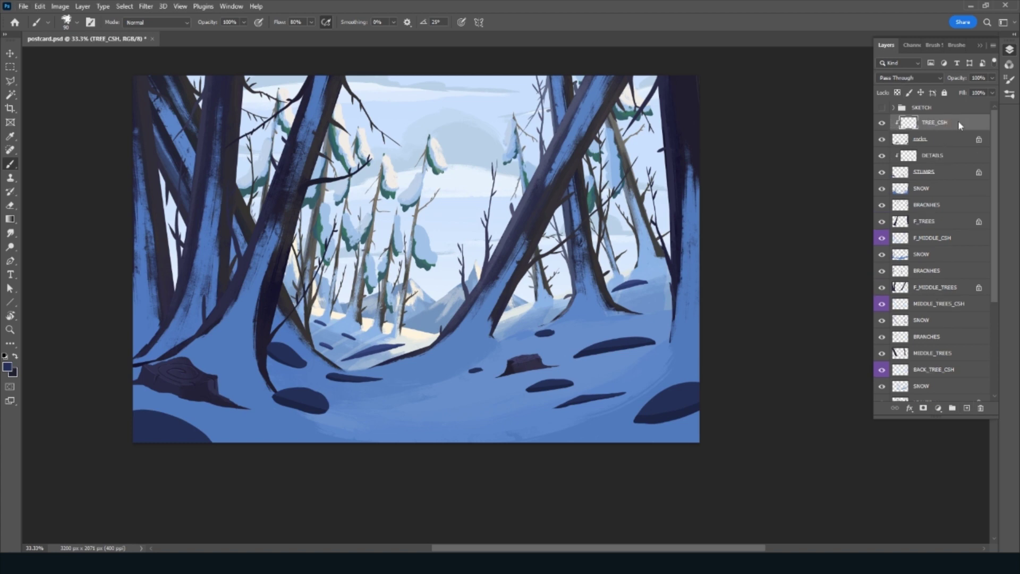
{"action": "right_click", "coordinate": [957, 107]}
{"action": "left_click", "coordinate": [904, 522]}
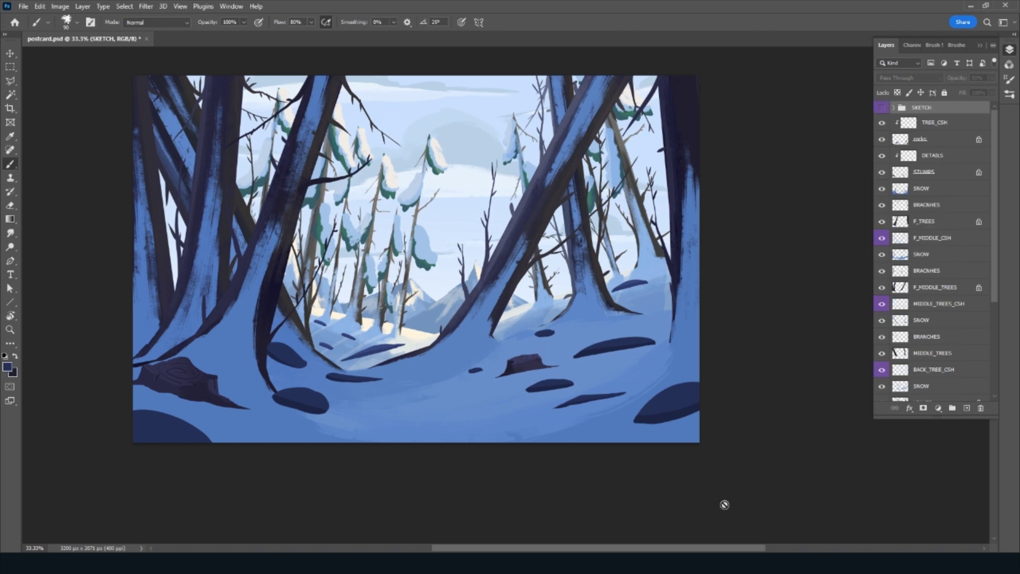
{"action": "right_click", "coordinate": [886, 114]}
{"action": "left_click", "coordinate": [954, 123]}
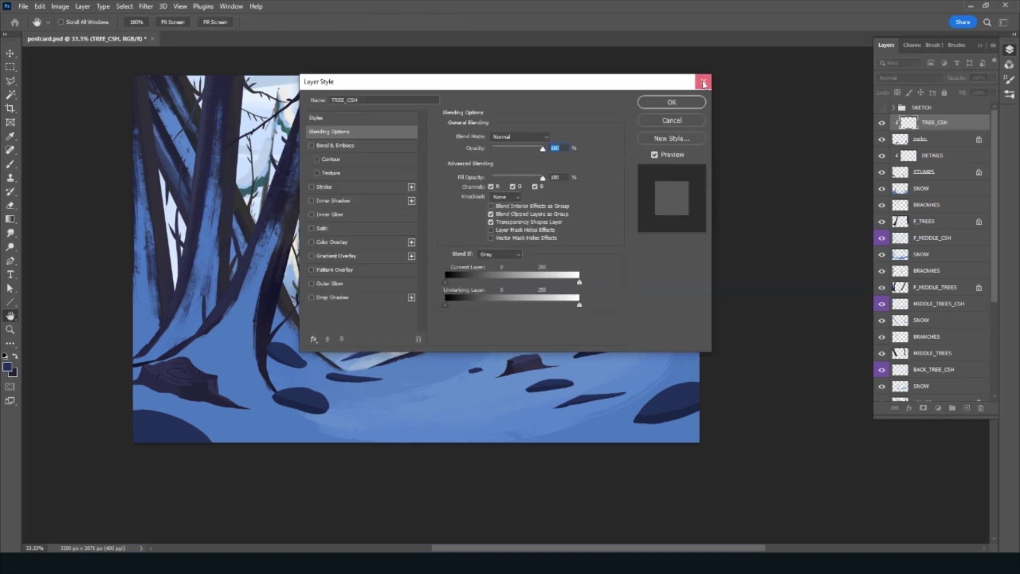
{"action": "key", "text": "Escape"}
{"action": "right_click", "coordinate": [936, 123]}
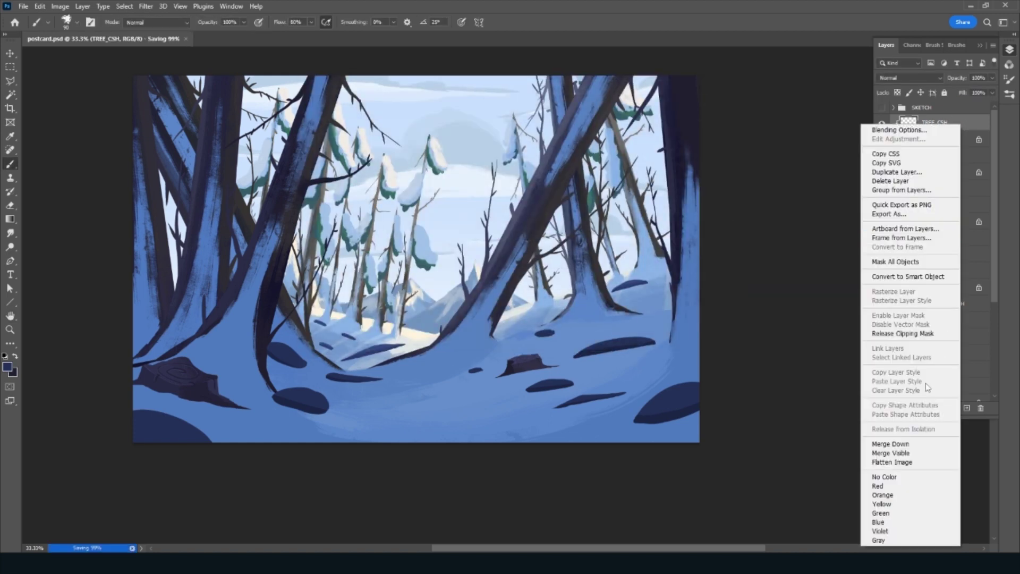
{"action": "left_click", "coordinate": [904, 534]}
Set TREE_CSH to Multiply, and add a violet-labelled Multiply layer ROCKS_CSH above DETAILS
{"action": "left_click_drag", "start_coordinate": [451, 408], "coordinate": [583, 435]}
{"action": "left_click", "coordinate": [748, 134], "text": "alt"}
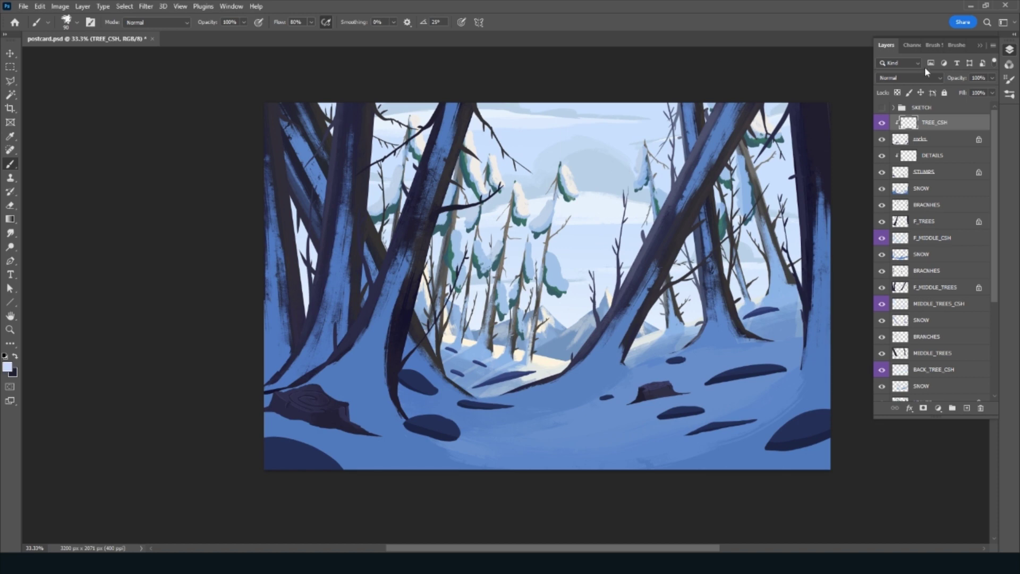
{"action": "left_click", "coordinate": [928, 78]}
{"action": "left_click", "coordinate": [898, 119]}
{"action": "key", "text": "bracketright"}
{"action": "key", "text": "bracketright"}
{"action": "key", "text": "bracketright"}
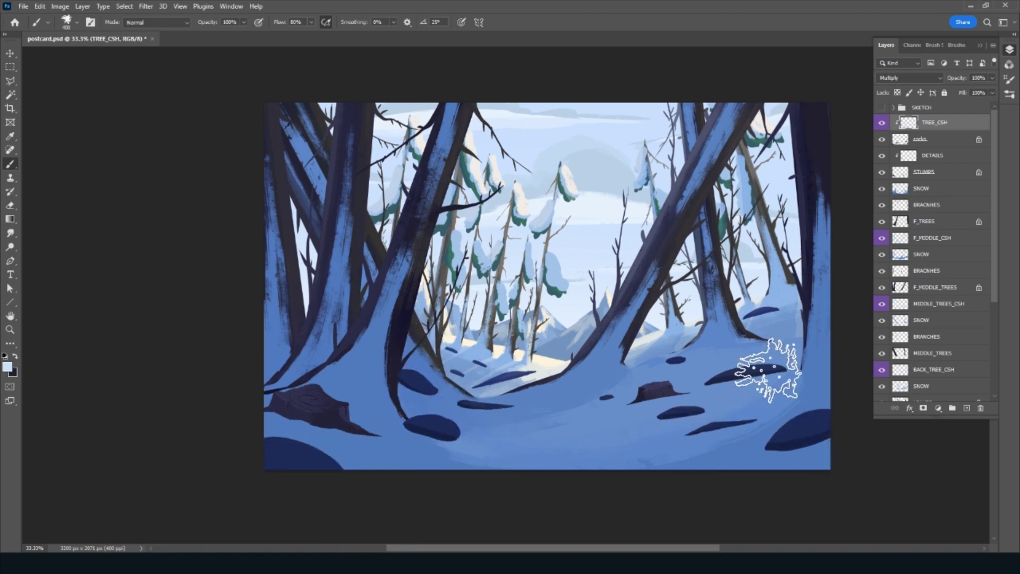
{"action": "left_click", "coordinate": [955, 160]}
{"action": "left_click", "coordinate": [966, 408]}
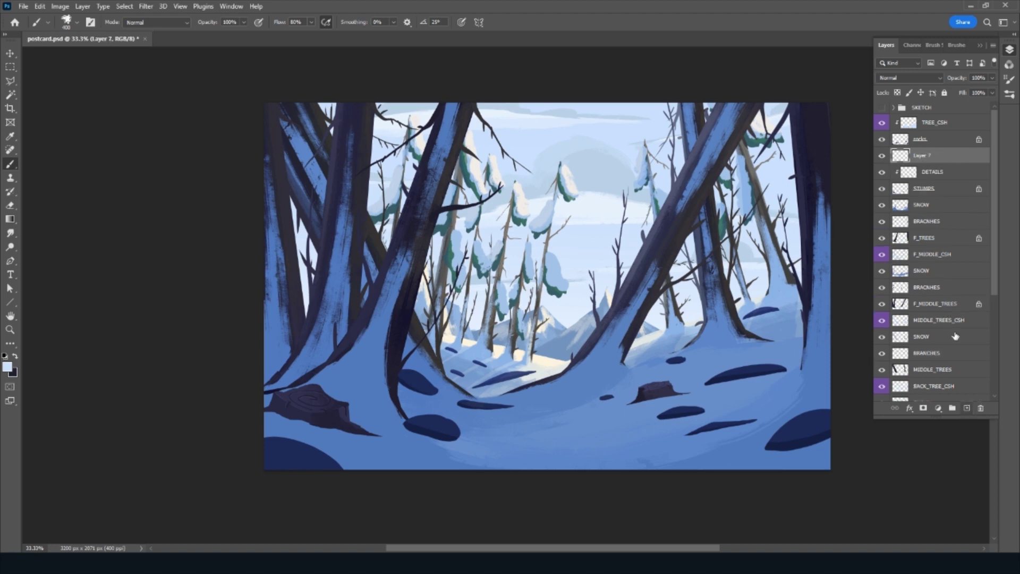
{"action": "double_click", "coordinate": [923, 155]}
{"action": "type", "text": "ROCKS_CSH"}
{"action": "key", "text": "Return"}
{"action": "right_click", "coordinate": [960, 163]}
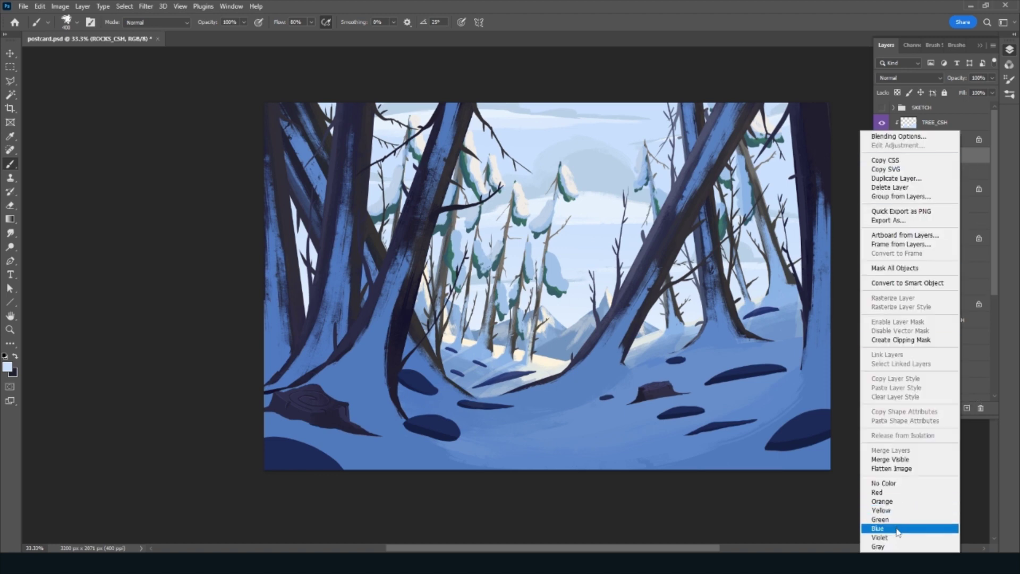
{"action": "left_click", "coordinate": [912, 538]}
{"action": "left_click", "coordinate": [908, 79]}
{"action": "left_click", "coordinate": [907, 127]}
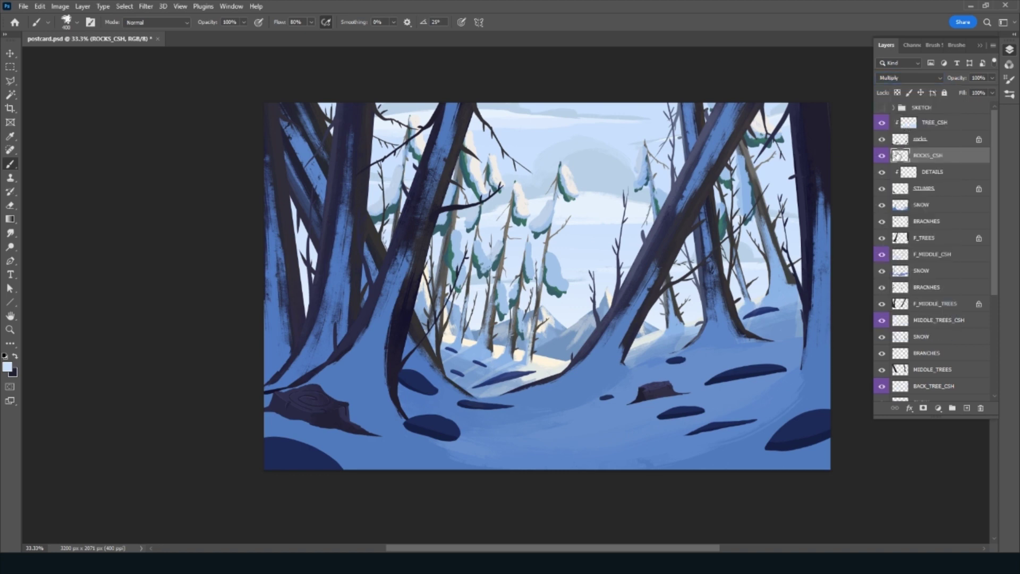
Paint dark shadow strokes along the rocks' right edges on ROCKS_CSH and save the postcard
{"action": "key", "text": "r"}
{"action": "mouse_move", "coordinate": [428, 510]}
{"action": "left_mouse_down"}
{"action": "mouse_move", "coordinate": [587, 424]}
{"action": "mouse_move", "coordinate": [530, 437]}
{"action": "left_mouse_up"}
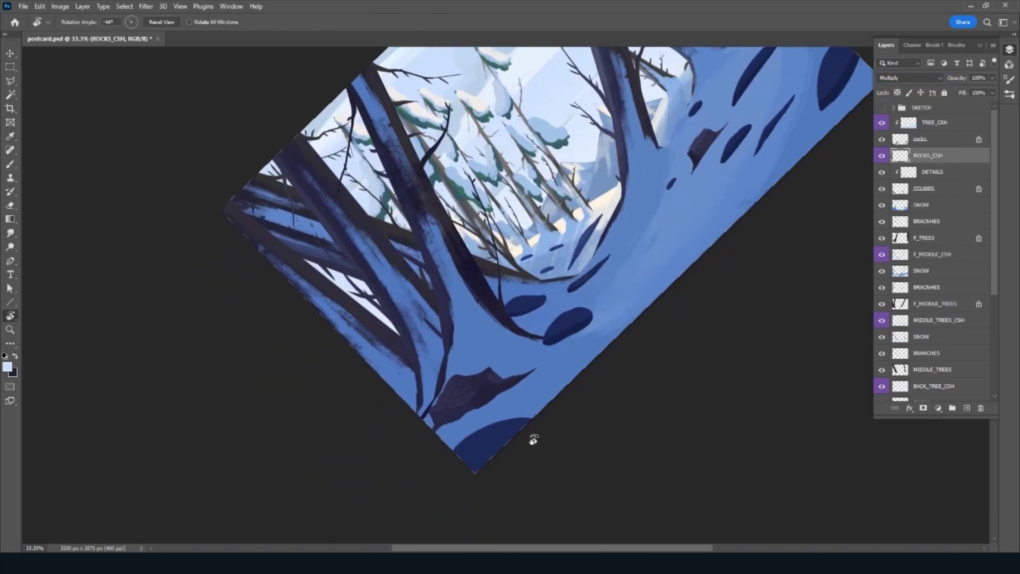
{"action": "key", "text": "b"}
{"action": "key", "text": "bracketleft"}
{"action": "key", "text": "bracketleft"}
{"action": "key", "text": "bracketleft"}
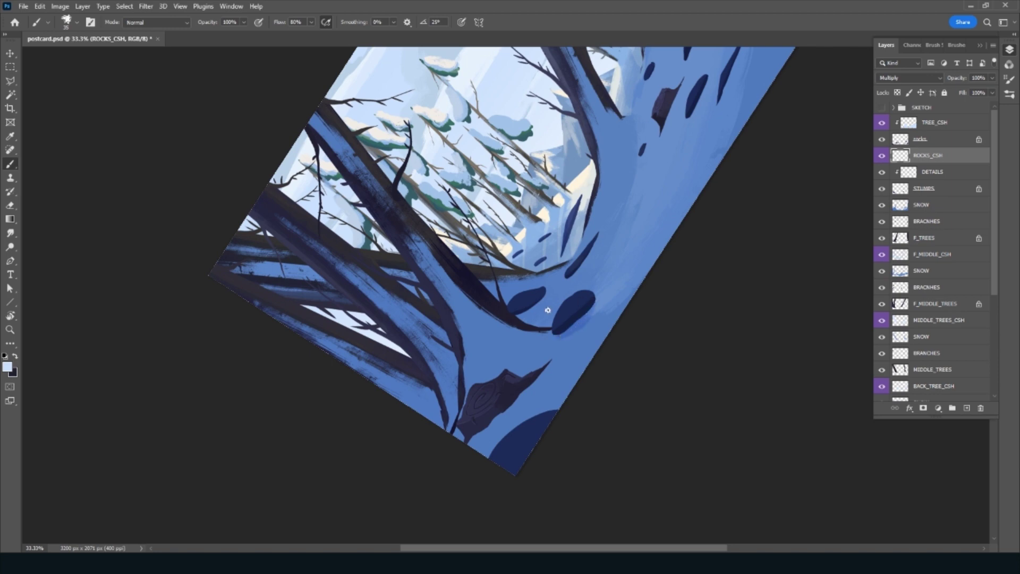
{"action": "left_click_drag", "start_coordinate": [595, 244], "coordinate": [572, 278]}
{"action": "left_click_drag", "start_coordinate": [671, 173], "coordinate": [556, 372]}
{"action": "left_click_drag", "start_coordinate": [642, 240], "coordinate": [633, 283]}
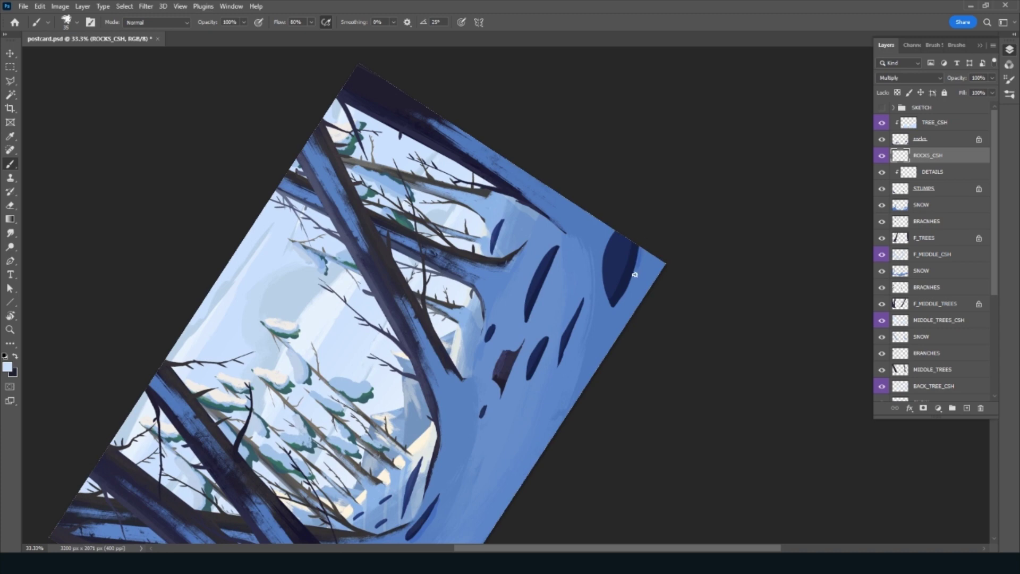
{"action": "left_click_drag", "start_coordinate": [643, 239], "coordinate": [627, 286]}
{"action": "left_click_drag", "start_coordinate": [562, 361], "coordinate": [581, 312]}
{"action": "mouse_move", "coordinate": [529, 380]}
{"action": "left_mouse_down"}
{"action": "mouse_move", "coordinate": [547, 346]}
{"action": "mouse_move", "coordinate": [555, 262]}
{"action": "left_mouse_up"}
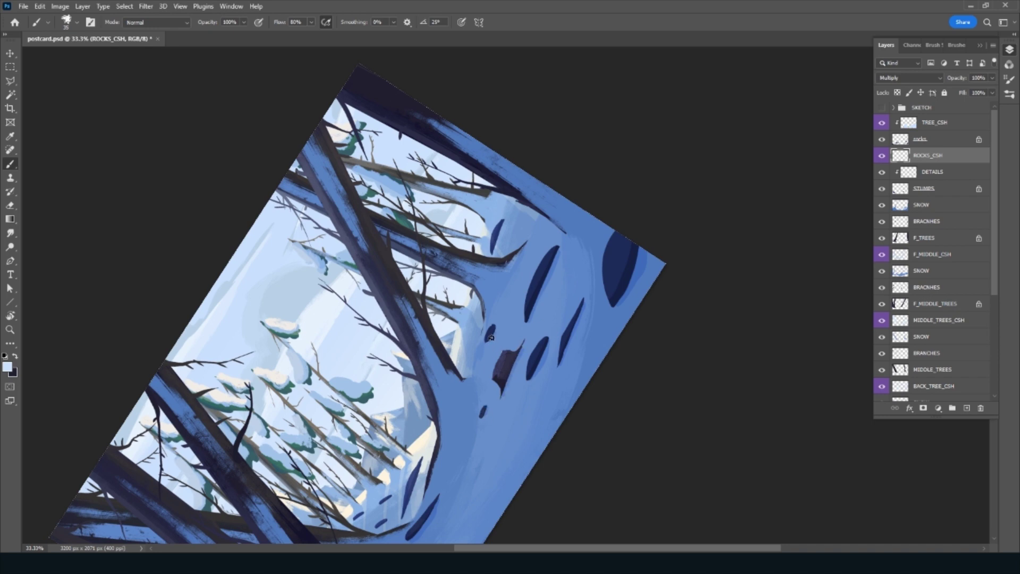
{"action": "left_click_drag", "start_coordinate": [480, 301], "coordinate": [585, 165]}
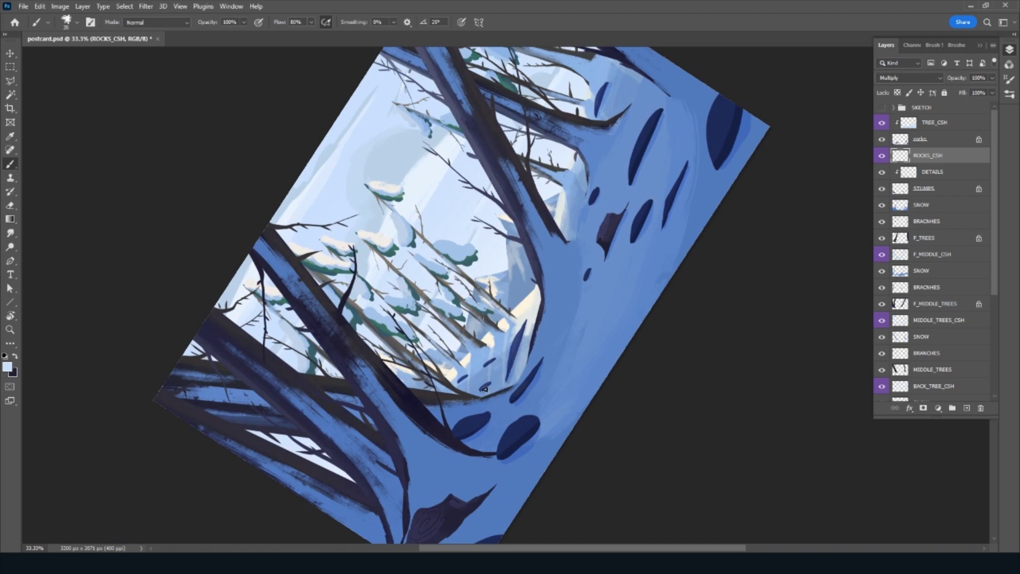
{"action": "key", "text": "Escape"}
{"action": "key", "text": "ctrl+s"}
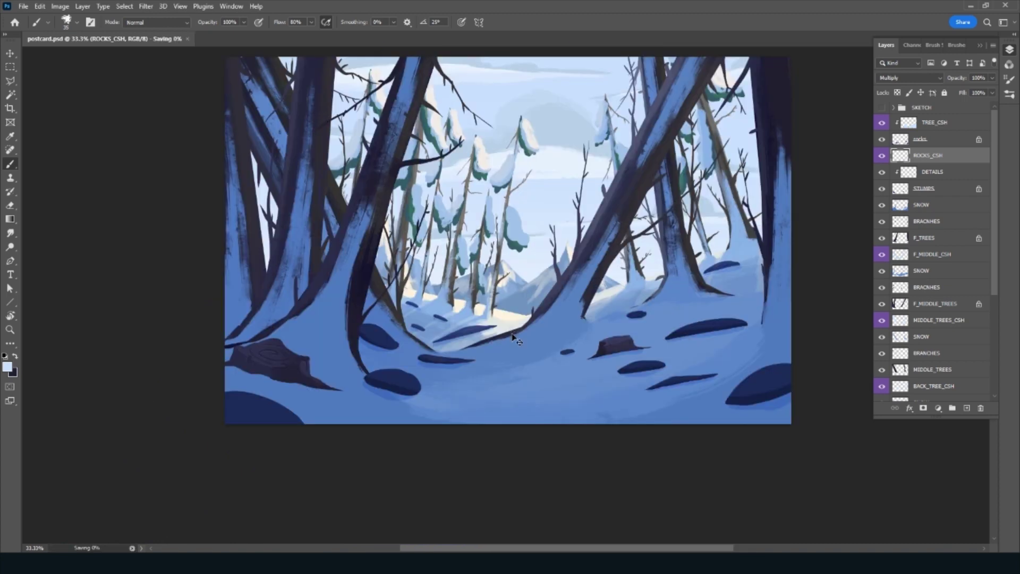
Add a new layer named SNOW above the TREE_CSH layer
{"action": "left_click", "coordinate": [947, 123]}
{"action": "left_click", "coordinate": [967, 407]}
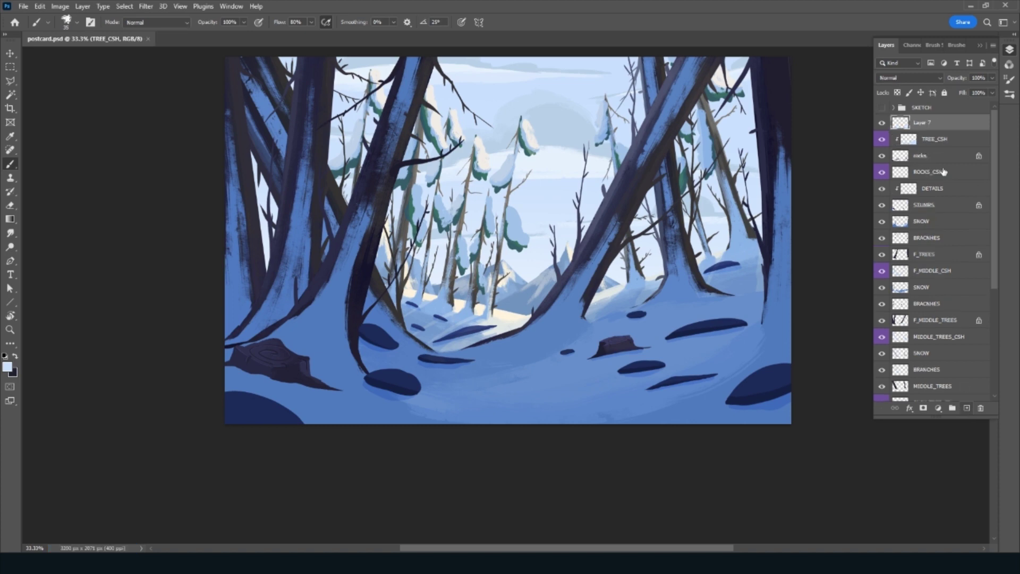
{"action": "double_click", "coordinate": [927, 123]}
{"action": "type", "text": "SNO"}
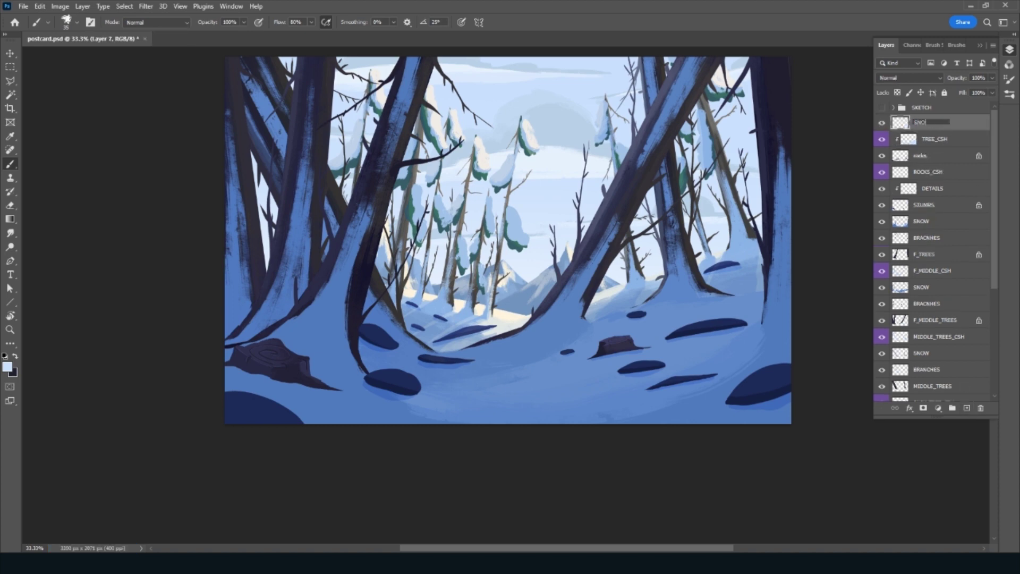
{"action": "type", "text": "W"}
{"action": "key", "text": "Return"}
Choose the Ink 2 brush from the brush library
{"action": "left_click", "coordinate": [952, 44]}
{"action": "scroll", "coordinate": [995, 237], "scroll_direction": "down", "scroll_amount": 2}
{"action": "scroll", "coordinate": [996, 237], "scroll_direction": "down", "scroll_amount": 3}
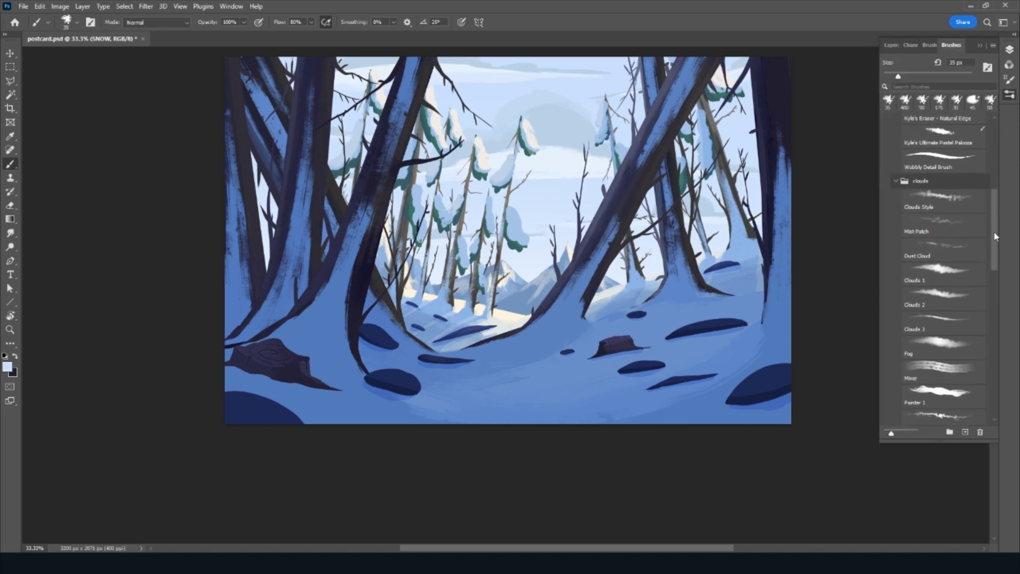
{"action": "scroll", "coordinate": [996, 237], "scroll_direction": "down", "scroll_amount": 1}
{"action": "scroll", "coordinate": [996, 237], "scroll_direction": "down", "scroll_amount": 1}
{"action": "scroll", "coordinate": [995, 237], "scroll_direction": "down", "scroll_amount": 1}
{"action": "left_click", "coordinate": [956, 298]}
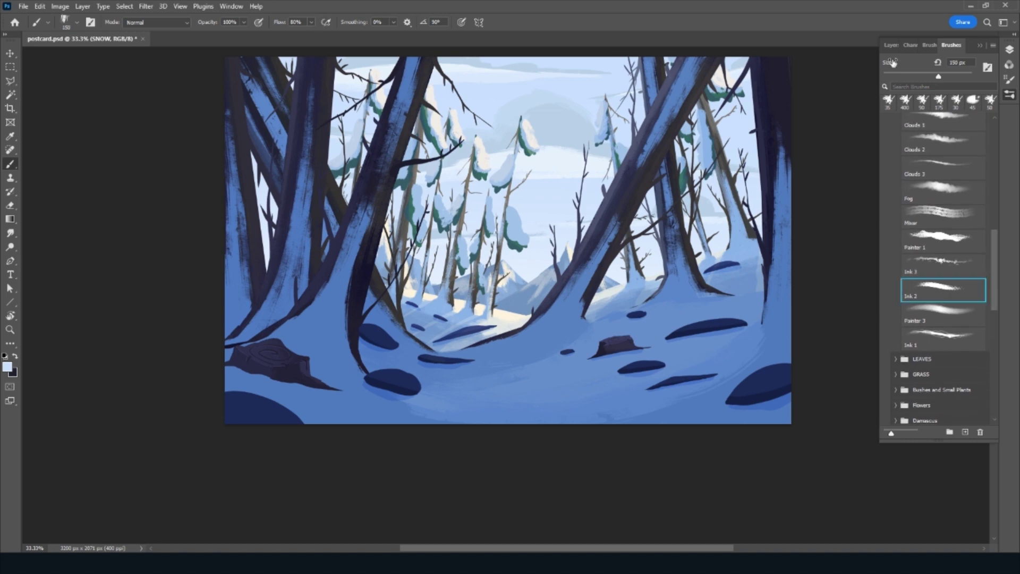
{"action": "left_click", "coordinate": [891, 45]}
Tilt the canvas and paint sampled lighter blues over the dark rock and lower oval
{"action": "key", "text": "r"}
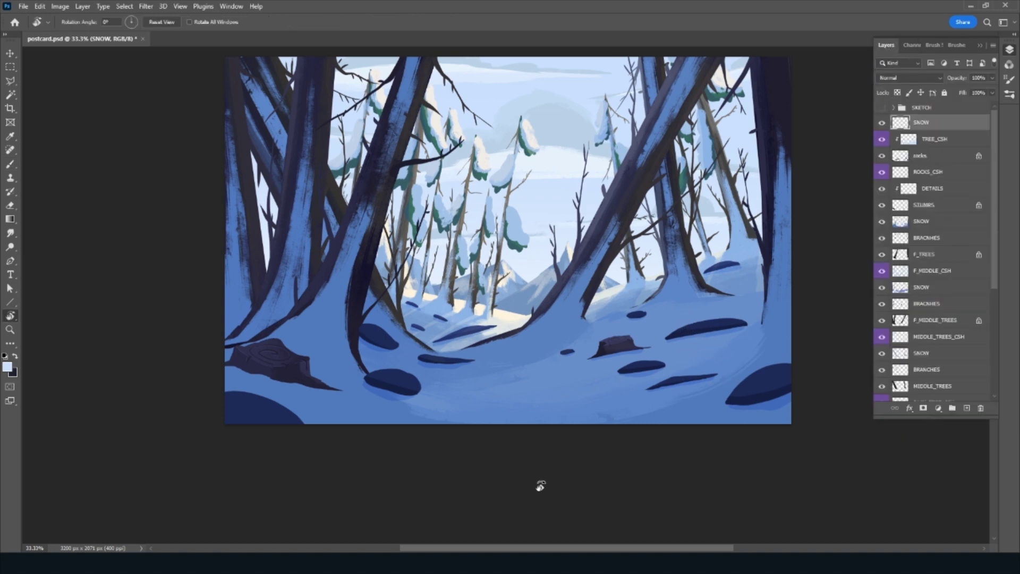
{"action": "left_click_drag", "start_coordinate": [541, 486], "coordinate": [647, 388]}
{"action": "key", "text": "b"}
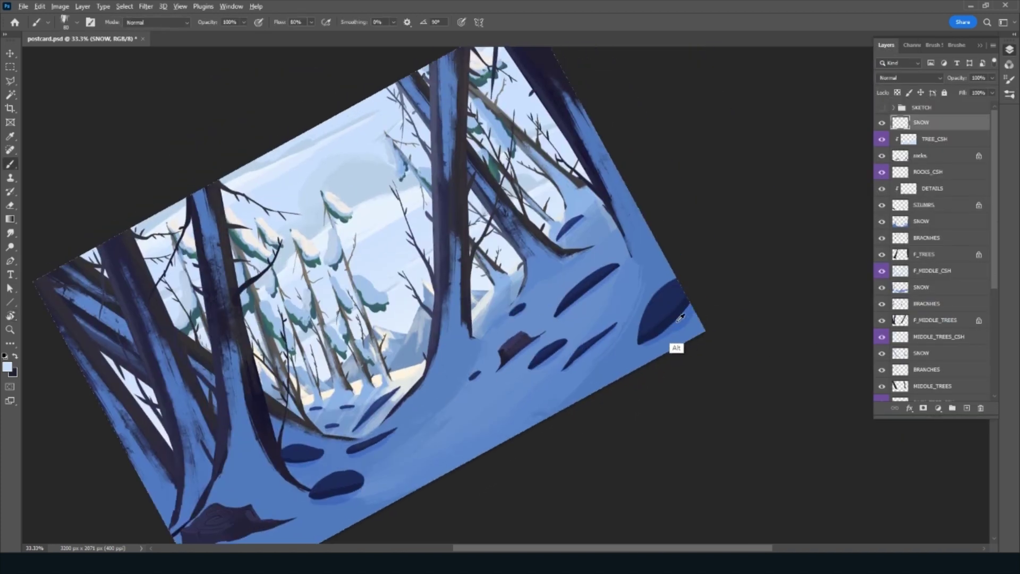
{"action": "left_click", "coordinate": [679, 318], "text": "alt"}
{"action": "left_click_drag", "start_coordinate": [680, 316], "coordinate": [651, 342]}
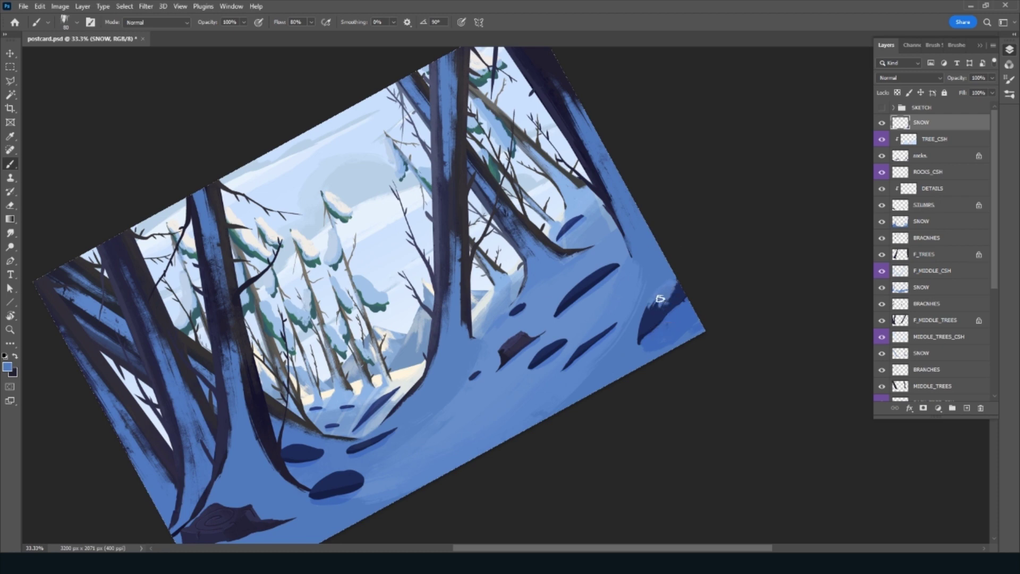
{"action": "left_click", "coordinate": [676, 323], "text": "alt"}
{"action": "left_click_drag", "start_coordinate": [668, 287], "coordinate": [649, 320]}
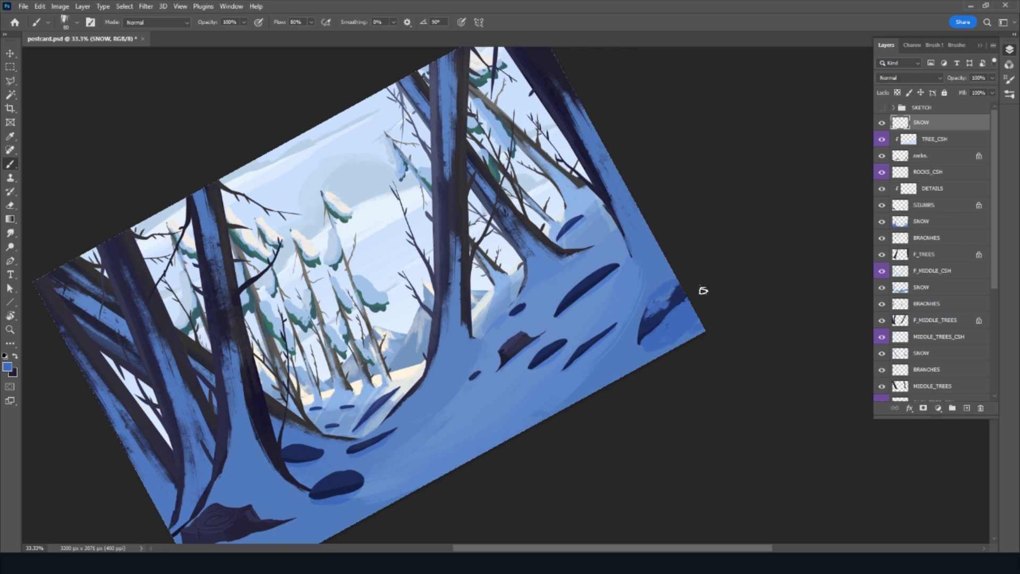
{"action": "left_click", "coordinate": [557, 355], "text": "alt"}
{"action": "mouse_move", "coordinate": [543, 357]}
{"action": "left_mouse_down"}
{"action": "mouse_move", "coordinate": [594, 344]}
{"action": "mouse_move", "coordinate": [458, 392]}
{"action": "mouse_move", "coordinate": [417, 360]}
{"action": "mouse_move", "coordinate": [473, 425]}
{"action": "mouse_move", "coordinate": [502, 372]}
{"action": "left_mouse_up"}
With a smaller brush, lighten the bottom-corner oval, the dark oval and the stump's base and edge
{"action": "key", "text": "bracketleft"}
{"action": "key", "text": "bracketleft"}
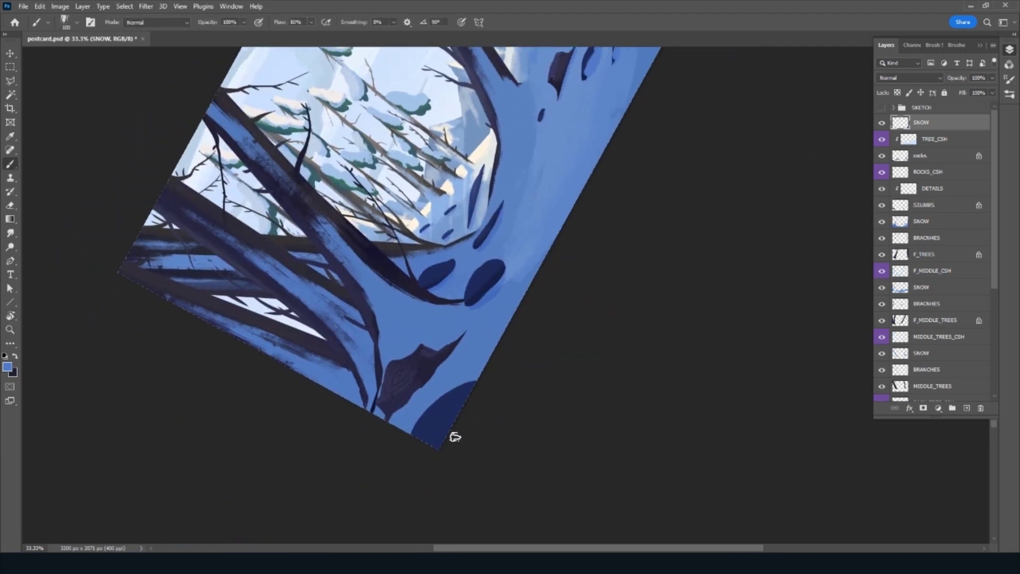
{"action": "left_click_drag", "start_coordinate": [459, 416], "coordinate": [431, 443]}
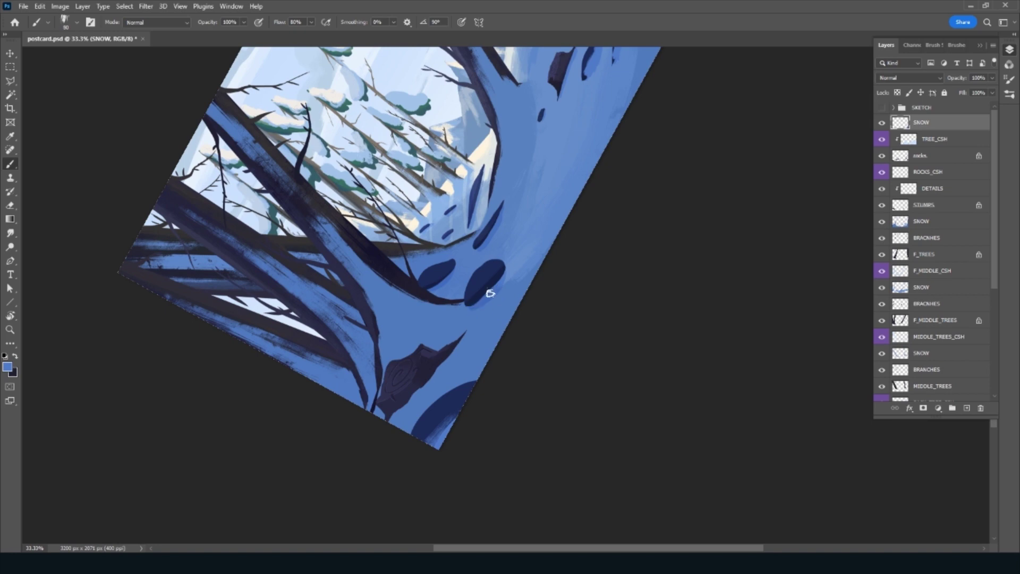
{"action": "key", "text": "alt"}
{"action": "left_click", "coordinate": [499, 289], "text": "alt"}
{"action": "left_click_drag", "start_coordinate": [486, 298], "coordinate": [494, 286]}
{"action": "mouse_move", "coordinate": [417, 392]}
{"action": "left_mouse_down"}
{"action": "mouse_move", "coordinate": [390, 417]}
{"action": "mouse_move", "coordinate": [405, 401]}
{"action": "left_mouse_up"}
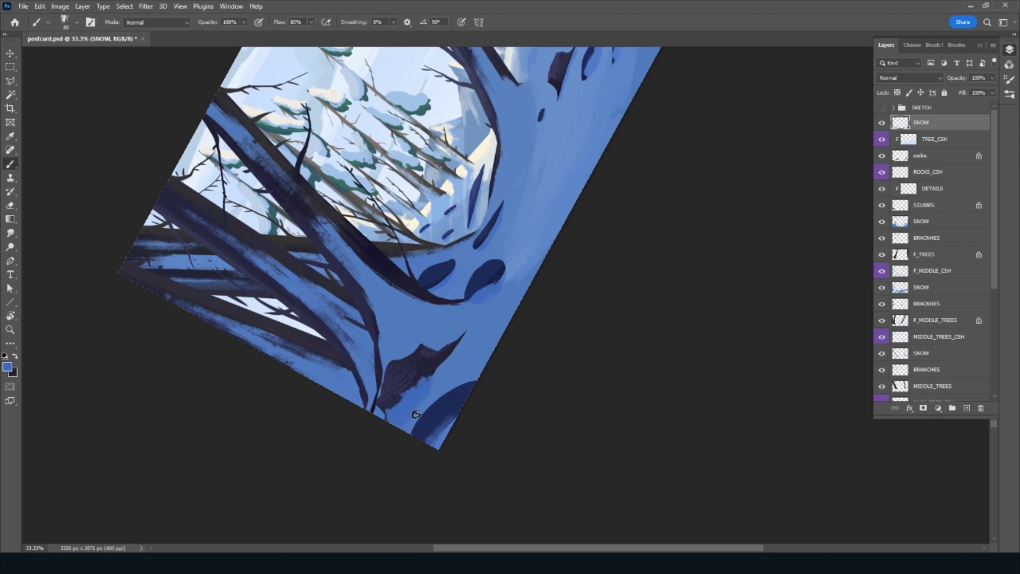
{"action": "mouse_move", "coordinate": [430, 382]}
{"action": "left_mouse_down"}
{"action": "mouse_move", "coordinate": [470, 331]}
{"action": "mouse_move", "coordinate": [545, 421]}
{"action": "left_mouse_up"}
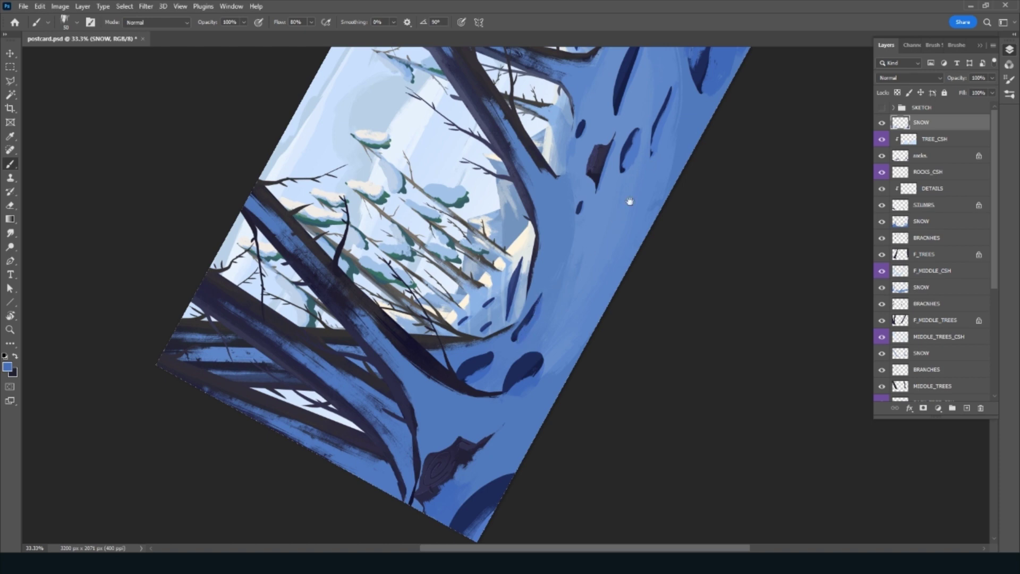
Lighten another dark oval, then erase the snow highlight on the right rock
{"action": "left_click_drag", "start_coordinate": [629, 201], "coordinate": [524, 367]}
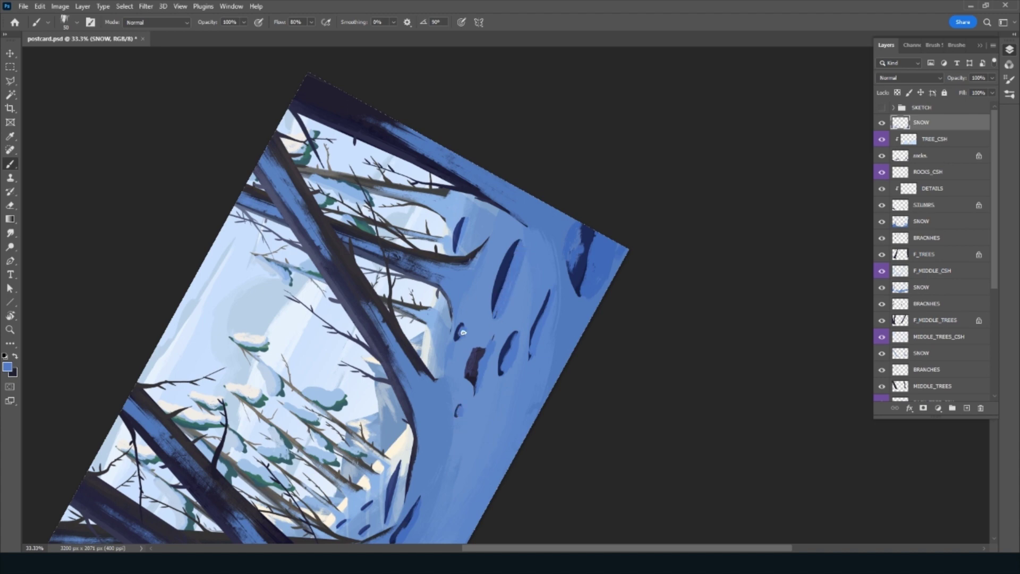
{"action": "left_click_drag", "start_coordinate": [462, 240], "coordinate": [457, 252]}
{"action": "scroll", "coordinate": [458, 341], "scroll_direction": "down", "scroll_amount": 5}
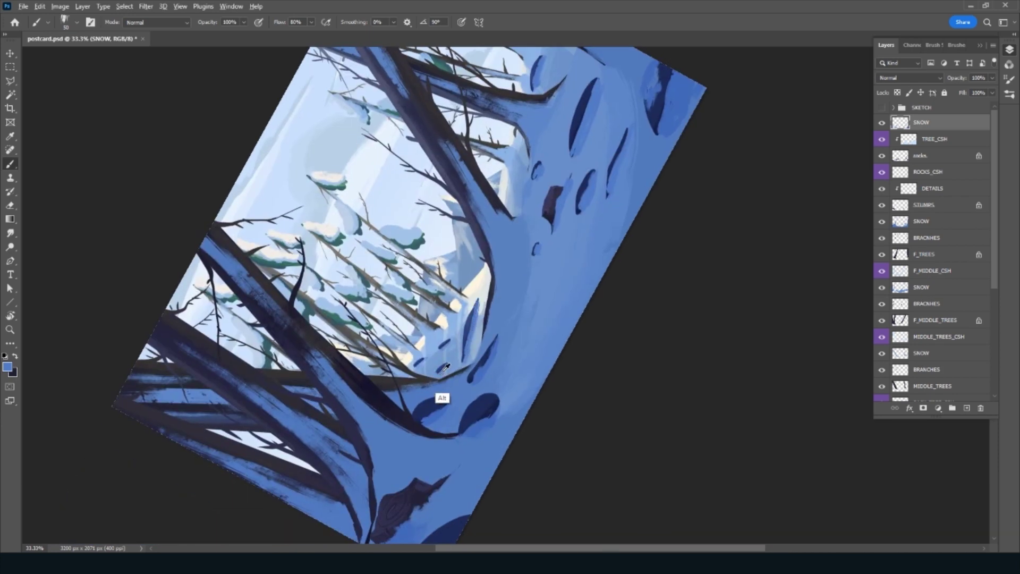
{"action": "key", "text": "Escape"}
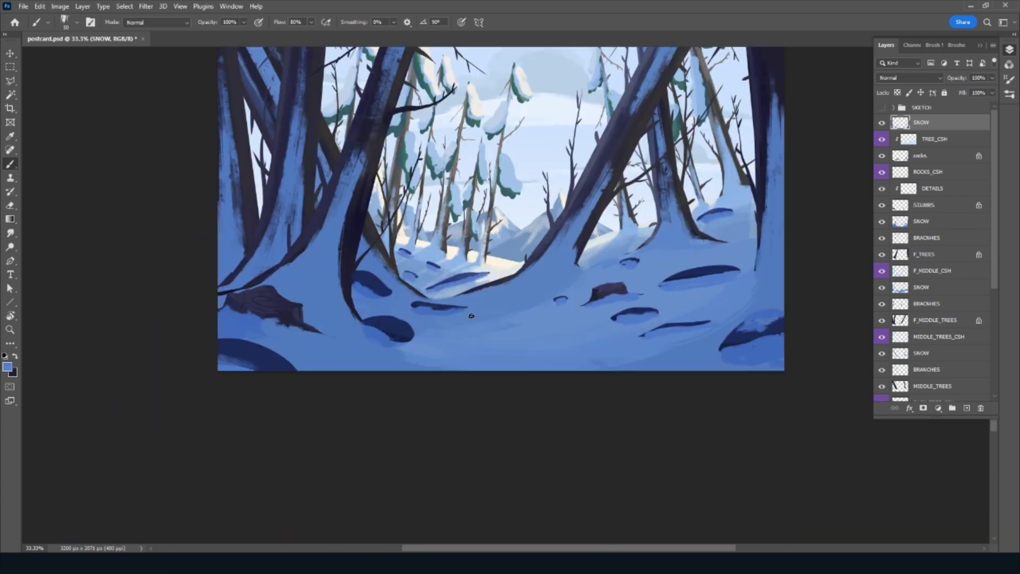
{"action": "key", "text": "e"}
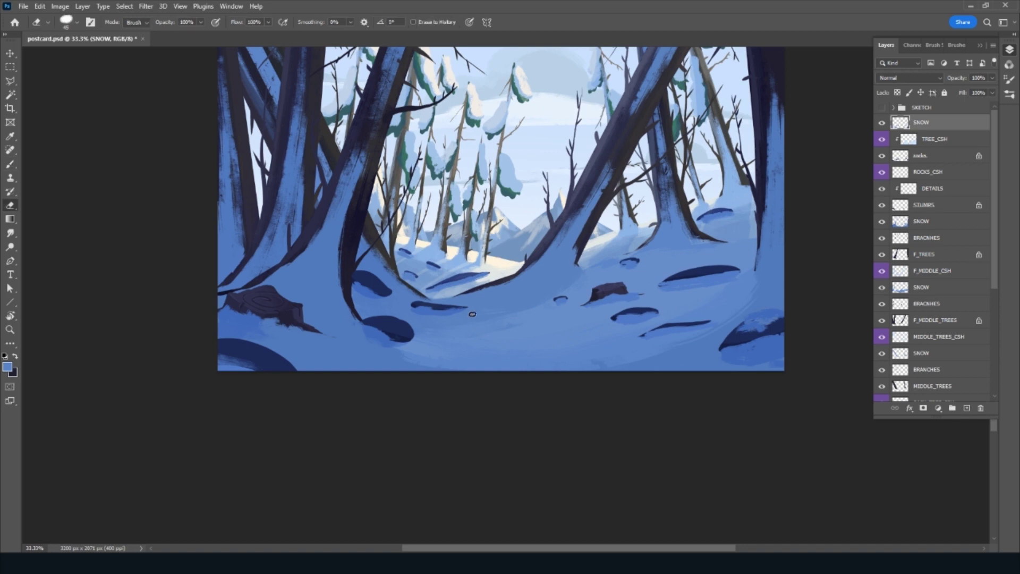
{"action": "left_click_drag", "start_coordinate": [753, 317], "coordinate": [787, 319]}
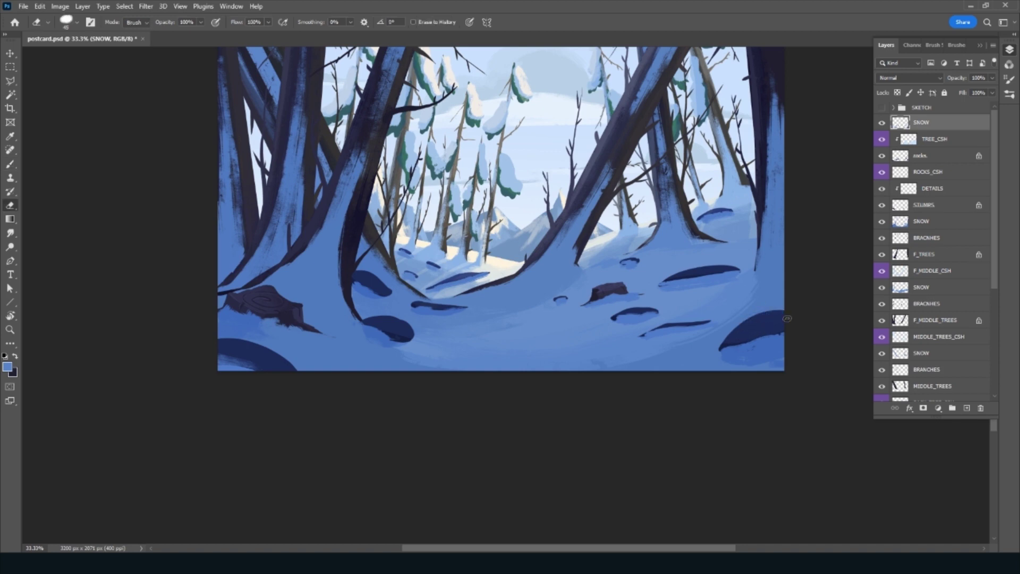
Show the SKETCH group, save the postcard, and add a new empty layer
{"action": "key", "text": "r"}
{"action": "mouse_move", "coordinate": [612, 428]}
{"action": "left_mouse_down"}
{"action": "mouse_move", "coordinate": [579, 424]}
{"action": "mouse_move", "coordinate": [719, 456]}
{"action": "left_mouse_up"}
{"action": "key", "text": "v"}
{"action": "key", "text": "Escape"}
{"action": "left_click", "coordinate": [878, 108]}
{"action": "key", "text": "ctrl+s"}
{"action": "left_click", "coordinate": [968, 407]}
Name the new layer GROUND_DETAILS and select the Rough Inker 4 brush
{"action": "double_click", "coordinate": [922, 122]}
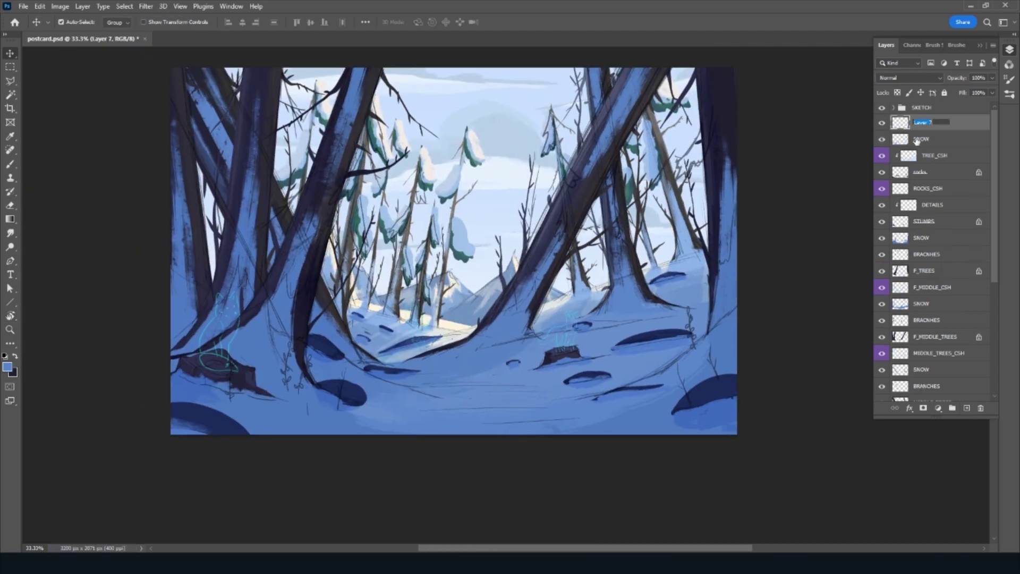
{"action": "type", "text": "GROUND_DETAILS"}
{"action": "key", "text": "Return"}
{"action": "left_click", "coordinate": [957, 45]}
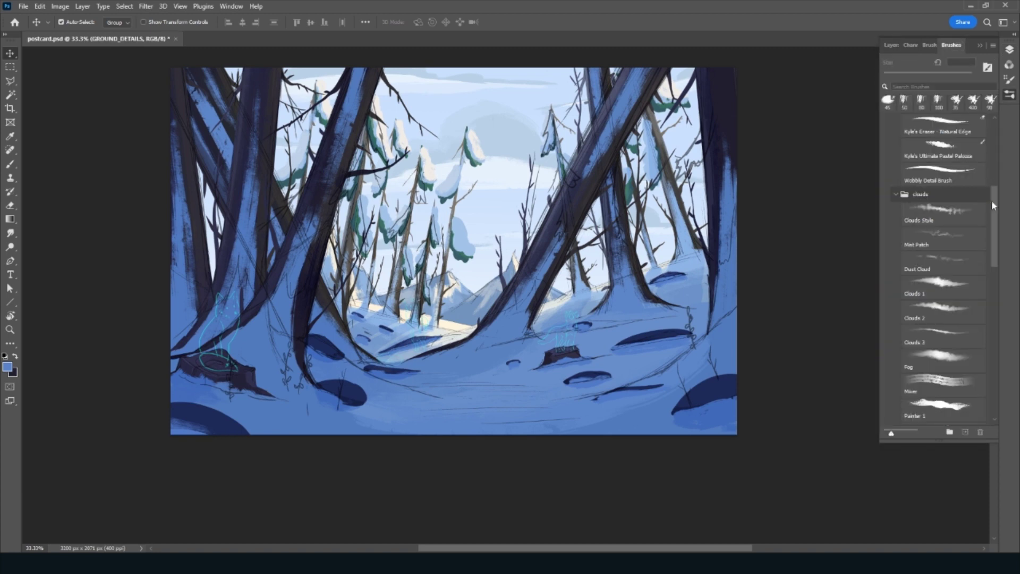
{"action": "left_click_drag", "start_coordinate": [992, 200], "coordinate": [994, 133]}
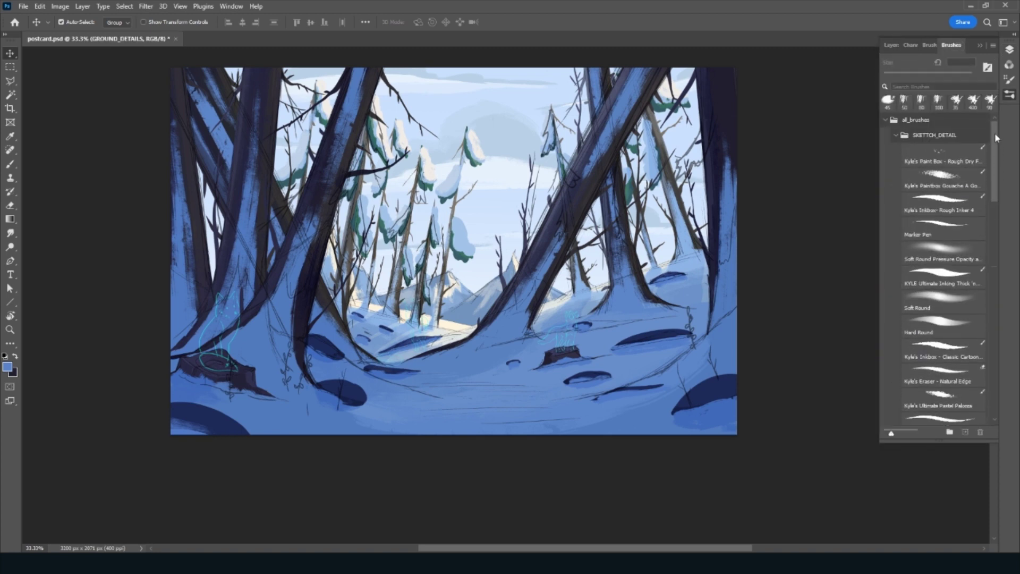
{"action": "left_click", "coordinate": [956, 211]}
Zoom into the left ground and paint a dark teal-green vine up along the trunk
{"action": "left_click_drag", "start_coordinate": [280, 467], "coordinate": [449, 465]}
{"action": "key", "text": "ctrl+plus"}
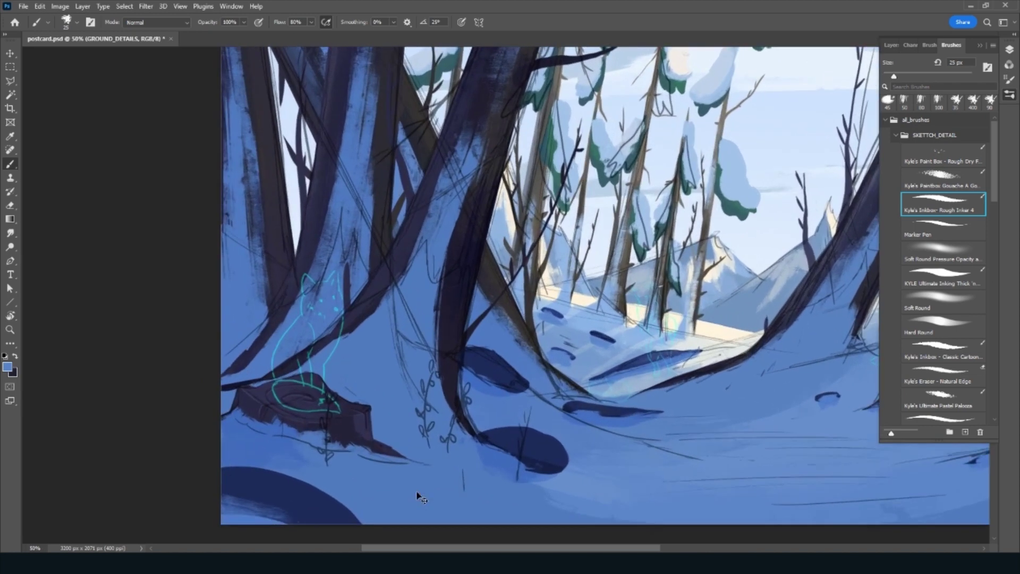
{"action": "key", "text": "ctrl+plus"}
{"action": "left_click", "coordinate": [518, 215], "text": "alt"}
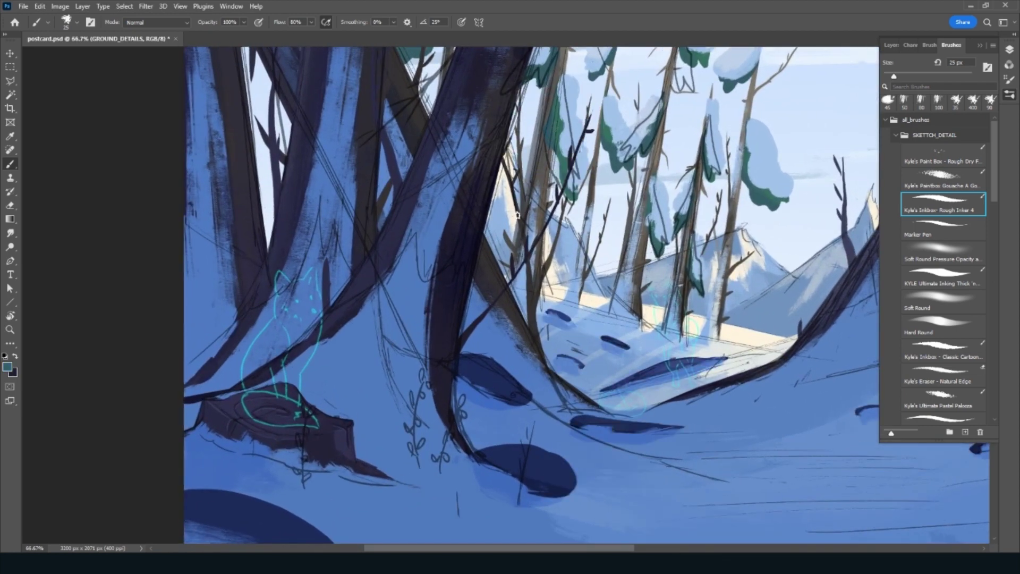
{"action": "key", "text": "bracketleft"}
{"action": "left_click_drag", "start_coordinate": [414, 443], "coordinate": [437, 342]}
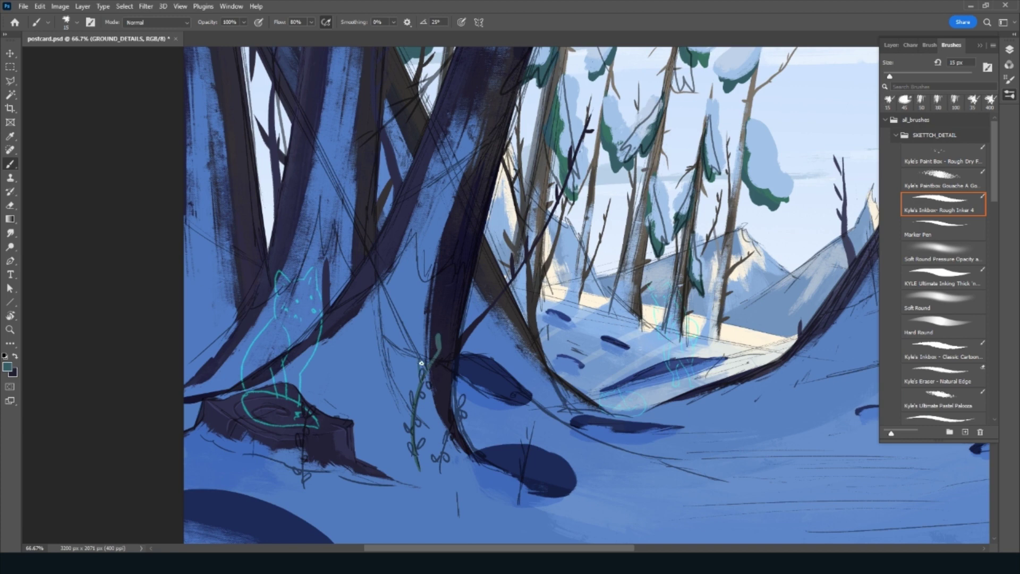
{"action": "left_click_drag", "start_coordinate": [442, 447], "coordinate": [462, 397]}
Thicken a twig in dark navy and add a green grass stem
{"action": "left_click", "coordinate": [596, 424], "text": "alt"}
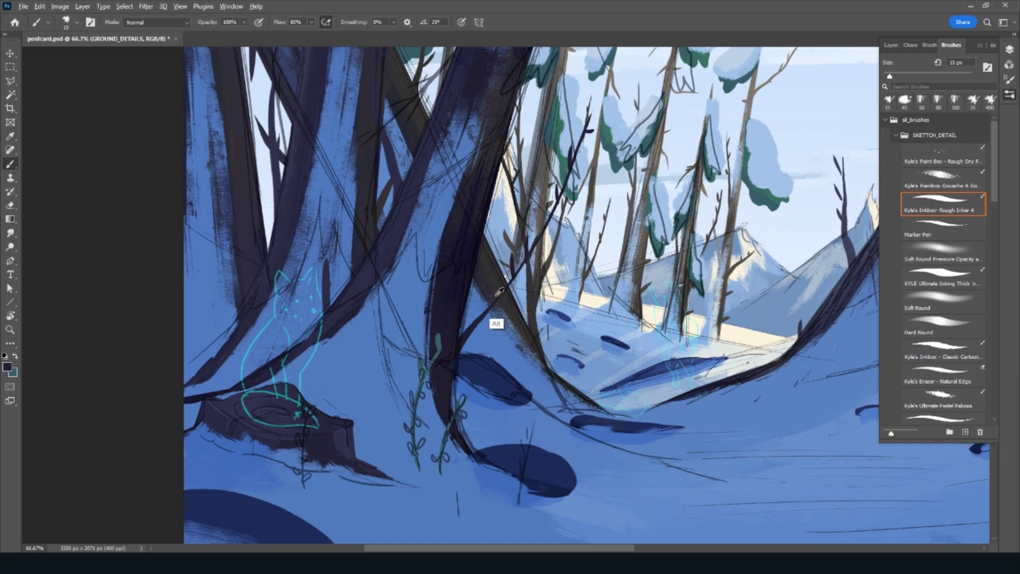
{"action": "scroll", "coordinate": [510, 346], "scroll_direction": "down", "scroll_amount": 1}
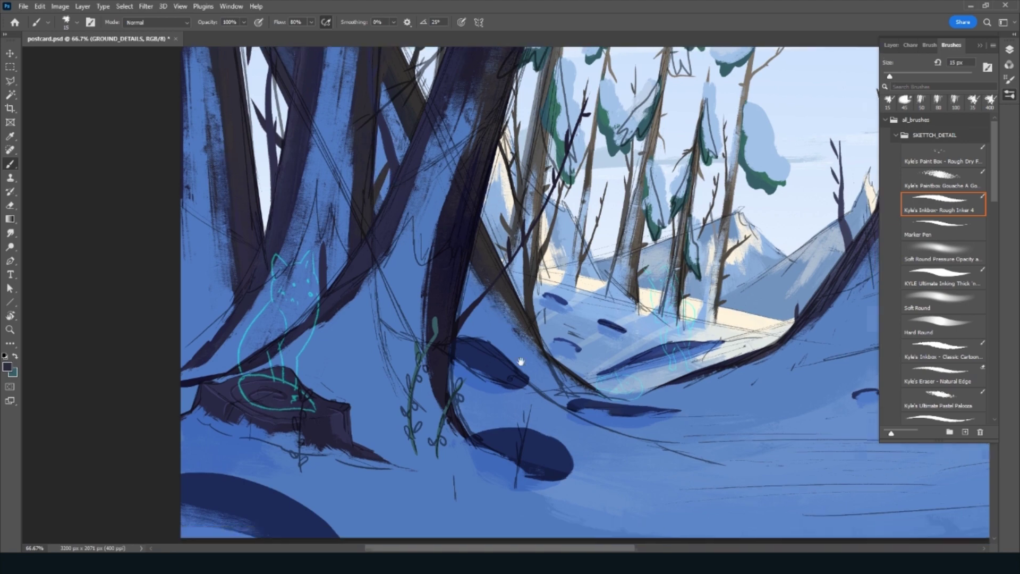
{"action": "scroll", "coordinate": [520, 358], "scroll_direction": "down", "scroll_amount": 3}
{"action": "left_click_drag", "start_coordinate": [493, 418], "coordinate": [507, 336]}
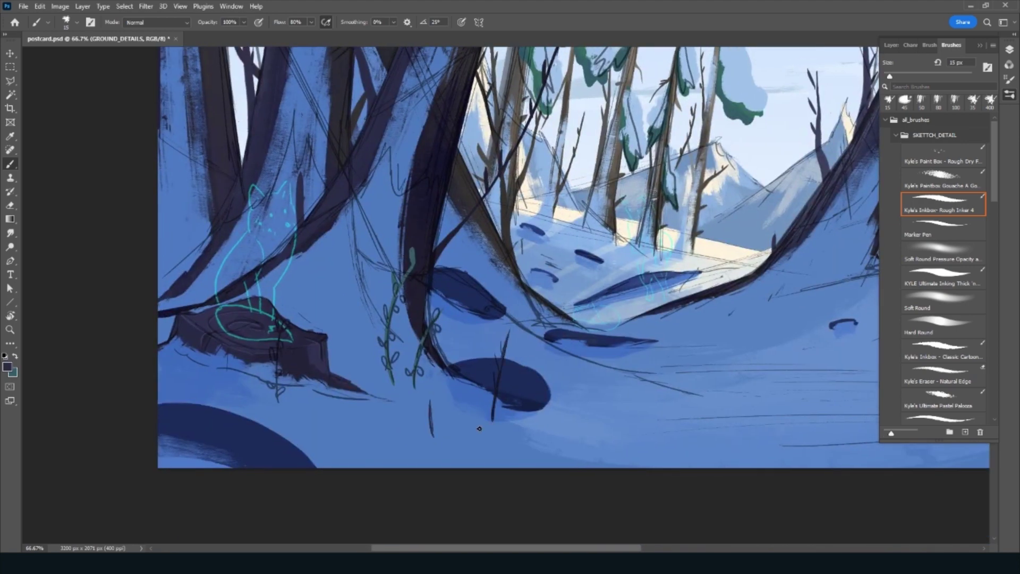
{"action": "left_click", "coordinate": [278, 394], "text": "alt"}
{"action": "left_click_drag", "start_coordinate": [277, 404], "coordinate": [288, 291]}
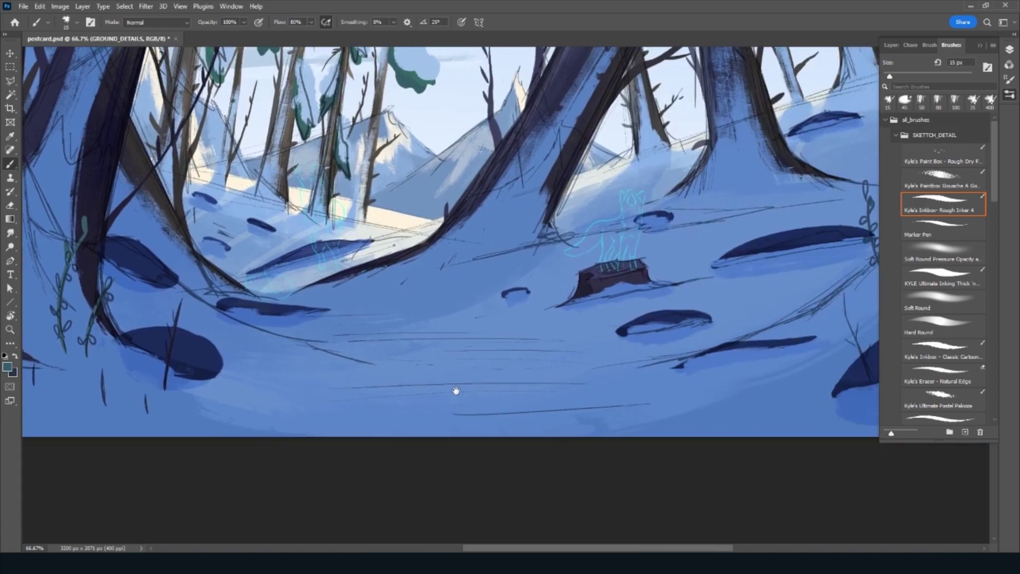
On the right side of the ground, paint a dark navy branch and extend the green vine
{"action": "mouse_move", "coordinate": [803, 432]}
{"action": "left_mouse_down"}
{"action": "mouse_move", "coordinate": [568, 423]}
{"action": "mouse_move", "coordinate": [540, 331]}
{"action": "left_mouse_up"}
{"action": "left_click", "coordinate": [570, 420], "text": "alt"}
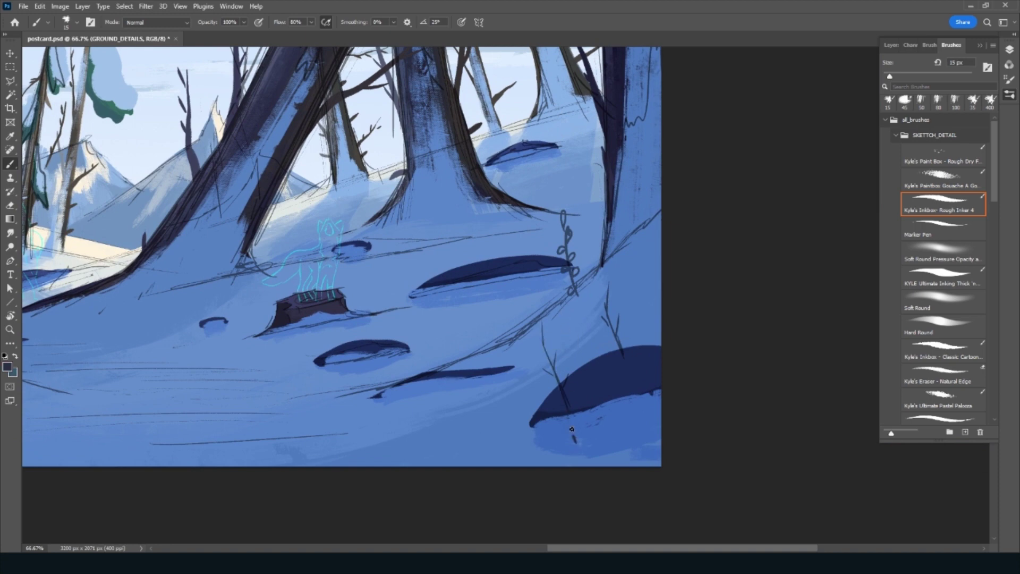
{"action": "left_click_drag", "start_coordinate": [572, 428], "coordinate": [537, 320]}
{"action": "left_click_drag", "start_coordinate": [620, 344], "coordinate": [564, 191]}
{"action": "key", "text": "x"}
{"action": "key", "text": "x"}
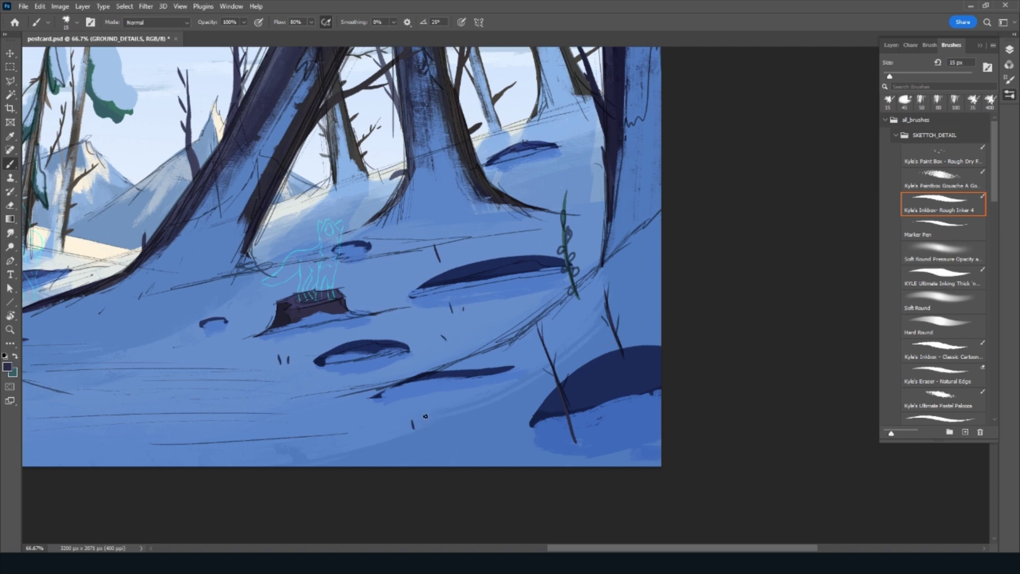
{"action": "left_click_drag", "start_coordinate": [272, 295], "coordinate": [409, 379]}
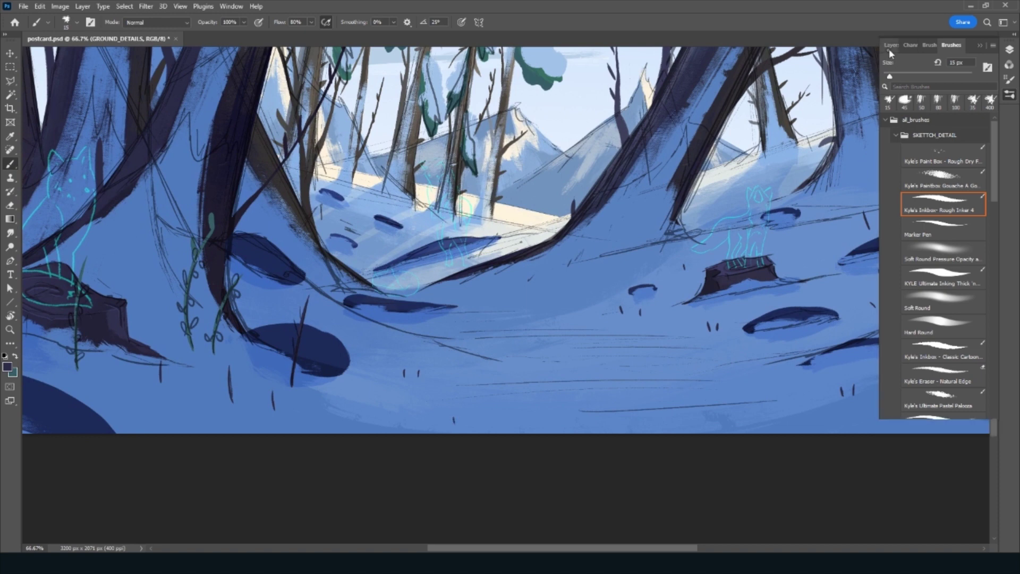
Hide the SKETCH group and add a dark stroke to a grass blade
{"action": "left_click", "coordinate": [887, 45]}
{"action": "left_click", "coordinate": [882, 107]}
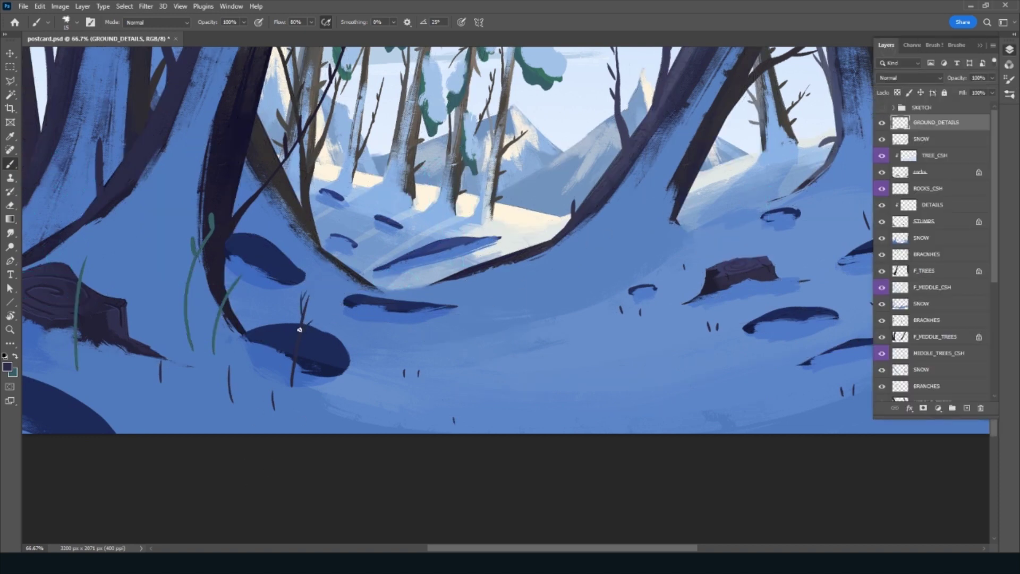
{"action": "left_click_drag", "start_coordinate": [230, 374], "coordinate": [233, 384]}
{"action": "key", "text": "x"}
{"action": "mouse_move", "coordinate": [226, 259]}
{"action": "left_mouse_down"}
{"action": "mouse_move", "coordinate": [433, 440]}
{"action": "mouse_move", "coordinate": [485, 320]}
{"action": "left_mouse_up"}
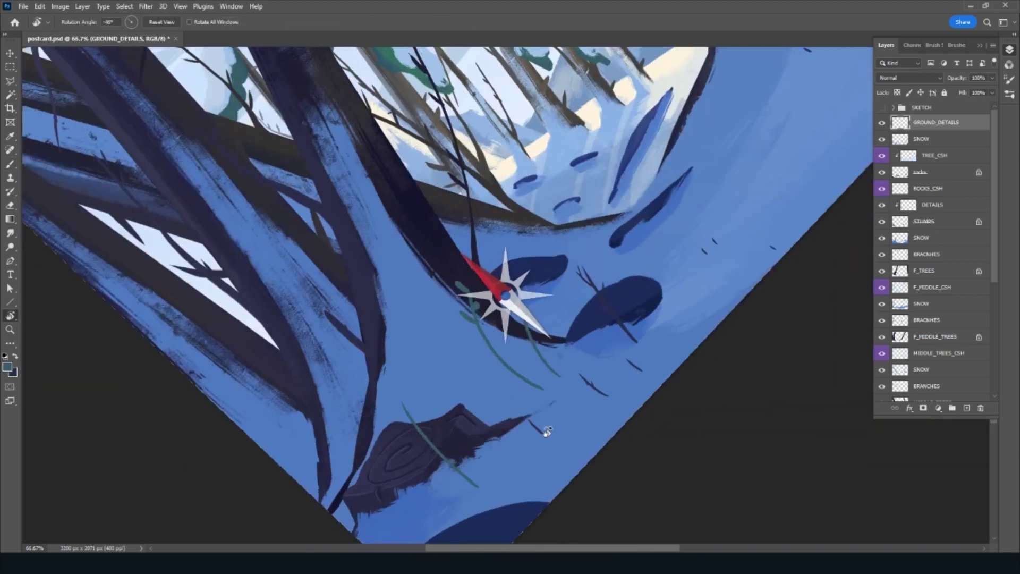
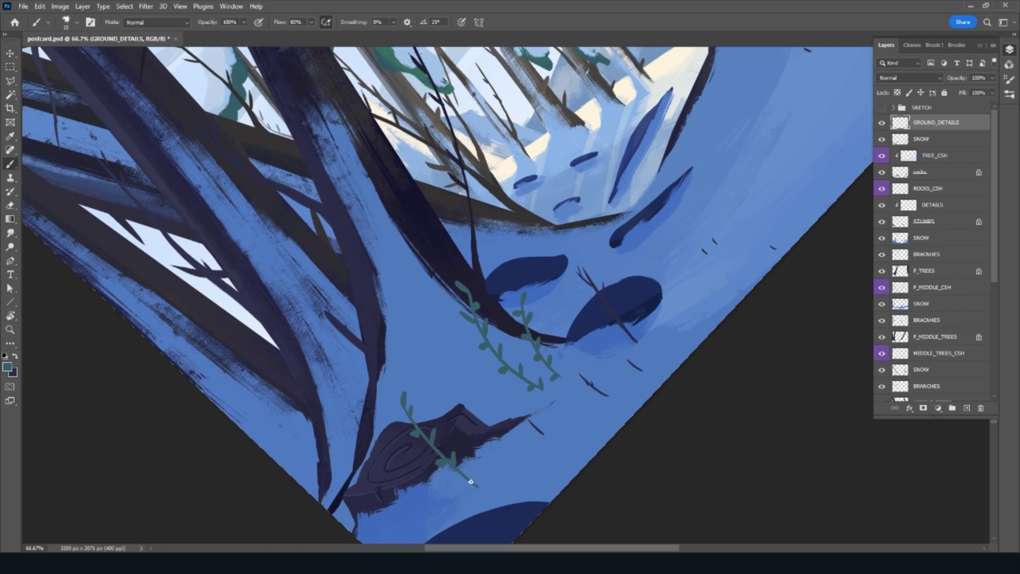
Sample the dark navy from a ground stroke, save the postcard, and start choosing a new foreground colour
{"action": "mouse_move", "coordinate": [793, 284]}
{"action": "left_mouse_down"}
{"action": "mouse_move", "coordinate": [423, 474]}
{"action": "mouse_move", "coordinate": [480, 464]}
{"action": "mouse_move", "coordinate": [497, 445]}
{"action": "left_mouse_up"}
{"action": "left_click_drag", "start_coordinate": [540, 304], "coordinate": [511, 420]}
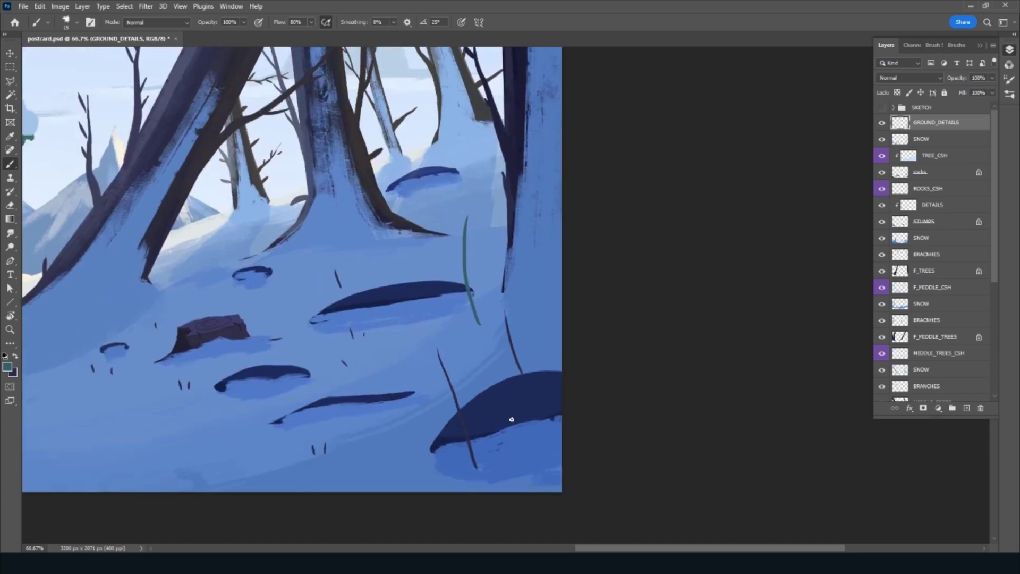
{"action": "left_click", "coordinate": [473, 450], "text": "alt"}
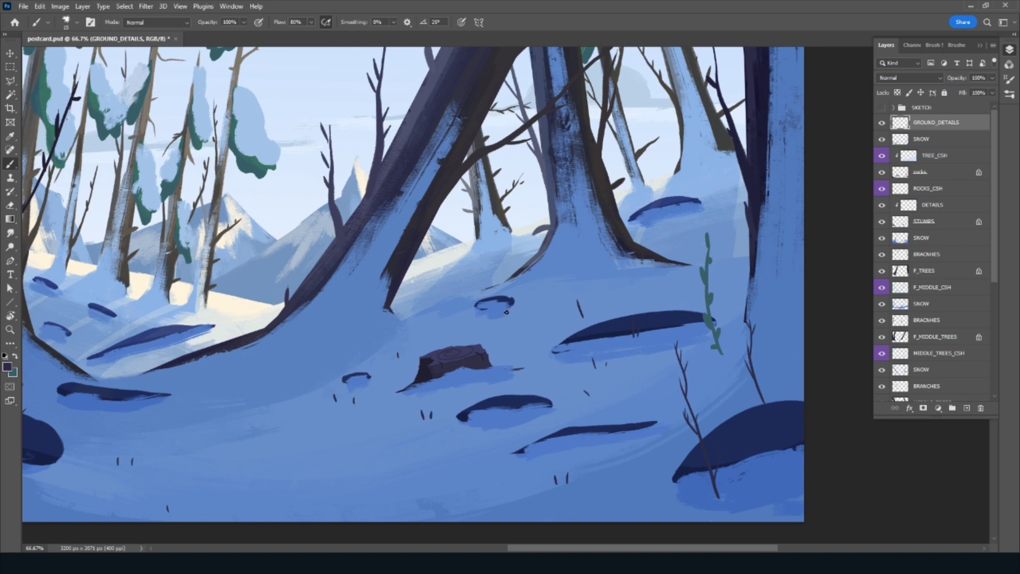
{"action": "key", "text": "ctrl+s"}
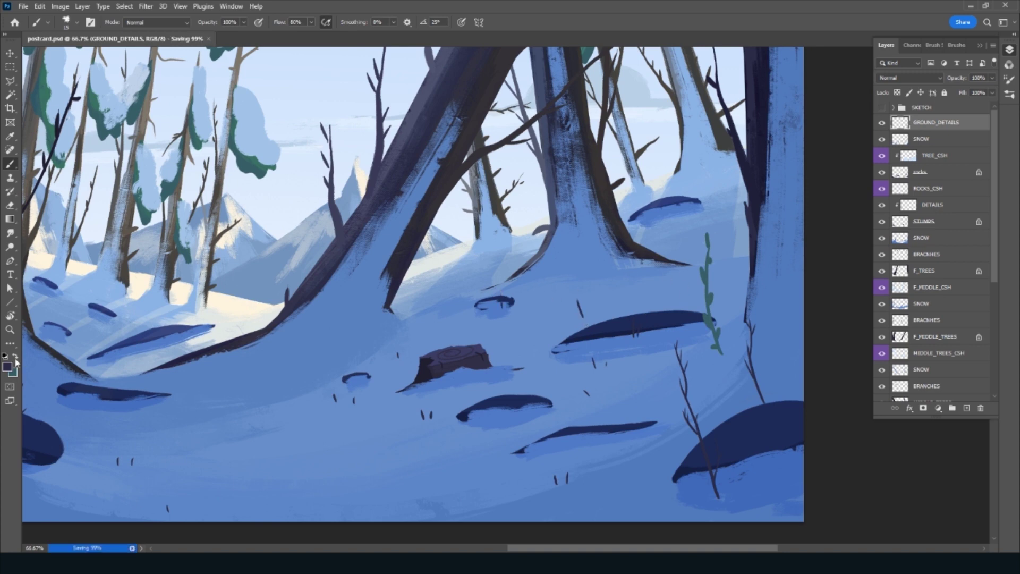
{"action": "left_click", "coordinate": [15, 357]}
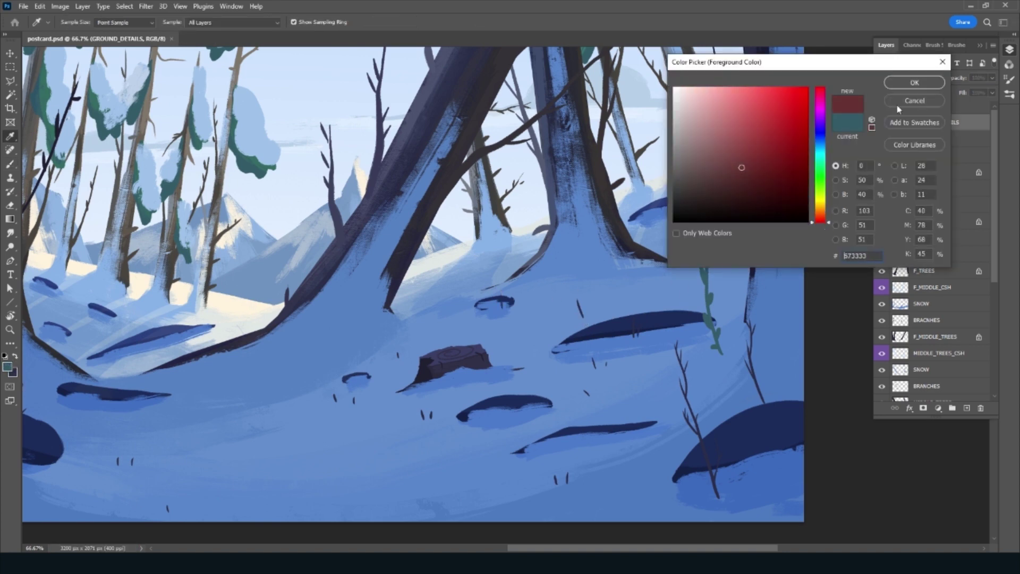
Accept the dark red and paint red berries on the sprigs, checking in a mirrored view
{"action": "left_click", "coordinate": [903, 102]}
{"action": "key", "text": "b"}
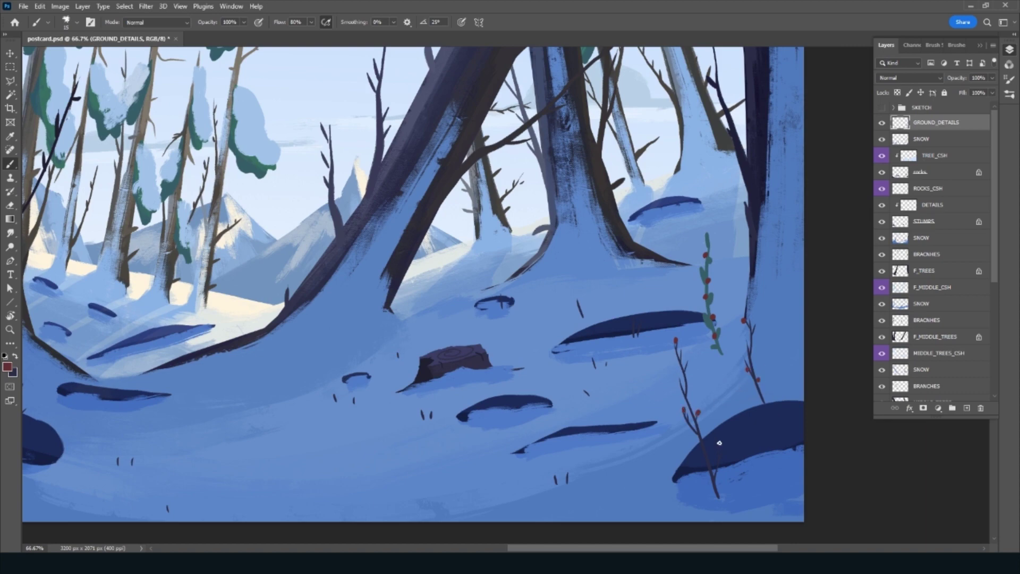
{"action": "key", "text": "ctrl+alt+shift+f"}
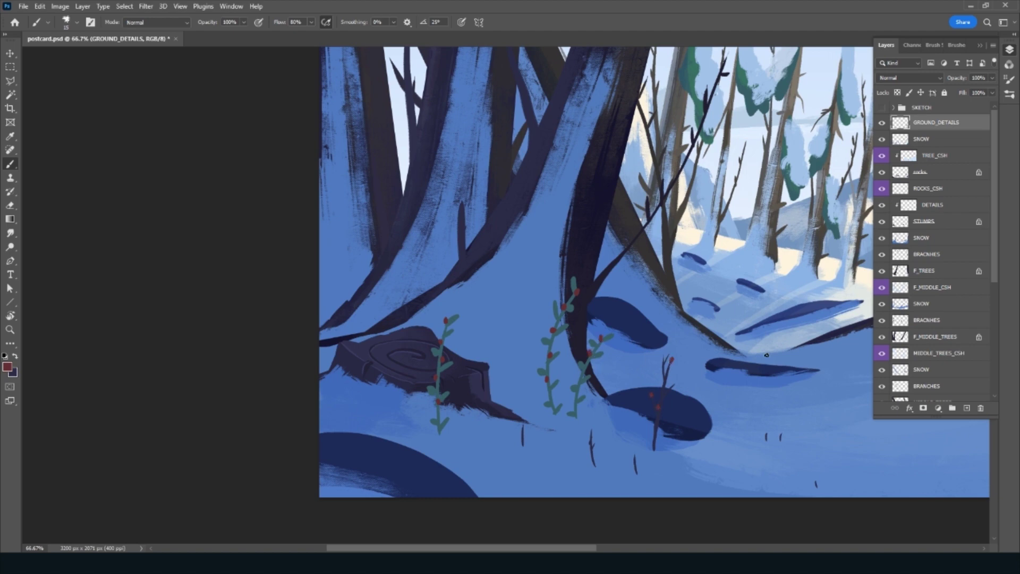
{"action": "key", "text": "ctrl+minus"}
Save the postcard, zoom out to the whole image, and add a new layer above GROUND_DETAILS
{"action": "key", "text": "ctrl+s"}
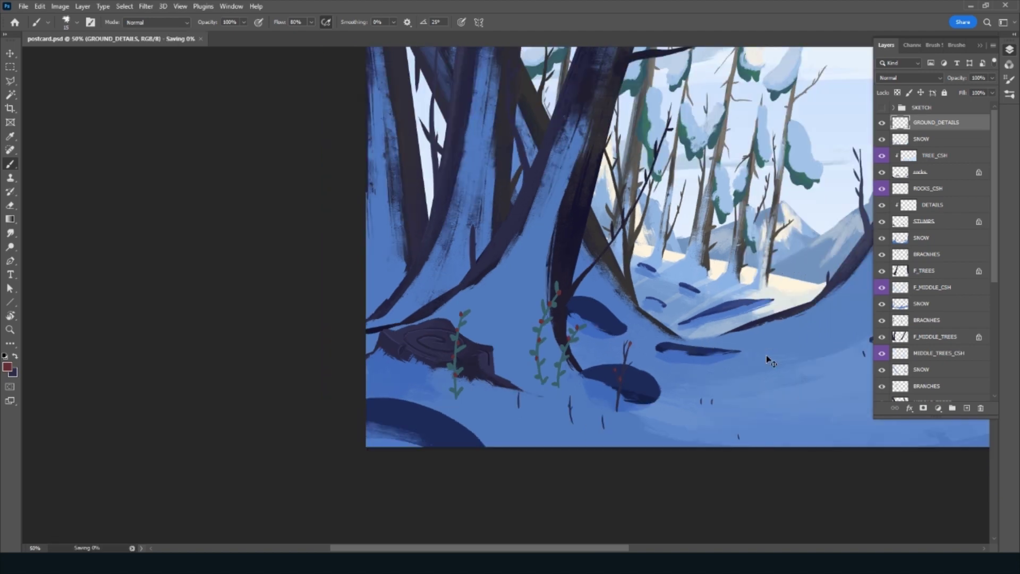
{"action": "key", "text": "ctrl+minus"}
{"action": "key", "text": "ctrl+minus"}
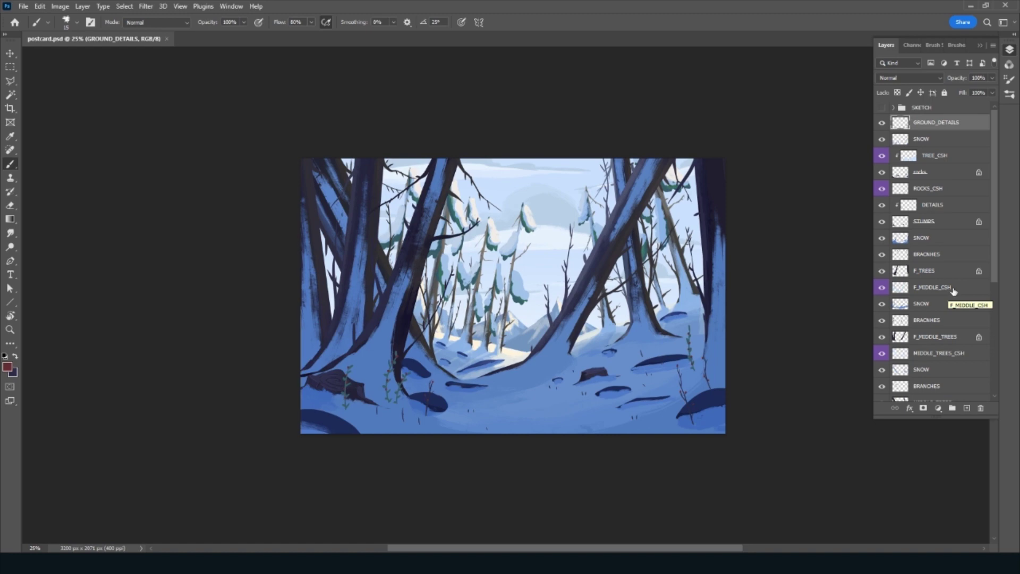
{"action": "mouse_move", "coordinate": [992, 276]}
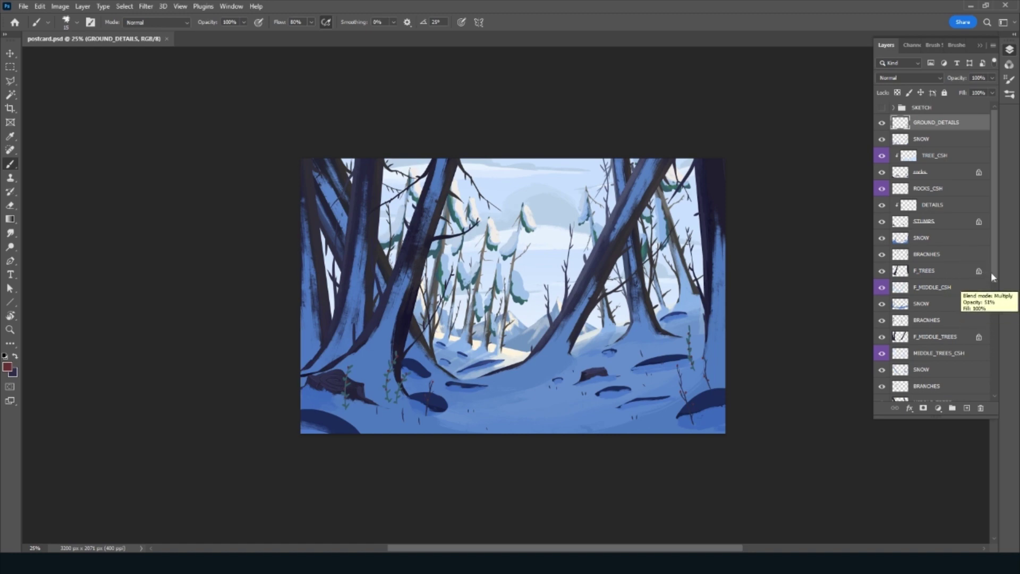
{"action": "key", "text": "ctrl+shift+alt+n"}
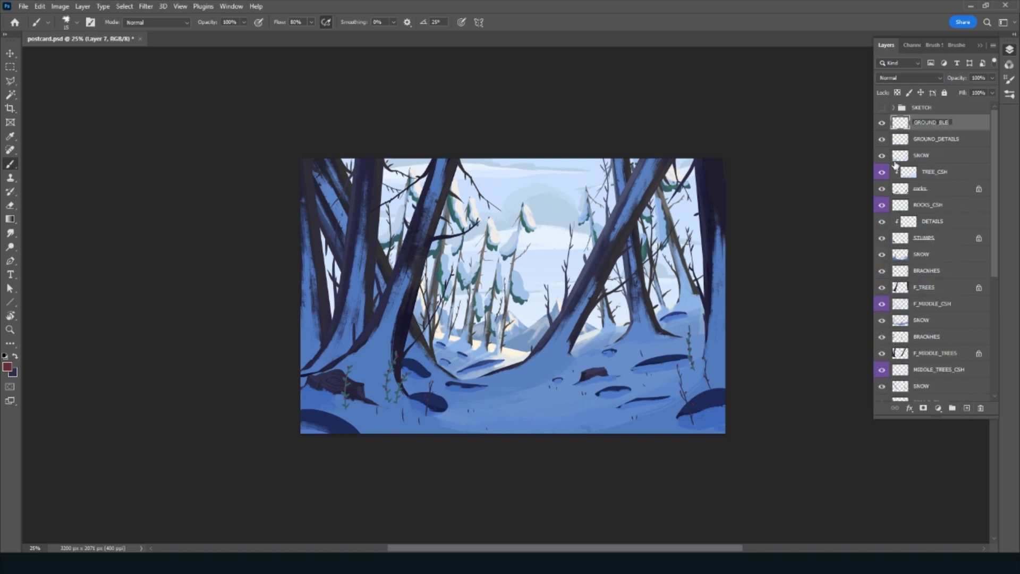
Name the new layer GROUND_BLEND and select the Ink 2 textured brush
{"action": "type", "text": "ND"}
{"action": "key", "text": "Return"}
{"action": "left_click", "coordinate": [957, 44]}
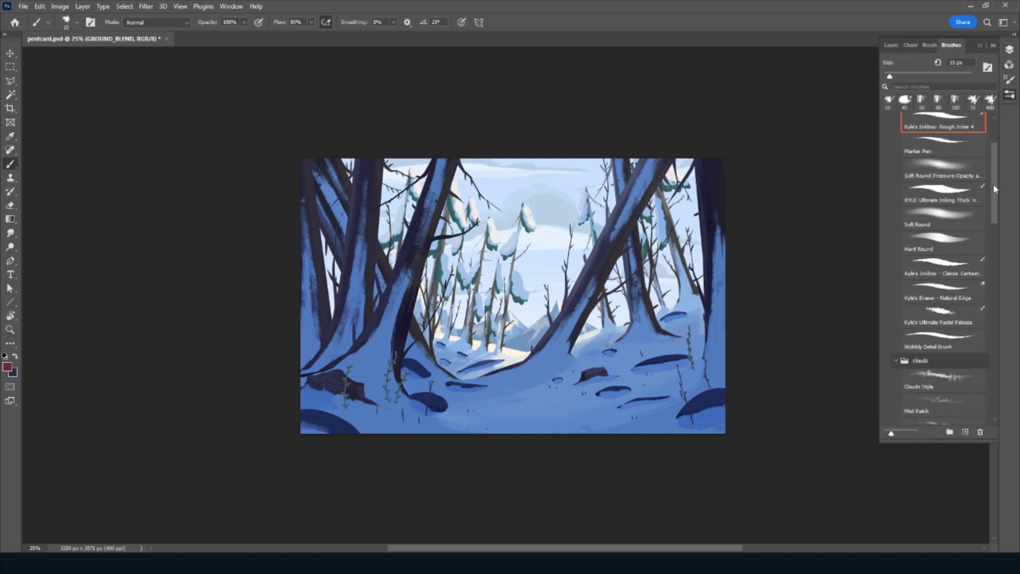
{"action": "left_click_drag", "start_coordinate": [993, 183], "coordinate": [993, 257]}
{"action": "left_click", "coordinate": [943, 340]}
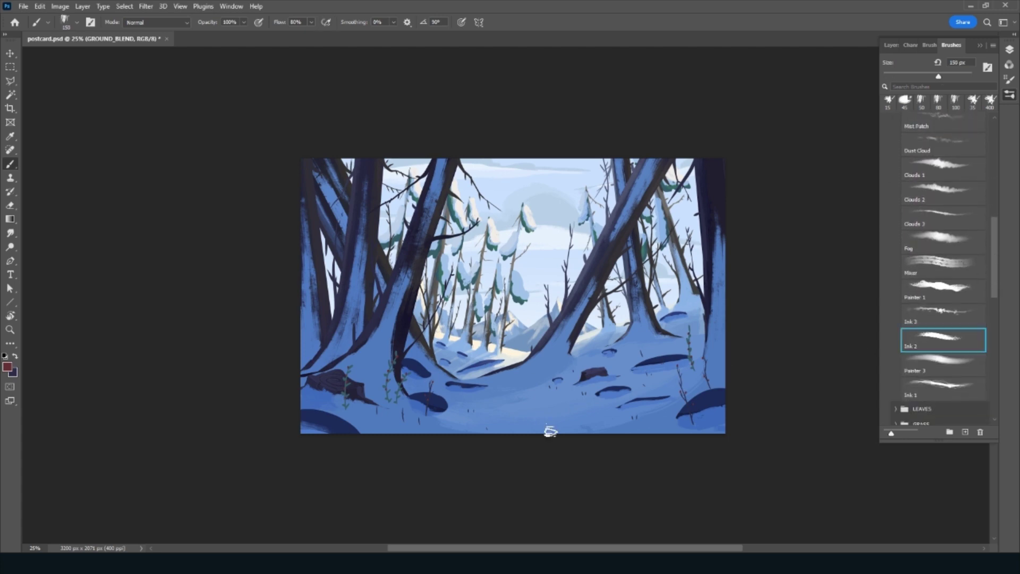
Rotate the canvas view counterclockwise and sample the snow's blue as the painting colour
{"action": "key", "text": "r"}
{"action": "left_click_drag", "start_coordinate": [462, 478], "coordinate": [587, 474]}
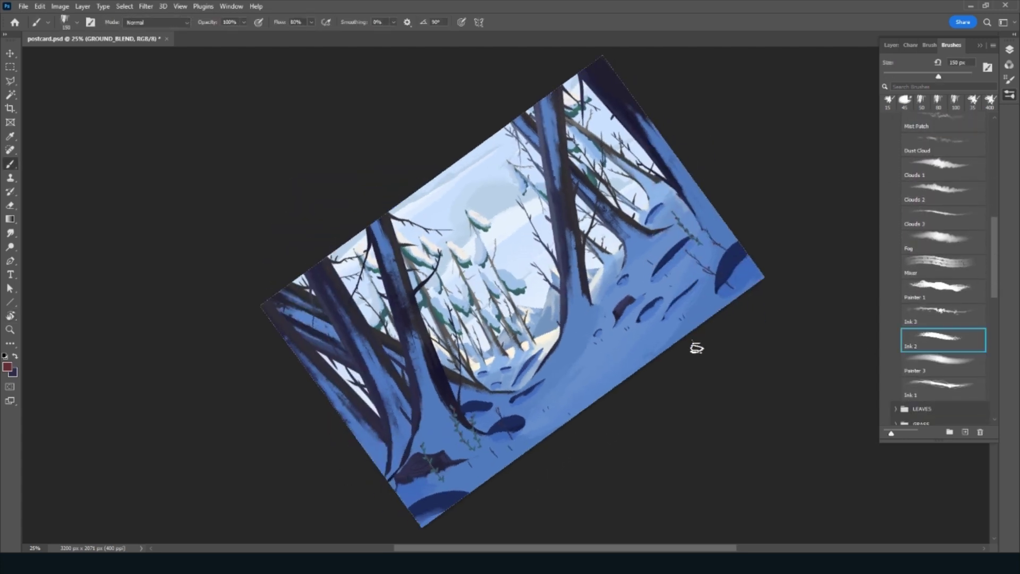
{"action": "left_click", "coordinate": [697, 313], "text": "alt"}
{"action": "left_click", "coordinate": [7, 366]}
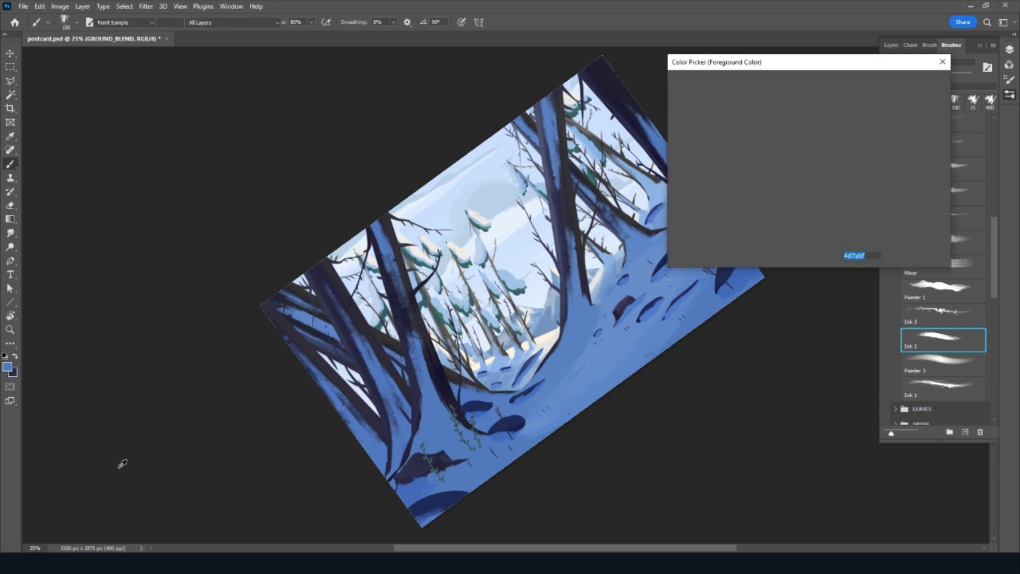
{"action": "key", "text": "Return"}
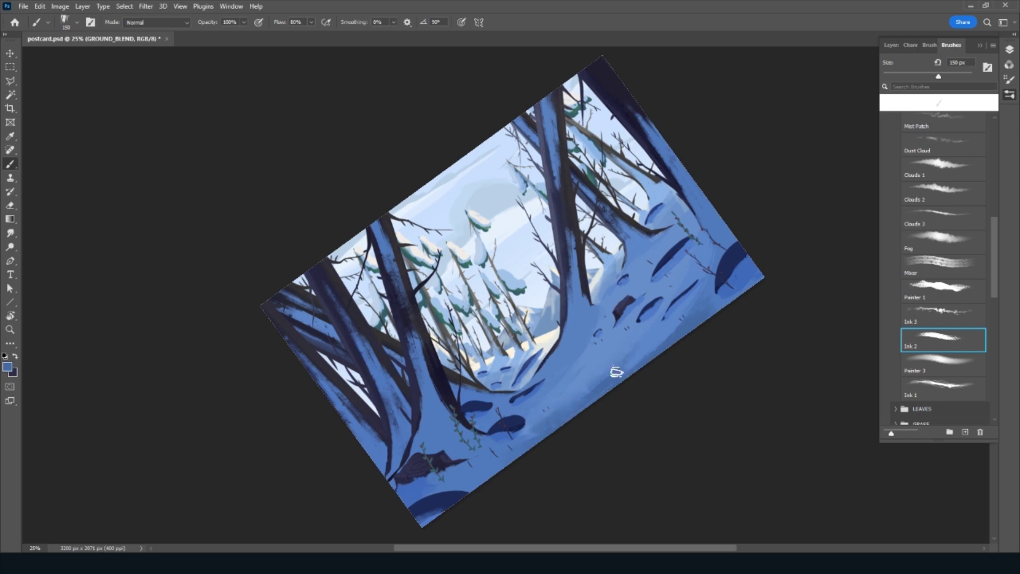
Rotate the view further, shrink the brush, restore the Layers panel, and sample navy and snow blues
{"action": "key", "text": "r"}
{"action": "mouse_move", "coordinate": [526, 485]}
{"action": "left_mouse_down"}
{"action": "mouse_move", "coordinate": [592, 393]}
{"action": "mouse_move", "coordinate": [531, 454]}
{"action": "left_mouse_up"}
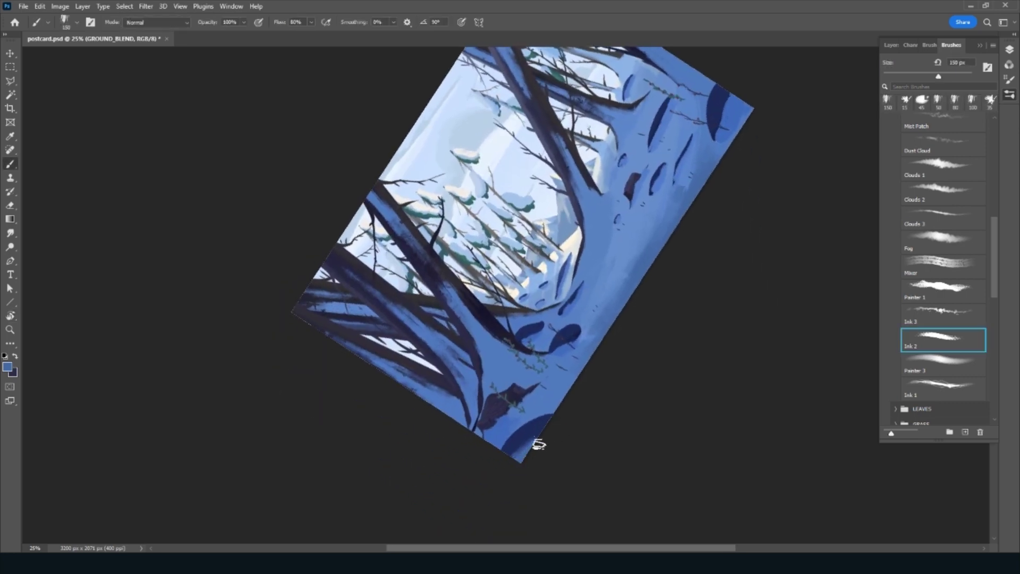
{"action": "key", "text": "bracketleft"}
{"action": "key", "text": "bracketleft"}
{"action": "key", "text": "bracketleft"}
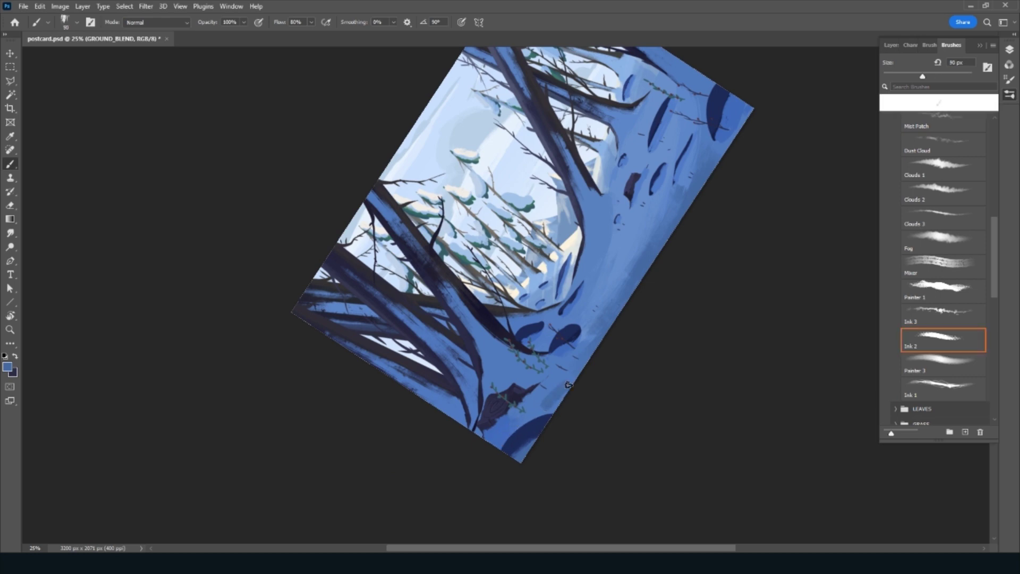
{"action": "key", "text": "F7"}
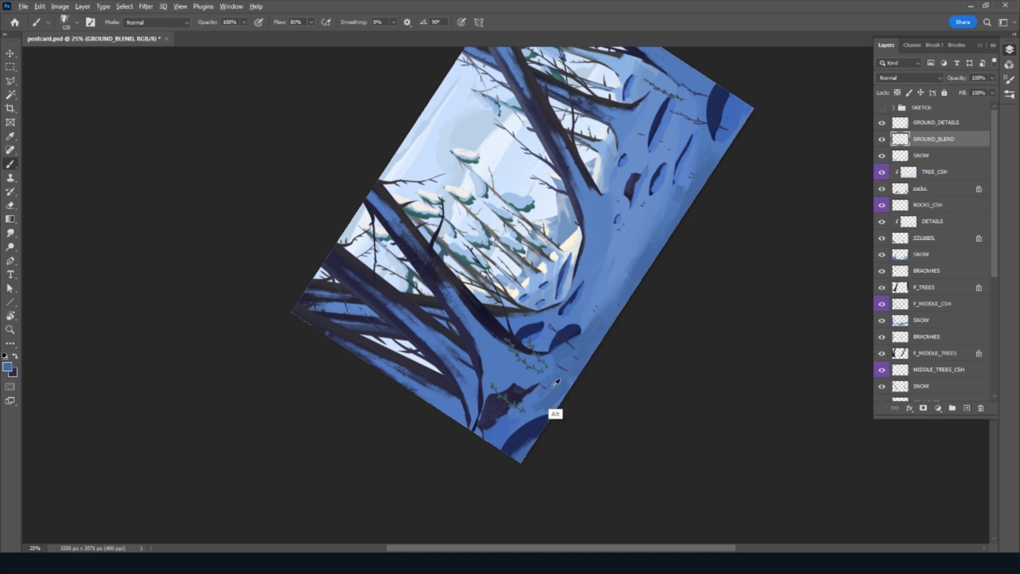
{"action": "left_click", "coordinate": [540, 401], "text": "alt"}
{"action": "left_click", "coordinate": [534, 429], "text": "alt"}
{"action": "left_click", "coordinate": [525, 379], "text": "alt"}
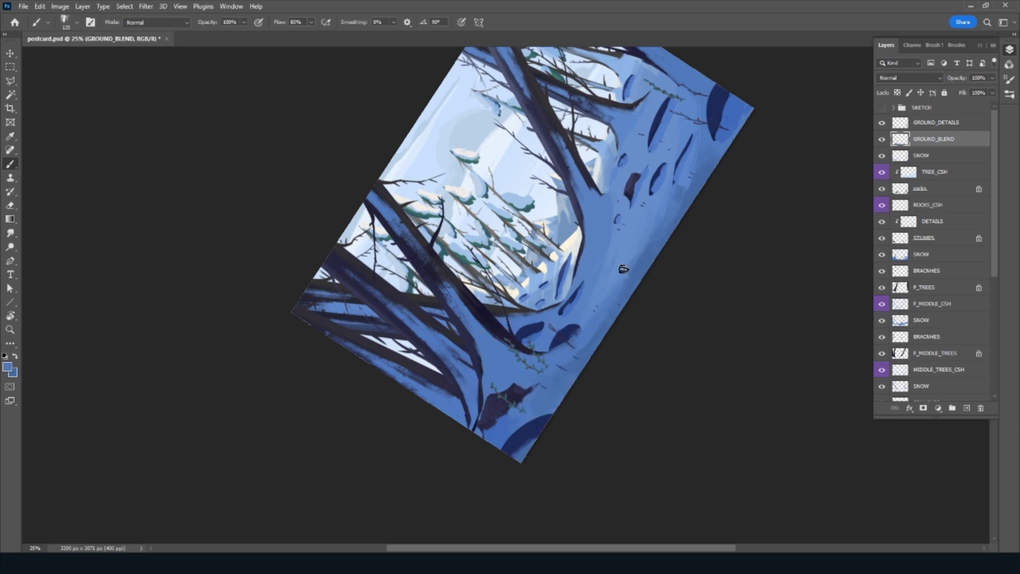
{"action": "mouse_move", "coordinate": [647, 304]}
{"action": "left_mouse_down"}
{"action": "mouse_move", "coordinate": [639, 319]}
{"action": "mouse_move", "coordinate": [537, 343]}
{"action": "left_mouse_up"}
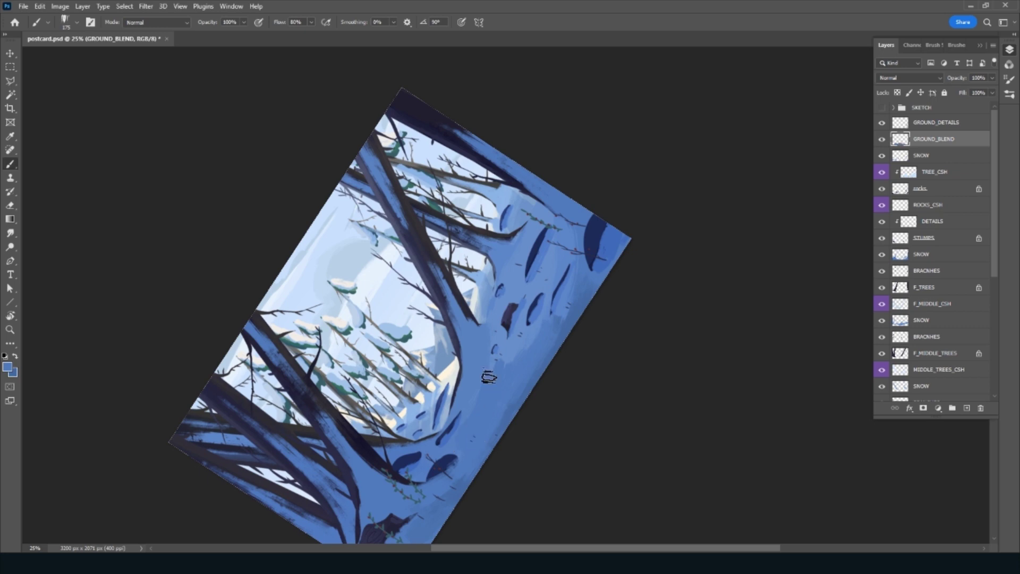
{"action": "key", "text": "bracketleft"}
{"action": "key", "text": "bracketleft"}
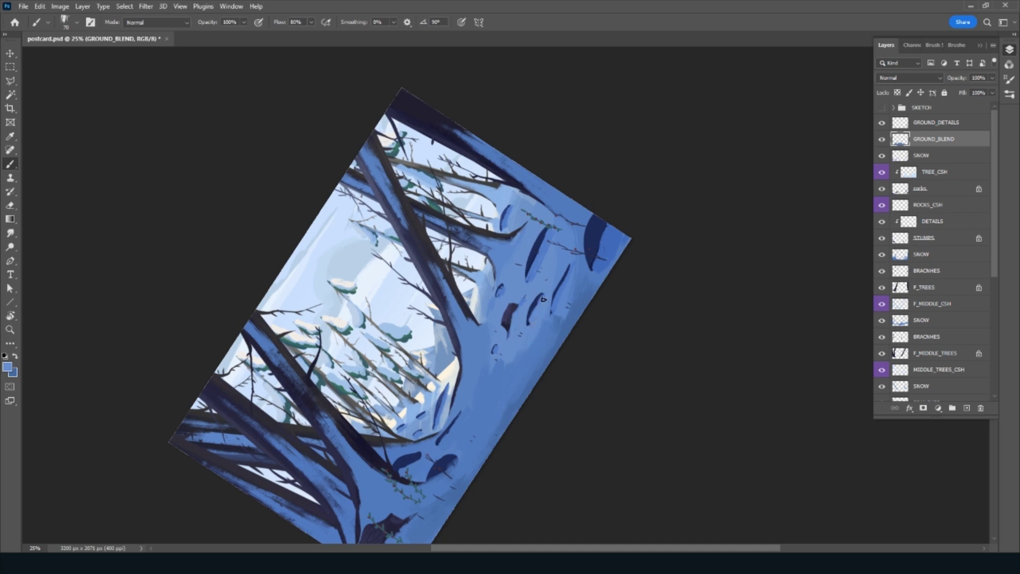
Paint light blue over the dark strokes to thin them, resampling pale snow colours
{"action": "left_click_drag", "start_coordinate": [543, 299], "coordinate": [530, 322]}
{"action": "left_click_drag", "start_coordinate": [538, 264], "coordinate": [527, 283]}
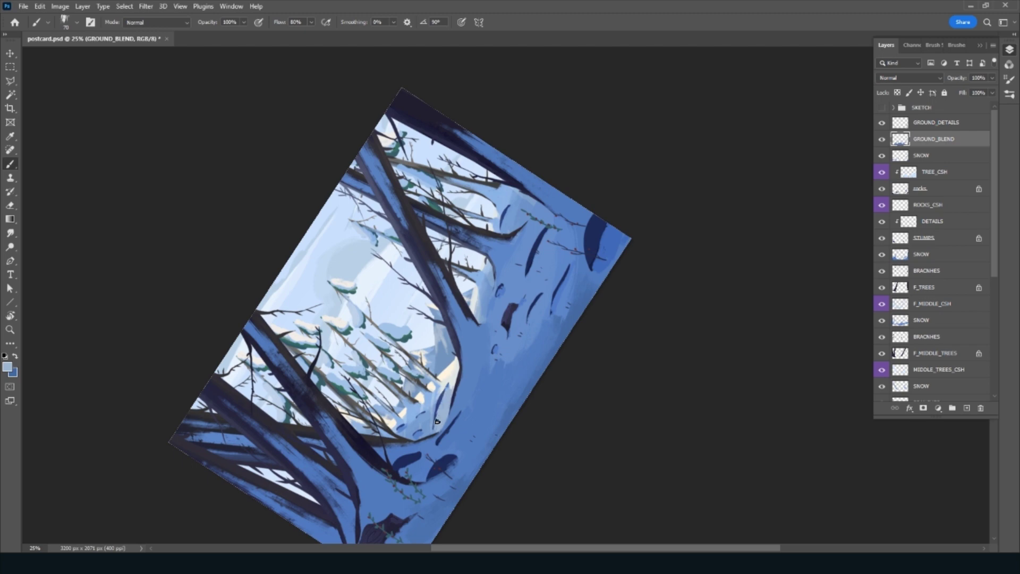
{"action": "left_click", "coordinate": [452, 377], "text": "alt"}
{"action": "left_click", "coordinate": [424, 461], "text": "alt"}
{"action": "left_click", "coordinate": [505, 383], "text": "alt"}
{"action": "key", "text": "bracketright"}
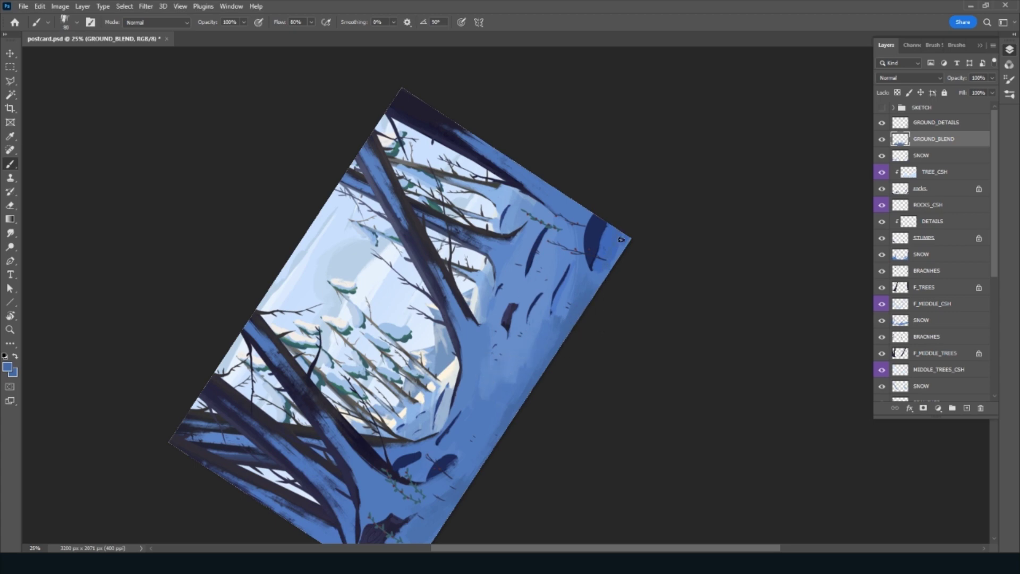
Blend the patch beside the dark leaf and a lighter patch into the snow with a larger brush
{"action": "mouse_move", "coordinate": [594, 287]}
{"action": "left_mouse_down"}
{"action": "mouse_move", "coordinate": [602, 238]}
{"action": "mouse_move", "coordinate": [587, 304]}
{"action": "left_mouse_up"}
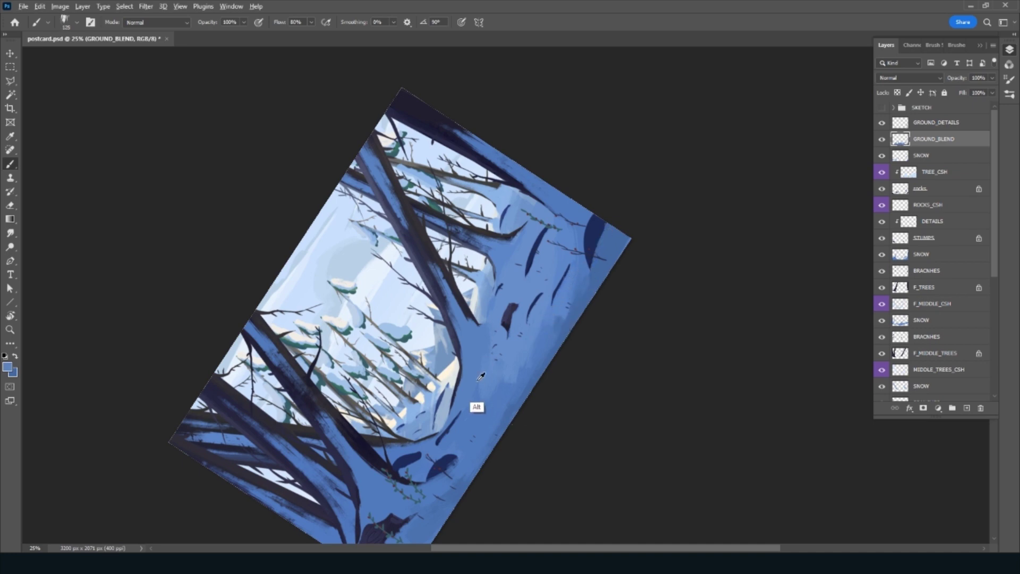
{"action": "key", "text": "alt"}
{"action": "left_click", "coordinate": [520, 351], "text": "alt"}
{"action": "left_click_drag", "start_coordinate": [508, 387], "coordinate": [529, 367]}
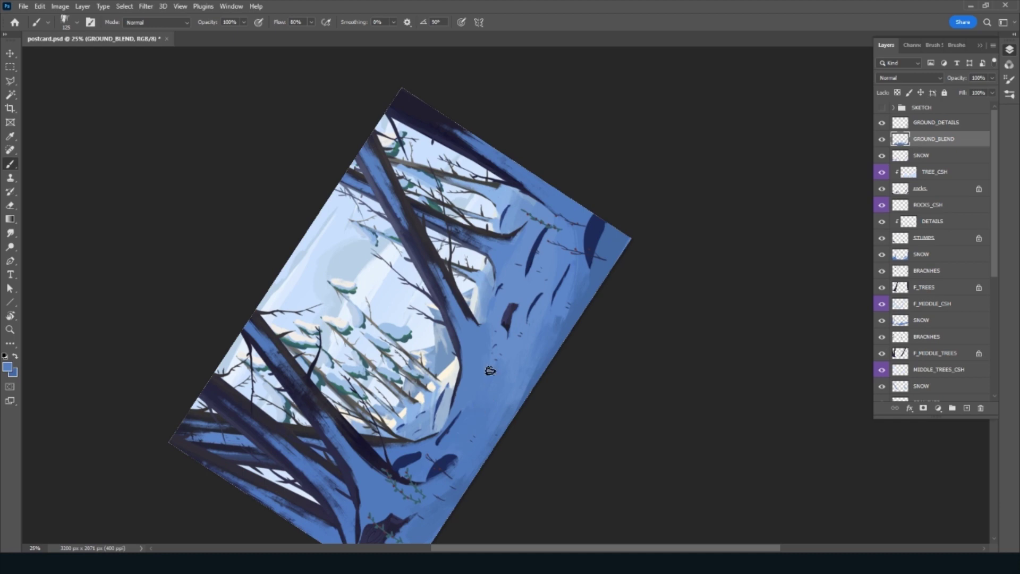
{"action": "left_click", "coordinate": [538, 365], "text": "alt"}
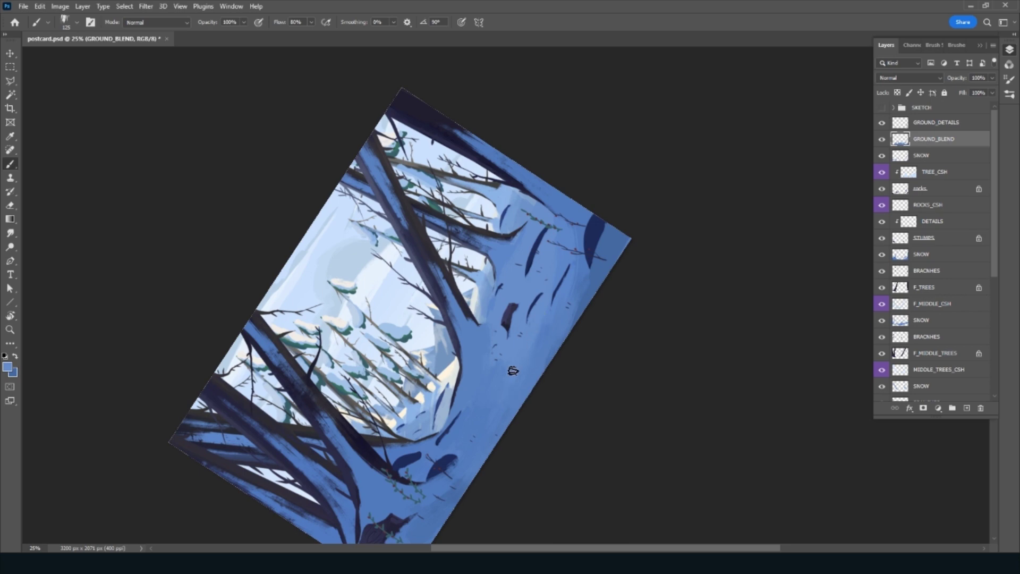
{"action": "key", "text": "bracketright"}
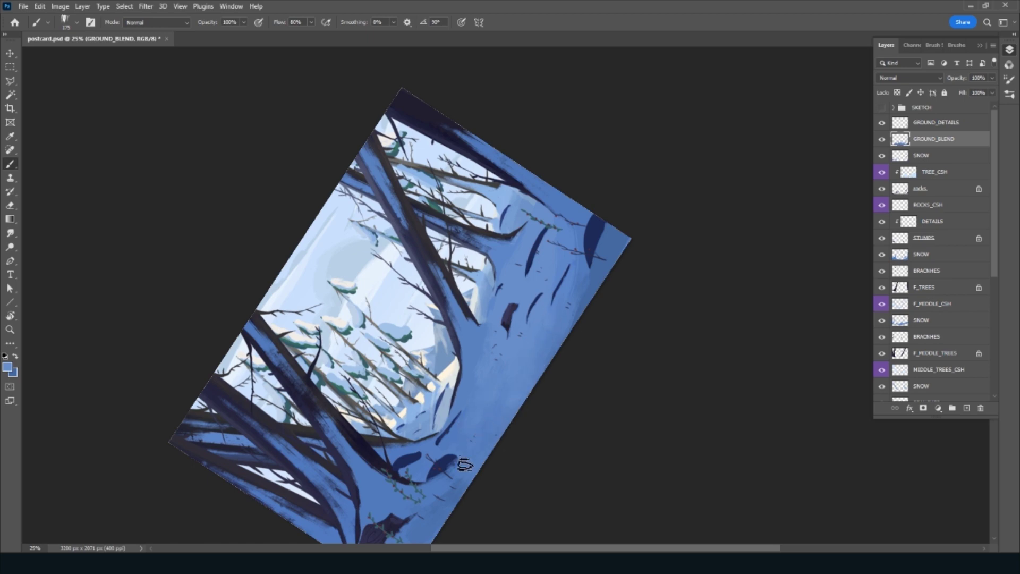
Pan to the lower ground, straighten the rotated view, and reposition the painting in the window
{"action": "key", "text": "alt"}
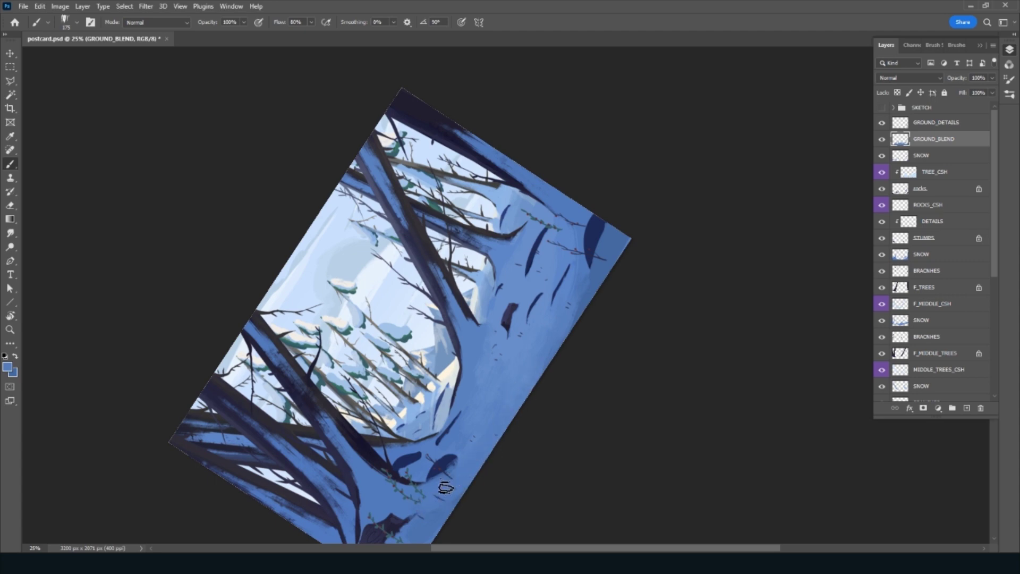
{"action": "key", "text": "space"}
{"action": "left_click_drag", "start_coordinate": [460, 488], "coordinate": [540, 369]}
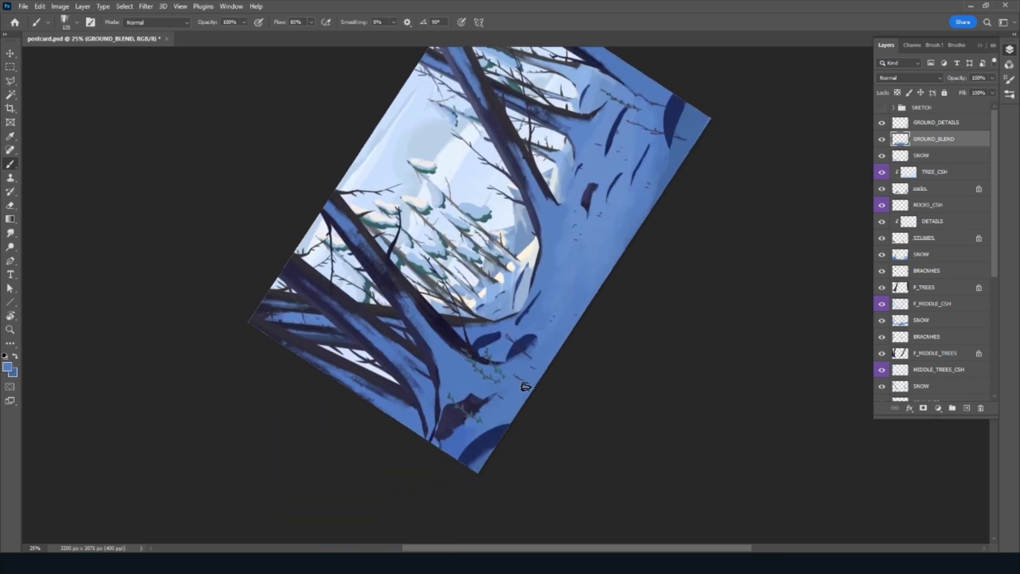
{"action": "key", "text": "Escape"}
{"action": "left_click_drag", "start_coordinate": [735, 318], "coordinate": [608, 371]}
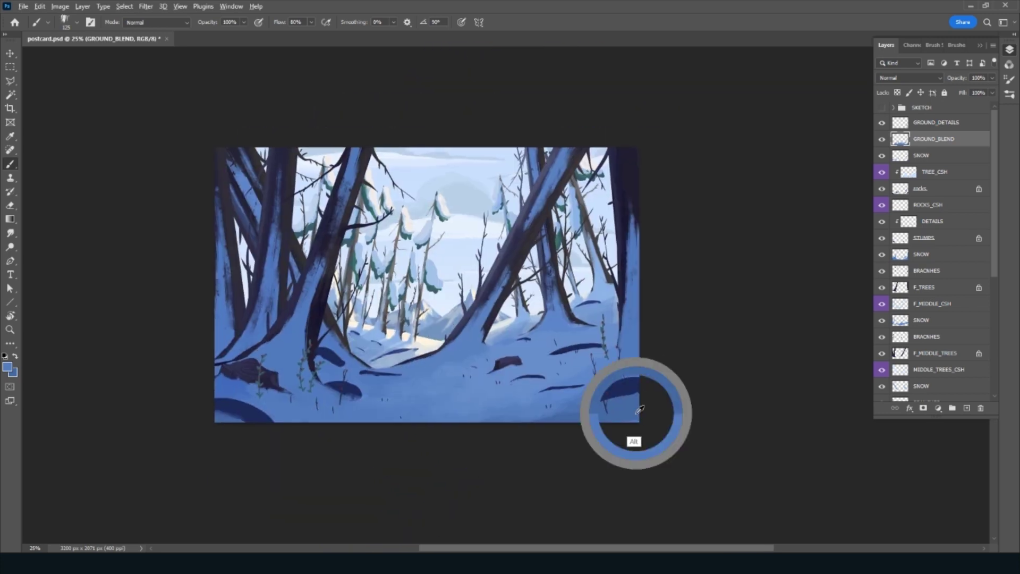
Save the postcard, then zoom in and tilt the view for easier strokes
{"action": "left_click_drag", "start_coordinate": [654, 453], "coordinate": [686, 458]}
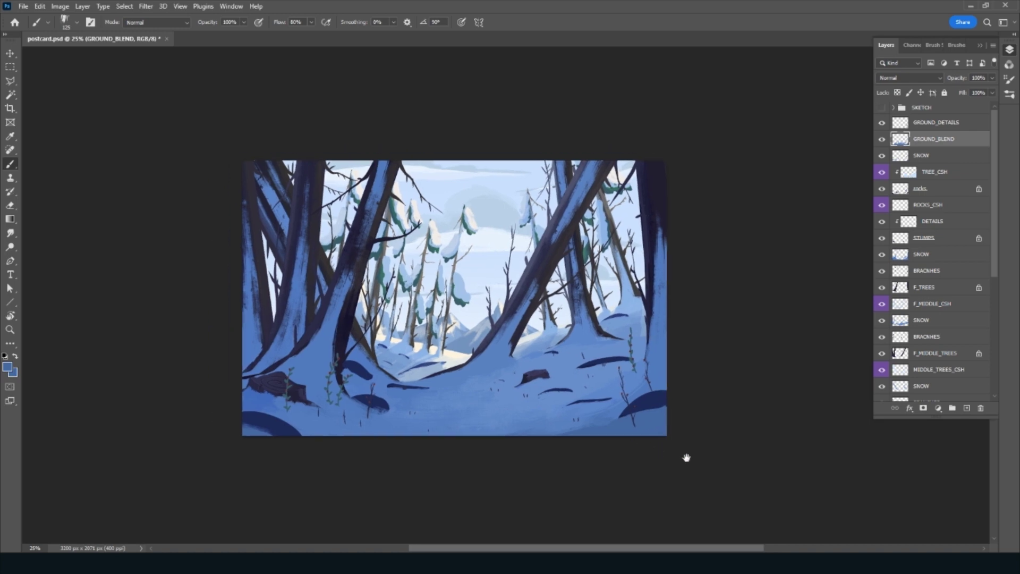
{"action": "key", "text": "ctrl+s"}
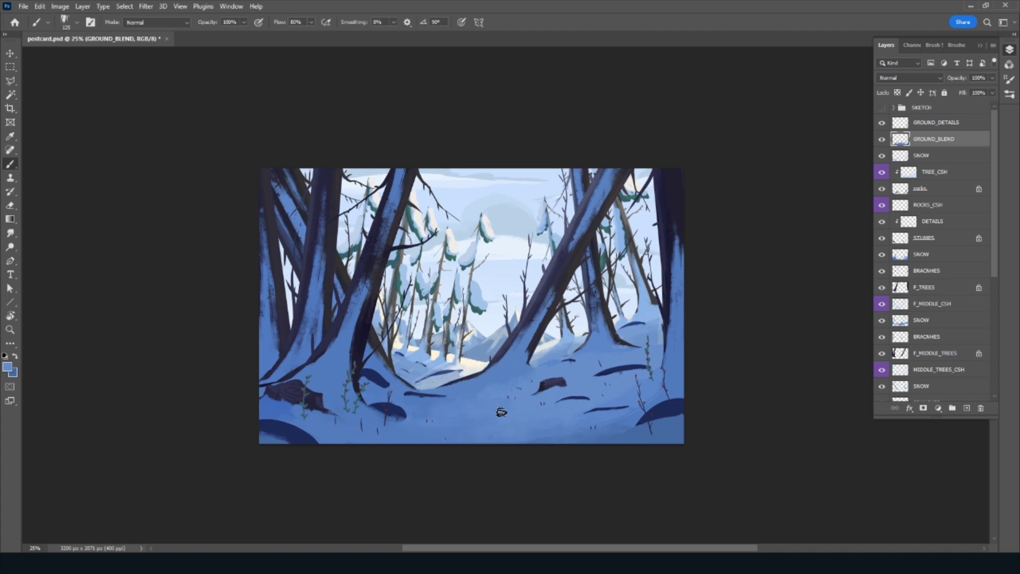
{"action": "key", "text": "ctrl+plus"}
{"action": "key", "text": "ctrl+plus"}
{"action": "key", "text": "r"}
{"action": "mouse_move", "coordinate": [449, 407]}
{"action": "left_mouse_down"}
{"action": "mouse_move", "coordinate": [619, 489]}
{"action": "mouse_move", "coordinate": [625, 359]}
{"action": "left_mouse_up"}
Sample dark and light blues from the ground, switch to the eraser, save again, and add a new top layer
{"action": "key", "text": "b"}
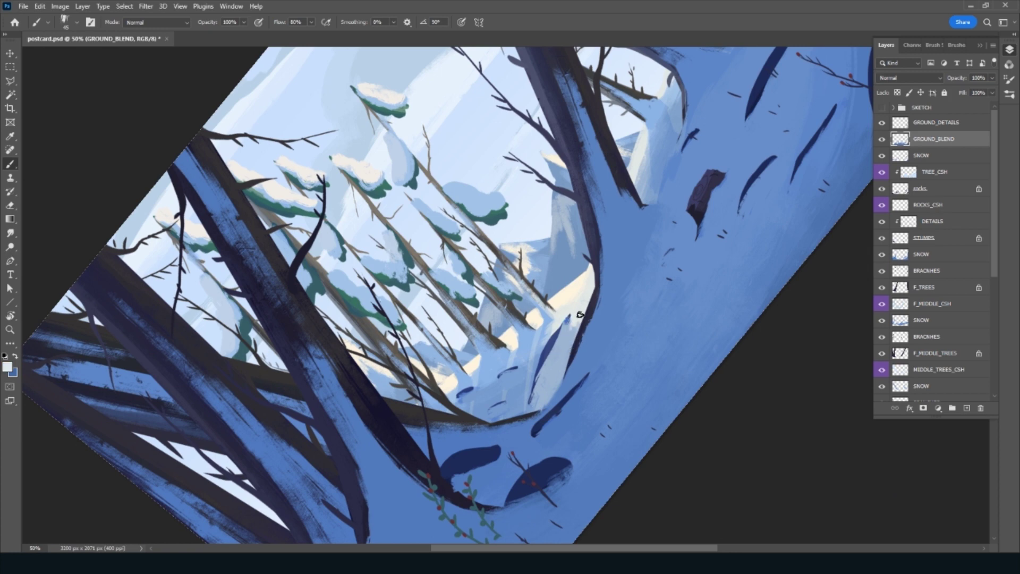
{"action": "left_click", "coordinate": [555, 364], "text": "alt"}
{"action": "left_click", "coordinate": [538, 391], "text": "alt"}
{"action": "left_click", "coordinate": [559, 390], "text": "alt"}
{"action": "key", "text": "e"}
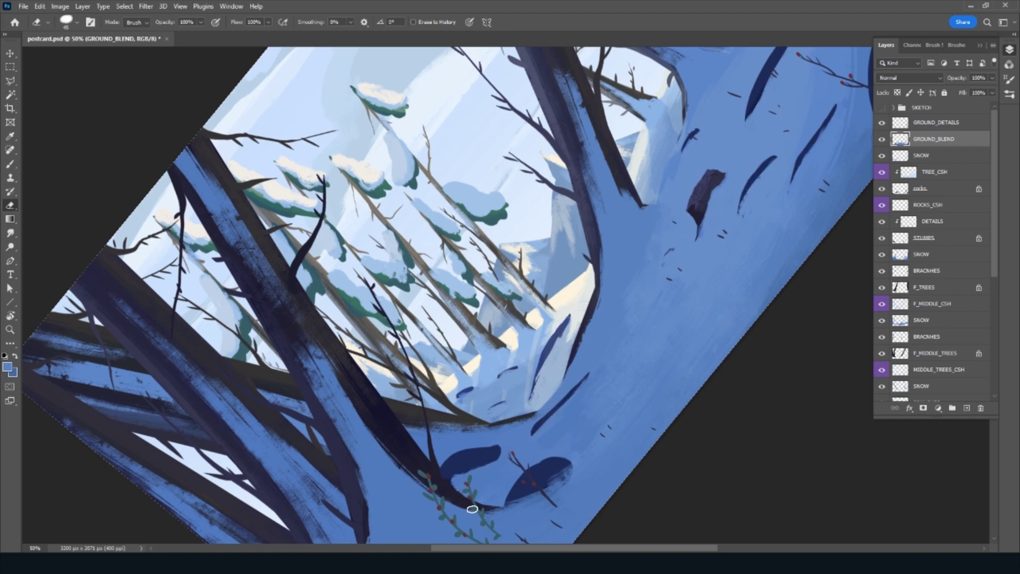
{"action": "key", "text": "ctrl+s"}
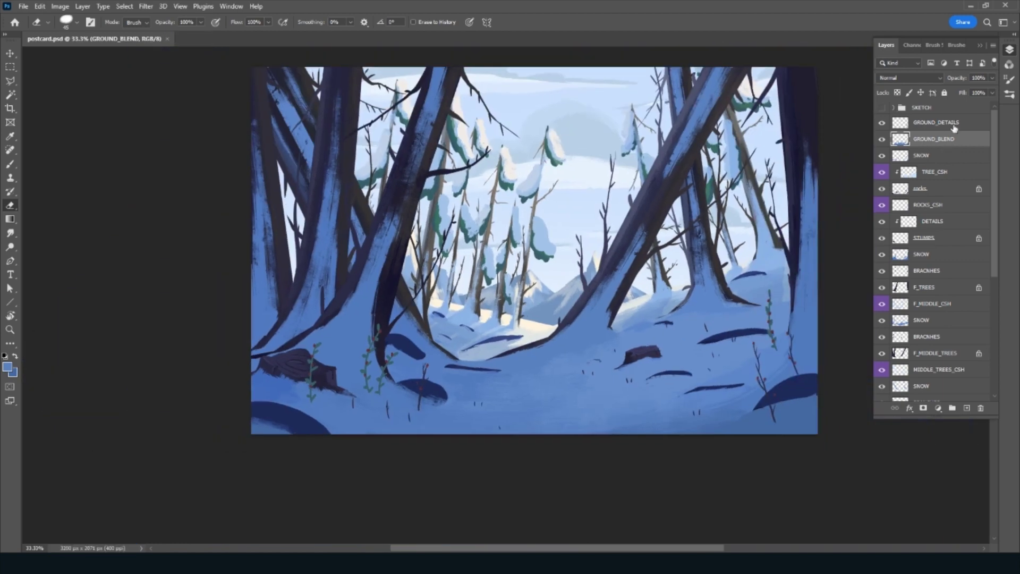
{"action": "left_click", "coordinate": [936, 122]}
Rename the new layer FOXES_BASE and make the SKETCH group visible
{"action": "left_click", "coordinate": [966, 408]}
{"action": "double_click", "coordinate": [923, 122]}
{"action": "type", "text": "FOXES_BASE"}
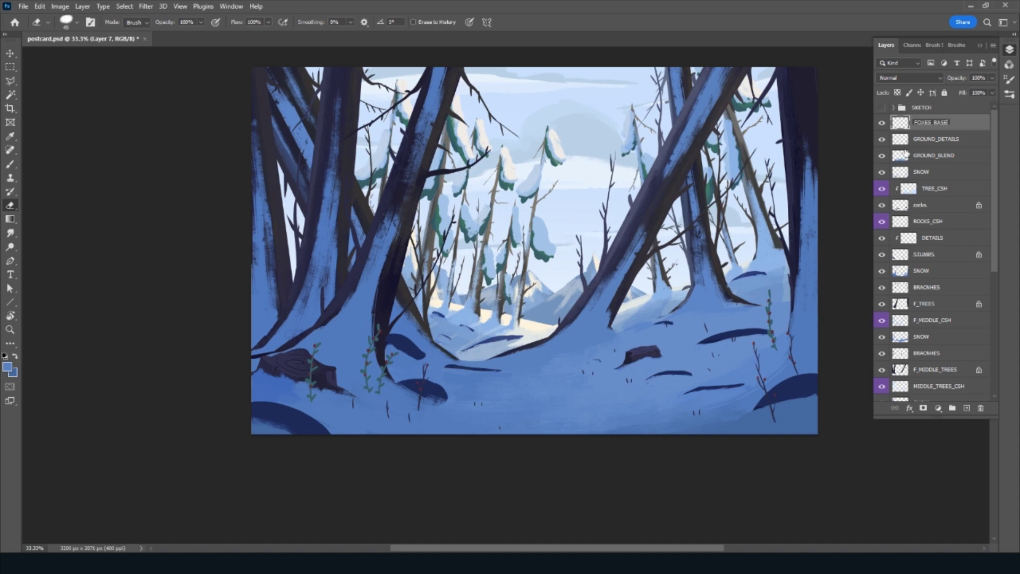
{"action": "key", "text": "Return"}
{"action": "left_click", "coordinate": [883, 108]}
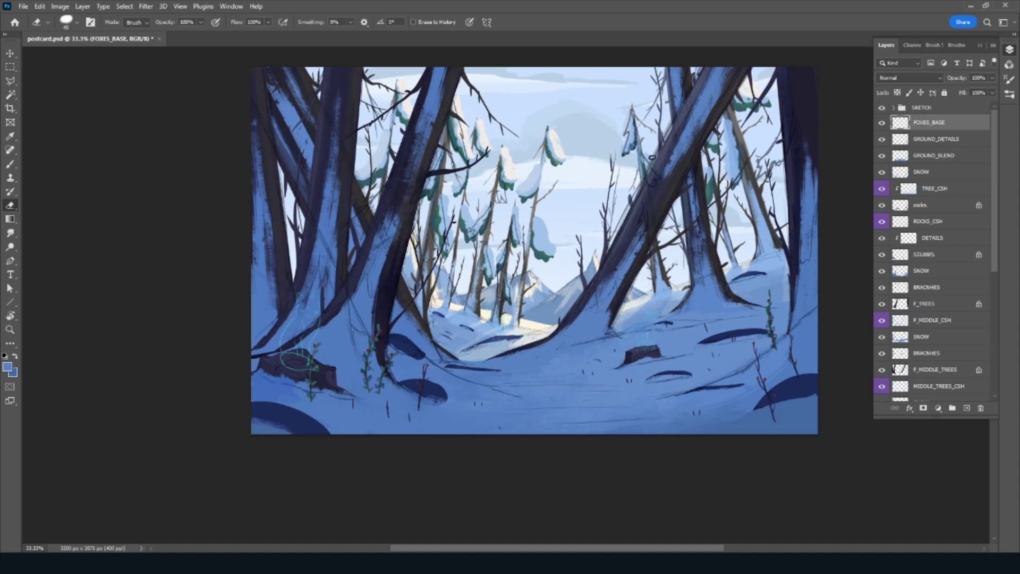
Set the foreground colour to an orange-brown, starting from the red berry colour
{"action": "left_click", "coordinate": [10, 366]}
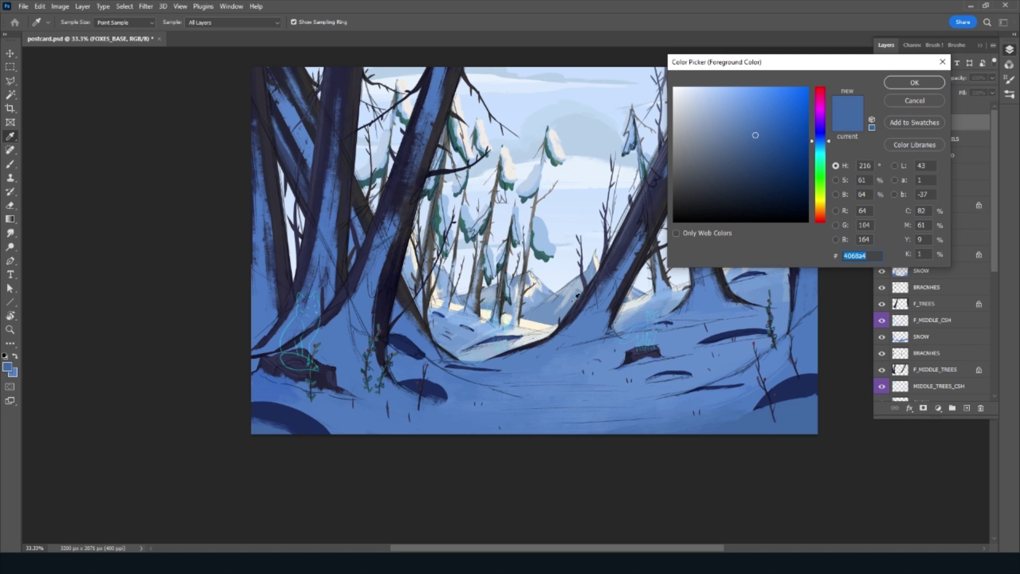
{"action": "left_click", "coordinate": [384, 326]}
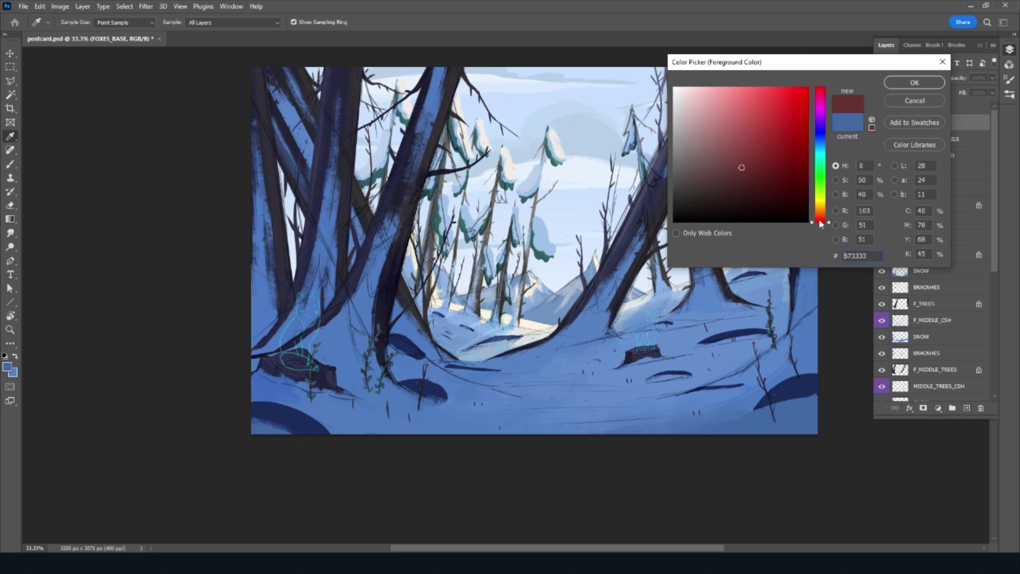
{"action": "left_click_drag", "start_coordinate": [822, 222], "coordinate": [821, 212]}
{"action": "left_click_drag", "start_coordinate": [768, 168], "coordinate": [780, 153]}
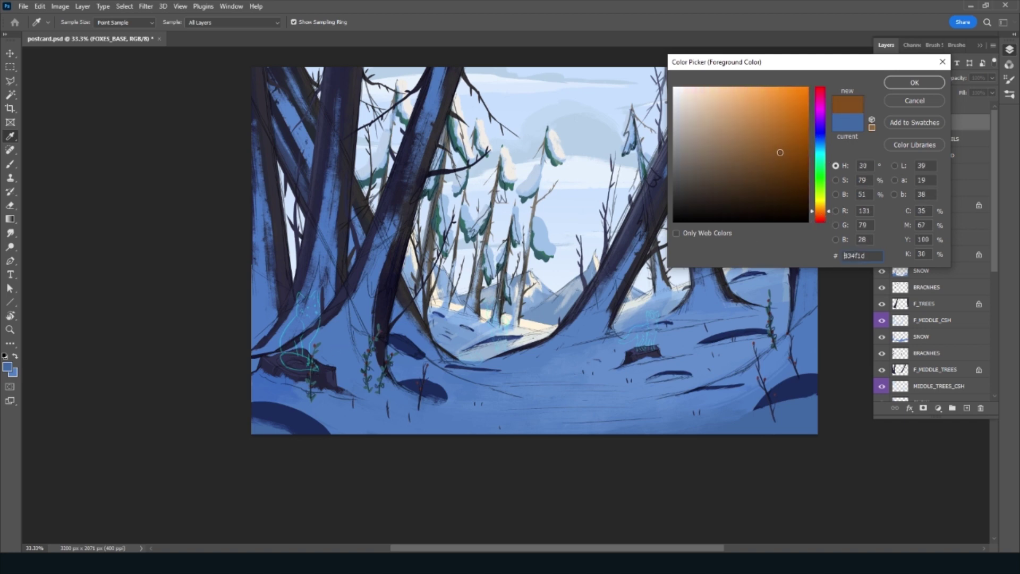
{"action": "left_click", "coordinate": [915, 83]}
Choose an inking brush from the brush presets for drawing the fox outlines
{"action": "key", "text": "e"}
{"action": "left_click", "coordinate": [956, 45]}
{"action": "scroll", "coordinate": [990, 168], "scroll_direction": "up", "scroll_amount": 2}
{"action": "scroll", "coordinate": [993, 186], "scroll_direction": "up", "scroll_amount": 1}
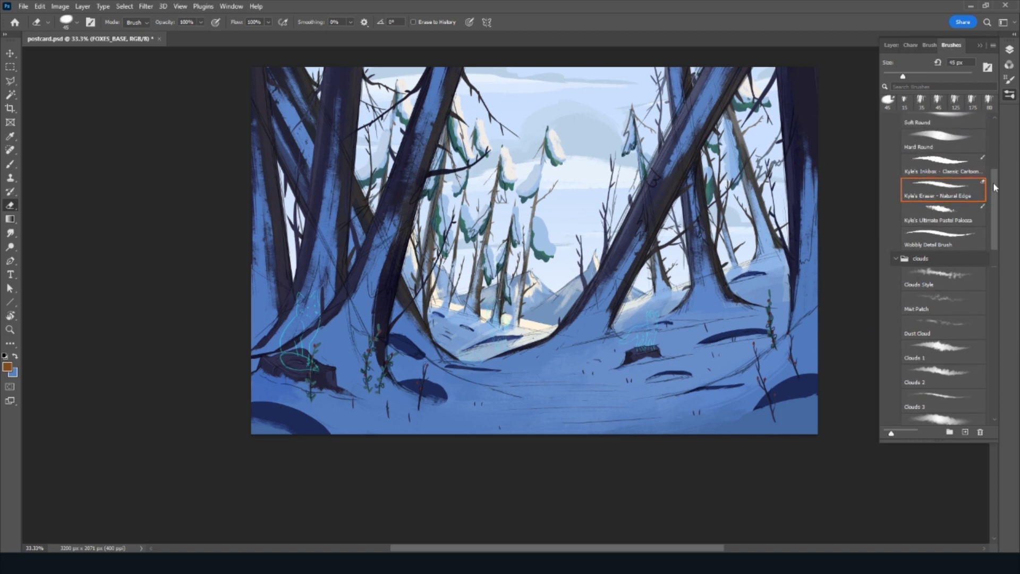
{"action": "scroll", "coordinate": [993, 180], "scroll_direction": "up", "scroll_amount": 1}
{"action": "scroll", "coordinate": [989, 177], "scroll_direction": "up", "scroll_amount": 1}
{"action": "scroll", "coordinate": [992, 211], "scroll_direction": "up", "scroll_amount": 5}
{"action": "scroll", "coordinate": [994, 139], "scroll_direction": "up", "scroll_amount": 5}
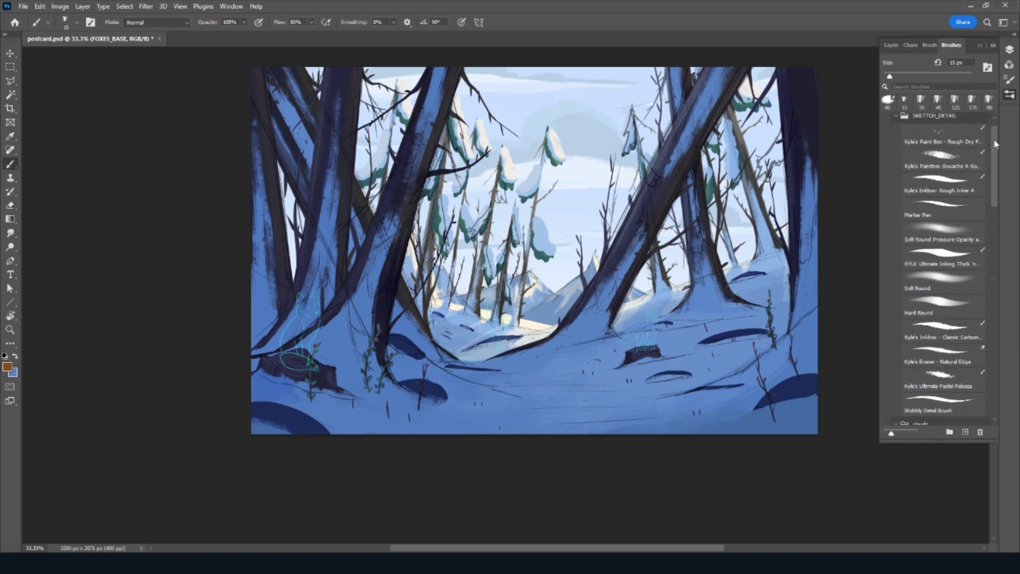
{"action": "key", "text": "b"}
{"action": "left_click", "coordinate": [886, 45]}
{"action": "scroll", "coordinate": [562, 396], "scroll_direction": "up", "scroll_amount": 2}
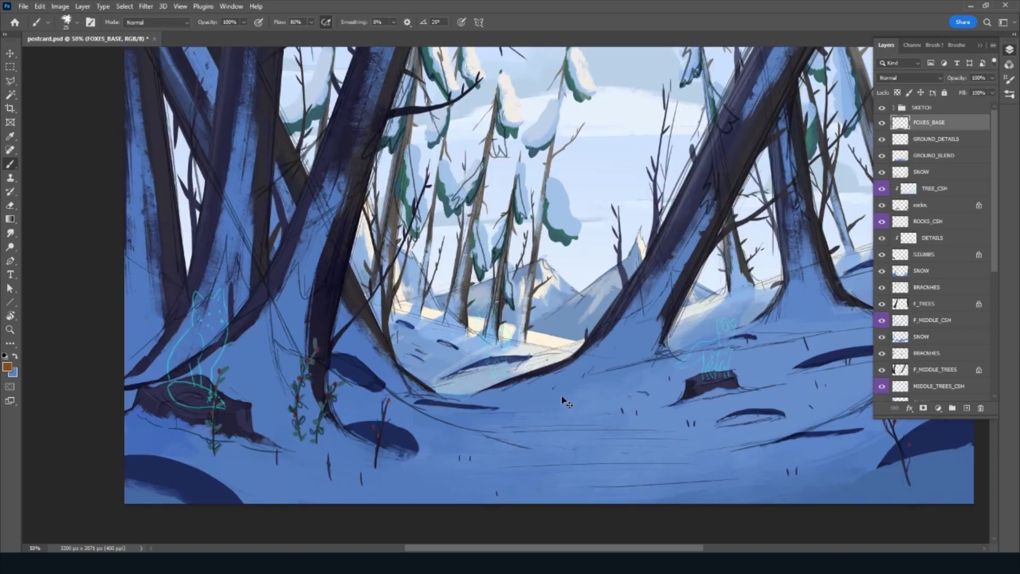
{"action": "scroll", "coordinate": [562, 396], "scroll_direction": "up", "scroll_amount": 2}
{"action": "scroll", "coordinate": [585, 319], "scroll_direction": "up", "scroll_amount": 2}
{"action": "scroll", "coordinate": [686, 239], "scroll_direction": "left", "scroll_amount": 10}
{"action": "scroll", "coordinate": [686, 239], "scroll_direction": "up", "scroll_amount": 2}
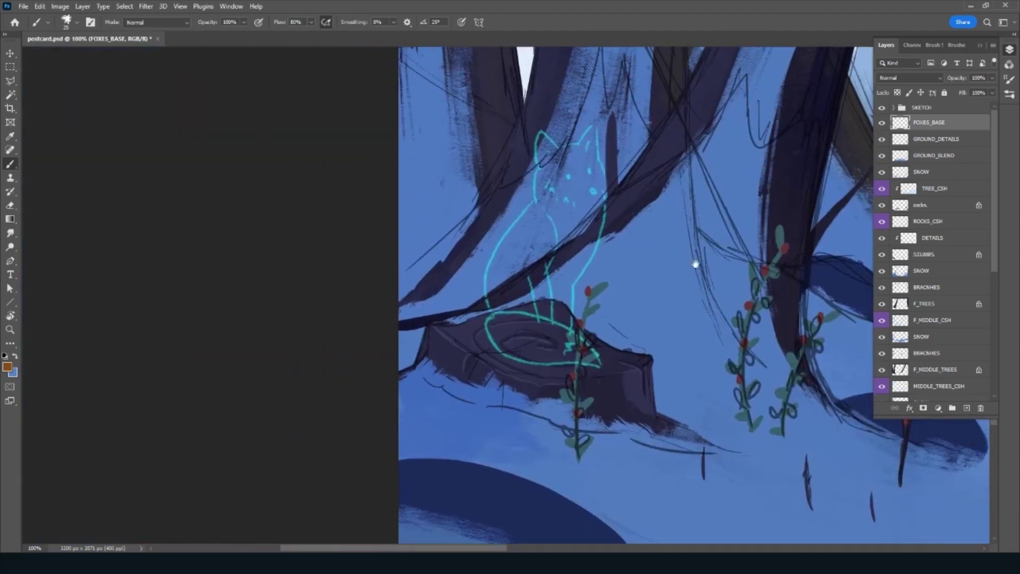
{"action": "scroll", "coordinate": [654, 329], "scroll_direction": "up", "scroll_amount": 2}
Shrink the brush and trace the brown outline of the fox on the stump
{"action": "key", "text": "bracketleft"}
{"action": "key", "text": "bracketleft"}
{"action": "key", "text": "bracketleft"}
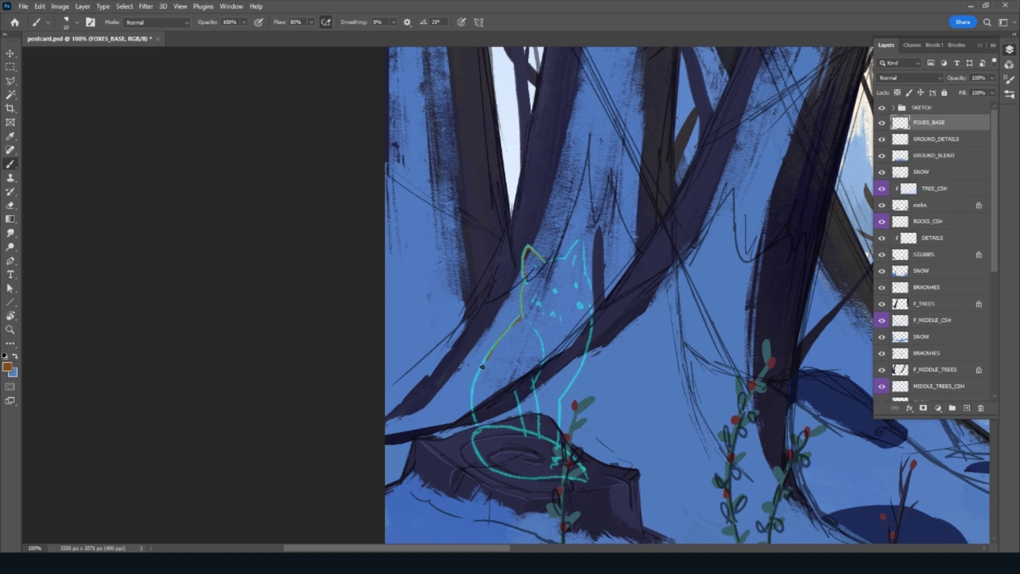
{"action": "mouse_move", "coordinate": [483, 366]}
{"action": "left_mouse_down"}
{"action": "mouse_move", "coordinate": [477, 426]}
{"action": "mouse_move", "coordinate": [530, 480]}
{"action": "left_mouse_up"}
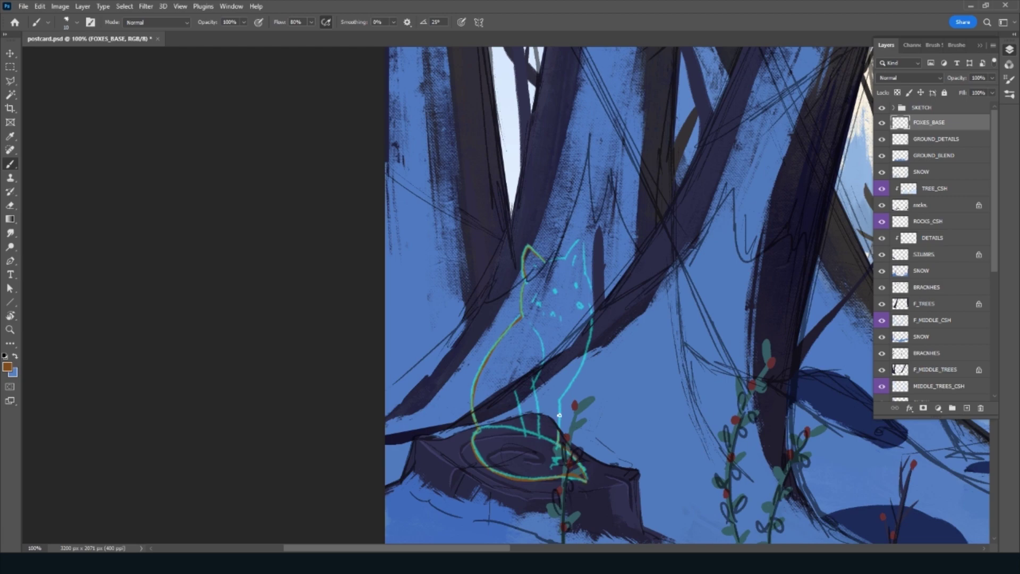
{"action": "left_click_drag", "start_coordinate": [575, 375], "coordinate": [590, 306]}
{"action": "left_click_drag", "start_coordinate": [745, 408], "coordinate": [297, 257]}
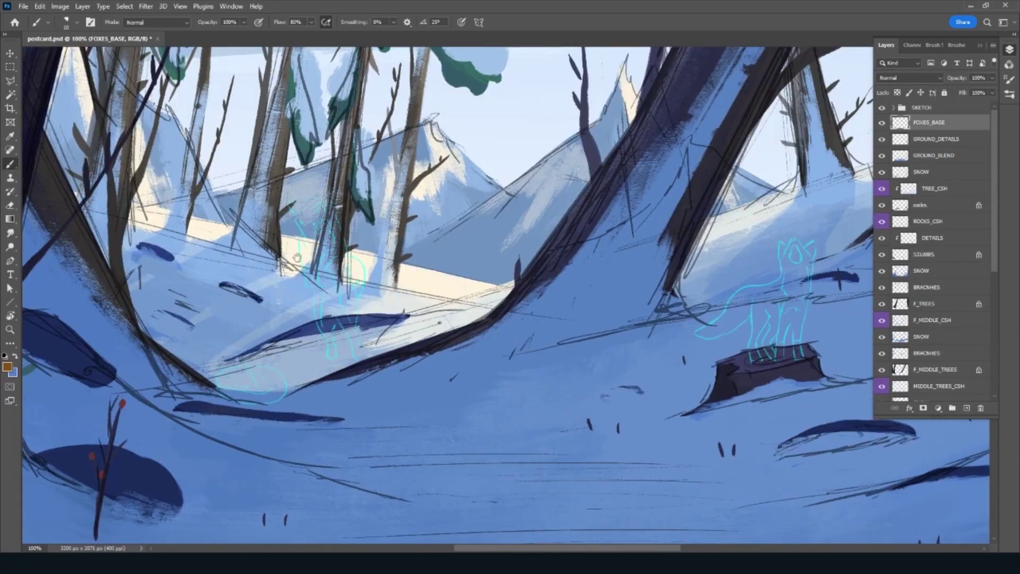
{"action": "left_click_drag", "start_coordinate": [832, 266], "coordinate": [699, 299]}
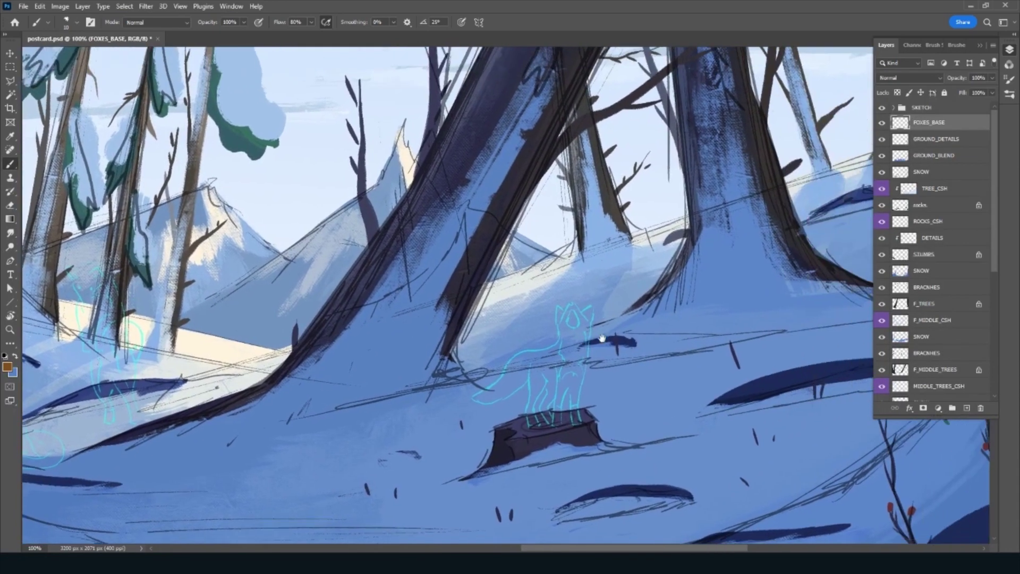
{"action": "left_click_drag", "start_coordinate": [675, 393], "coordinate": [579, 425]}
Outline the second fox's leg, back, tail and legs, dismissing a stray system menu
{"action": "left_click_drag", "start_coordinate": [581, 381], "coordinate": [589, 329]}
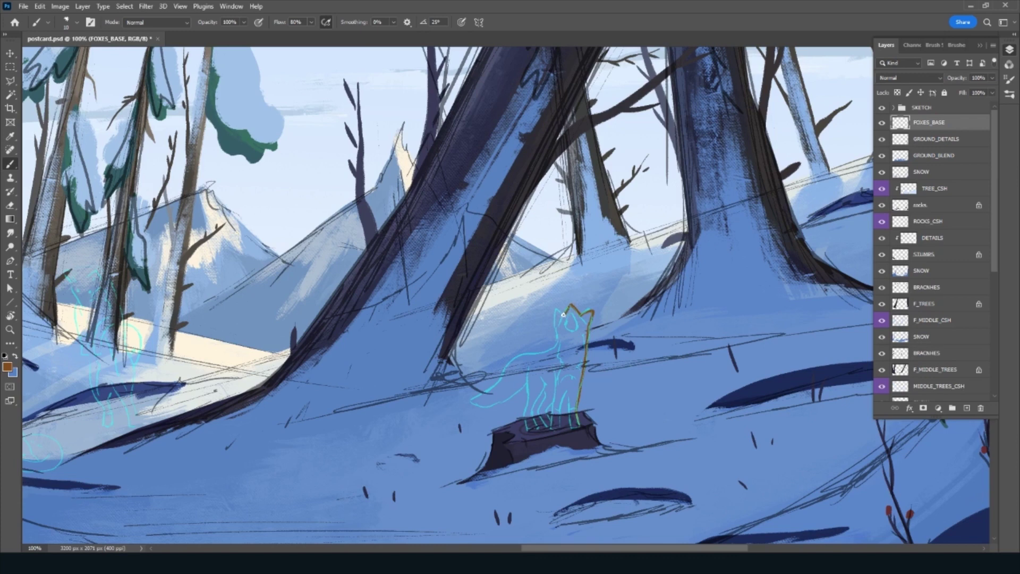
{"action": "mouse_move", "coordinate": [547, 352]}
{"action": "left_mouse_down"}
{"action": "mouse_move", "coordinate": [471, 402]}
{"action": "mouse_move", "coordinate": [514, 400]}
{"action": "mouse_move", "coordinate": [548, 374]}
{"action": "left_mouse_up"}
{"action": "key", "text": "super+x"}
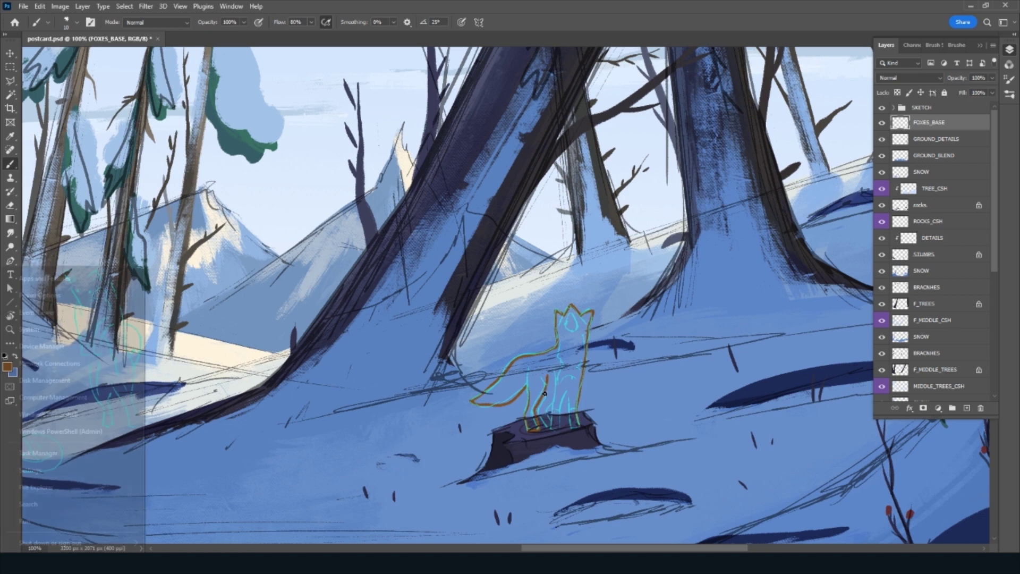
{"action": "left_click", "coordinate": [564, 415]}
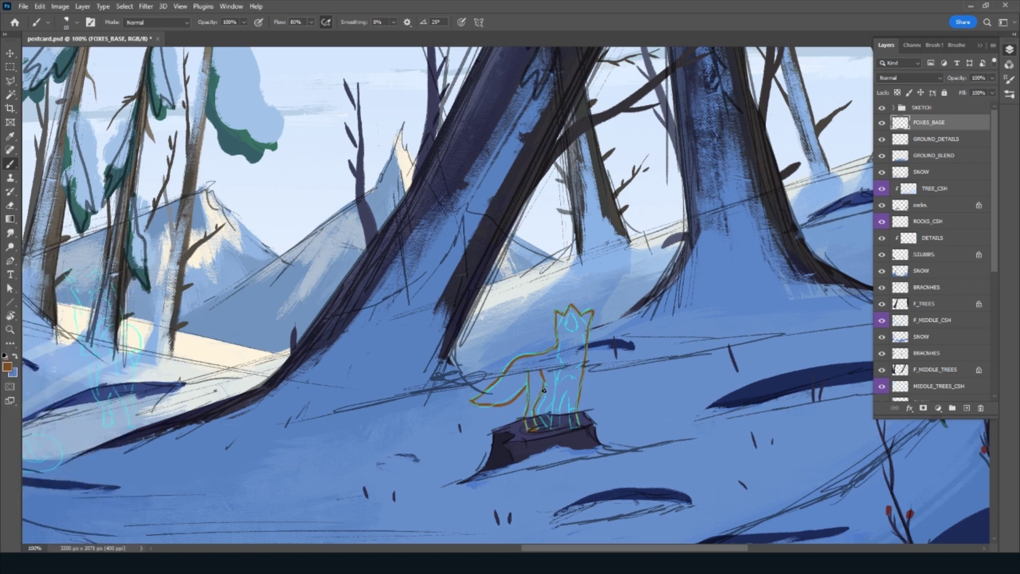
{"action": "mouse_move", "coordinate": [554, 371]}
{"action": "left_mouse_down"}
{"action": "mouse_move", "coordinate": [551, 431]}
{"action": "mouse_move", "coordinate": [564, 395]}
{"action": "left_mouse_up"}
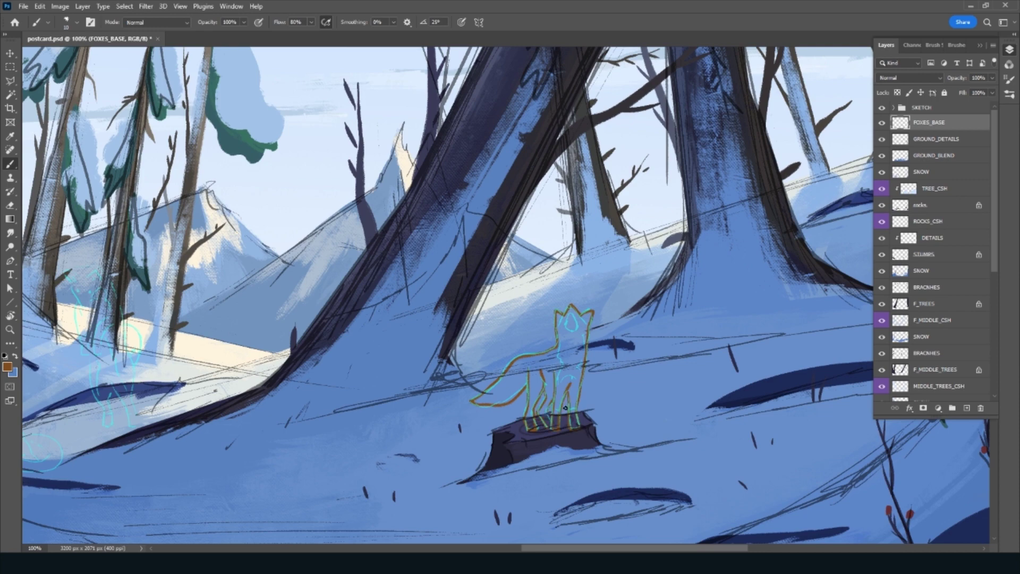
{"action": "left_click_drag", "start_coordinate": [157, 408], "coordinate": [643, 407]}
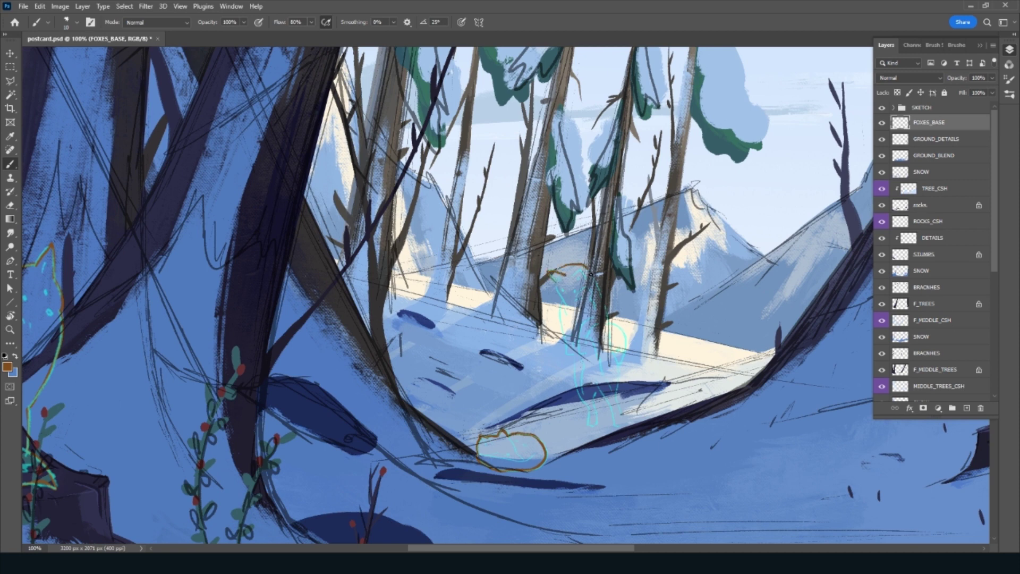
Outline the standing fox among the trees — head, front leg, chest, haunch — then hide SKETCH
{"action": "left_click_drag", "start_coordinate": [606, 314], "coordinate": [622, 416]}
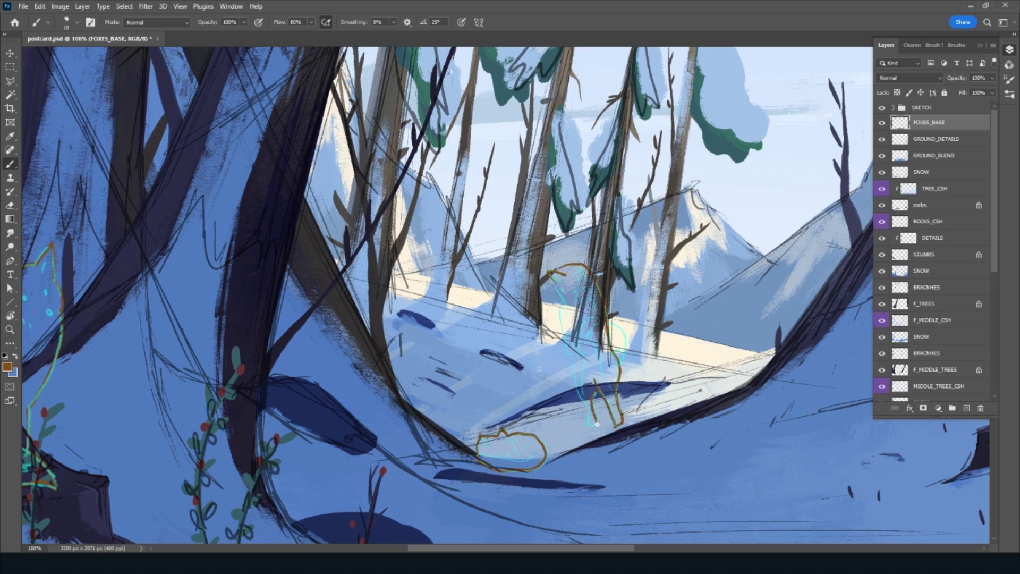
{"action": "left_click_drag", "start_coordinate": [589, 410], "coordinate": [576, 360]}
{"action": "left_click_drag", "start_coordinate": [563, 302], "coordinate": [565, 339]}
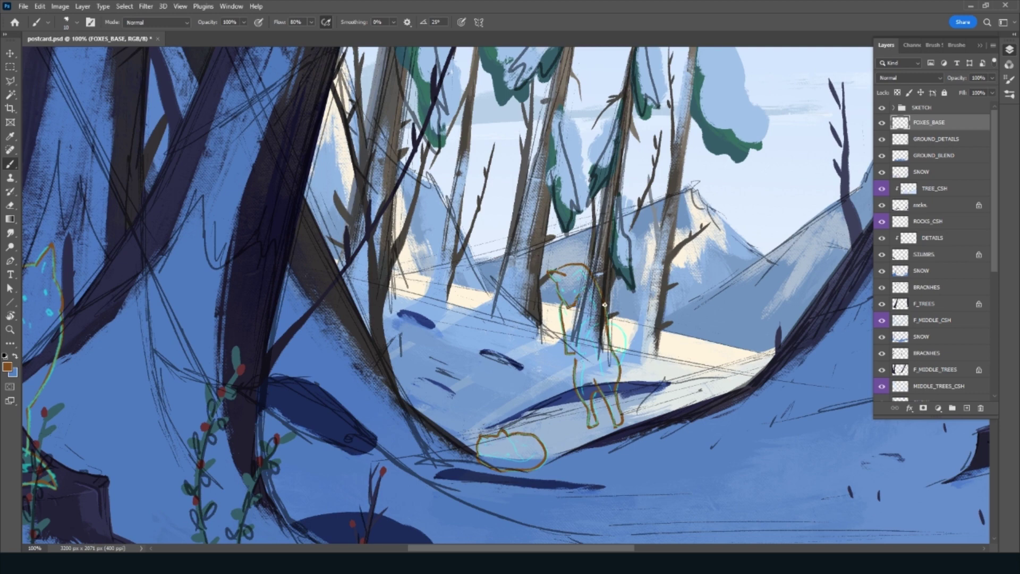
{"action": "left_click_drag", "start_coordinate": [612, 323], "coordinate": [618, 364]}
{"action": "left_click", "coordinate": [882, 107]}
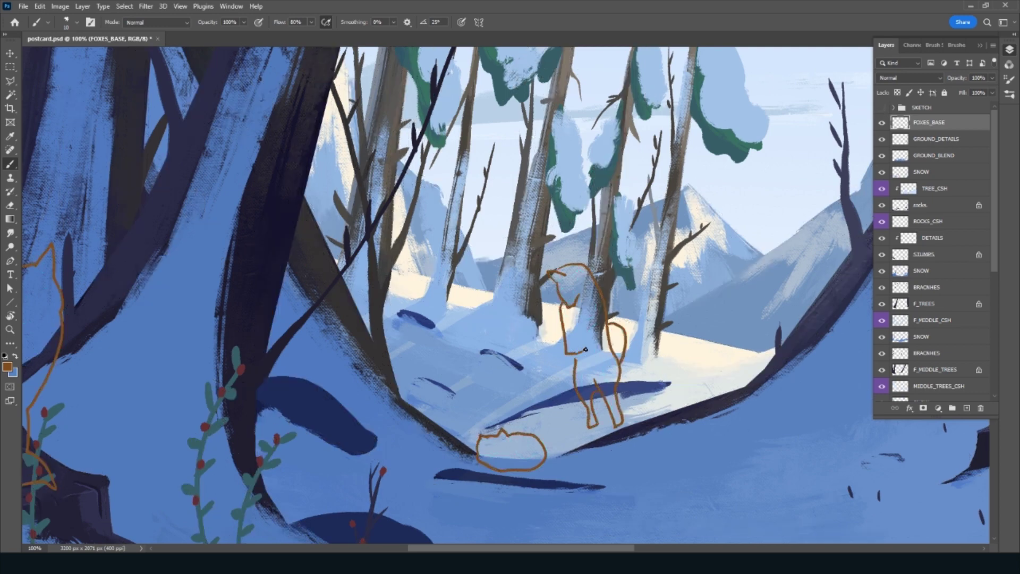
{"action": "mouse_move", "coordinate": [130, 423]}
{"action": "left_mouse_down"}
{"action": "mouse_move", "coordinate": [526, 380]}
{"action": "mouse_move", "coordinate": [494, 319]}
{"action": "mouse_move", "coordinate": [473, 317]}
{"action": "mouse_move", "coordinate": [447, 389]}
{"action": "mouse_move", "coordinate": [481, 406]}
{"action": "left_mouse_up"}
Move FOXES_BASE below GROUND_DETAILS and fill the stump fox's body, neck and head with brown
{"action": "key", "text": "bracketright"}
{"action": "key", "text": "bracketright"}
{"action": "key", "text": "bracketright"}
{"action": "left_click_drag", "start_coordinate": [955, 130], "coordinate": [970, 151]}
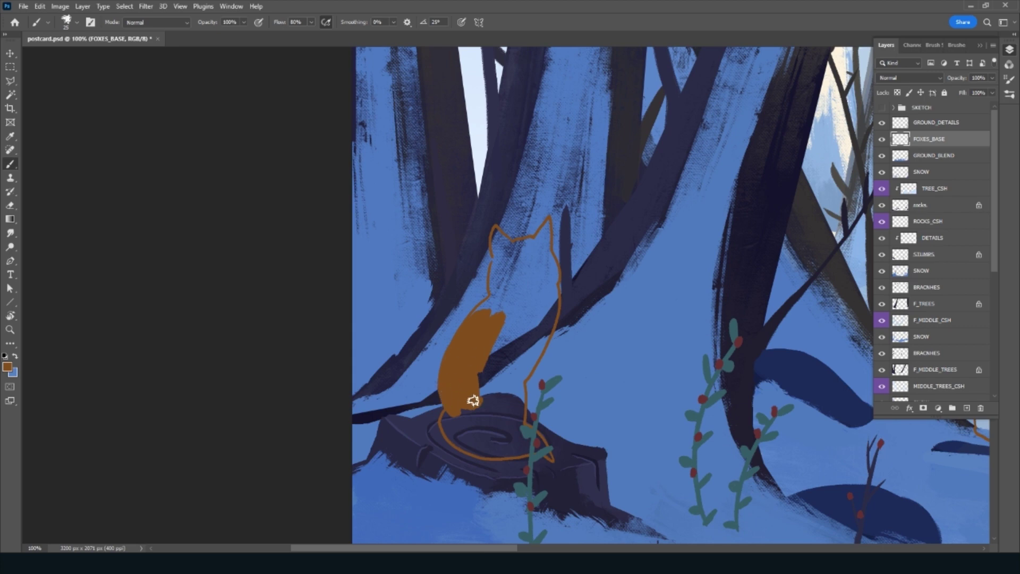
{"action": "mouse_move", "coordinate": [495, 348]}
{"action": "left_mouse_down"}
{"action": "mouse_move", "coordinate": [520, 417]}
{"action": "mouse_move", "coordinate": [520, 381]}
{"action": "mouse_move", "coordinate": [548, 336]}
{"action": "mouse_move", "coordinate": [553, 280]}
{"action": "mouse_move", "coordinate": [515, 365]}
{"action": "mouse_move", "coordinate": [546, 289]}
{"action": "mouse_move", "coordinate": [533, 273]}
{"action": "mouse_move", "coordinate": [483, 319]}
{"action": "mouse_move", "coordinate": [489, 292]}
{"action": "mouse_move", "coordinate": [539, 282]}
{"action": "left_mouse_up"}
{"action": "key", "text": "bracketleft"}
{"action": "mouse_move", "coordinate": [495, 255]}
{"action": "left_mouse_down"}
{"action": "mouse_move", "coordinate": [491, 289]}
{"action": "mouse_move", "coordinate": [496, 234]}
{"action": "mouse_move", "coordinate": [503, 274]}
{"action": "left_mouse_up"}
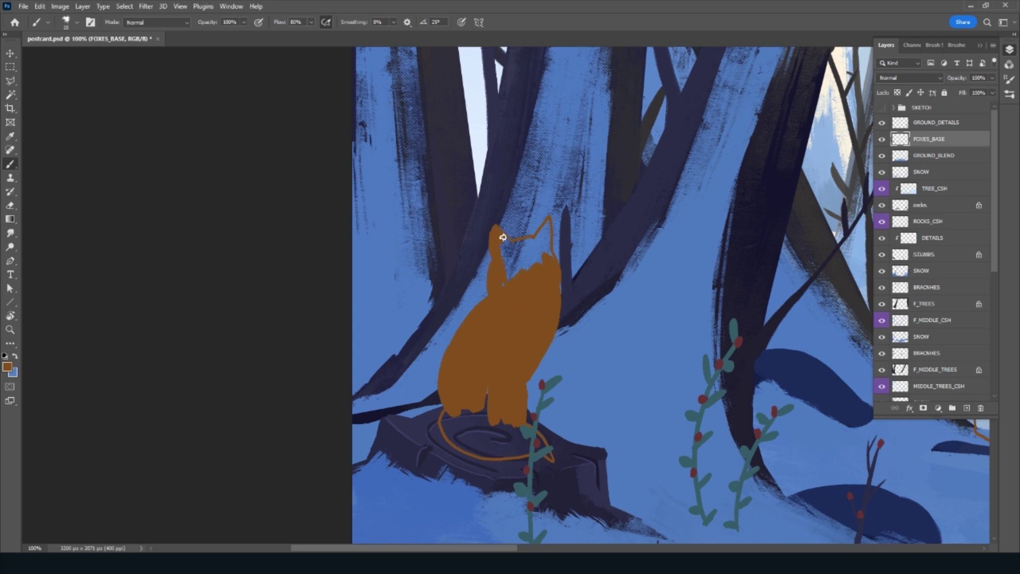
{"action": "mouse_move", "coordinate": [502, 237]}
{"action": "left_mouse_down"}
{"action": "mouse_move", "coordinate": [496, 257]}
{"action": "mouse_move", "coordinate": [515, 269]}
{"action": "mouse_move", "coordinate": [501, 241]}
{"action": "mouse_move", "coordinate": [519, 262]}
{"action": "left_mouse_up"}
Fill the remaining head gap and the fox's edge and tail by the rock, hiding GROUND_DETAILS
{"action": "left_click_drag", "start_coordinate": [506, 367], "coordinate": [474, 316]}
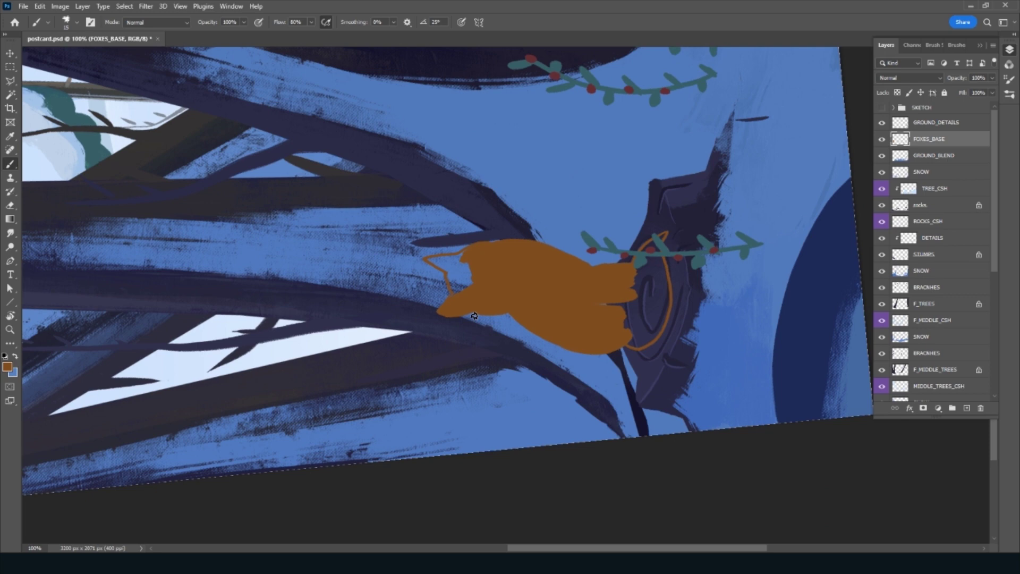
{"action": "mouse_move", "coordinate": [455, 286]}
{"action": "left_mouse_down"}
{"action": "mouse_move", "coordinate": [458, 266]}
{"action": "mouse_move", "coordinate": [482, 286]}
{"action": "mouse_move", "coordinate": [442, 266]}
{"action": "mouse_move", "coordinate": [456, 254]}
{"action": "left_mouse_up"}
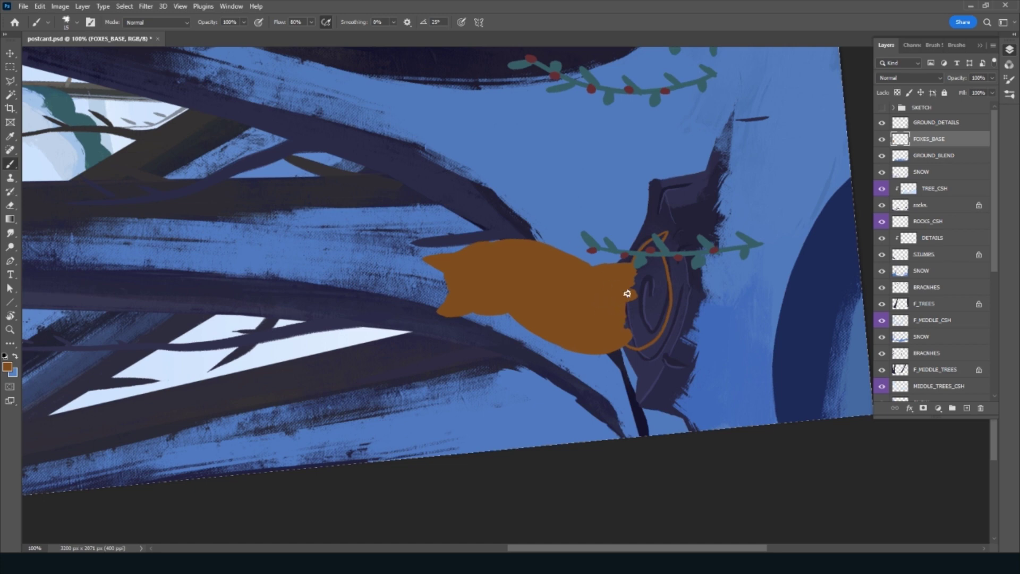
{"action": "mouse_move", "coordinate": [626, 291]}
{"action": "left_mouse_down"}
{"action": "mouse_move", "coordinate": [642, 346]}
{"action": "mouse_move", "coordinate": [644, 326]}
{"action": "left_mouse_up"}
{"action": "key", "text": "bracketright"}
{"action": "key", "text": "bracketright"}
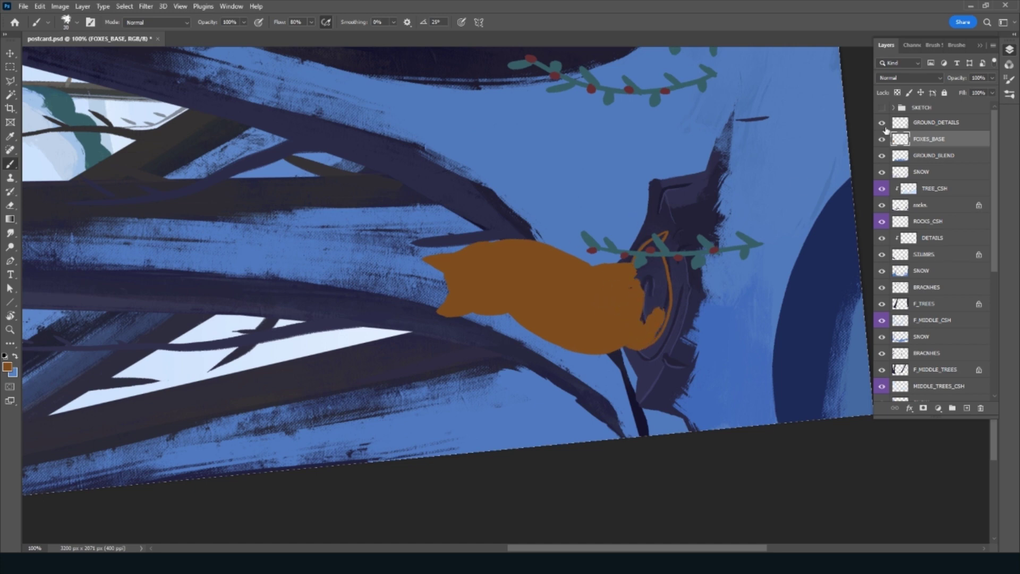
{"action": "left_click", "coordinate": [882, 122]}
{"action": "key", "text": "bracketleft"}
{"action": "key", "text": "bracketleft"}
{"action": "mouse_move", "coordinate": [657, 238]}
{"action": "left_mouse_down"}
{"action": "mouse_move", "coordinate": [633, 296]}
{"action": "mouse_move", "coordinate": [638, 319]}
{"action": "mouse_move", "coordinate": [655, 308]}
{"action": "mouse_move", "coordinate": [652, 336]}
{"action": "mouse_move", "coordinate": [662, 291]}
{"action": "mouse_move", "coordinate": [658, 279]}
{"action": "mouse_move", "coordinate": [648, 291]}
{"action": "mouse_move", "coordinate": [645, 267]}
{"action": "mouse_move", "coordinate": [661, 235]}
{"action": "left_mouse_up"}
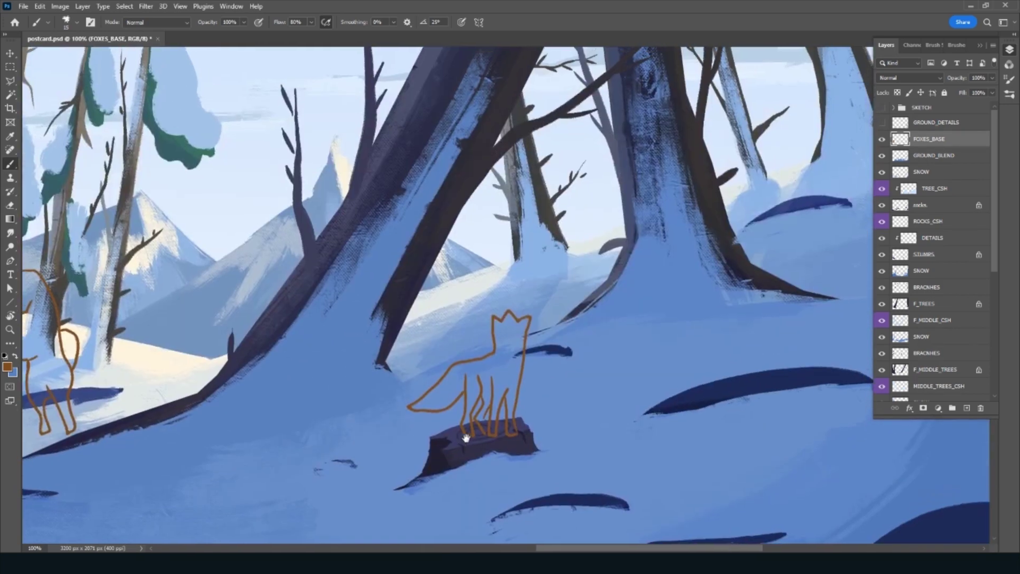
Paint solid brown into the standing fox's front leg, head, chest, hind legs and tail
{"action": "left_click_drag", "start_coordinate": [466, 438], "coordinate": [466, 445]}
{"action": "mouse_move", "coordinate": [513, 404]}
{"action": "left_mouse_down"}
{"action": "mouse_move", "coordinate": [509, 431]}
{"action": "mouse_move", "coordinate": [529, 328]}
{"action": "mouse_move", "coordinate": [496, 328]}
{"action": "mouse_move", "coordinate": [501, 370]}
{"action": "left_mouse_up"}
{"action": "mouse_move", "coordinate": [510, 332]}
{"action": "left_mouse_down"}
{"action": "mouse_move", "coordinate": [511, 351]}
{"action": "mouse_move", "coordinate": [520, 342]}
{"action": "mouse_move", "coordinate": [508, 372]}
{"action": "mouse_move", "coordinate": [500, 344]}
{"action": "mouse_move", "coordinate": [493, 424]}
{"action": "left_mouse_up"}
{"action": "left_click_drag", "start_coordinate": [496, 385], "coordinate": [500, 412]}
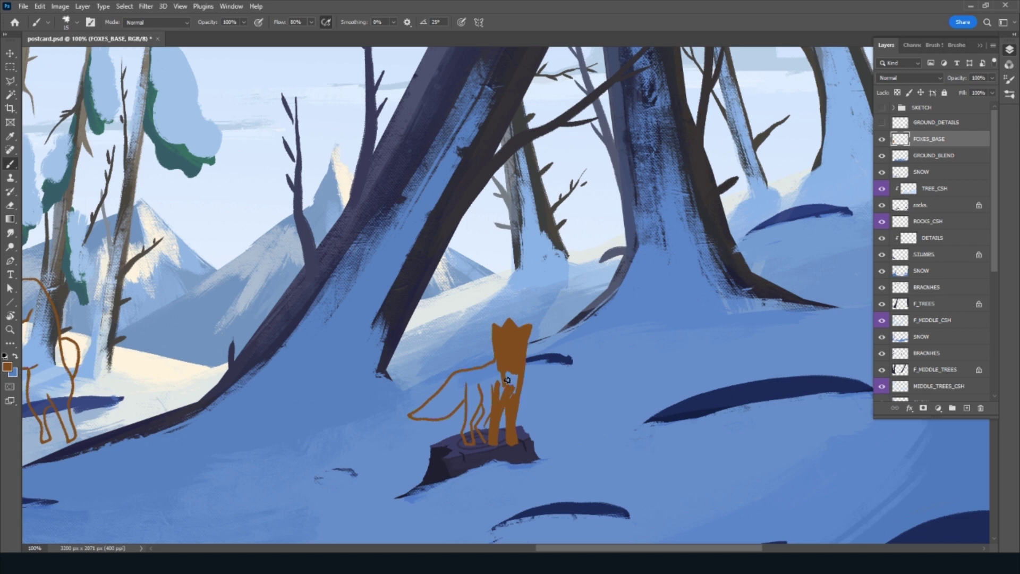
{"action": "mouse_move", "coordinate": [505, 375]}
{"action": "left_mouse_down"}
{"action": "mouse_move", "coordinate": [518, 390]}
{"action": "mouse_move", "coordinate": [495, 381]}
{"action": "mouse_move", "coordinate": [499, 402]}
{"action": "mouse_move", "coordinate": [483, 404]}
{"action": "mouse_move", "coordinate": [490, 382]}
{"action": "mouse_move", "coordinate": [494, 396]}
{"action": "left_mouse_up"}
{"action": "mouse_move", "coordinate": [468, 430]}
{"action": "left_mouse_down"}
{"action": "mouse_move", "coordinate": [467, 440]}
{"action": "mouse_move", "coordinate": [468, 383]}
{"action": "mouse_move", "coordinate": [483, 371]}
{"action": "left_mouse_up"}
{"action": "left_click_drag", "start_coordinate": [483, 416], "coordinate": [480, 426]}
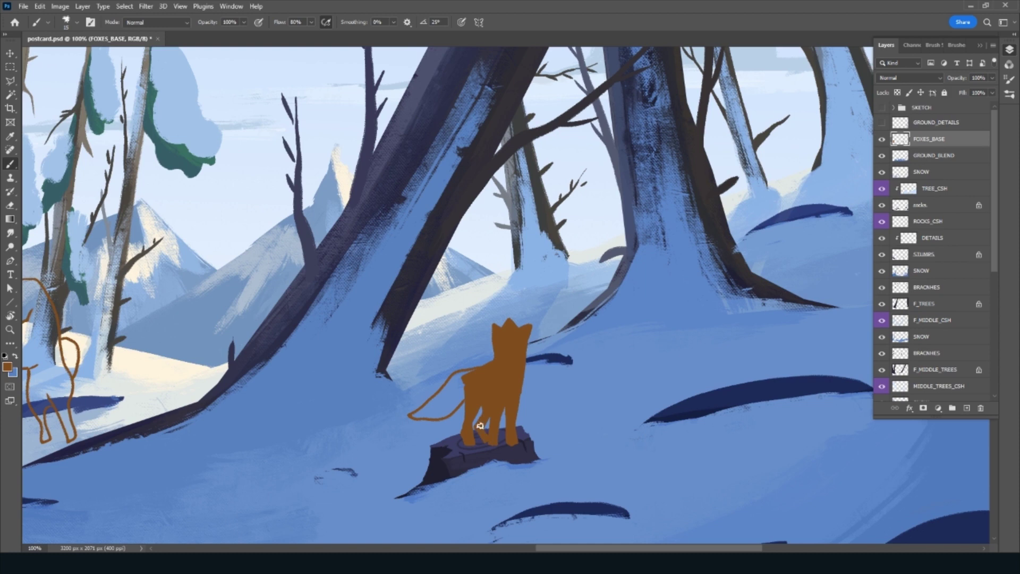
{"action": "mouse_move", "coordinate": [411, 416]}
{"action": "left_mouse_down"}
{"action": "mouse_move", "coordinate": [449, 410]}
{"action": "mouse_move", "coordinate": [459, 396]}
{"action": "mouse_move", "coordinate": [446, 393]}
{"action": "mouse_move", "coordinate": [478, 370]}
{"action": "left_mouse_up"}
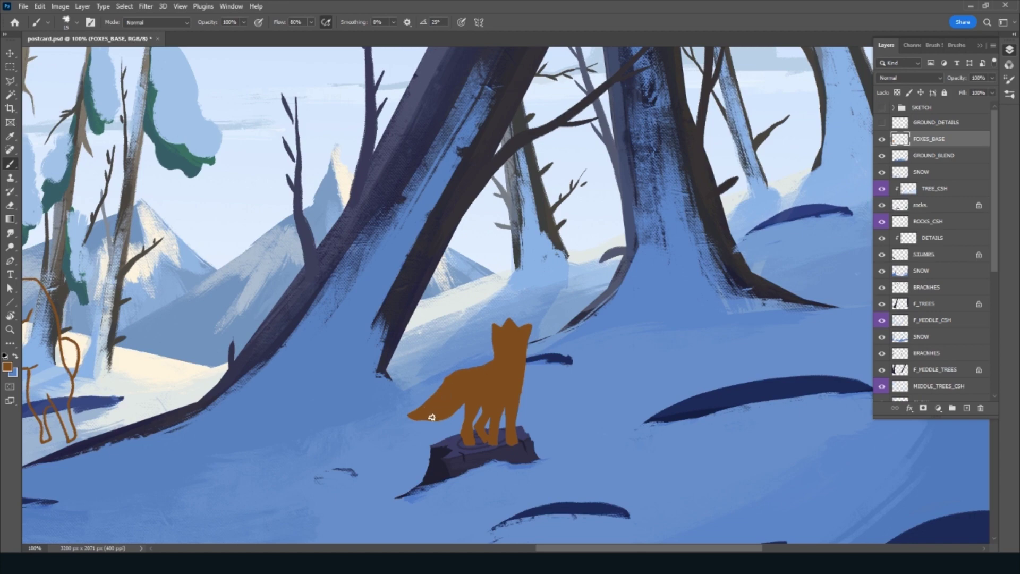
{"action": "left_click_drag", "start_coordinate": [256, 407], "coordinate": [680, 407]}
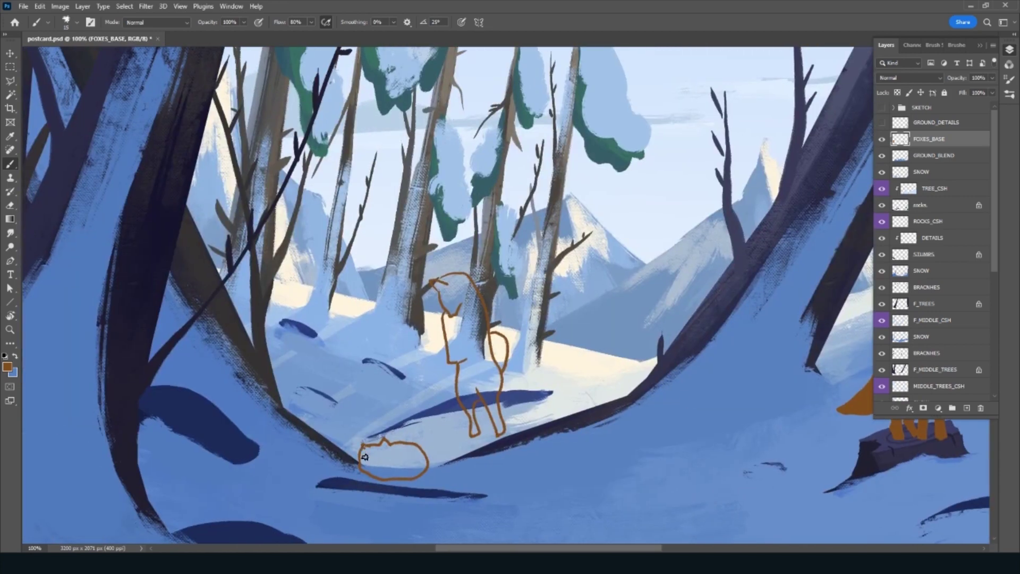
Fill the sleeping fox, then the middle fox's head, neck, body and rump, checking against the sketch
{"action": "mouse_move", "coordinate": [364, 457]}
{"action": "left_mouse_down"}
{"action": "mouse_move", "coordinate": [368, 469]}
{"action": "mouse_move", "coordinate": [391, 473]}
{"action": "mouse_move", "coordinate": [415, 475]}
{"action": "mouse_move", "coordinate": [424, 463]}
{"action": "mouse_move", "coordinate": [376, 463]}
{"action": "mouse_move", "coordinate": [416, 459]}
{"action": "mouse_move", "coordinate": [391, 447]}
{"action": "mouse_move", "coordinate": [419, 454]}
{"action": "mouse_move", "coordinate": [373, 446]}
{"action": "left_mouse_up"}
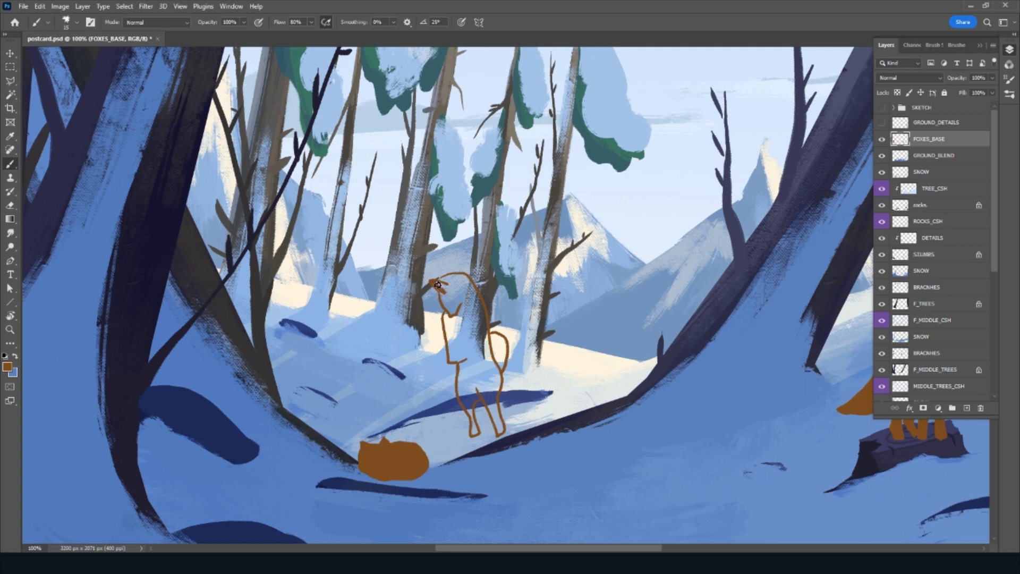
{"action": "mouse_move", "coordinate": [431, 282]}
{"action": "left_mouse_down"}
{"action": "mouse_move", "coordinate": [450, 306]}
{"action": "mouse_move", "coordinate": [460, 291]}
{"action": "mouse_move", "coordinate": [444, 284]}
{"action": "mouse_move", "coordinate": [455, 276]}
{"action": "left_mouse_up"}
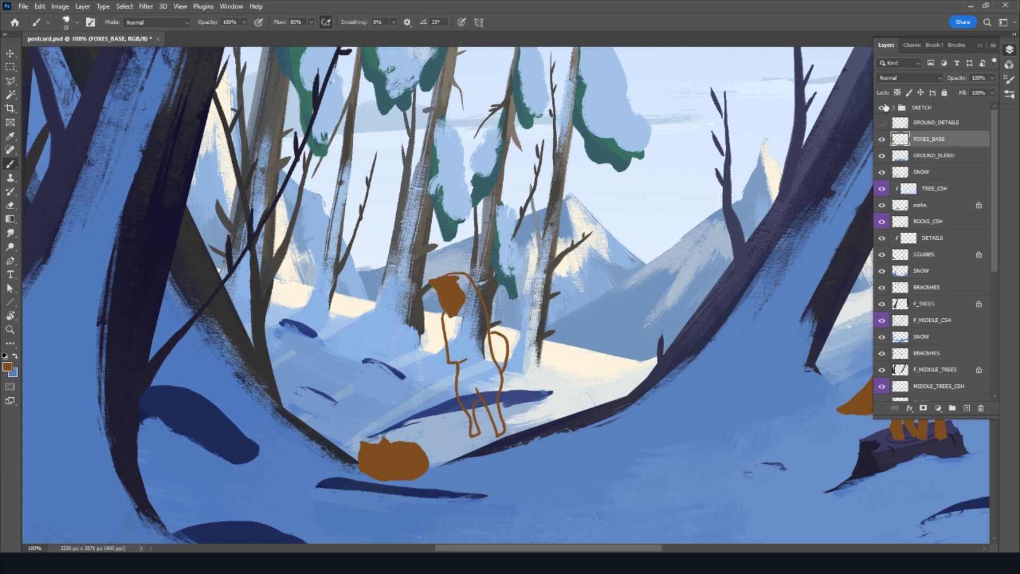
{"action": "left_click", "coordinate": [883, 107]}
{"action": "mouse_move", "coordinate": [466, 278]}
{"action": "left_mouse_down"}
{"action": "mouse_move", "coordinate": [467, 301]}
{"action": "mouse_move", "coordinate": [454, 281]}
{"action": "mouse_move", "coordinate": [481, 305]}
{"action": "mouse_move", "coordinate": [473, 322]}
{"action": "mouse_move", "coordinate": [452, 319]}
{"action": "mouse_move", "coordinate": [447, 335]}
{"action": "mouse_move", "coordinate": [444, 319]}
{"action": "mouse_move", "coordinate": [462, 359]}
{"action": "left_mouse_up"}
{"action": "mouse_move", "coordinate": [447, 325]}
{"action": "left_mouse_down"}
{"action": "mouse_move", "coordinate": [457, 355]}
{"action": "mouse_move", "coordinate": [460, 334]}
{"action": "mouse_move", "coordinate": [476, 361]}
{"action": "mouse_move", "coordinate": [483, 330]}
{"action": "mouse_move", "coordinate": [499, 383]}
{"action": "mouse_move", "coordinate": [489, 398]}
{"action": "mouse_move", "coordinate": [500, 431]}
{"action": "mouse_move", "coordinate": [481, 367]}
{"action": "mouse_move", "coordinate": [458, 382]}
{"action": "mouse_move", "coordinate": [467, 409]}
{"action": "mouse_move", "coordinate": [476, 398]}
{"action": "mouse_move", "coordinate": [475, 420]}
{"action": "left_mouse_up"}
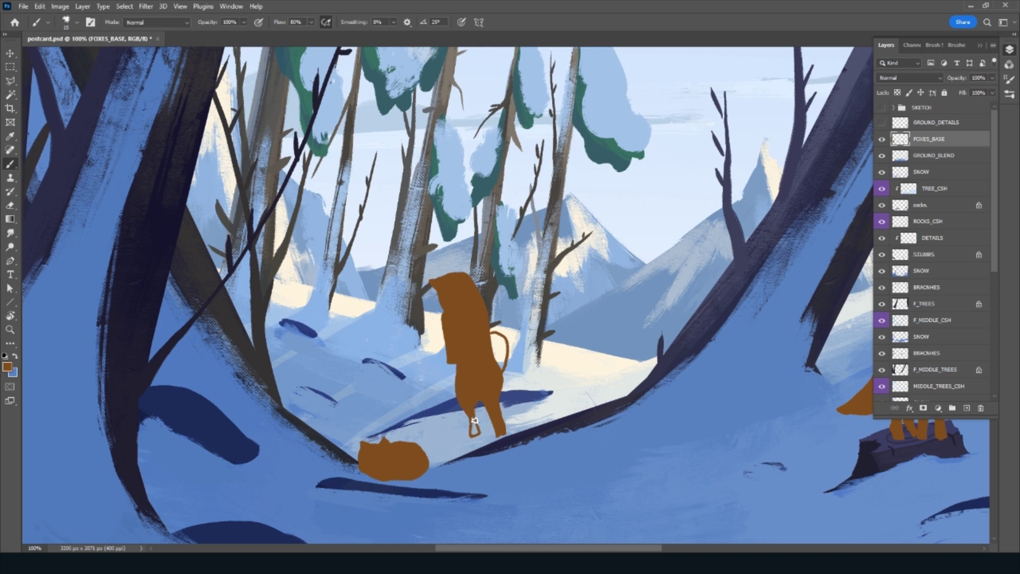
{"action": "mouse_move", "coordinate": [488, 340]}
{"action": "left_mouse_down"}
{"action": "mouse_move", "coordinate": [497, 364]}
{"action": "mouse_move", "coordinate": [504, 345]}
{"action": "mouse_move", "coordinate": [492, 337]}
{"action": "left_mouse_up"}
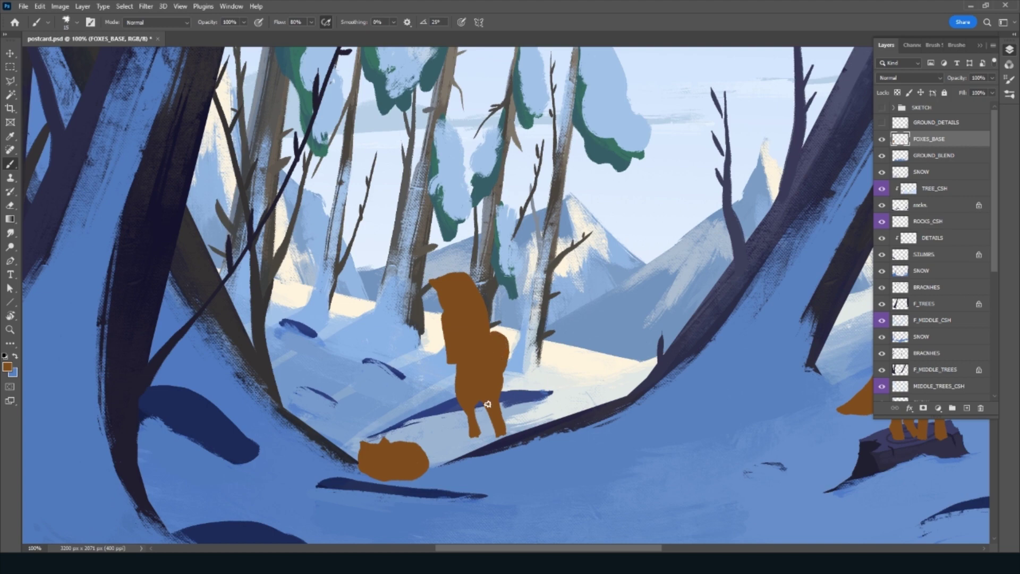
Duplicate the foxes onto a new TRANS layer and clear it, keeping the fox selection
{"action": "key", "text": "ctrl+minus"}
{"action": "key", "text": "ctrl+minus"}
{"action": "key", "text": "ctrl+minus"}
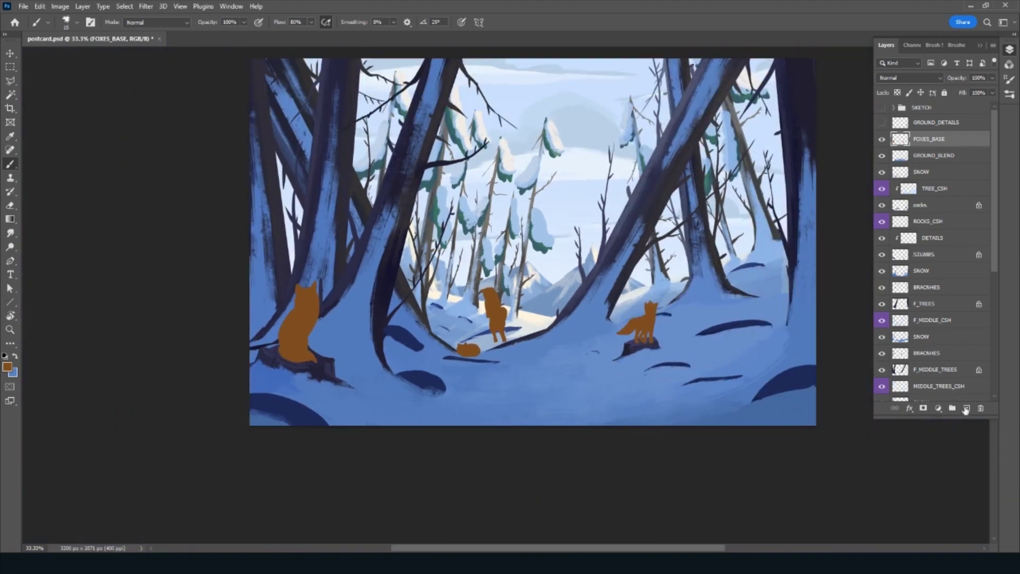
{"action": "key", "text": "ctrl+j"}
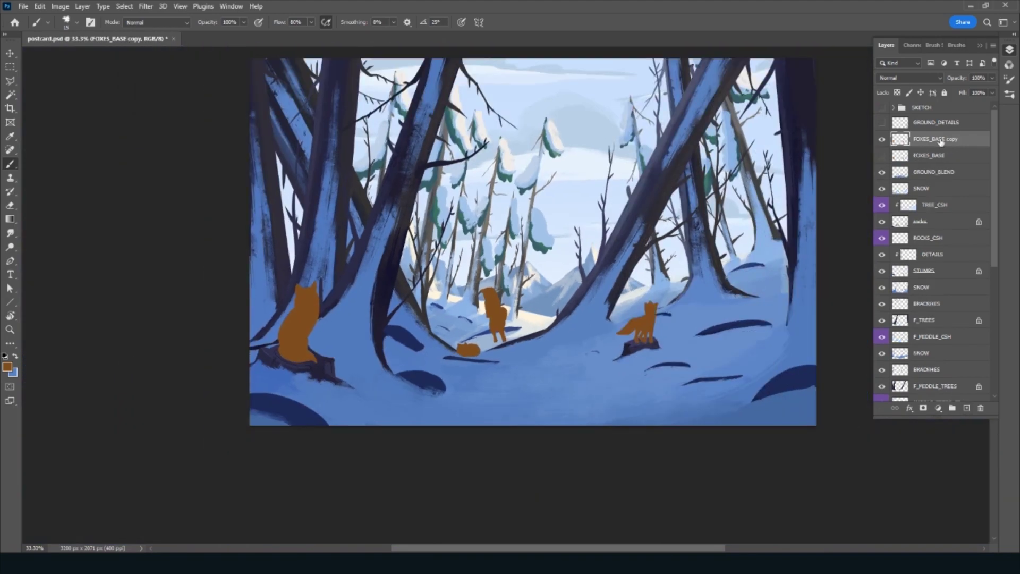
{"action": "type", "text": "TRANS"}
{"action": "key", "text": "Return"}
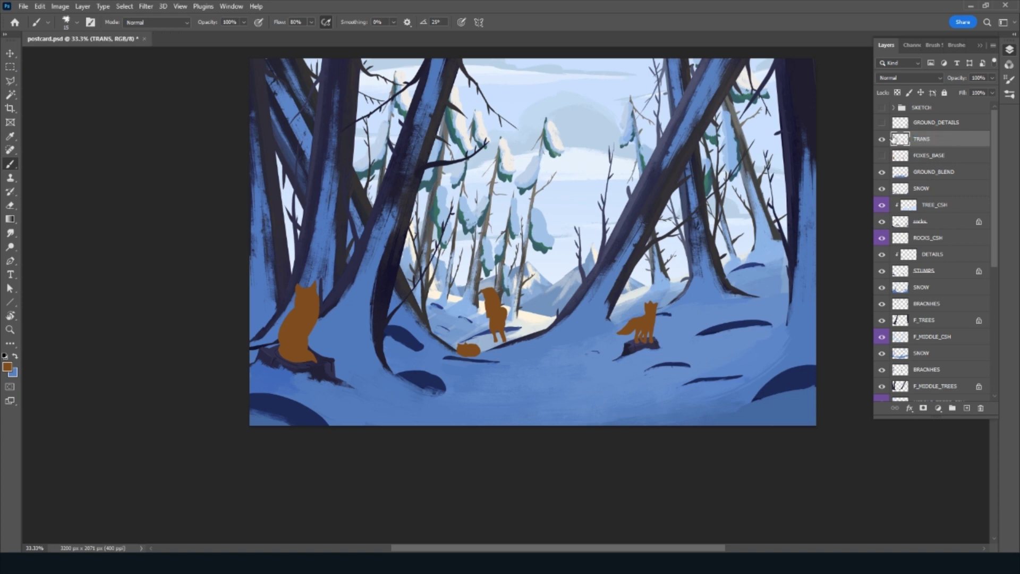
{"action": "key", "text": "Delete"}
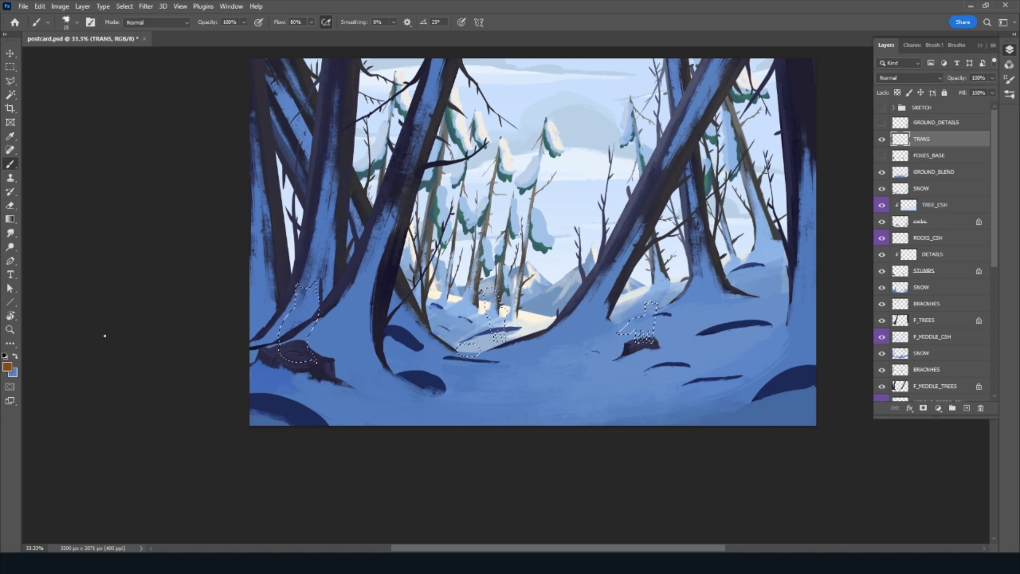
Fill the selected fox shapes on TRANS with a brighter orange
{"action": "left_click", "coordinate": [7, 367]}
{"action": "left_click", "coordinate": [799, 115]}
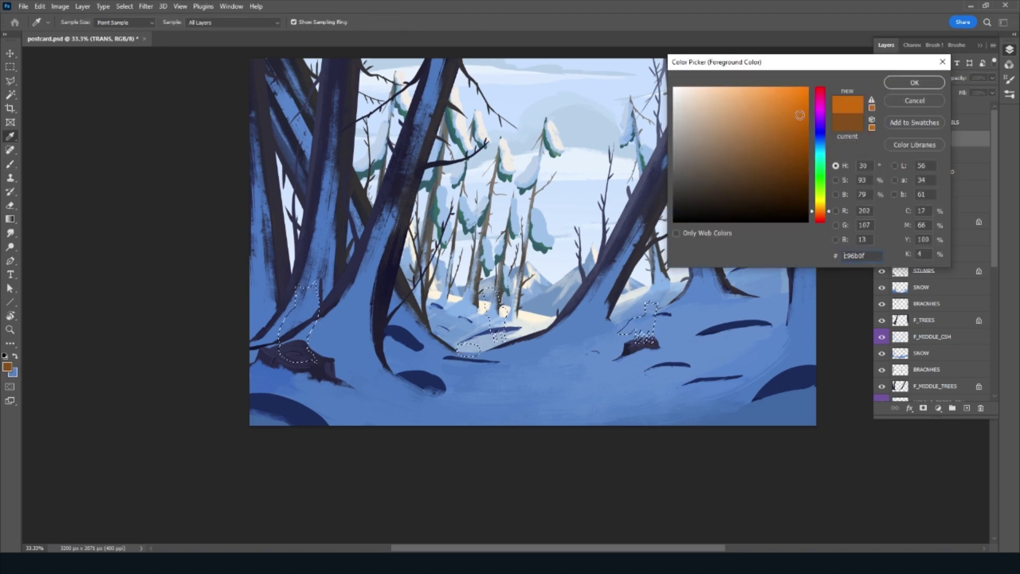
{"action": "left_click", "coordinate": [912, 85]}
{"action": "key", "text": "alt+BackSpace"}
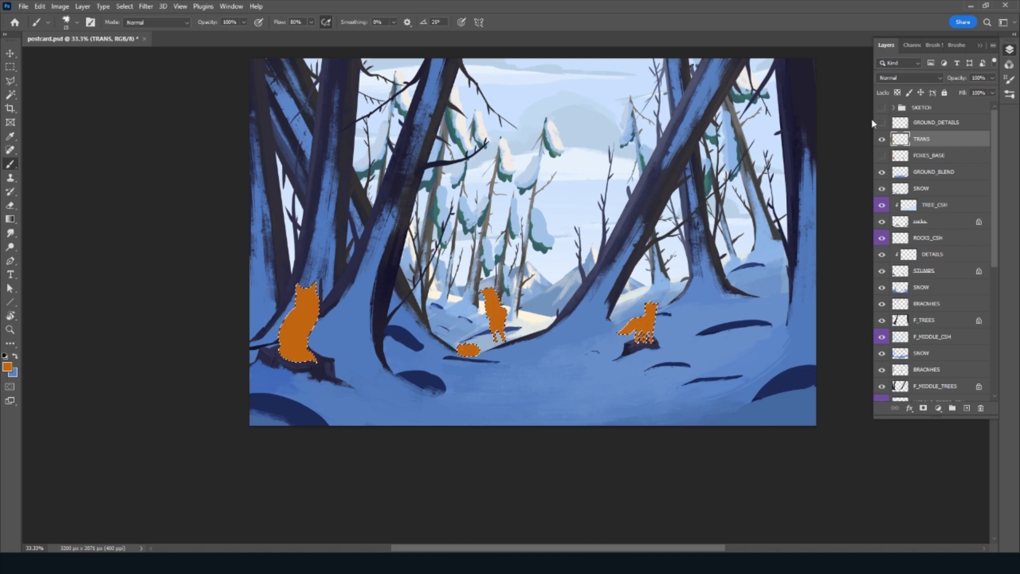
Add a layer mask to TRANS, choose a soft round brush, and set 75% layer opacity
{"action": "key", "text": "b"}
{"action": "left_click", "coordinate": [923, 408]}
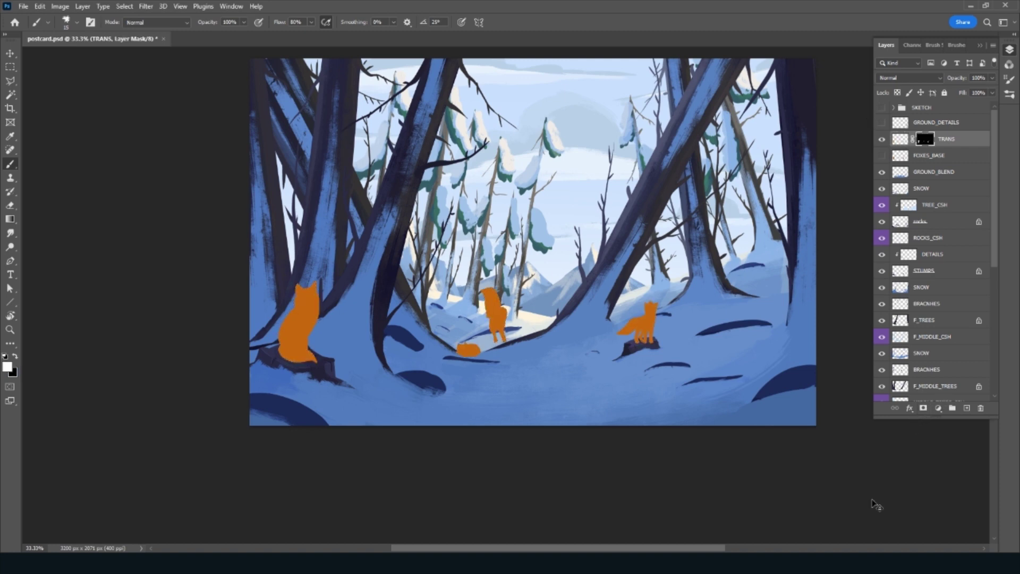
{"action": "key", "text": "ctrl+z"}
{"action": "left_click", "coordinate": [923, 408]}
{"action": "left_click", "coordinate": [951, 45]}
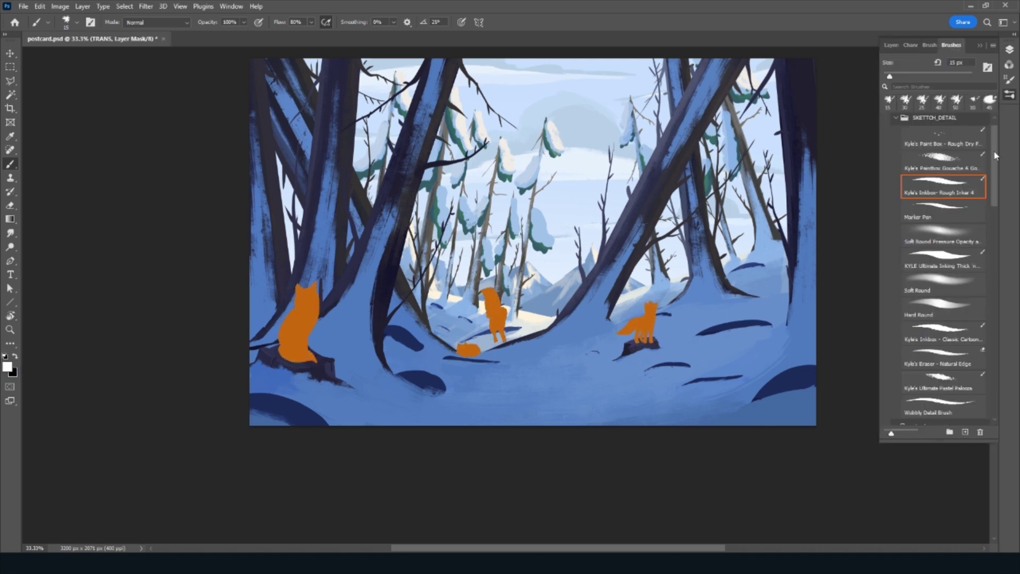
{"action": "scroll", "coordinate": [964, 251], "scroll_direction": "up", "scroll_amount": 1}
{"action": "left_click", "coordinate": [963, 252]}
{"action": "key", "text": "F7"}
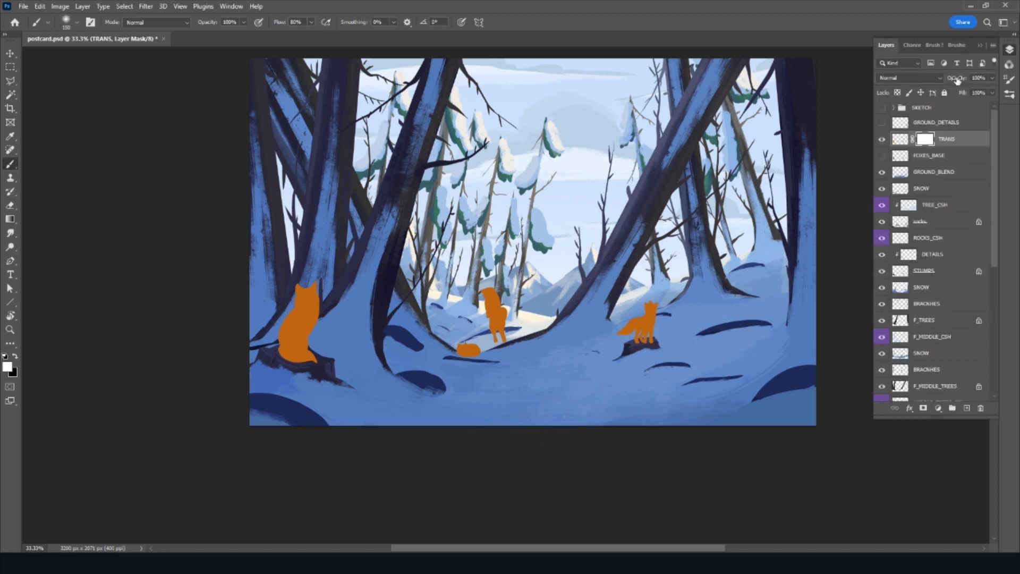
{"action": "left_click_drag", "start_coordinate": [959, 78], "coordinate": [946, 80]}
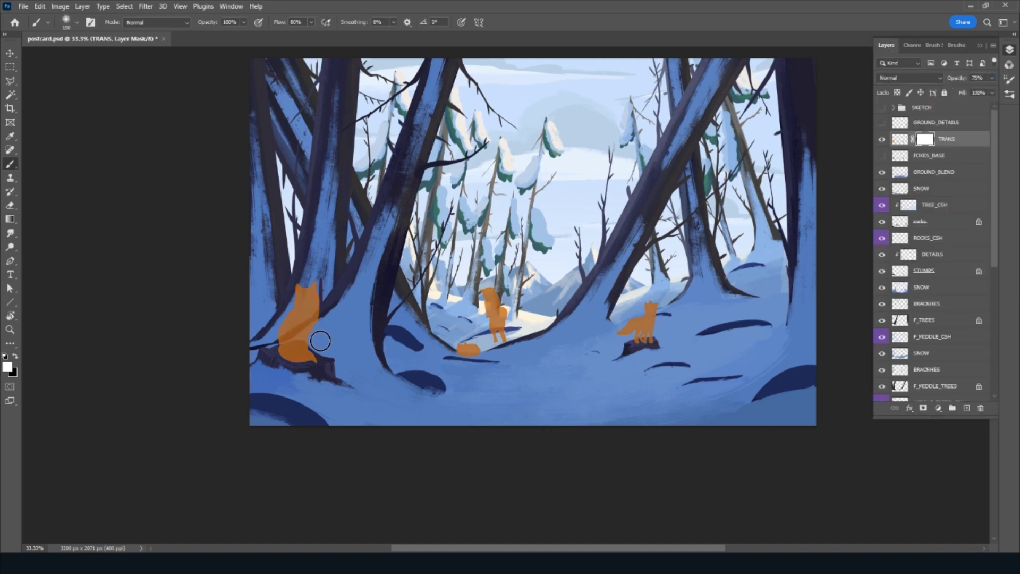
Mask out the three foxes' heads and upper bodies with a black brush at 50% opacity
{"action": "key", "text": "x"}
{"action": "key", "text": "bracketright"}
{"action": "key", "text": "bracketright"}
{"action": "key", "text": "bracketright"}
{"action": "key", "text": "bracketright"}
{"action": "key", "text": "bracketright"}
{"action": "key", "text": "bracketright"}
{"action": "key", "text": "5"}
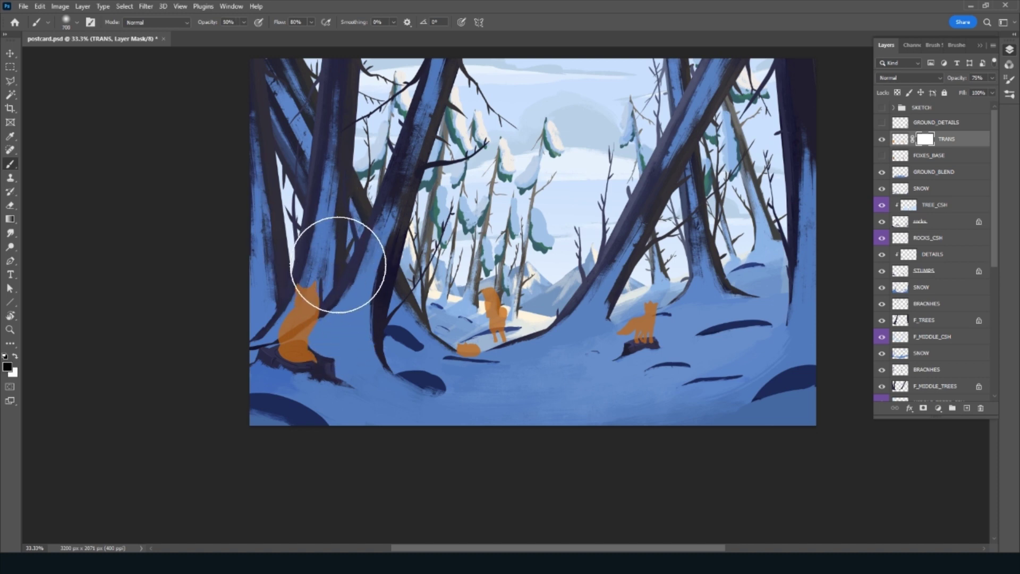
{"action": "mouse_move", "coordinate": [330, 266]}
{"action": "left_mouse_down"}
{"action": "mouse_move", "coordinate": [350, 290]}
{"action": "mouse_move", "coordinate": [319, 307]}
{"action": "left_mouse_up"}
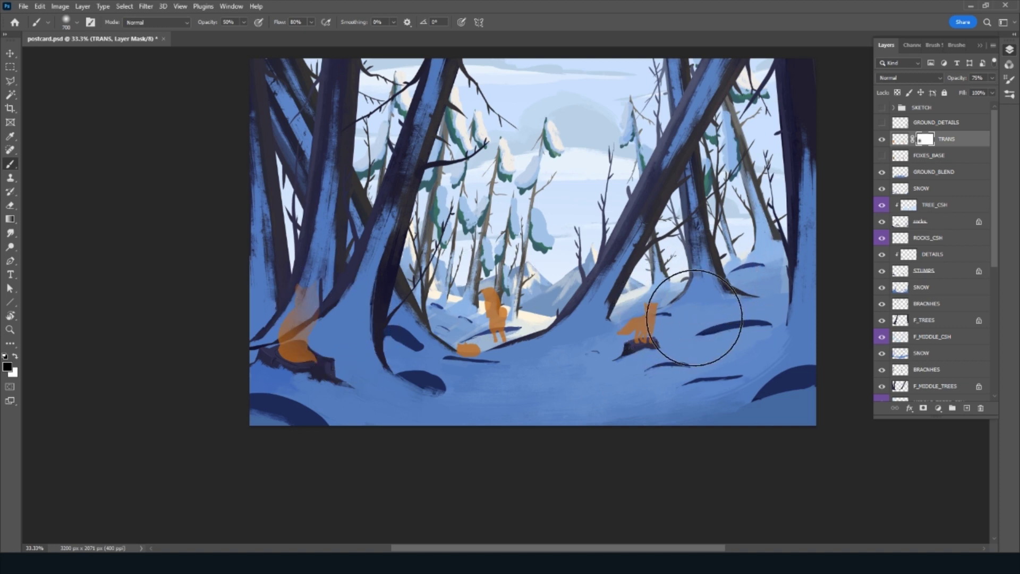
{"action": "key", "text": "bracketleft"}
{"action": "key", "text": "bracketleft"}
{"action": "key", "text": "bracketleft"}
{"action": "key", "text": "bracketleft"}
{"action": "left_click_drag", "start_coordinate": [672, 319], "coordinate": [644, 323]}
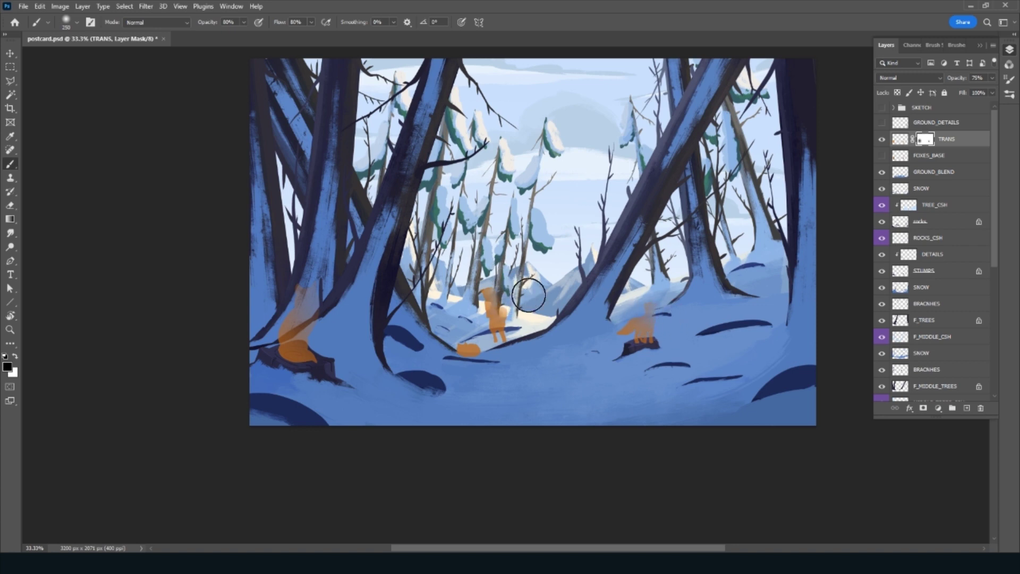
{"action": "left_click_drag", "start_coordinate": [529, 289], "coordinate": [504, 287]}
{"action": "key", "text": "bracketleft"}
{"action": "key", "text": "bracketleft"}
{"action": "key", "text": "bracketleft"}
{"action": "key", "text": "bracketleft"}
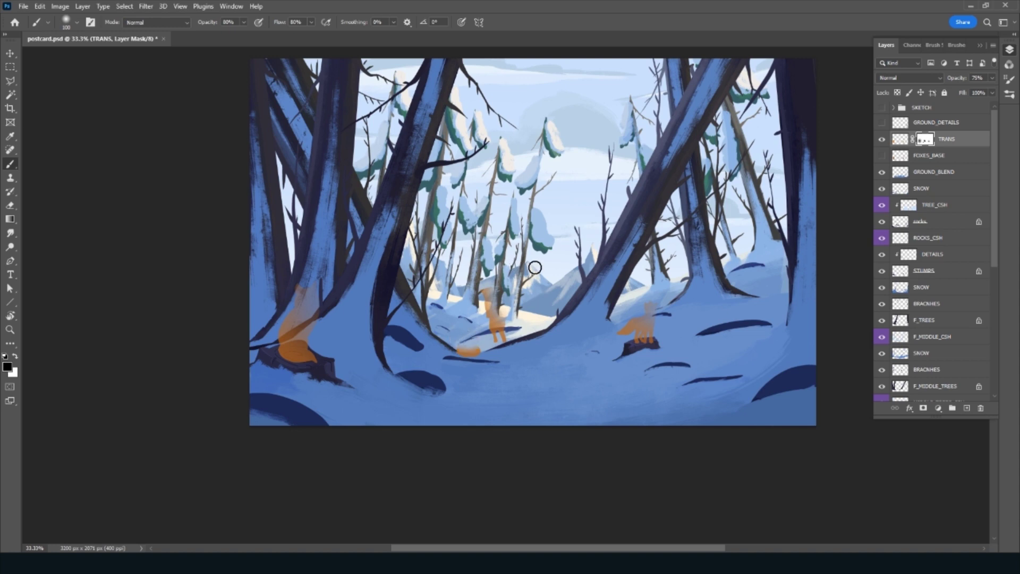
Compare the foxes before and after the last fade, then save the document
{"action": "key", "text": "ctrl"}
{"action": "key", "text": "ctrl+z"}
{"action": "key", "text": "ctrl+shift+z"}
{"action": "key", "text": "bracketright"}
{"action": "key", "text": "bracketright"}
{"action": "key", "text": "bracketright"}
{"action": "key", "text": "bracketright"}
{"action": "key", "text": "bracketright"}
{"action": "key", "text": "ctrl"}
{"action": "key", "text": "ctrl+s"}
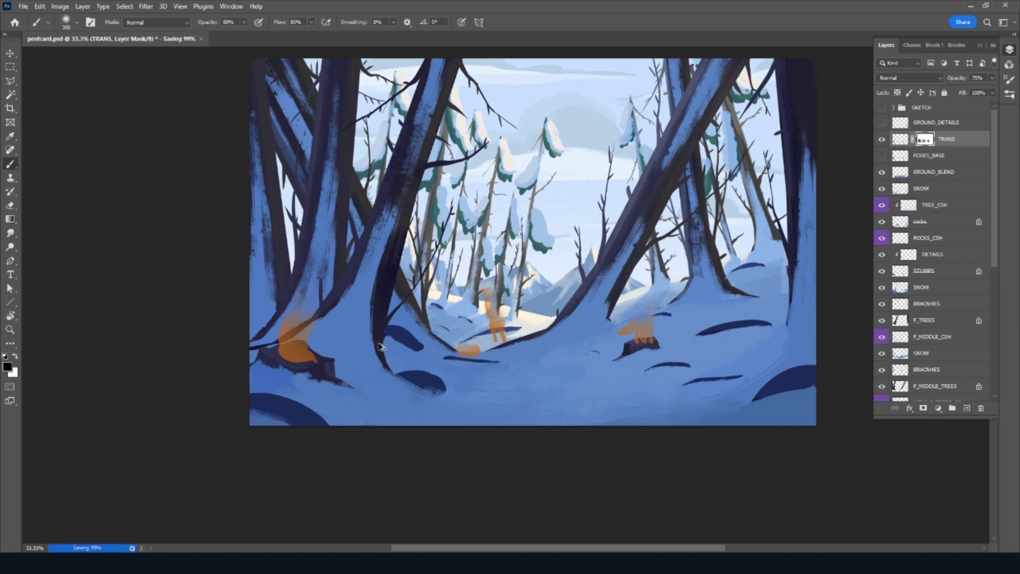
{"action": "key", "text": "bracketright"}
{"action": "key", "text": "bracketright"}
{"action": "key", "text": "bracketright"}
{"action": "key", "text": "bracketright"}
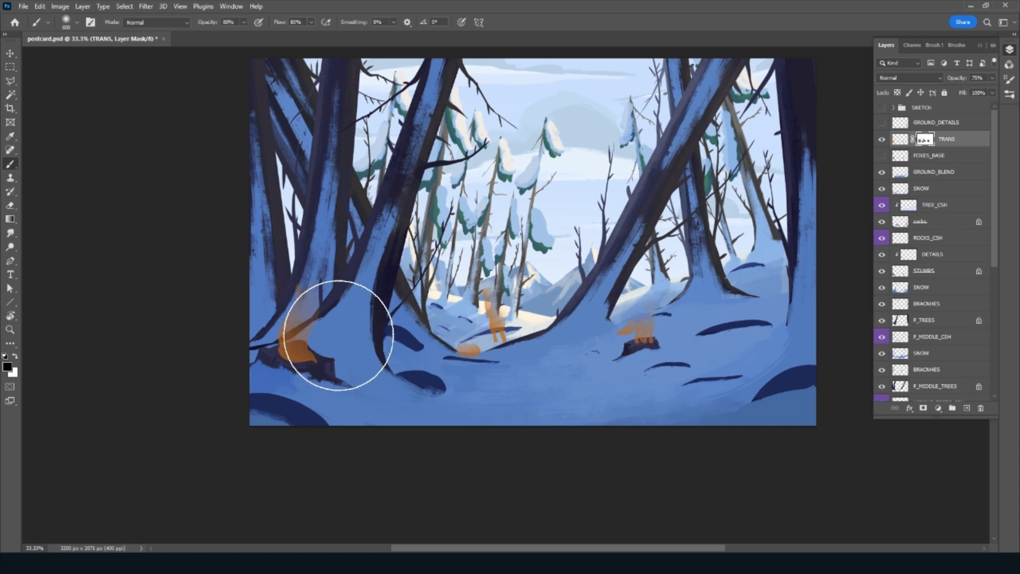
Add a new OUTLINE layer and select a rough inking brush
{"action": "left_click", "coordinate": [967, 407]}
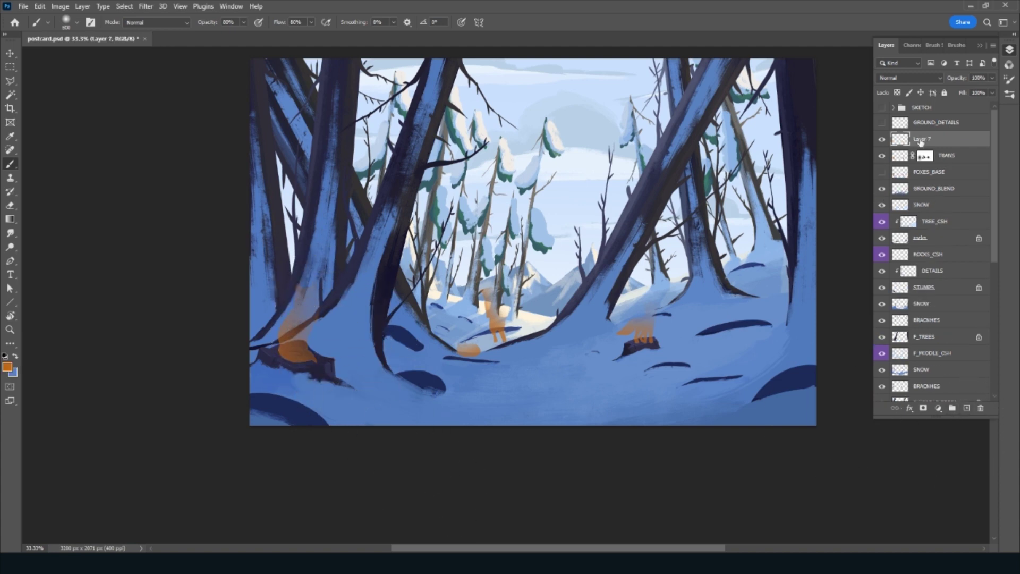
{"action": "double_click", "coordinate": [923, 139]}
{"action": "key", "text": "Return"}
{"action": "left_click", "coordinate": [7, 366]}
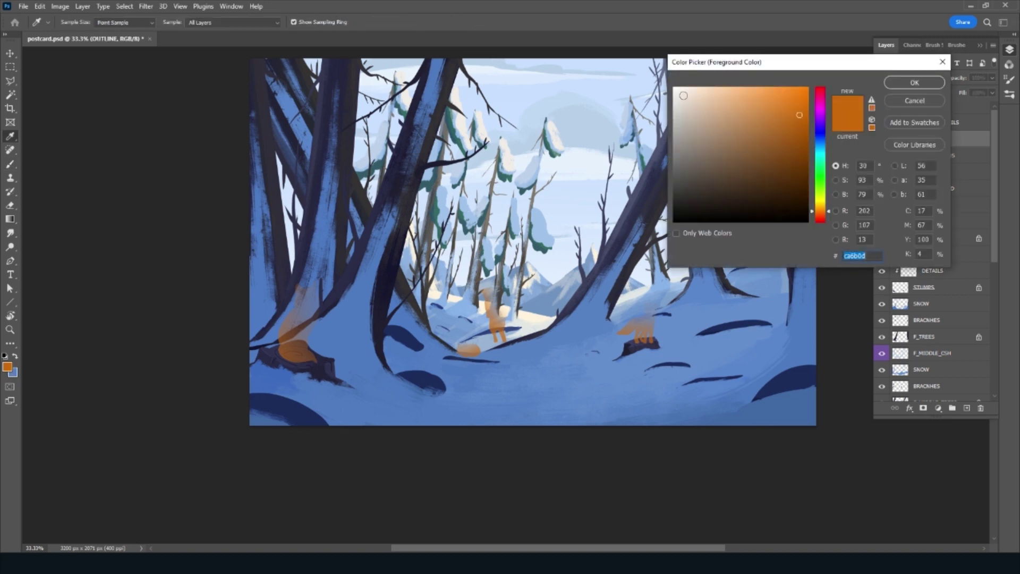
{"action": "left_click", "coordinate": [933, 102]}
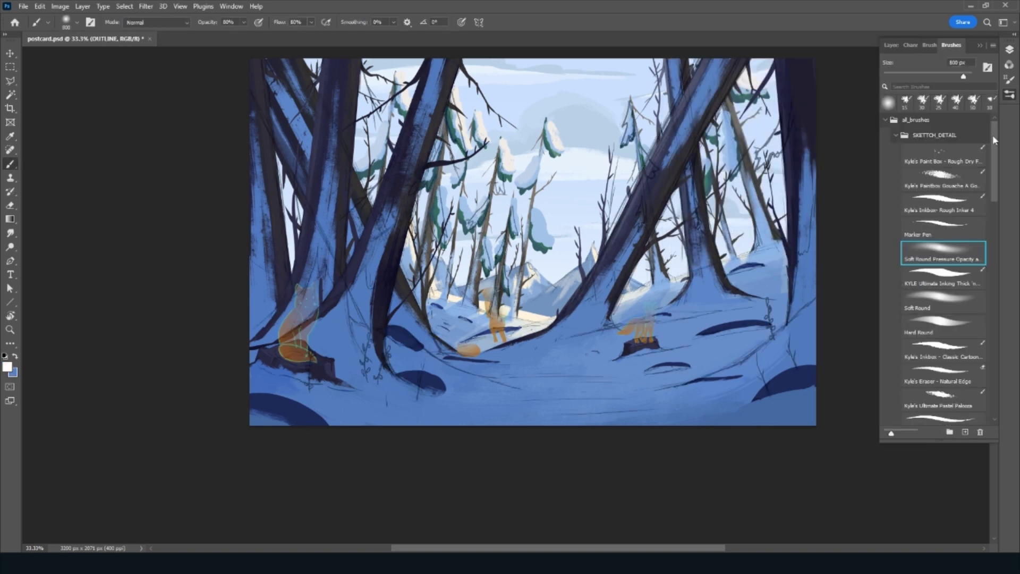
{"action": "left_click", "coordinate": [950, 200]}
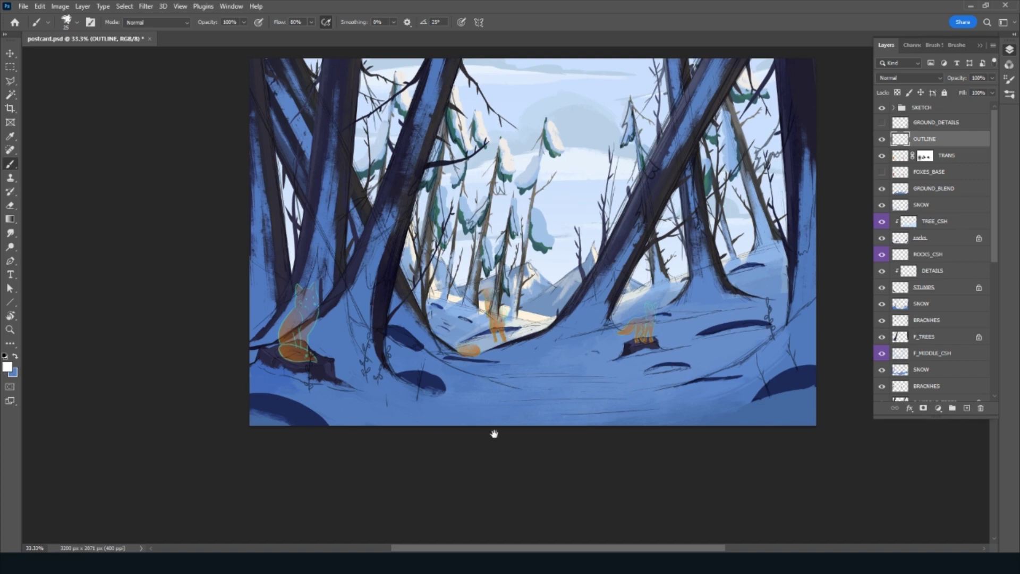
Zoom in and outline the seated fox's back, chest and tail in white
{"action": "left_click_drag", "start_coordinate": [494, 434], "coordinate": [527, 427]}
{"action": "key", "text": "ctrl+plus"}
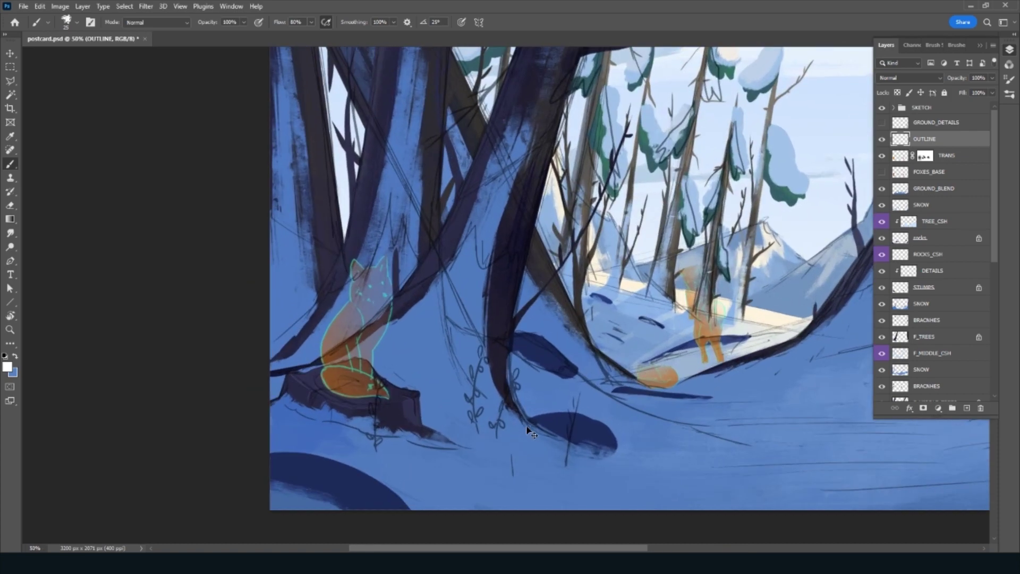
{"action": "key", "text": "ctrl+plus"}
{"action": "key", "text": "ctrl+plus"}
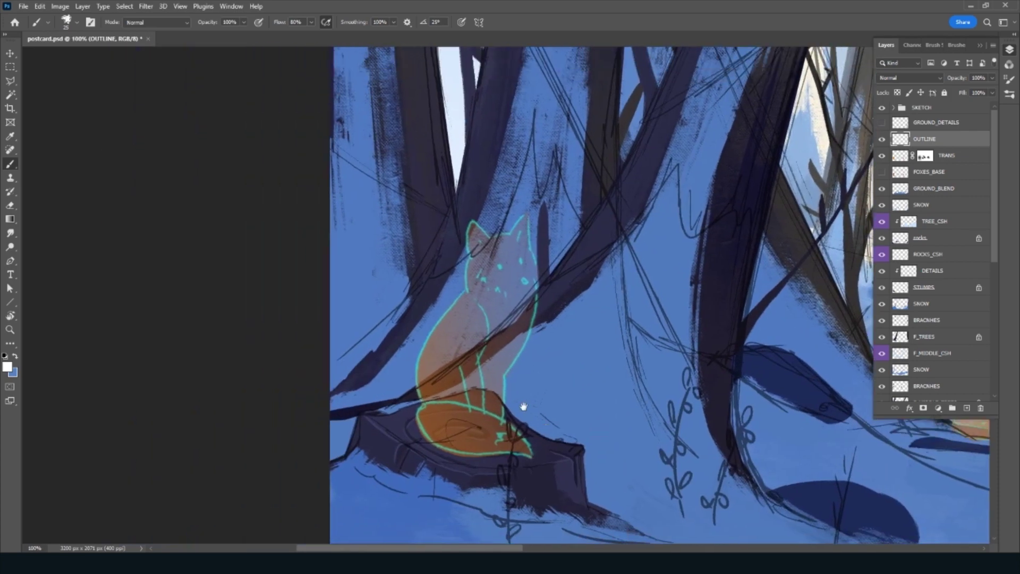
{"action": "key", "text": "bracketleft"}
{"action": "key", "text": "bracketleft"}
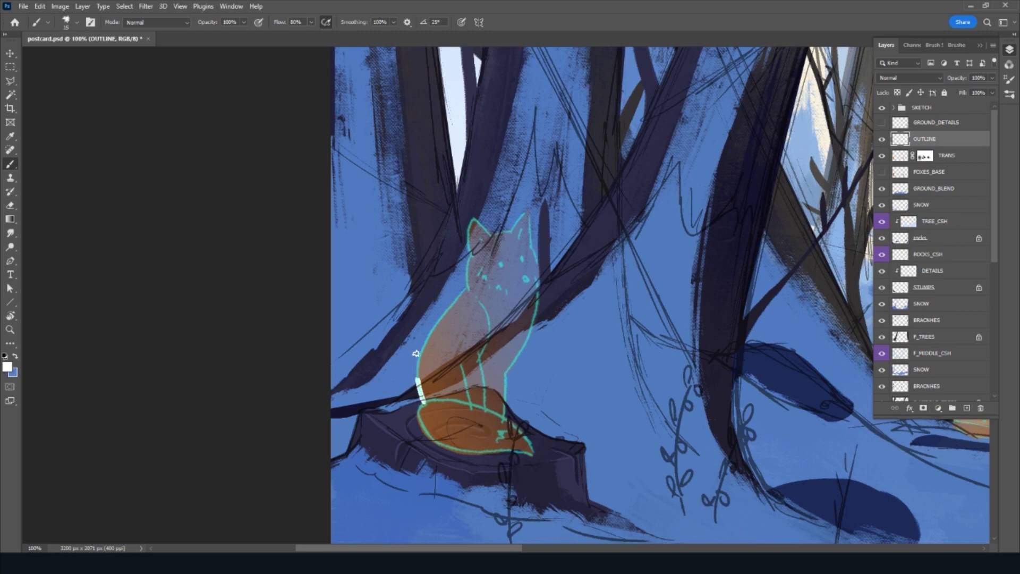
{"action": "mouse_move", "coordinate": [430, 323]}
{"action": "left_mouse_down"}
{"action": "mouse_move", "coordinate": [471, 283]}
{"action": "mouse_move", "coordinate": [471, 244]}
{"action": "left_mouse_up"}
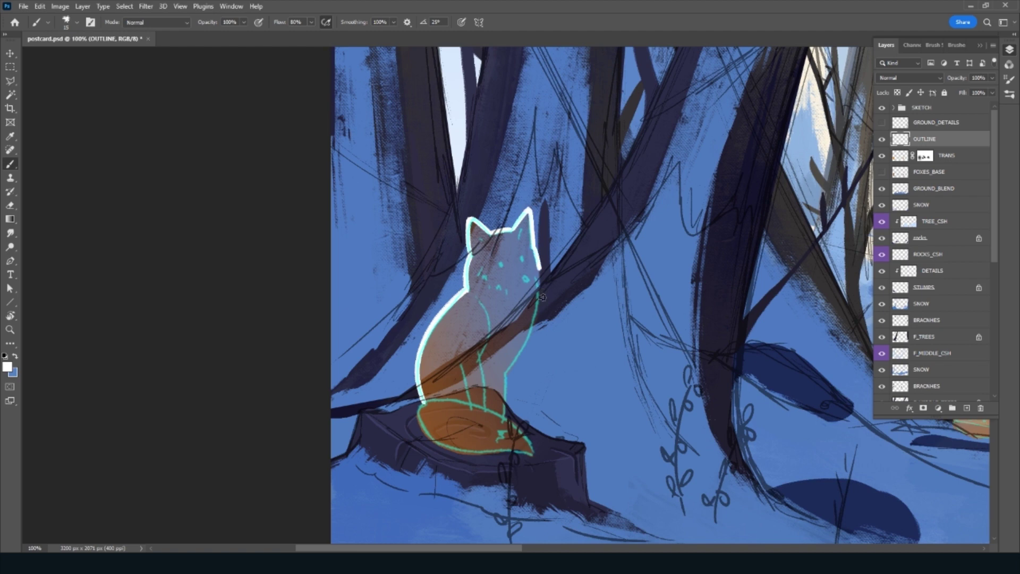
{"action": "left_click_drag", "start_coordinate": [542, 297], "coordinate": [502, 384]}
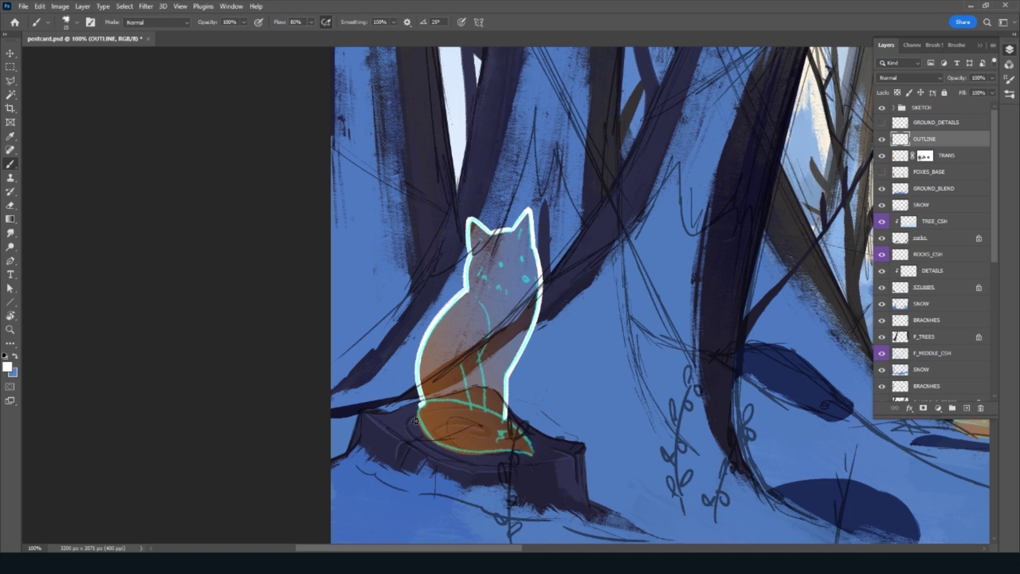
{"action": "mouse_move", "coordinate": [421, 427]}
{"action": "left_mouse_down"}
{"action": "mouse_move", "coordinate": [436, 449]}
{"action": "mouse_move", "coordinate": [518, 451]}
{"action": "left_mouse_up"}
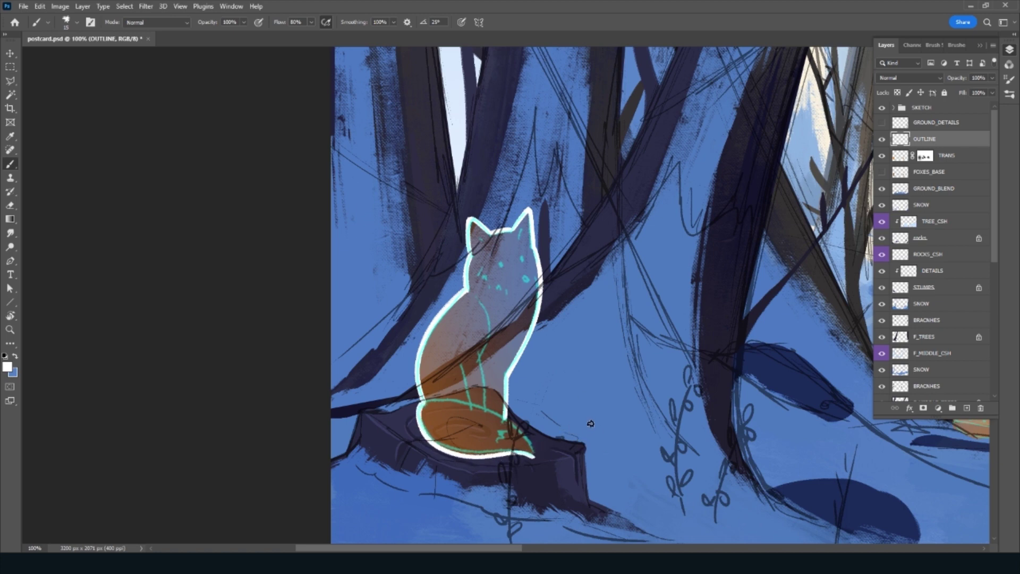
{"action": "key", "text": "ctrl+z"}
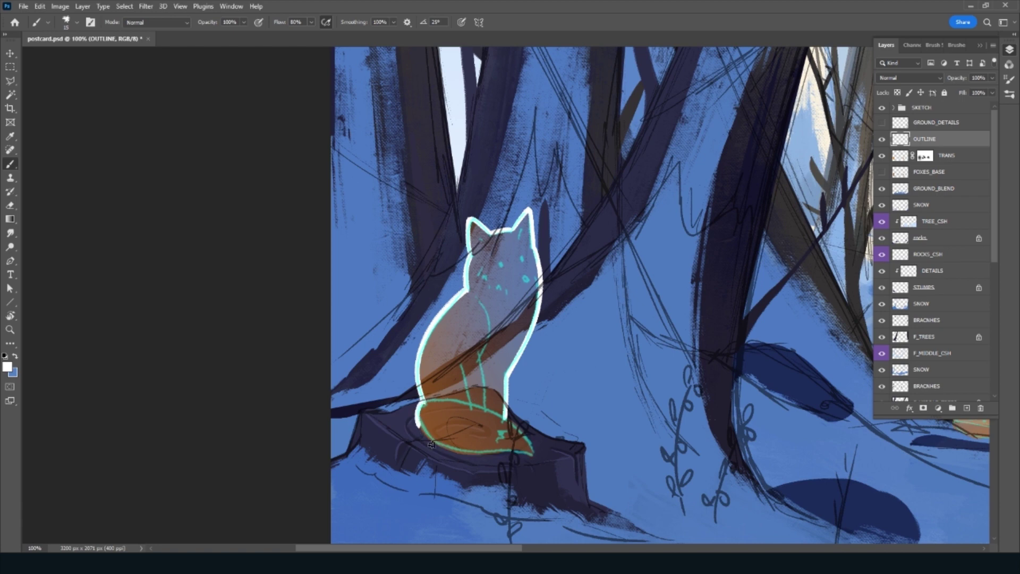
{"action": "left_click_drag", "start_coordinate": [457, 455], "coordinate": [513, 453]}
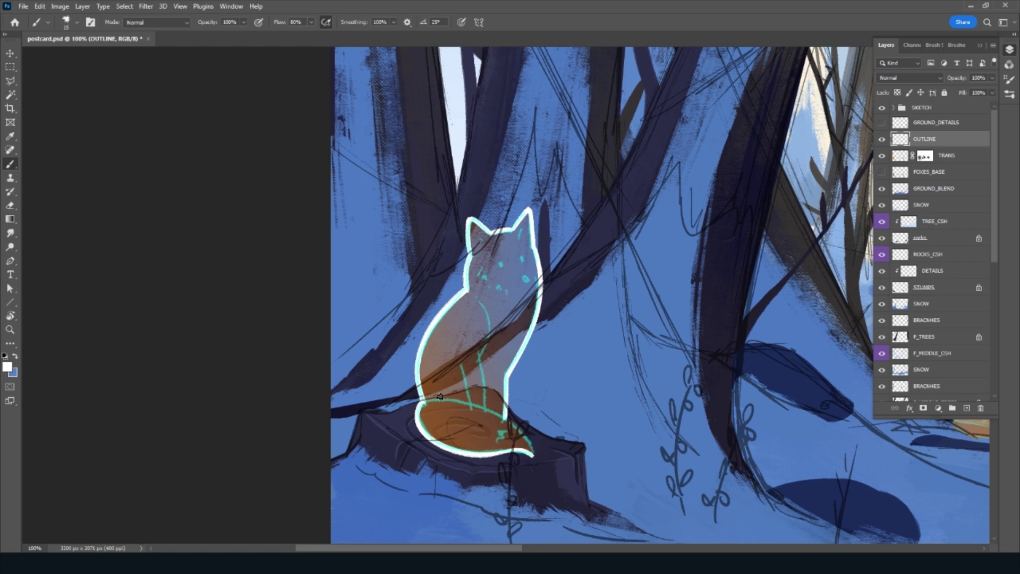
{"action": "left_click_drag", "start_coordinate": [478, 402], "coordinate": [521, 428]}
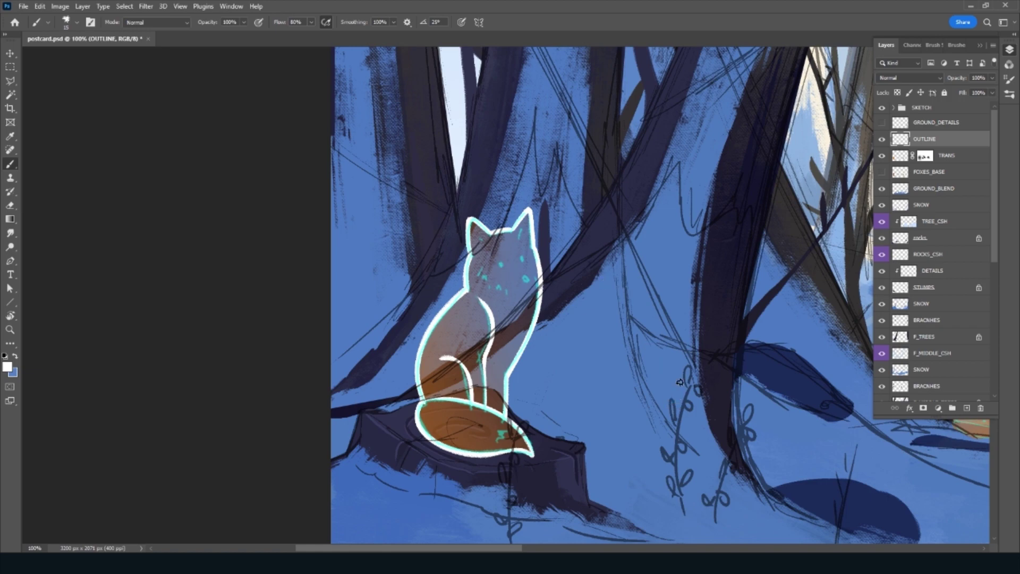
Outline the standing fox's neck and attempt its front leg outline several times
{"action": "left_click_drag", "start_coordinate": [815, 463], "coordinate": [150, 426]}
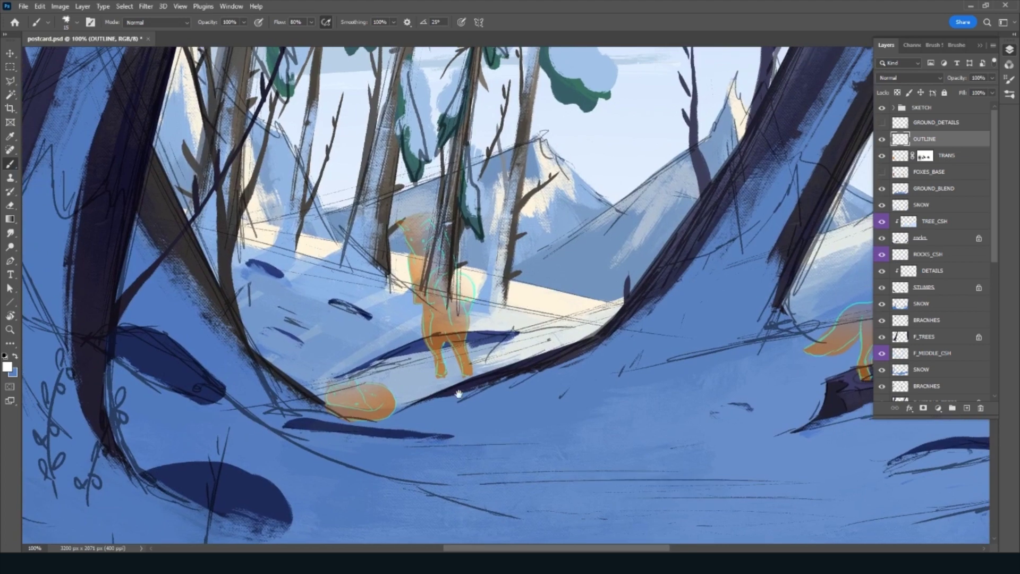
{"action": "scroll", "coordinate": [501, 419], "scroll_direction": "up", "scroll_amount": 2}
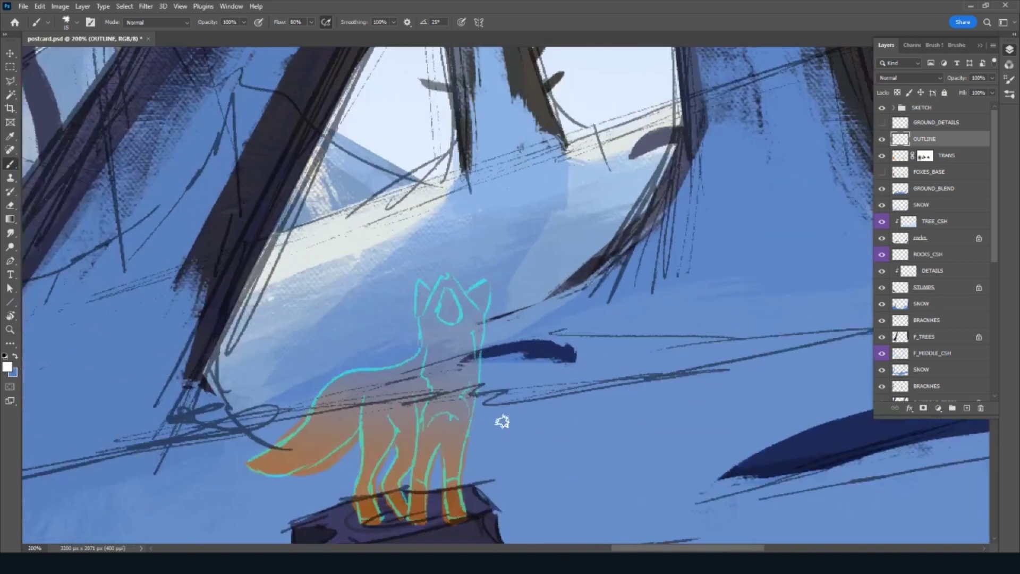
{"action": "left_click_drag", "start_coordinate": [482, 407], "coordinate": [533, 392]}
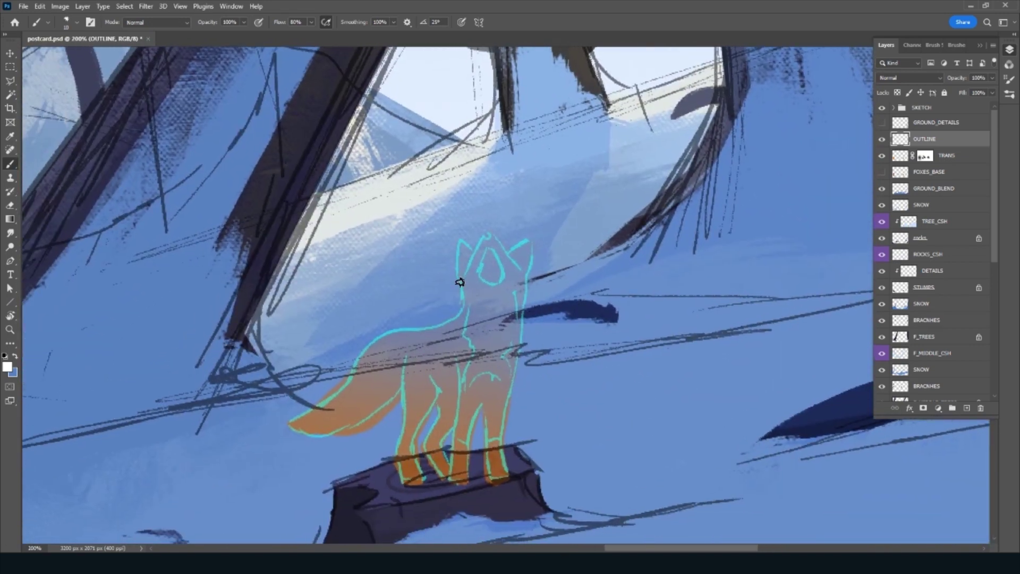
{"action": "mouse_move", "coordinate": [459, 283]}
{"action": "left_mouse_down"}
{"action": "mouse_move", "coordinate": [459, 317]}
{"action": "mouse_move", "coordinate": [359, 348]}
{"action": "mouse_move", "coordinate": [329, 399]}
{"action": "mouse_move", "coordinate": [280, 425]}
{"action": "mouse_move", "coordinate": [348, 437]}
{"action": "mouse_move", "coordinate": [395, 414]}
{"action": "mouse_move", "coordinate": [415, 380]}
{"action": "mouse_move", "coordinate": [391, 466]}
{"action": "mouse_move", "coordinate": [403, 487]}
{"action": "left_mouse_up"}
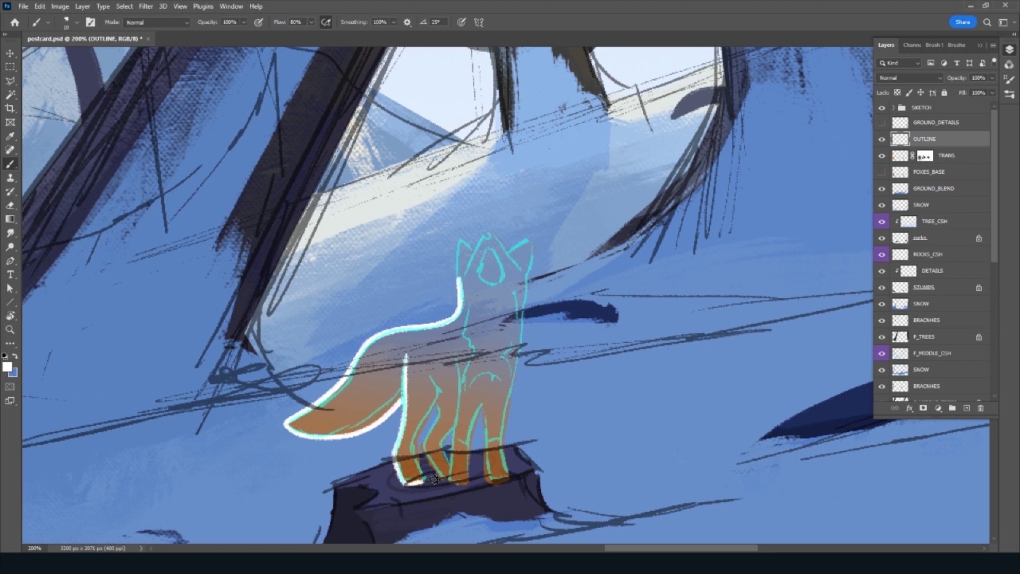
{"action": "mouse_move", "coordinate": [425, 471]}
{"action": "left_mouse_down"}
{"action": "mouse_move", "coordinate": [415, 429]}
{"action": "mouse_move", "coordinate": [441, 391]}
{"action": "mouse_move", "coordinate": [430, 371]}
{"action": "left_mouse_up"}
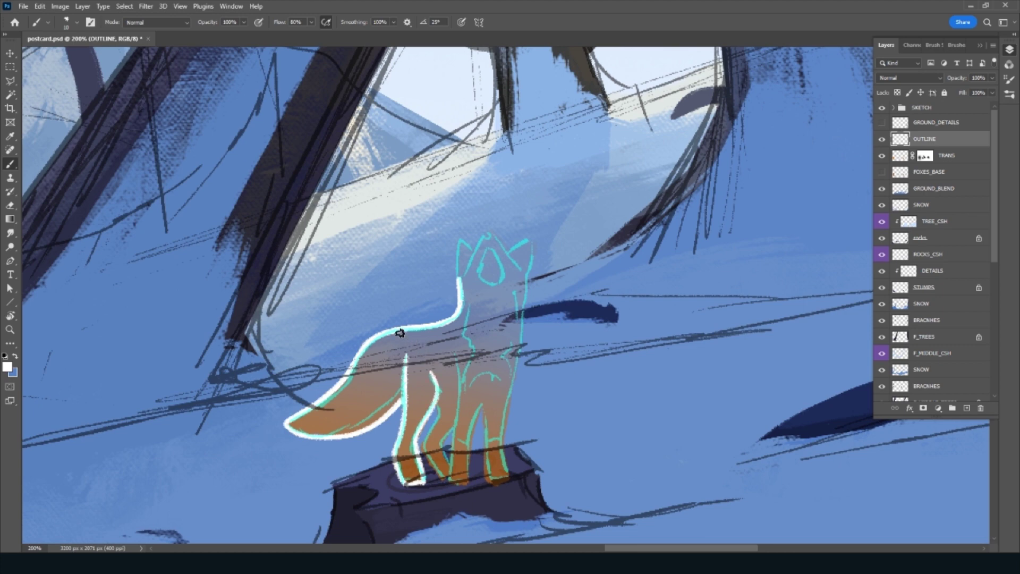
{"action": "key", "text": "ctrl+z"}
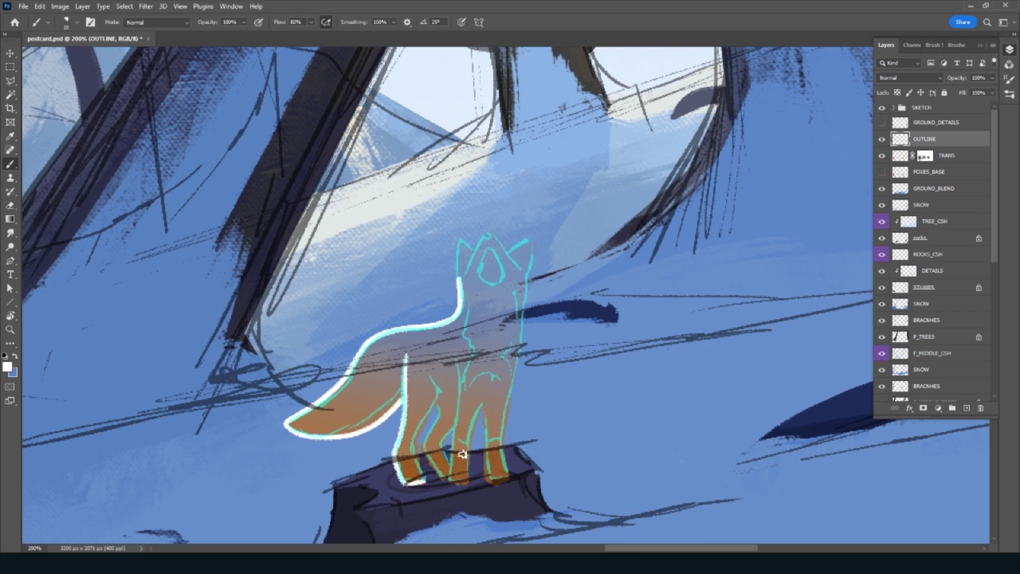
{"action": "mouse_move", "coordinate": [425, 473]}
{"action": "left_mouse_down"}
{"action": "mouse_move", "coordinate": [411, 431]}
{"action": "mouse_move", "coordinate": [442, 384]}
{"action": "left_mouse_up"}
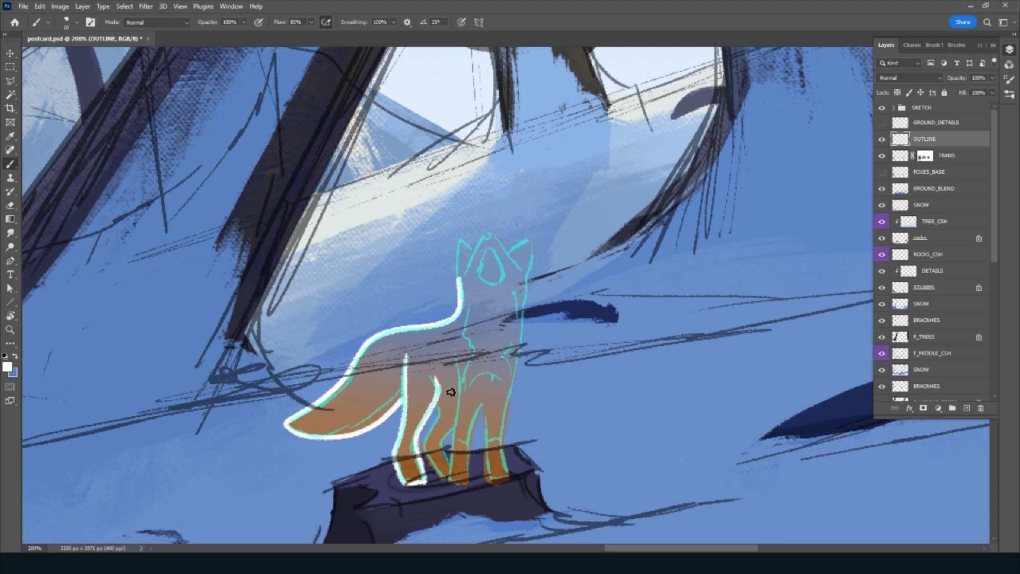
{"action": "key", "text": "ctrl+z"}
{"action": "mouse_move", "coordinate": [423, 475]}
{"action": "left_mouse_down"}
{"action": "mouse_move", "coordinate": [413, 441]}
{"action": "mouse_move", "coordinate": [423, 413]}
{"action": "mouse_move", "coordinate": [438, 421]}
{"action": "mouse_move", "coordinate": [413, 460]}
{"action": "mouse_move", "coordinate": [428, 488]}
{"action": "left_mouse_up"}
{"action": "key", "text": "ctrl+z"}
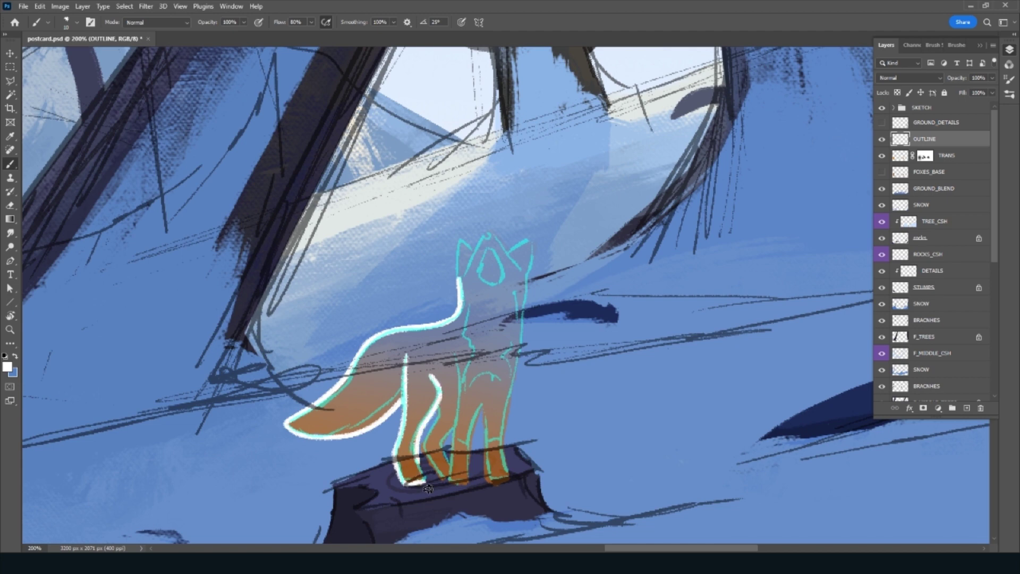
Outline the front leg and foot, the chest, the left ear and the head top
{"action": "mouse_move", "coordinate": [440, 419]}
{"action": "left_mouse_down"}
{"action": "mouse_move", "coordinate": [417, 457]}
{"action": "mouse_move", "coordinate": [448, 484]}
{"action": "left_mouse_up"}
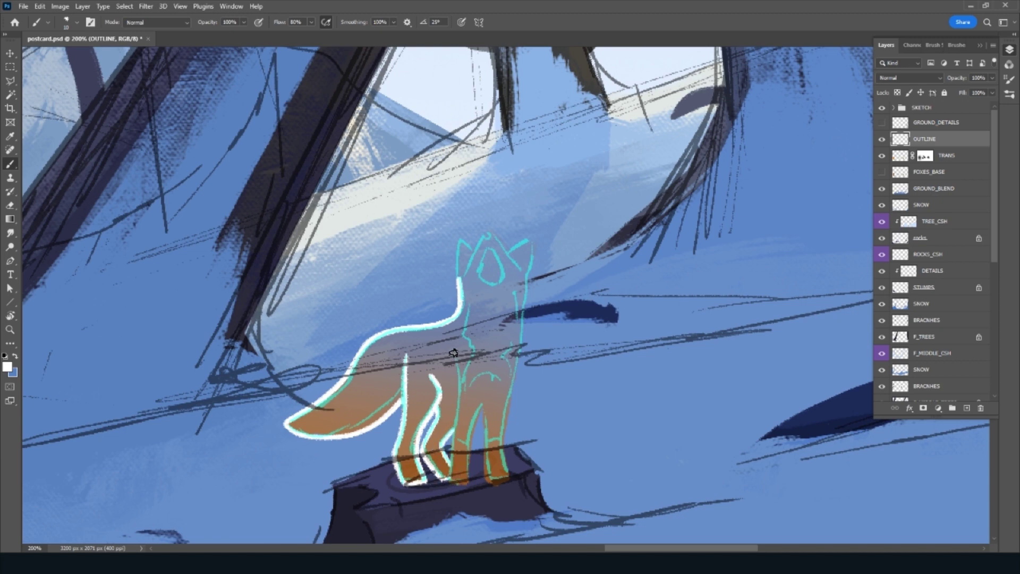
{"action": "mouse_move", "coordinate": [459, 391]}
{"action": "left_mouse_down"}
{"action": "mouse_move", "coordinate": [448, 492]}
{"action": "mouse_move", "coordinate": [475, 482]}
{"action": "mouse_move", "coordinate": [472, 415]}
{"action": "mouse_move", "coordinate": [511, 367]}
{"action": "mouse_move", "coordinate": [454, 419]}
{"action": "mouse_move", "coordinate": [448, 486]}
{"action": "mouse_move", "coordinate": [477, 482]}
{"action": "mouse_move", "coordinate": [467, 436]}
{"action": "mouse_move", "coordinate": [491, 390]}
{"action": "left_mouse_up"}
{"action": "key", "text": "ctrl+z"}
{"action": "key", "text": "ctrl+z"}
{"action": "key", "text": "ctrl+z"}
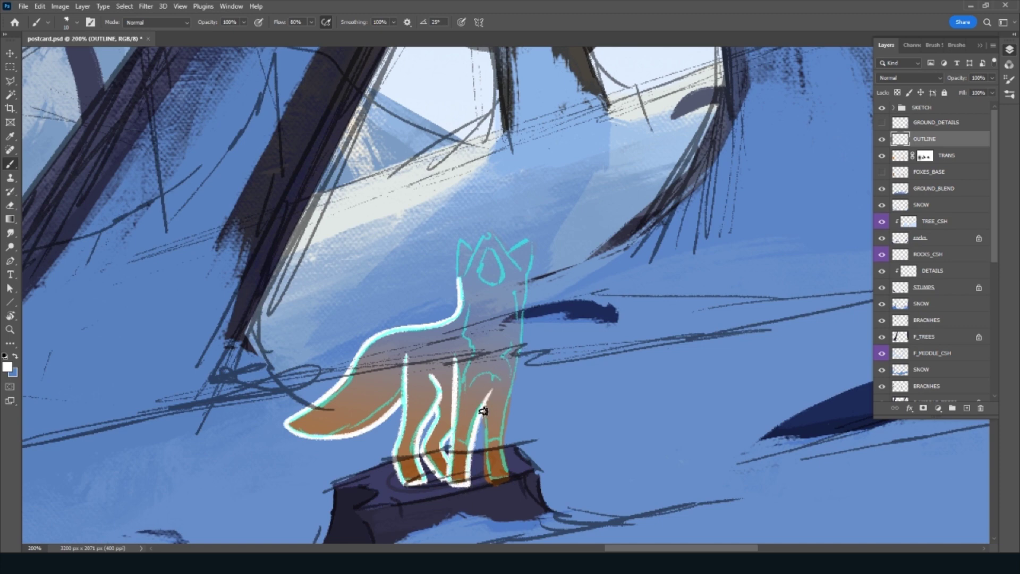
{"action": "mouse_move", "coordinate": [485, 453]}
{"action": "left_mouse_down"}
{"action": "mouse_move", "coordinate": [484, 484]}
{"action": "mouse_move", "coordinate": [510, 480]}
{"action": "left_mouse_up"}
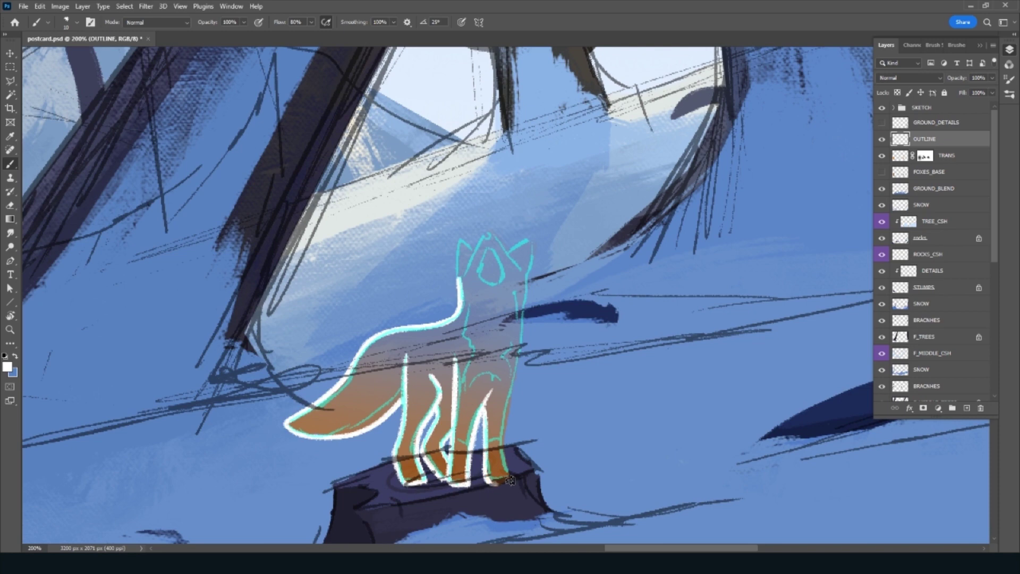
{"action": "mouse_move", "coordinate": [528, 295]}
{"action": "left_mouse_down"}
{"action": "mouse_move", "coordinate": [501, 453]}
{"action": "mouse_move", "coordinate": [511, 485]}
{"action": "left_mouse_up"}
{"action": "scroll", "coordinate": [499, 496], "scroll_direction": "up", "scroll_amount": 3}
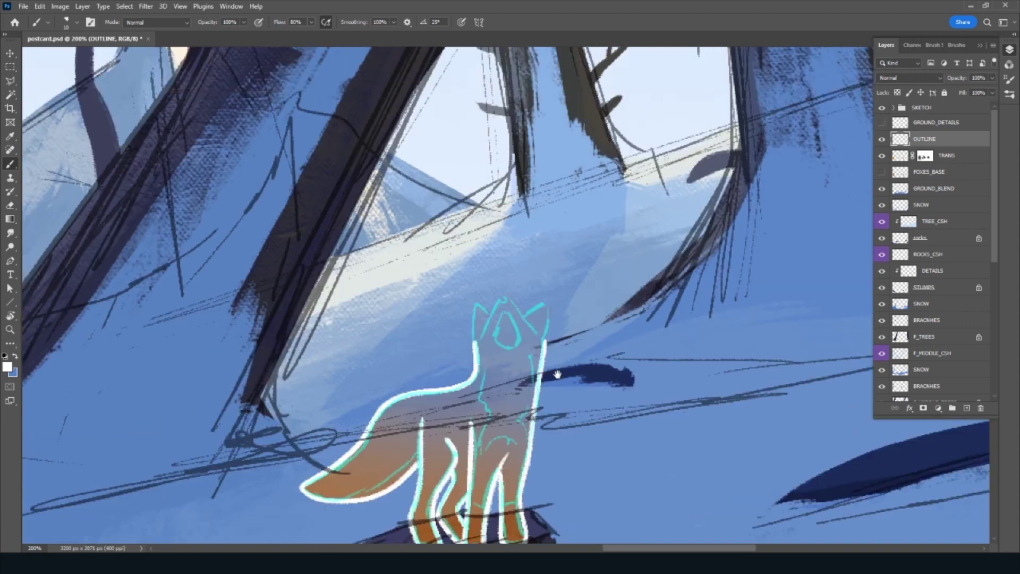
{"action": "mouse_move", "coordinate": [478, 348]}
{"action": "left_mouse_down"}
{"action": "mouse_move", "coordinate": [488, 315]}
{"action": "mouse_move", "coordinate": [557, 309]}
{"action": "mouse_move", "coordinate": [543, 372]}
{"action": "left_mouse_up"}
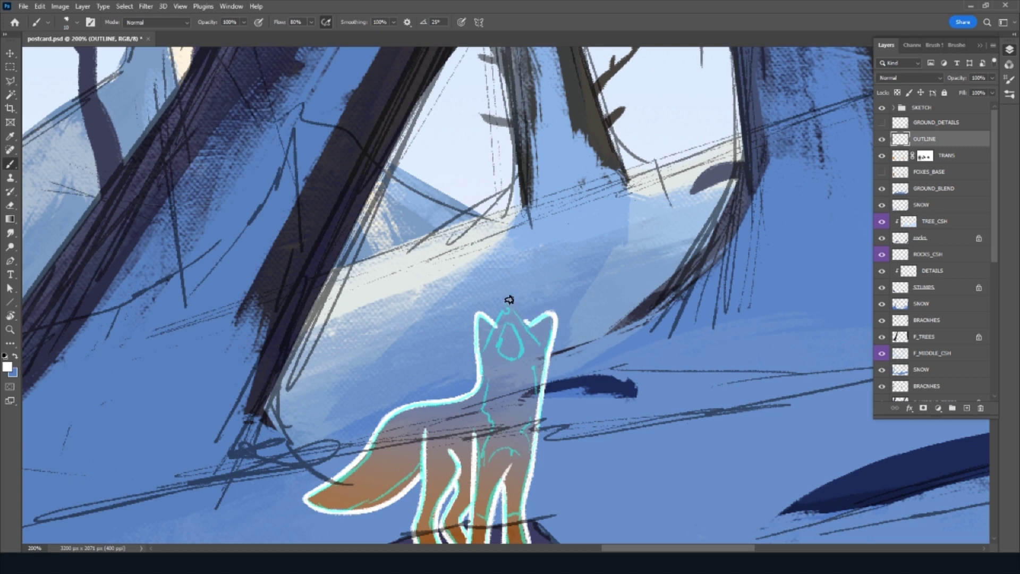
{"action": "mouse_move", "coordinate": [525, 320]}
{"action": "left_mouse_down"}
{"action": "mouse_move", "coordinate": [515, 308]}
{"action": "mouse_move", "coordinate": [495, 318]}
{"action": "left_mouse_up"}
{"action": "key", "text": "e"}
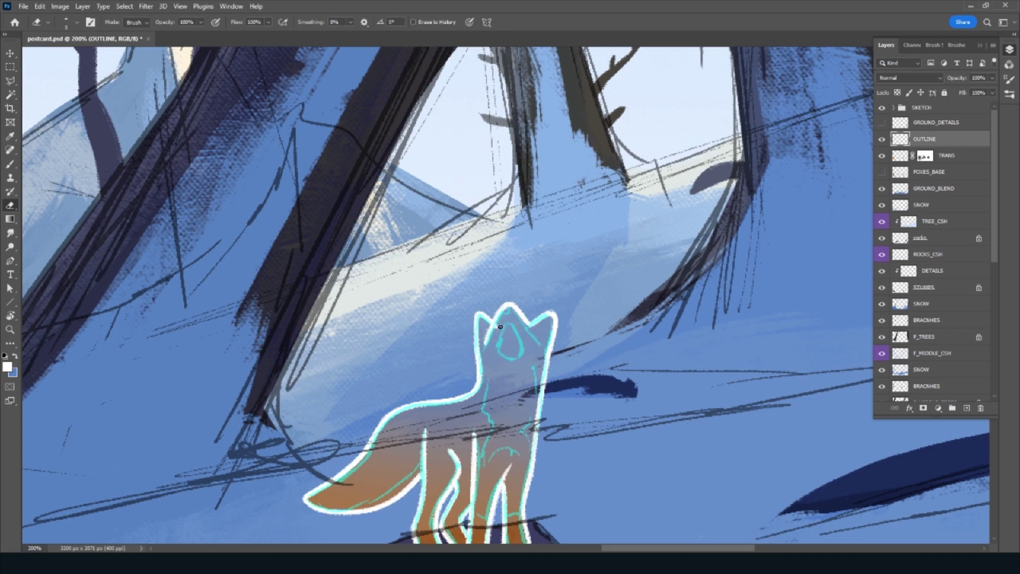
{"action": "left_click_drag", "start_coordinate": [549, 380], "coordinate": [498, 295]}
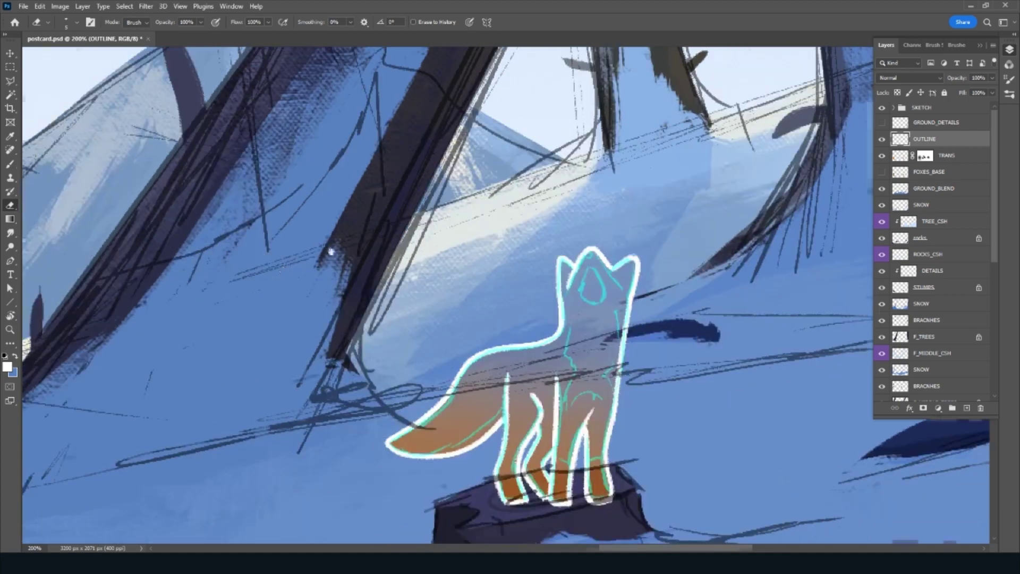
Outline the fox's ear and head, right side, hind leg and left foreleg in white
{"action": "key", "text": "b"}
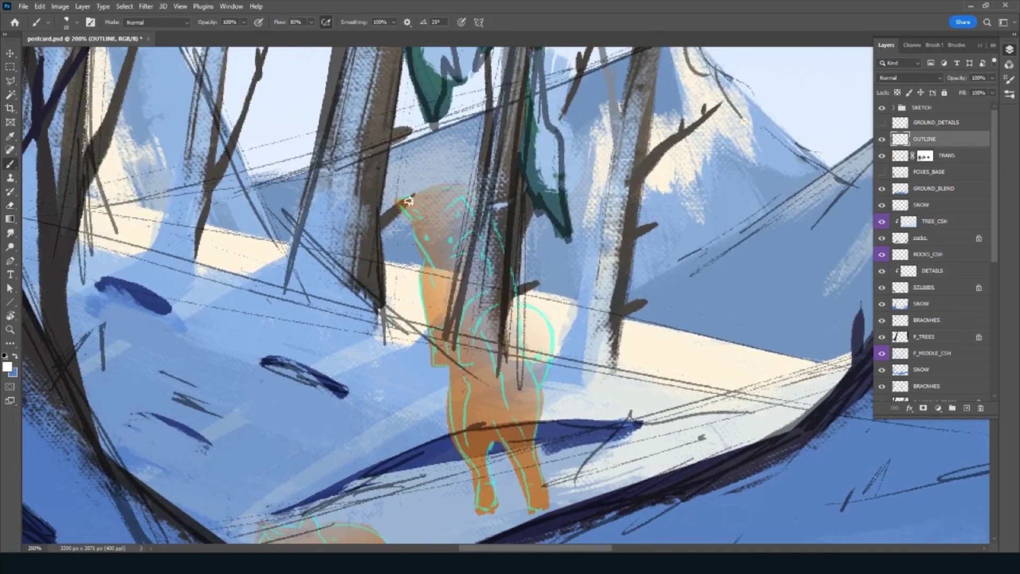
{"action": "mouse_move", "coordinate": [389, 195]}
{"action": "left_mouse_down"}
{"action": "mouse_move", "coordinate": [470, 185]}
{"action": "mouse_move", "coordinate": [502, 233]}
{"action": "left_mouse_up"}
{"action": "key", "text": "ctrl+z"}
{"action": "mouse_move", "coordinate": [389, 198]}
{"action": "left_mouse_down"}
{"action": "mouse_move", "coordinate": [460, 181]}
{"action": "mouse_move", "coordinate": [477, 189]}
{"action": "mouse_move", "coordinate": [504, 236]}
{"action": "mouse_move", "coordinate": [522, 324]}
{"action": "left_mouse_up"}
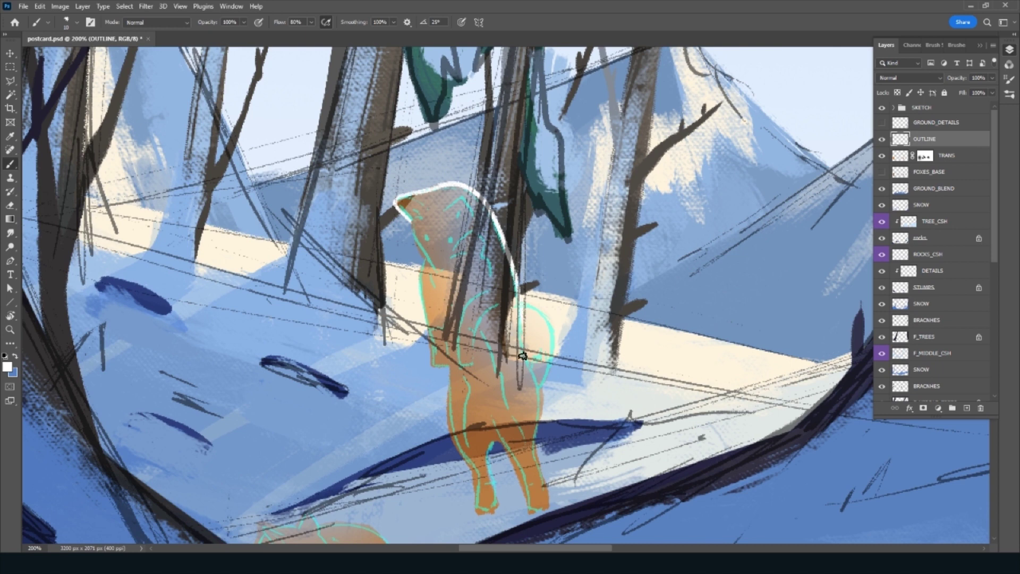
{"action": "left_click_drag", "start_coordinate": [528, 366], "coordinate": [541, 386]}
{"action": "left_click_drag", "start_coordinate": [546, 399], "coordinate": [549, 513]}
{"action": "mouse_move", "coordinate": [477, 414]}
{"action": "left_mouse_down"}
{"action": "mouse_move", "coordinate": [531, 518]}
{"action": "mouse_move", "coordinate": [554, 503]}
{"action": "mouse_move", "coordinate": [552, 494]}
{"action": "left_mouse_up"}
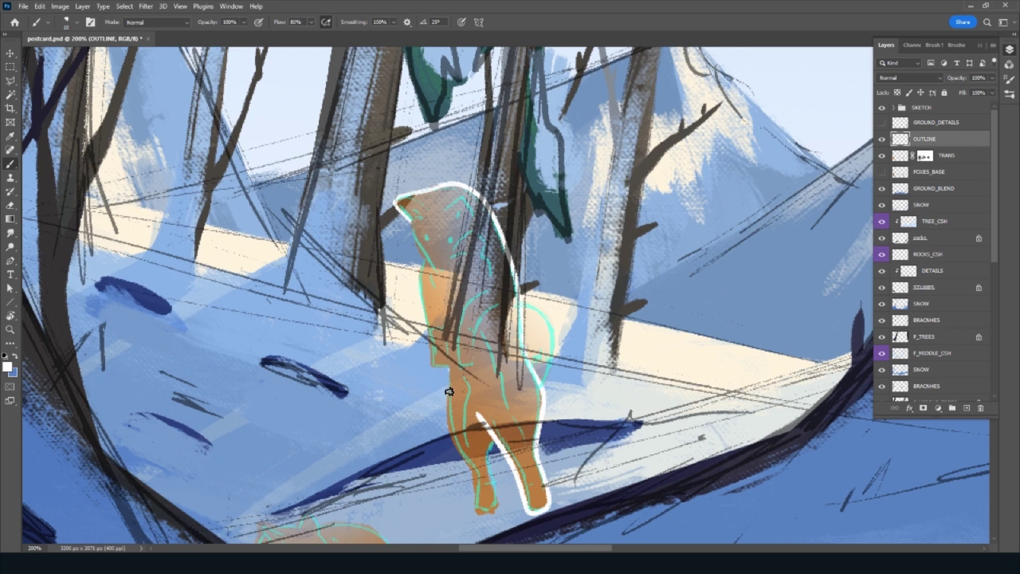
{"action": "mouse_move", "coordinate": [448, 372]}
{"action": "left_mouse_down"}
{"action": "mouse_move", "coordinate": [449, 451]}
{"action": "mouse_move", "coordinate": [478, 483]}
{"action": "mouse_move", "coordinate": [479, 518]}
{"action": "mouse_move", "coordinate": [502, 508]}
{"action": "mouse_move", "coordinate": [487, 467]}
{"action": "left_mouse_up"}
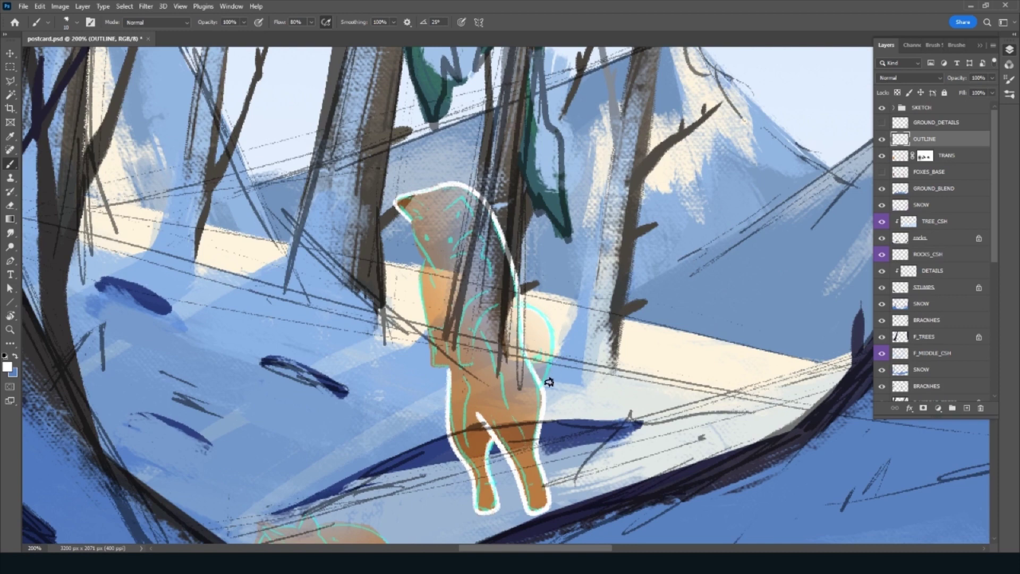
Outline the fox's neck, left side and hind leg, briefly visiting the TRANS layer
{"action": "scroll", "coordinate": [531, 379], "scroll_direction": "up", "scroll_amount": 2}
{"action": "scroll", "coordinate": [488, 373], "scroll_direction": "up", "scroll_amount": 3}
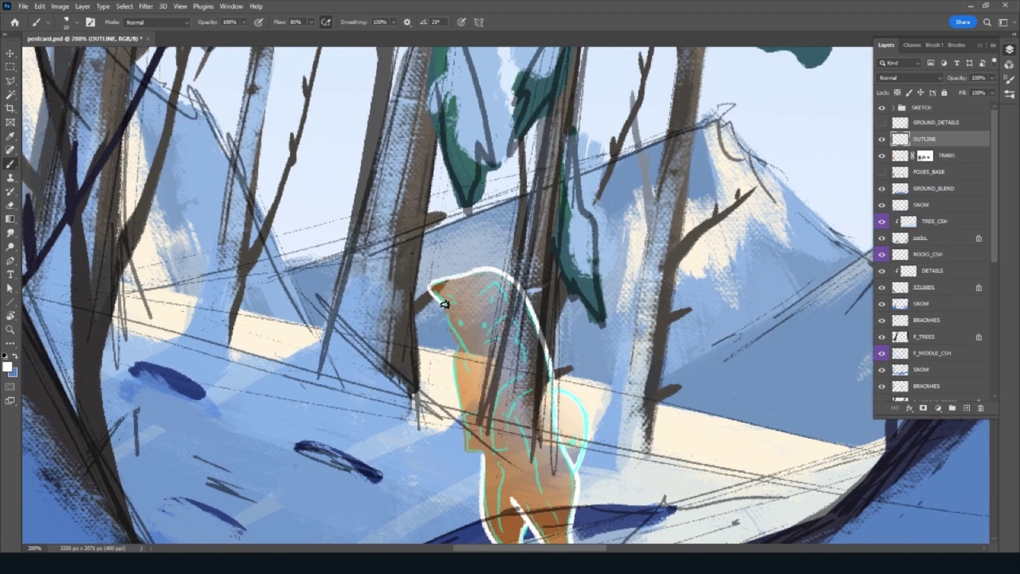
{"action": "mouse_move", "coordinate": [445, 326]}
{"action": "left_mouse_down"}
{"action": "mouse_move", "coordinate": [482, 349]}
{"action": "mouse_move", "coordinate": [502, 321]}
{"action": "mouse_move", "coordinate": [480, 296]}
{"action": "left_mouse_up"}
{"action": "mouse_move", "coordinate": [456, 351]}
{"action": "left_mouse_down"}
{"action": "mouse_move", "coordinate": [472, 461]}
{"action": "mouse_move", "coordinate": [490, 451]}
{"action": "left_mouse_up"}
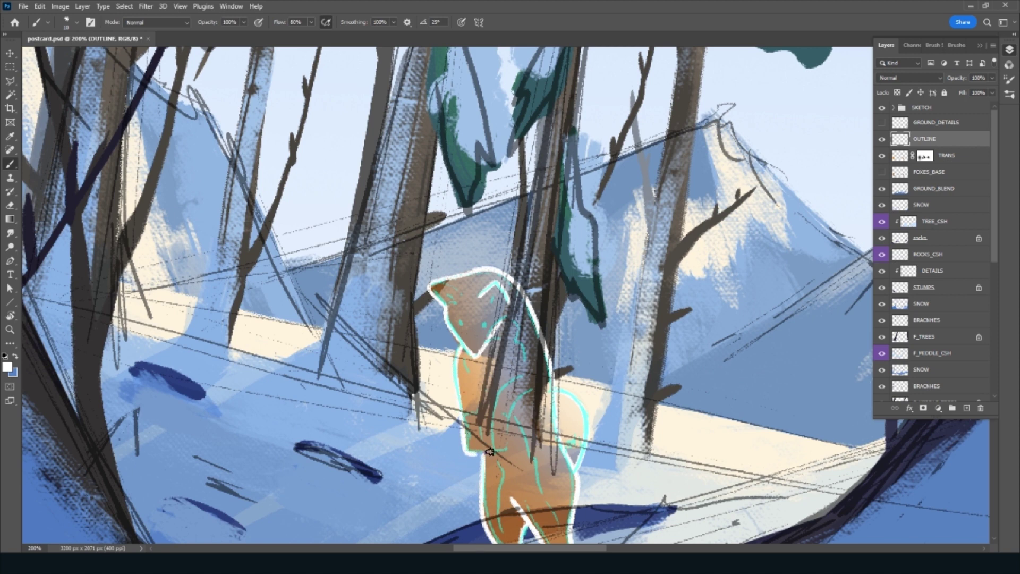
{"action": "mouse_move", "coordinate": [518, 376]}
{"action": "left_mouse_down"}
{"action": "mouse_move", "coordinate": [493, 453]}
{"action": "mouse_move", "coordinate": [532, 376]}
{"action": "left_mouse_up"}
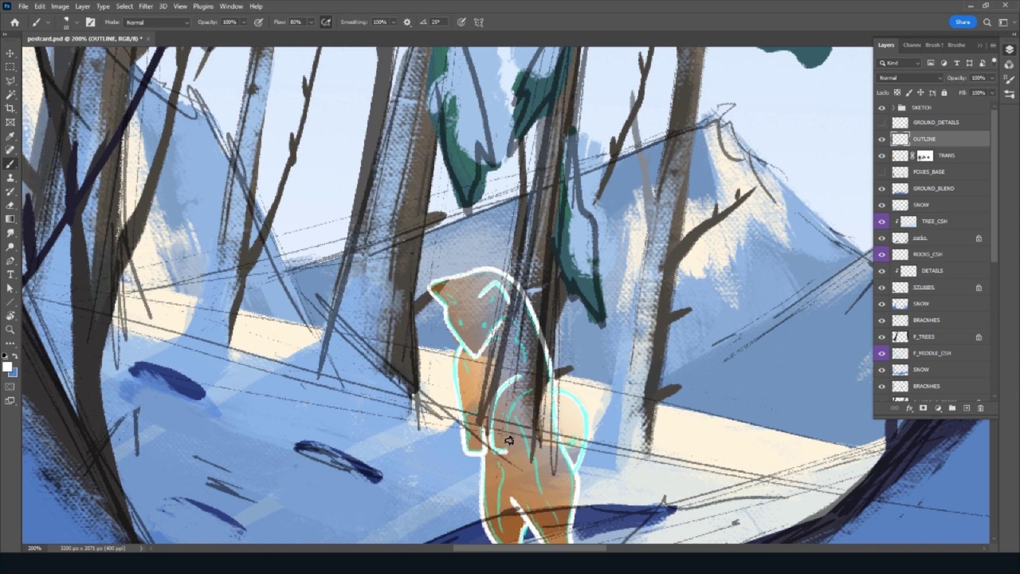
{"action": "left_click", "coordinate": [965, 157]}
{"action": "key", "text": "e"}
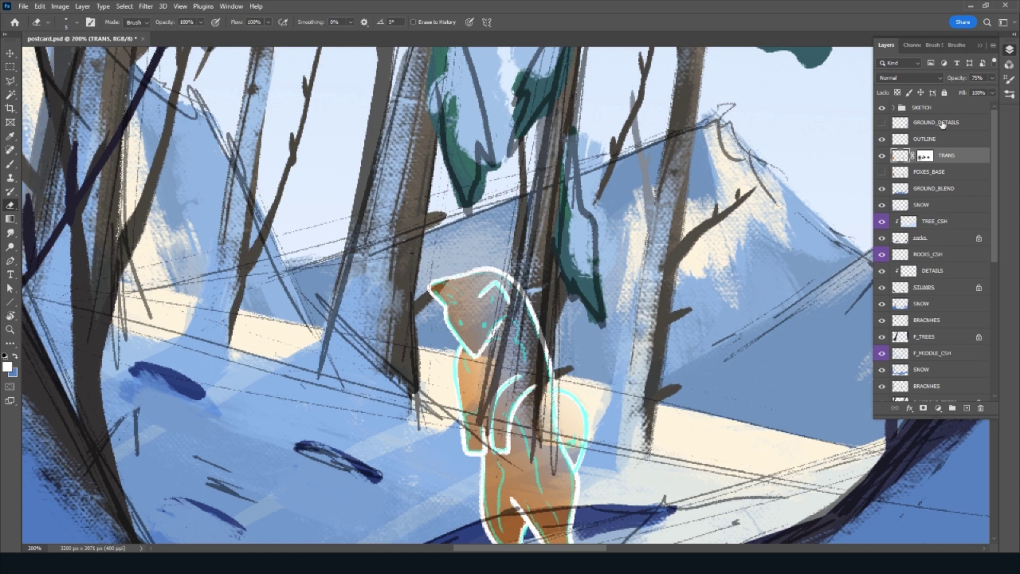
{"action": "left_click", "coordinate": [951, 139]}
{"action": "key", "text": "b"}
{"action": "mouse_move", "coordinate": [369, 532]}
{"action": "left_mouse_down"}
{"action": "mouse_move", "coordinate": [517, 400]}
{"action": "mouse_move", "coordinate": [594, 438]}
{"action": "mouse_move", "coordinate": [490, 465]}
{"action": "mouse_move", "coordinate": [457, 434]}
{"action": "mouse_move", "coordinate": [558, 438]}
{"action": "left_mouse_up"}
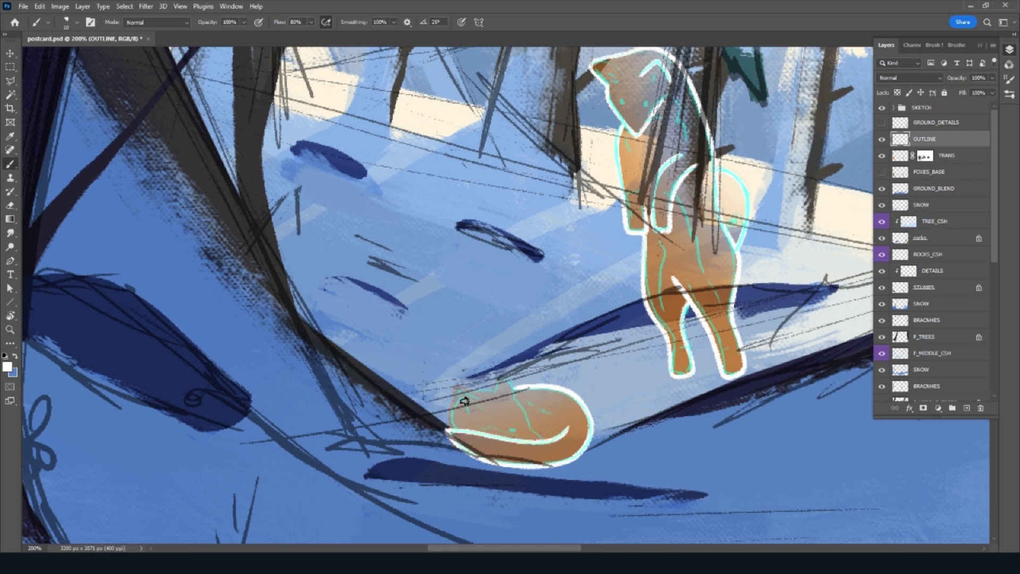
Outline the sleeping fox's side and ear, briefly hiding the sketch to check
{"action": "mouse_move", "coordinate": [450, 431]}
{"action": "left_mouse_down"}
{"action": "mouse_move", "coordinate": [495, 393]}
{"action": "mouse_move", "coordinate": [548, 441]}
{"action": "left_mouse_up"}
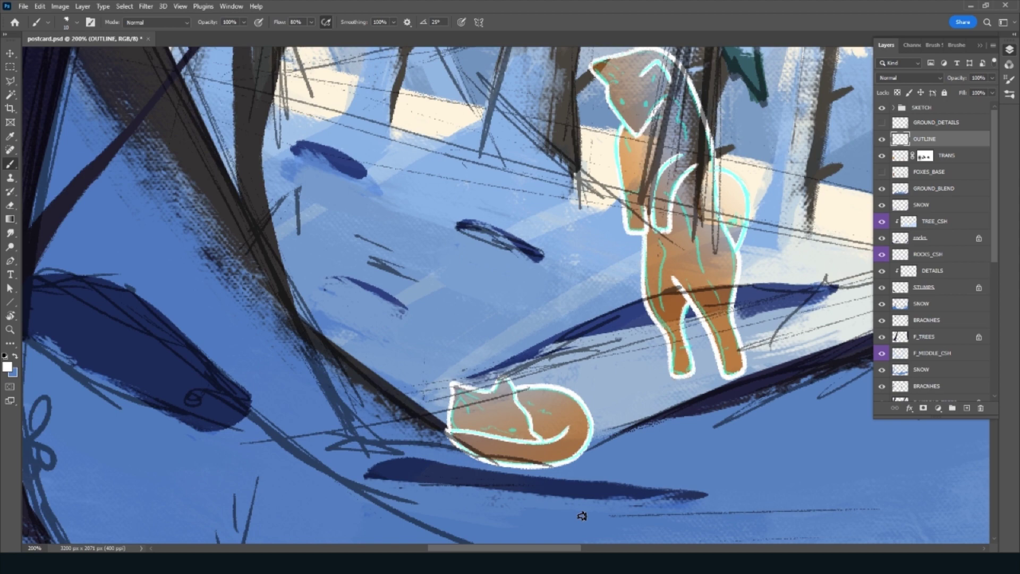
{"action": "scroll", "coordinate": [582, 515], "scroll_direction": "up", "scroll_amount": 3}
{"action": "scroll", "coordinate": [568, 266], "scroll_direction": "up", "scroll_amount": 1}
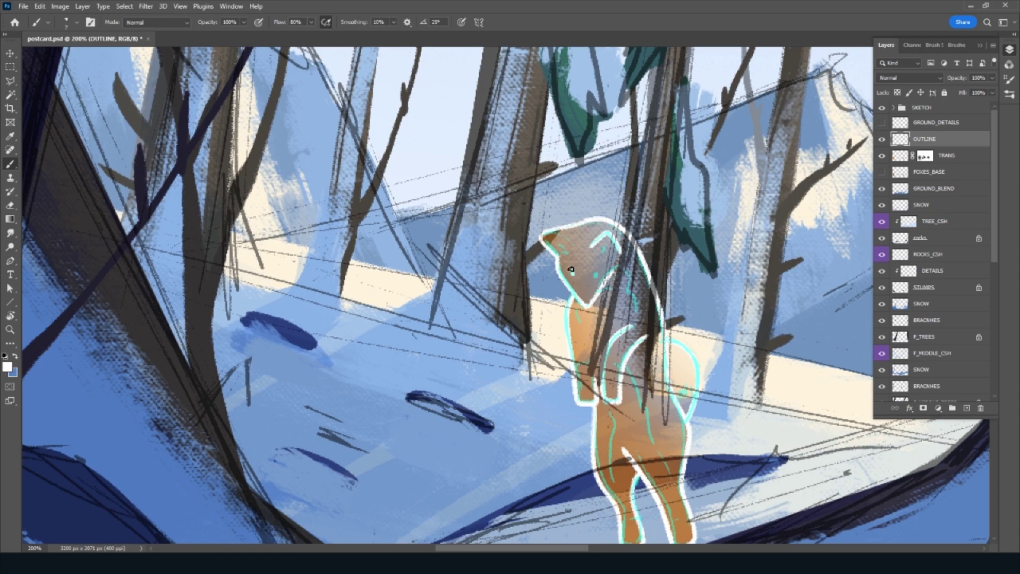
{"action": "left_click", "coordinate": [882, 107]}
Close the white outline around the howling fox's open mouth
{"action": "scroll", "coordinate": [633, 470], "scroll_direction": "down", "scroll_amount": 5}
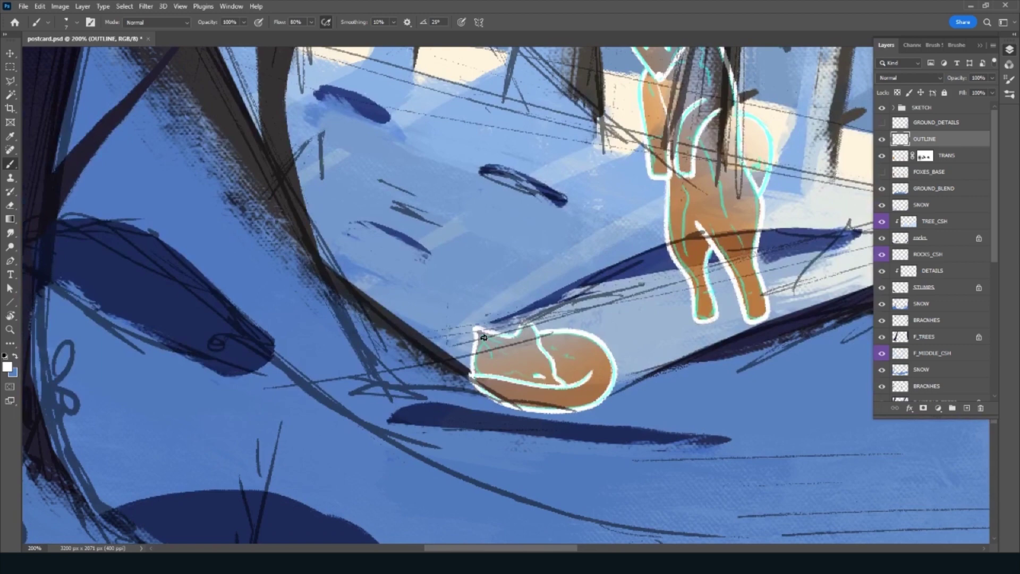
{"action": "left_click_drag", "start_coordinate": [761, 445], "coordinate": [602, 337]}
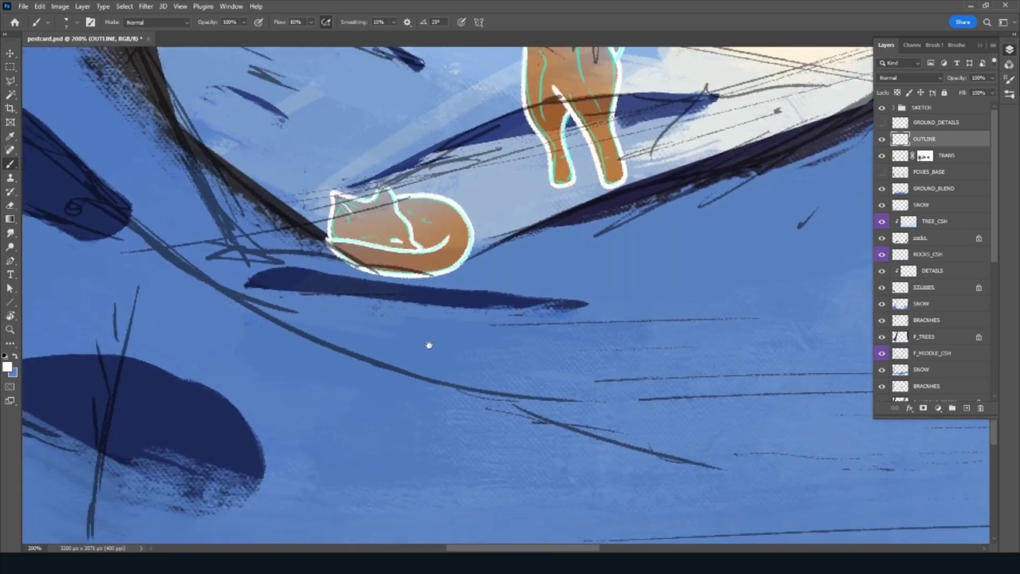
{"action": "mouse_move", "coordinate": [427, 344]}
{"action": "left_mouse_down"}
{"action": "mouse_move", "coordinate": [797, 358]}
{"action": "mouse_move", "coordinate": [553, 498]}
{"action": "left_mouse_up"}
{"action": "scroll", "coordinate": [556, 457], "scroll_direction": "up", "scroll_amount": 5}
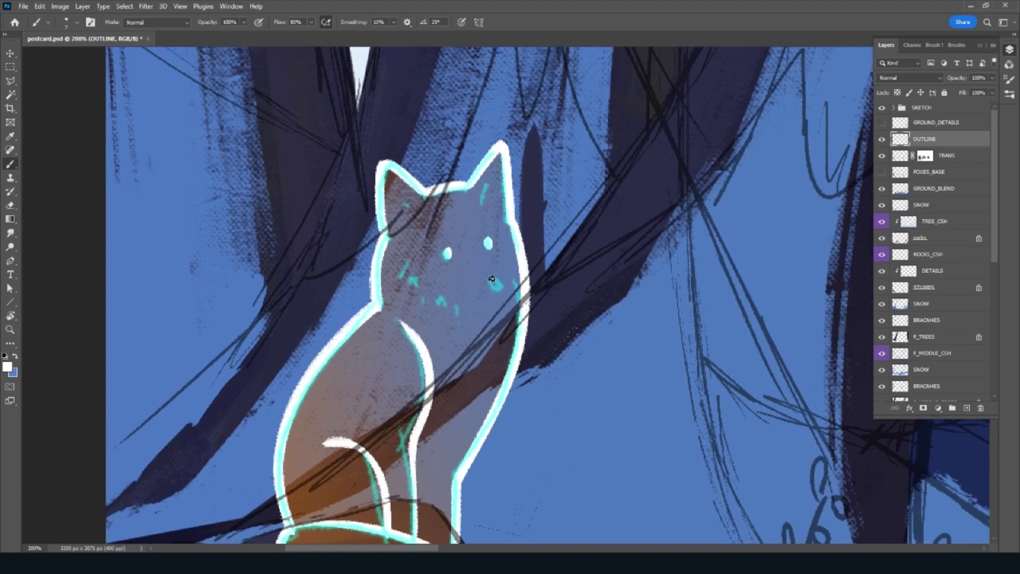
{"action": "mouse_move", "coordinate": [580, 330]}
{"action": "left_mouse_down"}
{"action": "mouse_move", "coordinate": [414, 191]}
{"action": "mouse_move", "coordinate": [166, 232]}
{"action": "left_mouse_up"}
{"action": "mouse_move", "coordinate": [114, 289]}
{"action": "left_mouse_down"}
{"action": "mouse_move", "coordinate": [607, 286]}
{"action": "mouse_move", "coordinate": [531, 322]}
{"action": "left_mouse_up"}
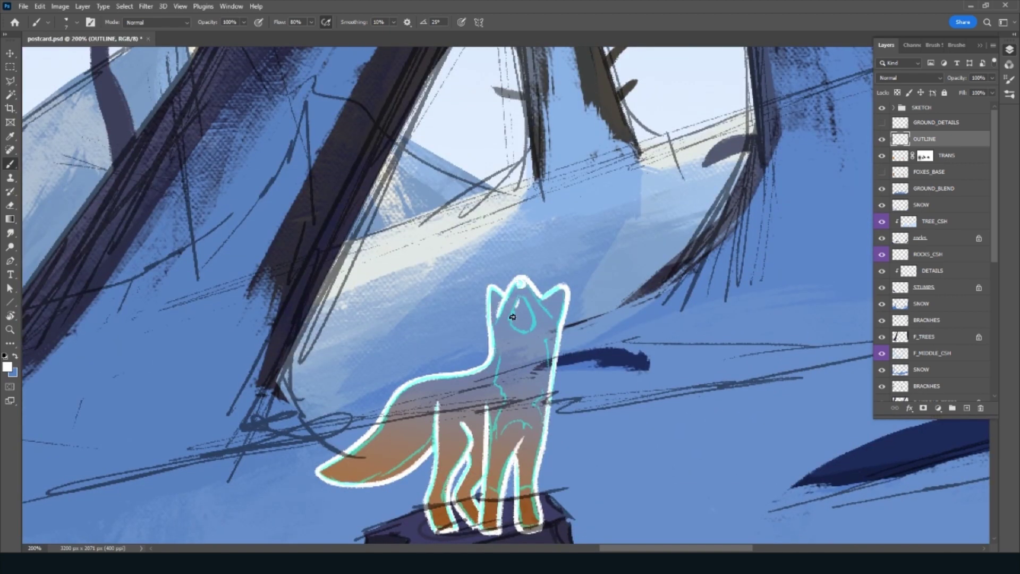
{"action": "left_click_drag", "start_coordinate": [531, 331], "coordinate": [523, 298]}
Hide the sketch lines, save the postcard and fit it on screen
{"action": "left_click", "coordinate": [882, 108]}
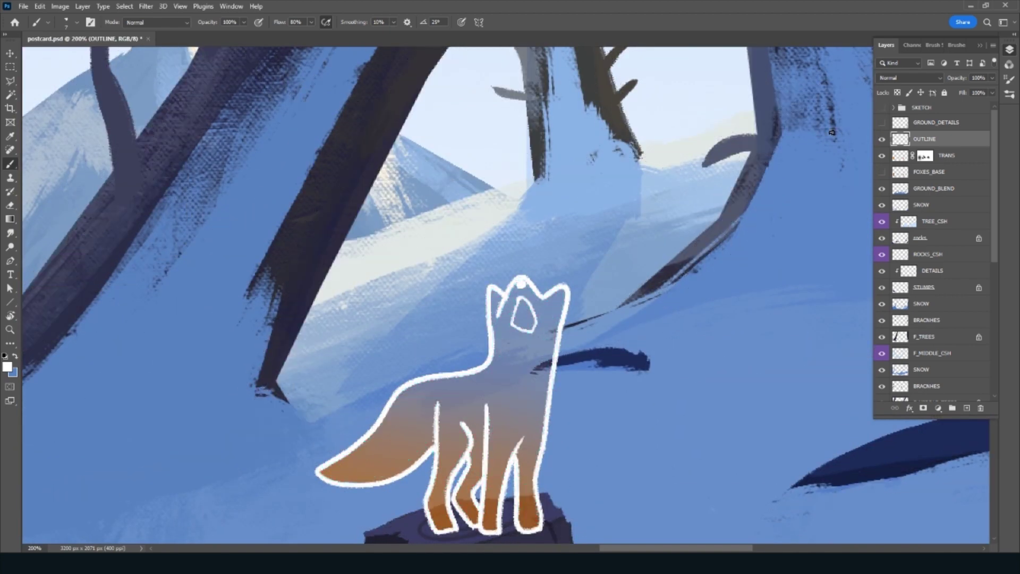
{"action": "key", "text": "ctrl+s"}
{"action": "key", "text": "ctrl+0"}
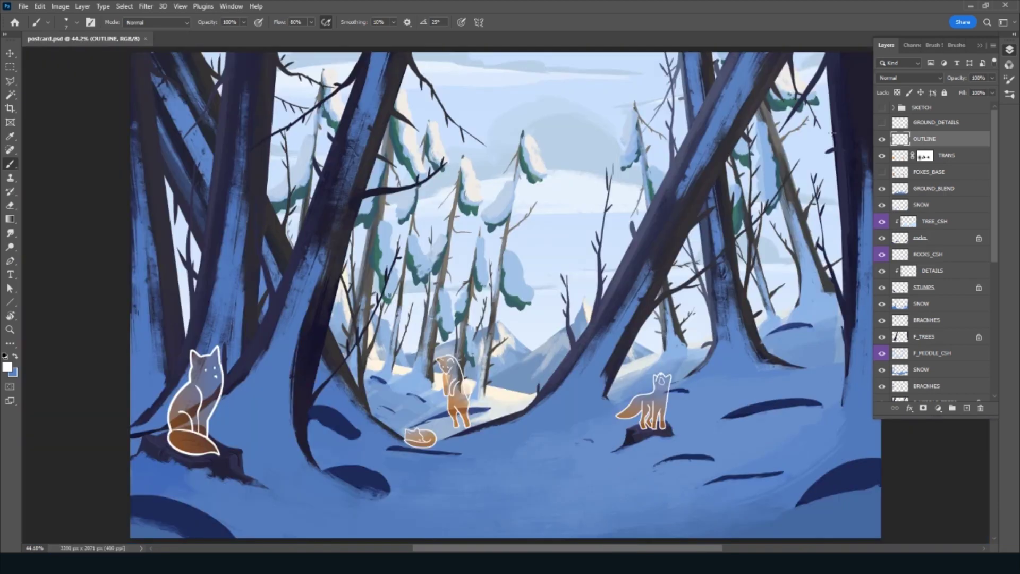
Review each outlined fox up close, then save again and zoom out
{"action": "scroll", "coordinate": [455, 415], "scroll_direction": "up", "scroll_amount": 2}
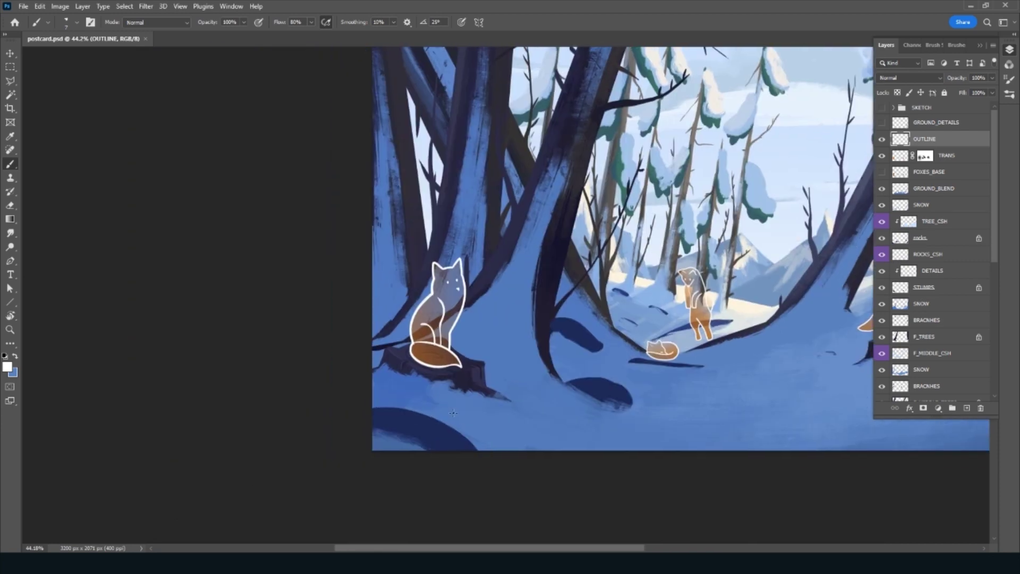
{"action": "scroll", "coordinate": [454, 415], "scroll_direction": "up", "scroll_amount": 2}
{"action": "scroll", "coordinate": [455, 416], "scroll_direction": "up", "scroll_amount": 2}
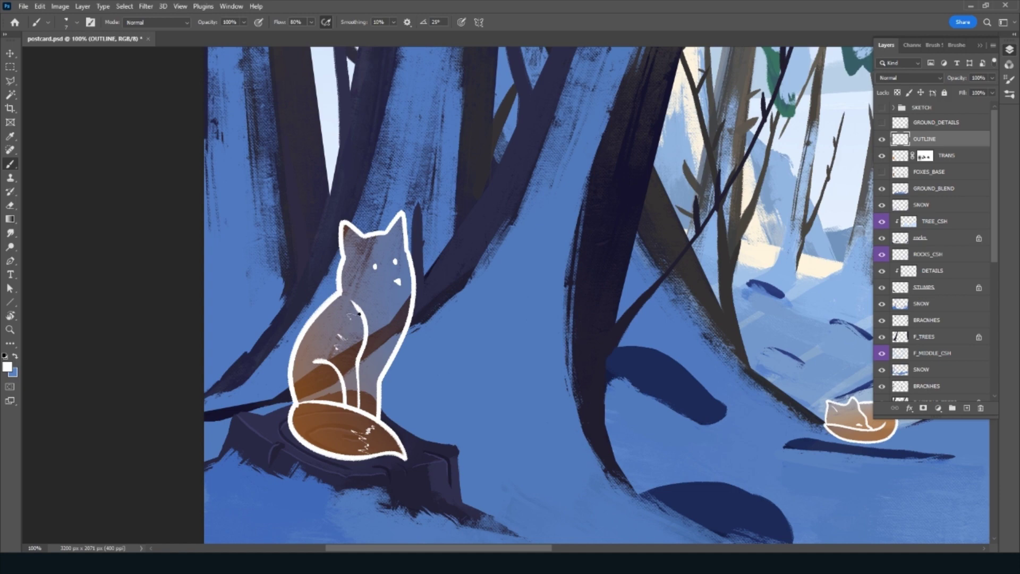
{"action": "left_click_drag", "start_coordinate": [539, 346], "coordinate": [391, 431]}
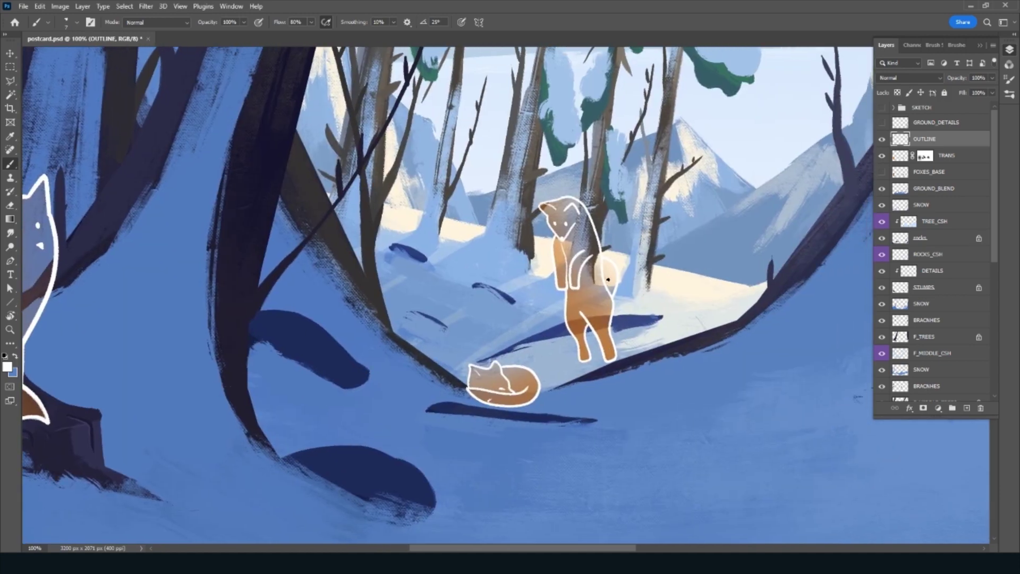
{"action": "left_click_drag", "start_coordinate": [737, 374], "coordinate": [321, 401]}
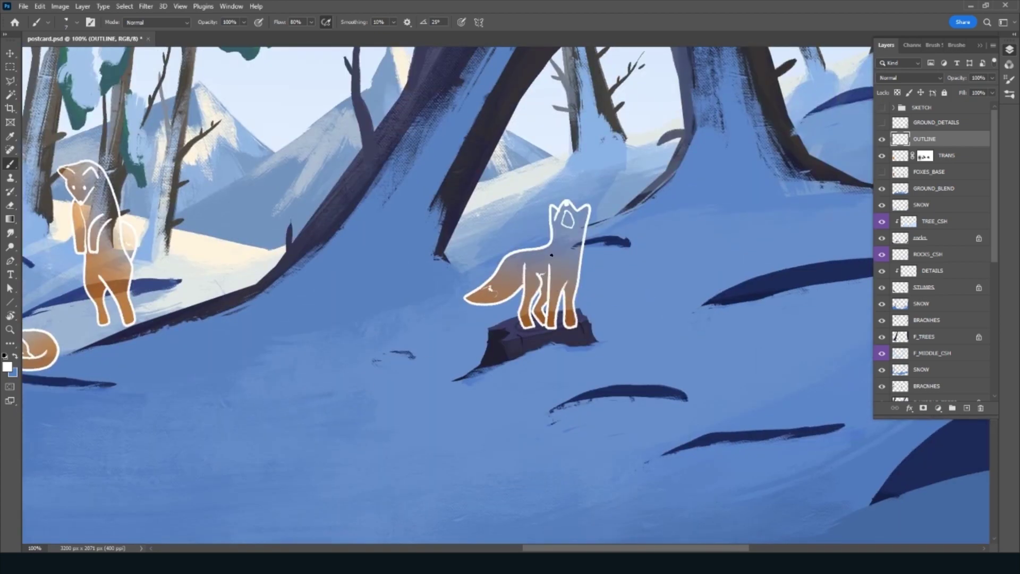
{"action": "left_click_drag", "start_coordinate": [421, 381], "coordinate": [825, 482]}
{"action": "key", "text": "e"}
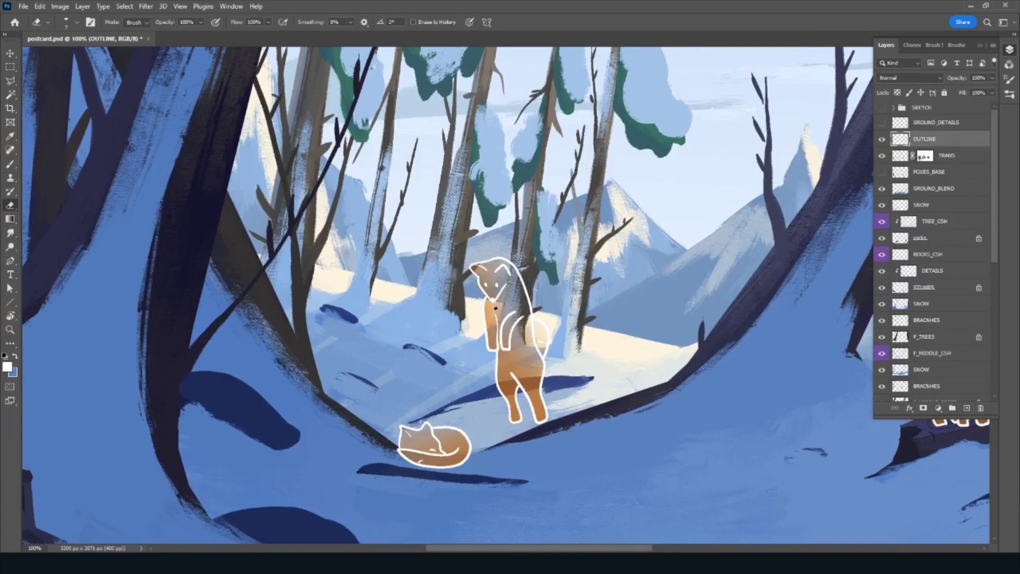
{"action": "key", "text": "b"}
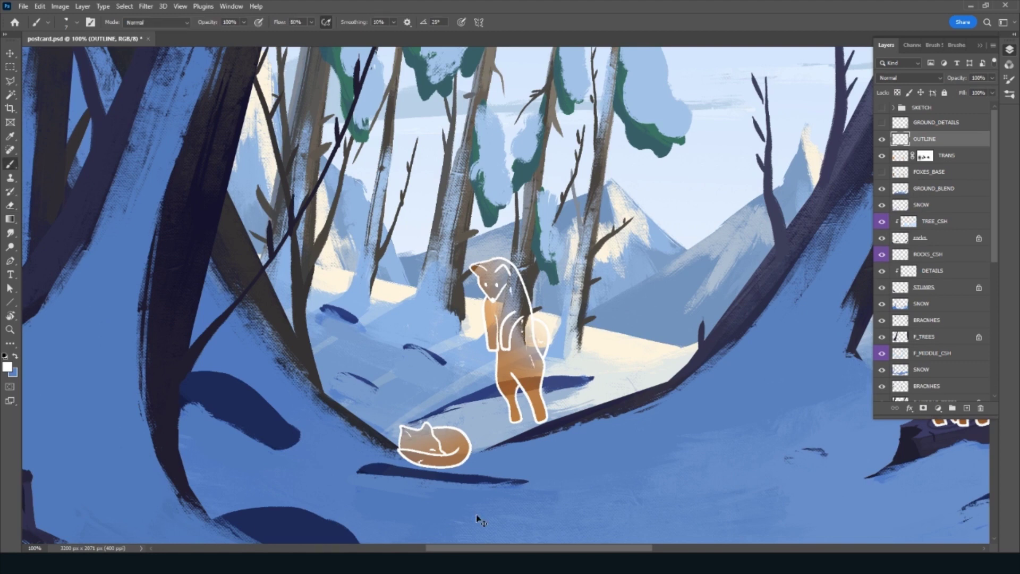
{"action": "key", "text": "ctrl+s"}
{"action": "key", "text": "ctrl+minus"}
{"action": "key", "text": "ctrl+minus"}
{"action": "key", "text": "ctrl+minus"}
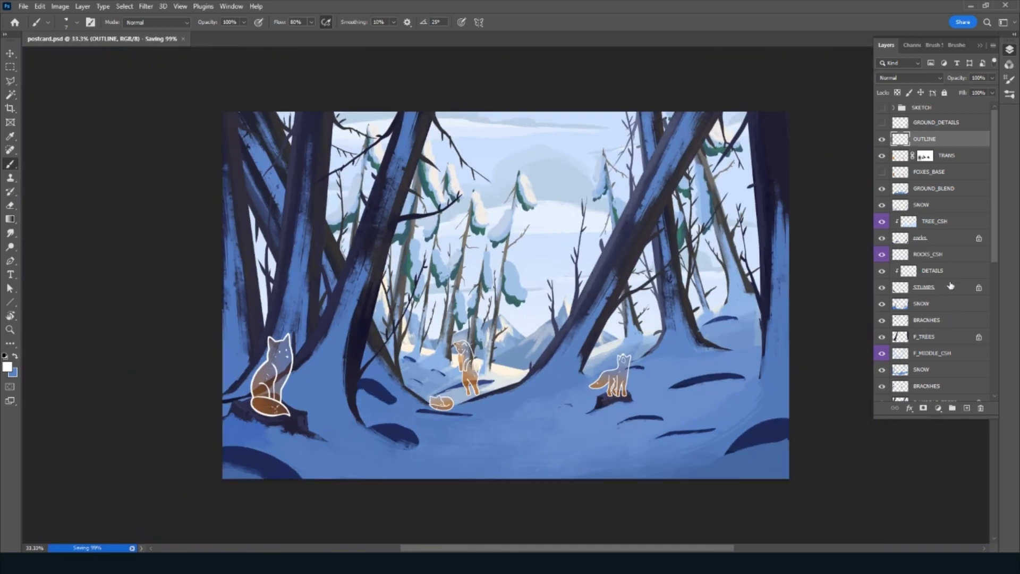
Add a new GLOW layer and set up a very large soft round brush
{"action": "left_click", "coordinate": [967, 407]}
{"action": "double_click", "coordinate": [923, 139]}
{"action": "type", "text": "GL"}
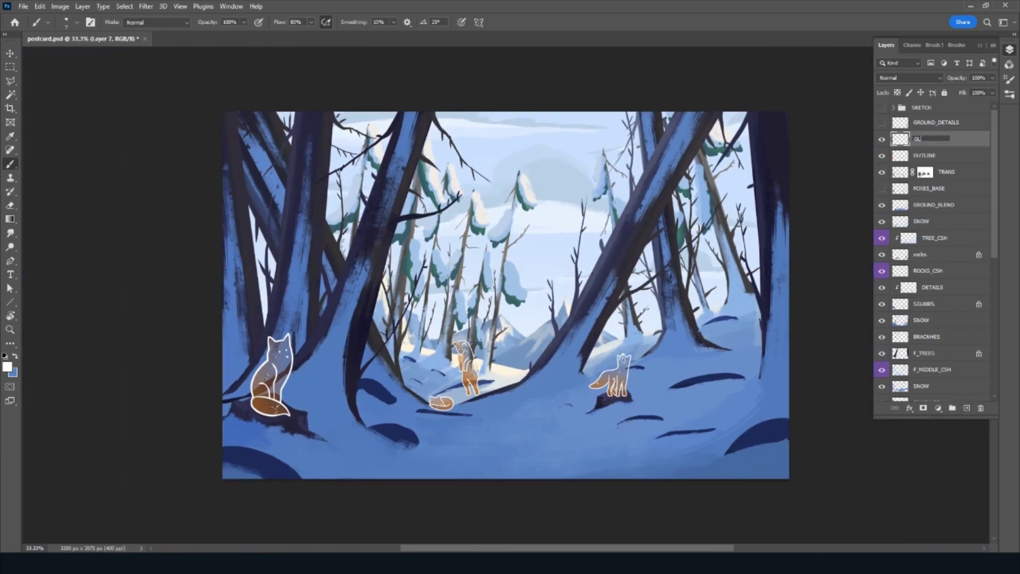
{"action": "type", "text": "OW"}
{"action": "key", "text": "Return"}
{"action": "left_click", "coordinate": [951, 44]}
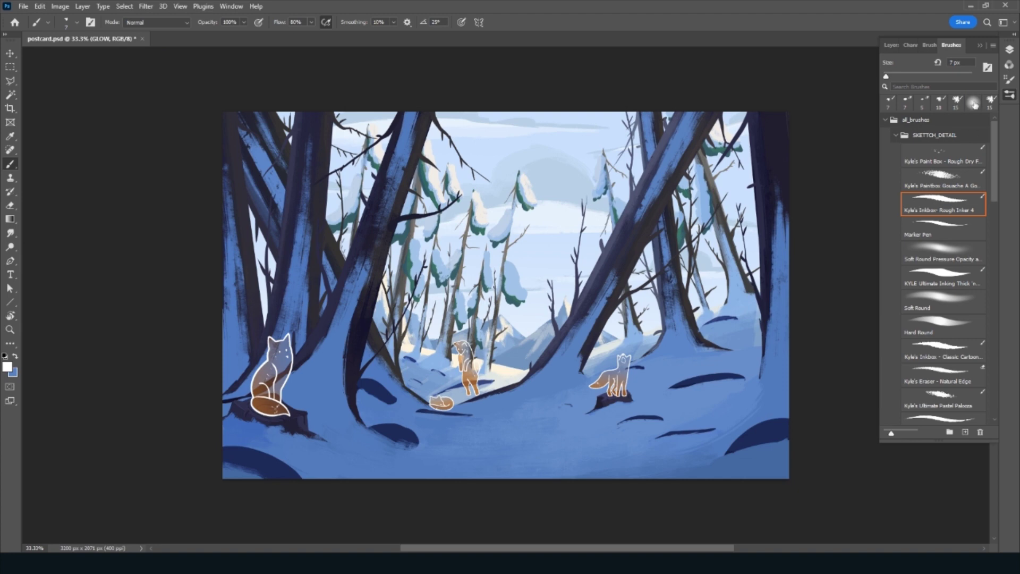
{"action": "left_click", "coordinate": [974, 103]}
{"action": "left_click", "coordinate": [886, 45]}
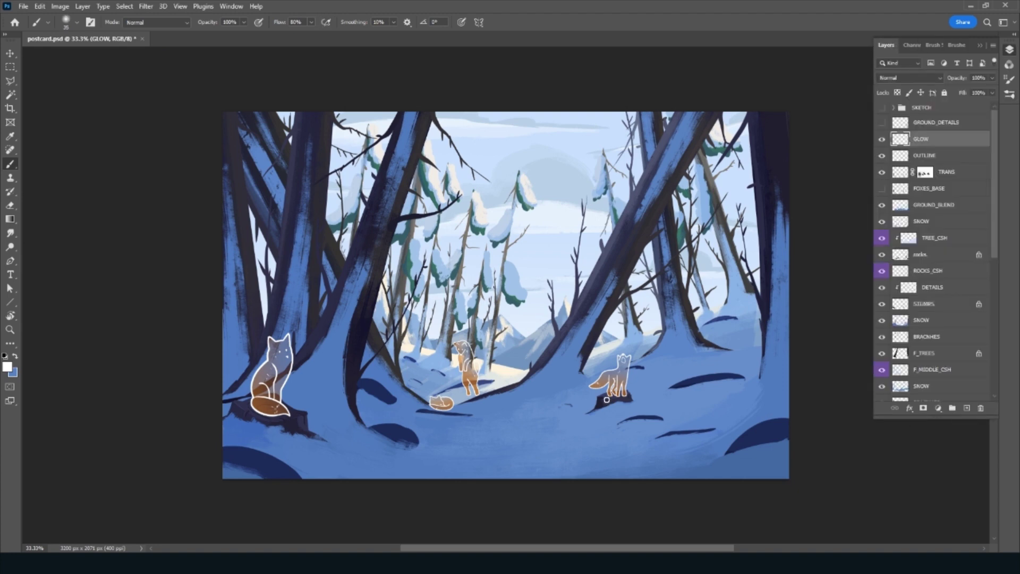
{"action": "key", "text": "bracketright"}
{"action": "key", "text": "bracketright"}
{"action": "key", "text": "bracketright"}
{"action": "key", "text": "x"}
Pick a pale peach orange and set the GLOW layer to Overlay blending
{"action": "left_click", "coordinate": [7, 366]}
{"action": "left_click_drag", "start_coordinate": [821, 205], "coordinate": [821, 211]}
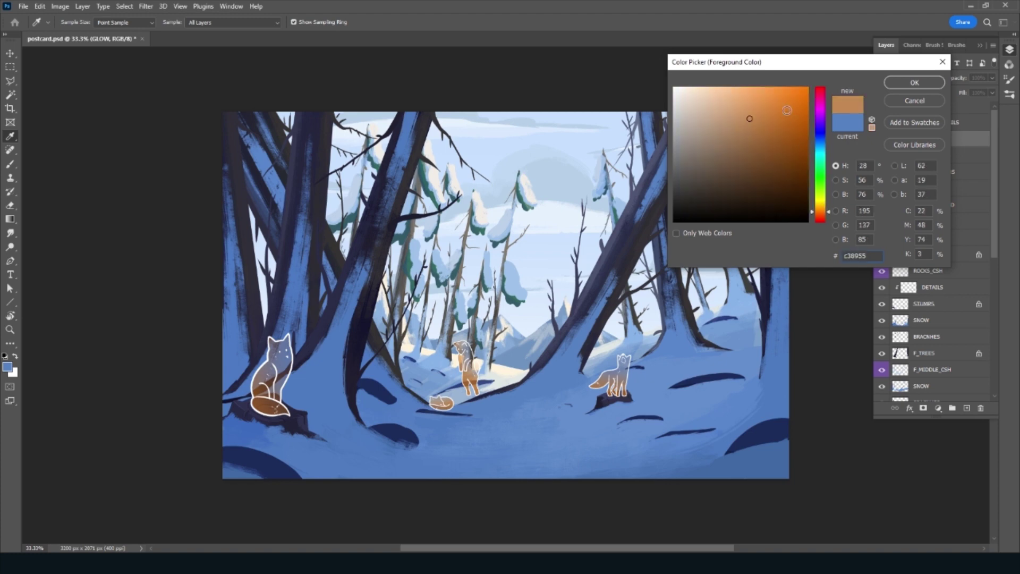
{"action": "left_click_drag", "start_coordinate": [787, 110], "coordinate": [735, 88]}
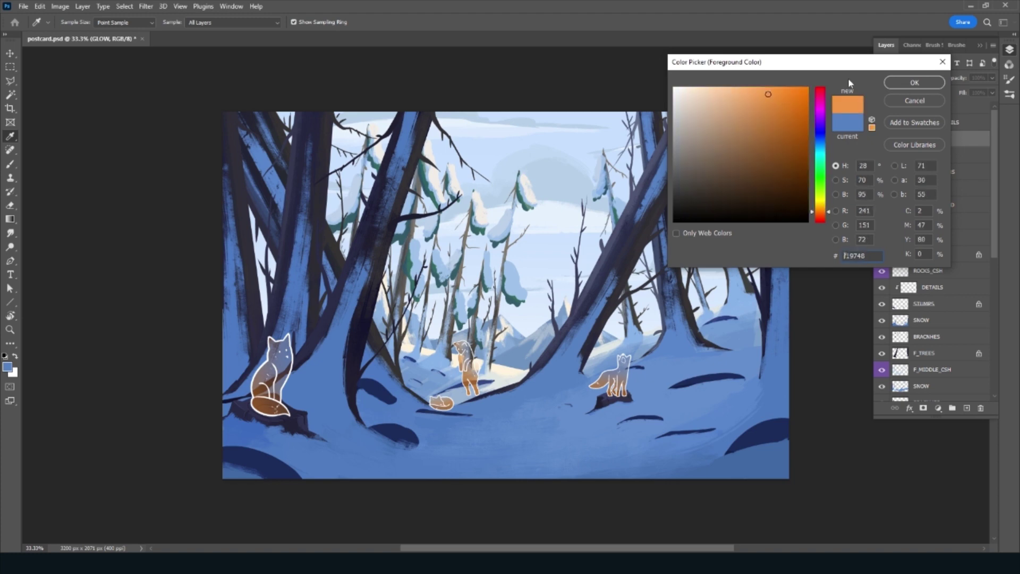
{"action": "left_click", "coordinate": [914, 83]}
{"action": "left_click", "coordinate": [909, 77]}
{"action": "left_click", "coordinate": [903, 209]}
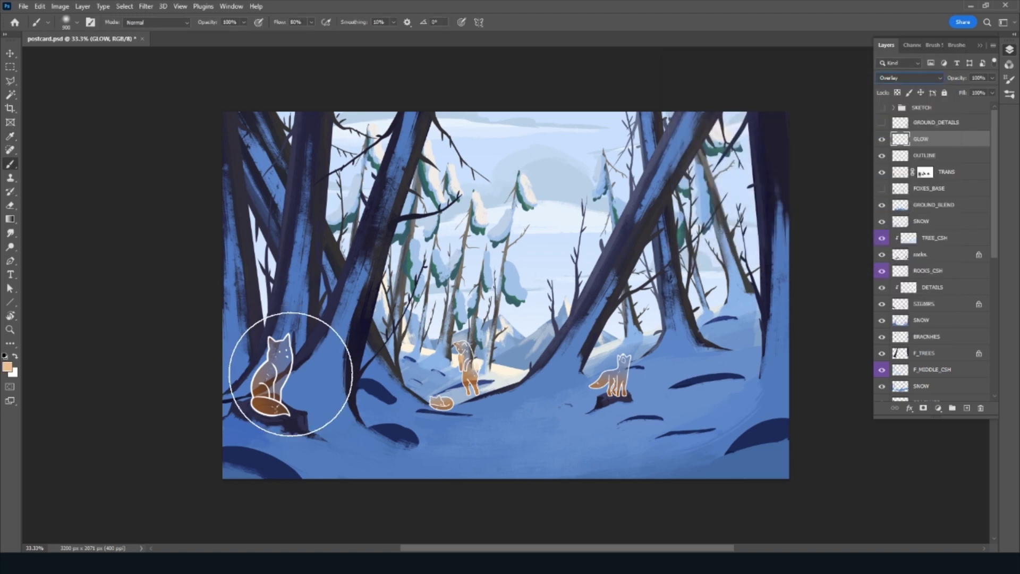
{"action": "key", "text": "2"}
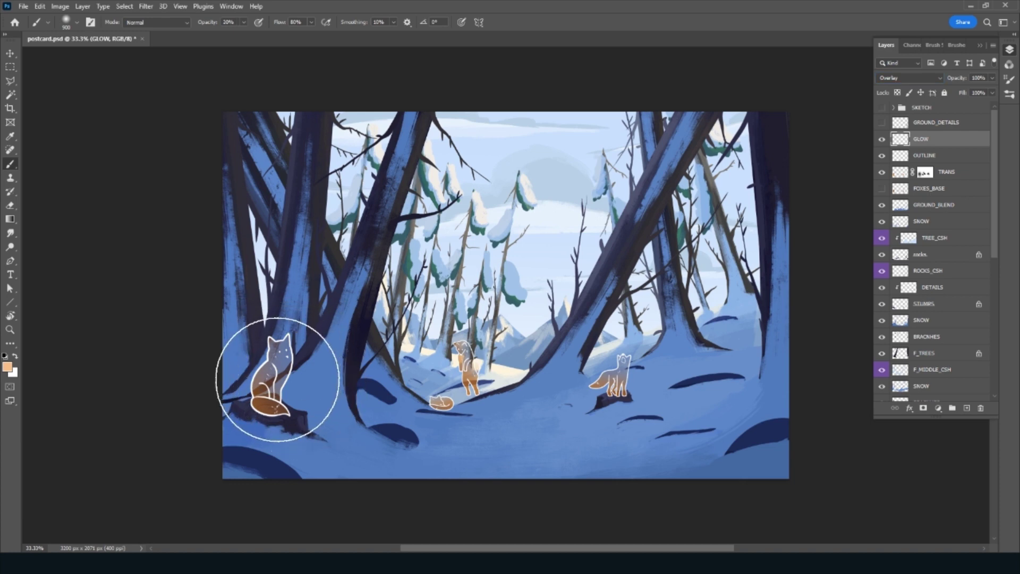
{"action": "key", "text": "5"}
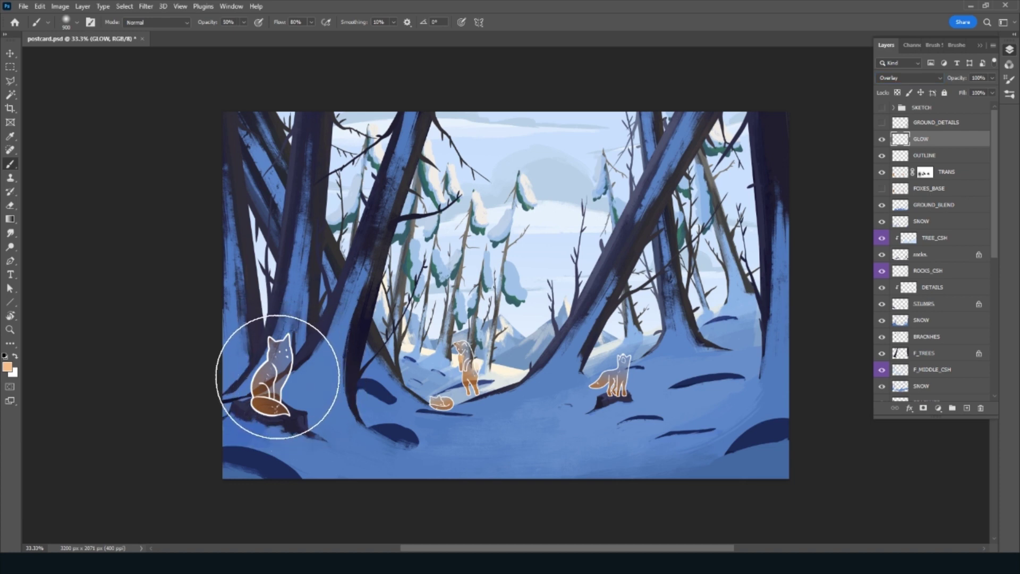
Show GROUND_DETAILS, deselect, and paint 90%-opacity soft glows around the left and right foxes
{"action": "left_click", "coordinate": [883, 140]}
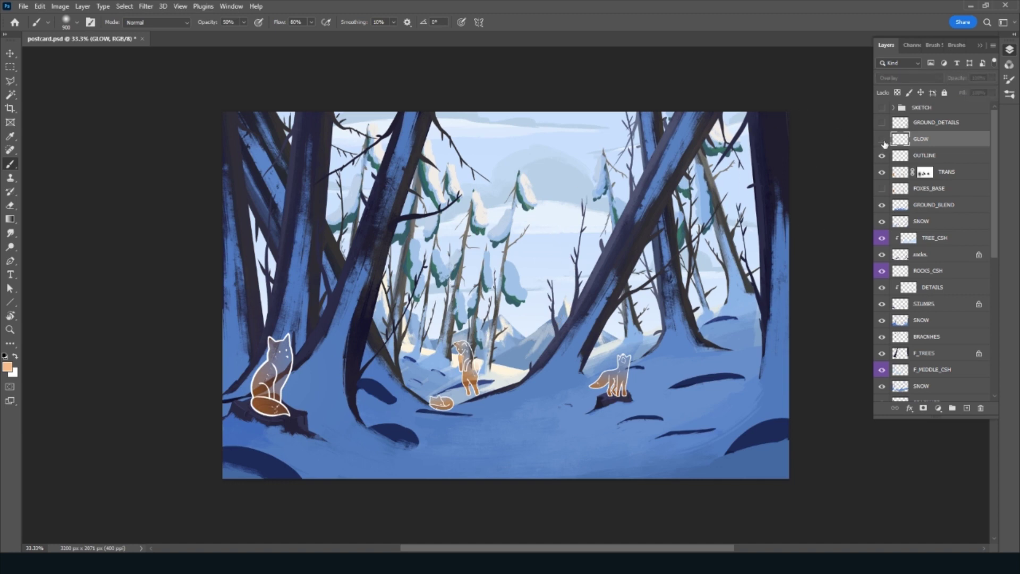
{"action": "left_click", "coordinate": [882, 122]}
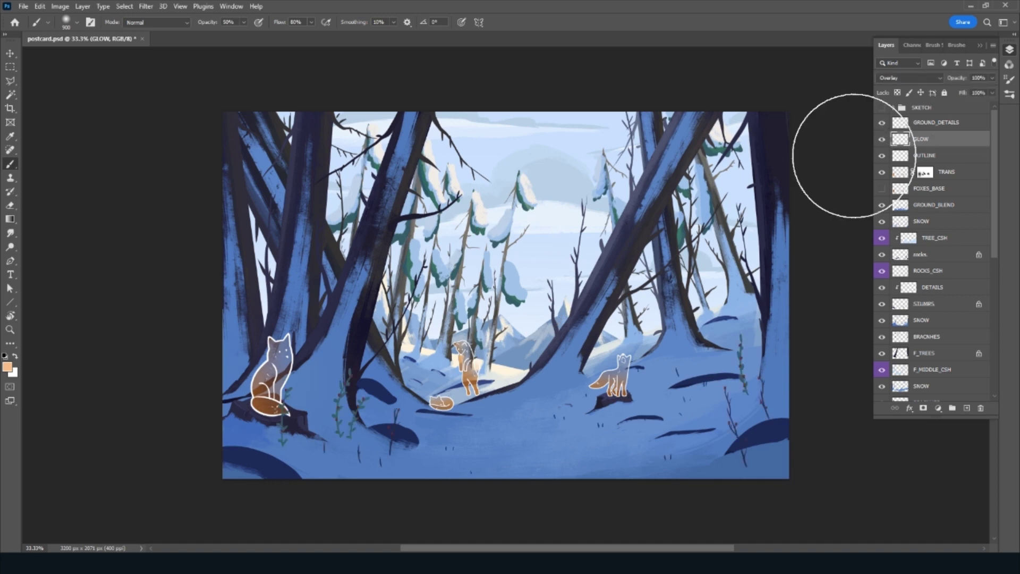
{"action": "key", "text": "ctrl+d"}
{"action": "key", "text": "9"}
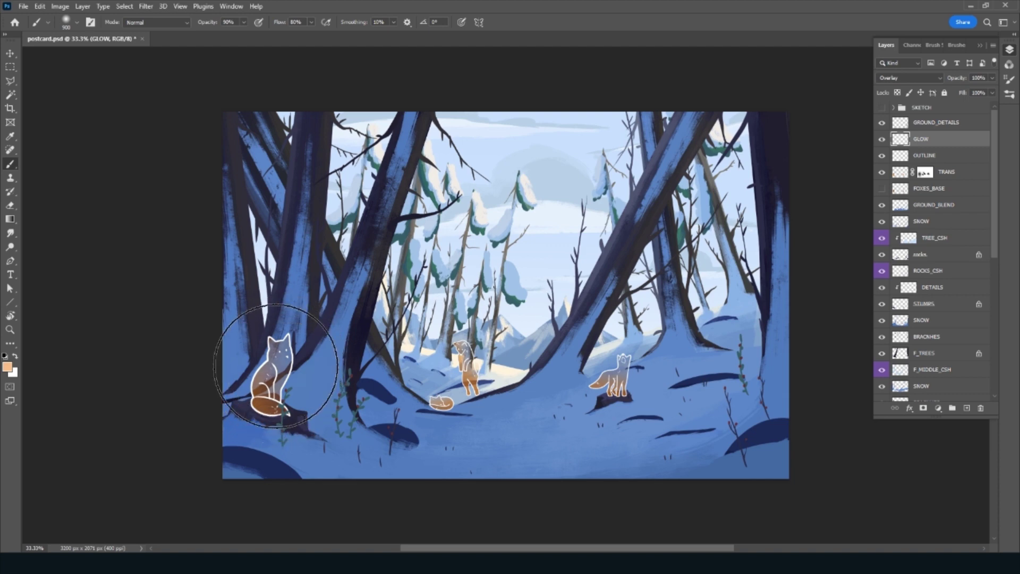
{"action": "left_click_drag", "start_coordinate": [273, 372], "coordinate": [304, 378]}
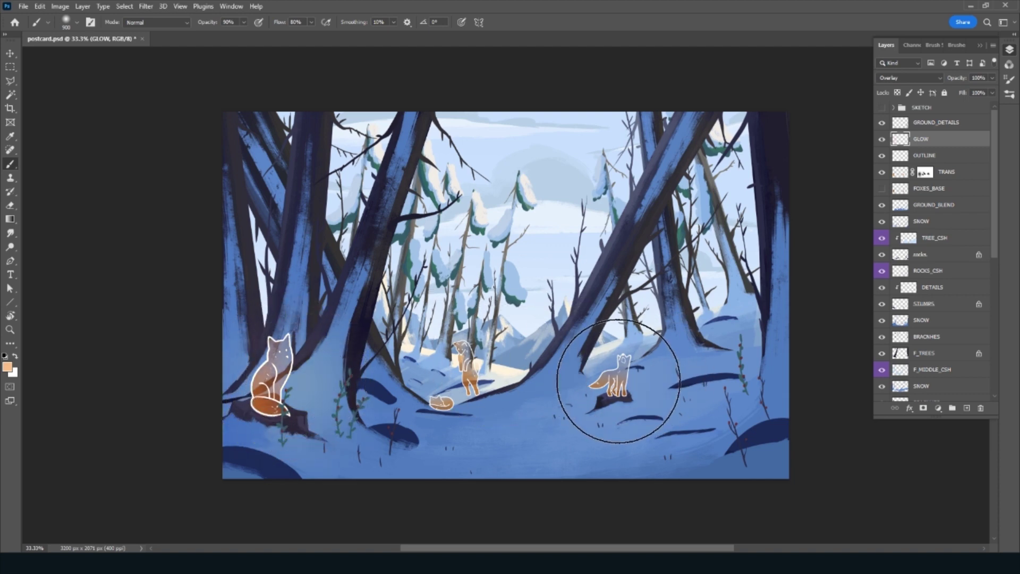
{"action": "key", "text": "bracketleft"}
{"action": "key", "text": "bracketleft"}
{"action": "key", "text": "bracketleft"}
{"action": "left_click_drag", "start_coordinate": [618, 381], "coordinate": [574, 363]}
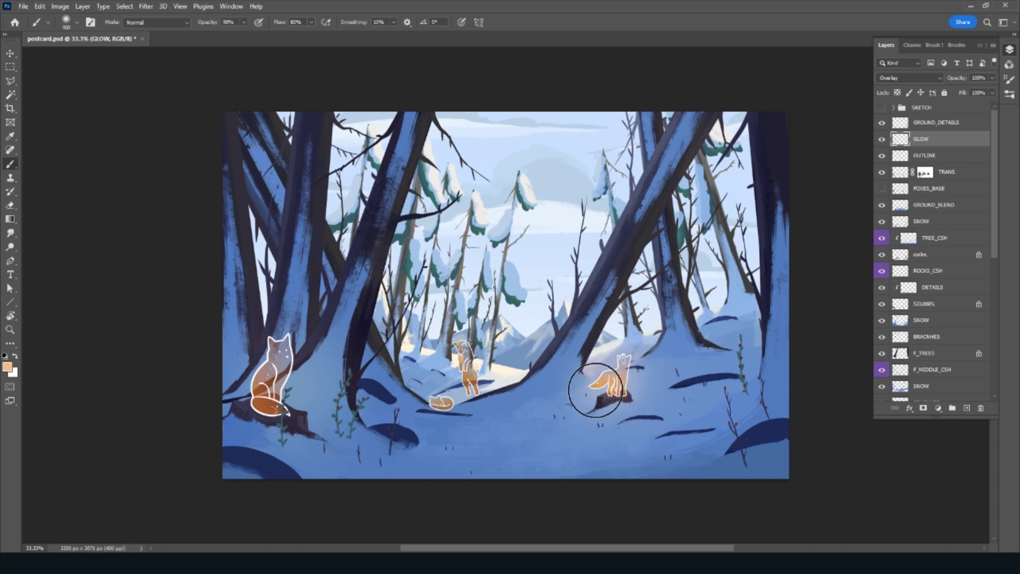
Set the GLOW layer to Color Dodge, brighten the middle fox's glow, and lower opacity to 74%
{"action": "left_click", "coordinate": [909, 78]}
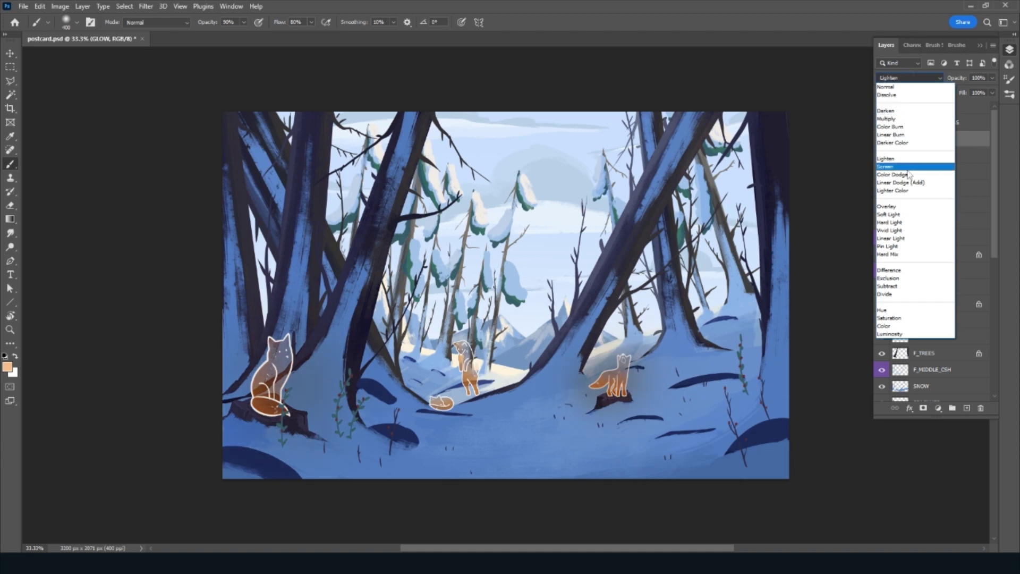
{"action": "left_click", "coordinate": [903, 162]}
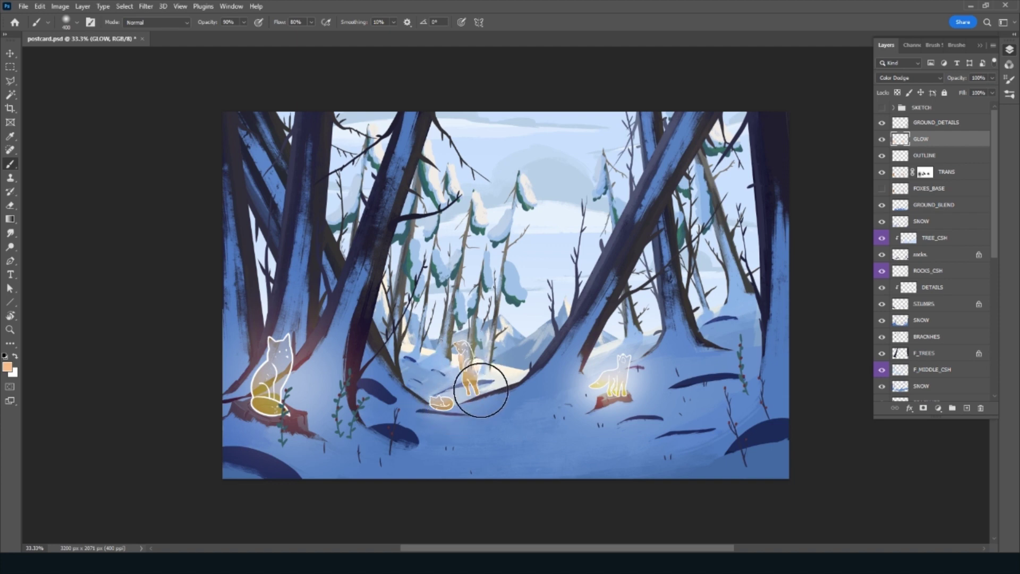
{"action": "left_click_drag", "start_coordinate": [481, 390], "coordinate": [485, 392]}
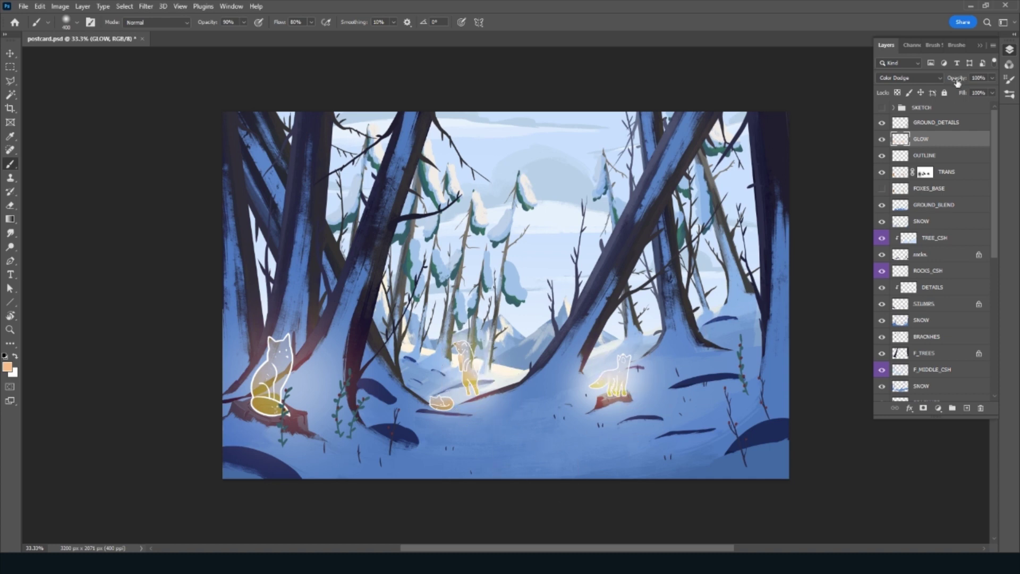
{"action": "left_click_drag", "start_coordinate": [957, 80], "coordinate": [956, 80]}
Add a new GLOW layer and paint soft glows around the left and right foxes
{"action": "left_click", "coordinate": [966, 407]}
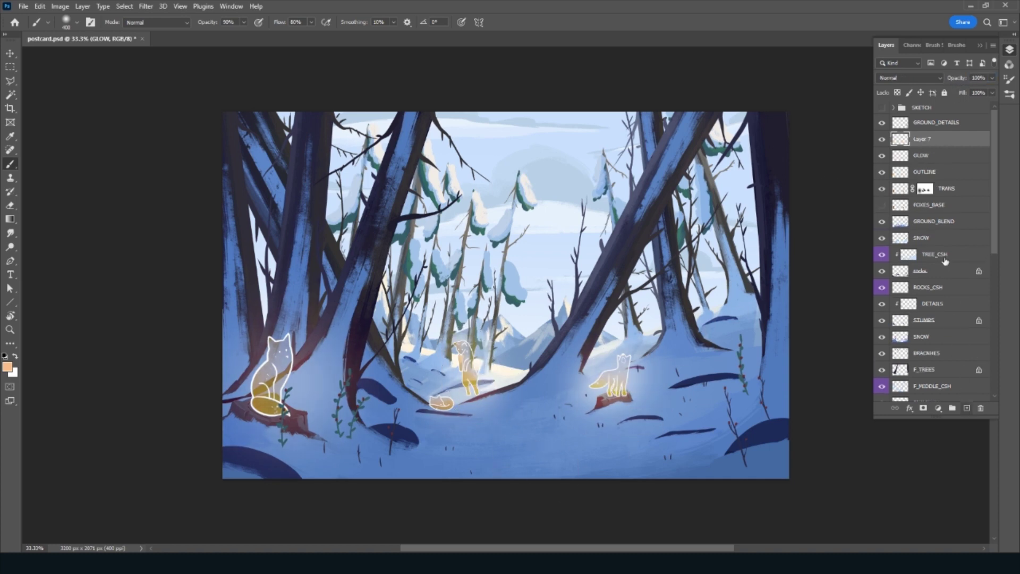
{"action": "type", "text": "W"}
{"action": "key", "text": "Return"}
{"action": "left_click_drag", "start_coordinate": [269, 399], "coordinate": [281, 370]}
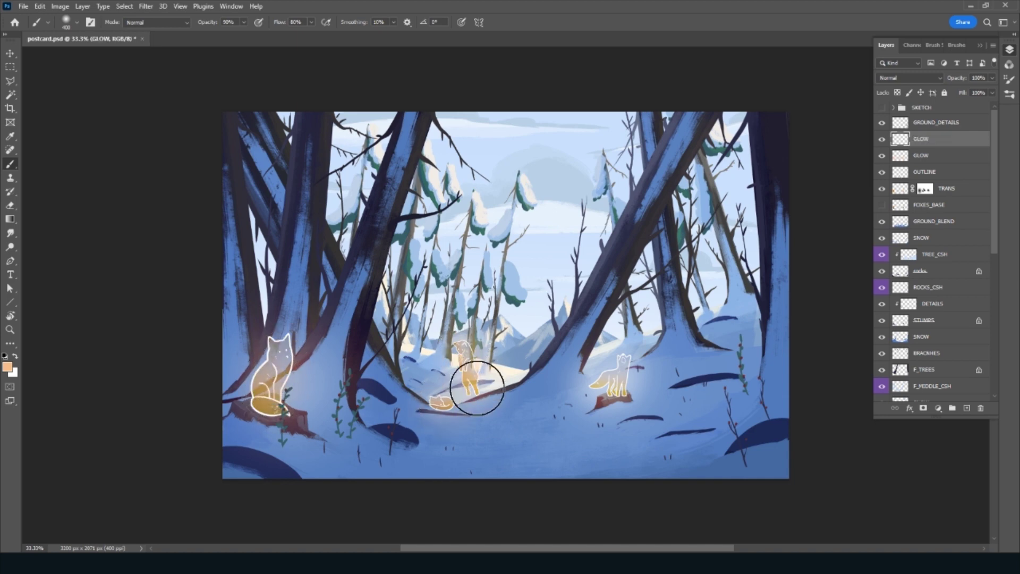
{"action": "left_click_drag", "start_coordinate": [626, 358], "coordinate": [609, 388]}
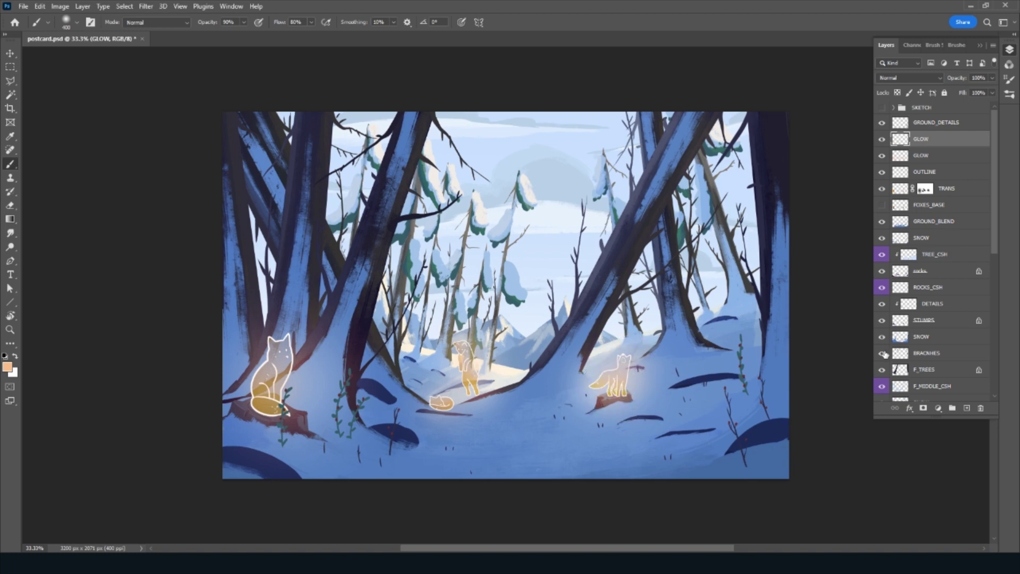
Add a third layer named GLOW and set it to Color Dodge
{"action": "left_click", "coordinate": [966, 408]}
{"action": "double_click", "coordinate": [923, 139]}
{"action": "type", "text": "GLOW"}
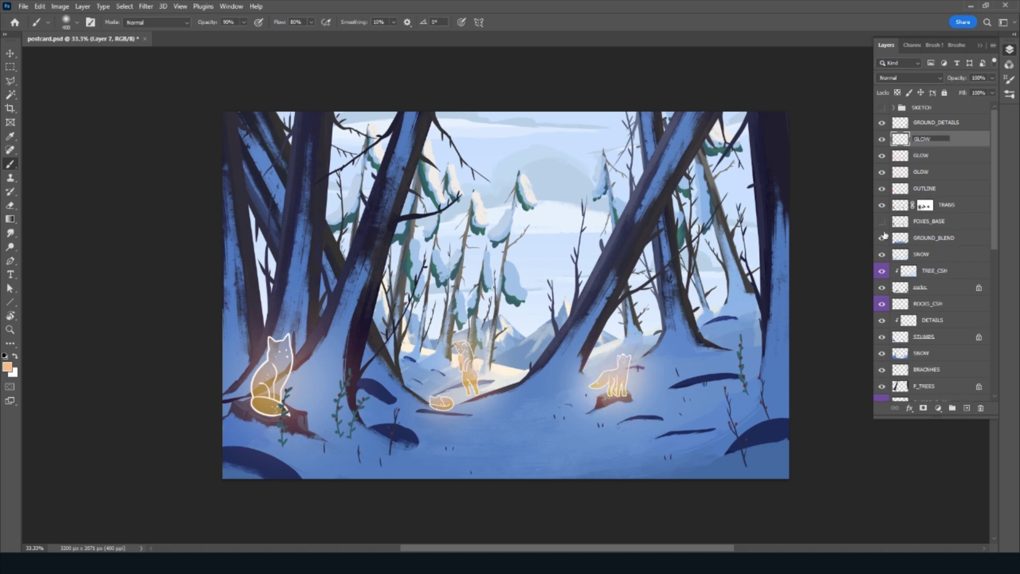
{"action": "key", "text": "Return"}
{"action": "left_click", "coordinate": [909, 78]}
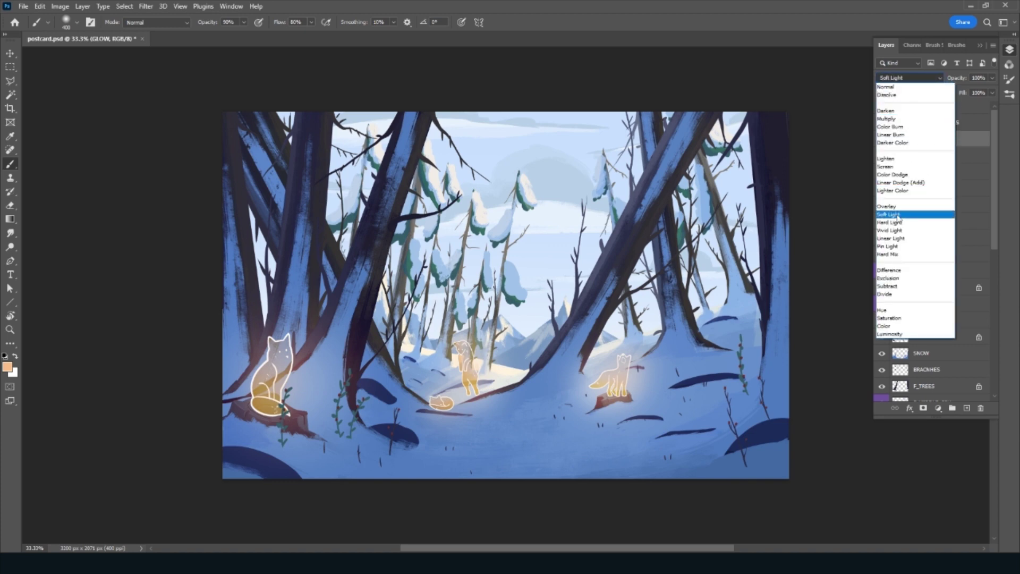
{"action": "left_click", "coordinate": [893, 174]}
Tilt the canvas and paint orange glow around the tail, the lower fox and the small middle fox
{"action": "key", "text": "r"}
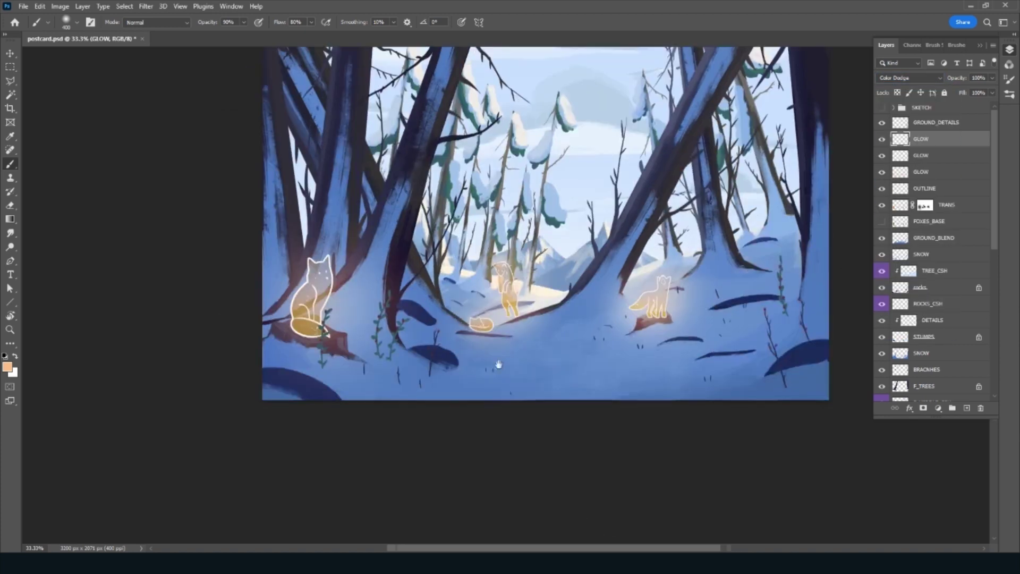
{"action": "left_click_drag", "start_coordinate": [491, 357], "coordinate": [525, 405]}
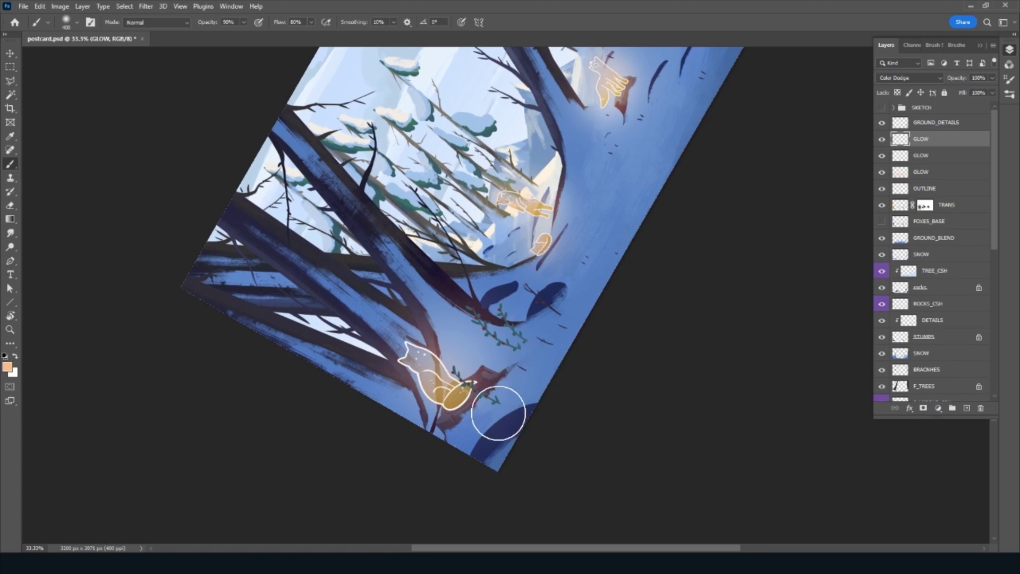
{"action": "key", "text": "bracketleft"}
{"action": "key", "text": "bracketleft"}
{"action": "key", "text": "bracketleft"}
{"action": "key", "text": "bracketleft"}
{"action": "key", "text": "bracketleft"}
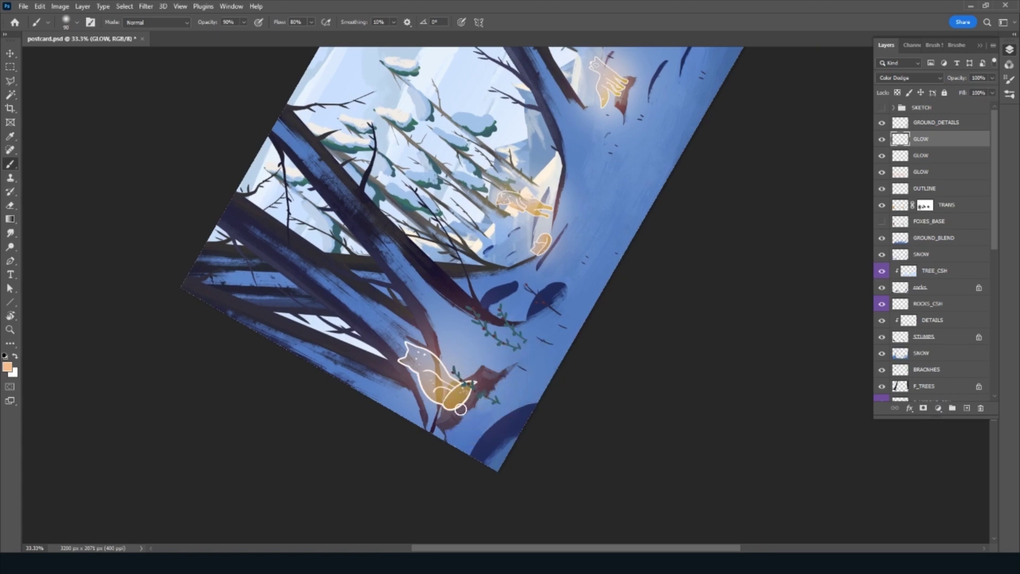
{"action": "left_click_drag", "start_coordinate": [468, 403], "coordinate": [456, 394]}
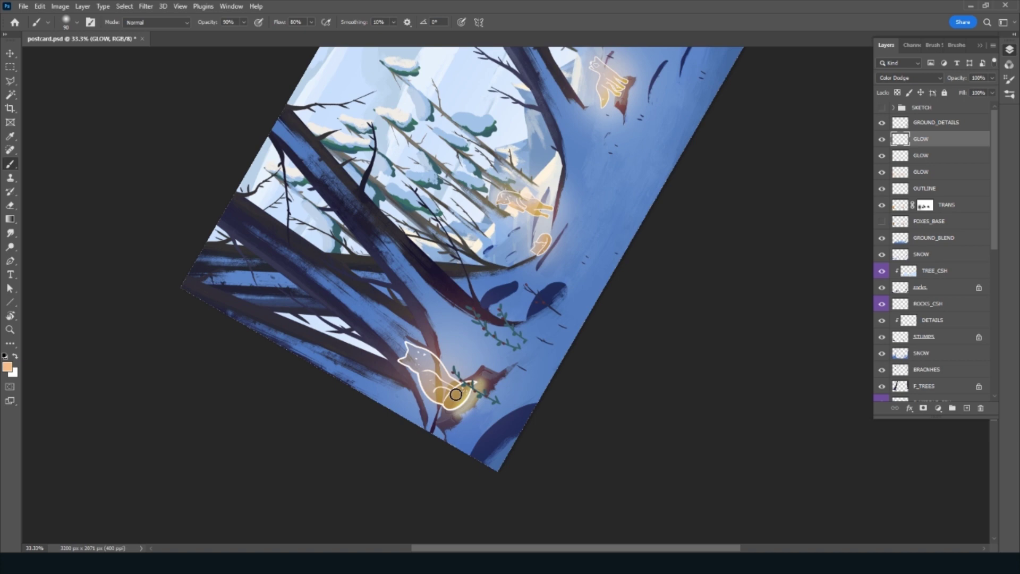
{"action": "mouse_move", "coordinate": [456, 394]}
{"action": "left_mouse_down"}
{"action": "mouse_move", "coordinate": [489, 377]}
{"action": "mouse_move", "coordinate": [508, 387]}
{"action": "mouse_move", "coordinate": [480, 416]}
{"action": "mouse_move", "coordinate": [522, 388]}
{"action": "mouse_move", "coordinate": [484, 433]}
{"action": "mouse_move", "coordinate": [532, 386]}
{"action": "left_mouse_up"}
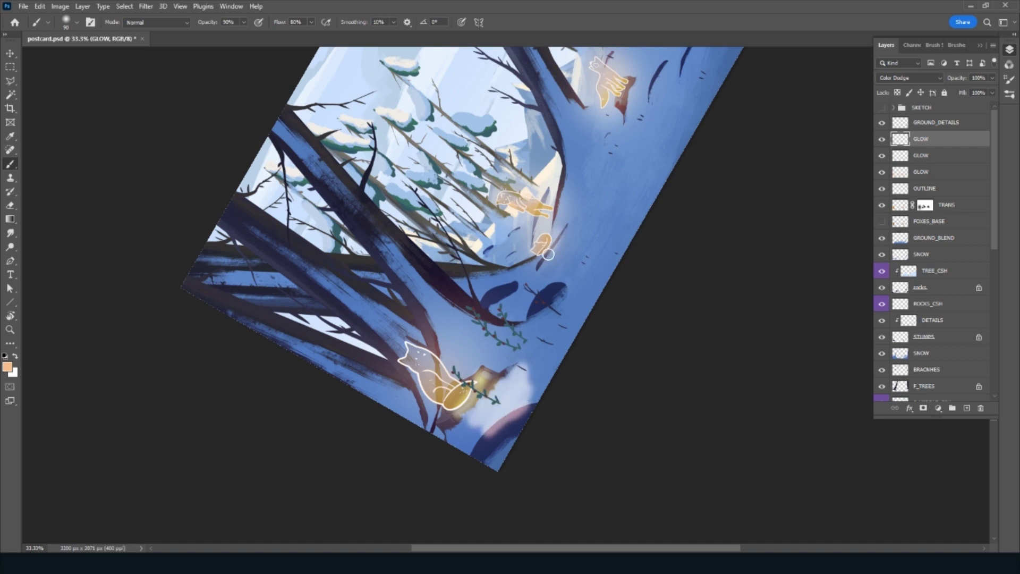
{"action": "left_click_drag", "start_coordinate": [548, 255], "coordinate": [558, 240]}
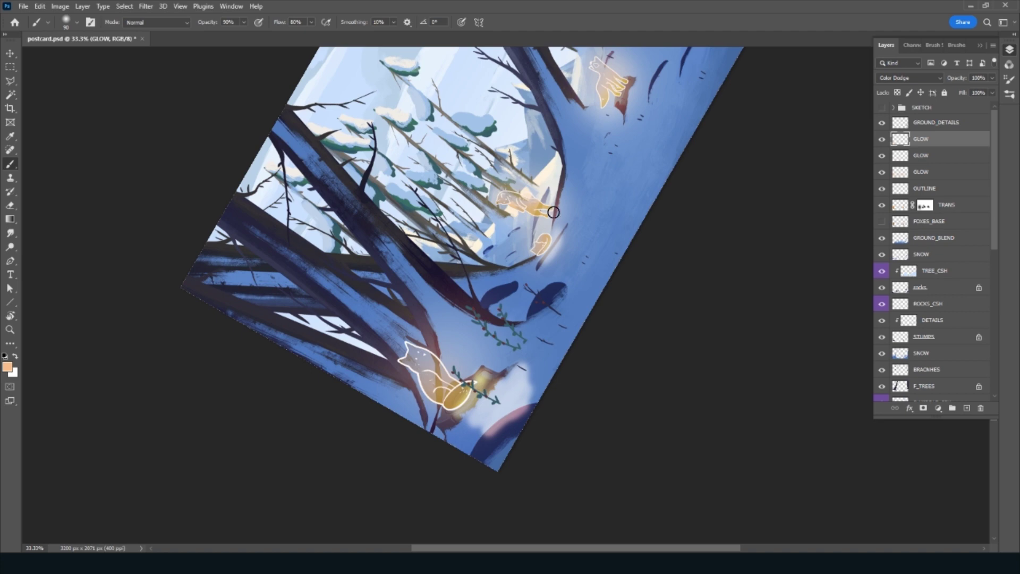
{"action": "mouse_move", "coordinate": [553, 217]}
{"action": "left_mouse_down"}
{"action": "mouse_move", "coordinate": [566, 199]}
{"action": "mouse_move", "coordinate": [551, 278]}
{"action": "left_mouse_up"}
Paint a broader soft glow below the middle fox with a larger brush, then straighten the view
{"action": "key", "text": "bracketright"}
{"action": "key", "text": "bracketright"}
{"action": "left_click_drag", "start_coordinate": [542, 242], "coordinate": [539, 277]}
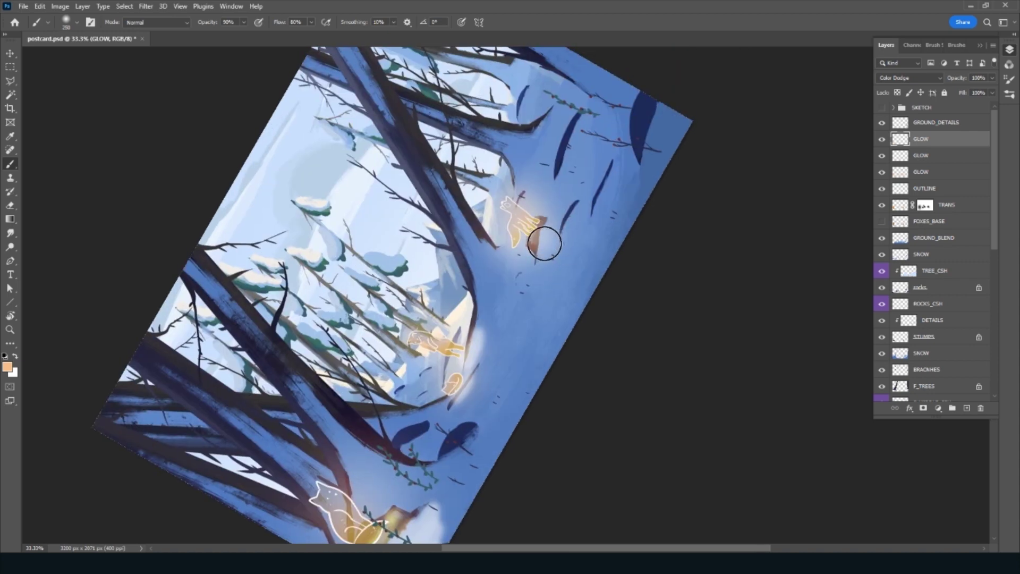
{"action": "key", "text": "bracketright"}
{"action": "key", "text": "bracketright"}
{"action": "key", "text": "bracketright"}
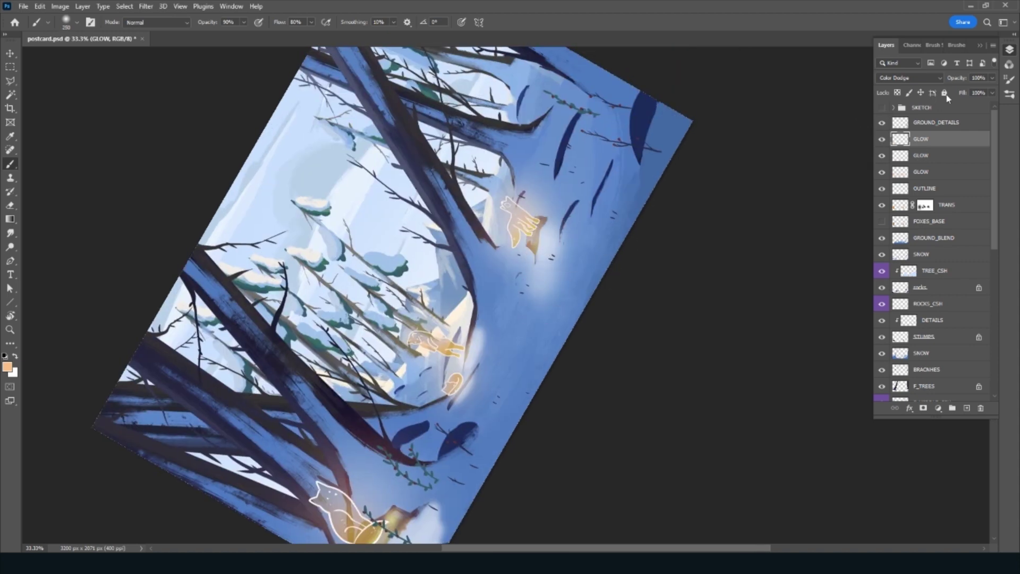
{"action": "key", "text": "Escape"}
{"action": "left_click_drag", "start_coordinate": [424, 424], "coordinate": [492, 444]}
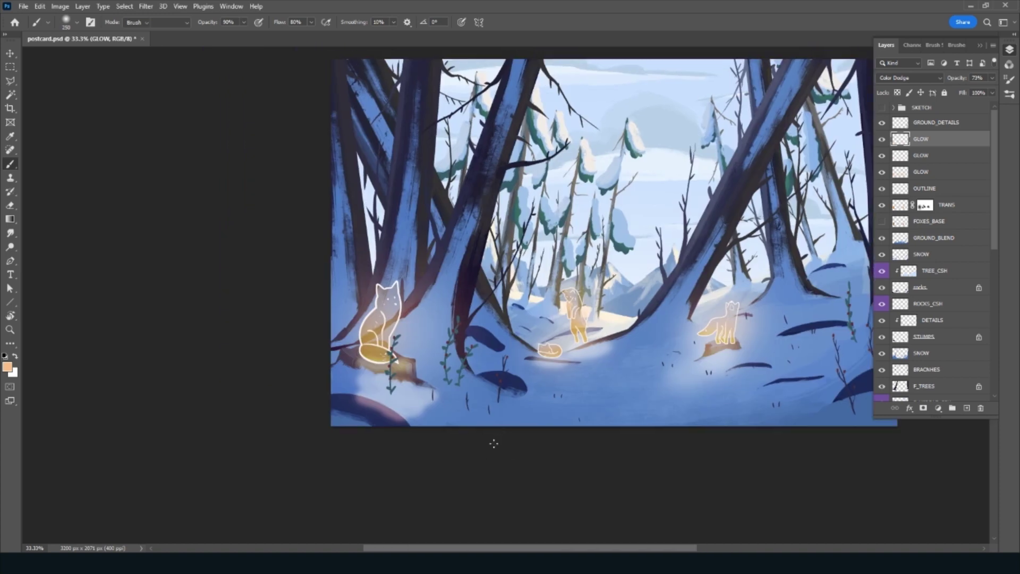
Lightly erase glow at the lower-left edge and near the small fox with a 300 px, 20% eraser
{"action": "key", "text": "e"}
{"action": "key", "text": "bracketright"}
{"action": "key", "text": "bracketright"}
{"action": "key", "text": "bracketright"}
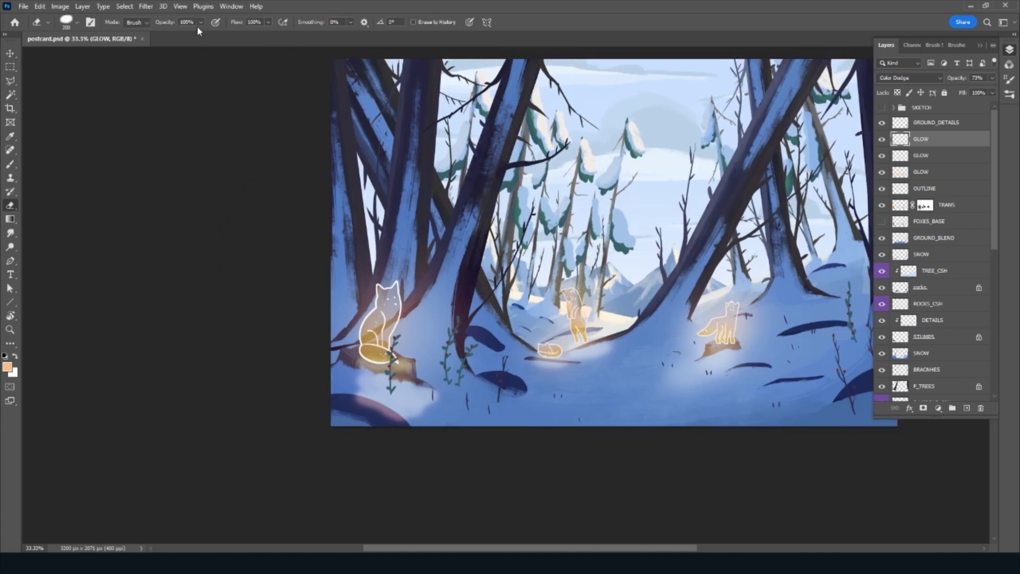
{"action": "key", "text": "2"}
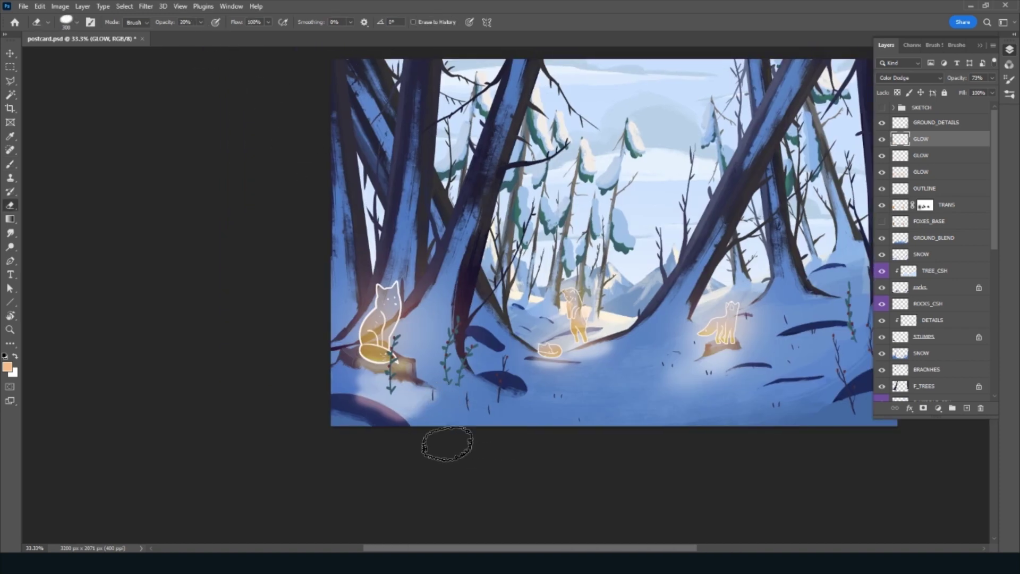
{"action": "left_click_drag", "start_coordinate": [434, 408], "coordinate": [407, 425]}
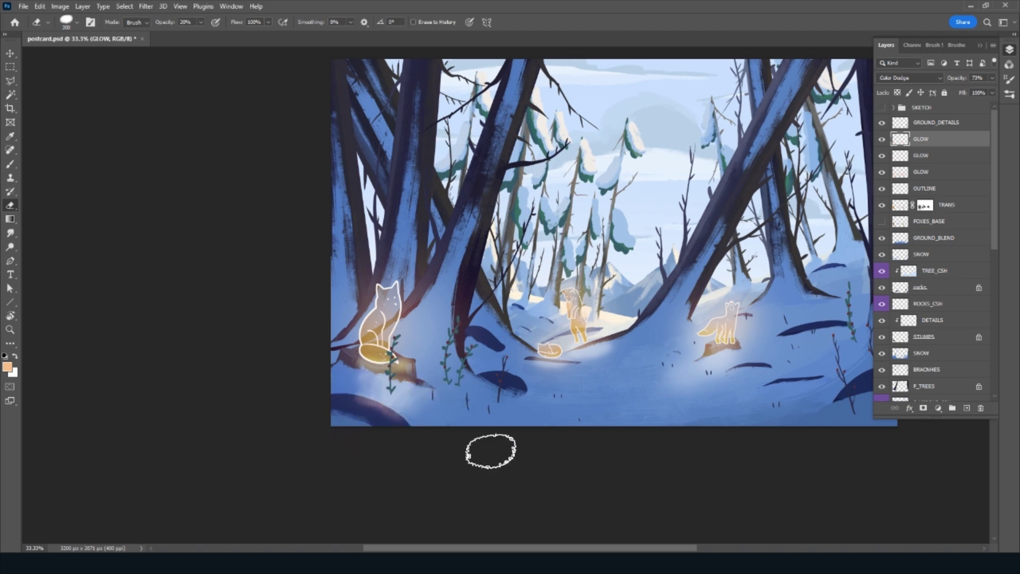
{"action": "left_click_drag", "start_coordinate": [551, 379], "coordinate": [603, 362]}
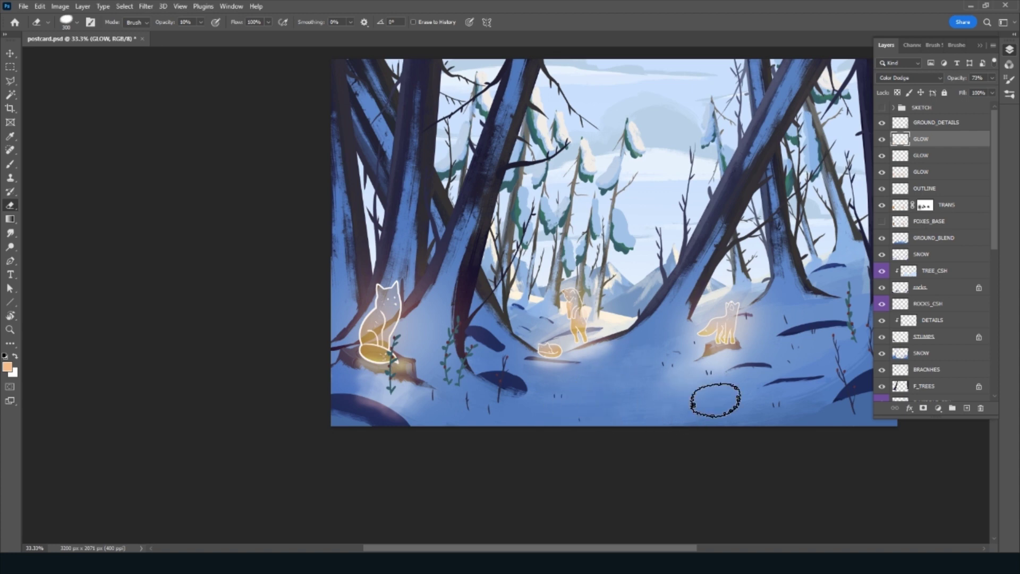
{"action": "left_click_drag", "start_coordinate": [812, 443], "coordinate": [595, 515]}
Save the postcard and select the rough inking brush from the brush presets
{"action": "key", "text": "ctrl+s"}
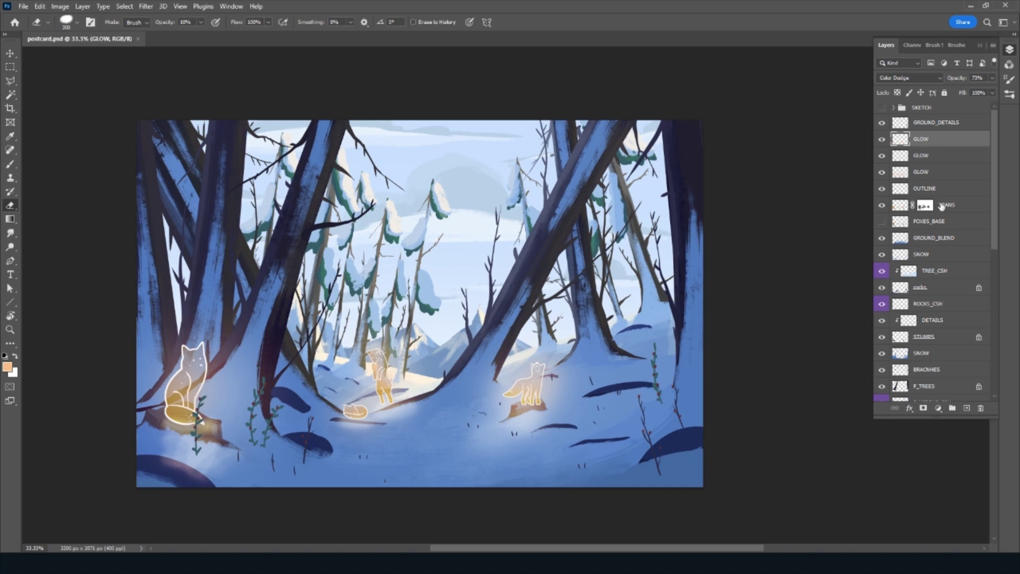
{"action": "left_click_drag", "start_coordinate": [954, 46], "coordinate": [959, 45]}
{"action": "left_click", "coordinate": [961, 45]}
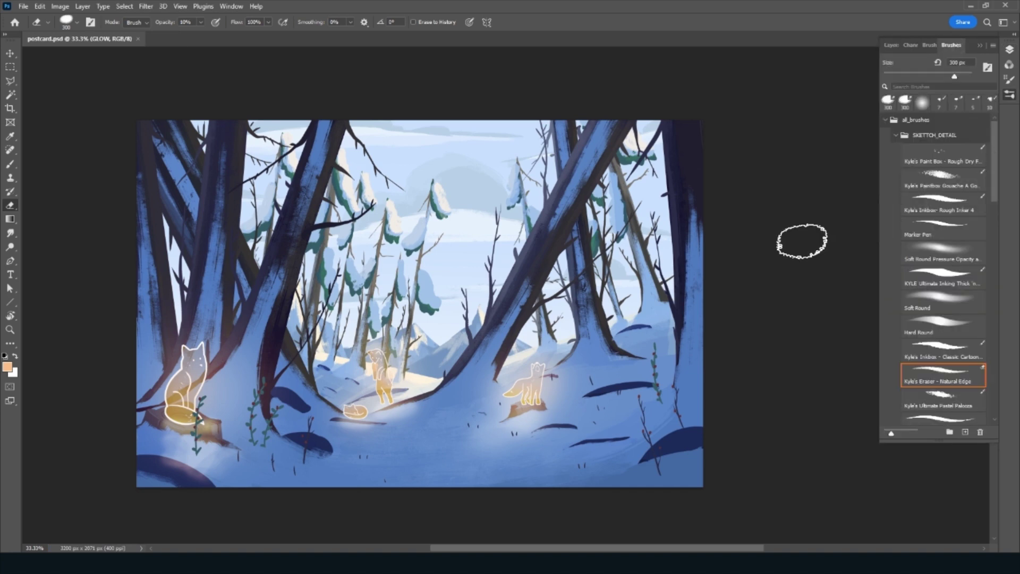
{"action": "key", "text": "b"}
{"action": "left_click", "coordinate": [963, 207]}
{"action": "left_click", "coordinate": [886, 44]}
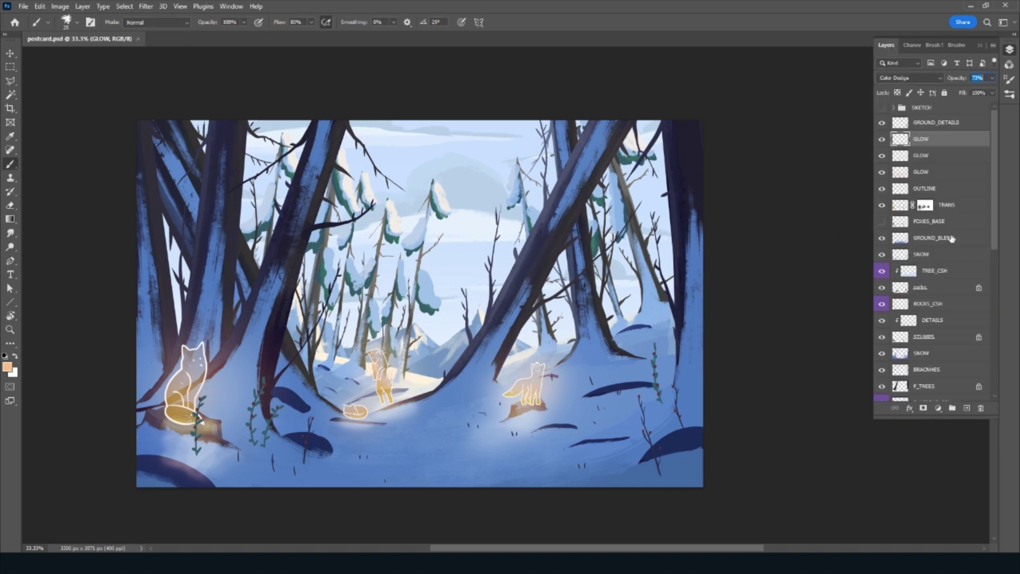
Add a new layer named GROUND_DETAILS_CSH
{"action": "left_click", "coordinate": [966, 407]}
{"action": "double_click", "coordinate": [923, 139]}
{"action": "type", "text": "GRO"}
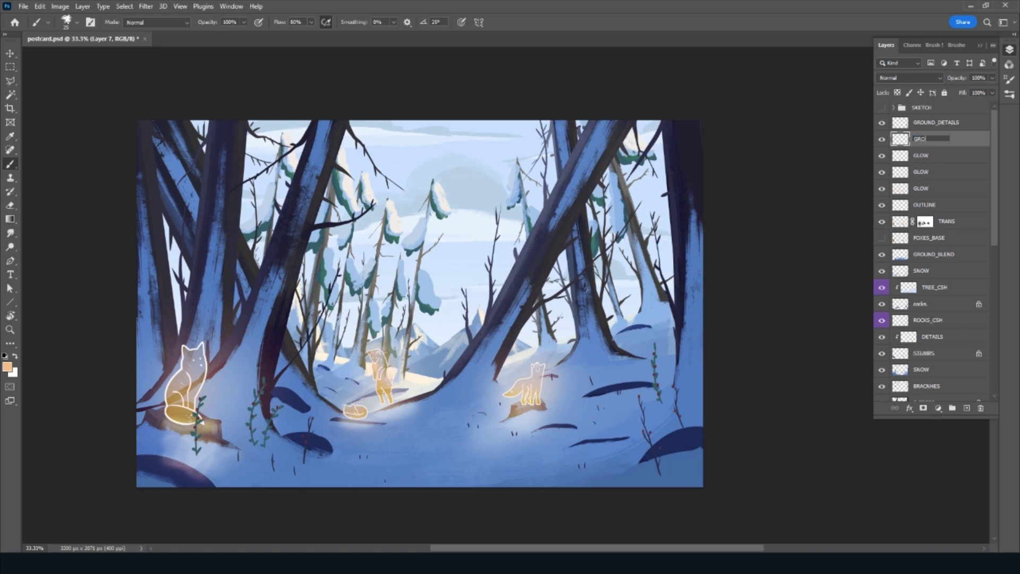
{"action": "type", "text": "UND_DETAILS"}
{"action": "type", "text": "_CSH"}
{"action": "key", "text": "Return"}
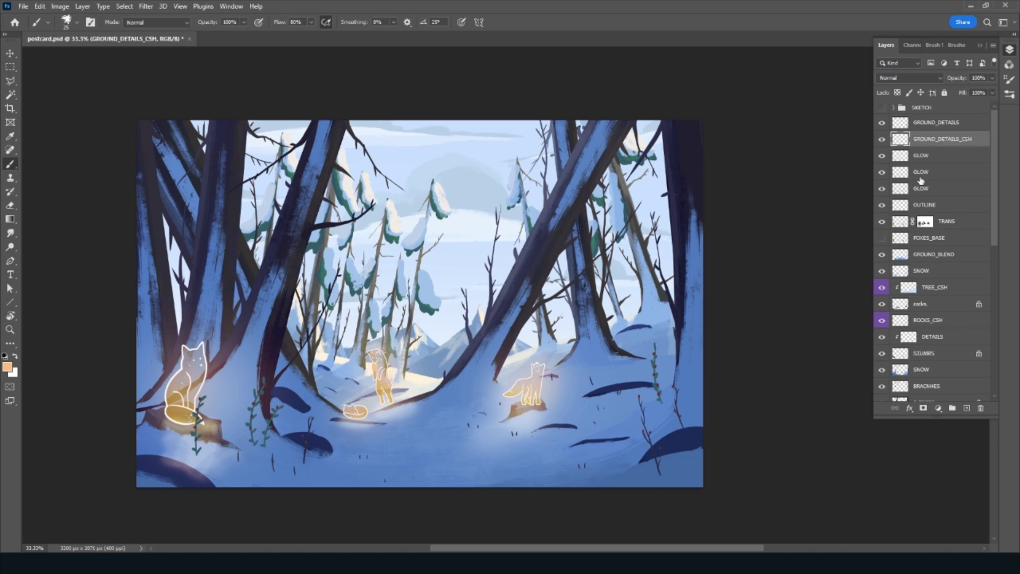
Colour-tag the GLOW layers and GROUND_DETAILS_CSH violet
{"action": "right_click", "coordinate": [977, 162]}
{"action": "left_click", "coordinate": [897, 538]}
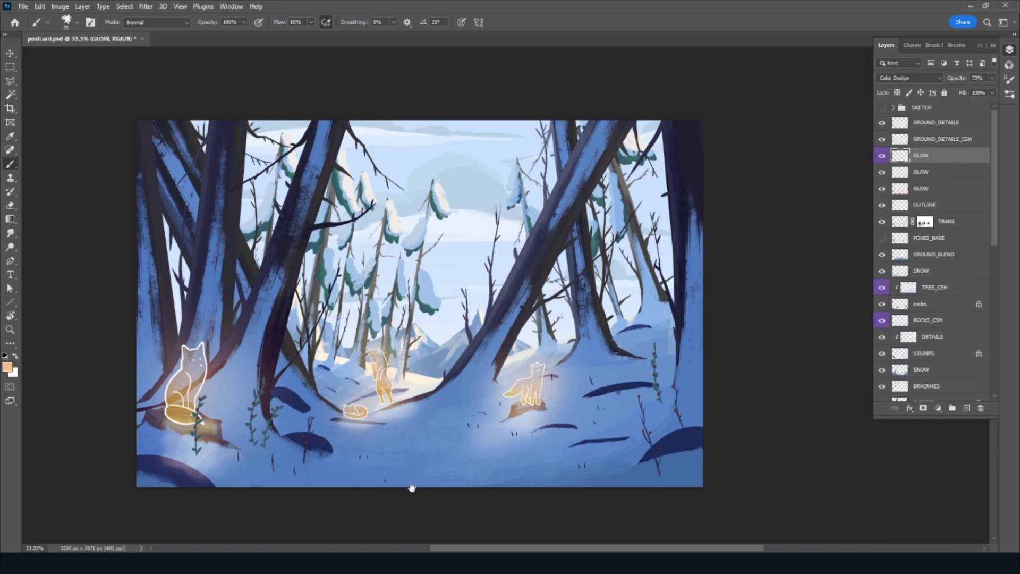
{"action": "scroll", "coordinate": [829, 271], "scroll_direction": "left", "scroll_amount": 3}
{"action": "right_click", "coordinate": [900, 184]}
{"action": "left_click", "coordinate": [914, 326]}
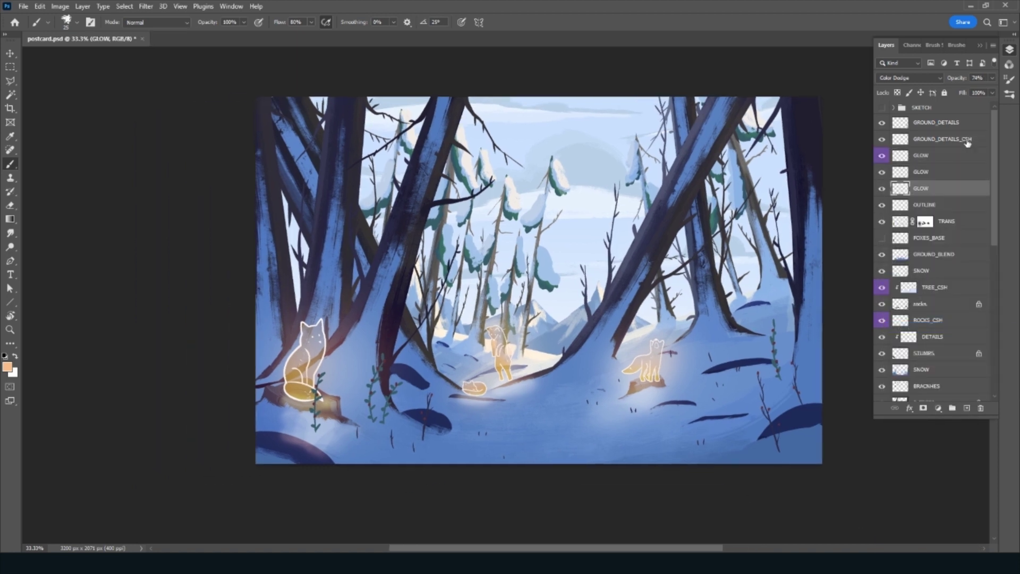
{"action": "right_click", "coordinate": [886, 159]}
{"action": "left_click", "coordinate": [903, 194]}
{"action": "left_click", "coordinate": [903, 137]}
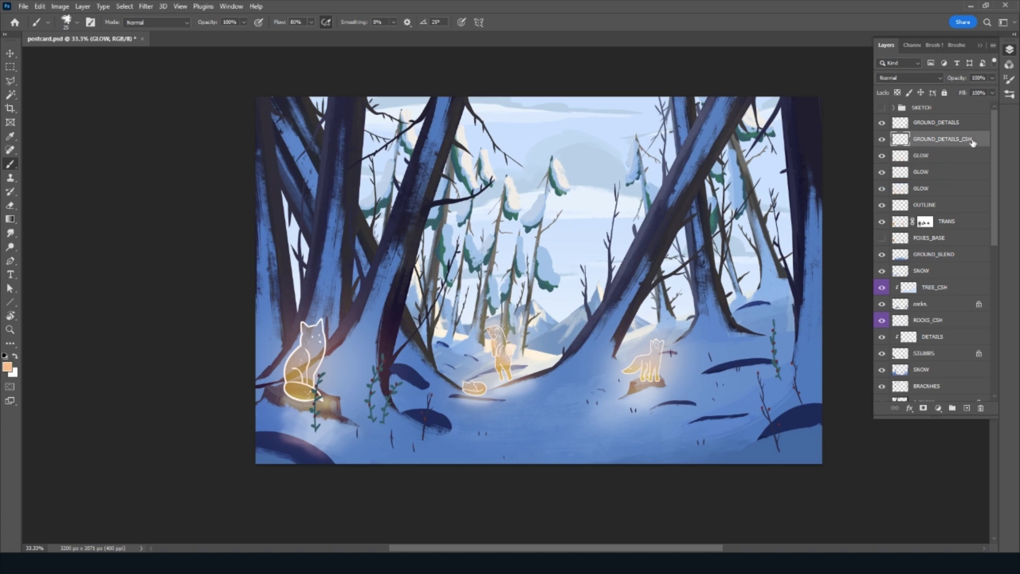
{"action": "right_click", "coordinate": [903, 137]}
{"action": "left_click", "coordinate": [893, 537]}
{"action": "scroll", "coordinate": [483, 487], "scroll_direction": "left", "scroll_amount": 3}
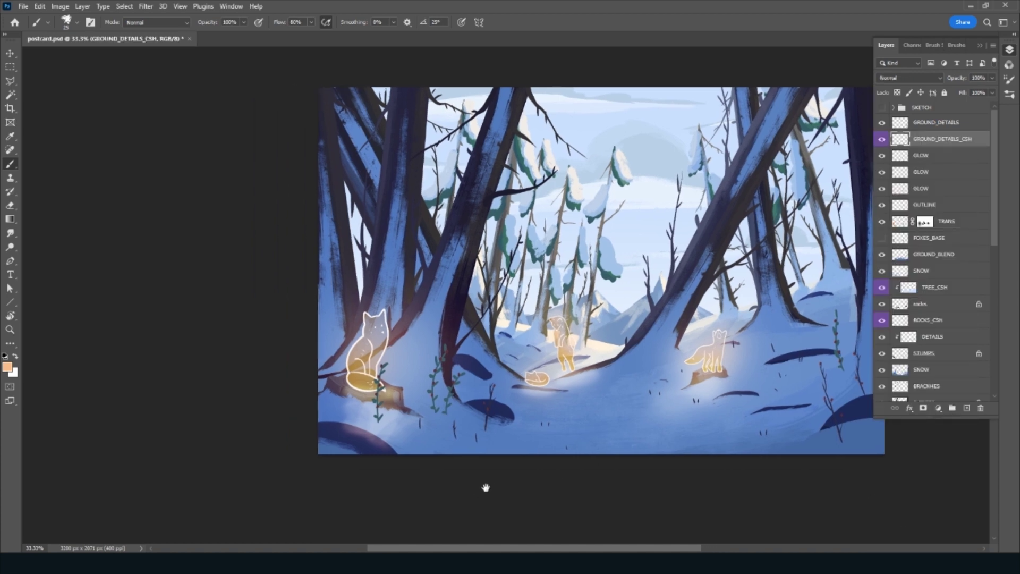
Rotate and zoom the view, pick dark blue, and set GROUND_DETAILS_CSH to Multiply
{"action": "key", "text": "e"}
{"action": "key", "text": "b"}
{"action": "left_click_drag", "start_coordinate": [428, 481], "coordinate": [561, 468]}
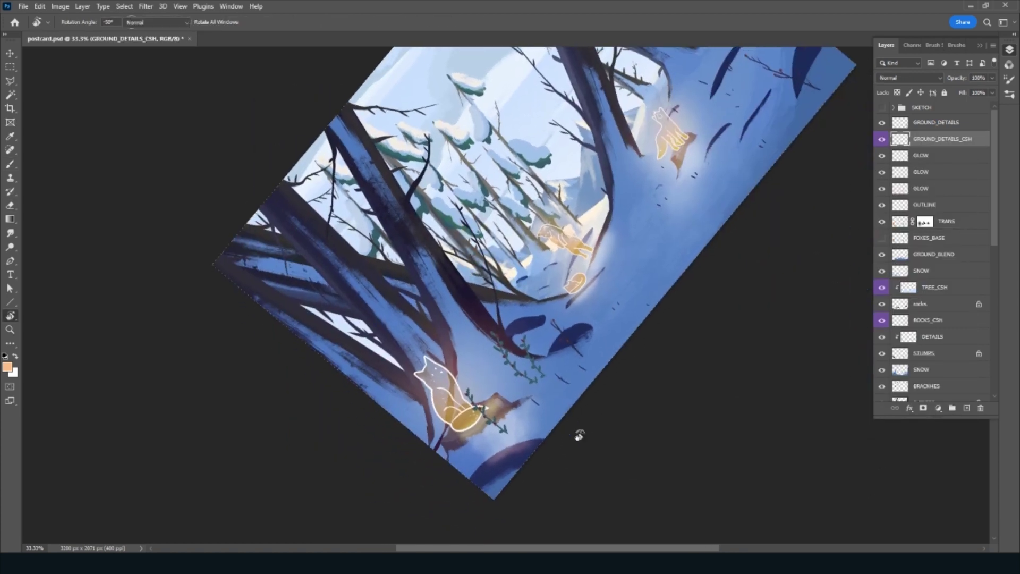
{"action": "key", "text": "ctrl+plus"}
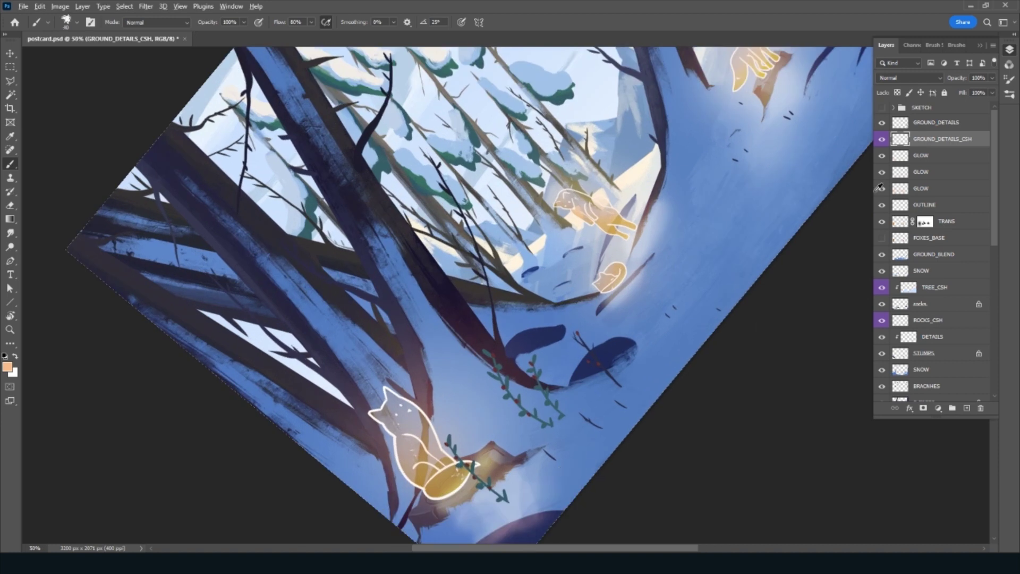
{"action": "left_click", "coordinate": [587, 475], "text": "alt"}
{"action": "left_click", "coordinate": [910, 78]}
{"action": "left_click", "coordinate": [905, 118]}
Paint small dark blue ticks at a branch tip and on the snow with a smaller brush
{"action": "key", "text": "bracketleft"}
{"action": "key", "text": "bracketleft"}
{"action": "key", "text": "bracketleft"}
{"action": "left_click_drag", "start_coordinate": [515, 509], "coordinate": [509, 502]}
{"action": "mouse_move", "coordinate": [599, 423]}
{"action": "left_mouse_down"}
{"action": "mouse_move", "coordinate": [610, 428]}
{"action": "mouse_move", "coordinate": [633, 409]}
{"action": "left_mouse_up"}
{"action": "left_click_drag", "start_coordinate": [679, 311], "coordinate": [616, 347]}
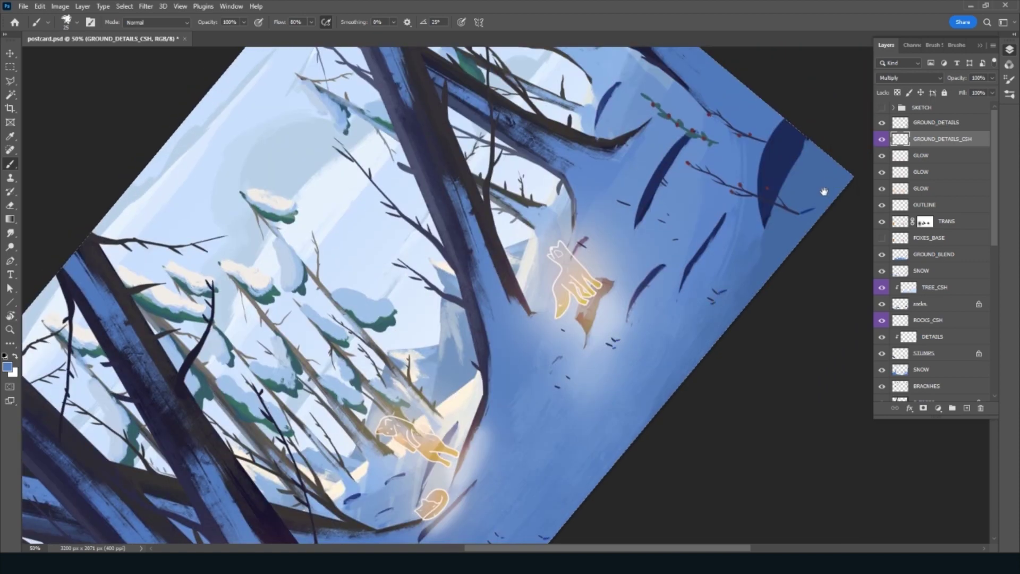
{"action": "left_click_drag", "start_coordinate": [824, 192], "coordinate": [732, 274]}
Reset the view, save the postcard, and lower the shading layer's opacity
{"action": "key", "text": "Escape"}
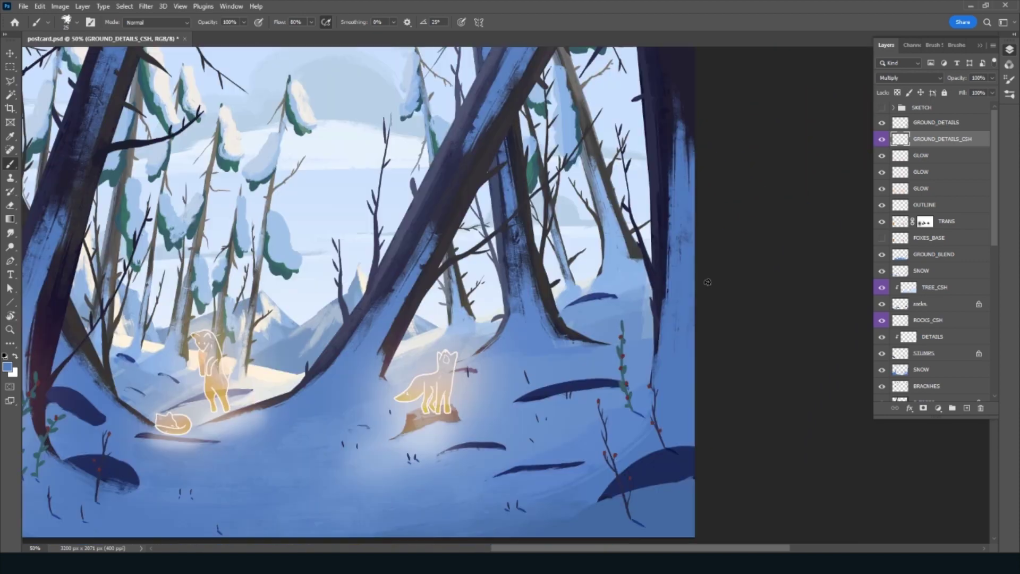
{"action": "key", "text": "ctrl+s"}
{"action": "key", "text": "ctrl+minus"}
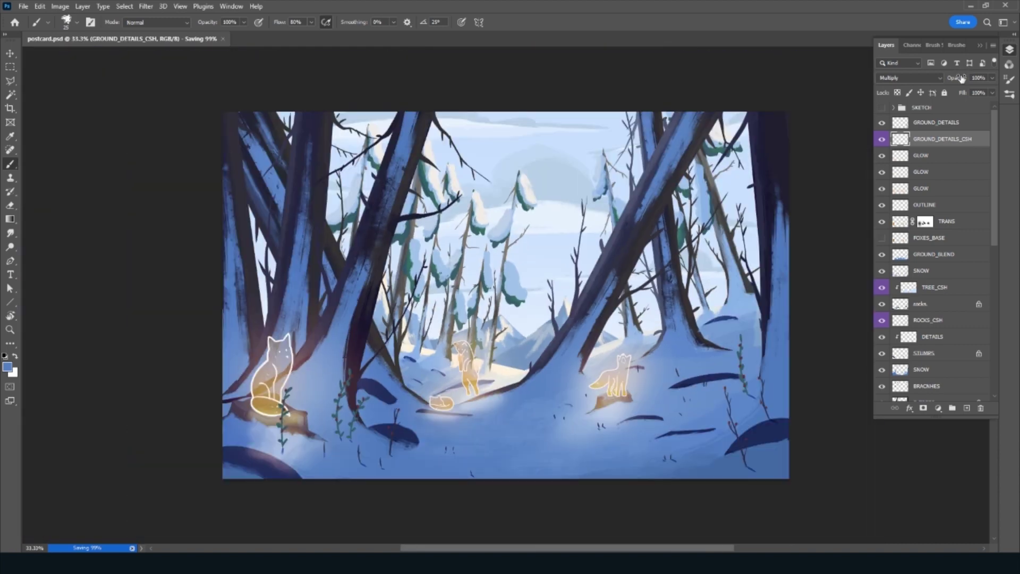
{"action": "left_click_drag", "start_coordinate": [962, 77], "coordinate": [953, 76]}
Add an ATMSO layer above GROUND_DETAILS, sample white from the snow, and tag GROUND_DETAILS yellow
{"action": "left_click", "coordinate": [956, 123]}
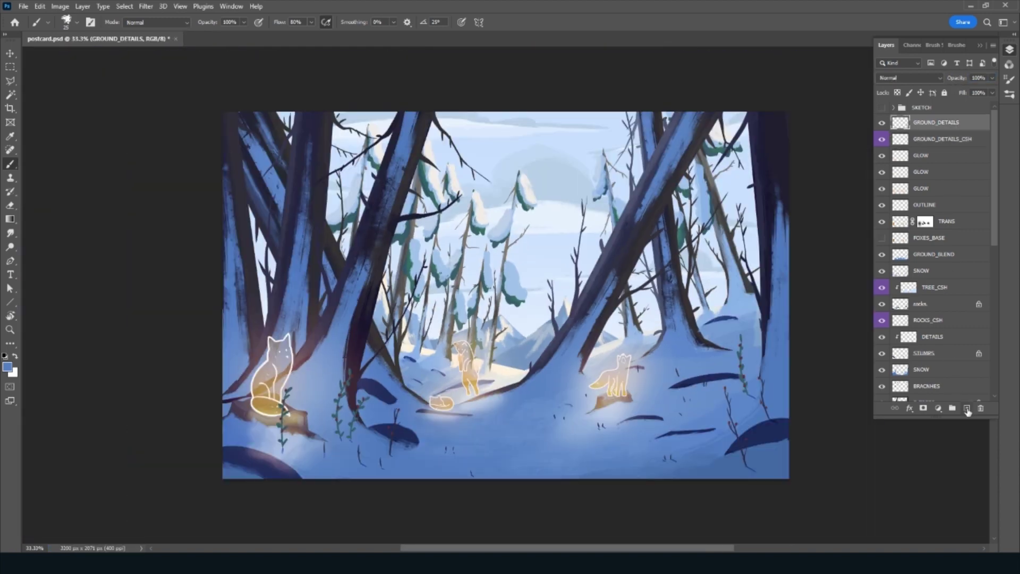
{"action": "left_click", "coordinate": [966, 408]}
{"action": "key", "text": "alt"}
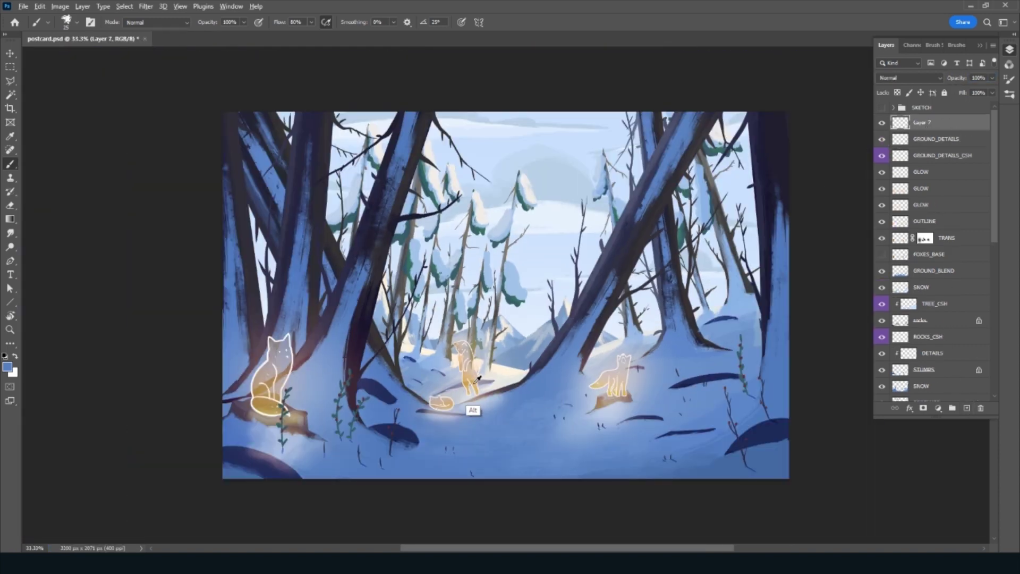
{"action": "left_click", "coordinate": [476, 382], "text": "alt"}
{"action": "key", "text": "x"}
{"action": "double_click", "coordinate": [922, 123]}
{"action": "type", "text": "ATMSO"}
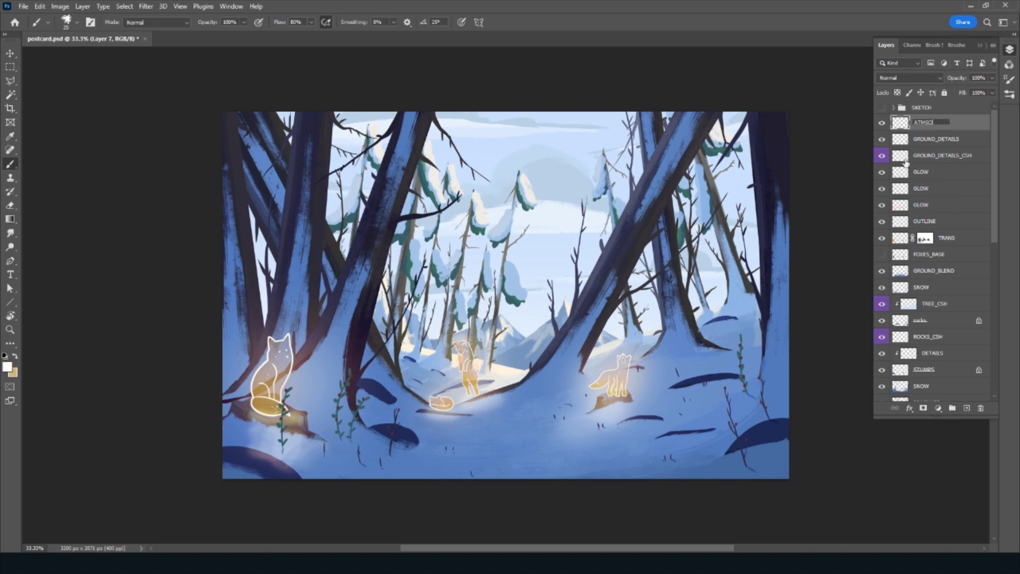
{"action": "key", "text": "Return"}
{"action": "right_click", "coordinate": [883, 139]}
{"action": "left_click", "coordinate": [903, 194]}
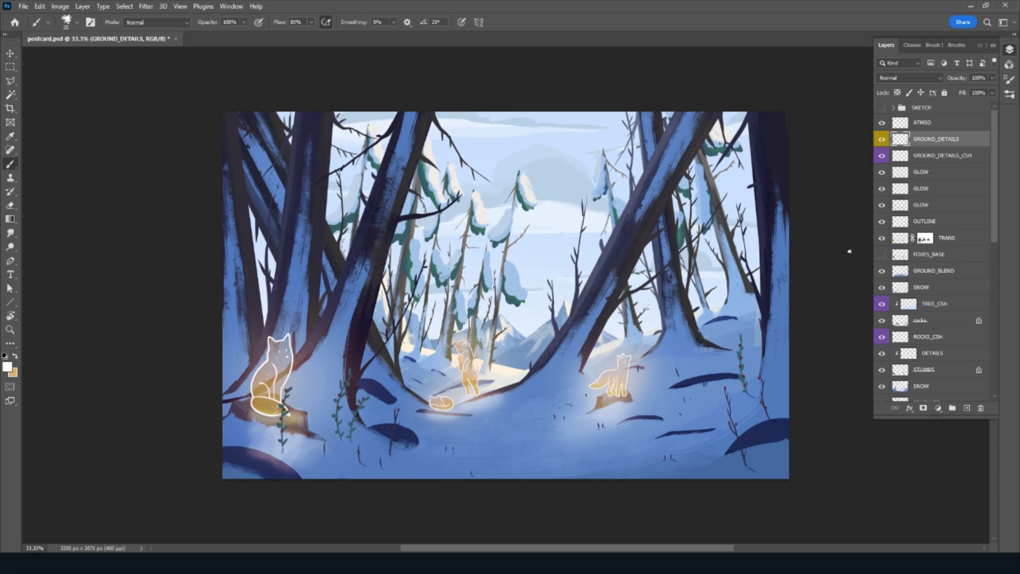
Choose the Fog brush and enlarge it to about 1100 px
{"action": "left_click", "coordinate": [956, 44]}
{"action": "scroll", "coordinate": [993, 212], "scroll_direction": "down", "scroll_amount": 2}
{"action": "scroll", "coordinate": [983, 260], "scroll_direction": "down", "scroll_amount": 2}
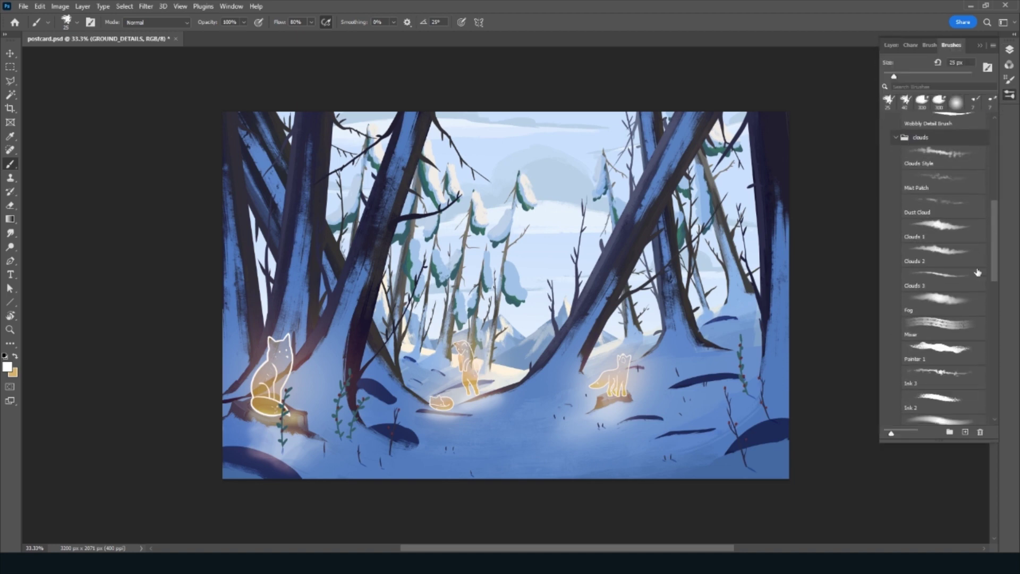
{"action": "left_click", "coordinate": [951, 300]}
{"action": "left_click", "coordinate": [887, 44]}
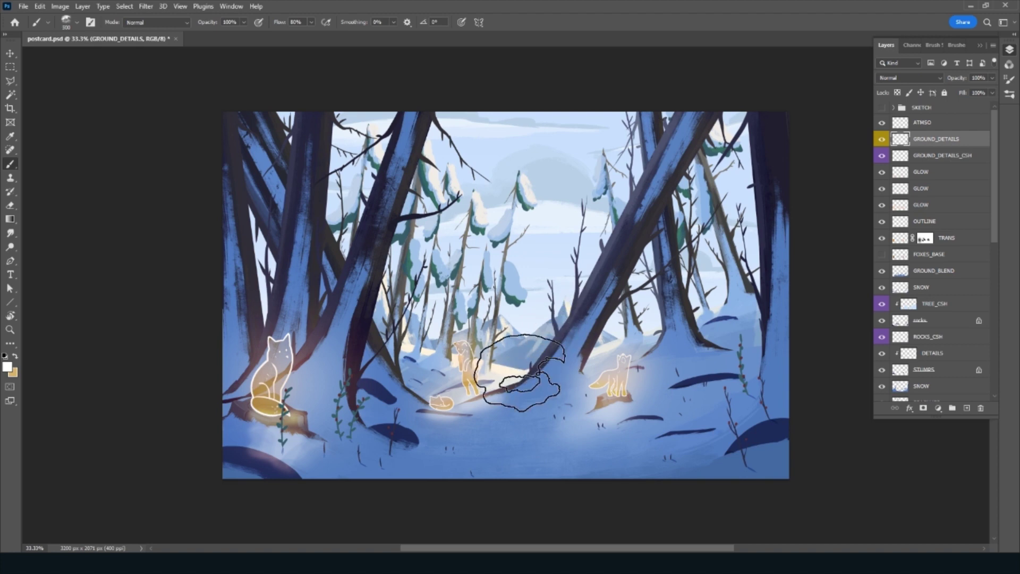
{"action": "key", "text": "bracketright"}
{"action": "key", "text": "bracketright"}
{"action": "key", "text": "bracketright"}
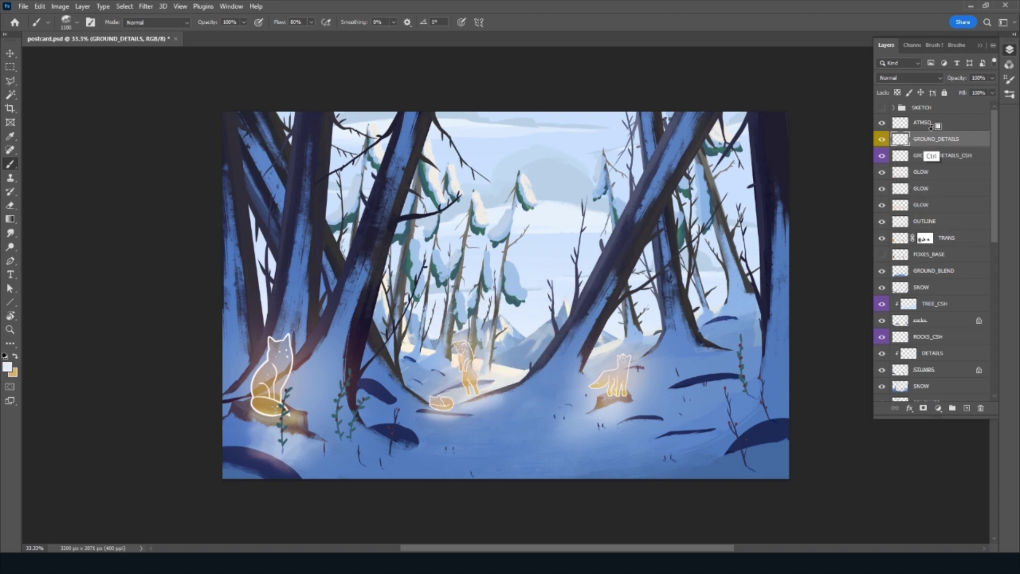
Rework the GROUND_DETAILS colour tag, ending with the tag cleared
{"action": "right_click", "coordinate": [892, 133]}
{"action": "left_click", "coordinate": [914, 480]}
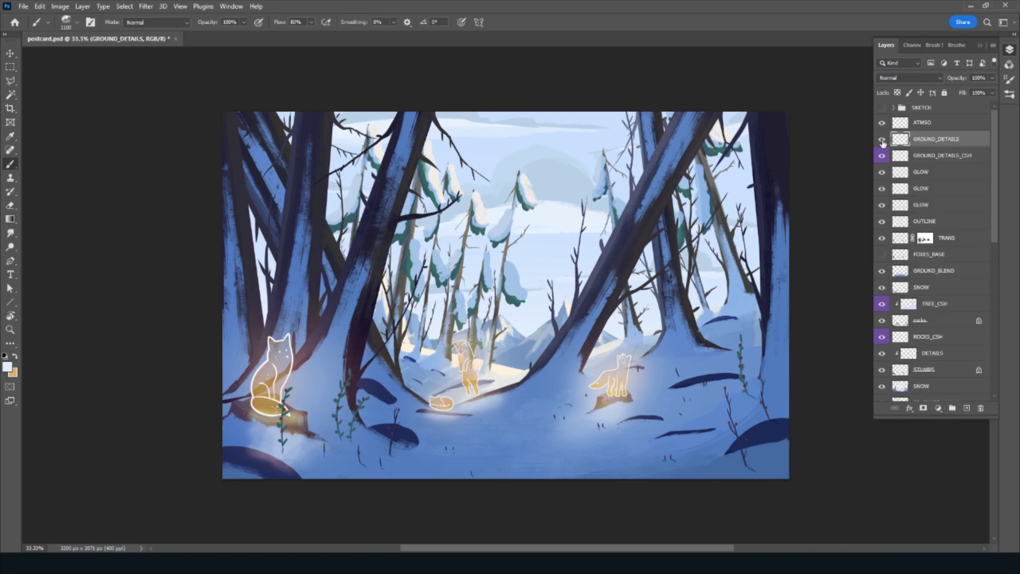
{"action": "right_click", "coordinate": [883, 142]}
{"action": "left_click", "coordinate": [903, 200]}
{"action": "right_click", "coordinate": [904, 139]}
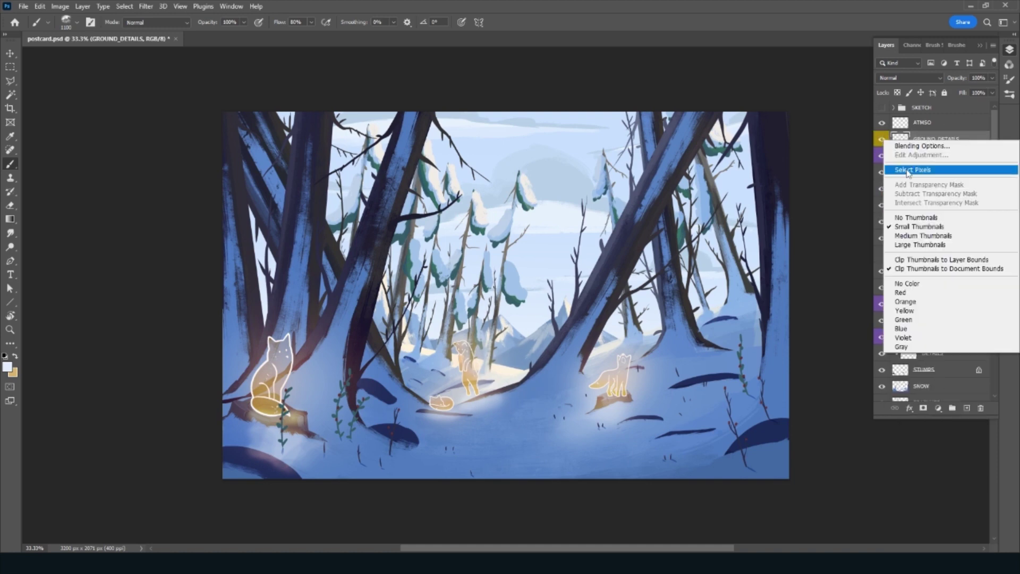
{"action": "left_click", "coordinate": [909, 285]}
{"action": "right_click", "coordinate": [882, 140]}
{"action": "left_click", "coordinate": [911, 183]}
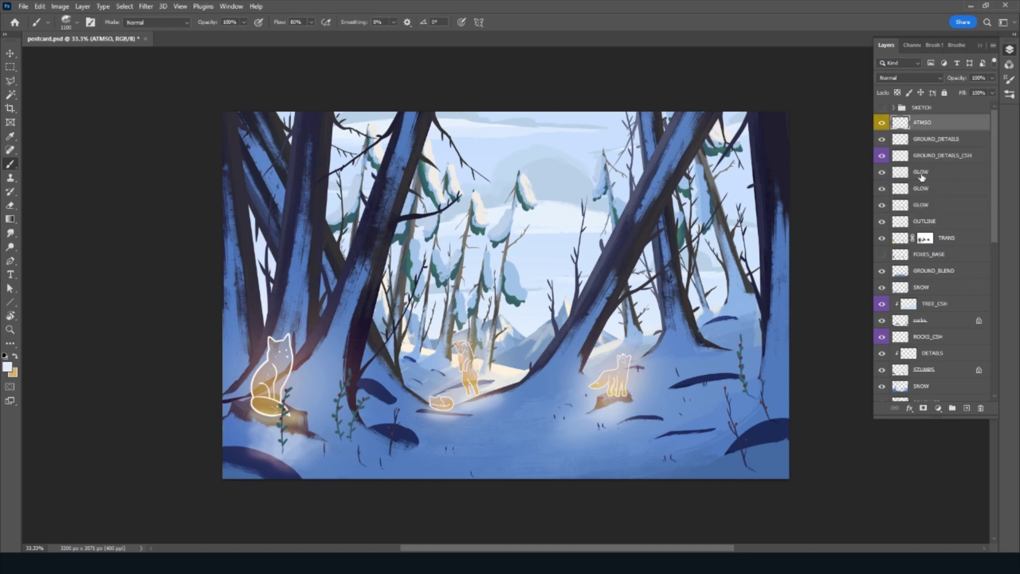
Move ATMSO below MIDDLE_TREES, paint white mist around the central fox, and fade its opacity
{"action": "mouse_move", "coordinate": [942, 123]}
{"action": "left_mouse_down"}
{"action": "mouse_move", "coordinate": [923, 413]}
{"action": "mouse_move", "coordinate": [956, 254]}
{"action": "left_mouse_up"}
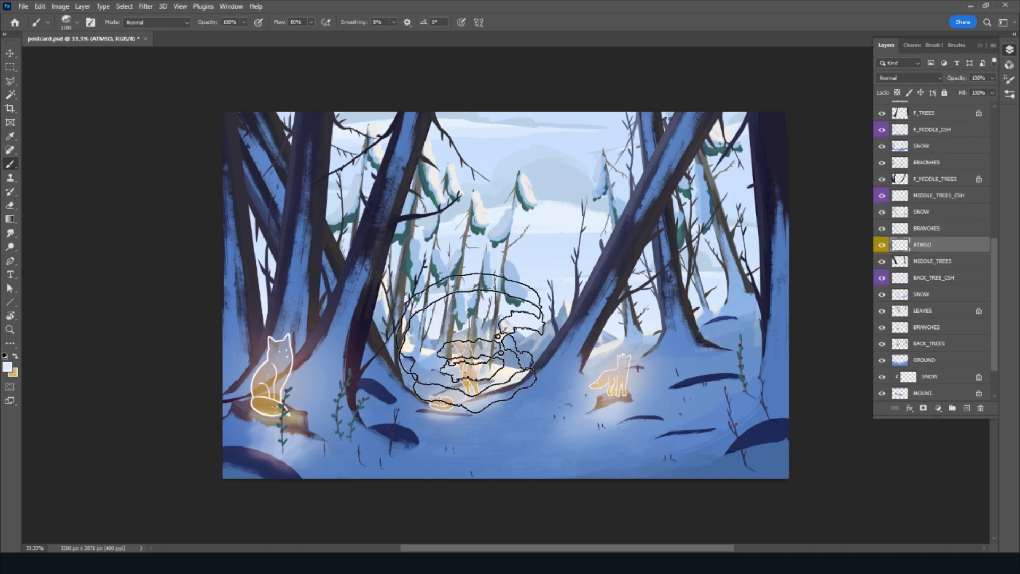
{"action": "left_click_drag", "start_coordinate": [470, 345], "coordinate": [510, 333]}
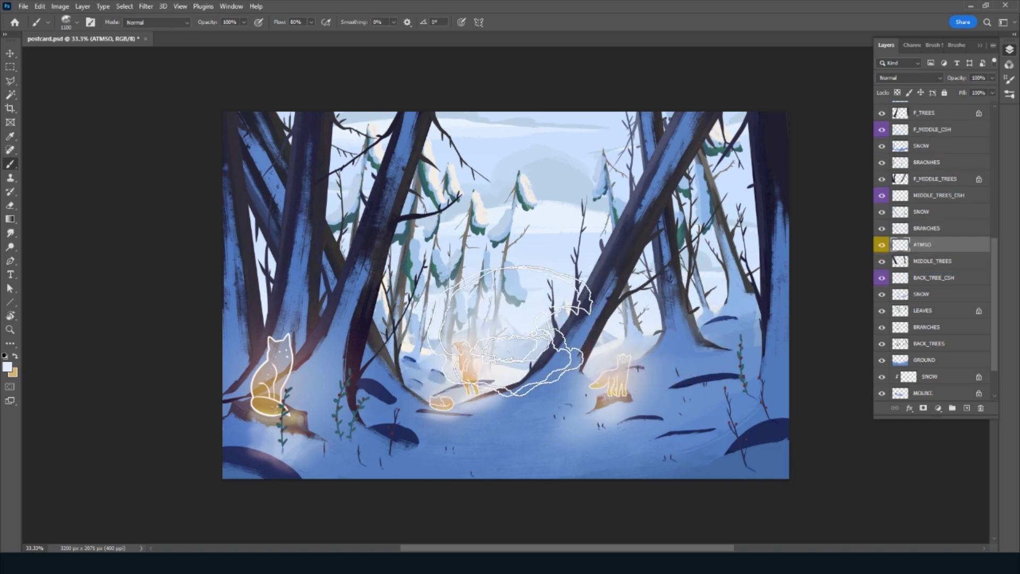
{"action": "mouse_move", "coordinate": [957, 77]}
{"action": "left_mouse_down"}
{"action": "mouse_move", "coordinate": [960, 86]}
{"action": "mouse_move", "coordinate": [916, 110]}
{"action": "left_mouse_up"}
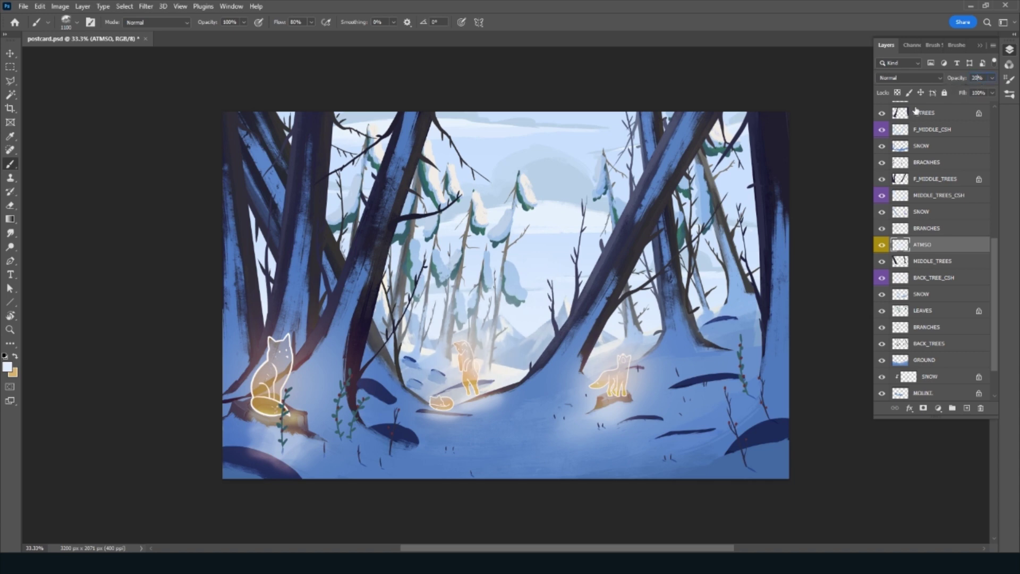